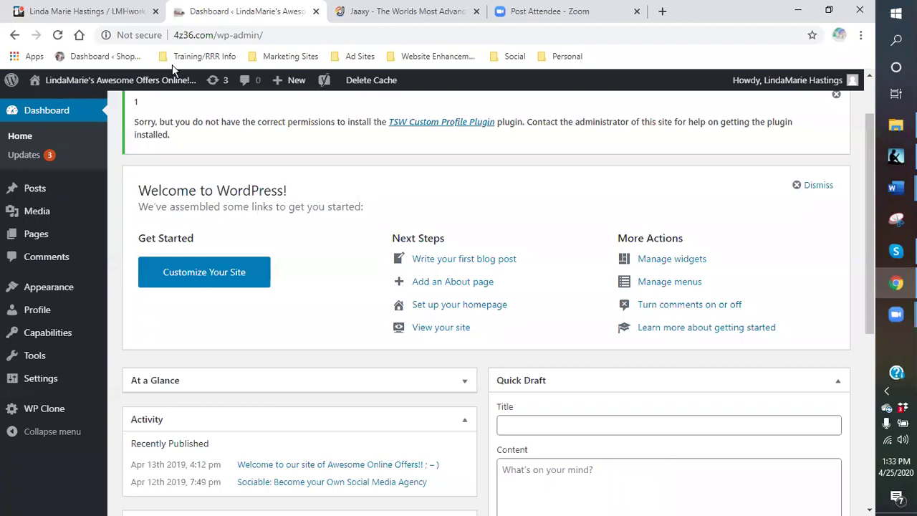
Step: View the image "70% Alcohol kills most germs in 30 Seconds" from the wine logos folder inside the Dropbox logos folder
{"action": "left_click", "coordinate": [663, 10]}
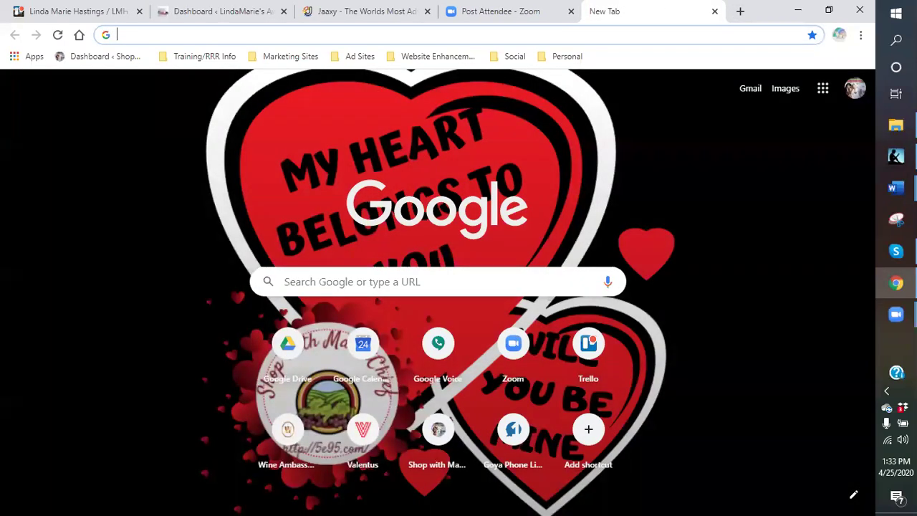
{"action": "mouse_move", "coordinate": [900, 134]}
{"action": "left_click", "coordinate": [810, 144]}
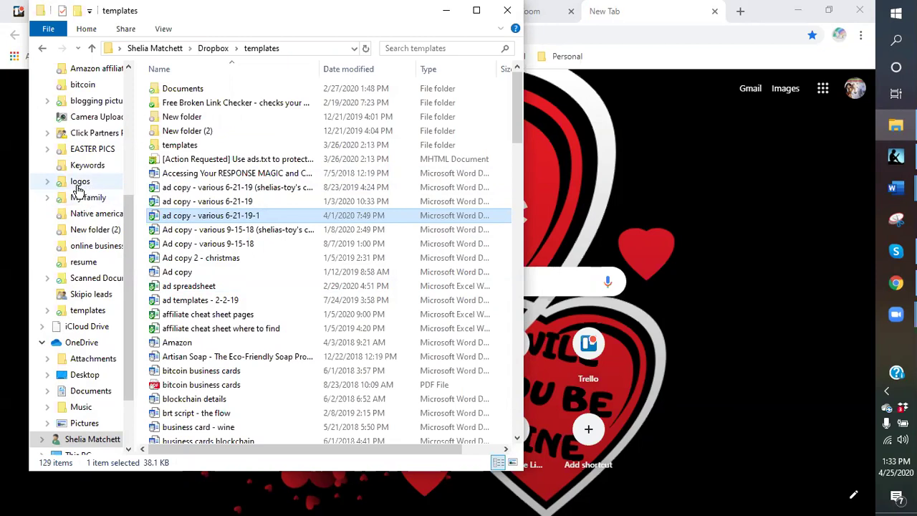
{"action": "left_click", "coordinate": [79, 183]}
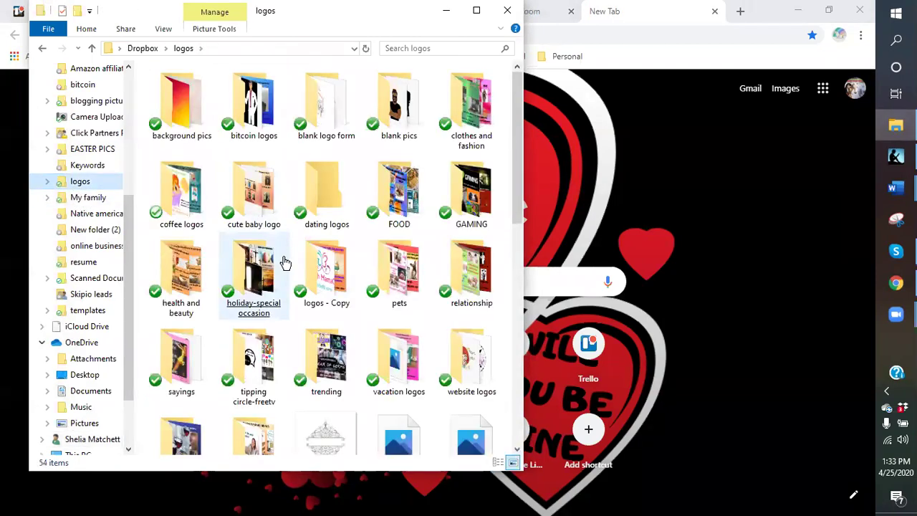
{"action": "scroll", "coordinate": [287, 258], "scroll_direction": "down", "scroll_amount": 5}
{"action": "scroll", "coordinate": [287, 258], "scroll_direction": "up", "scroll_amount": 5}
{"action": "left_click", "coordinate": [289, 246]}
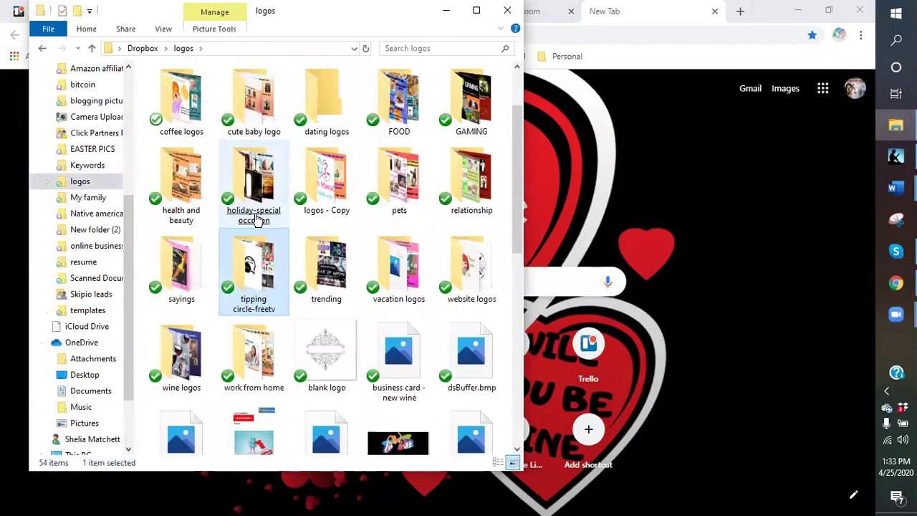
{"action": "left_click", "coordinate": [266, 354]}
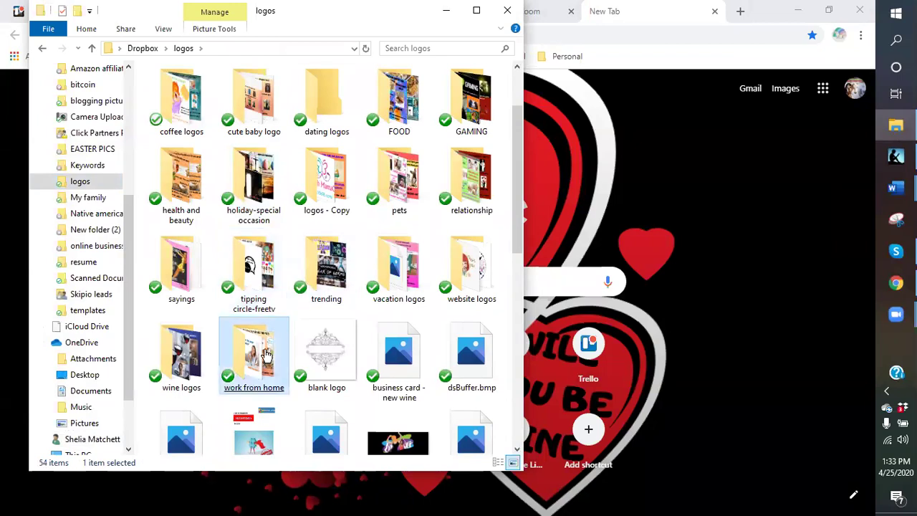
{"action": "left_click", "coordinate": [185, 356]}
{"action": "double_click", "coordinate": [184, 356]}
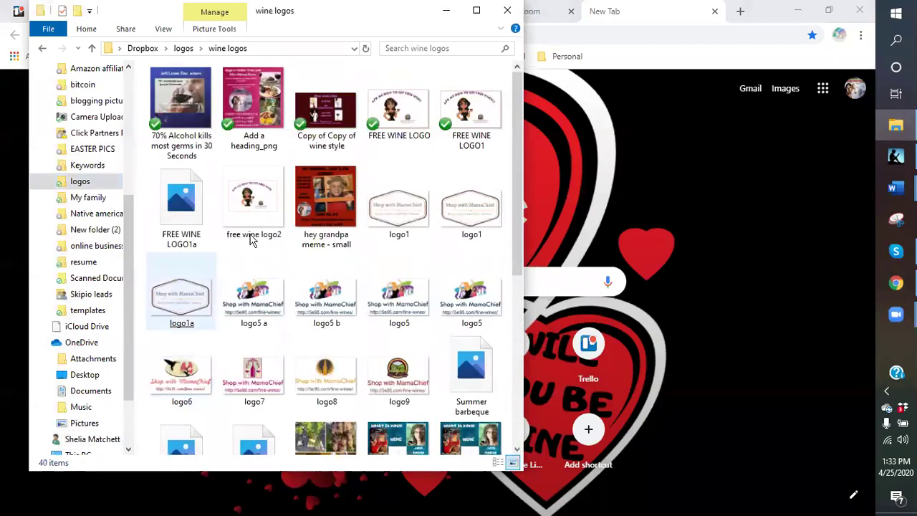
{"action": "double_click", "coordinate": [192, 108]}
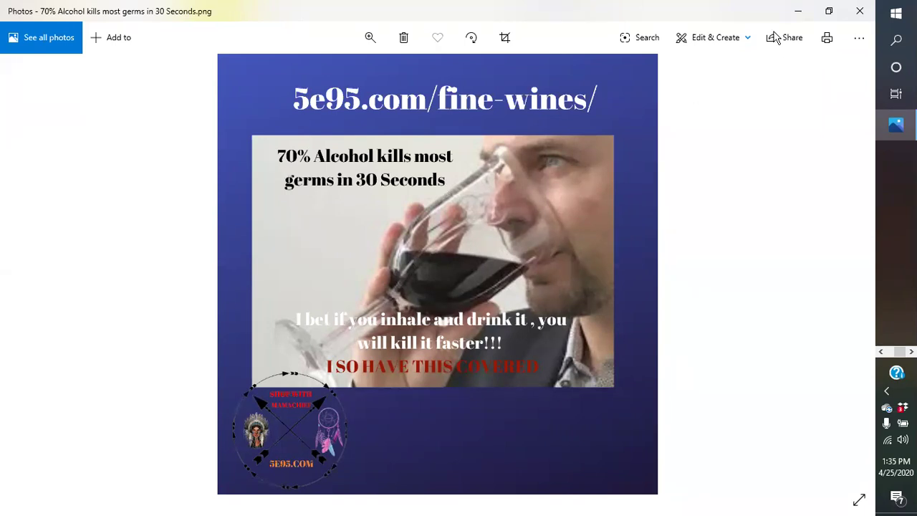
{"action": "left_click", "coordinate": [857, 16]}
{"action": "left_click", "coordinate": [446, 11]}
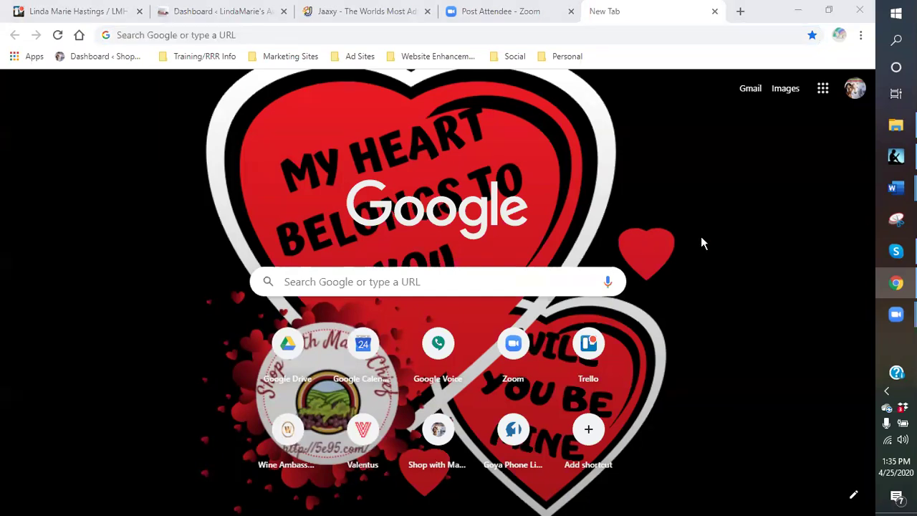
Step: Close the Trello board tab and the empty new tab, returning to the WordPress dashboard
{"action": "left_click", "coordinate": [207, 16]}
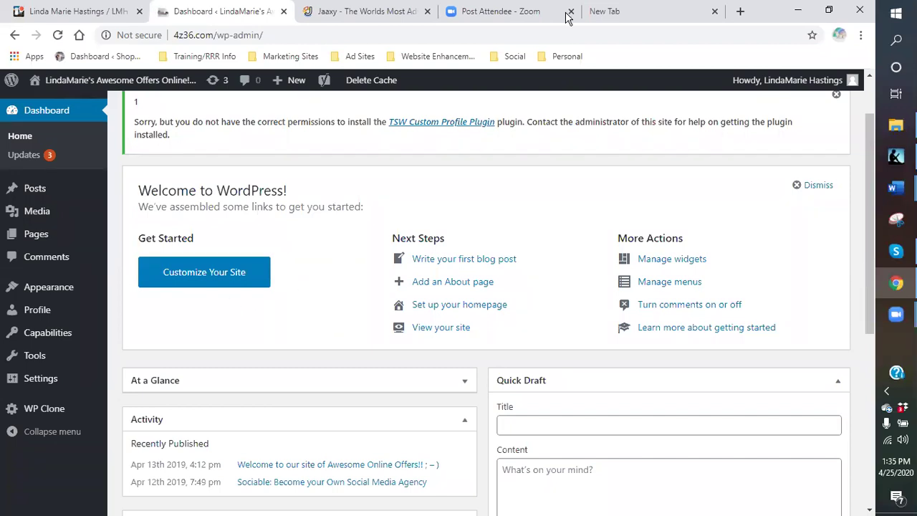
{"action": "left_click", "coordinate": [139, 10]}
{"action": "left_click", "coordinate": [618, 11]}
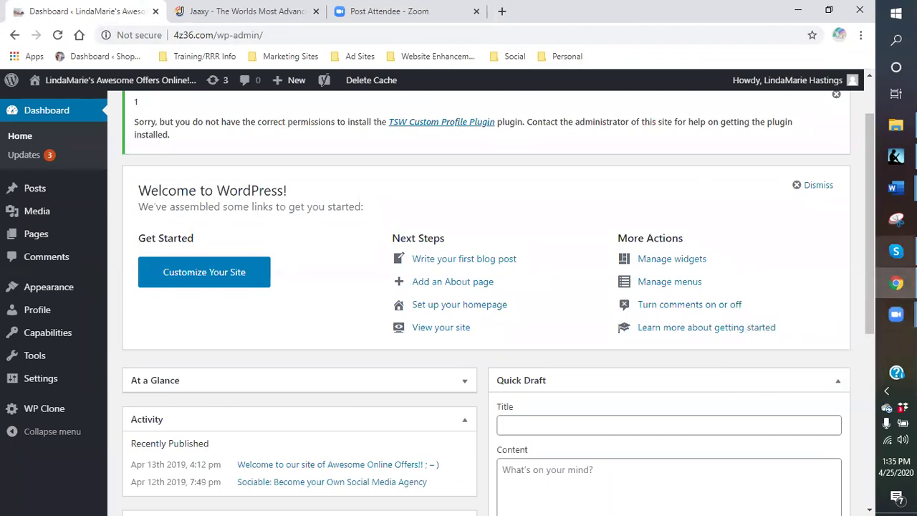
{"action": "left_click", "coordinate": [895, 251]}
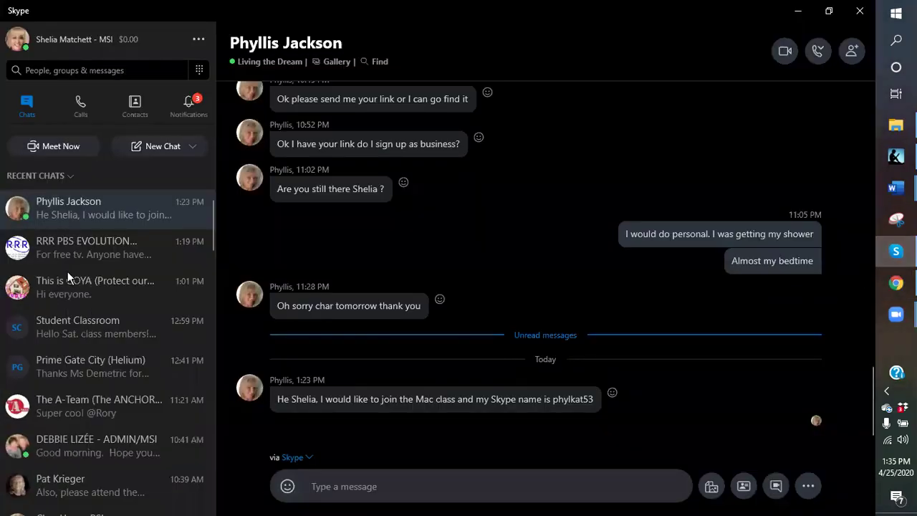
{"action": "left_click", "coordinate": [108, 328]}
{"action": "scroll", "coordinate": [645, 358], "scroll_direction": "up", "scroll_amount": 5}
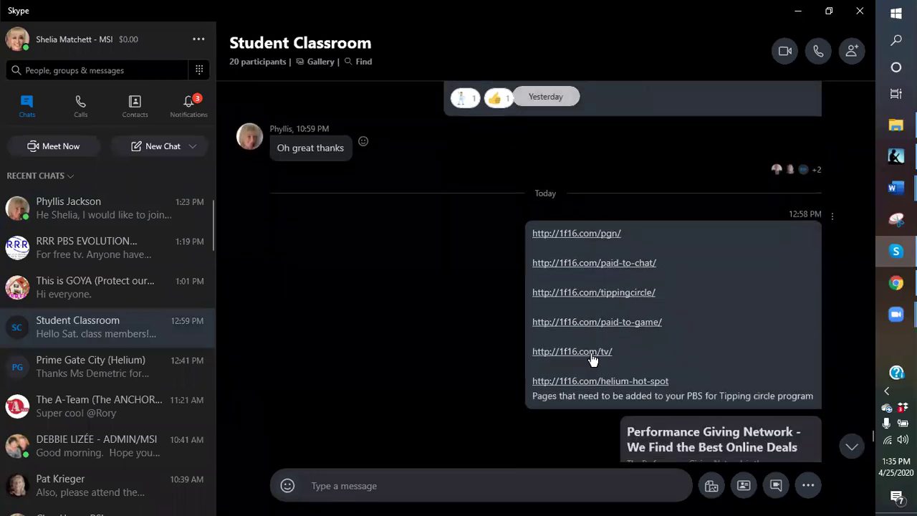
{"action": "left_click", "coordinate": [585, 236]}
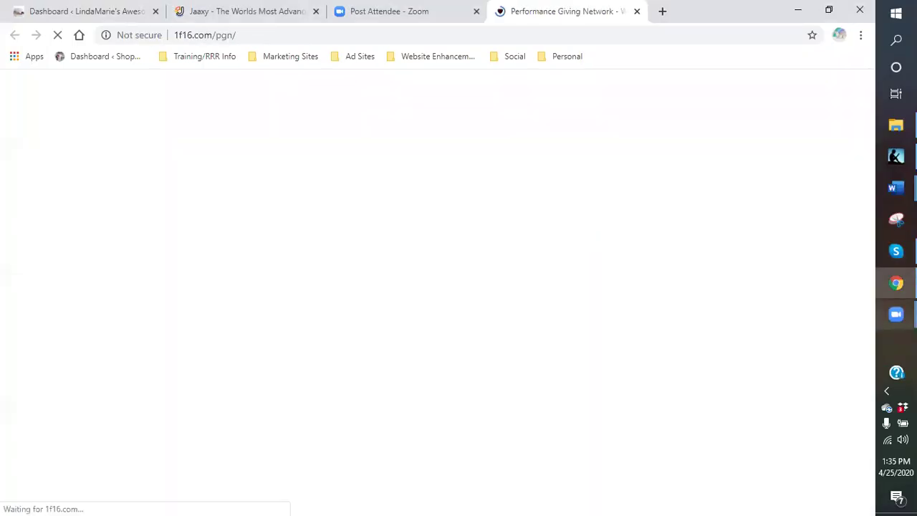
Step: Copy the whole article, from the "Performance Giving Network" heading through the "Paid to Watch TV!" paragraph
{"action": "scroll", "coordinate": [481, 315], "scroll_direction": "down", "scroll_amount": 8}
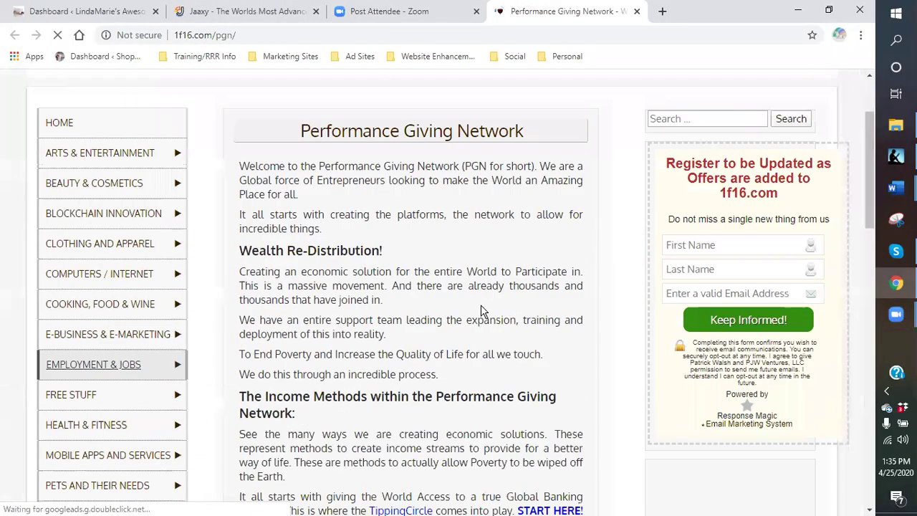
{"action": "scroll", "coordinate": [477, 316], "scroll_direction": "up", "scroll_amount": 8}
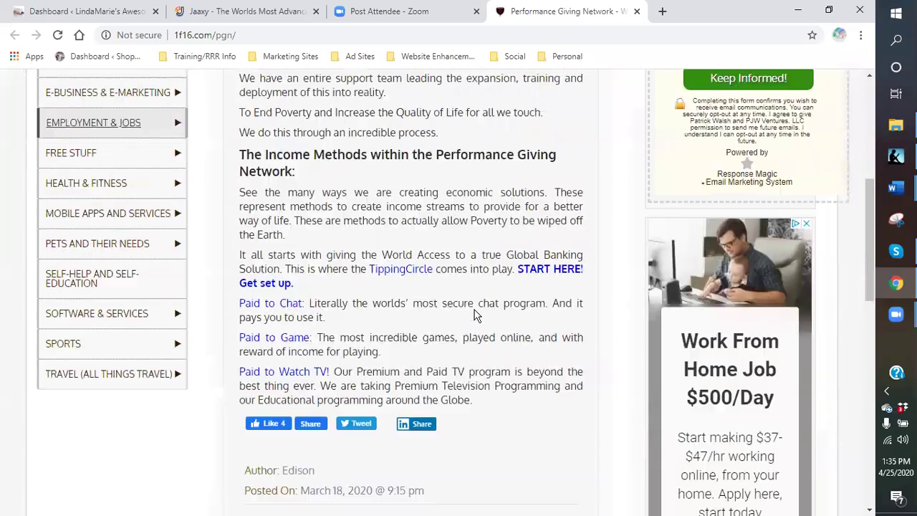
{"action": "scroll", "coordinate": [473, 316], "scroll_direction": "down", "scroll_amount": 4}
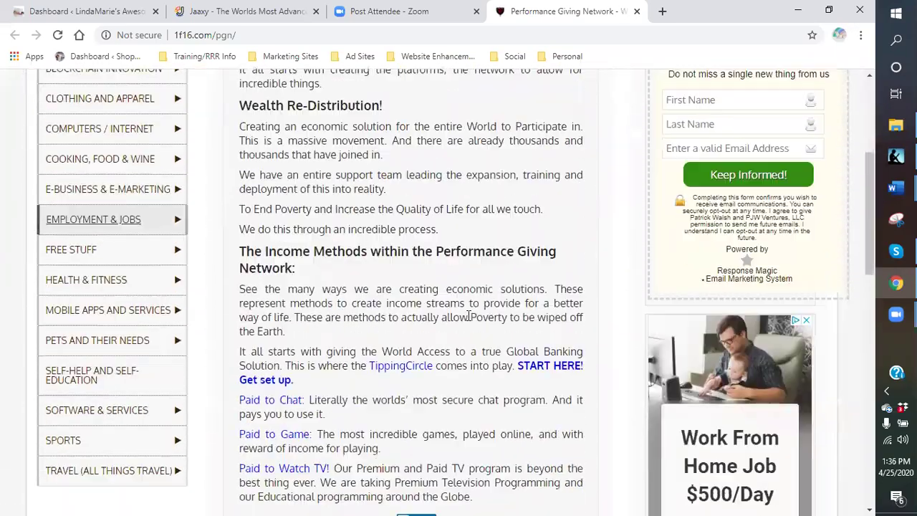
{"action": "scroll", "coordinate": [468, 315], "scroll_direction": "up", "scroll_amount": 1}
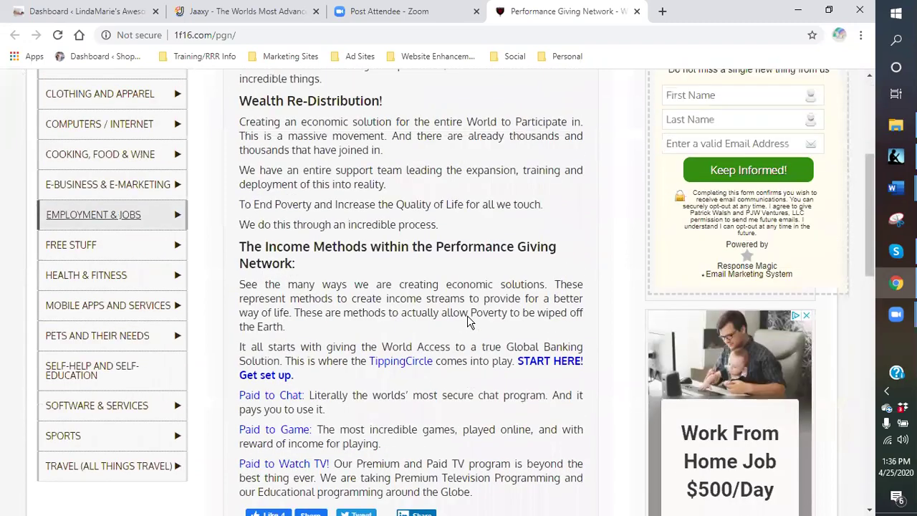
{"action": "scroll", "coordinate": [468, 316], "scroll_direction": "up", "scroll_amount": 2}
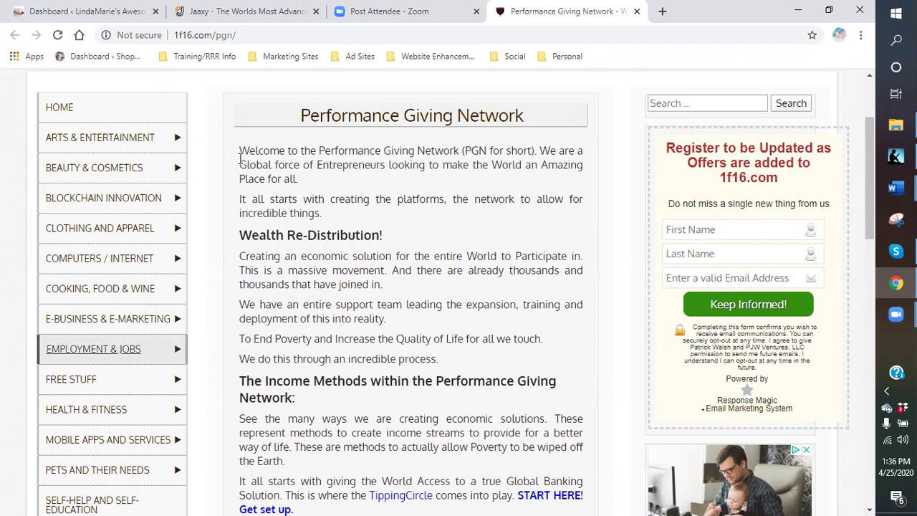
{"action": "left_click_drag", "start_coordinate": [303, 114], "coordinate": [475, 407]}
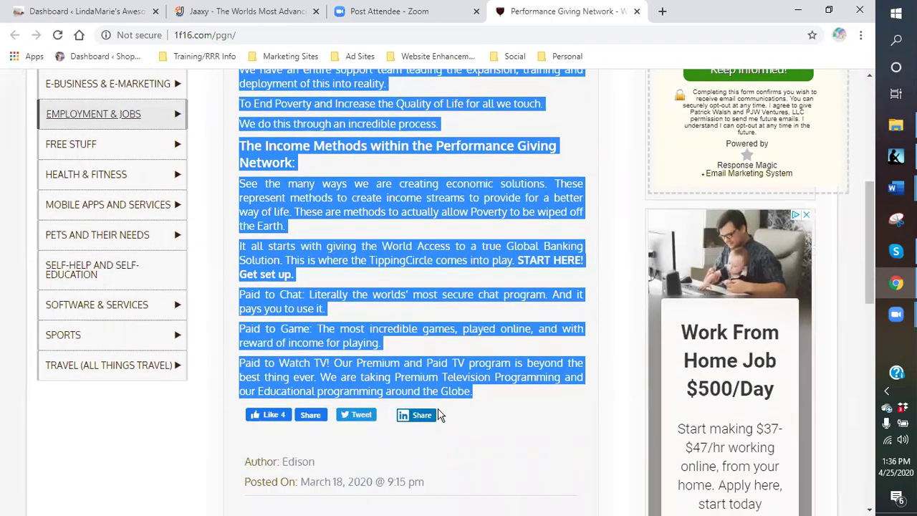
{"action": "right_click", "coordinate": [373, 352]}
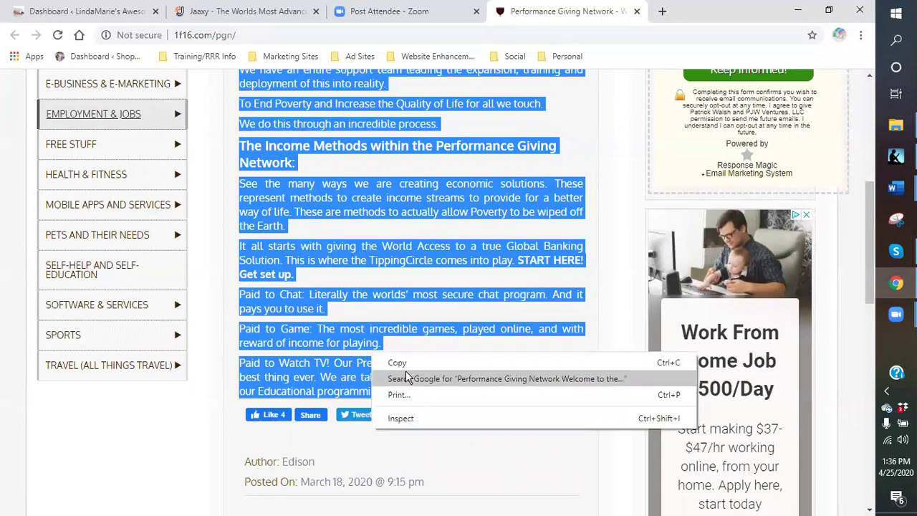
{"action": "left_click", "coordinate": [399, 363]}
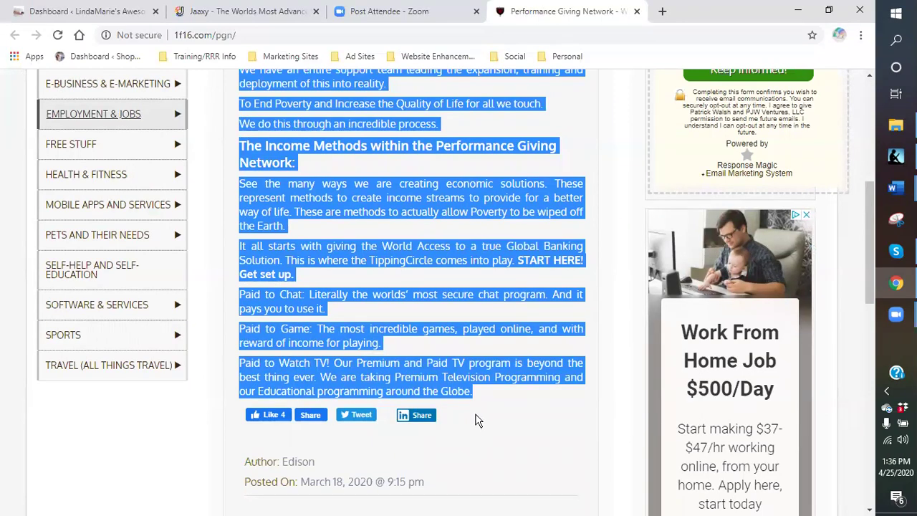
Step: Create a new page on the 4z36.com WordPress site and dismiss the Block Editor welcome guide
{"action": "left_click", "coordinate": [72, 13]}
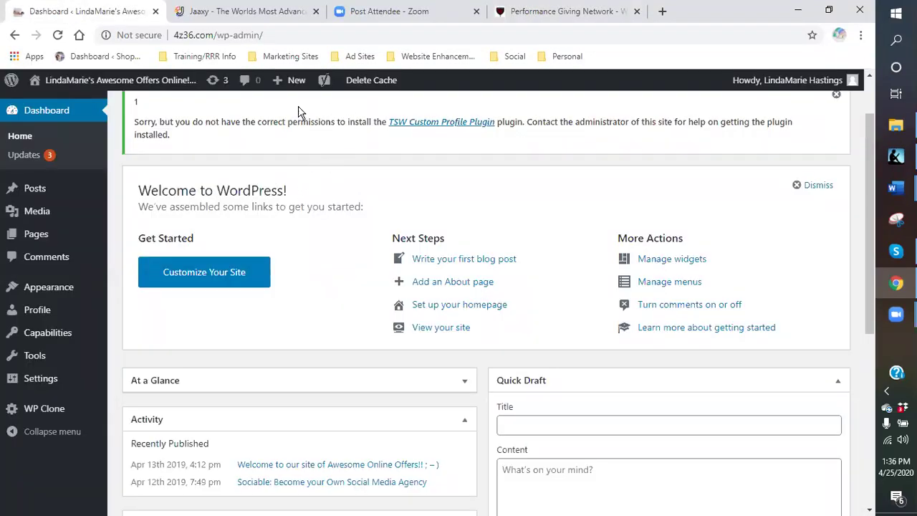
{"action": "mouse_move", "coordinate": [286, 89]}
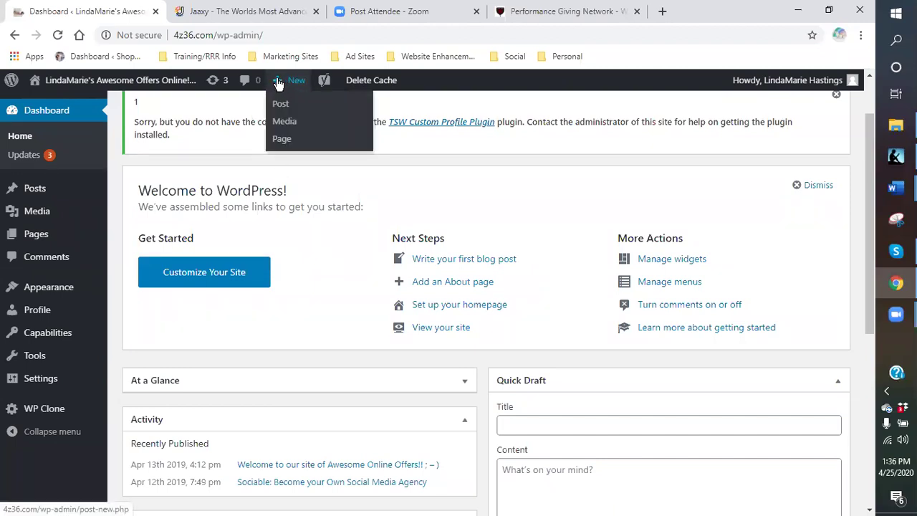
{"action": "left_click", "coordinate": [282, 140]}
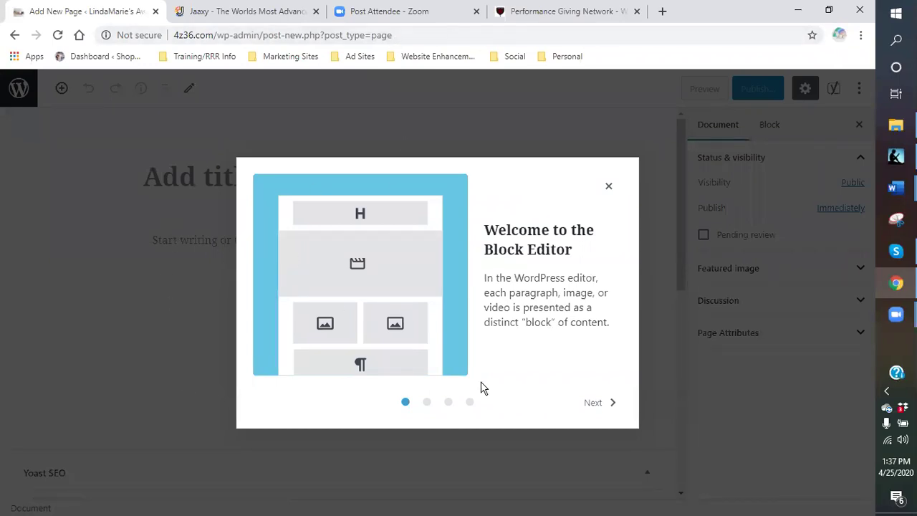
{"action": "left_click", "coordinate": [609, 188]}
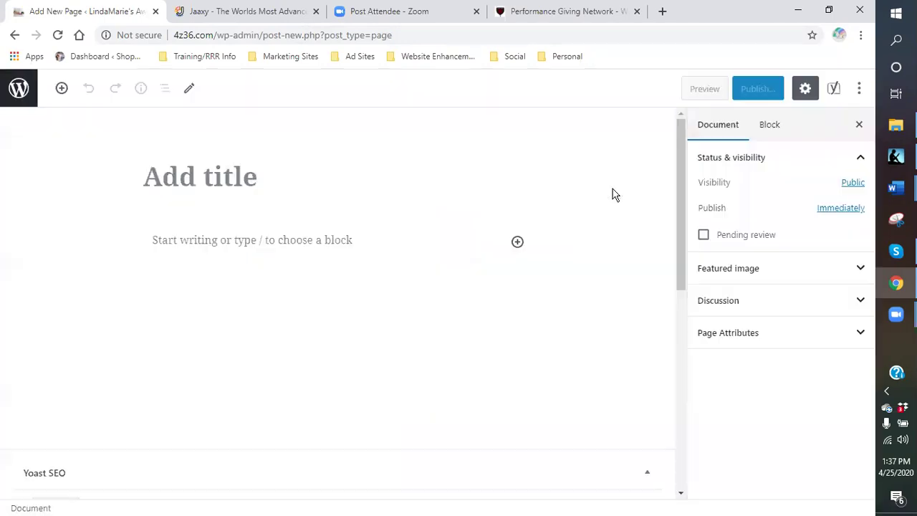
Step: Title the new page "PGN - The Performance Giving Network"
{"action": "left_click", "coordinate": [205, 176]}
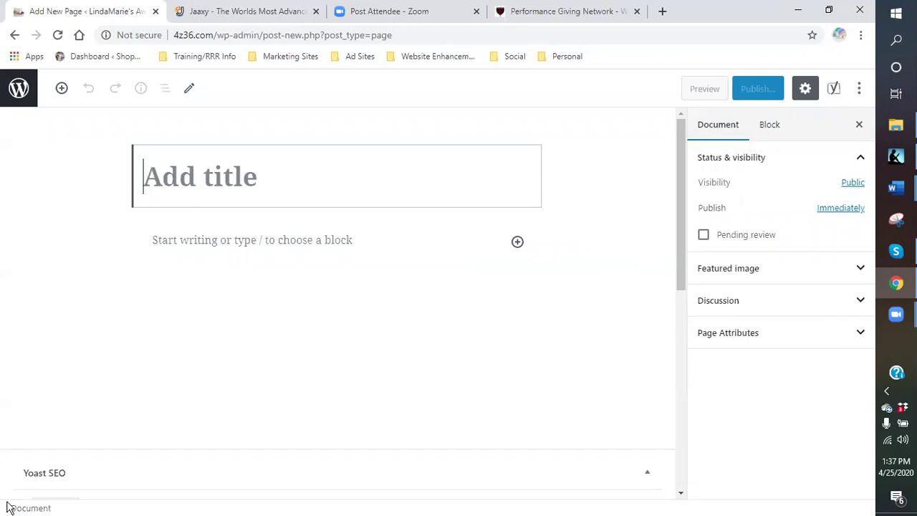
{"action": "type", "text": "PGN - the"}
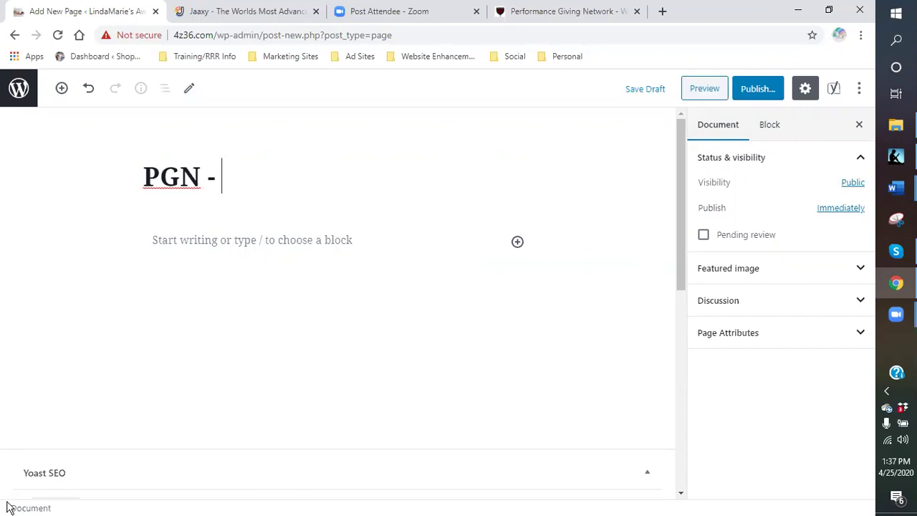
{"action": "key", "text": "BackSpace"}
{"action": "key", "text": "BackSpace"}
{"action": "key", "text": "BackSpace"}
{"action": "type", "text": "The perf"}
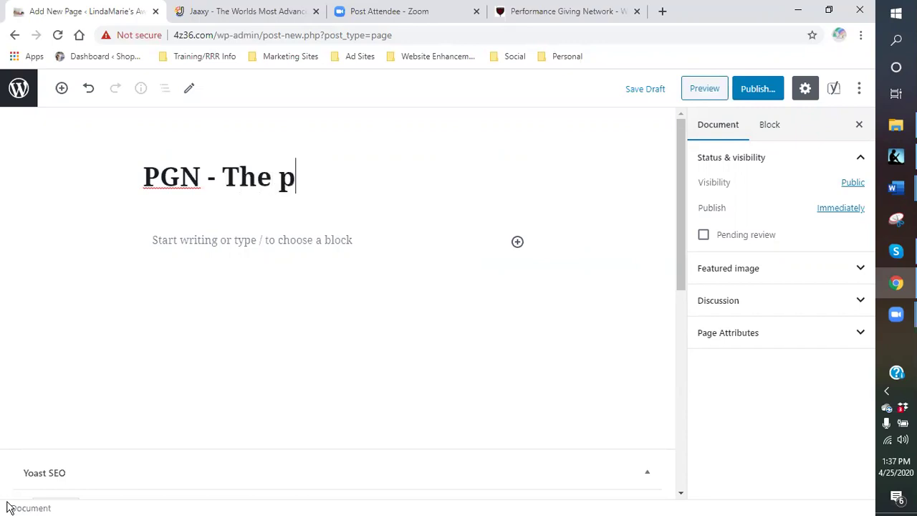
{"action": "key", "text": "BackSpace"}
{"action": "key", "text": "BackSpace"}
{"action": "key", "text": "BackSpace"}
{"action": "key", "text": "BackSpace"}
{"action": "type", "text": "F"}
{"action": "key", "text": "BackSpace"}
{"action": "type", "text": "Performance giv"}
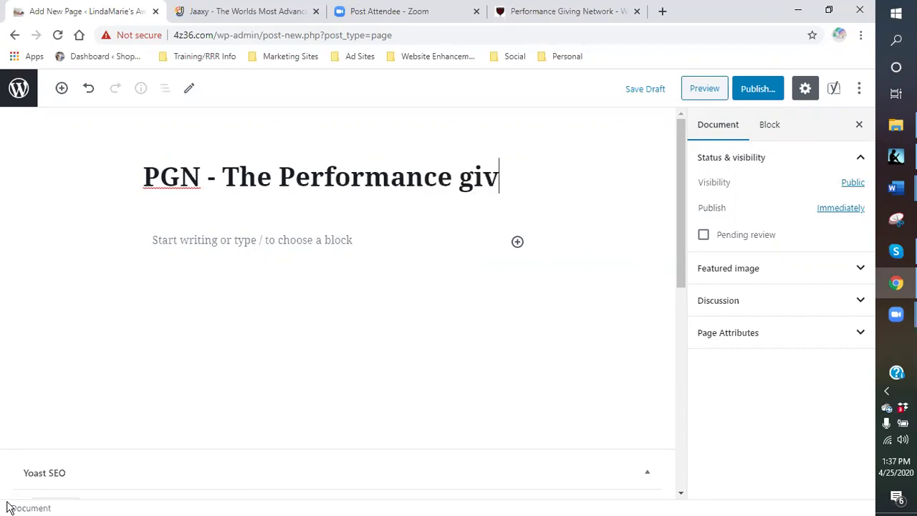
{"action": "key", "text": "BackSpace"}
{"action": "key", "text": "BackSpace"}
{"action": "key", "text": "BackSpace"}
{"action": "type", "text": "Giving ne"}
{"action": "key", "text": "BackSpace"}
{"action": "key", "text": "BackSpace"}
{"action": "type", "text": "NEt"}
{"action": "key", "text": "BackSpace"}
{"action": "key", "text": "BackSpace"}
{"action": "type", "text": "e"}
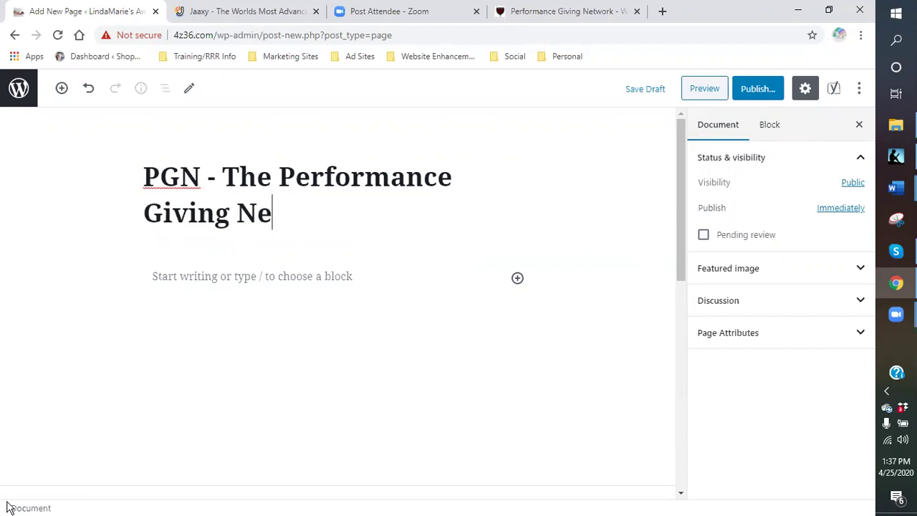
{"action": "type", "text": "twork"}
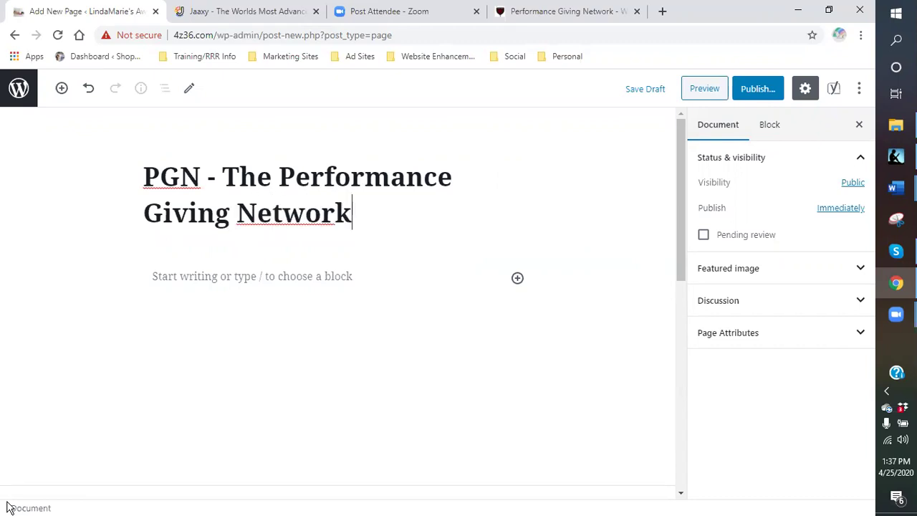
Step: Paste the copied article into the page body below the title
{"action": "right_click", "coordinate": [10, 508]}
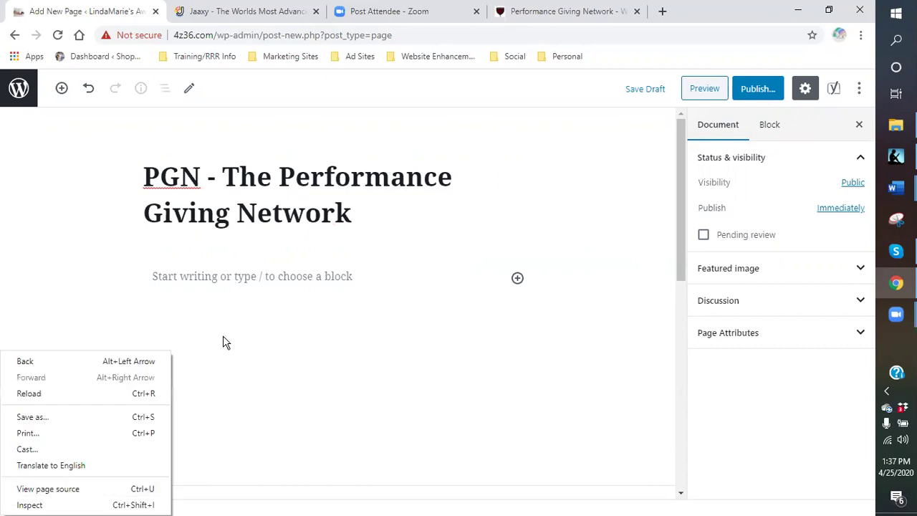
{"action": "left_click", "coordinate": [169, 271]}
{"action": "right_click", "coordinate": [169, 276]}
{"action": "left_click", "coordinate": [199, 379]}
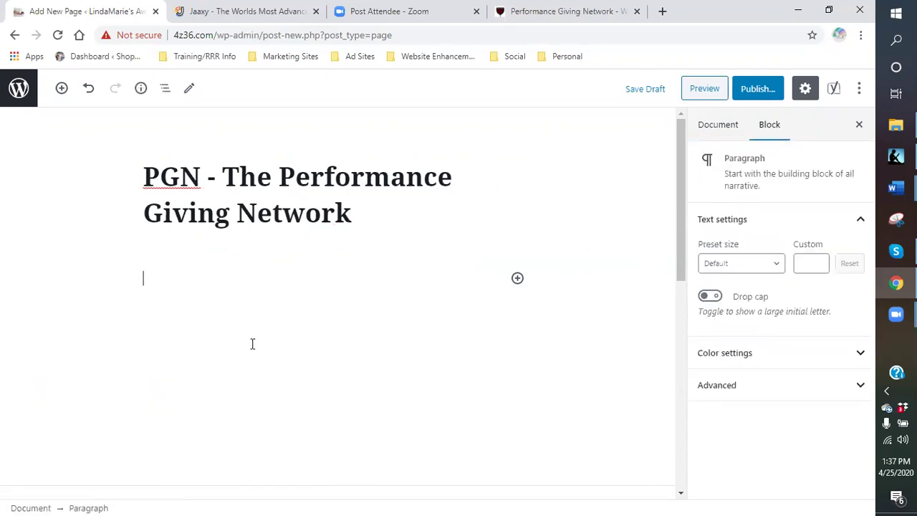
Step: Delete the duplicate linked "Performance Giving Network" heading above the welcome paragraph in the page body
{"action": "scroll", "coordinate": [262, 267], "scroll_direction": "up", "scroll_amount": 12}
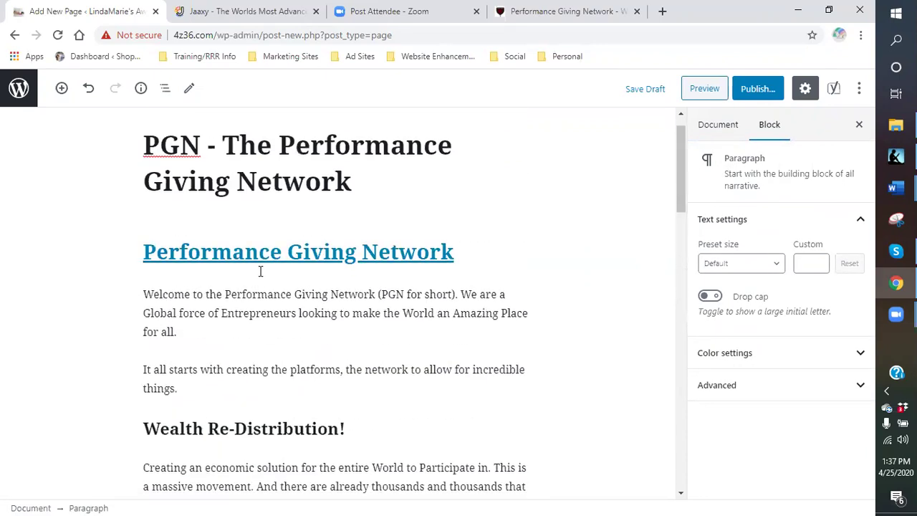
{"action": "left_click_drag", "start_coordinate": [470, 281], "coordinate": [140, 268]}
{"action": "key", "text": "BackSpace"}
{"action": "key", "text": "BackSpace"}
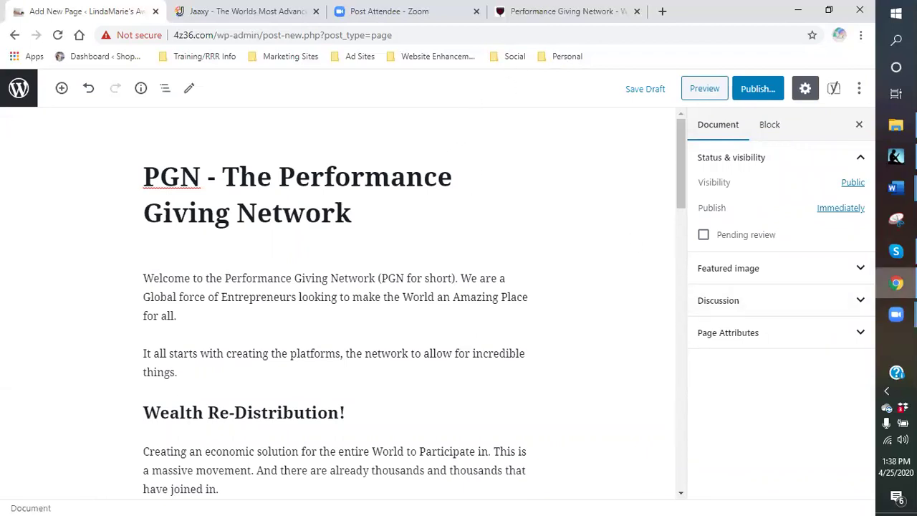
Step: Check the list of page links to add in the Skype Student Classroom chat, and return to the browser's page editor
{"action": "mouse_move", "coordinate": [896, 251]}
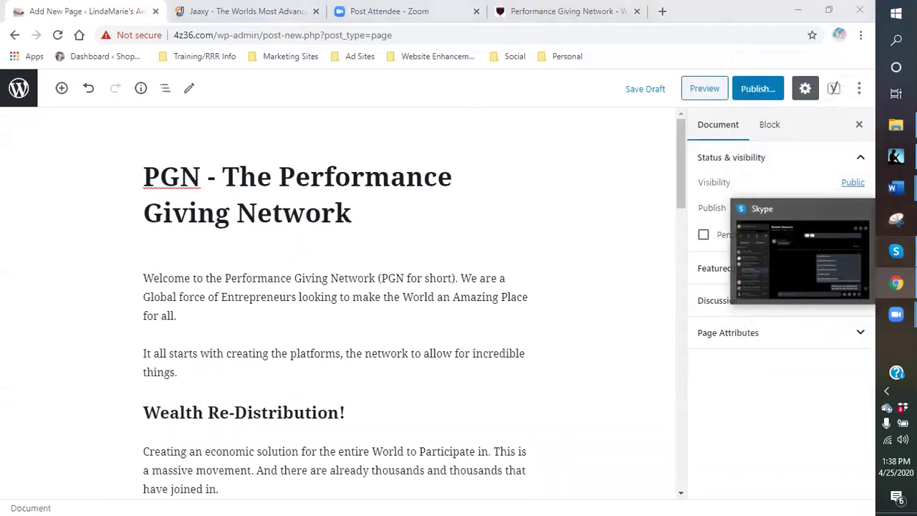
{"action": "left_click", "coordinate": [857, 290]}
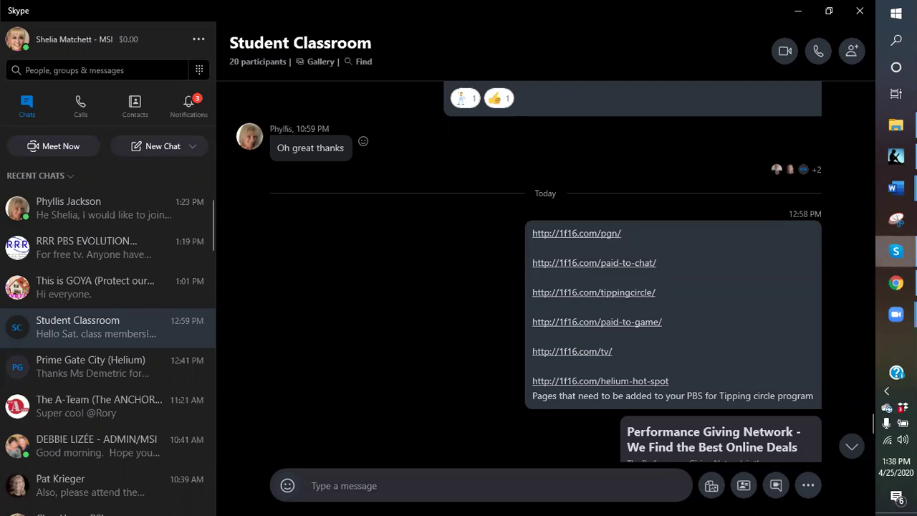
{"action": "mouse_move", "coordinate": [895, 250]}
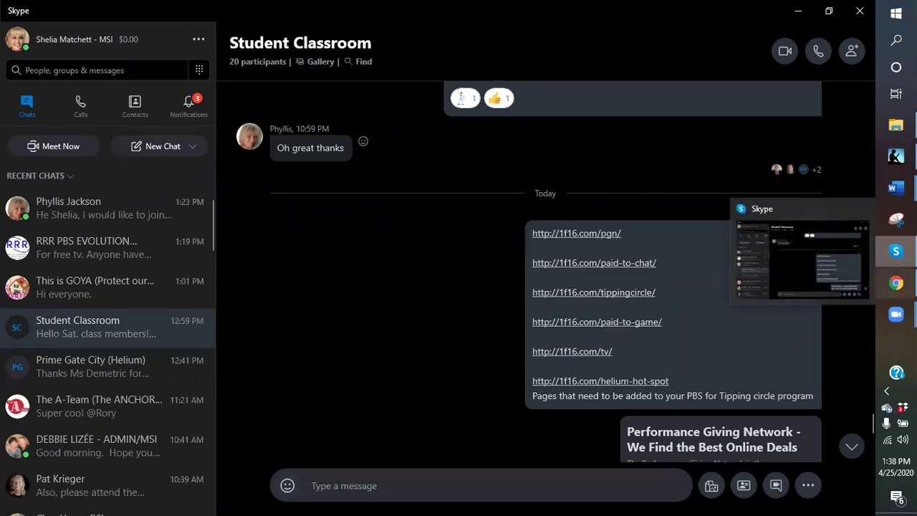
{"action": "left_click", "coordinate": [896, 283]}
Step: Set the Yoast SEO focus keyphrase to "the performance giving network"
{"action": "scroll", "coordinate": [248, 270], "scroll_direction": "down", "scroll_amount": 15}
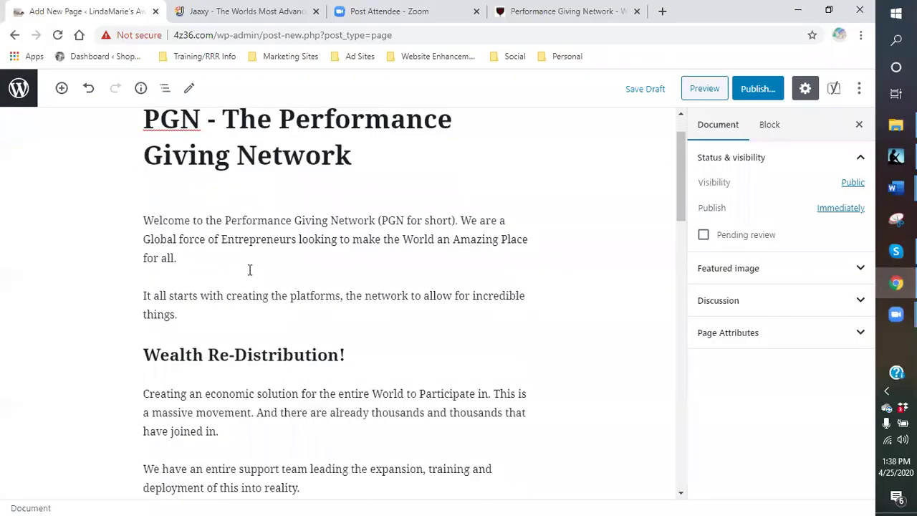
{"action": "scroll", "coordinate": [246, 282], "scroll_direction": "up", "scroll_amount": 2}
{"action": "scroll", "coordinate": [136, 295], "scroll_direction": "down", "scroll_amount": 2}
{"action": "left_click", "coordinate": [96, 251]}
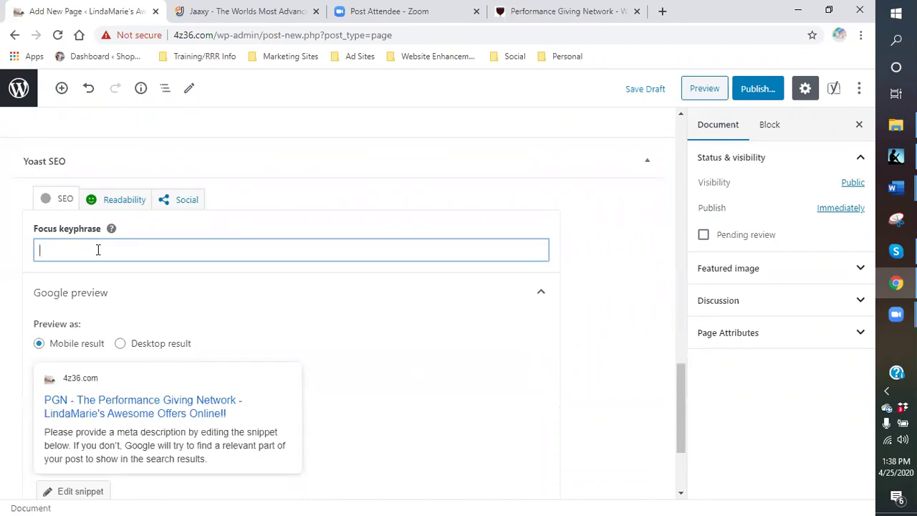
{"action": "type", "text": "T"}
{"action": "key", "text": "BackSpace"}
{"action": "type", "text": "the performance giving network"}
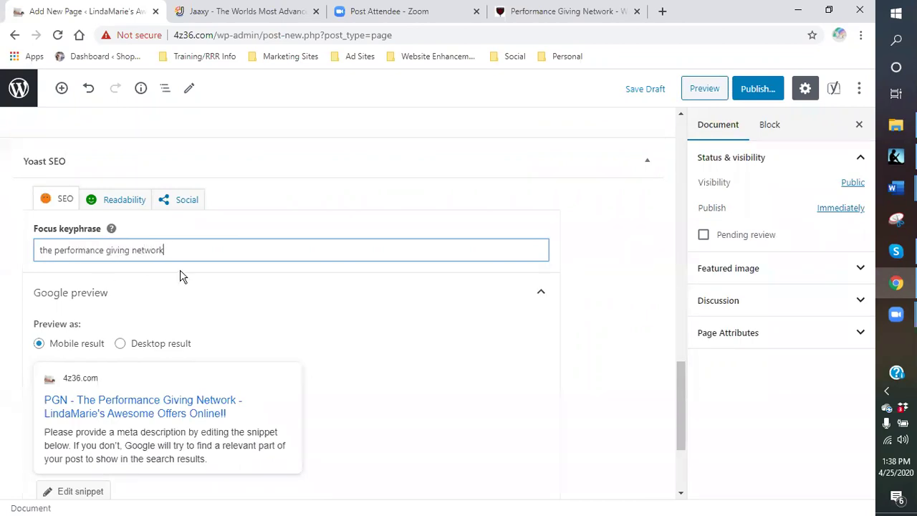
Step: Open the page's Google preview snippet for editing and review its title fields
{"action": "scroll", "coordinate": [179, 271], "scroll_direction": "down", "scroll_amount": 2}
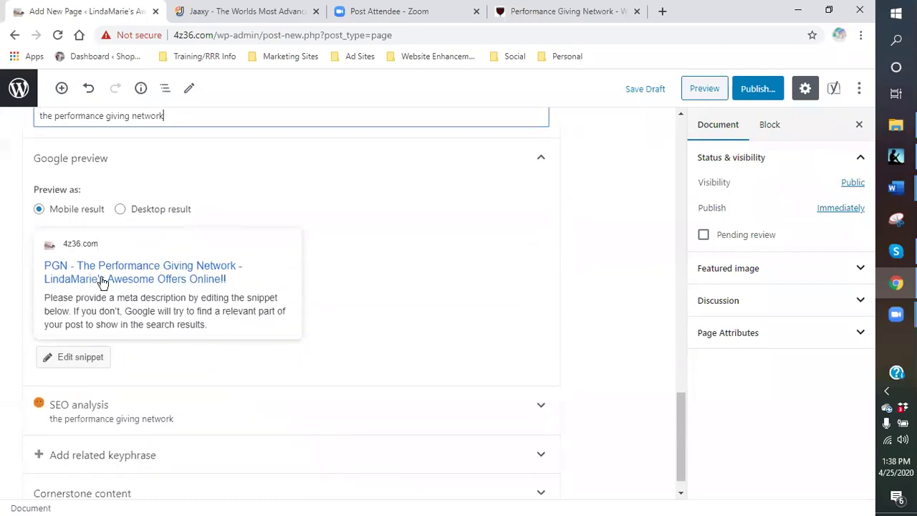
{"action": "left_click", "coordinate": [76, 361]}
{"action": "scroll", "coordinate": [200, 364], "scroll_direction": "down", "scroll_amount": 1}
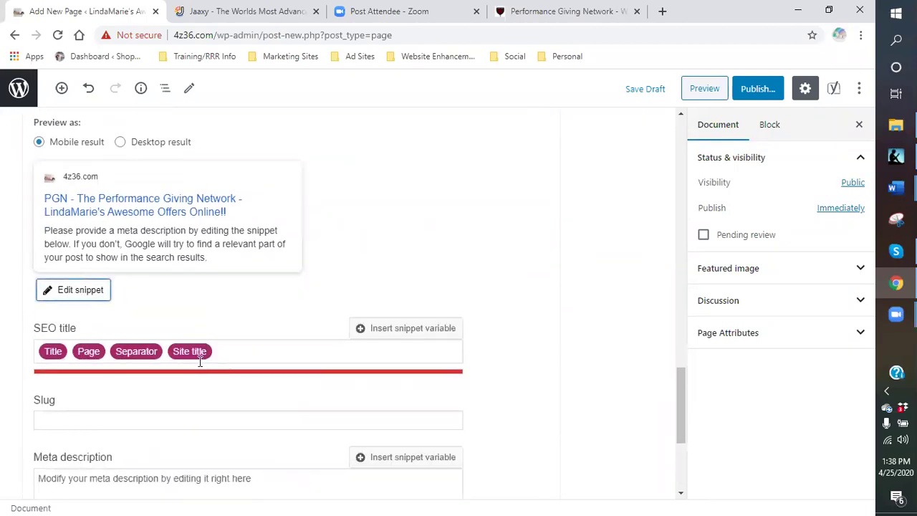
{"action": "scroll", "coordinate": [200, 362], "scroll_direction": "up", "scroll_amount": 1}
{"action": "scroll", "coordinate": [278, 413], "scroll_direction": "down", "scroll_amount": 1}
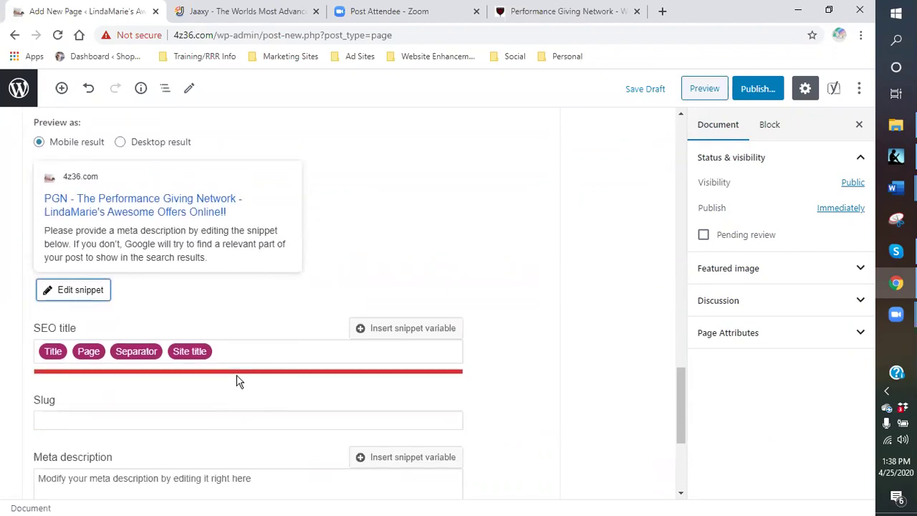
{"action": "scroll", "coordinate": [273, 354], "scroll_direction": "up", "scroll_amount": 9}
{"action": "scroll", "coordinate": [308, 323], "scroll_direction": "down", "scroll_amount": 4}
{"action": "scroll", "coordinate": [299, 329], "scroll_direction": "down", "scroll_amount": 4}
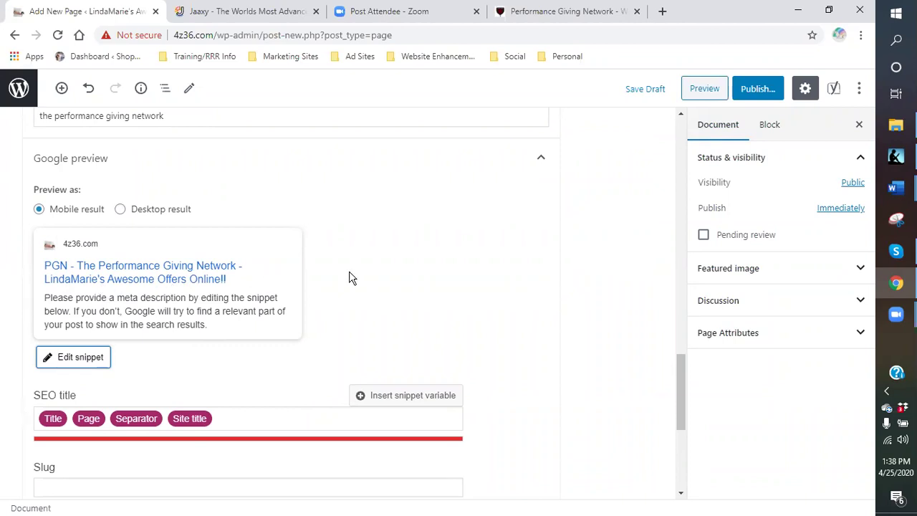
Step: Remove the hyphen between "PGN" and "The" in the page title
{"action": "scroll", "coordinate": [351, 278], "scroll_direction": "up", "scroll_amount": 3}
{"action": "scroll", "coordinate": [349, 271], "scroll_direction": "up", "scroll_amount": 10}
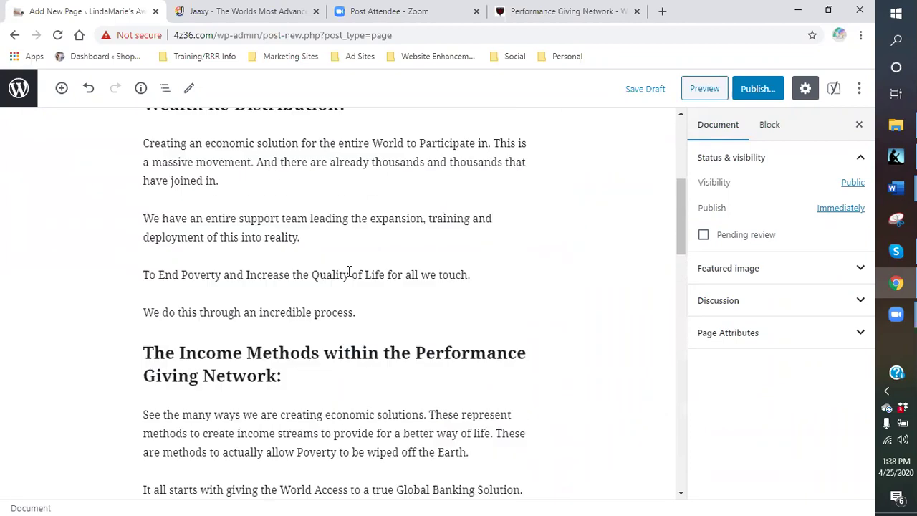
{"action": "left_click", "coordinate": [218, 179]}
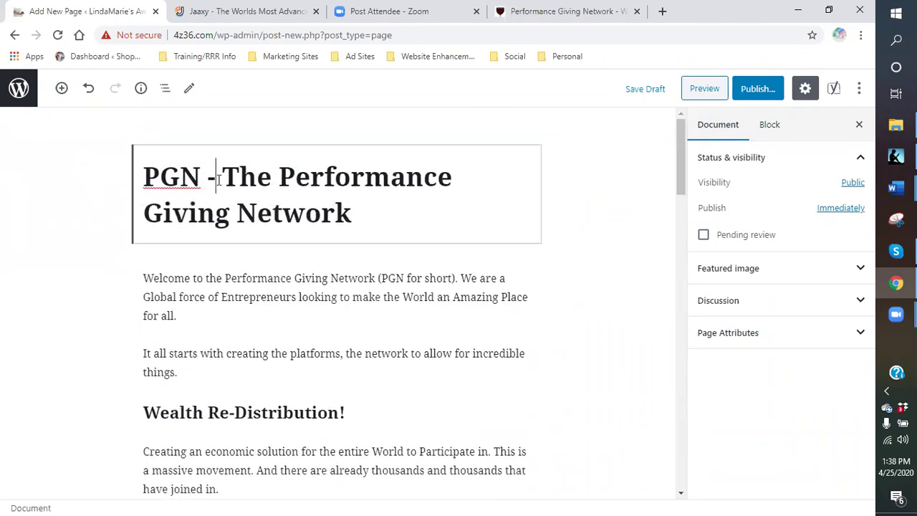
{"action": "key", "text": "BackSpace"}
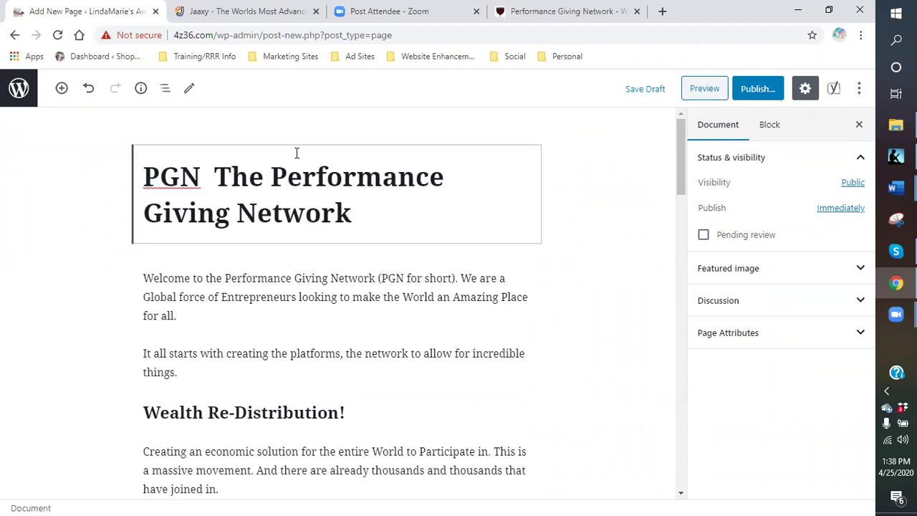
Step: Check the search preview title and set the page slug to "PGN" in the snippet editor
{"action": "scroll", "coordinate": [349, 203], "scroll_direction": "down", "scroll_amount": 5}
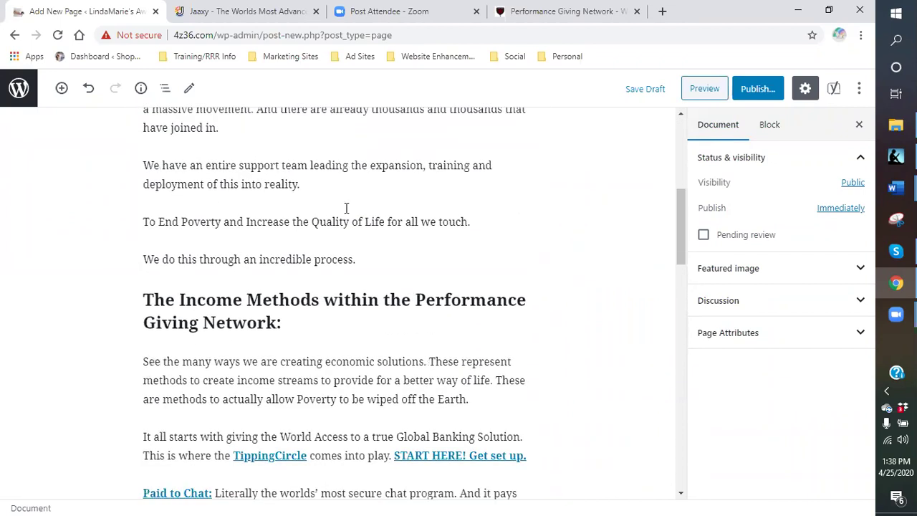
{"action": "scroll", "coordinate": [346, 208], "scroll_direction": "down", "scroll_amount": 15}
{"action": "scroll", "coordinate": [108, 208], "scroll_direction": "up", "scroll_amount": 1}
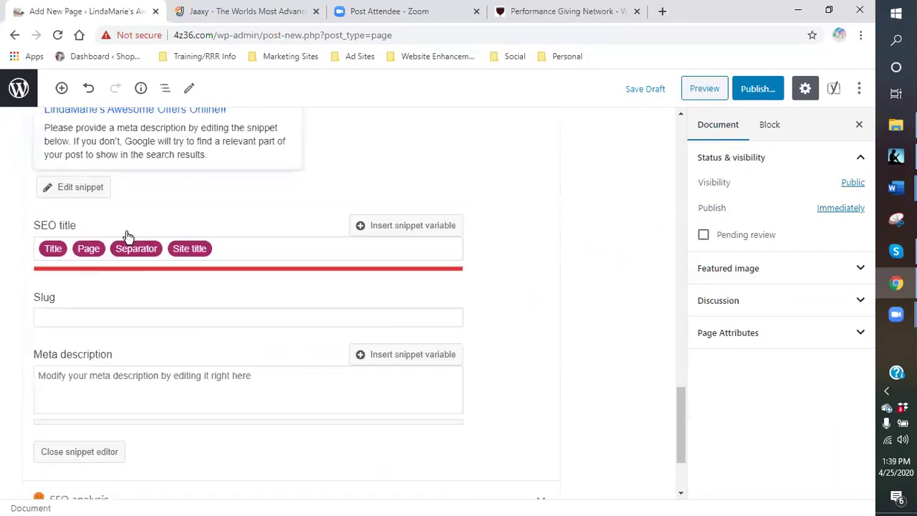
{"action": "scroll", "coordinate": [127, 236], "scroll_direction": "up", "scroll_amount": 2}
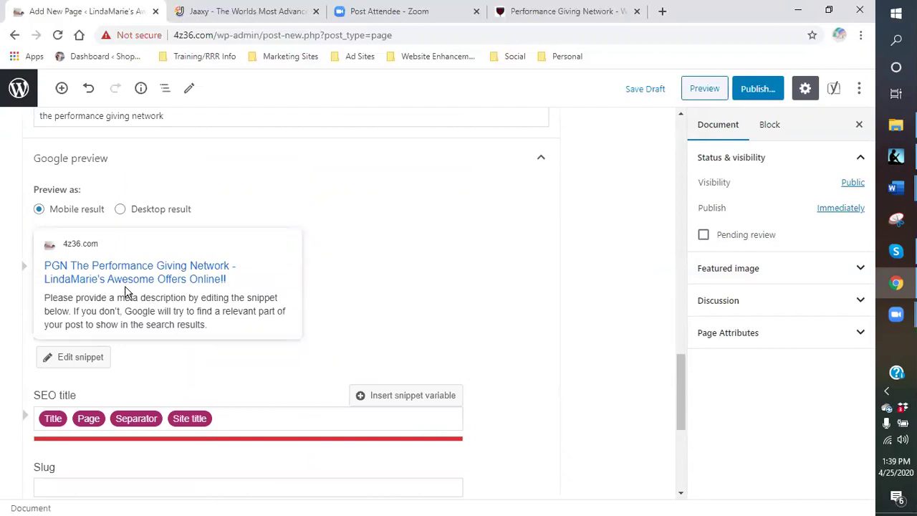
{"action": "scroll", "coordinate": [125, 292], "scroll_direction": "down", "scroll_amount": 2}
{"action": "left_click", "coordinate": [87, 285]}
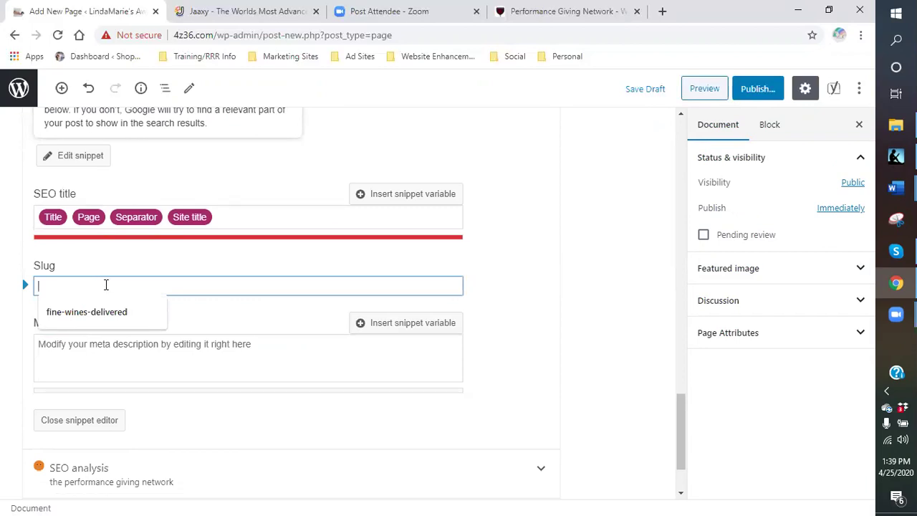
{"action": "type", "text": "PGN"}
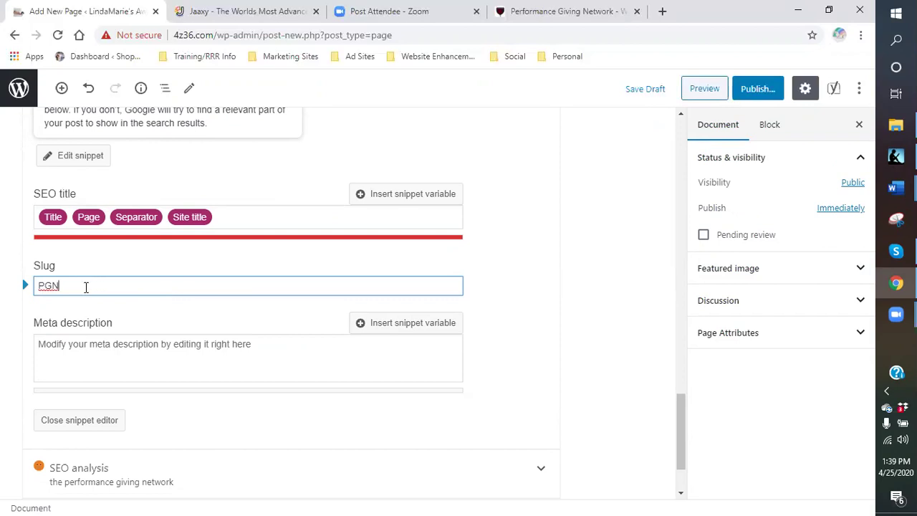
{"action": "left_click", "coordinate": [104, 316]}
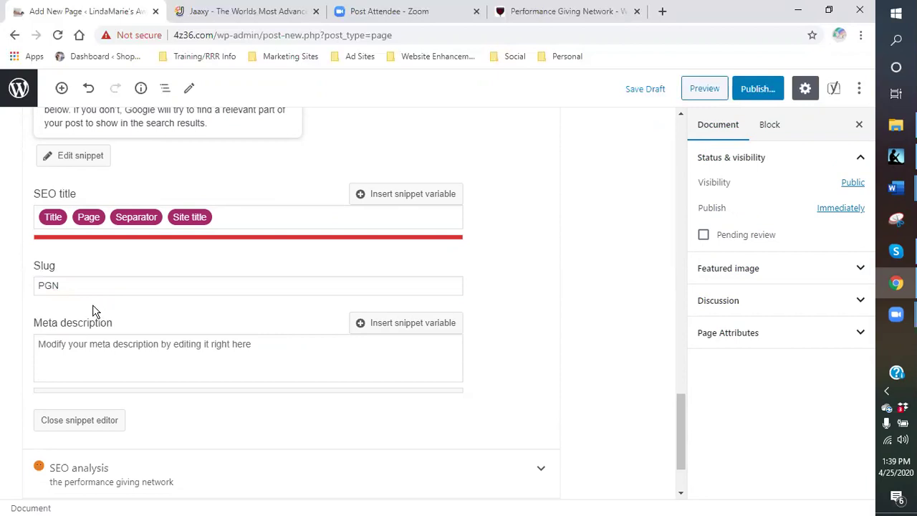
Step: Begin the meta description with "The Performance Giving Network - PGN"
{"action": "left_click", "coordinate": [91, 344]}
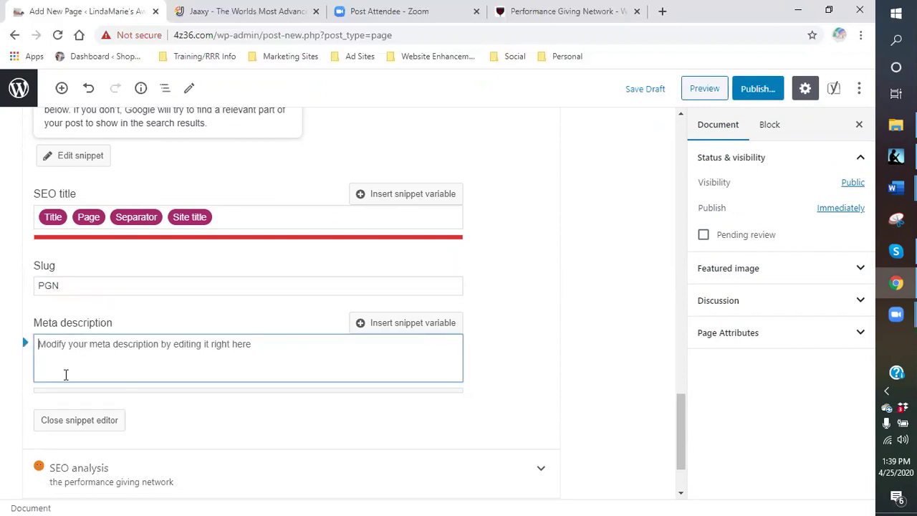
{"action": "type", "text": "The pr"}
{"action": "key", "text": "BackSpace"}
{"action": "type", "text": "PP"}
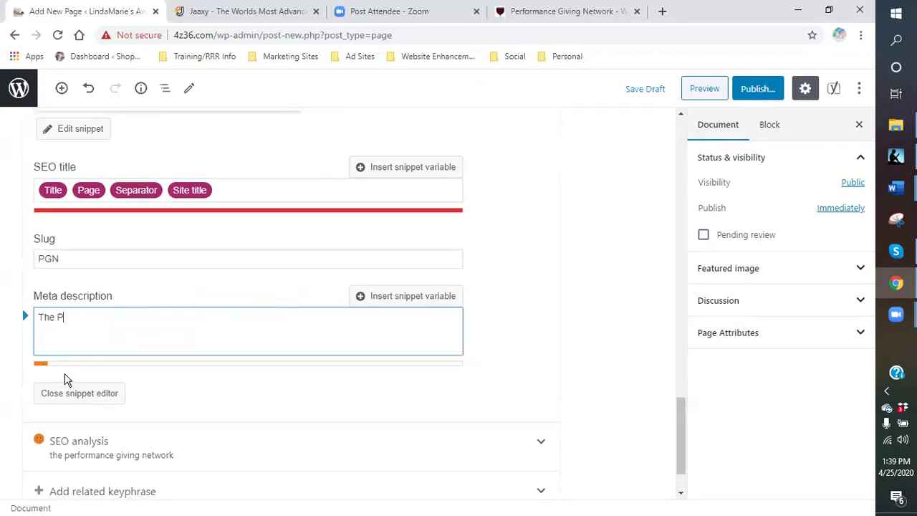
{"action": "type", "text": "erformance givi"}
{"action": "key", "text": "BackSpace"}
{"action": "key", "text": "BackSpace"}
{"action": "type", "text": "Giving ne"}
{"action": "key", "text": "BackSpace"}
{"action": "type", "text": "NET"}
{"action": "key", "text": "BackSpace"}
{"action": "key", "text": "BackSpace"}
{"action": "key", "text": "BackSpace"}
{"action": "type", "text": "e"}
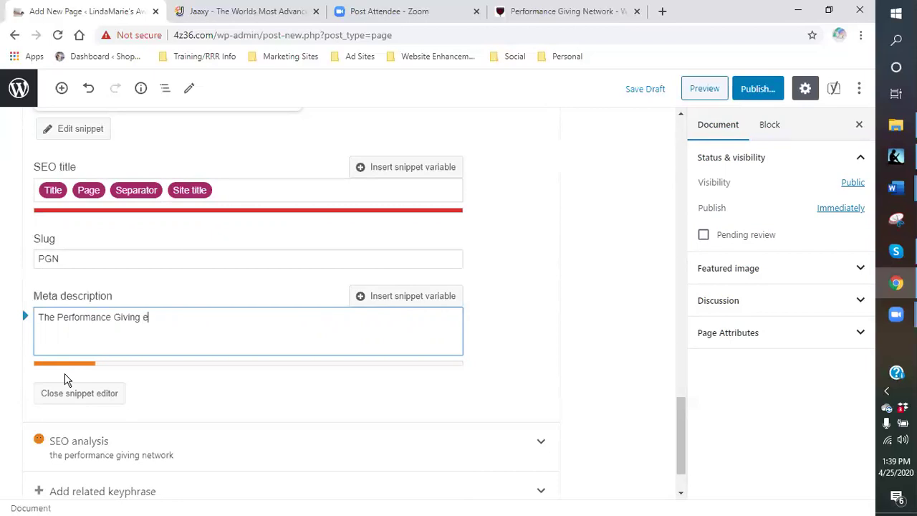
{"action": "key", "text": "BackSpace"}
{"action": "type", "text": "Network - PGN"}
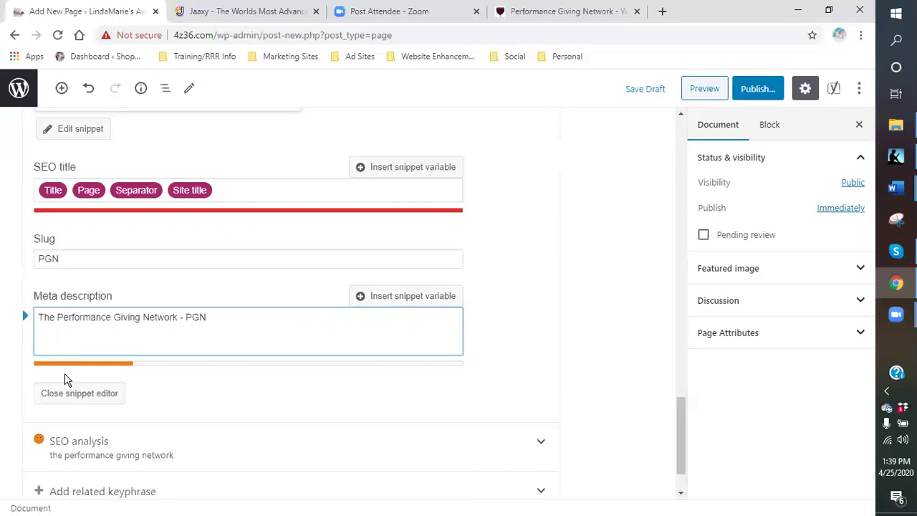
Step: Continue the meta description with "is a platform that hosts several different programs into one from TV to gaming."
{"action": "type", "text": " is a platform th"}
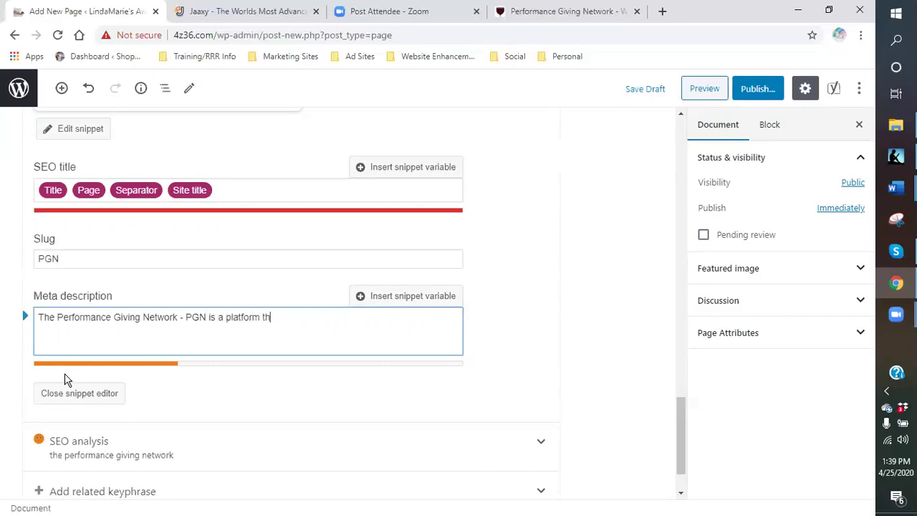
{"action": "type", "text": "at hosts several different programs into on"}
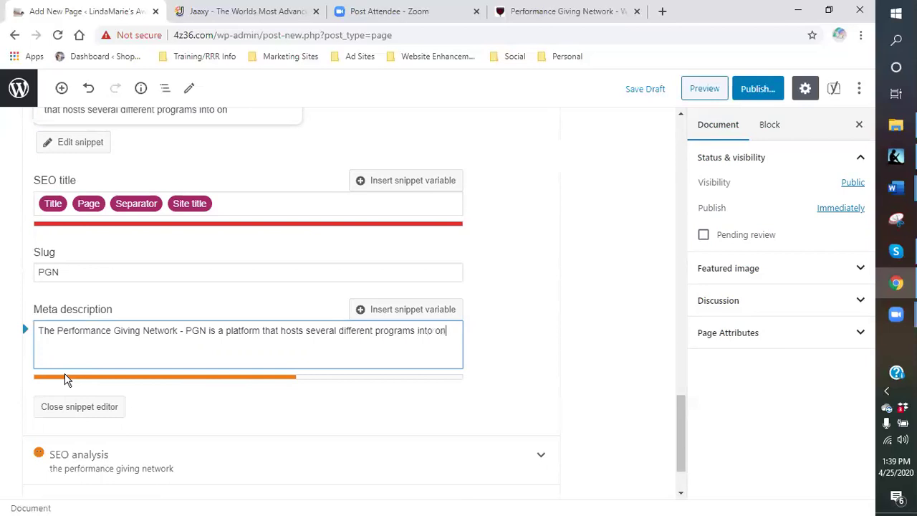
{"action": "type", "text": "e from TV to gaimn"}
{"action": "key", "text": "BackSpace"}
{"action": "key", "text": "BackSpace"}
{"action": "key", "text": "BackSpace"}
{"action": "type", "text": "ming "}
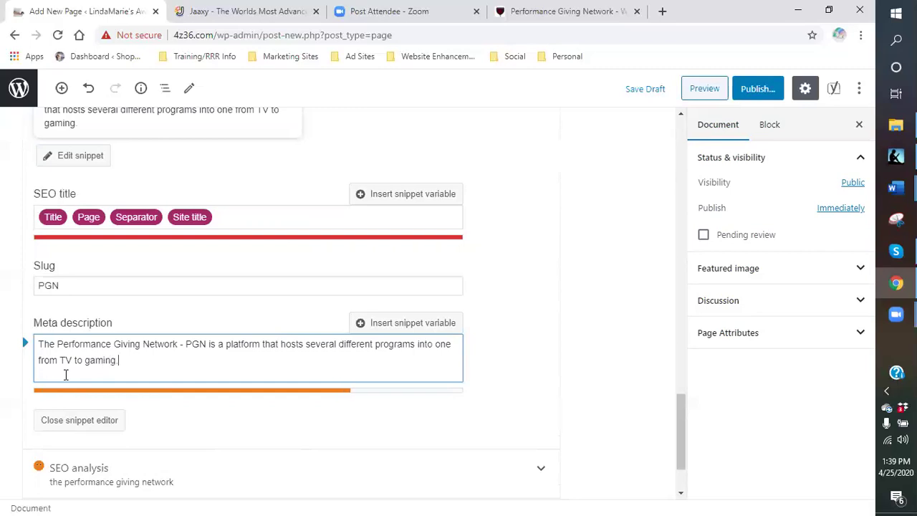
Step: Add the sentence "So much to offer in one program." to the meta description
{"action": "type", "text": " So mu"}
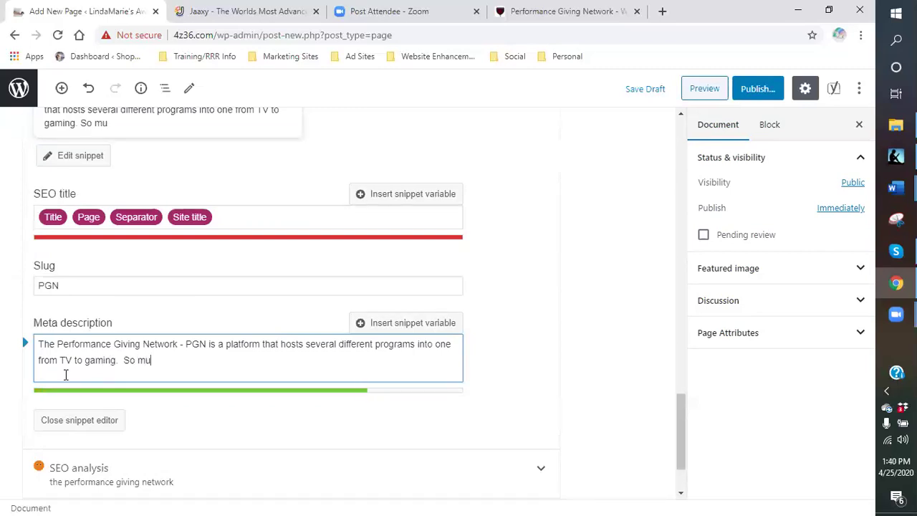
{"action": "type", "text": "ch to offer in one"}
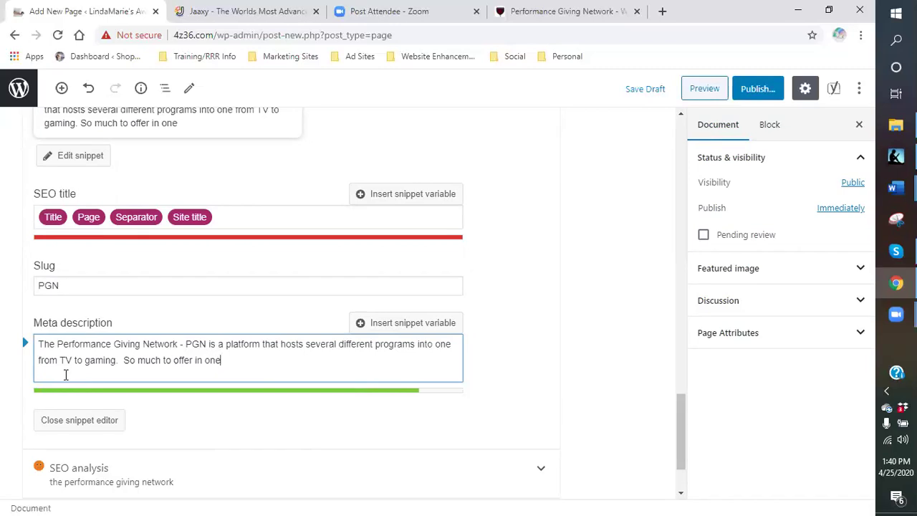
{"action": "type", "text": " program "}
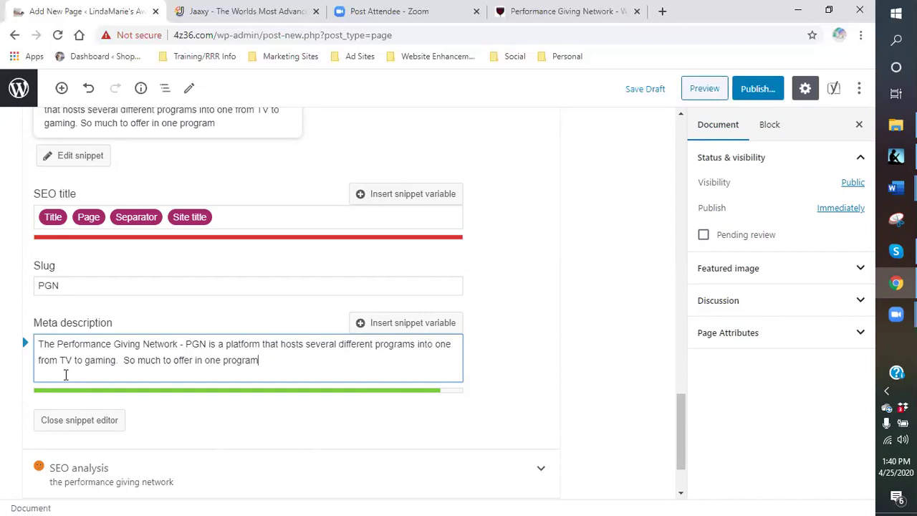
{"action": "type", "text": " Most are"}
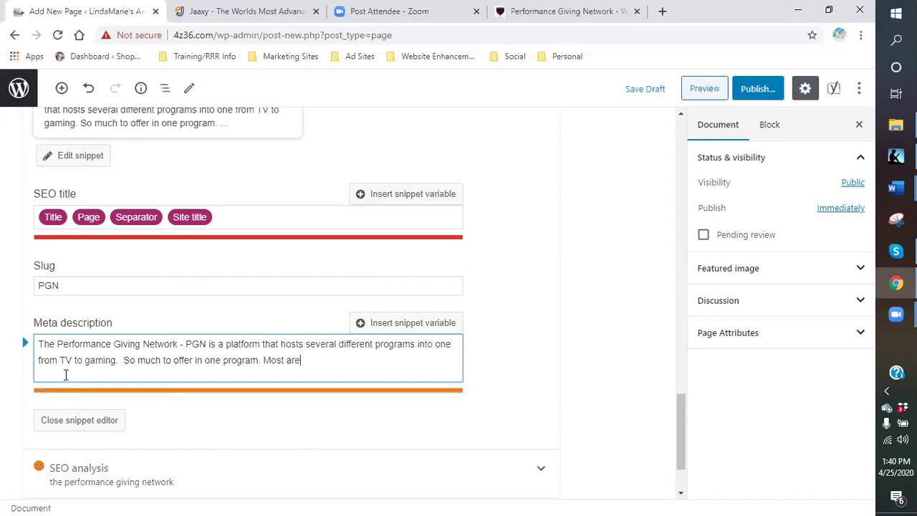
{"action": "key", "text": "BackSpace"}
{"action": "key", "text": "BackSpace"}
{"action": "key", "text": "BackSpace"}
{"action": "key", "text": "BackSpace"}
{"action": "key", "text": "BackSpace"}
{"action": "key", "text": "BackSpace"}
{"action": "key", "text": "BackSpace"}
{"action": "key", "text": "BackSpace"}
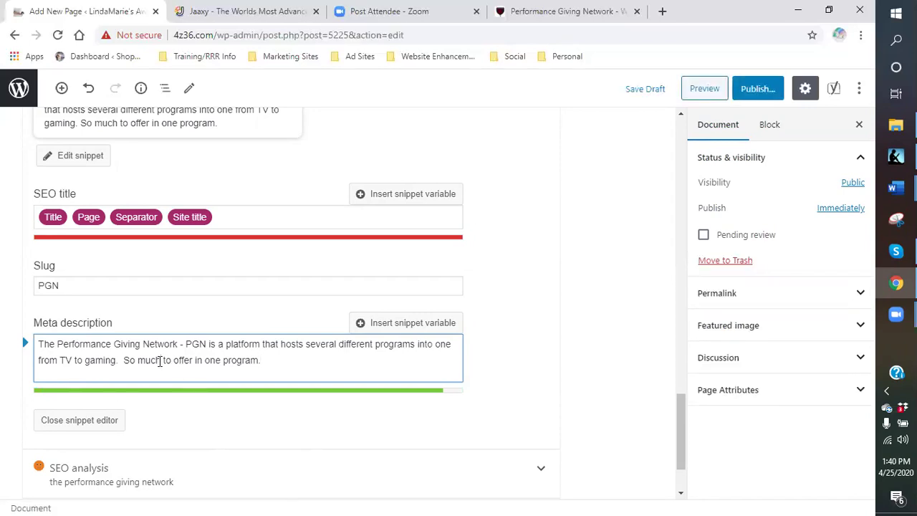
Step: Replace "much" with "many free" in the last sentence of the meta description
{"action": "key", "text": "BackSpace"}
{"action": "key", "text": "BackSpace"}
{"action": "key", "text": "BackSpace"}
{"action": "type", "text": "any free"}
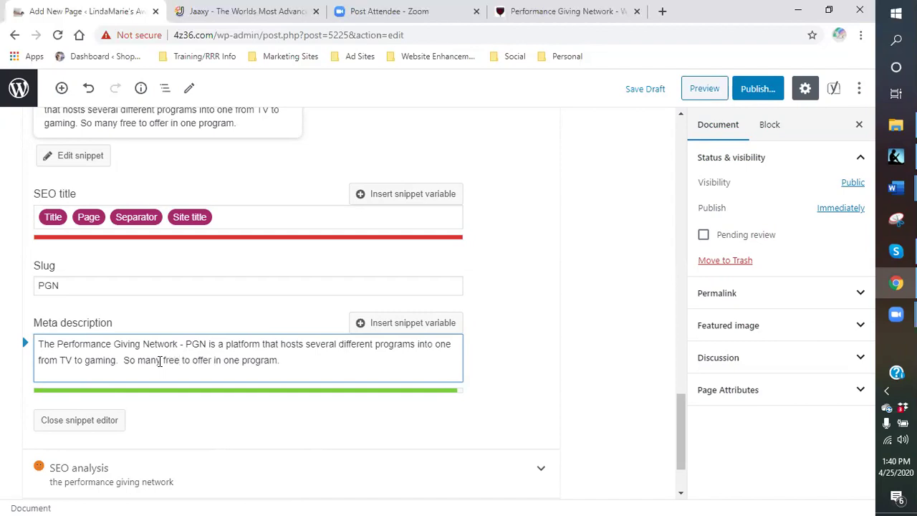
Step: Replace "to offer in one program" with "programs in one" at the end of the meta description
{"action": "left_click_drag", "start_coordinate": [276, 360], "coordinate": [184, 362]}
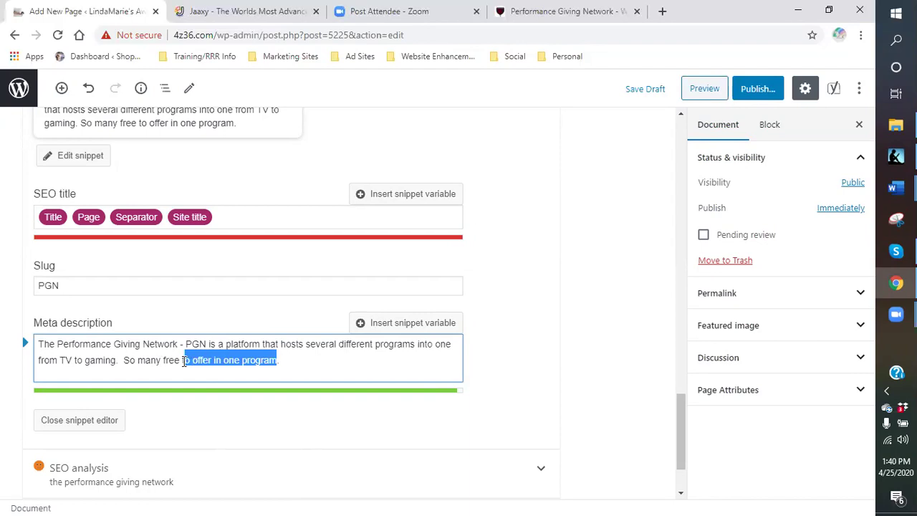
{"action": "type", "text": "program"}
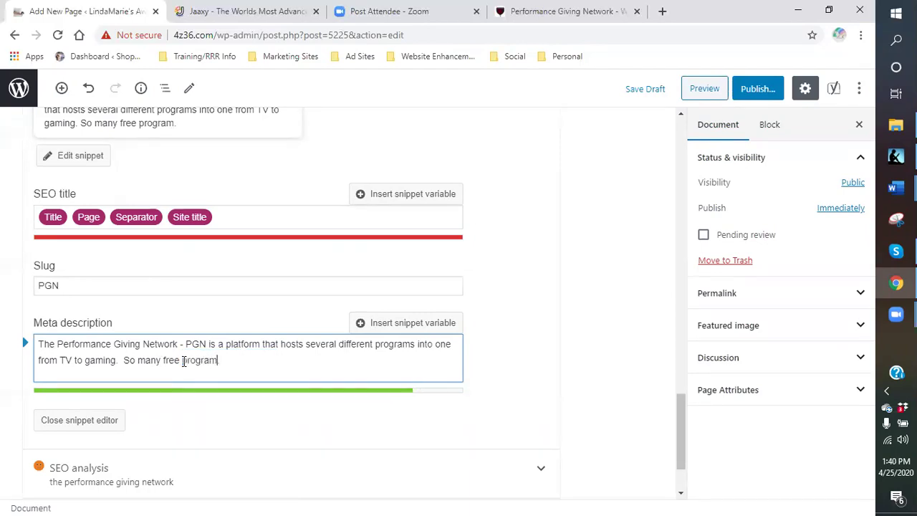
{"action": "type", "text": "s in one"}
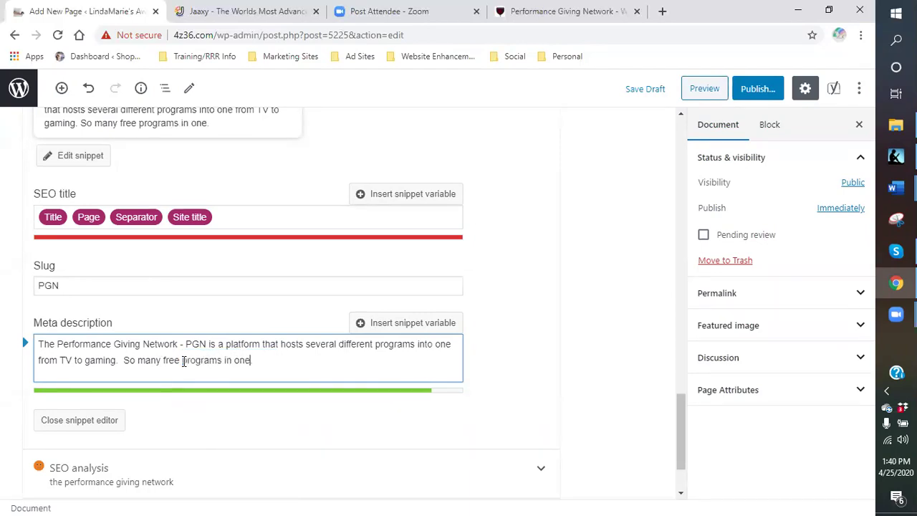
Step: End the meta description with "site." after "So many free programs in one" and close the snippet editor
{"action": "type", "text": " site."}
{"action": "scroll", "coordinate": [106, 411], "scroll_direction": "down", "scroll_amount": 1}
{"action": "left_click", "coordinate": [106, 354]}
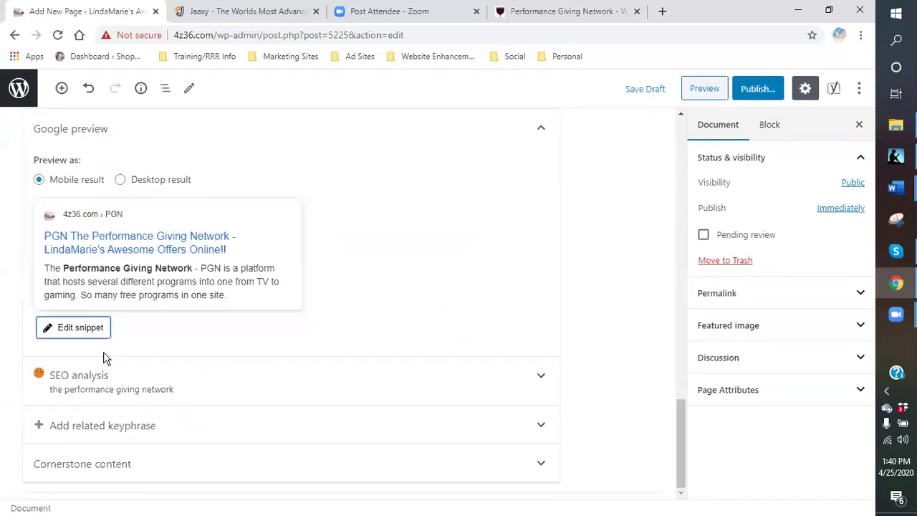
Step: Remove the links from "START HERE! Get set up." and "TippingCircle" in the Global Banking Solution paragraph
{"action": "scroll", "coordinate": [418, 297], "scroll_direction": "up", "scroll_amount": 10}
{"action": "scroll", "coordinate": [409, 295], "scroll_direction": "up", "scroll_amount": 8}
{"action": "scroll", "coordinate": [399, 308], "scroll_direction": "down", "scroll_amount": 4}
{"action": "scroll", "coordinate": [399, 308], "scroll_direction": "down", "scroll_amount": 4}
{"action": "left_click", "coordinate": [449, 212]}
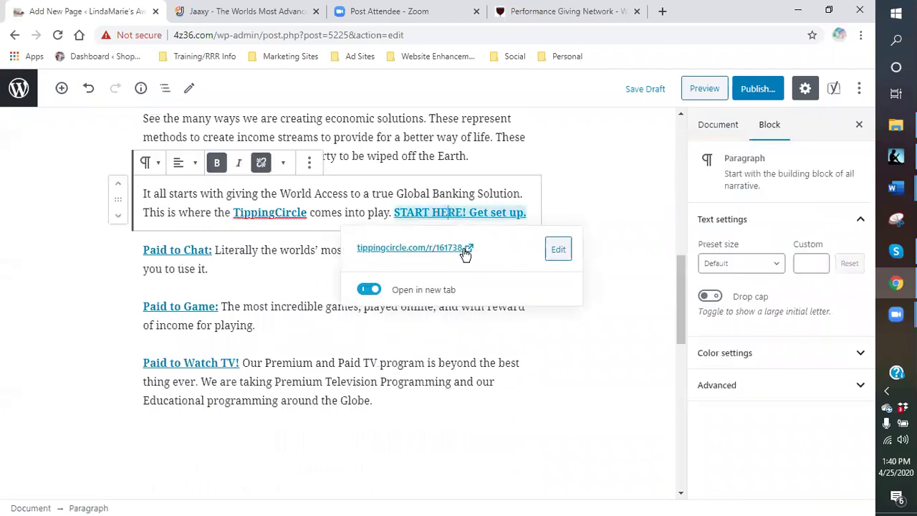
{"action": "left_click", "coordinate": [262, 164]}
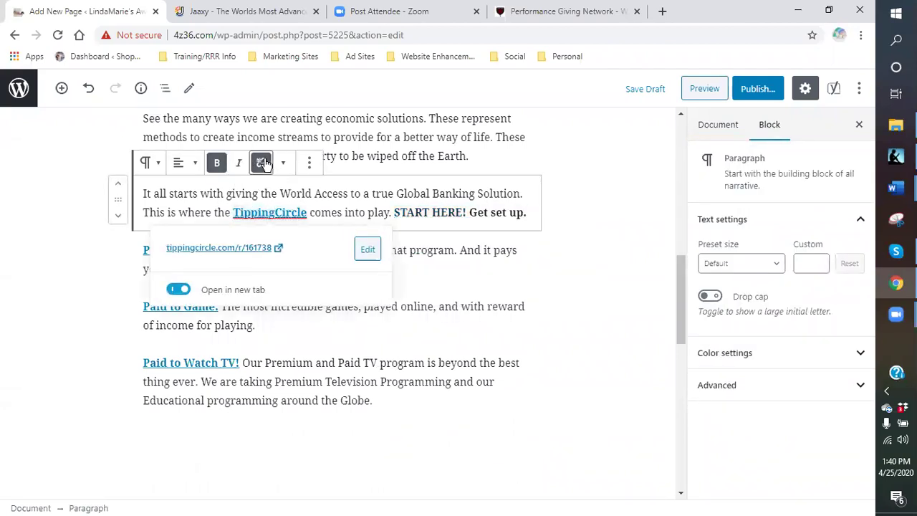
{"action": "left_click", "coordinate": [264, 165]}
Step: Remove the links from the "Paid to Chat:", "Paid to Game:" and "Paid to Watch TV!" labels
{"action": "left_click", "coordinate": [184, 251]}
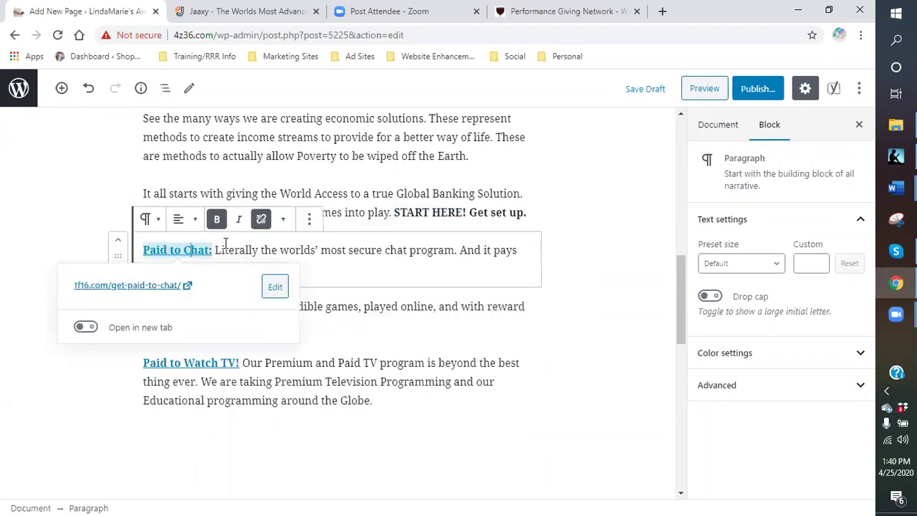
{"action": "left_click", "coordinate": [260, 221]}
{"action": "left_click", "coordinate": [201, 307]}
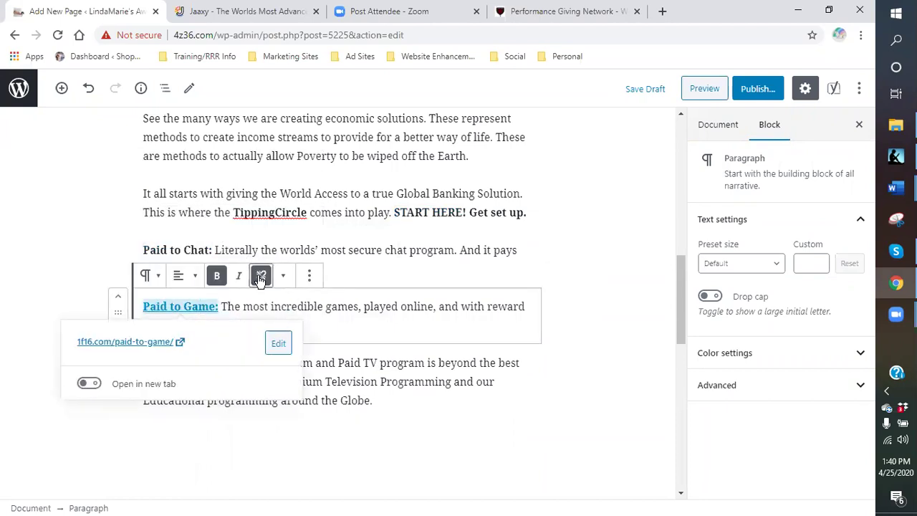
{"action": "left_click", "coordinate": [261, 276]}
{"action": "left_click", "coordinate": [215, 364]}
{"action": "left_click", "coordinate": [261, 332]}
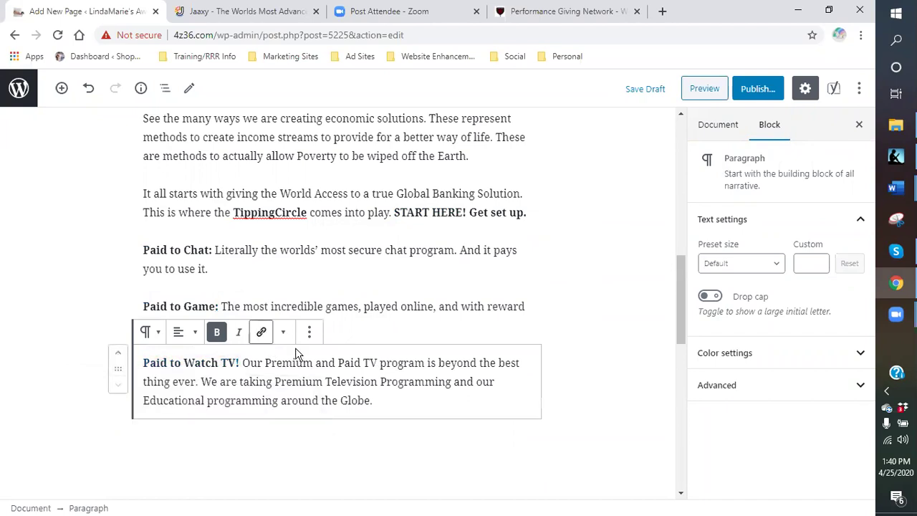
{"action": "left_click", "coordinate": [371, 325]}
{"action": "scroll", "coordinate": [602, 387], "scroll_direction": "down", "scroll_amount": 1}
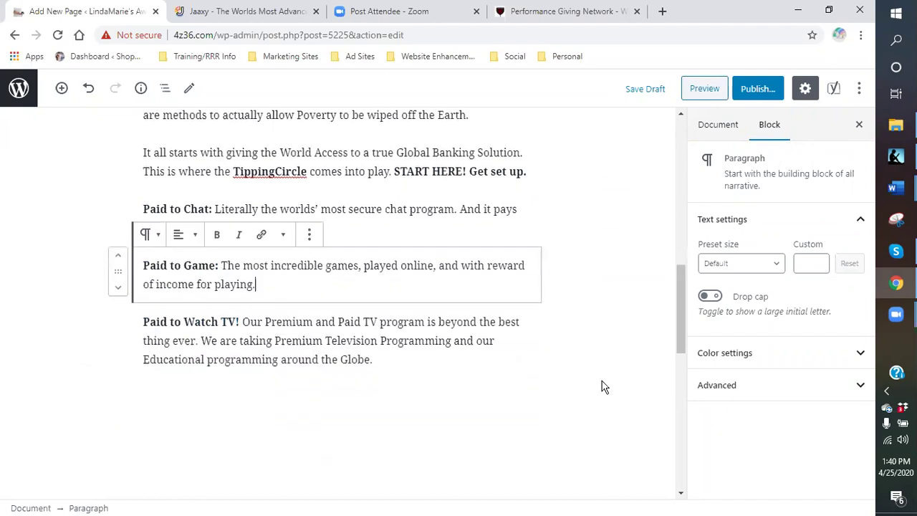
Step: Publish the page with public visibility and return to the editor
{"action": "scroll", "coordinate": [602, 387], "scroll_direction": "up", "scroll_amount": 8}
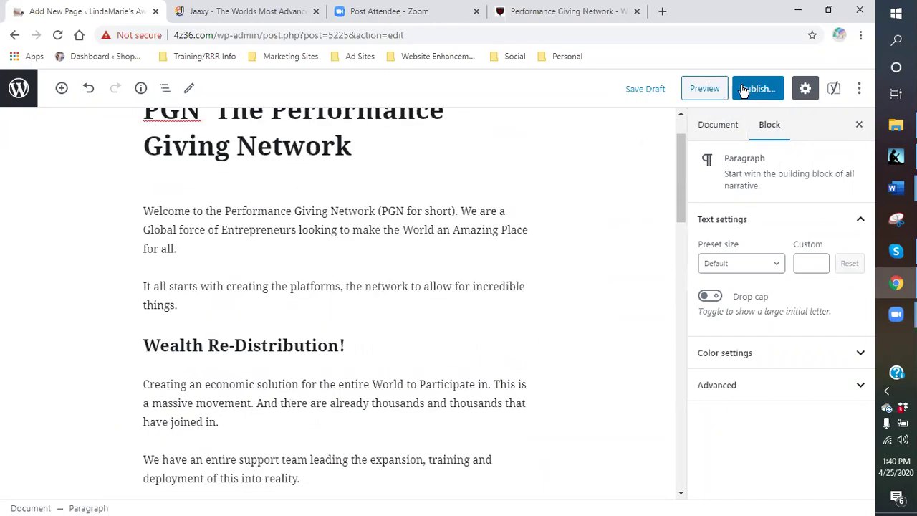
{"action": "left_click", "coordinate": [761, 91]}
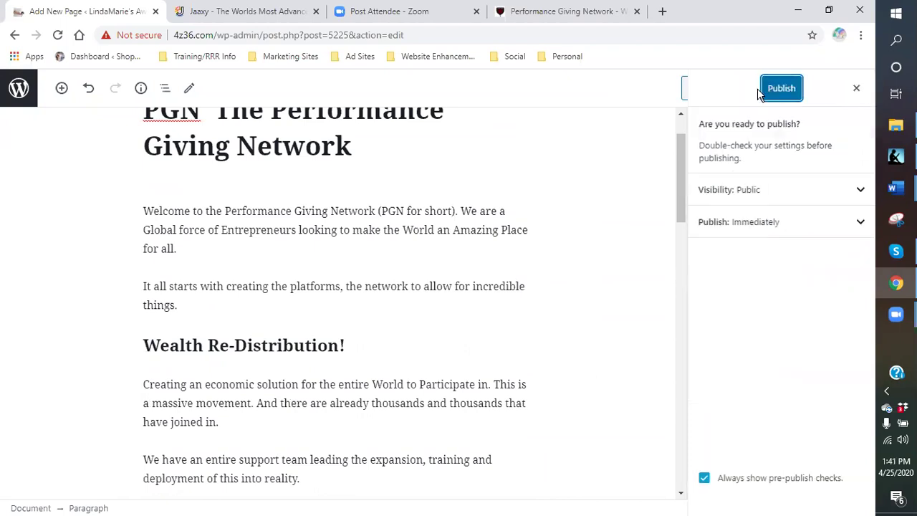
{"action": "left_click", "coordinate": [770, 89]}
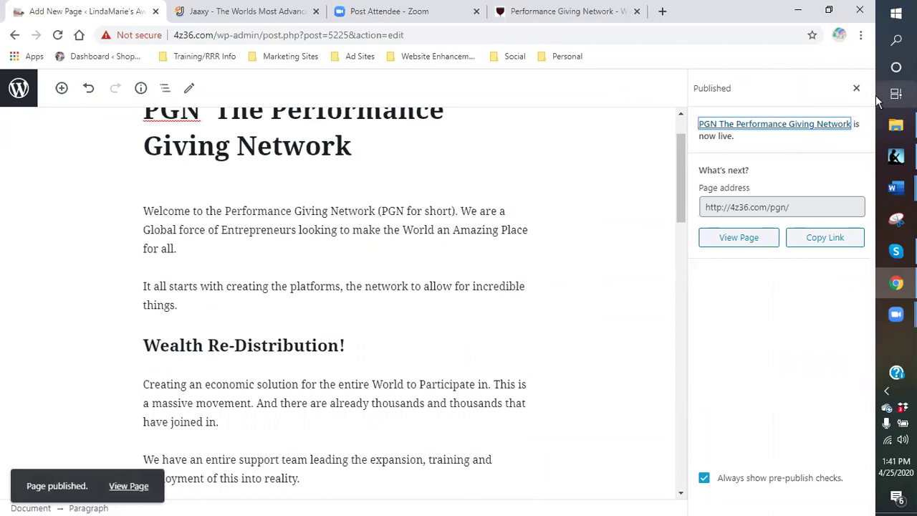
{"action": "left_click", "coordinate": [857, 89]}
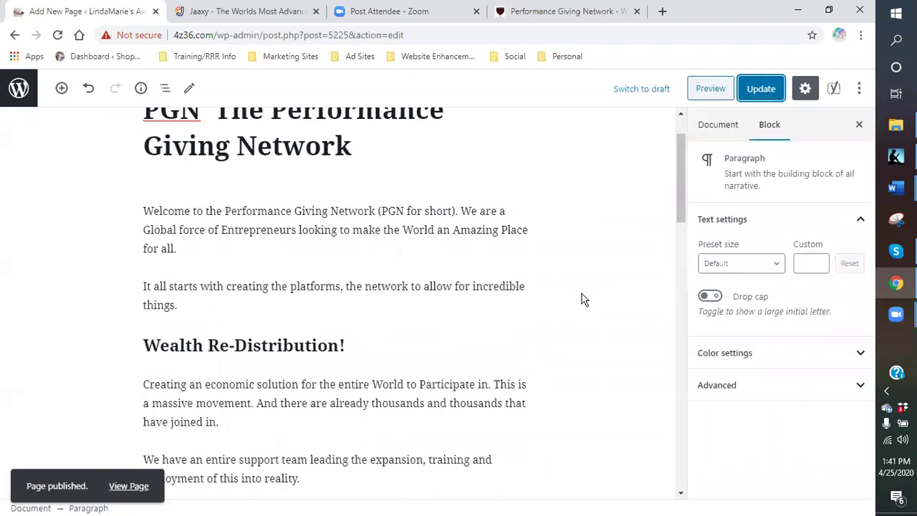
Step: Change "The" to "THE" in the page title
{"action": "scroll", "coordinate": [593, 255], "scroll_direction": "down", "scroll_amount": 3}
{"action": "scroll", "coordinate": [593, 256], "scroll_direction": "down", "scroll_amount": 10}
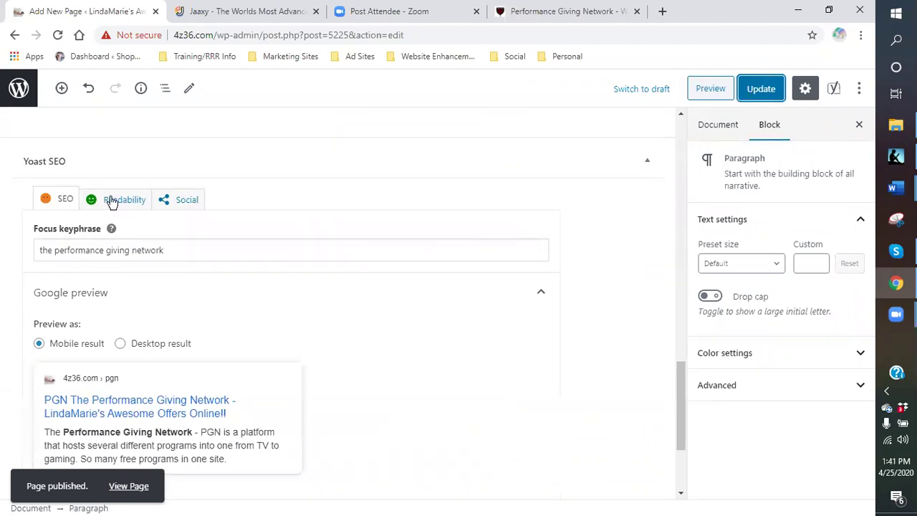
{"action": "scroll", "coordinate": [536, 248], "scroll_direction": "up", "scroll_amount": 3}
{"action": "scroll", "coordinate": [537, 248], "scroll_direction": "up", "scroll_amount": 15}
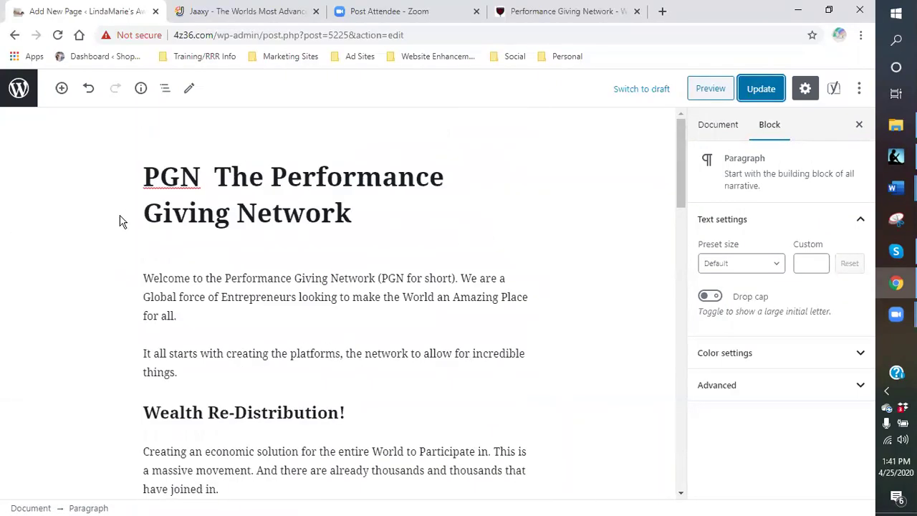
{"action": "left_click", "coordinate": [248, 179]}
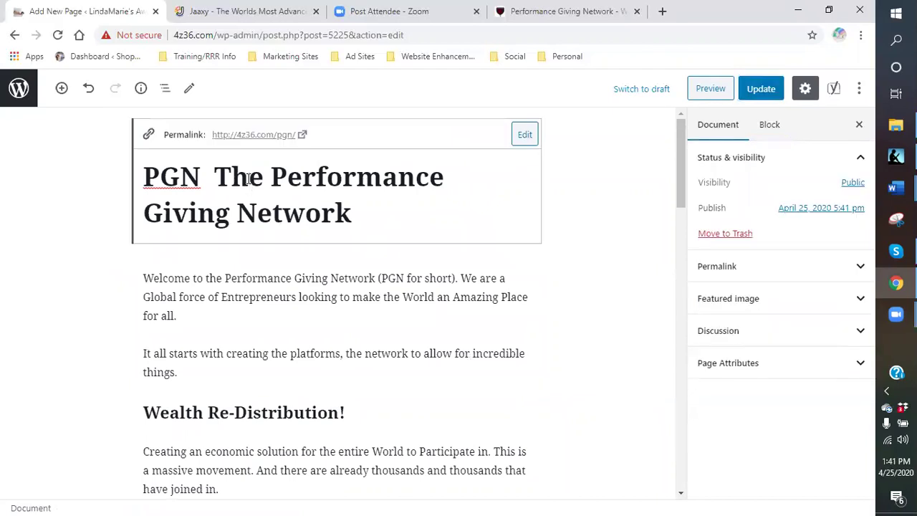
{"action": "key", "text": "BackSpace"}
{"action": "key", "text": "Right"}
{"action": "type", "text": "h"}
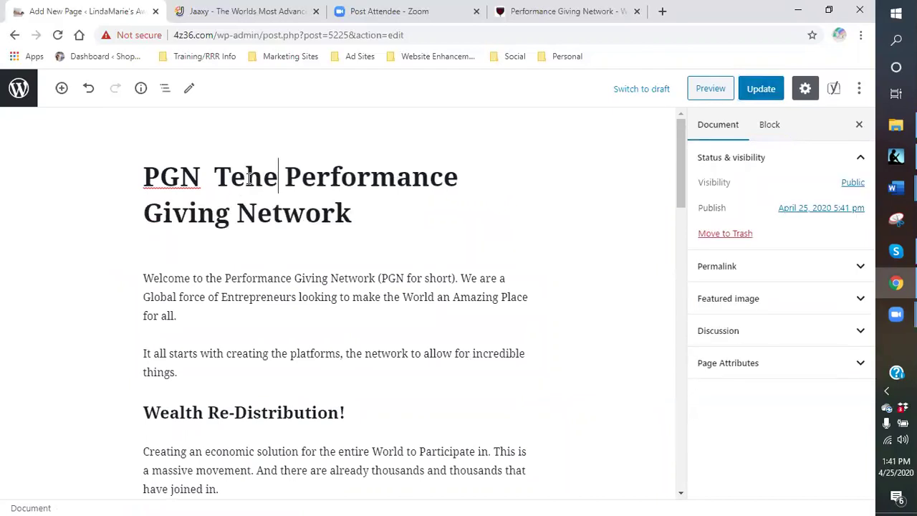
{"action": "key", "text": "BackSpace"}
{"action": "key", "text": "BackSpace"}
{"action": "type", "text": "HE"}
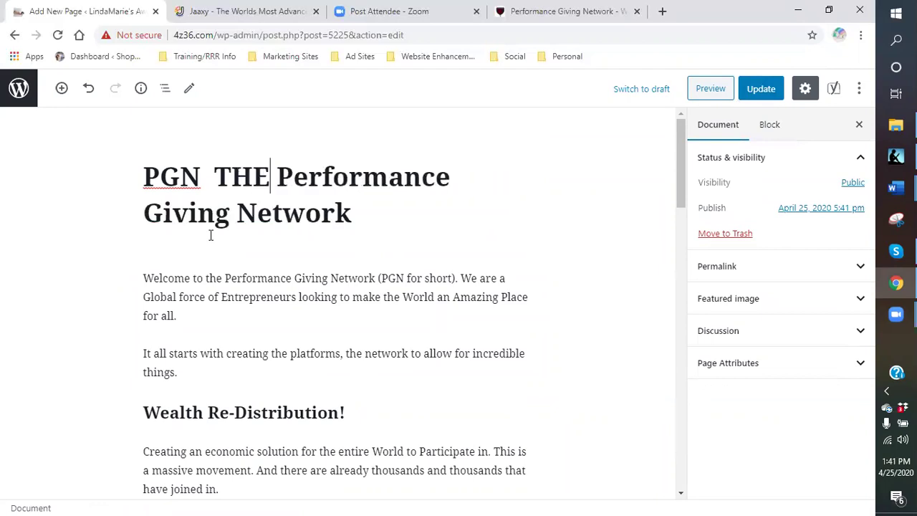
Step: Replace "Performance" with "PERFORMANCE" in the page title
{"action": "left_click", "coordinate": [450, 179]}
{"action": "key", "text": "BackSpace"}
{"action": "key", "text": "BackSpace"}
{"action": "key", "text": "BackSpace"}
{"action": "key", "text": "BackSpace"}
{"action": "key", "text": "BackSpace"}
{"action": "key", "text": "BackSpace"}
{"action": "key", "text": "BackSpace"}
{"action": "key", "text": "BackSpace"}
{"action": "key", "text": "BackSpace"}
{"action": "key", "text": "BackSpace"}
{"action": "type", "text": "E"}
{"action": "key", "text": "BackSpace"}
{"action": "type", "text": "ERFORMANCE"}
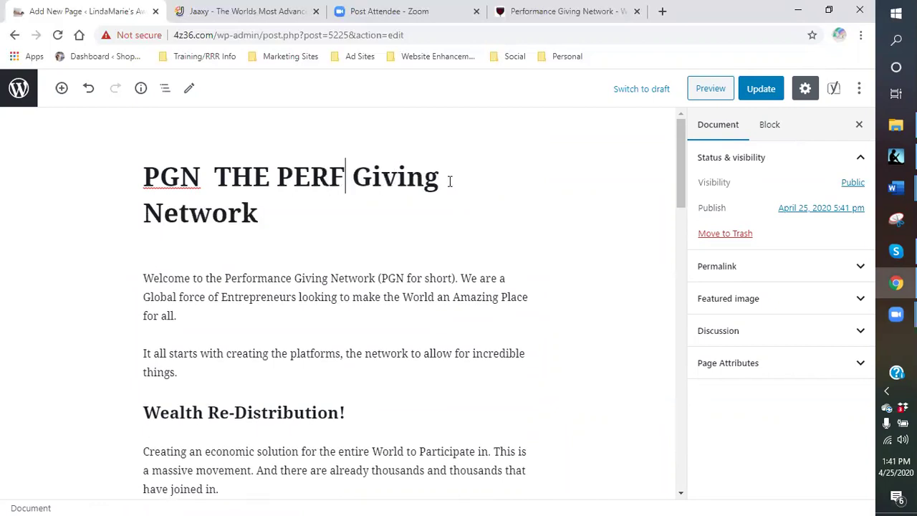
Step: Replace "Giving Network" with "GIVING NETWORK" at the end of the page title
{"action": "type", "text": " GIVINGI"}
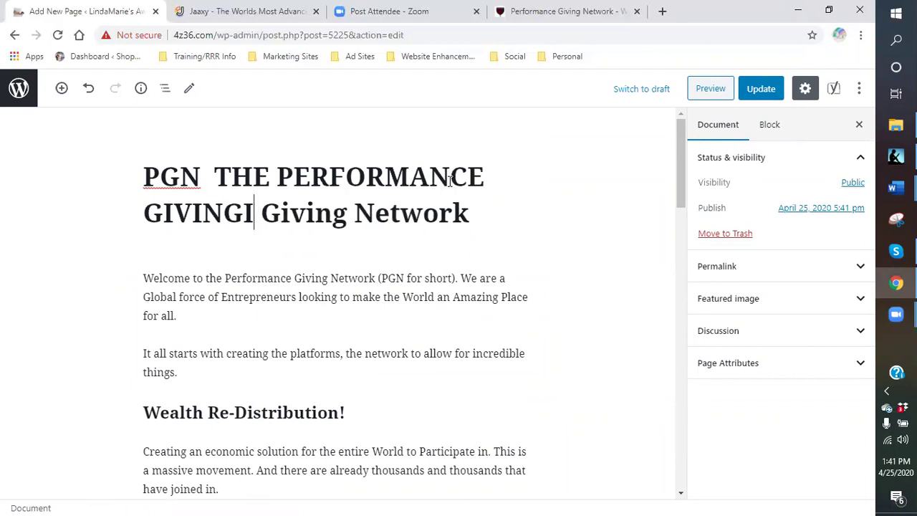
{"action": "type", "text": "=="}
{"action": "key", "text": "BackSpace"}
{"action": "key", "text": "BackSpace"}
{"action": "key", "text": "BackSpace"}
{"action": "key", "text": "BackSpace"}
{"action": "type", "text": "G NETW"}
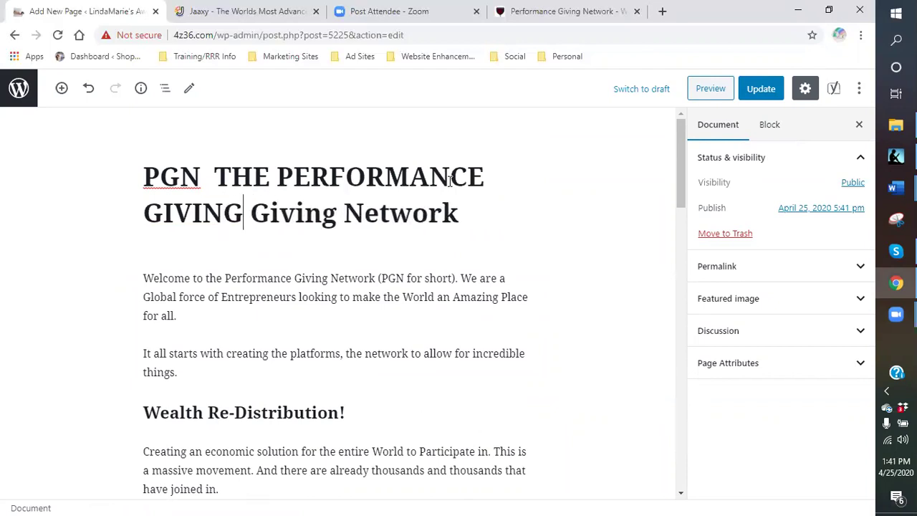
{"action": "type", "text": "ORK"}
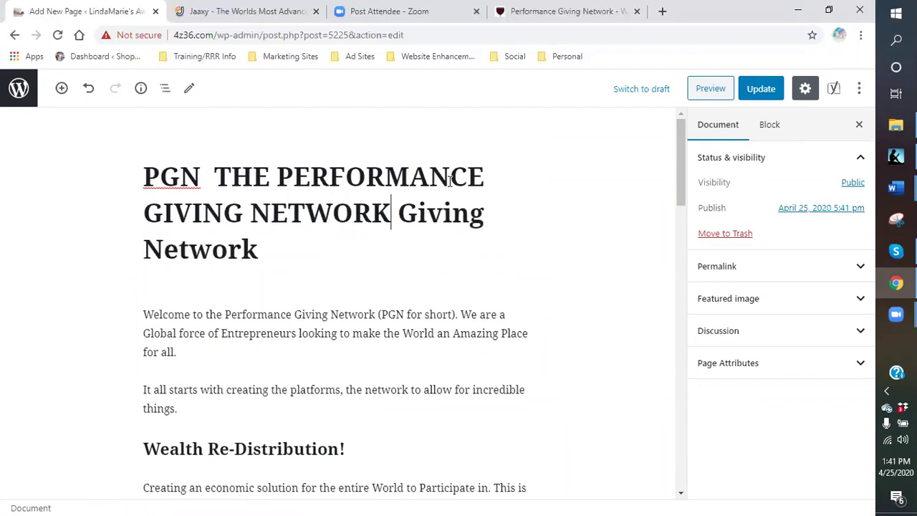
{"action": "left_click", "coordinate": [407, 227]}
{"action": "key", "text": "ctrl+shift+End"}
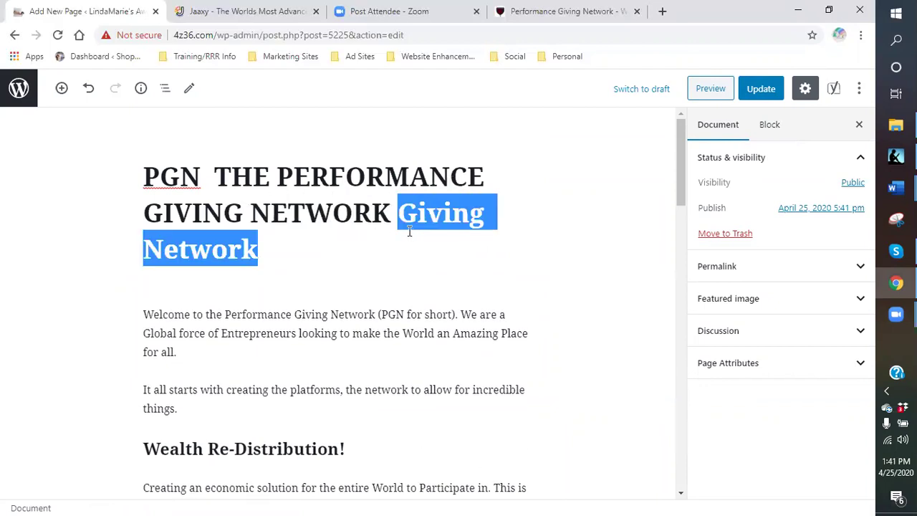
{"action": "key", "text": "BackSpace"}
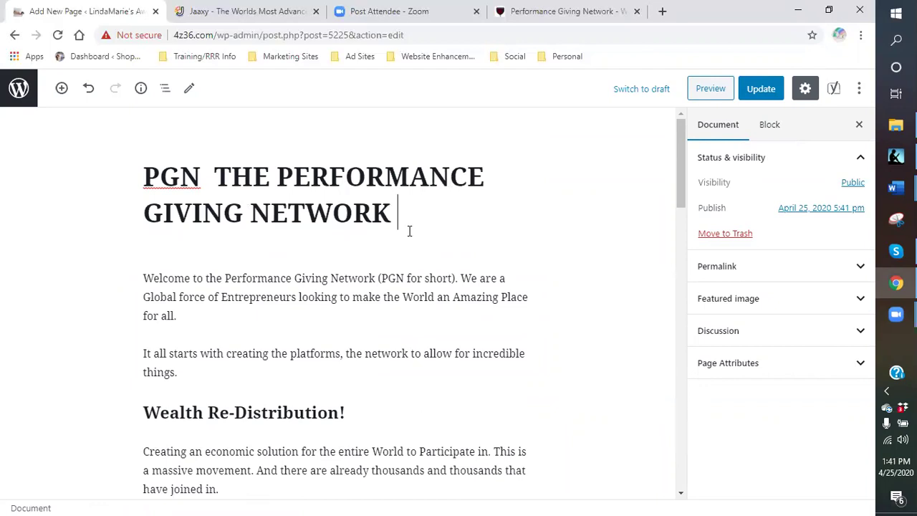
Step: Remove the extra space after "PGN" in the title and update the published page
{"action": "left_click", "coordinate": [209, 176]}
{"action": "key", "text": "BackSpace"}
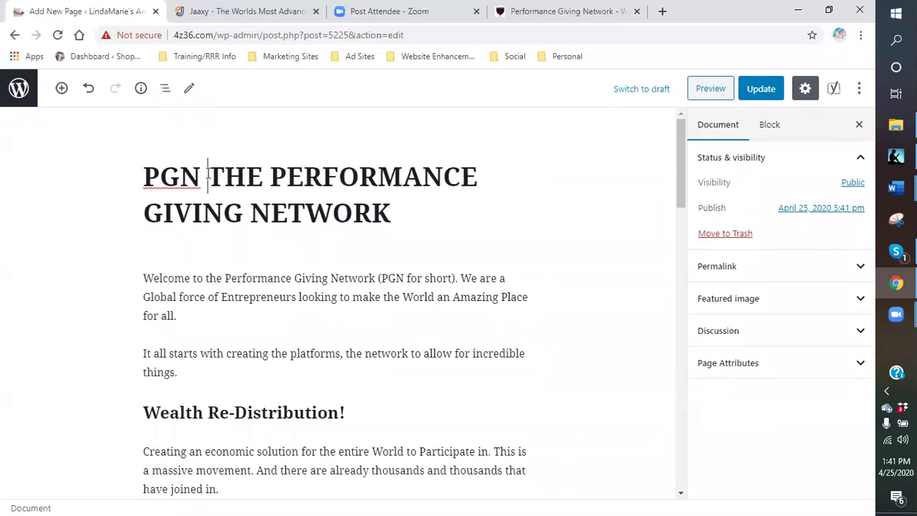
{"action": "left_click", "coordinate": [414, 217]}
{"action": "left_click", "coordinate": [762, 90]}
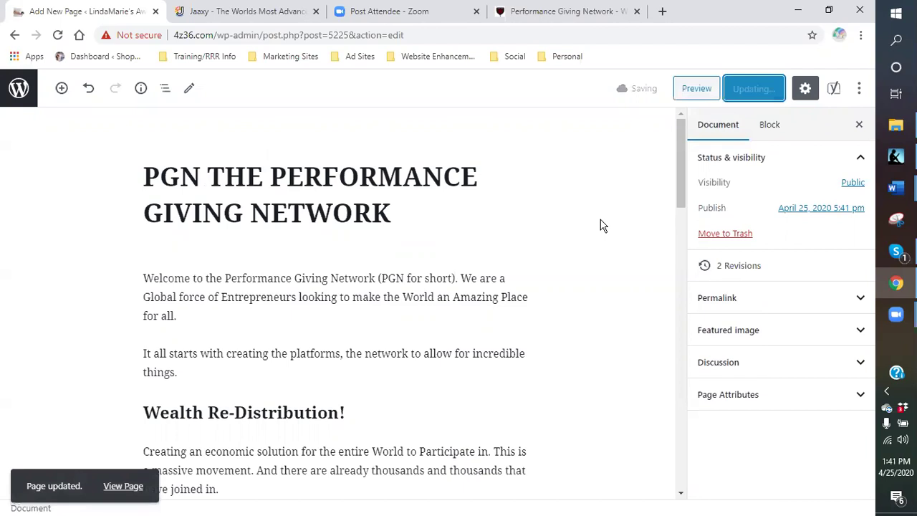
Step: Review the page's title and body content from the introduction to the income methods
{"action": "scroll", "coordinate": [559, 372], "scroll_direction": "down", "scroll_amount": 2}
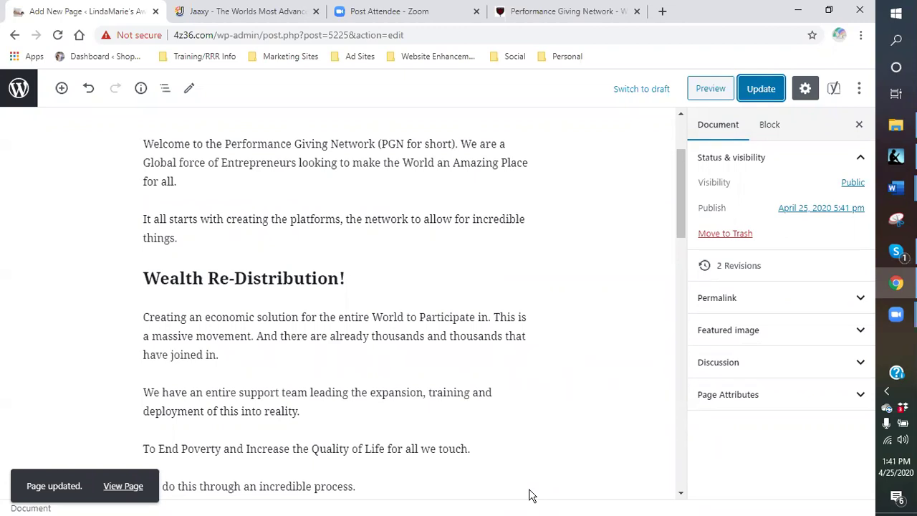
{"action": "scroll", "coordinate": [605, 279], "scroll_direction": "up", "scroll_amount": 2}
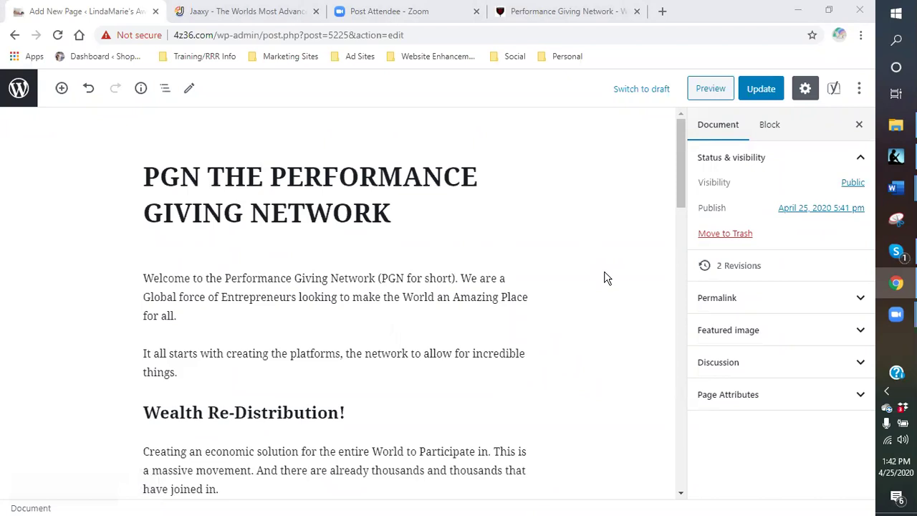
{"action": "scroll", "coordinate": [605, 280], "scroll_direction": "down", "scroll_amount": 10}
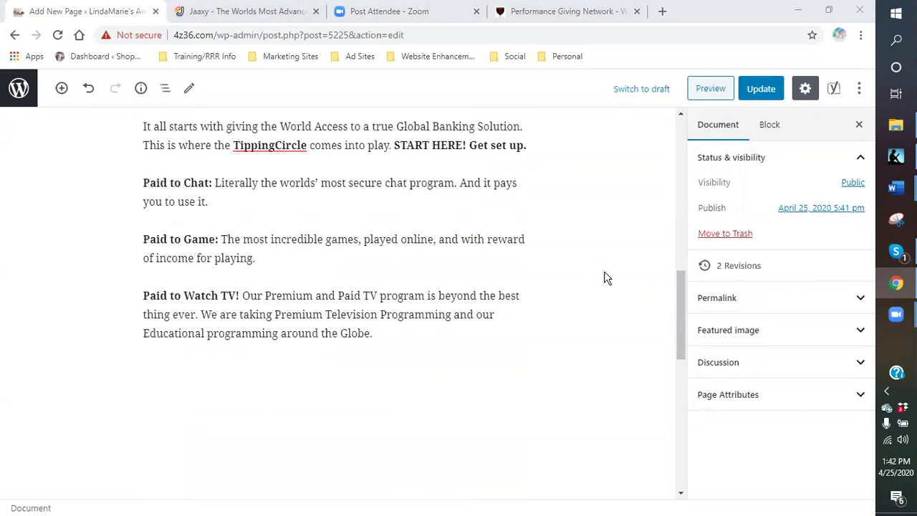
{"action": "scroll", "coordinate": [606, 279], "scroll_direction": "up", "scroll_amount": 6}
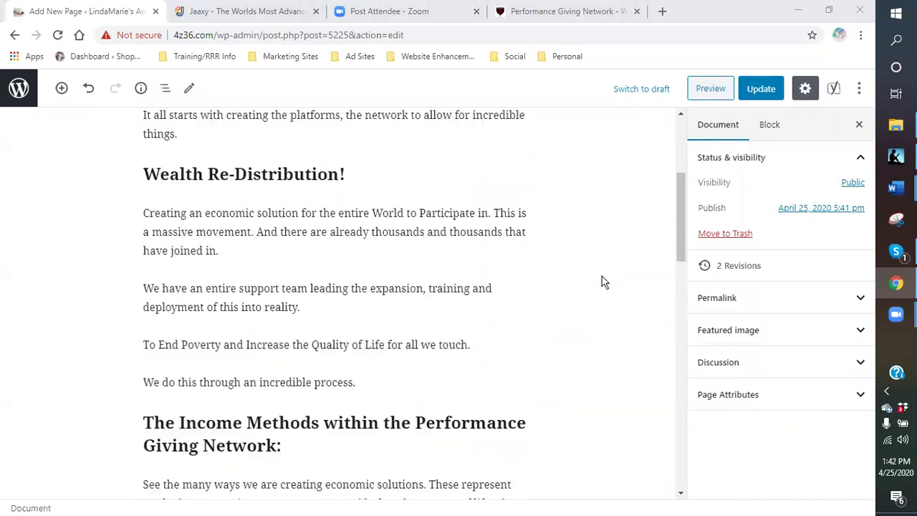
{"action": "scroll", "coordinate": [602, 282], "scroll_direction": "up", "scroll_amount": 4}
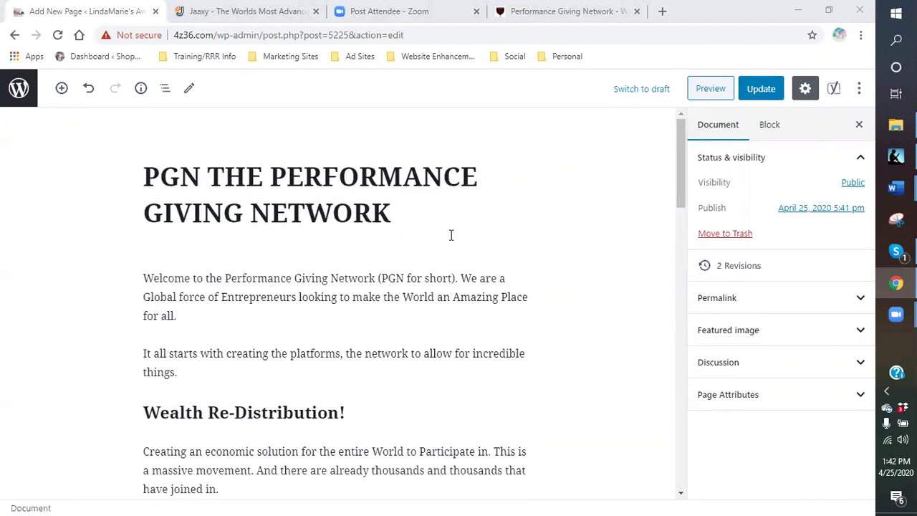
{"action": "scroll", "coordinate": [448, 243], "scroll_direction": "down", "scroll_amount": 10}
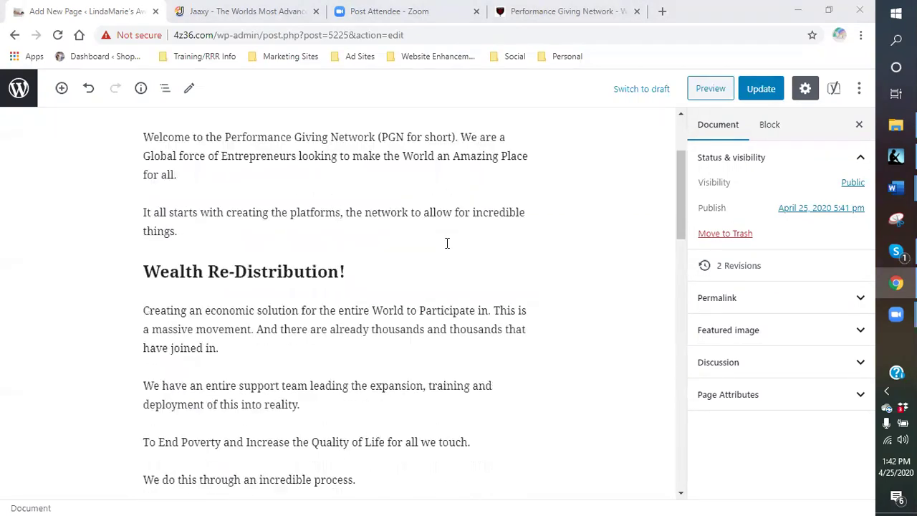
Step: Check the Yoast focus keyphrase and Google preview, and open the snippet editor to examine the SEO title, slug and meta description
{"action": "scroll", "coordinate": [329, 313], "scroll_direction": "down", "scroll_amount": 3}
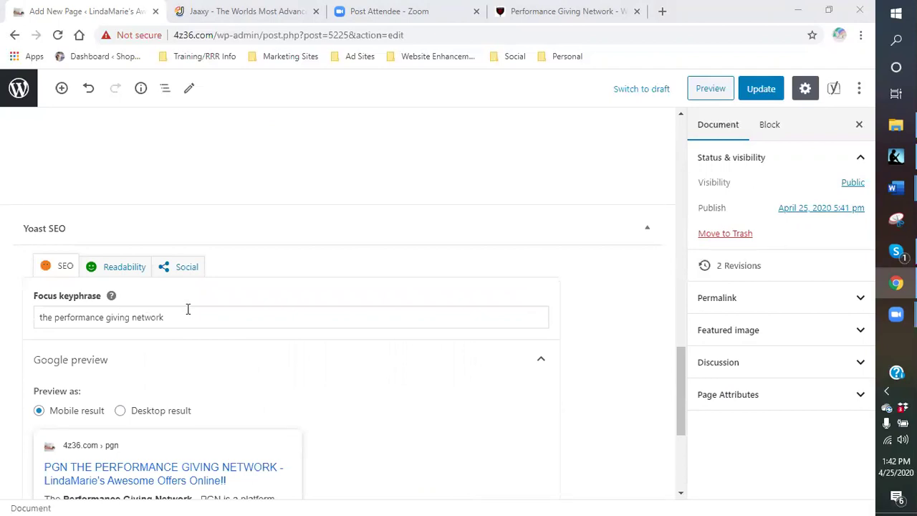
{"action": "scroll", "coordinate": [187, 313], "scroll_direction": "down", "scroll_amount": 3}
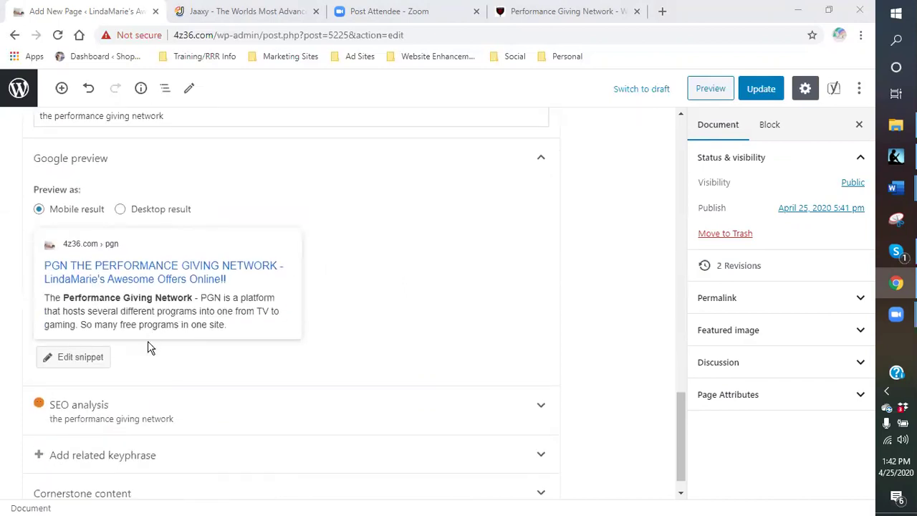
{"action": "scroll", "coordinate": [150, 346], "scroll_direction": "down", "scroll_amount": 1}
{"action": "left_click", "coordinate": [81, 327]}
{"action": "scroll", "coordinate": [76, 256], "scroll_direction": "down", "scroll_amount": 3}
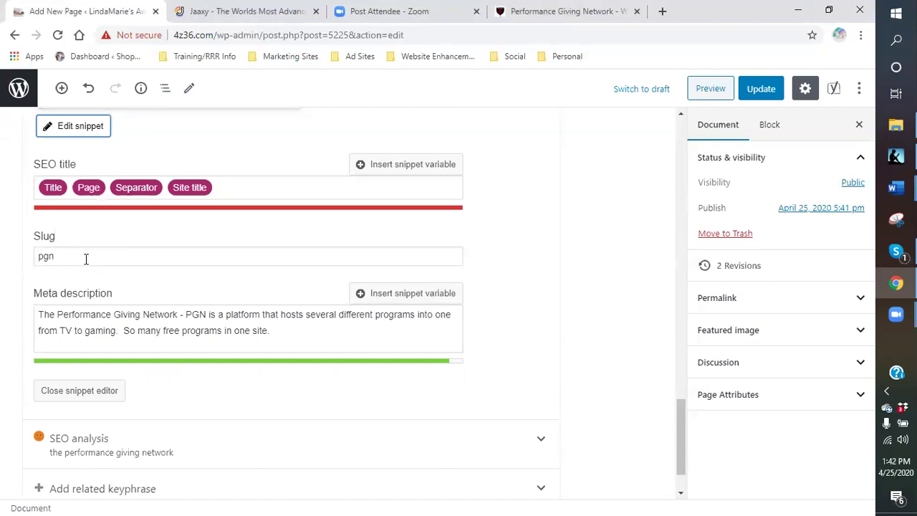
{"action": "scroll", "coordinate": [85, 258], "scroll_direction": "up", "scroll_amount": 5}
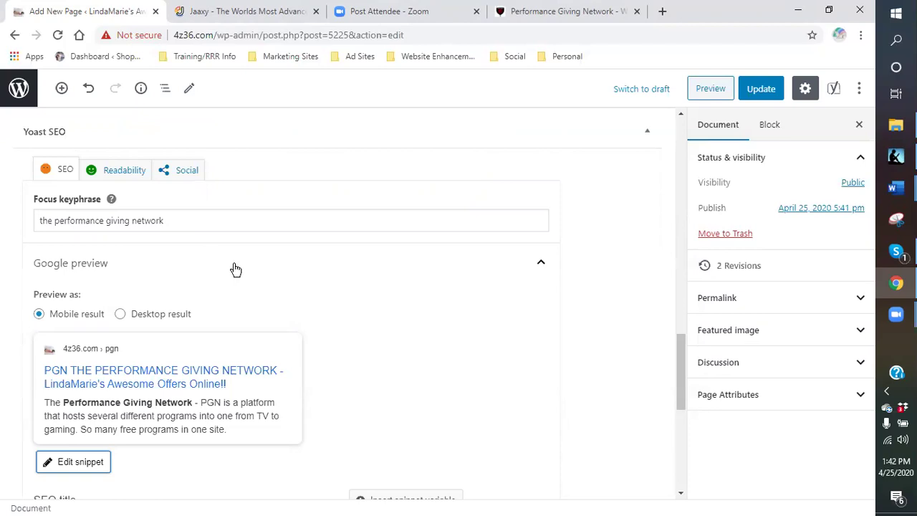
{"action": "scroll", "coordinate": [235, 269], "scroll_direction": "down", "scroll_amount": 1}
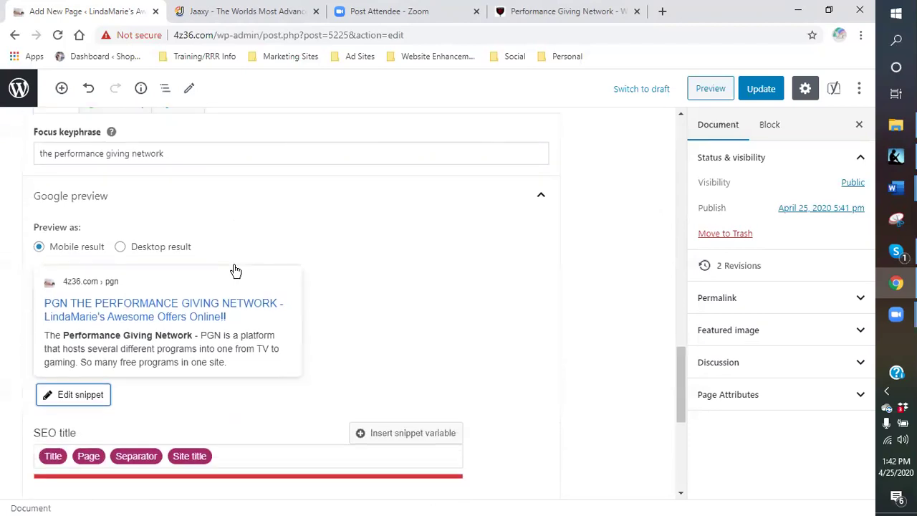
Step: Update the published page and close the Yoast snippet editor
{"action": "scroll", "coordinate": [239, 267], "scroll_direction": "up", "scroll_amount": 1}
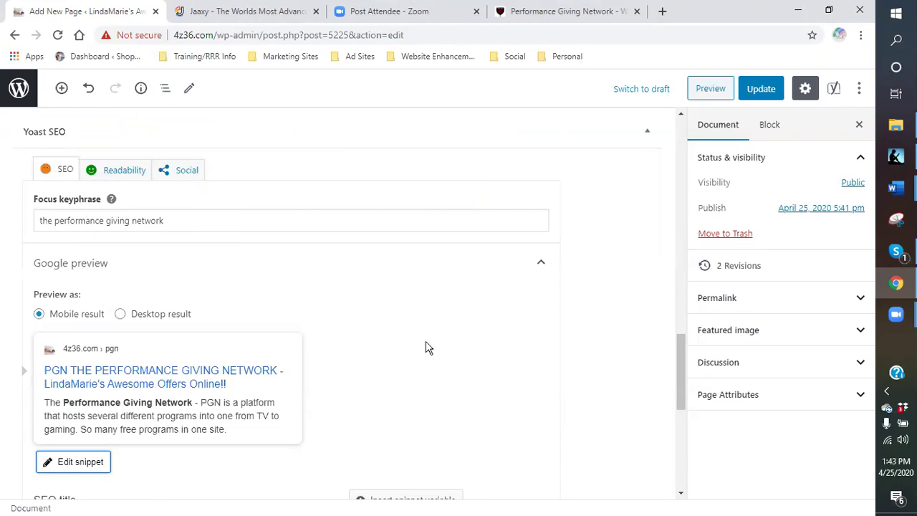
{"action": "left_click", "coordinate": [758, 89]}
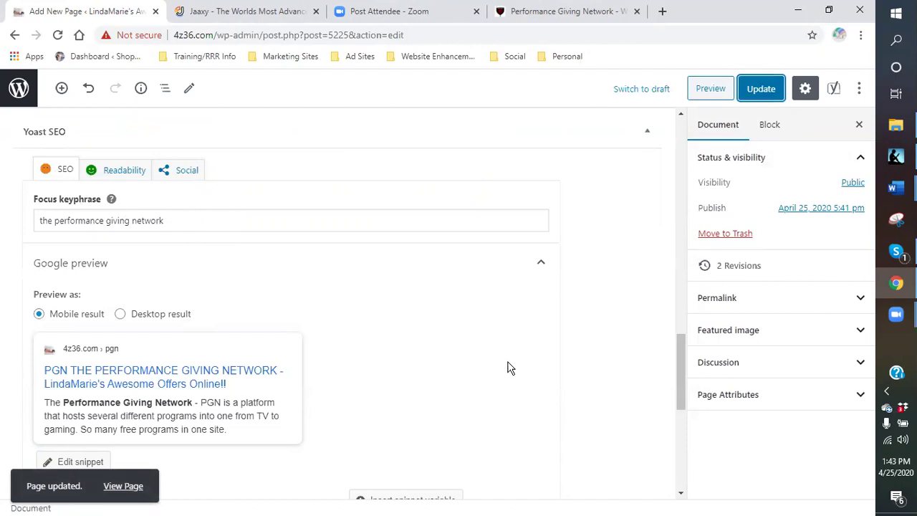
{"action": "scroll", "coordinate": [635, 349], "scroll_direction": "down", "scroll_amount": 4}
{"action": "scroll", "coordinate": [635, 351], "scroll_direction": "up", "scroll_amount": 2}
{"action": "scroll", "coordinate": [635, 351], "scroll_direction": "down", "scroll_amount": 2}
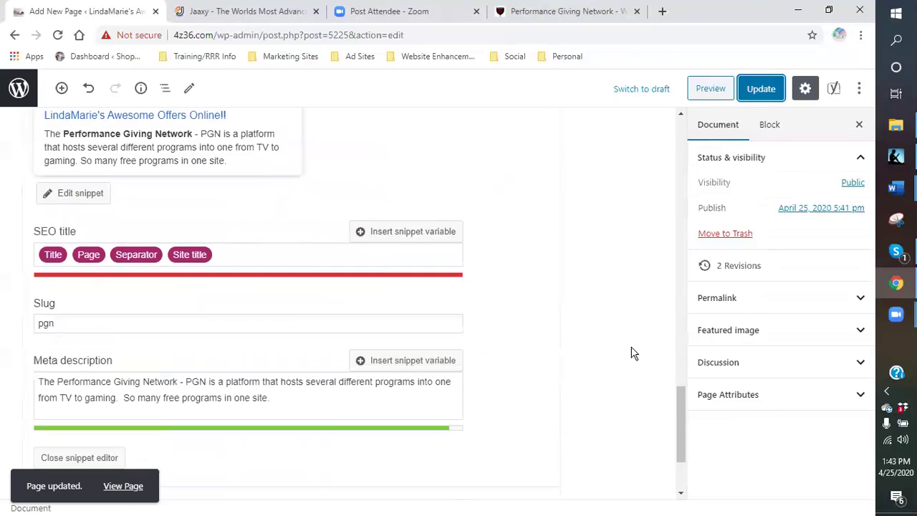
{"action": "scroll", "coordinate": [609, 355], "scroll_direction": "down", "scroll_amount": 1}
{"action": "scroll", "coordinate": [594, 356], "scroll_direction": "down", "scroll_amount": 1}
{"action": "left_click", "coordinate": [76, 331]}
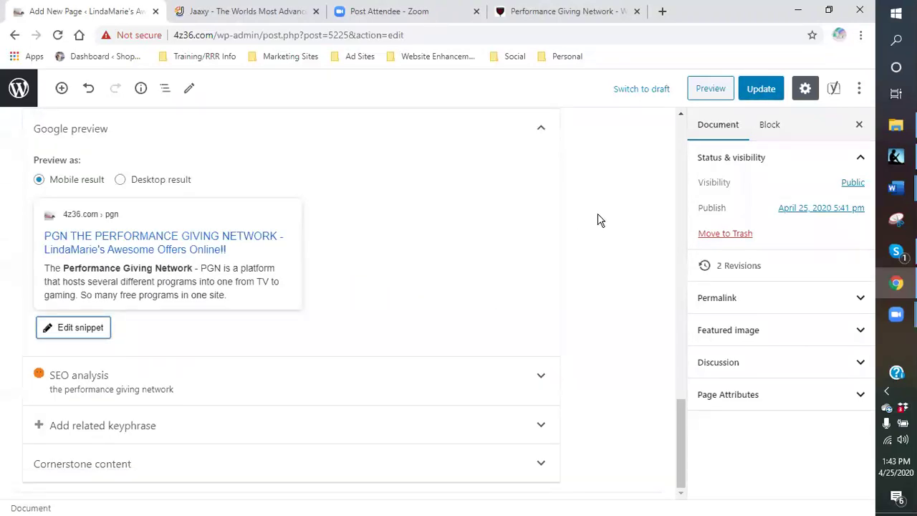
Step: Try adding "PGN" to the end of the Yoast focus keyphrase
{"action": "scroll", "coordinate": [596, 219], "scroll_direction": "up", "scroll_amount": 1}
{"action": "scroll", "coordinate": [597, 220], "scroll_direction": "up", "scroll_amount": 3}
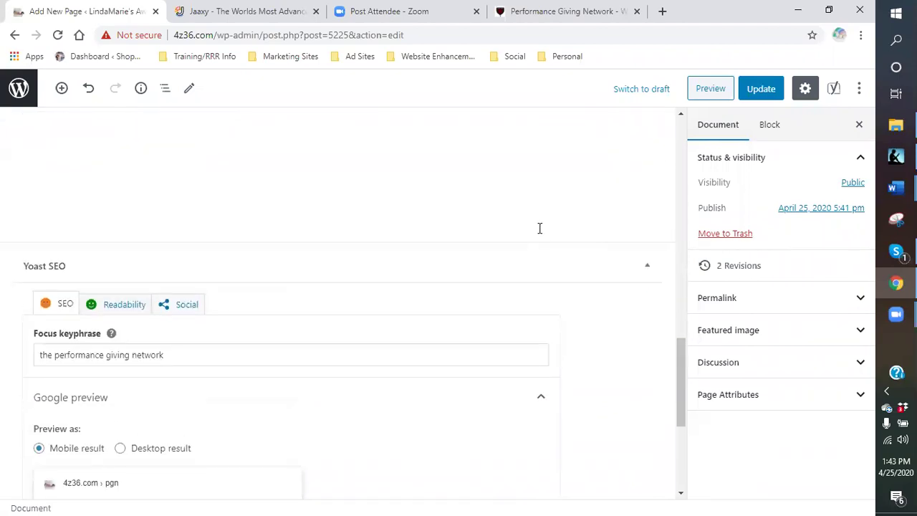
{"action": "scroll", "coordinate": [534, 215], "scroll_direction": "up", "scroll_amount": 1}
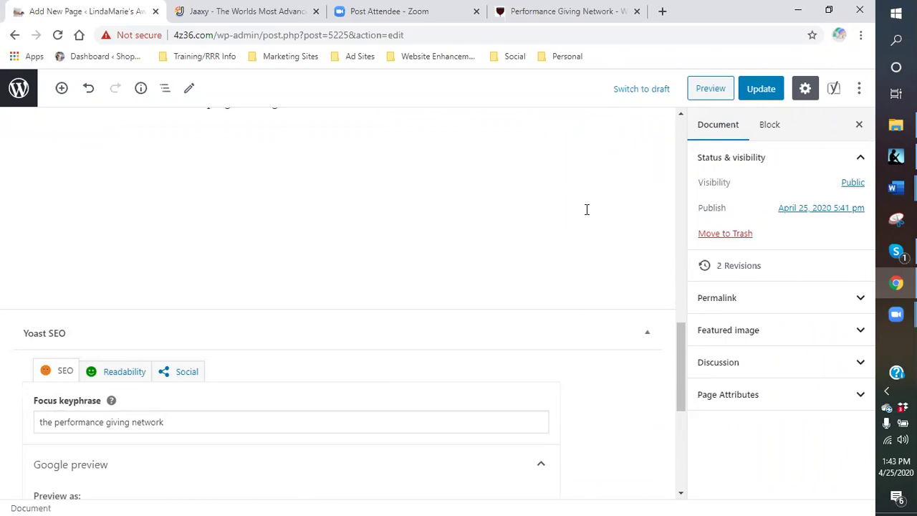
{"action": "scroll", "coordinate": [544, 220], "scroll_direction": "up", "scroll_amount": 15}
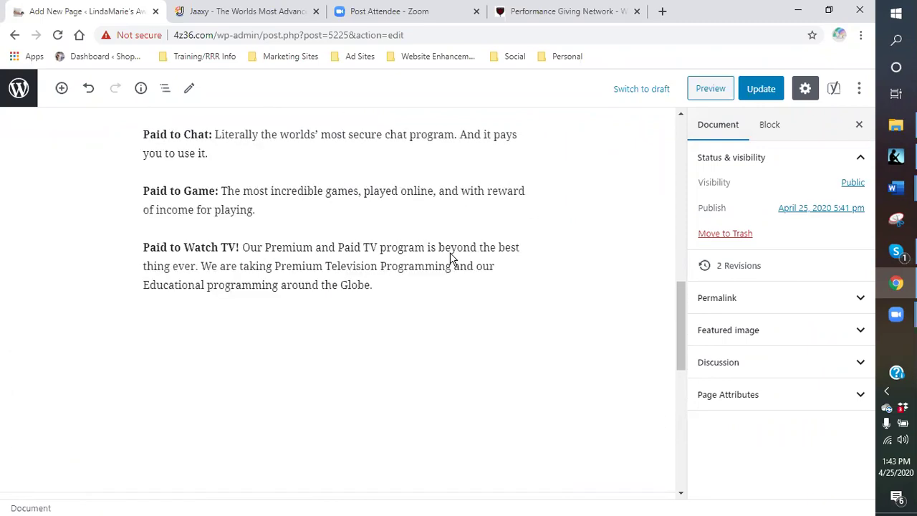
{"action": "scroll", "coordinate": [298, 237], "scroll_direction": "down", "scroll_amount": 15}
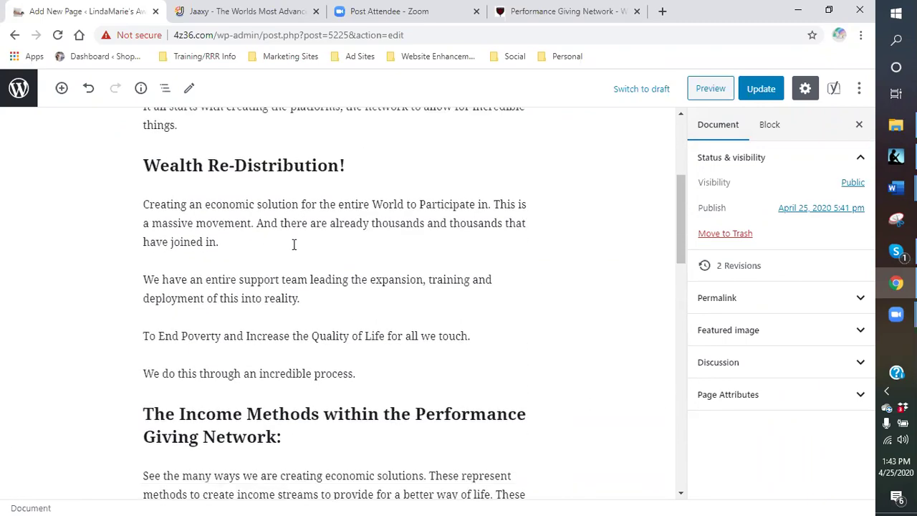
{"action": "left_click", "coordinate": [172, 219]}
{"action": "type", "text": "PGN"}
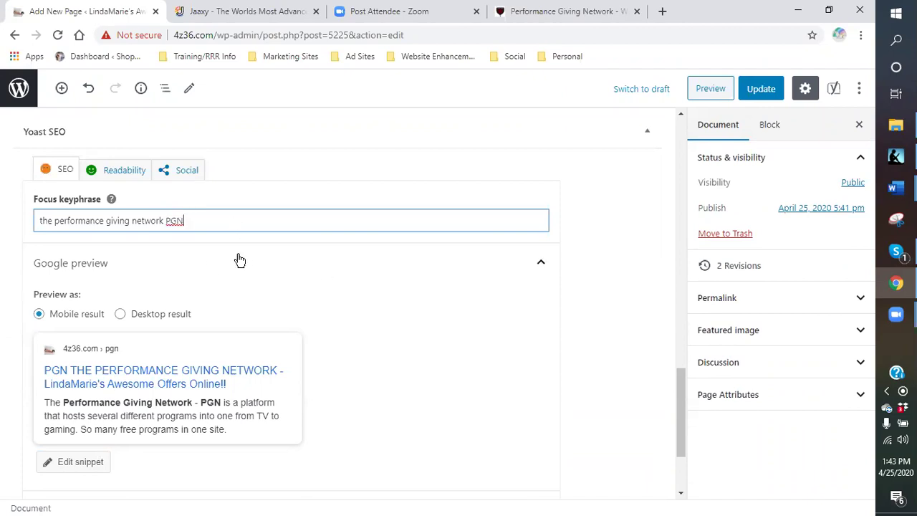
{"action": "key", "text": "BackSpace"}
{"action": "key", "text": "BackSpace"}
{"action": "scroll", "coordinate": [384, 328], "scroll_direction": "down", "scroll_amount": 2}
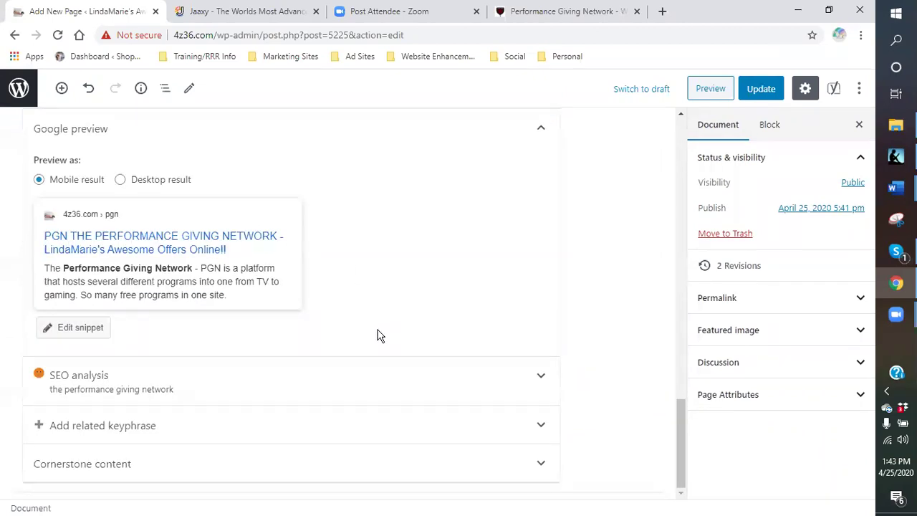
{"action": "scroll", "coordinate": [374, 330], "scroll_direction": "up", "scroll_amount": 2}
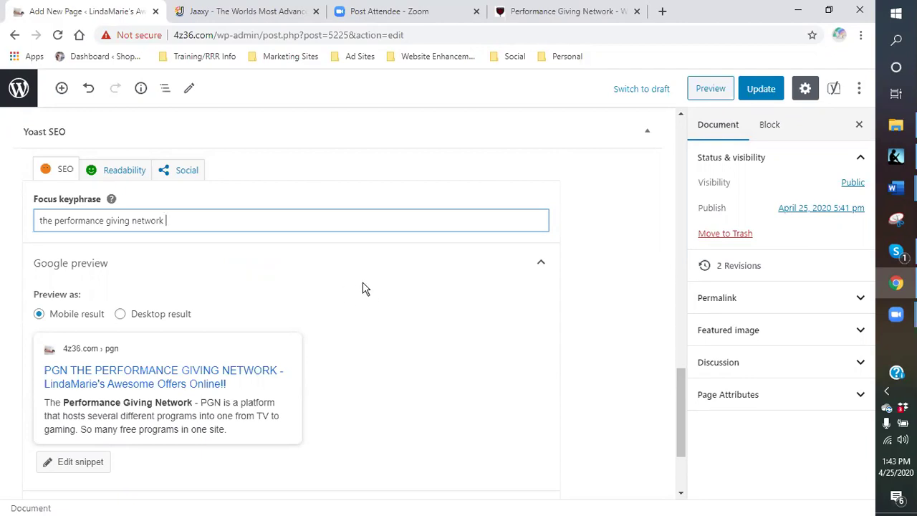
Step: Update the page and close the Performance Giving Network reference tab
{"action": "scroll", "coordinate": [362, 287], "scroll_direction": "up", "scroll_amount": 1}
{"action": "left_click", "coordinate": [756, 92]}
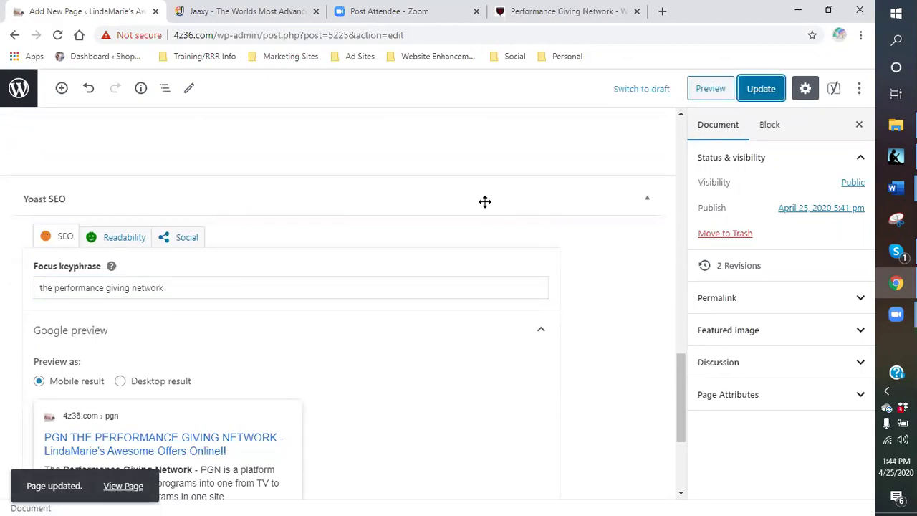
{"action": "scroll", "coordinate": [461, 220], "scroll_direction": "down", "scroll_amount": 2}
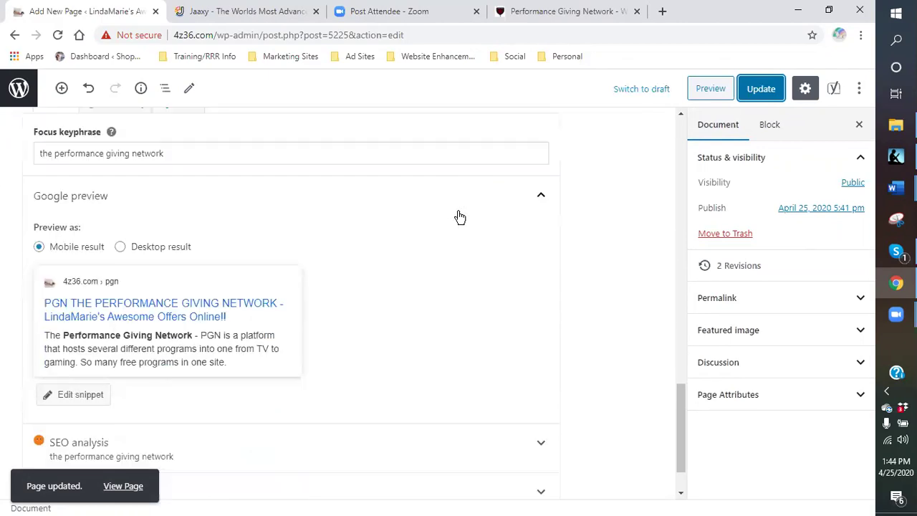
{"action": "scroll", "coordinate": [472, 193], "scroll_direction": "up", "scroll_amount": 3}
{"action": "left_click", "coordinate": [637, 11]}
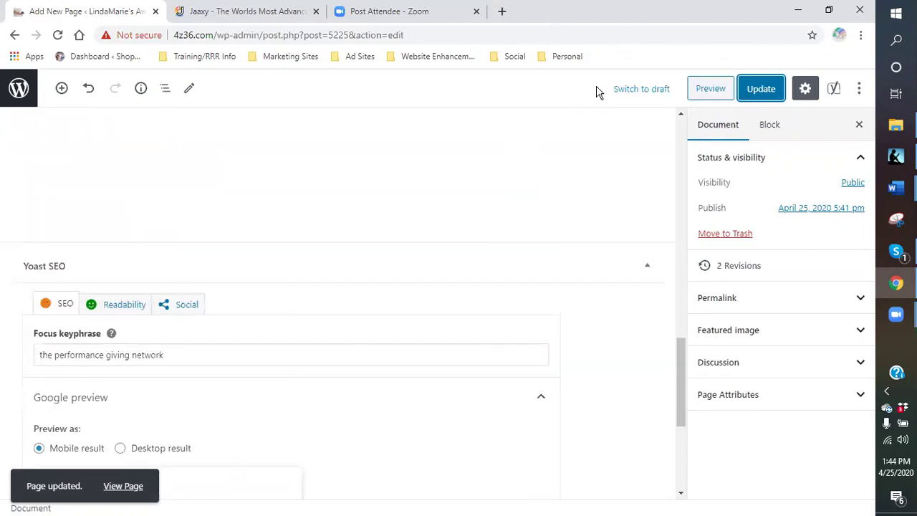
Step: Check the page content from the closing paragraphs up to the title and update the page again
{"action": "scroll", "coordinate": [522, 165], "scroll_direction": "up", "scroll_amount": 8}
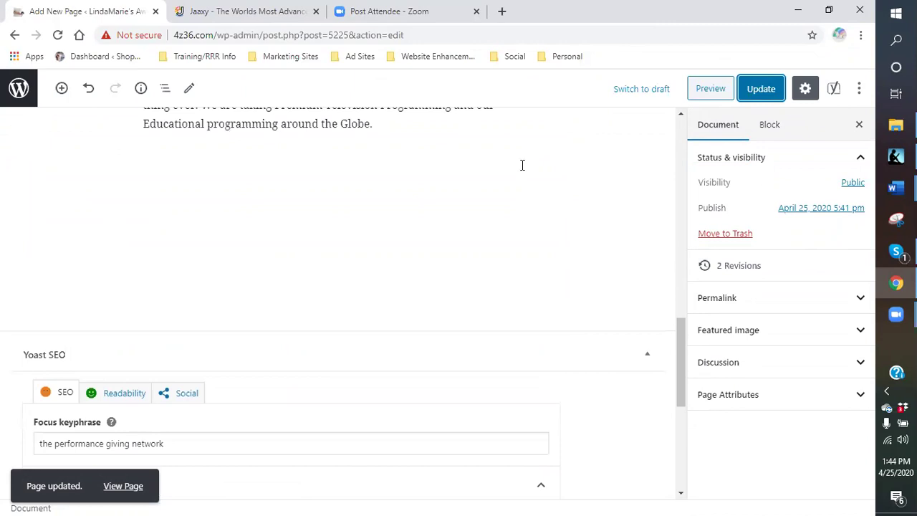
{"action": "scroll", "coordinate": [523, 170], "scroll_direction": "up", "scroll_amount": 4}
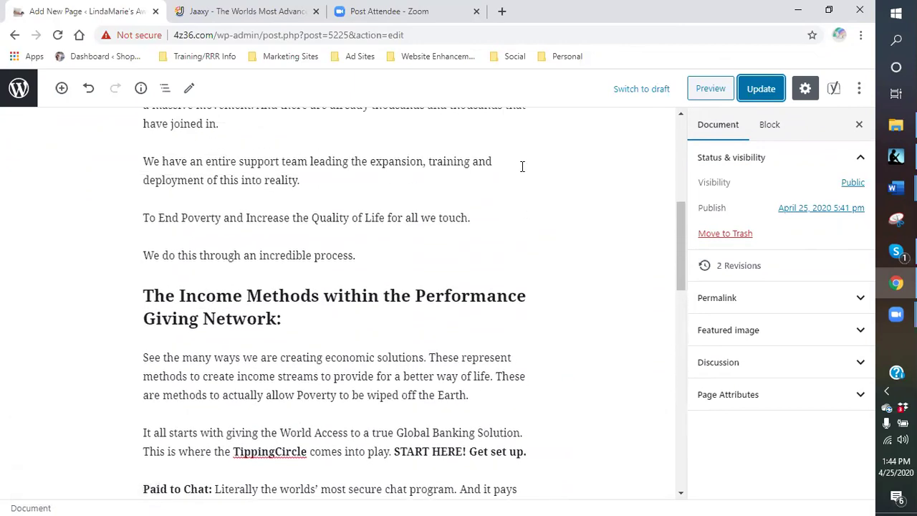
{"action": "scroll", "coordinate": [582, 255], "scroll_direction": "down", "scroll_amount": 1}
{"action": "scroll", "coordinate": [577, 252], "scroll_direction": "up", "scroll_amount": 3}
{"action": "scroll", "coordinate": [576, 252], "scroll_direction": "down", "scroll_amount": 3}
{"action": "scroll", "coordinate": [573, 257], "scroll_direction": "up", "scroll_amount": 3}
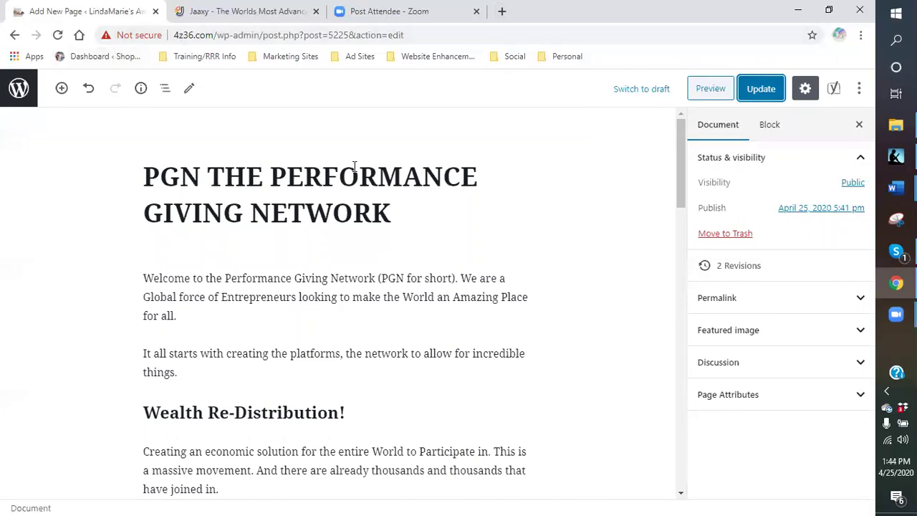
{"action": "left_click", "coordinate": [763, 90]}
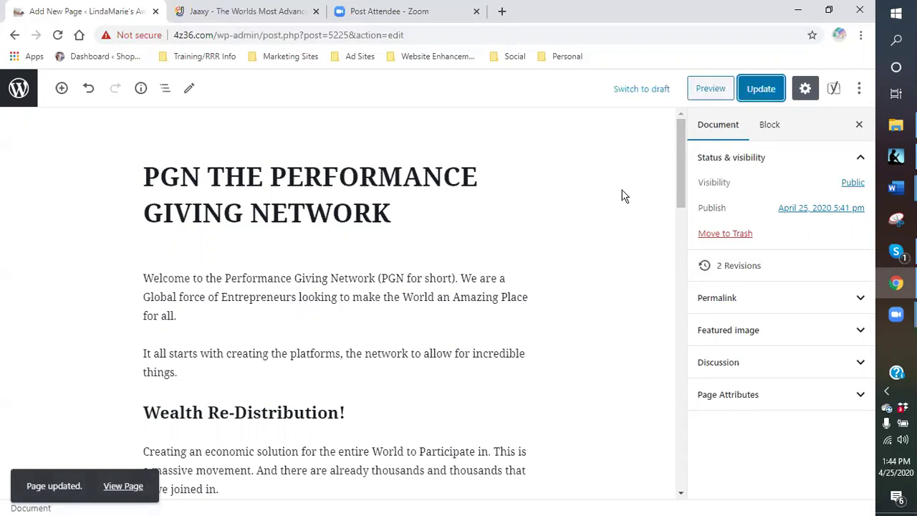
Step: Leave the finished page's editor and create a new page on the site
{"action": "left_click", "coordinate": [19, 90]}
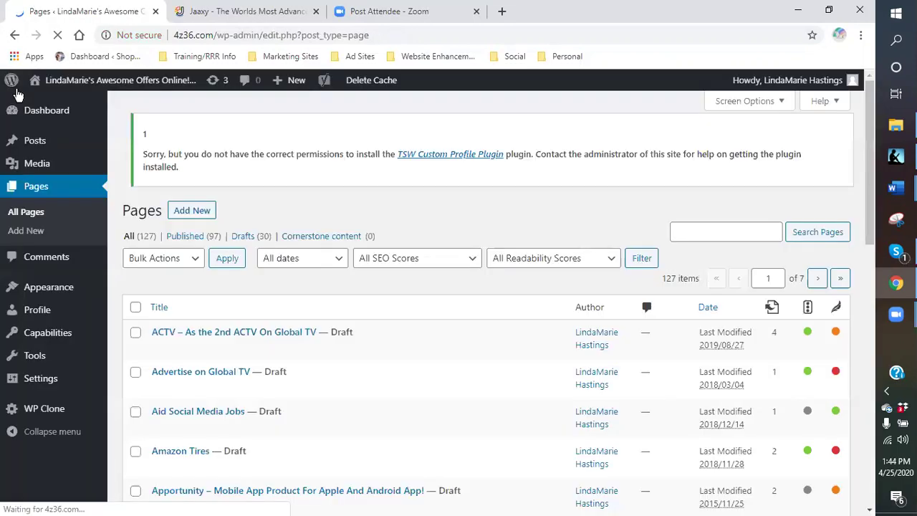
{"action": "mouse_move", "coordinate": [283, 84]}
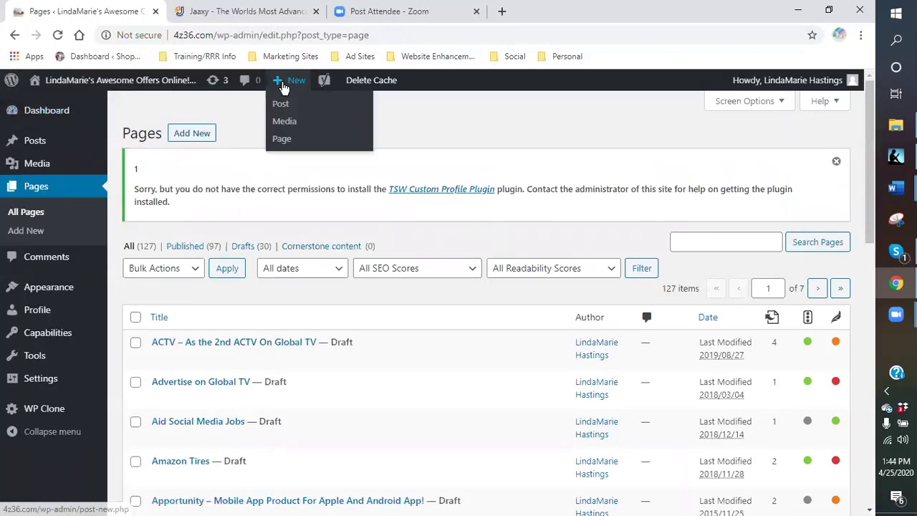
{"action": "left_click", "coordinate": [285, 147]}
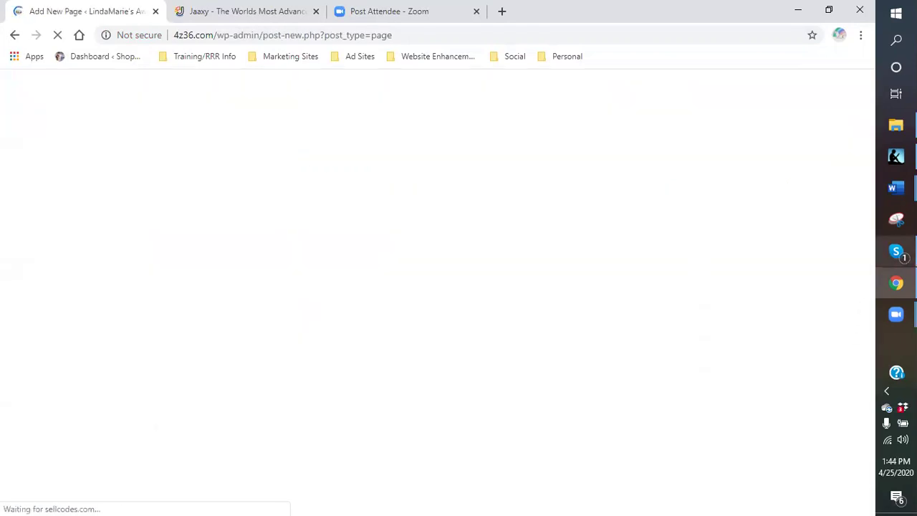
Step: Switch to Skype, open the 1f16.com/paid-to-chat link from the Student Classroom chat, and return to the browser
{"action": "left_click", "coordinate": [880, 257]}
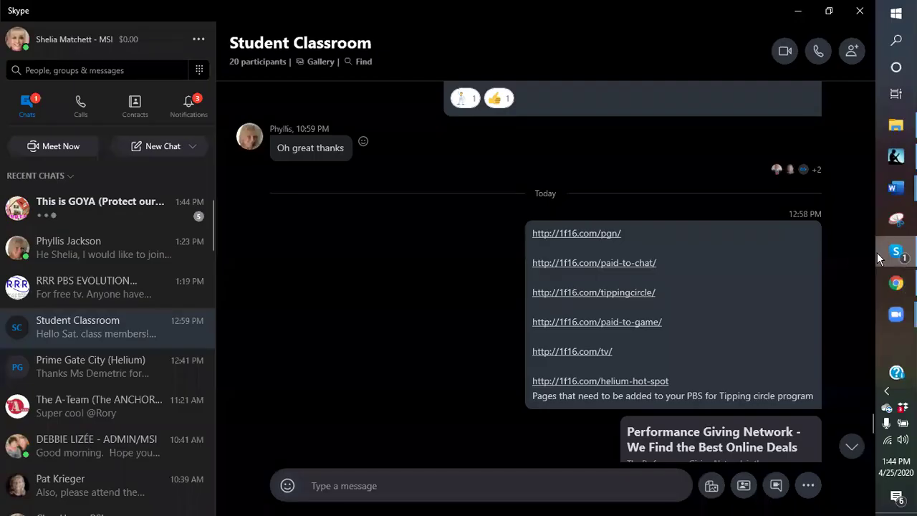
{"action": "left_click", "coordinate": [576, 265]}
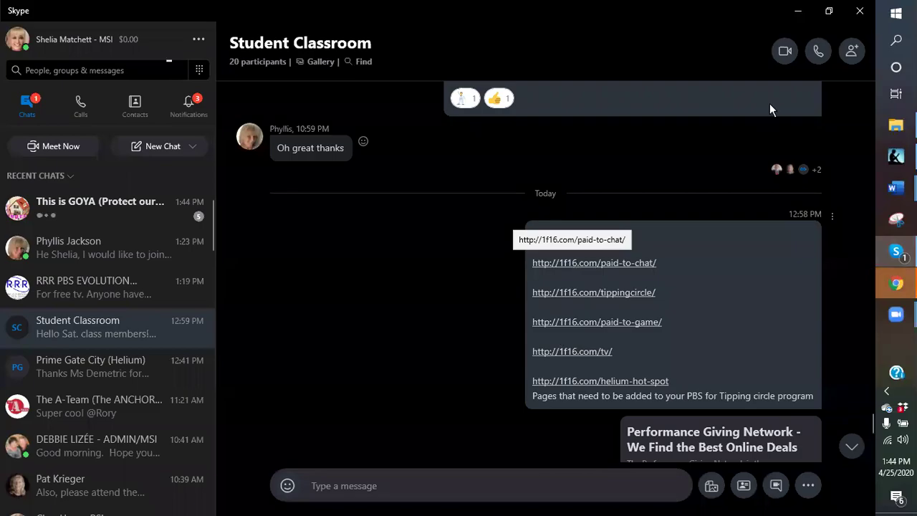
{"action": "left_click", "coordinate": [798, 11]}
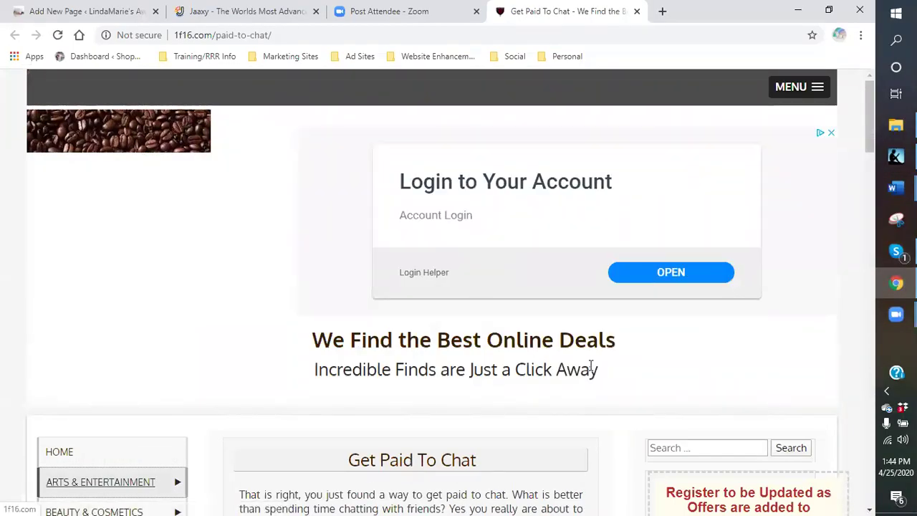
Step: Copy the Get Paid To Chat article from "That is right" through "(GO HERE FOR DETAILS)"
{"action": "scroll", "coordinate": [585, 369], "scroll_direction": "down", "scroll_amount": 4}
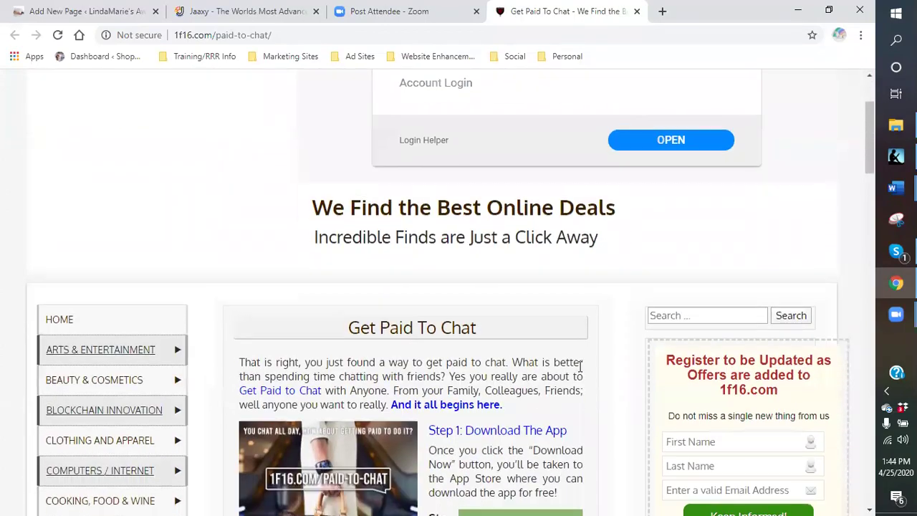
{"action": "scroll", "coordinate": [555, 351], "scroll_direction": "down", "scroll_amount": 2}
{"action": "scroll", "coordinate": [548, 338], "scroll_direction": "down", "scroll_amount": 2}
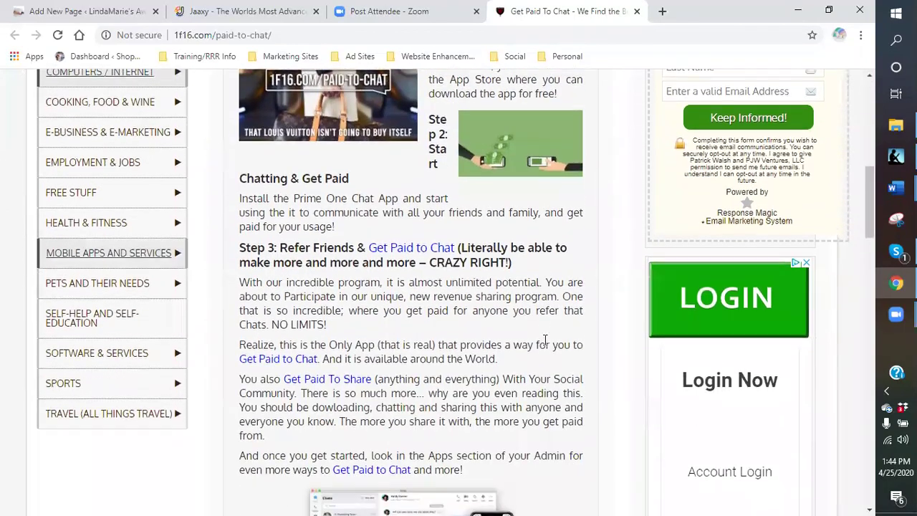
{"action": "scroll", "coordinate": [539, 347], "scroll_direction": "down", "scroll_amount": 3}
{"action": "scroll", "coordinate": [538, 342], "scroll_direction": "up", "scroll_amount": 7}
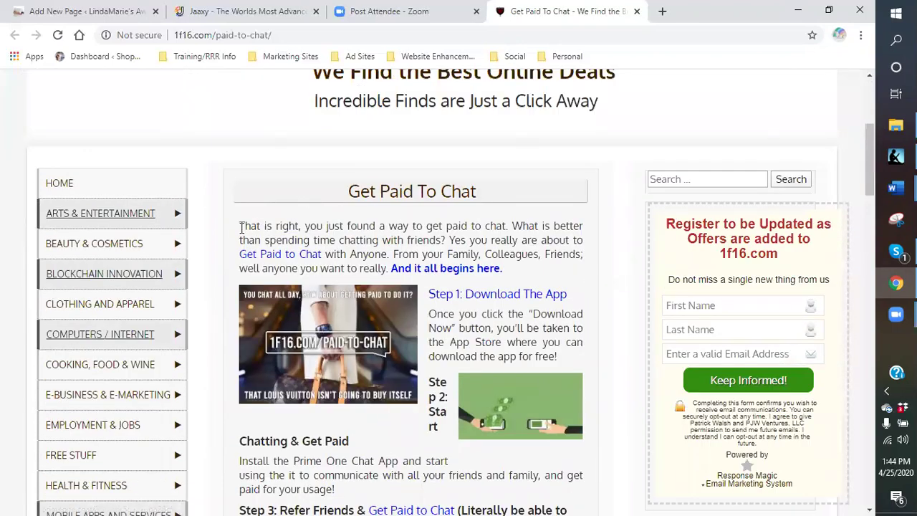
{"action": "left_click_drag", "start_coordinate": [241, 226], "coordinate": [540, 480]}
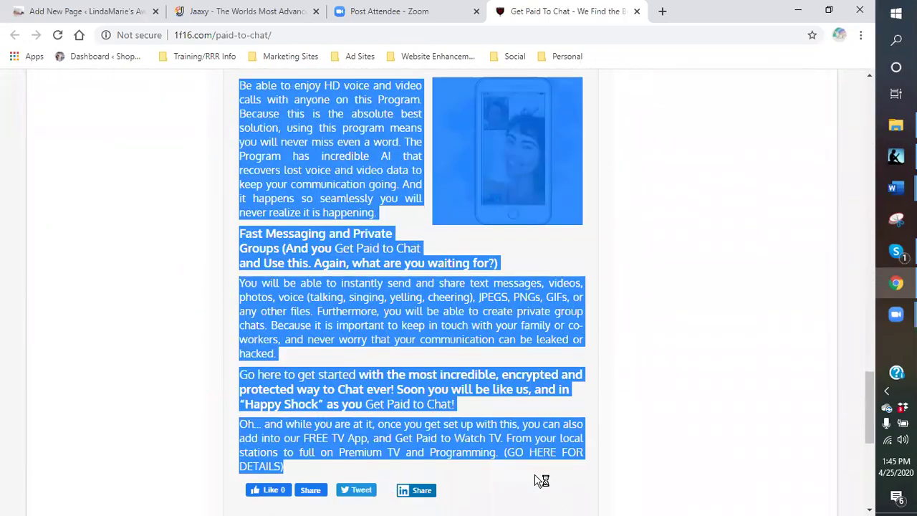
{"action": "right_click", "coordinate": [499, 373]}
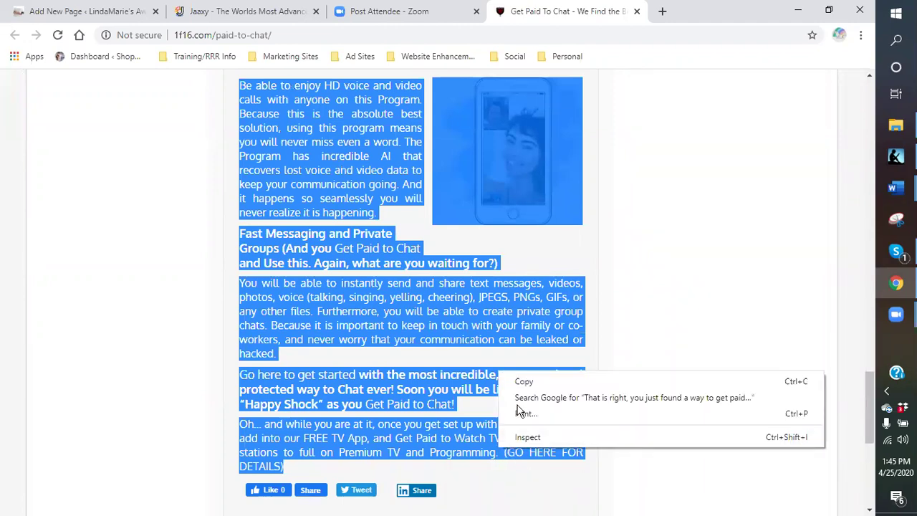
{"action": "left_click", "coordinate": [523, 385]}
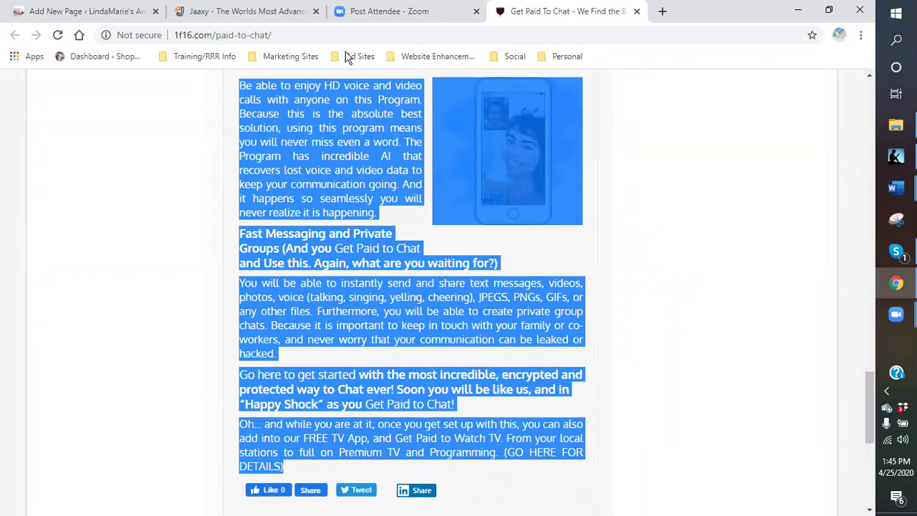
Step: Return to the new page in WordPress and start its title with "Paid To Chat -"
{"action": "left_click", "coordinate": [112, 10]}
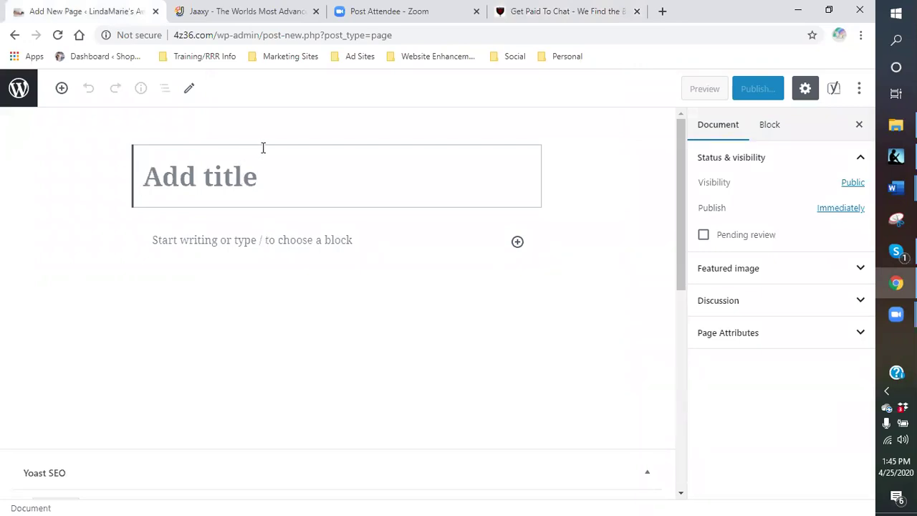
{"action": "type", "text": "PAI"}
{"action": "key", "text": "BackSpace"}
{"action": "key", "text": "BackSpace"}
{"action": "type", "text": "aid to"}
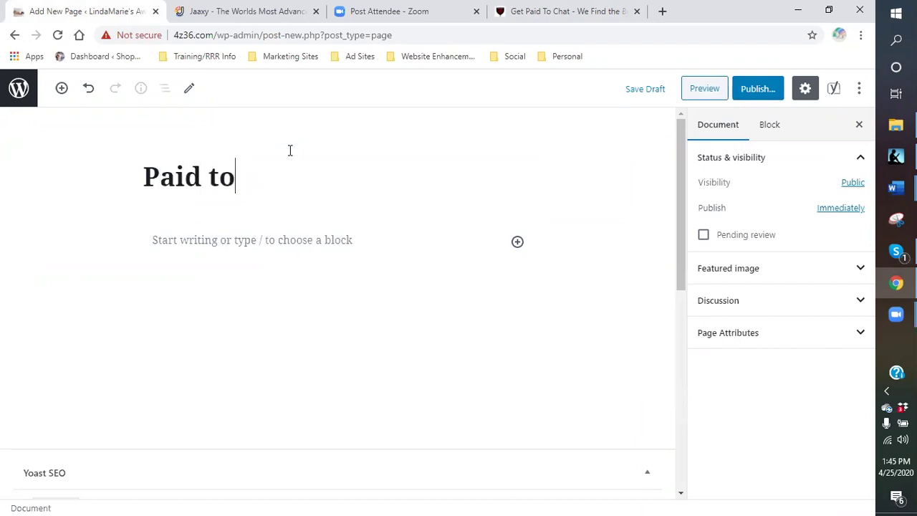
{"action": "type", "text": " cha"}
{"action": "key", "text": "BackSpace"}
{"action": "key", "text": "BackSpace"}
{"action": "key", "text": "BackSpace"}
{"action": "type", "text": "C"}
{"action": "key", "text": "BackSpace"}
{"action": "key", "text": "BackSpace"}
{"action": "key", "text": "BackSpace"}
{"action": "type", "text": "TO"}
{"action": "key", "text": "BackSpace"}
{"action": "type", "text": "o Chat -"}
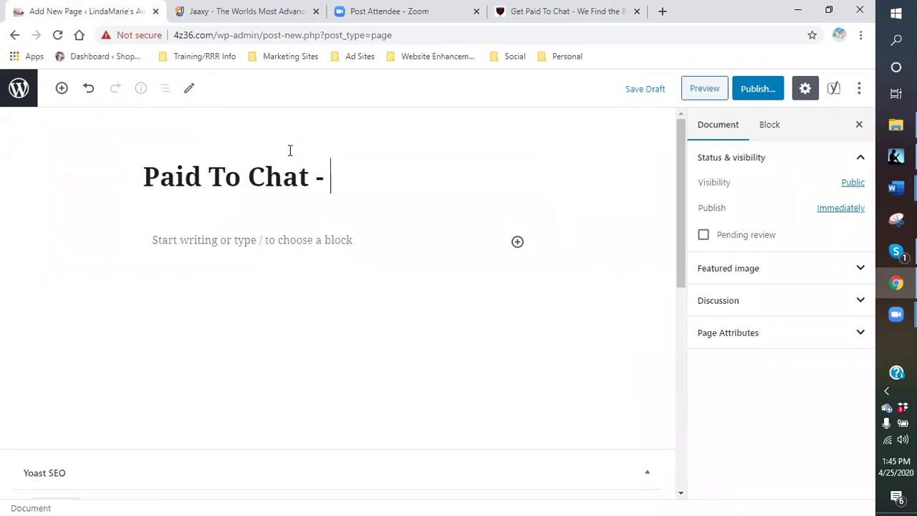
Step: Extend the page title with "Now you can Get paid to Chat"
{"action": "type", "text": "Now you can get"}
{"action": "key", "text": "BackSpace"}
{"action": "key", "text": "BackSpace"}
{"action": "type", "text": "Get pa"}
{"action": "type", "text": "id to cha"}
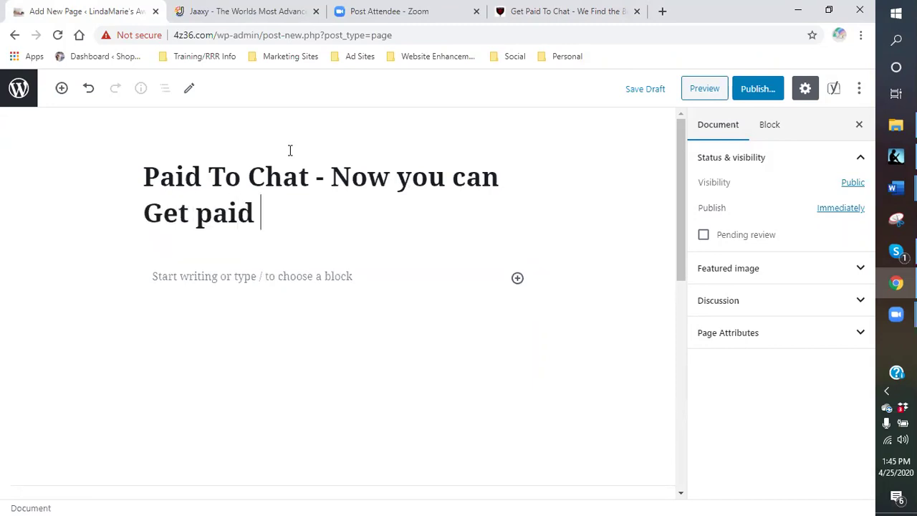
{"action": "key", "text": "BackSpace"}
{"action": "key", "text": "BackSpace"}
{"action": "key", "text": "BackSpace"}
{"action": "type", "text": "Chat"}
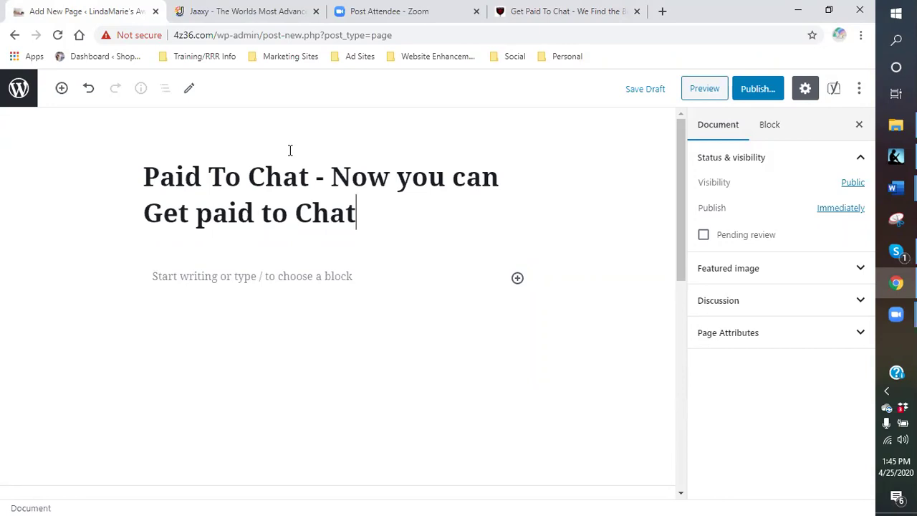
Step: Capitalize "Paid", "You" and "Can" in the page title so it reads "Paid To Chat - Now You Can Get Paid to Chat"
{"action": "left_click", "coordinate": [207, 215]}
{"action": "key", "text": "BackSpace"}
{"action": "type", "text": "P"}
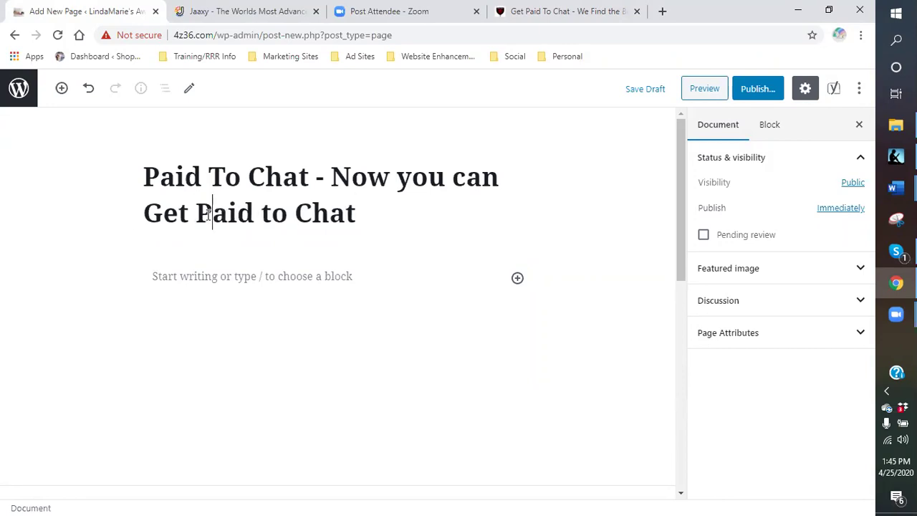
{"action": "left_click", "coordinate": [408, 177]}
{"action": "key", "text": "BackSpace"}
{"action": "type", "text": "Y"}
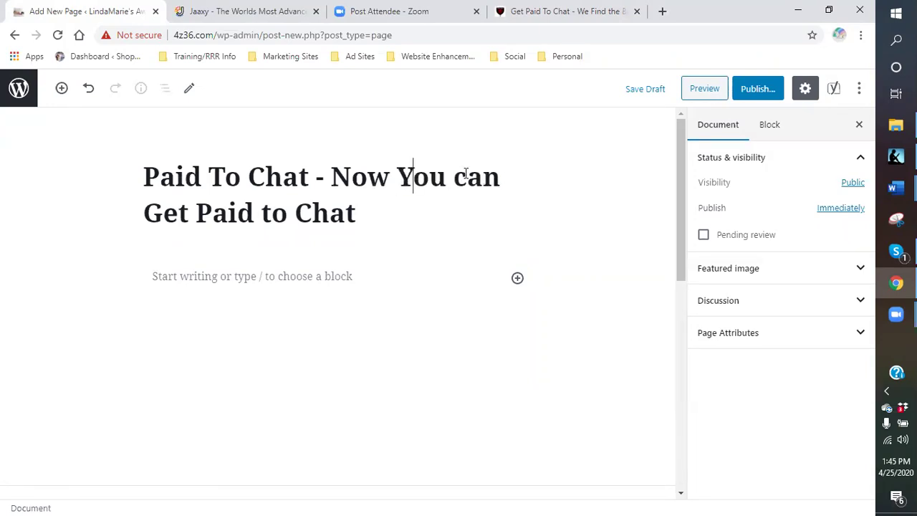
{"action": "key", "text": "BackSpace"}
{"action": "type", "text": "C"}
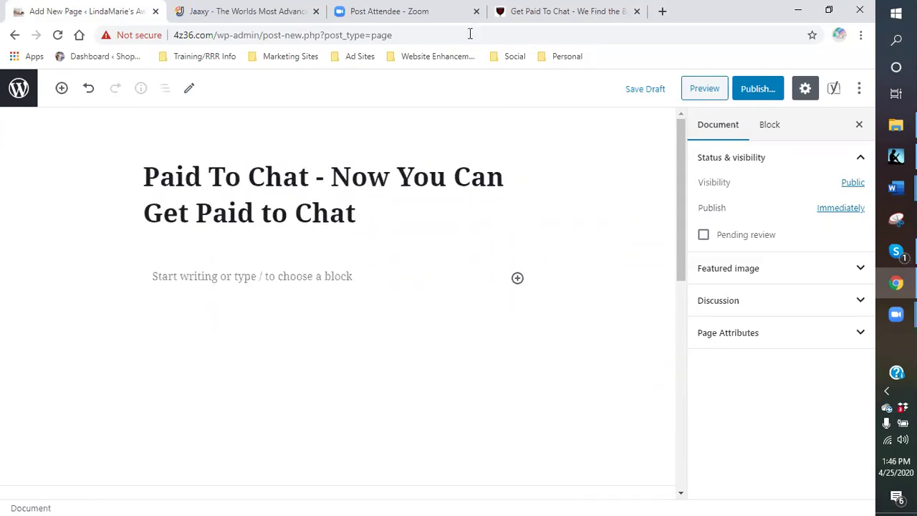
Step: Copy the selected Get Paid To Chat article again from its source page and paste it into the new page's body
{"action": "left_click", "coordinate": [539, 13]}
{"action": "right_click", "coordinate": [349, 174]}
{"action": "left_click", "coordinate": [369, 177]}
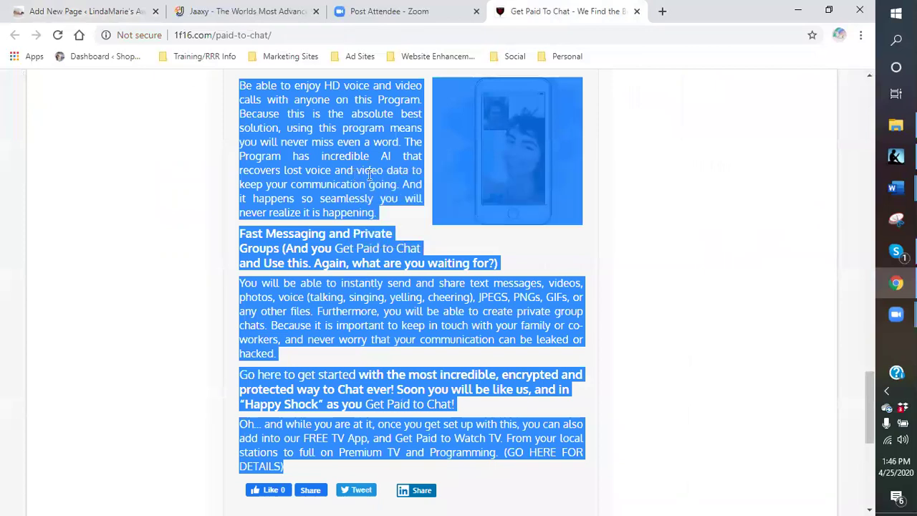
{"action": "left_click", "coordinate": [85, 12]}
{"action": "right_click", "coordinate": [232, 271]}
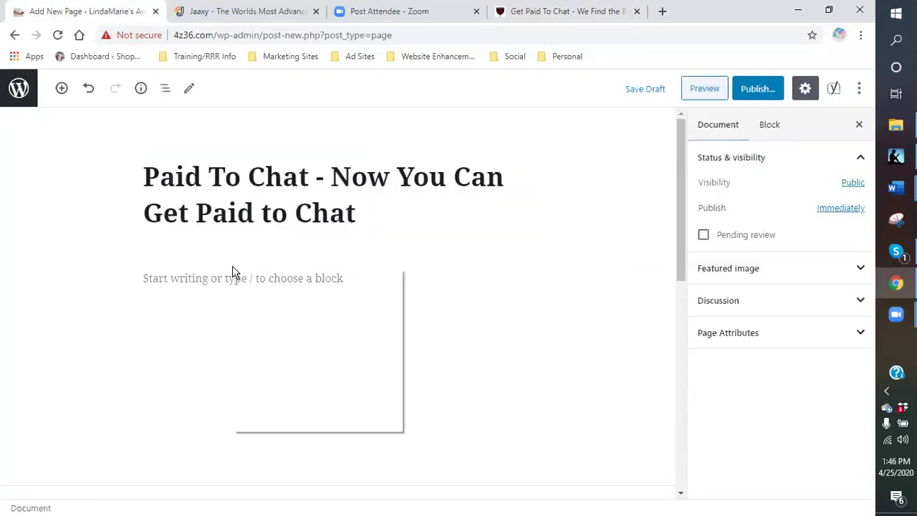
{"action": "left_click", "coordinate": [173, 279]}
{"action": "right_click", "coordinate": [173, 278]}
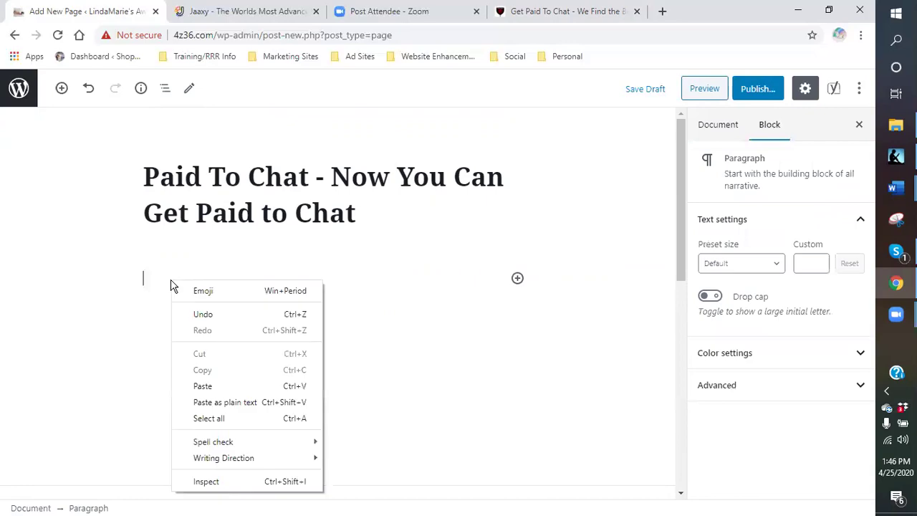
{"action": "left_click", "coordinate": [211, 383]}
Step: Remove the links from "Get Paid to Chat" and "And it all begins here." in the opening paragraph
{"action": "scroll", "coordinate": [273, 219], "scroll_direction": "up", "scroll_amount": 8}
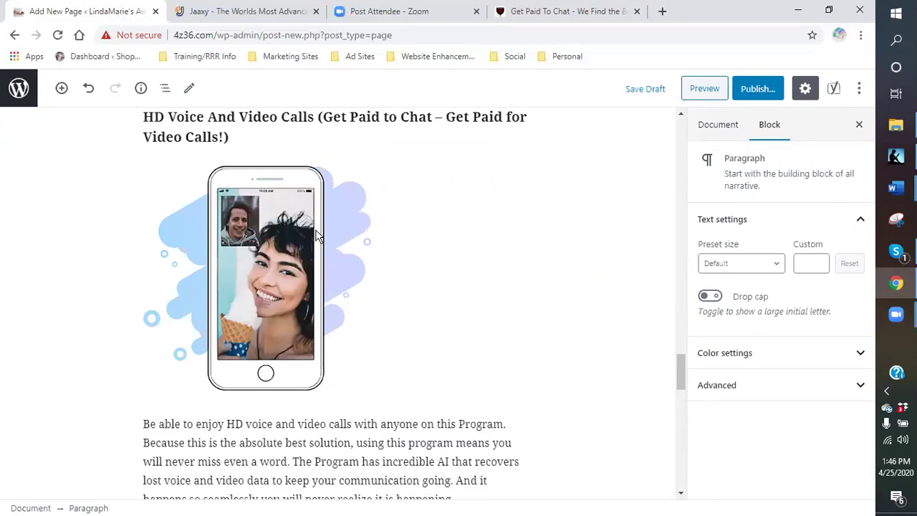
{"action": "scroll", "coordinate": [318, 233], "scroll_direction": "up", "scroll_amount": 12}
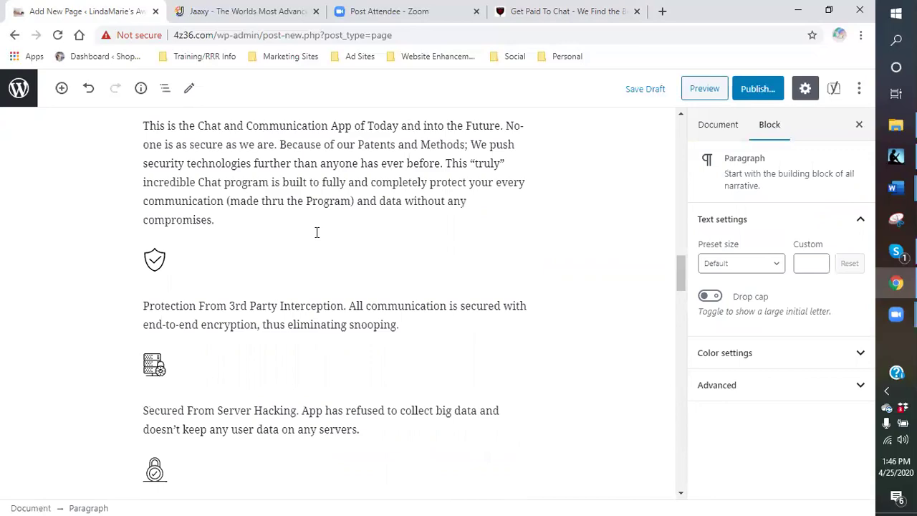
{"action": "scroll", "coordinate": [318, 237], "scroll_direction": "up", "scroll_amount": 9}
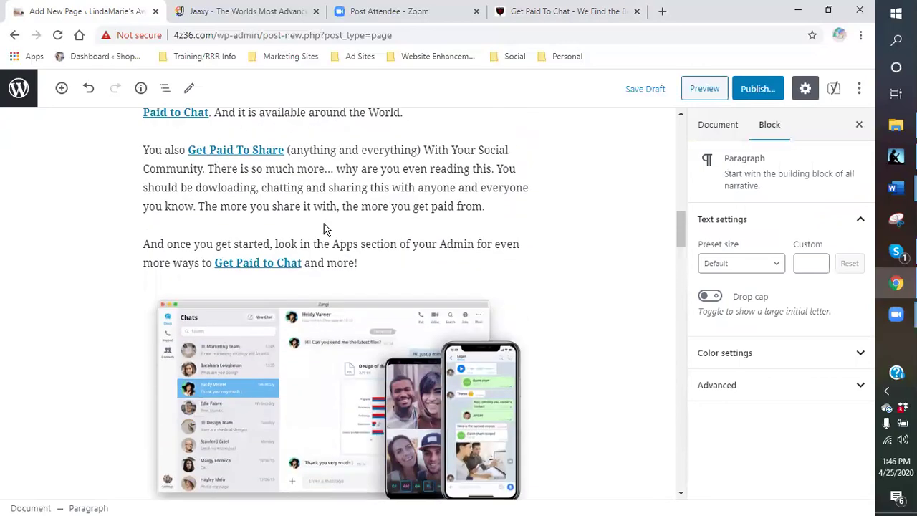
{"action": "scroll", "coordinate": [305, 231], "scroll_direction": "up", "scroll_amount": 10}
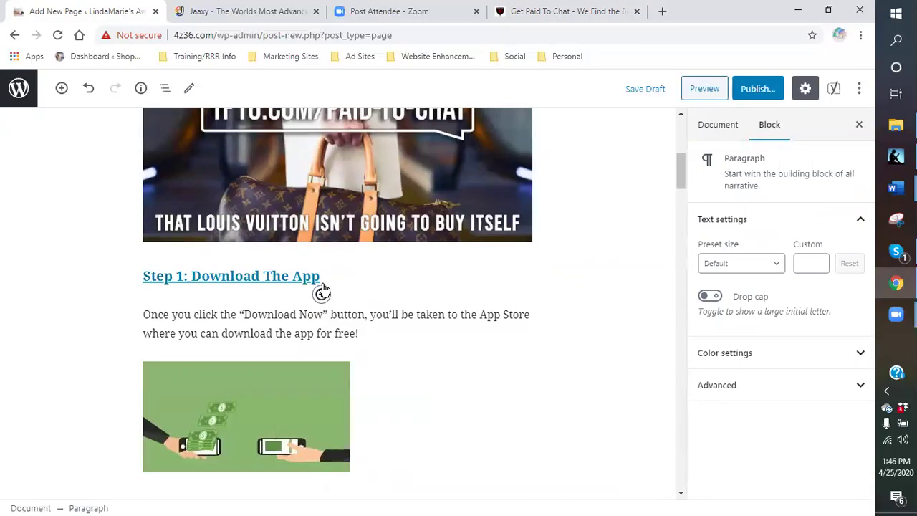
{"action": "scroll", "coordinate": [320, 287], "scroll_direction": "up", "scroll_amount": 3}
{"action": "scroll", "coordinate": [459, 258], "scroll_direction": "down", "scroll_amount": 2}
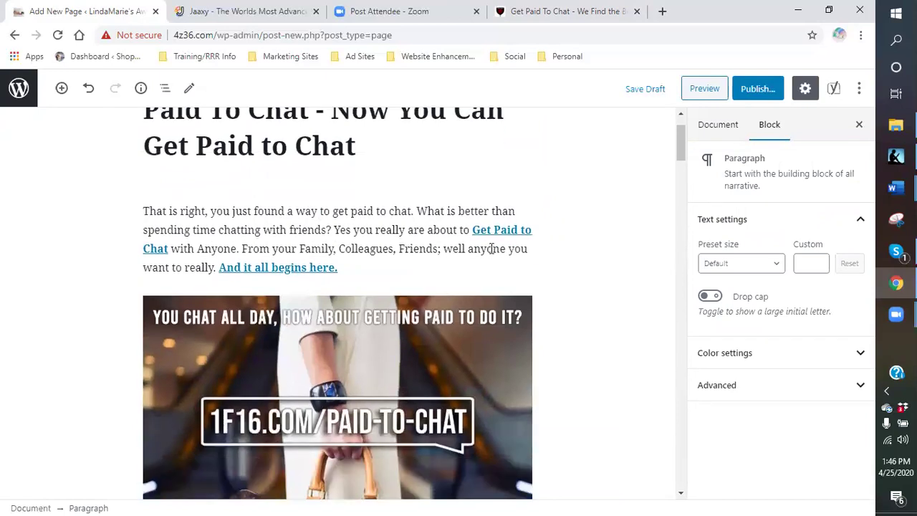
{"action": "right_click", "coordinate": [489, 229]}
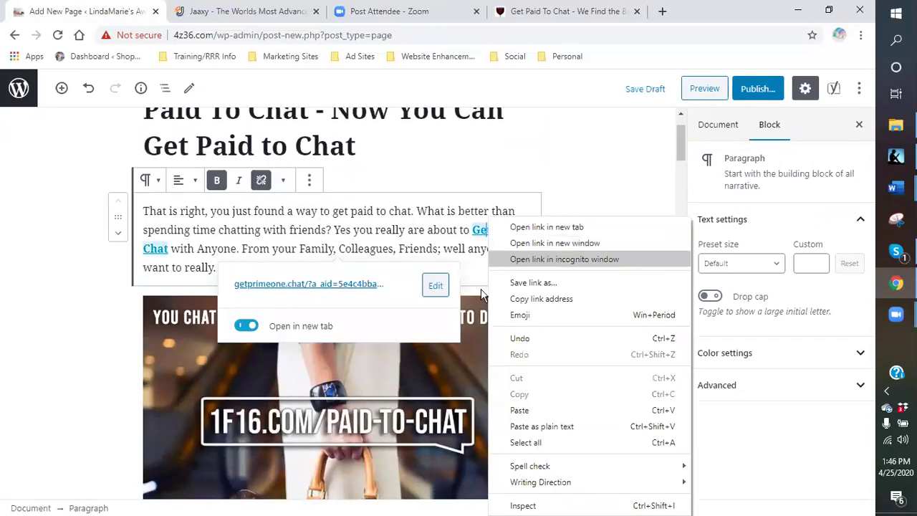
{"action": "left_click", "coordinate": [261, 180]}
{"action": "left_click", "coordinate": [240, 267]}
{"action": "right_click", "coordinate": [238, 267]}
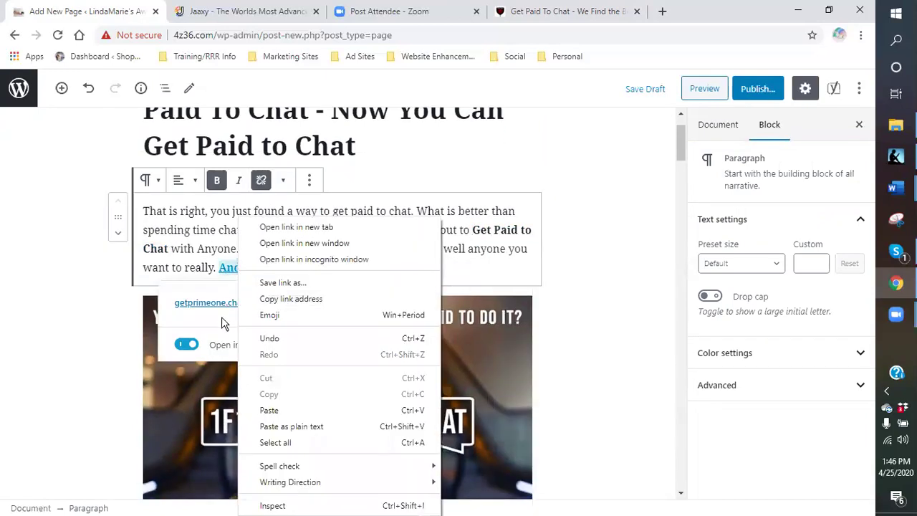
{"action": "left_click", "coordinate": [261, 180]}
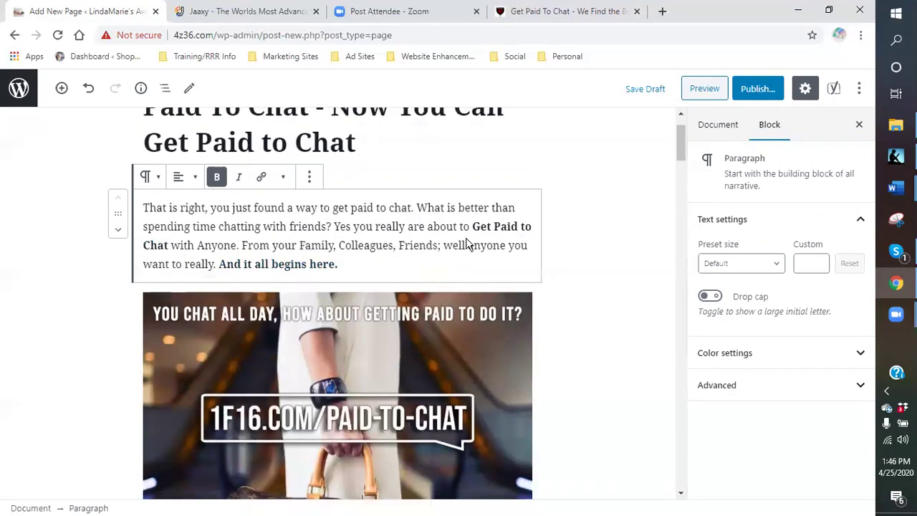
Step: Check the 1F16.COM/PAID-TO-CHAT image for a link and remove the link from the "Step 1: Download The App" heading
{"action": "scroll", "coordinate": [430, 226], "scroll_direction": "down", "scroll_amount": 3}
{"action": "left_click", "coordinate": [425, 222]}
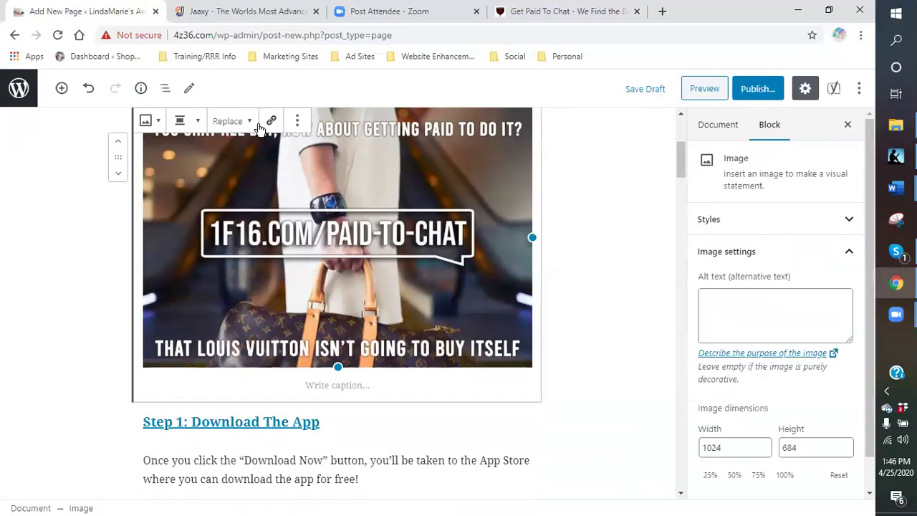
{"action": "scroll", "coordinate": [283, 356], "scroll_direction": "down", "scroll_amount": 1}
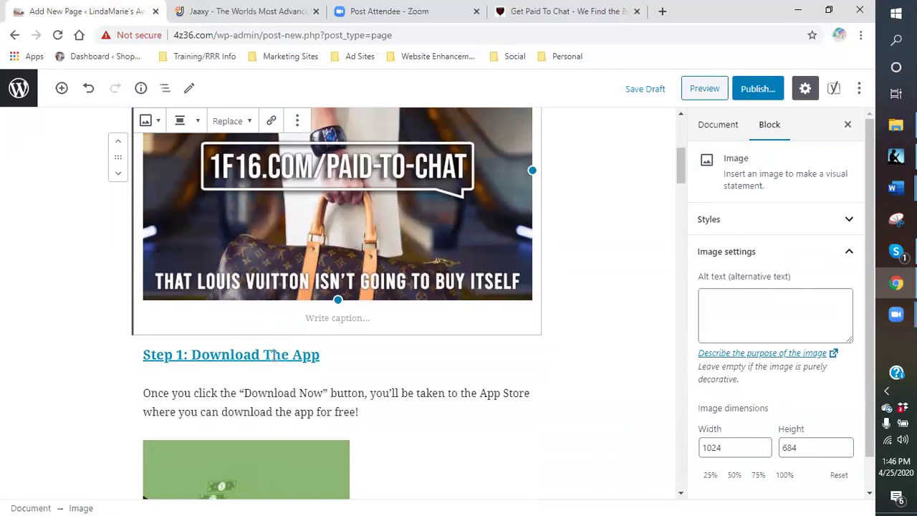
{"action": "left_click", "coordinate": [275, 356]}
{"action": "left_click", "coordinate": [300, 303]}
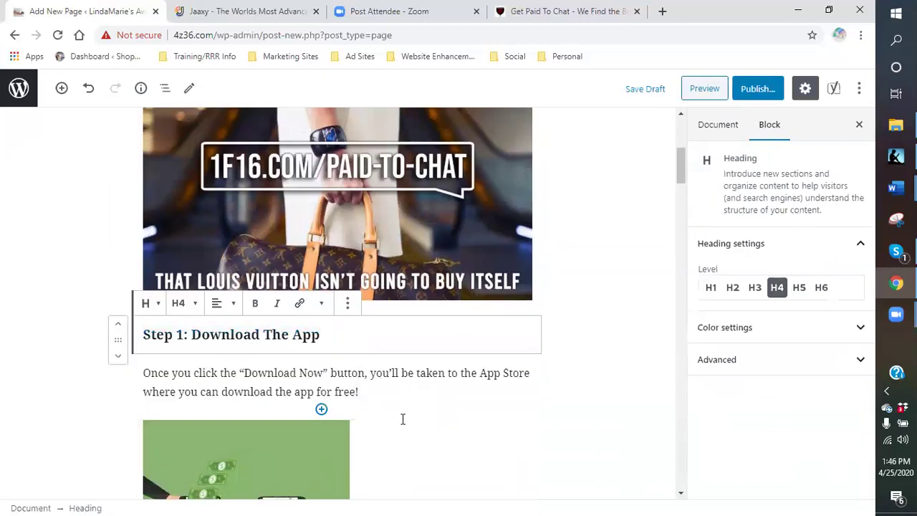
Step: Check the green money-transfer image for a link and remove the "Get Paid to Chat" link from the Step 3 heading
{"action": "scroll", "coordinate": [394, 408], "scroll_direction": "down", "scroll_amount": 3}
{"action": "left_click", "coordinate": [374, 301]}
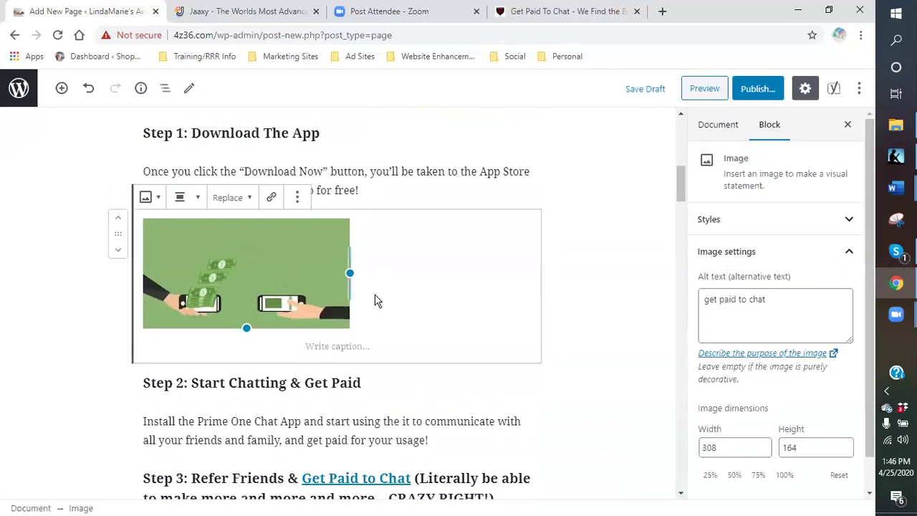
{"action": "scroll", "coordinate": [353, 337], "scroll_direction": "down", "scroll_amount": 2}
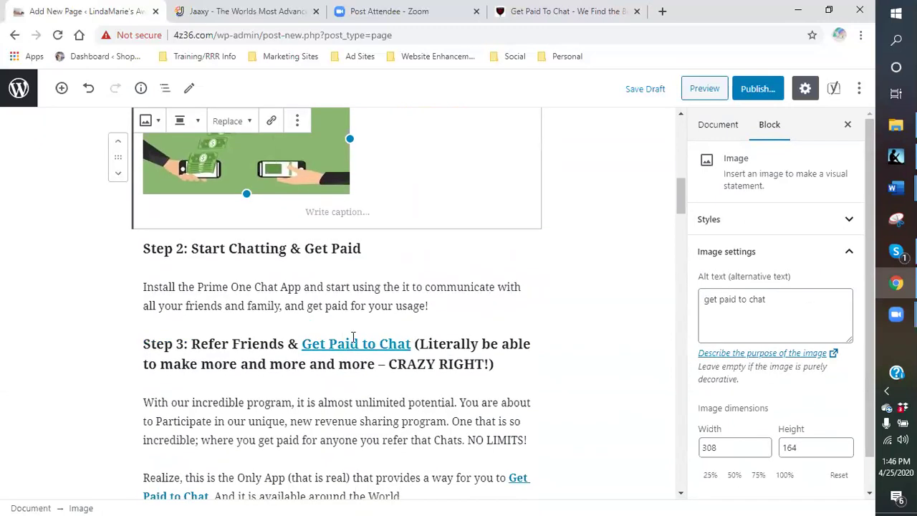
{"action": "left_click", "coordinate": [363, 347]}
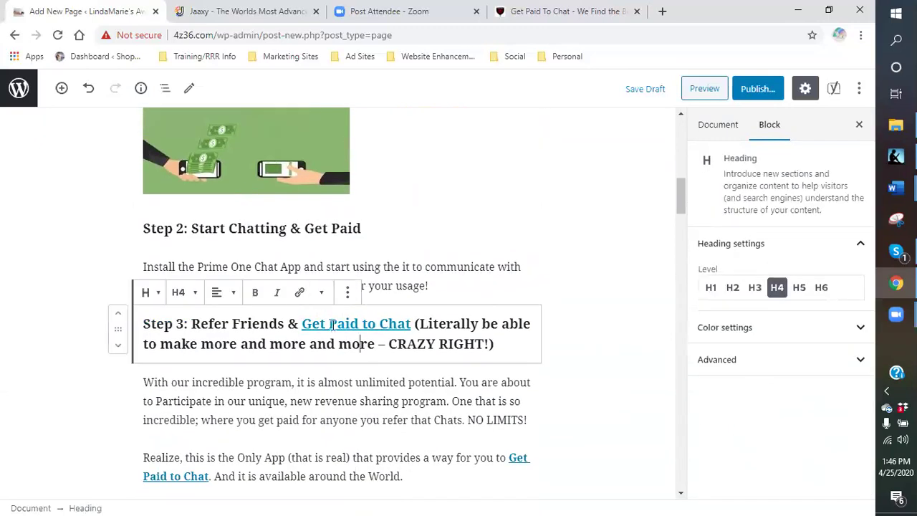
{"action": "left_click", "coordinate": [299, 292]}
Step: Remove the "Get Paid to Chat" and "Get Paid To Share" links from the paragraphs beneath the Step 3 heading
{"action": "scroll", "coordinate": [515, 273], "scroll_direction": "down", "scroll_amount": 3}
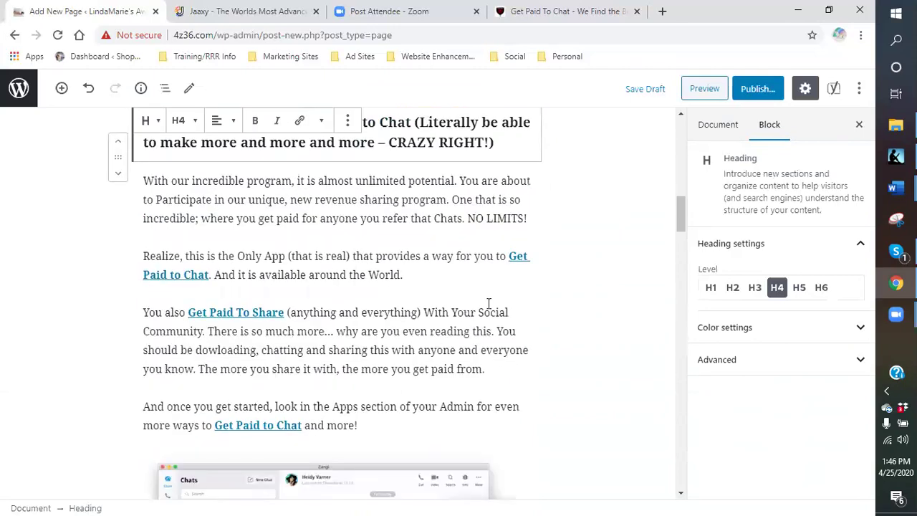
{"action": "left_click", "coordinate": [519, 258]}
{"action": "left_click", "coordinate": [261, 225]}
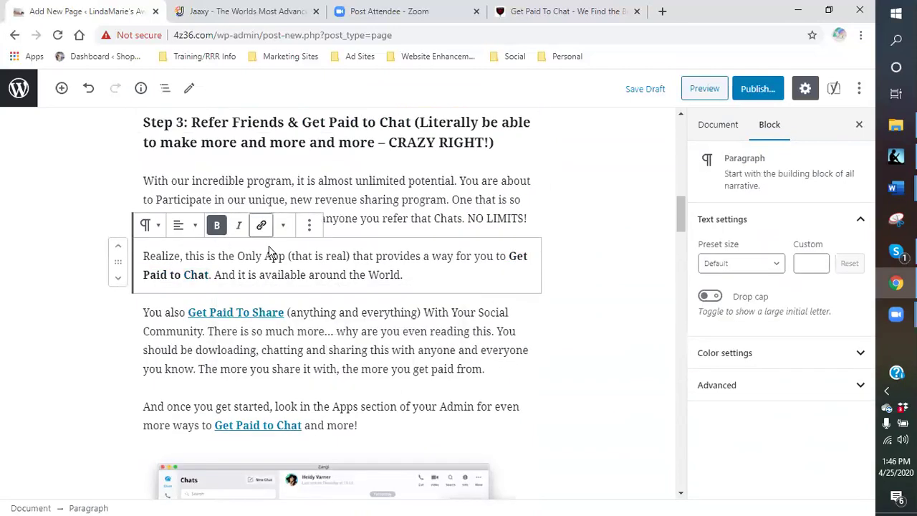
{"action": "left_click", "coordinate": [238, 316]}
{"action": "left_click", "coordinate": [260, 280]}
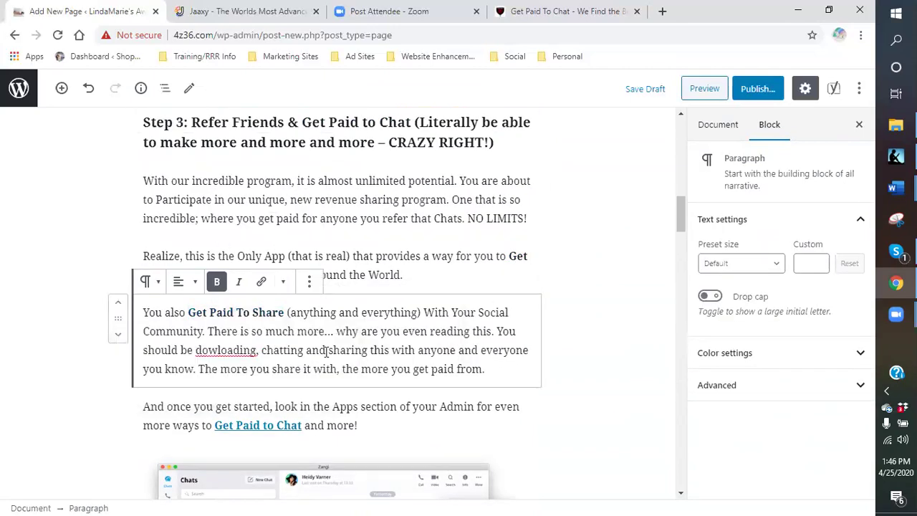
{"action": "scroll", "coordinate": [270, 302], "scroll_direction": "down", "scroll_amount": 2}
{"action": "left_click", "coordinate": [267, 293]}
{"action": "left_click", "coordinate": [260, 239]}
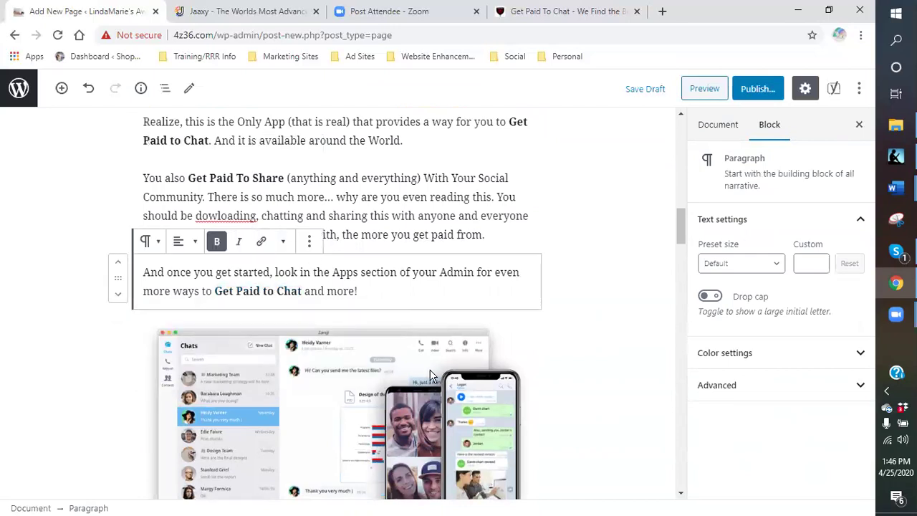
Step: Check the chat app screenshot, the security icons and the video call phone image for attached links
{"action": "scroll", "coordinate": [383, 323], "scroll_direction": "down", "scroll_amount": 2}
{"action": "left_click", "coordinate": [358, 310]}
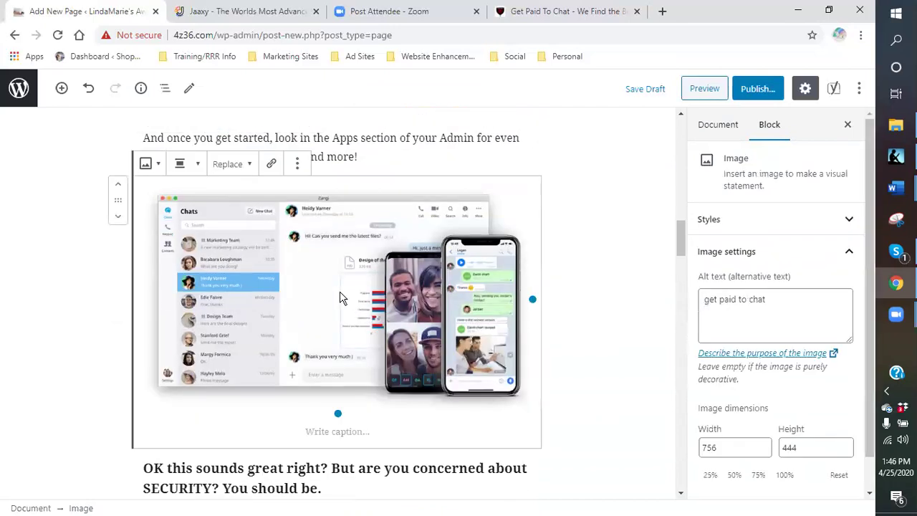
{"action": "scroll", "coordinate": [341, 298], "scroll_direction": "down", "scroll_amount": 3}
{"action": "scroll", "coordinate": [323, 301], "scroll_direction": "down", "scroll_amount": 3}
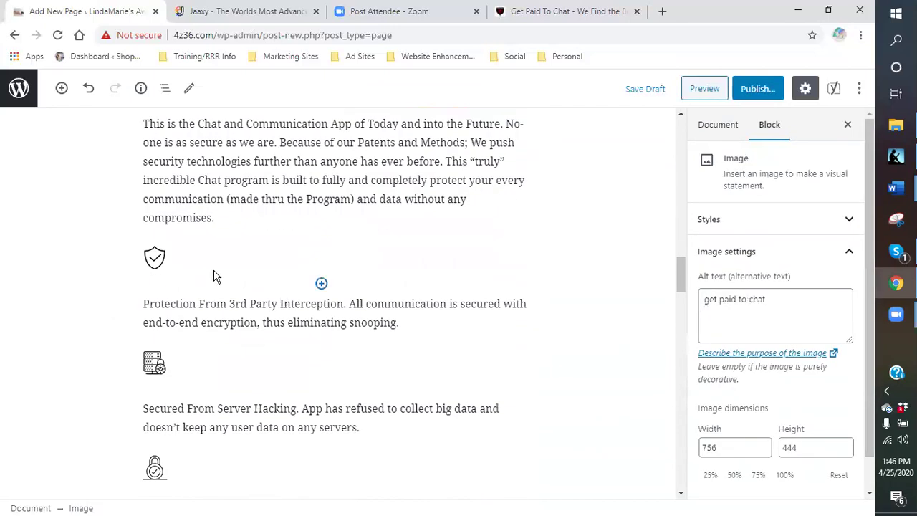
{"action": "left_click", "coordinate": [159, 256]}
{"action": "left_click", "coordinate": [162, 387]}
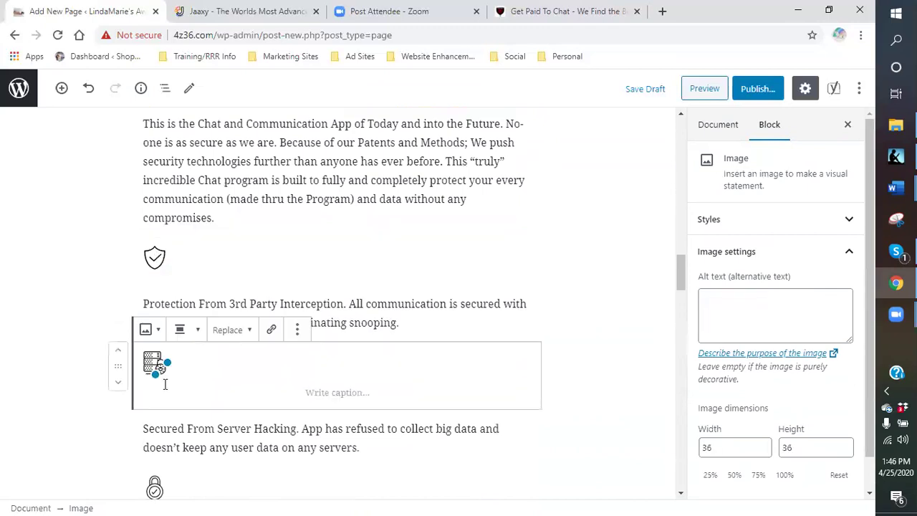
{"action": "scroll", "coordinate": [184, 344], "scroll_direction": "down", "scroll_amount": 3}
{"action": "left_click", "coordinate": [175, 295]}
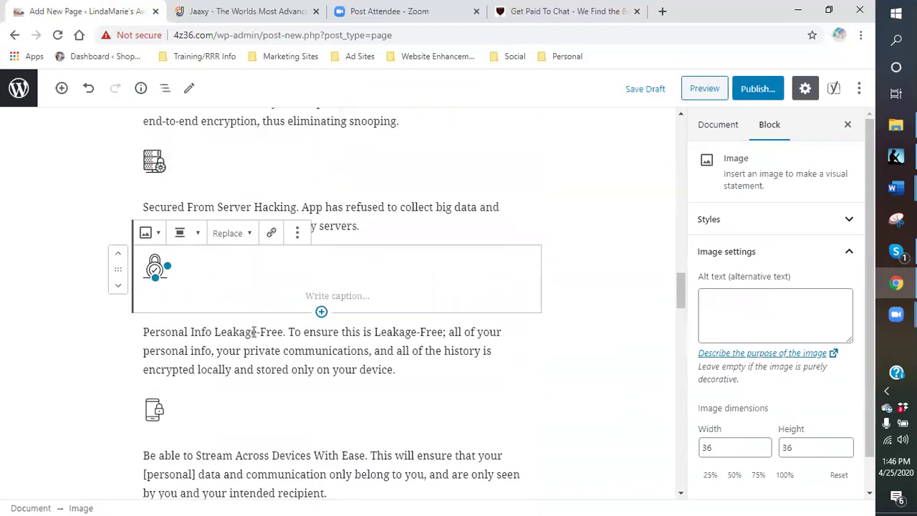
{"action": "scroll", "coordinate": [215, 337], "scroll_direction": "down", "scroll_amount": 1}
{"action": "left_click", "coordinate": [210, 347]}
{"action": "scroll", "coordinate": [359, 349], "scroll_direction": "down", "scroll_amount": 12}
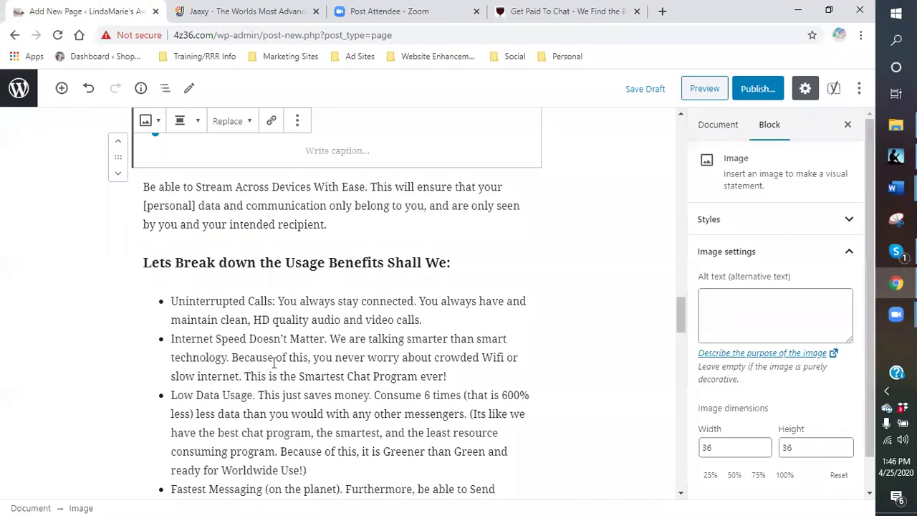
{"action": "scroll", "coordinate": [351, 344], "scroll_direction": "down", "scroll_amount": 4}
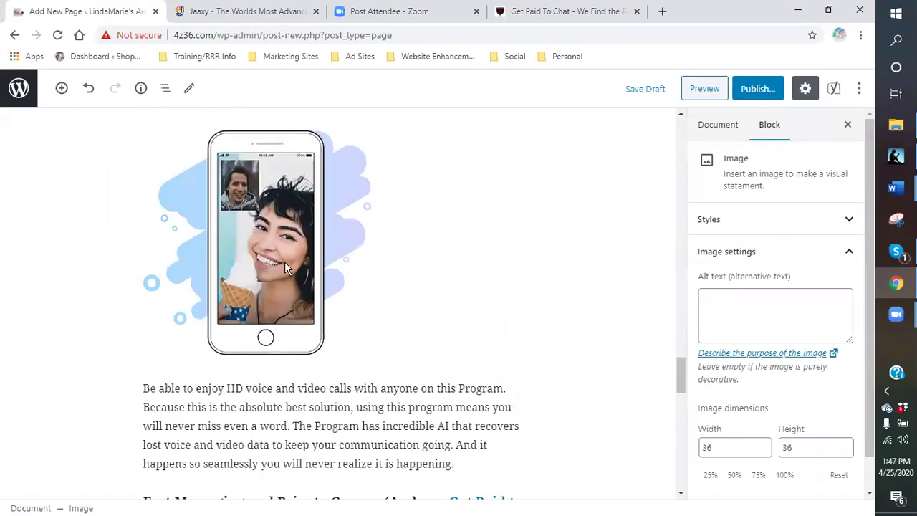
{"action": "left_click", "coordinate": [301, 270]}
{"action": "scroll", "coordinate": [292, 307], "scroll_direction": "down", "scroll_amount": 3}
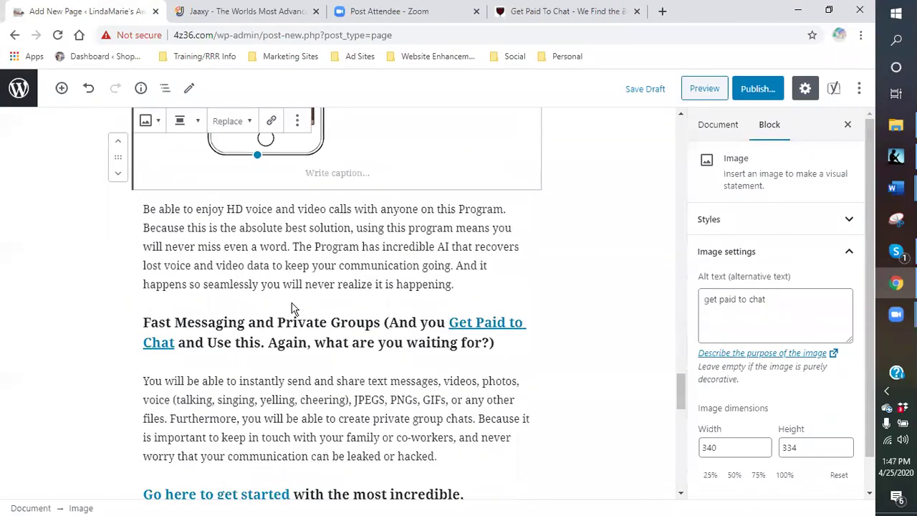
Step: Remove the links from the "Fast Messaging and Private Groups" heading and the closing "Go here to get started" heading
{"action": "left_click", "coordinate": [485, 321]}
{"action": "left_click", "coordinate": [300, 269]}
{"action": "scroll", "coordinate": [281, 366], "scroll_direction": "down", "scroll_amount": 2}
{"action": "scroll", "coordinate": [281, 366], "scroll_direction": "down", "scroll_amount": 2}
{"action": "left_click", "coordinate": [247, 271]}
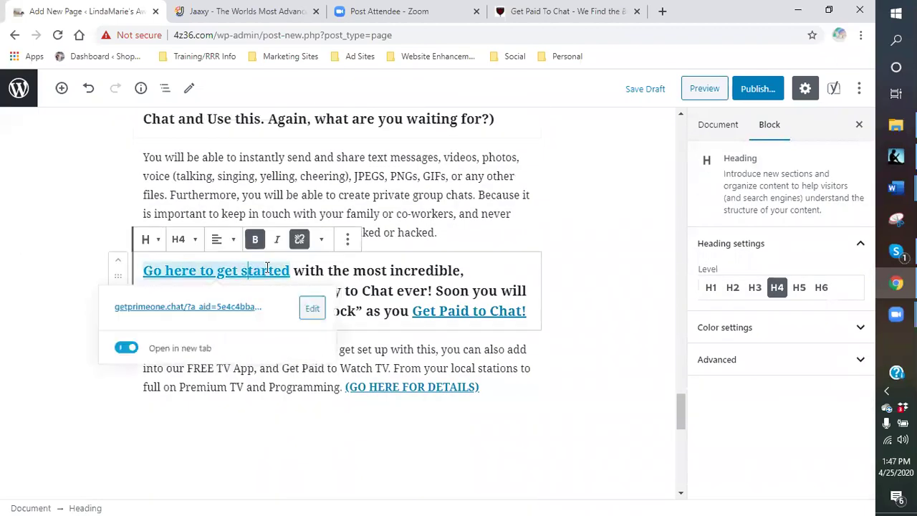
{"action": "left_click", "coordinate": [299, 239]}
{"action": "left_click", "coordinate": [456, 313]}
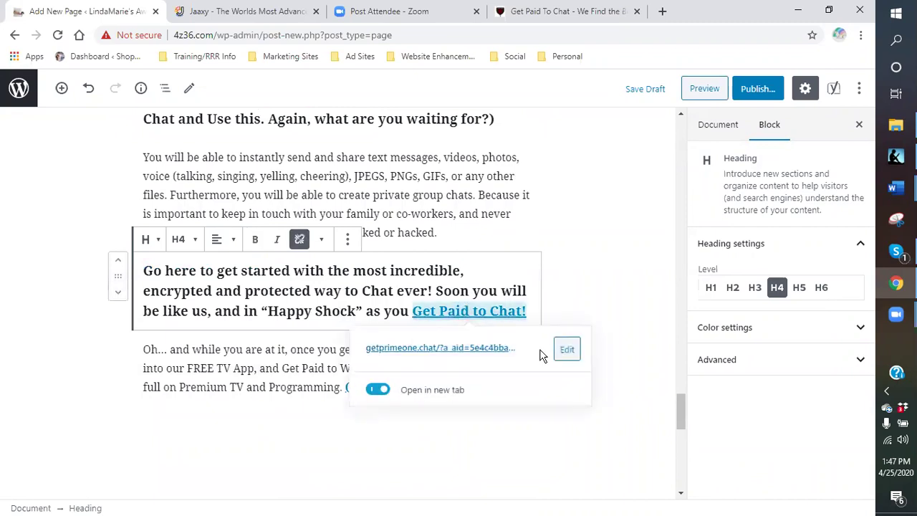
{"action": "left_click", "coordinate": [300, 239]}
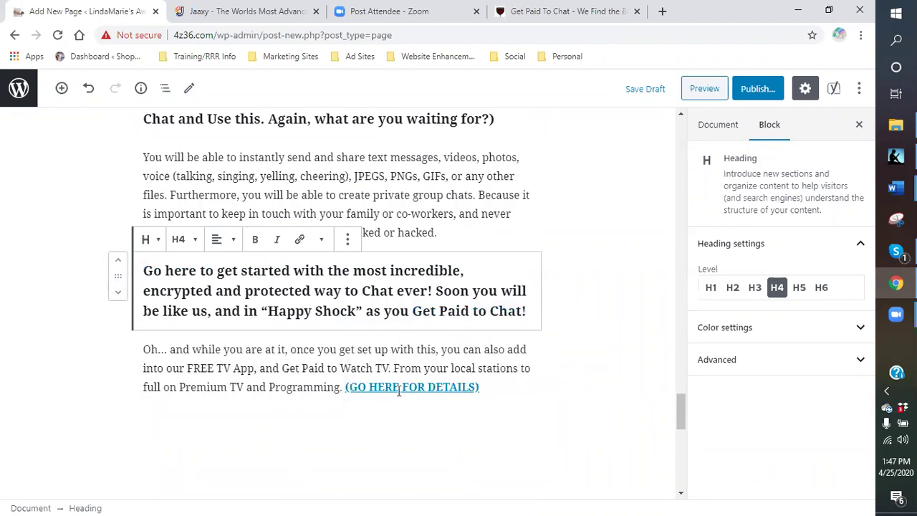
Step: Remove the link from the "(GO HERE FOR DETAILS)" text in the closing paragraph about the FREE TV App
{"action": "left_click", "coordinate": [399, 392]}
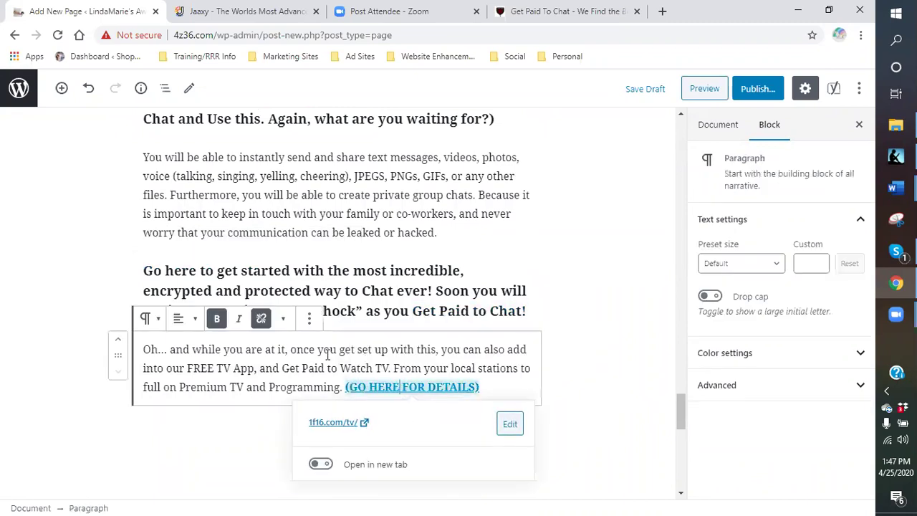
{"action": "left_click", "coordinate": [262, 322]}
{"action": "left_click", "coordinate": [568, 376]}
Step: Check the page address list in the Skype Student Classroom chat and set the Yoast focus keyphrase to "paid to chat"
{"action": "scroll", "coordinate": [559, 358], "scroll_direction": "up", "scroll_amount": 10}
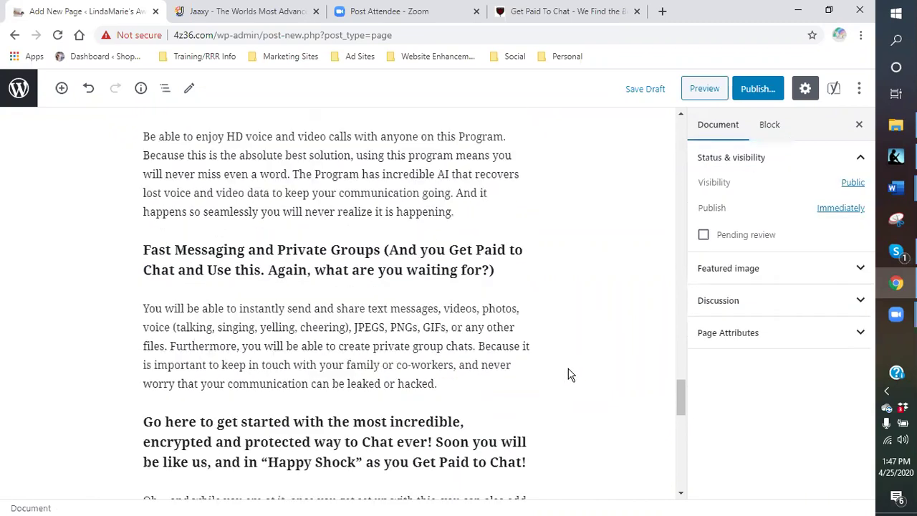
{"action": "scroll", "coordinate": [528, 320], "scroll_direction": "up", "scroll_amount": 5}
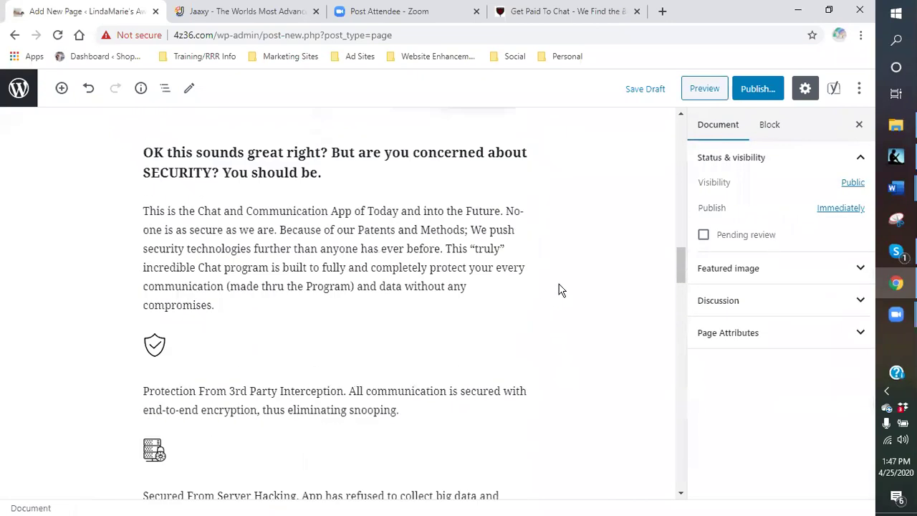
{"action": "scroll", "coordinate": [555, 237], "scroll_direction": "up", "scroll_amount": 10}
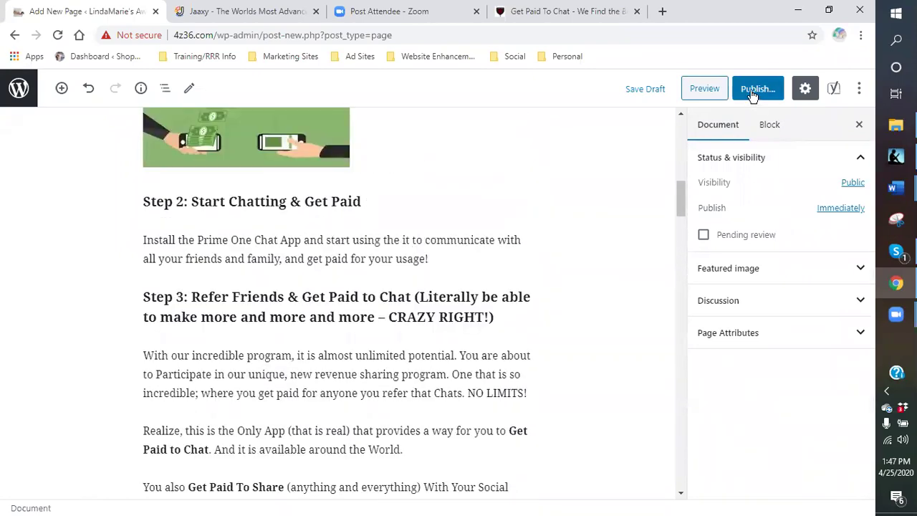
{"action": "scroll", "coordinate": [516, 233], "scroll_direction": "down", "scroll_amount": 15}
{"action": "scroll", "coordinate": [506, 230], "scroll_direction": "down", "scroll_amount": 20}
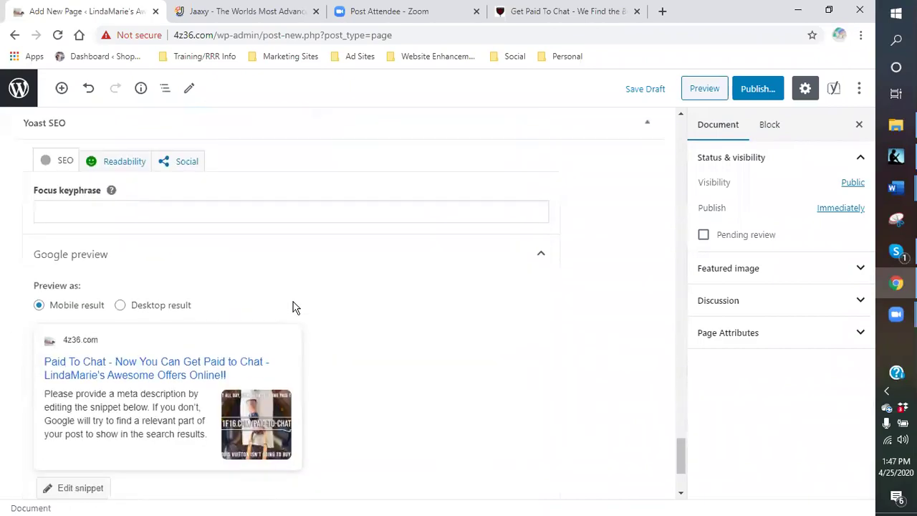
{"action": "scroll", "coordinate": [292, 306], "scroll_direction": "down", "scroll_amount": 1}
{"action": "left_click", "coordinate": [896, 251]}
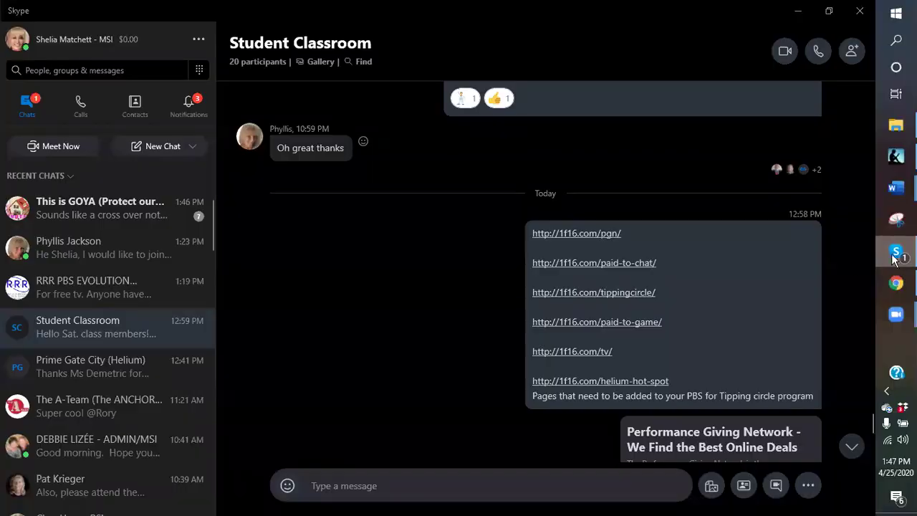
{"action": "left_click", "coordinate": [896, 283]}
{"action": "left_click", "coordinate": [84, 166]}
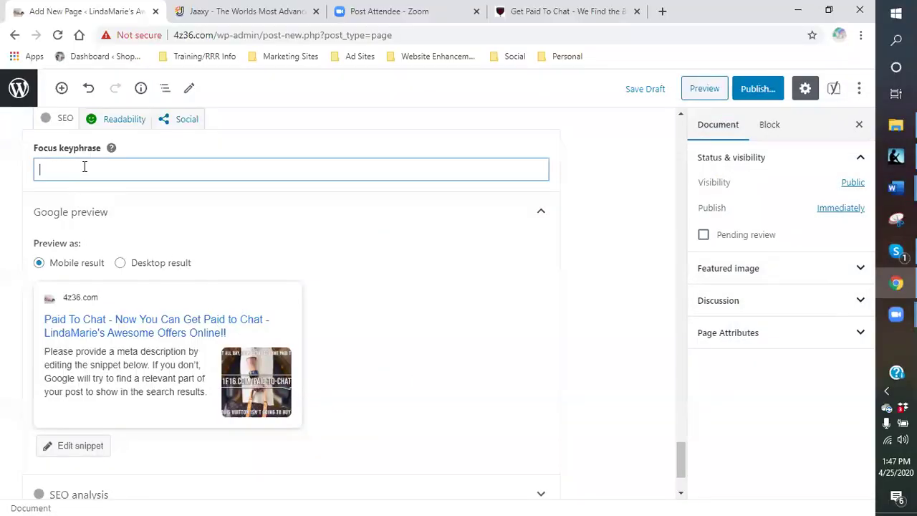
{"action": "type", "text": "paid to chat"}
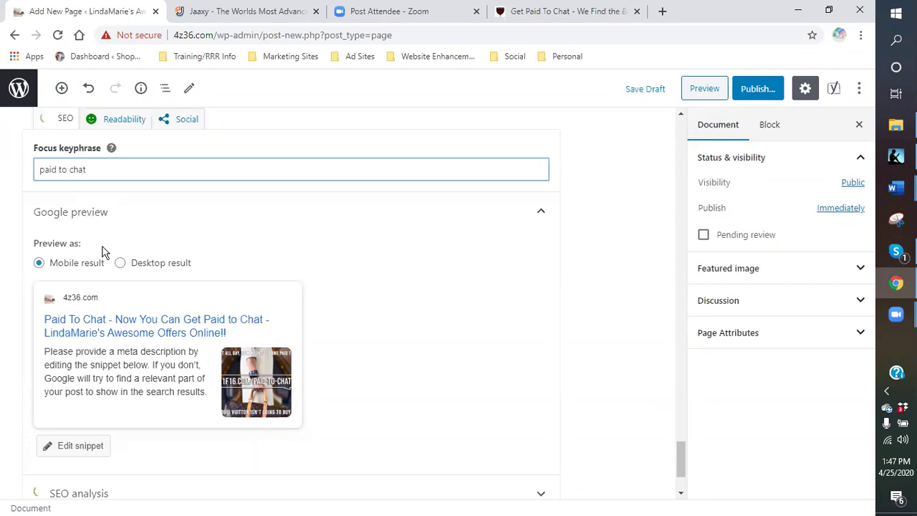
Step: Open the Google preview snippet for editing and set the slug to "paid to chat"
{"action": "scroll", "coordinate": [115, 316], "scroll_direction": "down", "scroll_amount": 2}
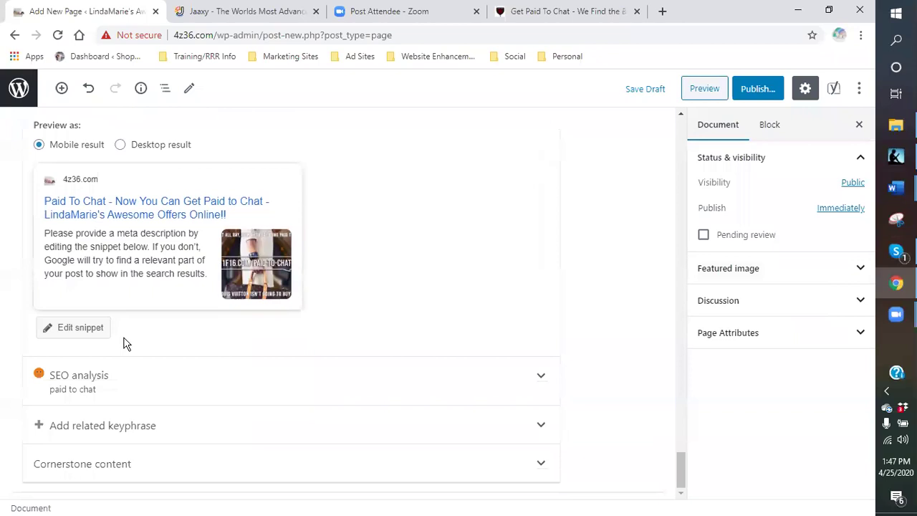
{"action": "left_click", "coordinate": [103, 334]}
{"action": "scroll", "coordinate": [104, 351], "scroll_direction": "down", "scroll_amount": 2}
{"action": "left_click", "coordinate": [91, 331]}
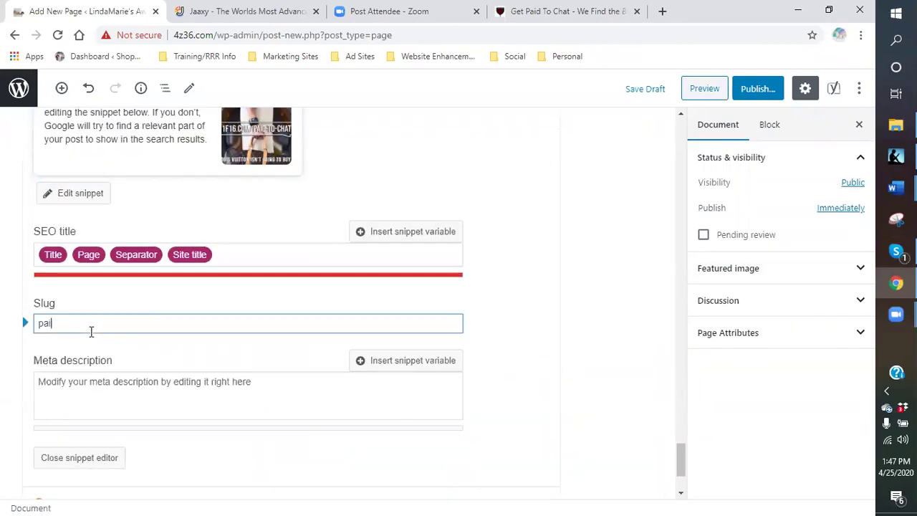
{"action": "type", "text": "paid to chat"}
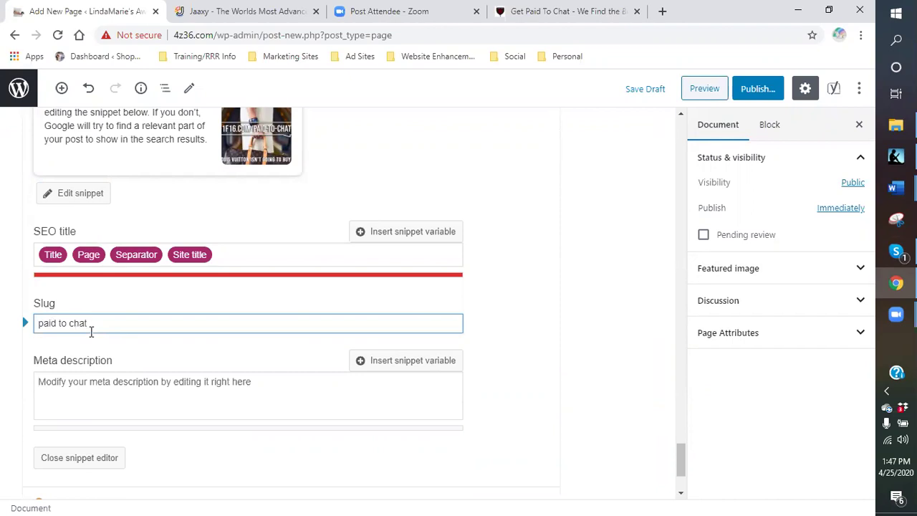
Step: Begin the meta description with "How would you like to get paid to chat? We all chat on average at least 10 times a day"
{"action": "left_click", "coordinate": [92, 392]}
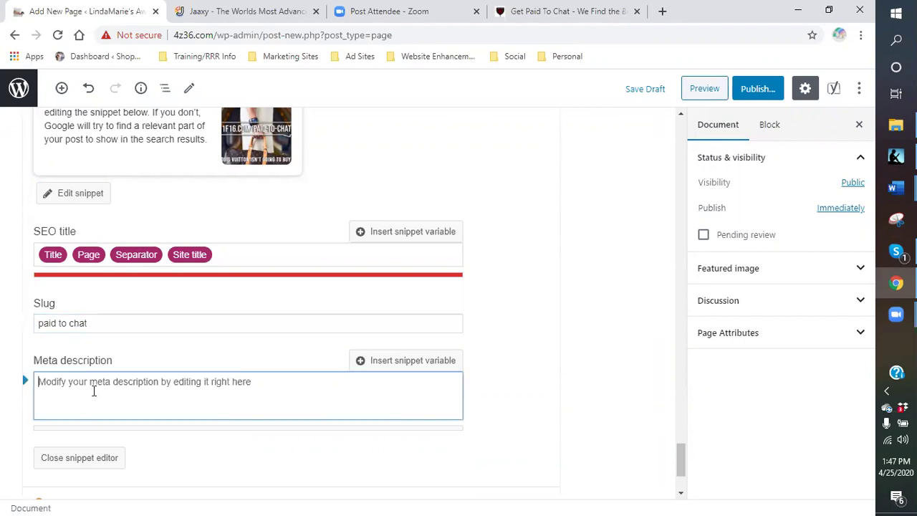
{"action": "type", "text": "Ho"}
{"action": "type", "text": "w yo"}
{"action": "type", "text": "uld you"}
{"action": "type", "text": " like to get paid to chat"}
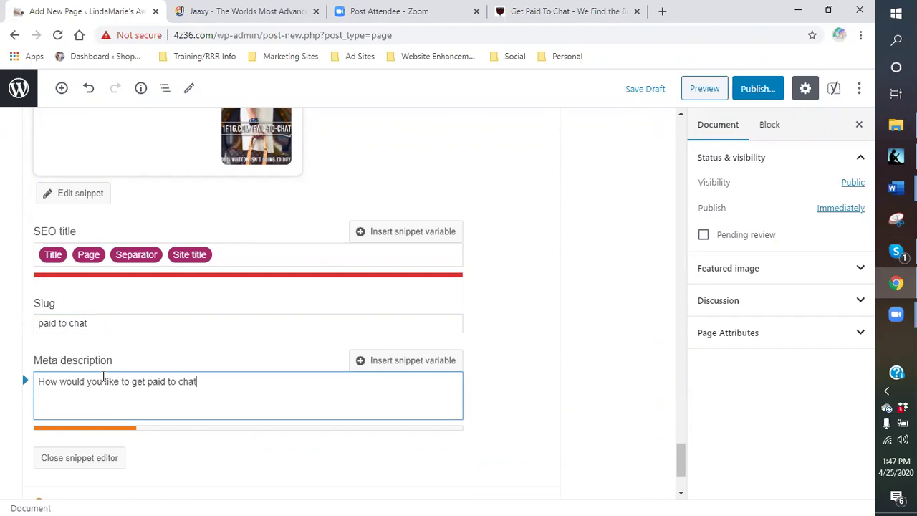
{"action": "type", "text": "? We all"}
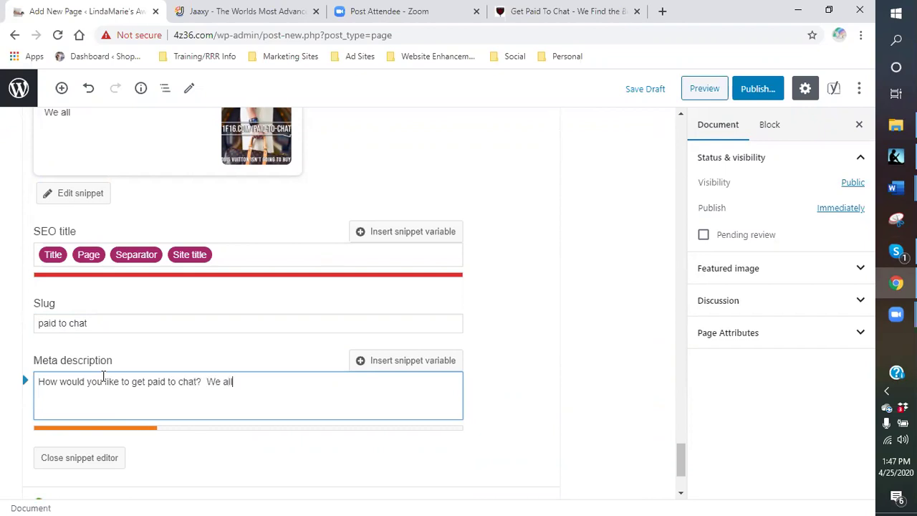
{"action": "type", "text": " chat on av"}
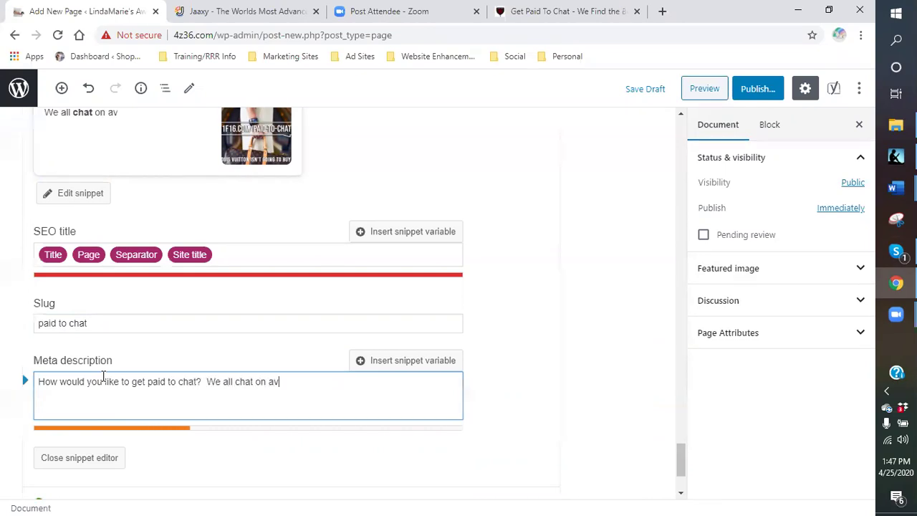
{"action": "type", "text": "erage at least 1"}
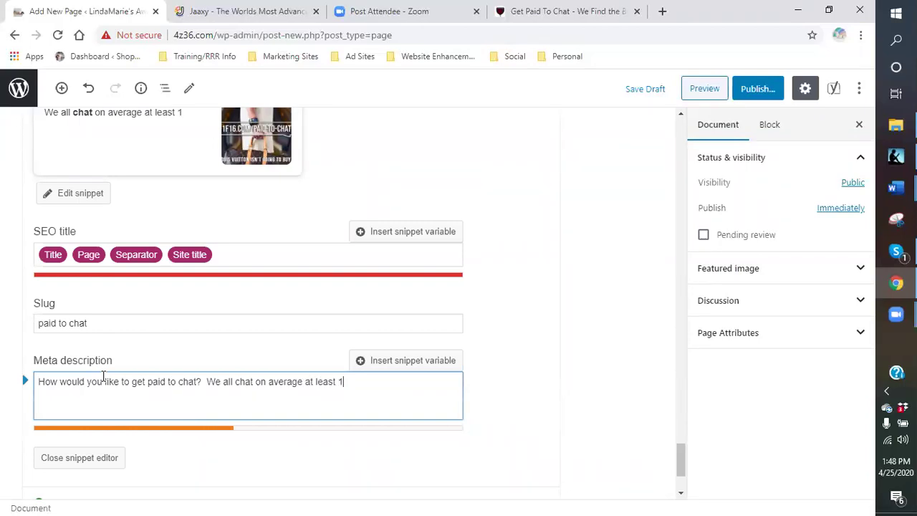
{"action": "type", "text": "0 times a day"}
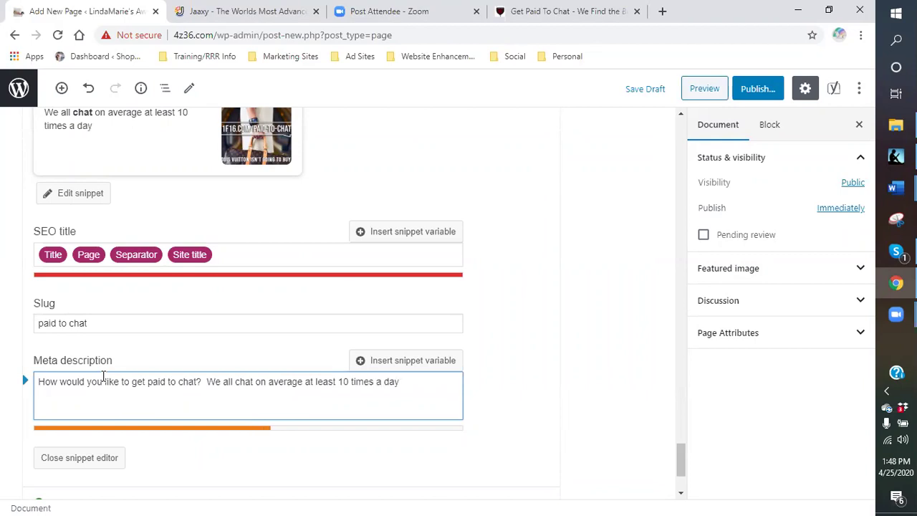
Step: Complete the meta description with "Here is a new platform that will actually pay you to chat." and close the snippet editor
{"action": "type", "text": ".  Here is a new plat"}
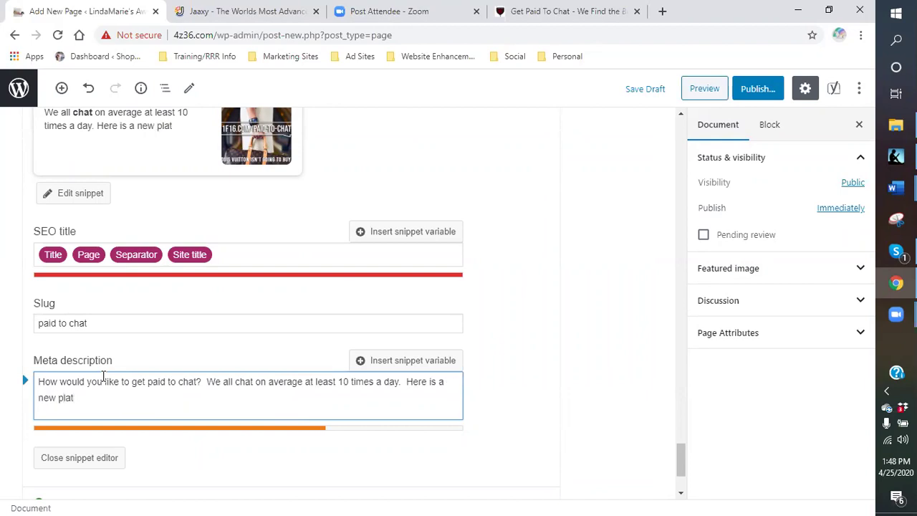
{"action": "type", "text": "form that will a"}
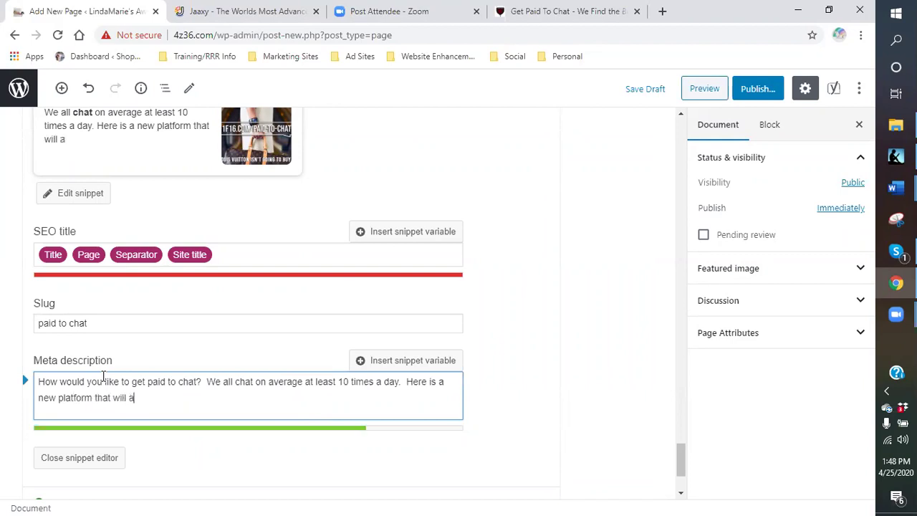
{"action": "type", "text": "ctually pat t"}
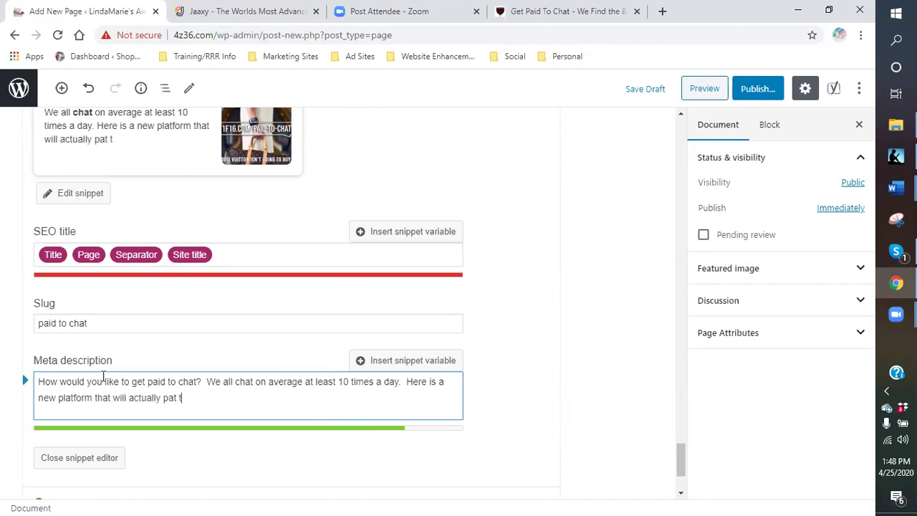
{"action": "key", "text": "BackSpace"}
{"action": "key", "text": "BackSpace"}
{"action": "key", "text": "BackSpace"}
{"action": "type", "text": "y you to chat."}
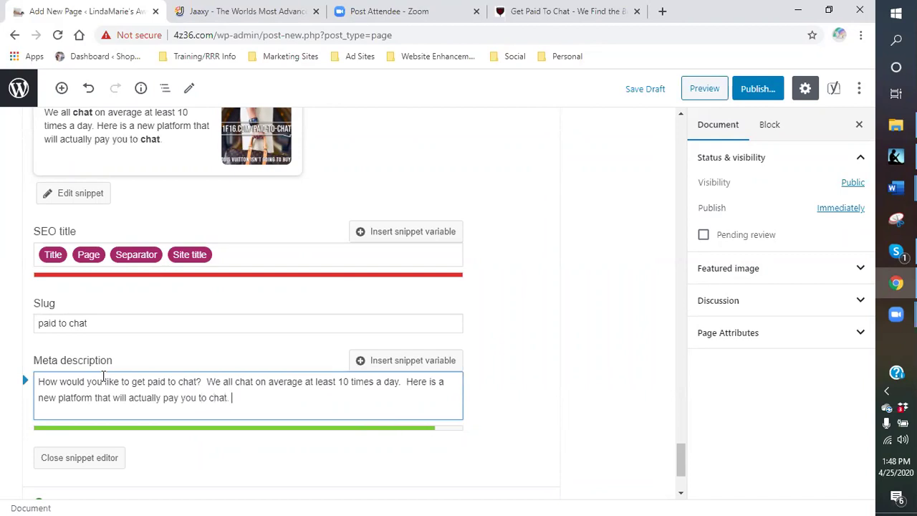
{"action": "scroll", "coordinate": [208, 365], "scroll_direction": "down", "scroll_amount": 1}
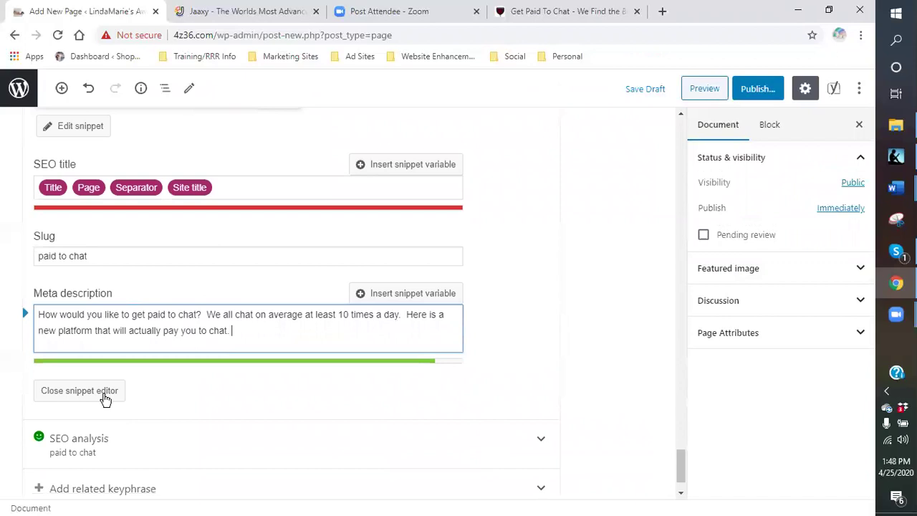
{"action": "left_click", "coordinate": [102, 392]}
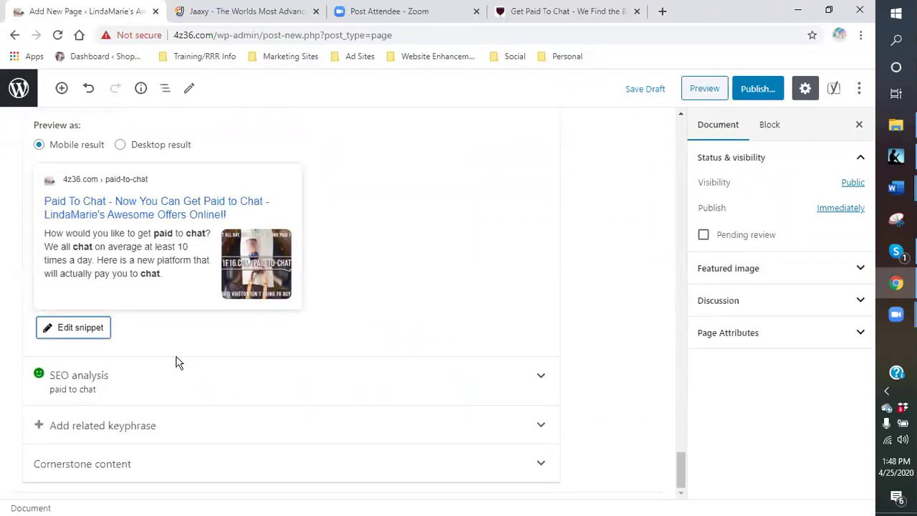
Step: Expand the SEO analysis for the keyphrase and examine its problems and good results
{"action": "left_click", "coordinate": [184, 371]}
{"action": "scroll", "coordinate": [413, 326], "scroll_direction": "down", "scroll_amount": 3}
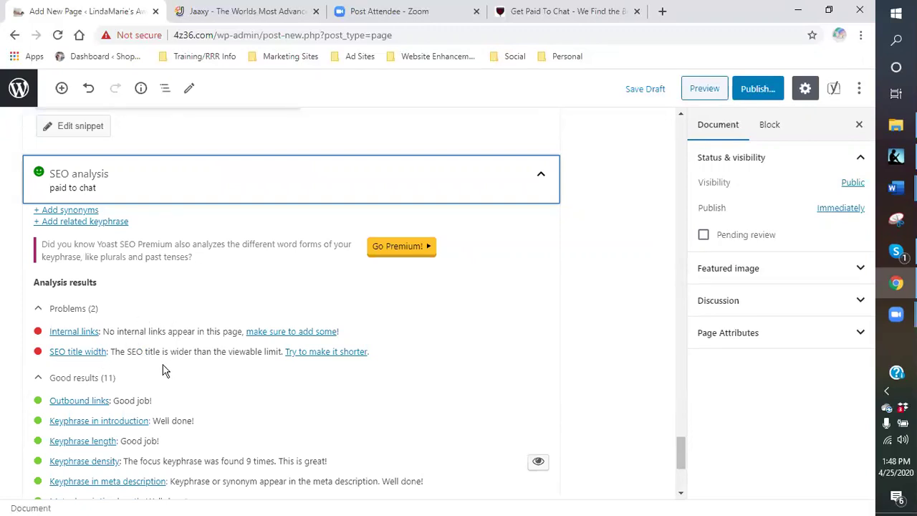
{"action": "scroll", "coordinate": [159, 368], "scroll_direction": "up", "scroll_amount": 1}
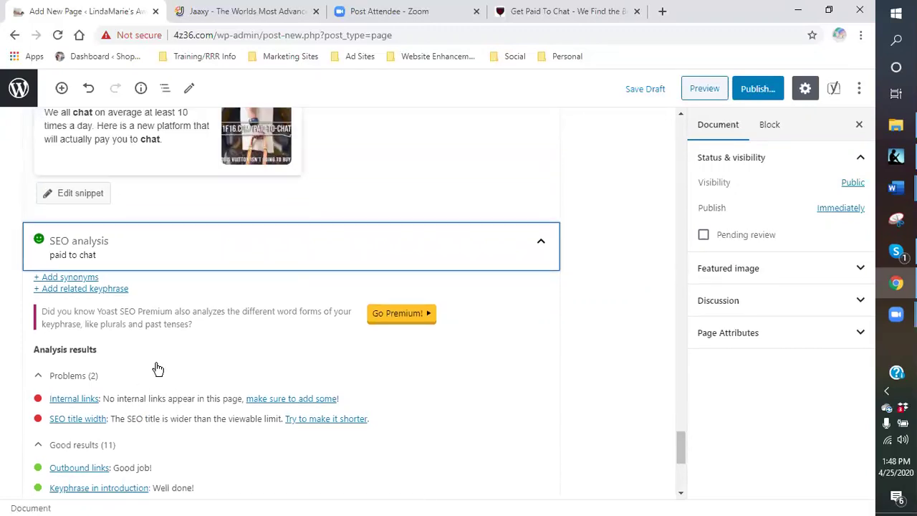
{"action": "scroll", "coordinate": [156, 369], "scroll_direction": "up", "scroll_amount": 2}
{"action": "scroll", "coordinate": [149, 366], "scroll_direction": "up", "scroll_amount": 3}
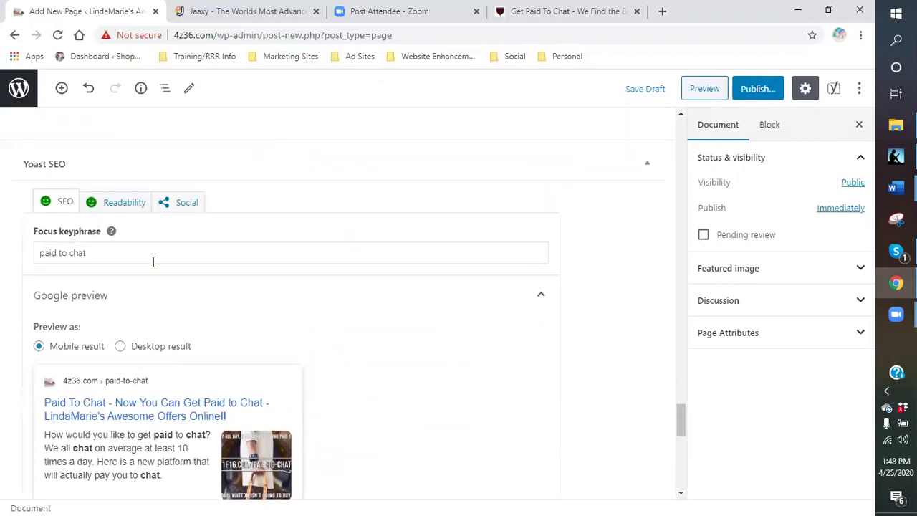
{"action": "scroll", "coordinate": [323, 305], "scroll_direction": "down", "scroll_amount": 5}
{"action": "scroll", "coordinate": [417, 271], "scroll_direction": "down", "scroll_amount": 4}
Step: Remove the image block showing the 1F16.com/paid-to-chat address above the Step 1 heading
{"action": "scroll", "coordinate": [461, 290], "scroll_direction": "up", "scroll_amount": 20}
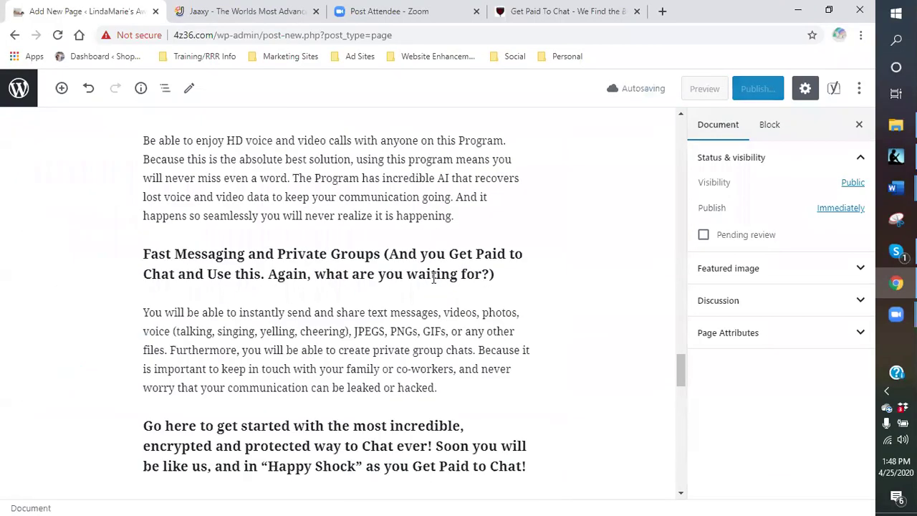
{"action": "scroll", "coordinate": [433, 278], "scroll_direction": "up", "scroll_amount": 15}
{"action": "scroll", "coordinate": [352, 263], "scroll_direction": "up", "scroll_amount": 12}
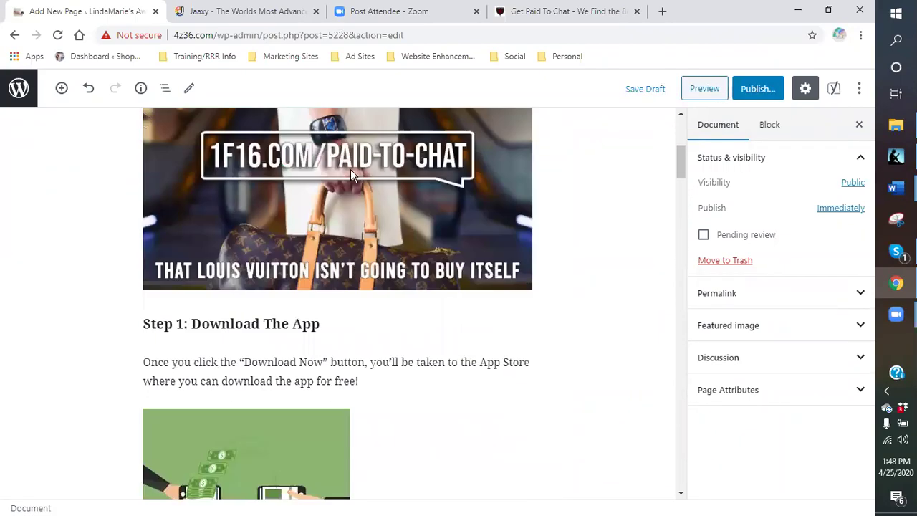
{"action": "scroll", "coordinate": [397, 194], "scroll_direction": "up", "scroll_amount": 3}
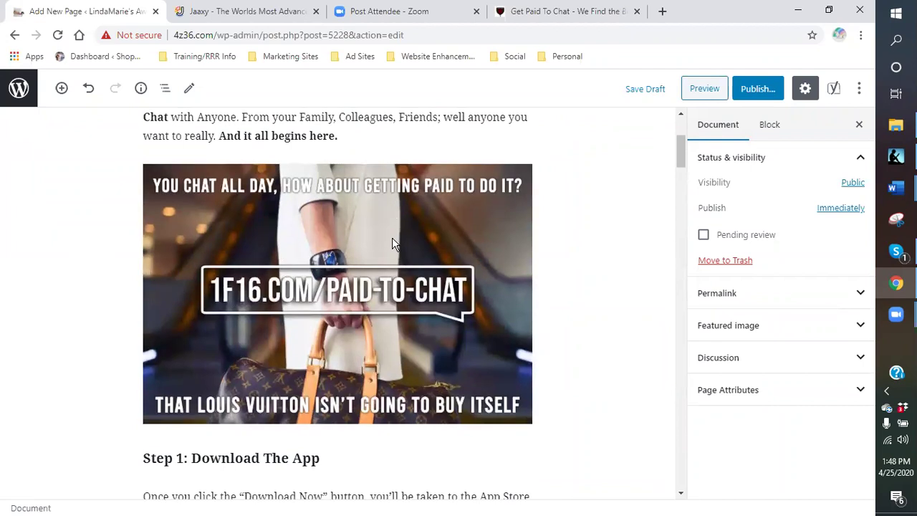
{"action": "left_click", "coordinate": [392, 238]}
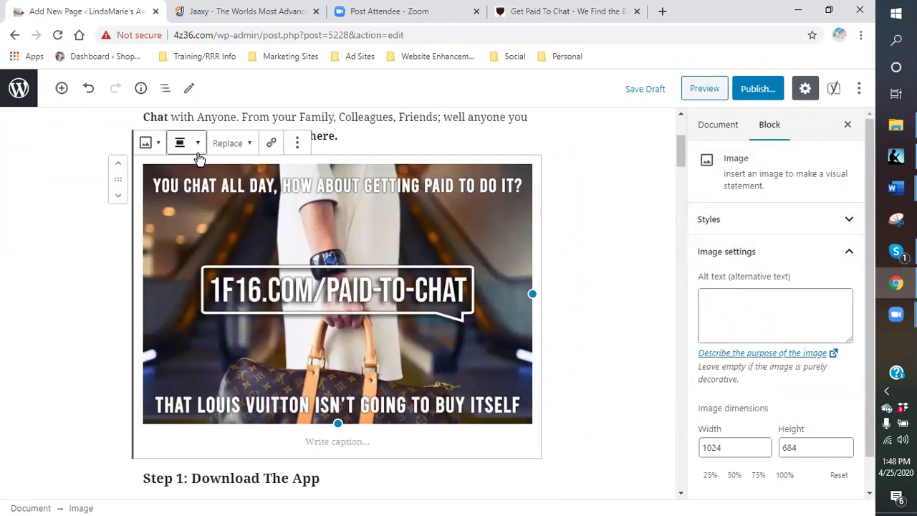
{"action": "left_click", "coordinate": [296, 143]}
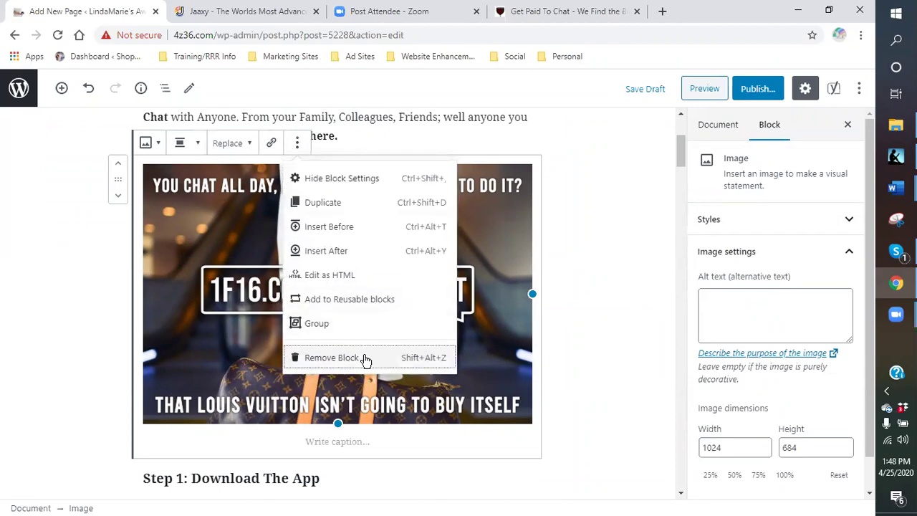
{"action": "left_click", "coordinate": [369, 357]}
Step: Review the rest of the page content from the Step 2 section to the closing paragraph
{"action": "scroll", "coordinate": [552, 291], "scroll_direction": "down", "scroll_amount": 2}
{"action": "scroll", "coordinate": [559, 287], "scroll_direction": "down", "scroll_amount": 15}
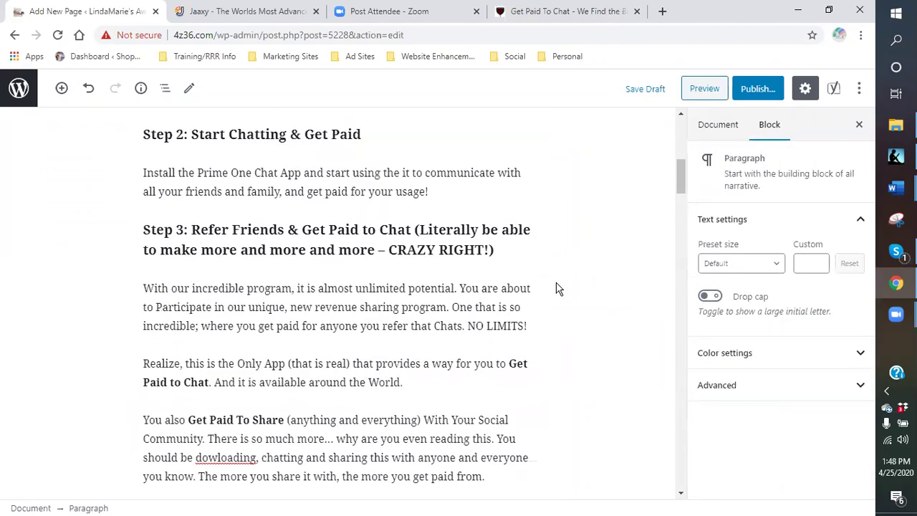
{"action": "scroll", "coordinate": [553, 287], "scroll_direction": "down", "scroll_amount": 15}
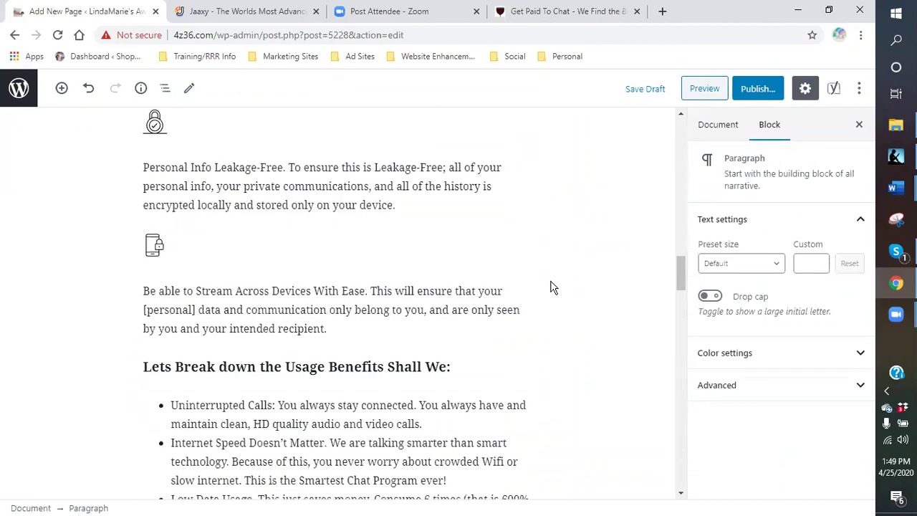
{"action": "scroll", "coordinate": [549, 286], "scroll_direction": "down", "scroll_amount": 4}
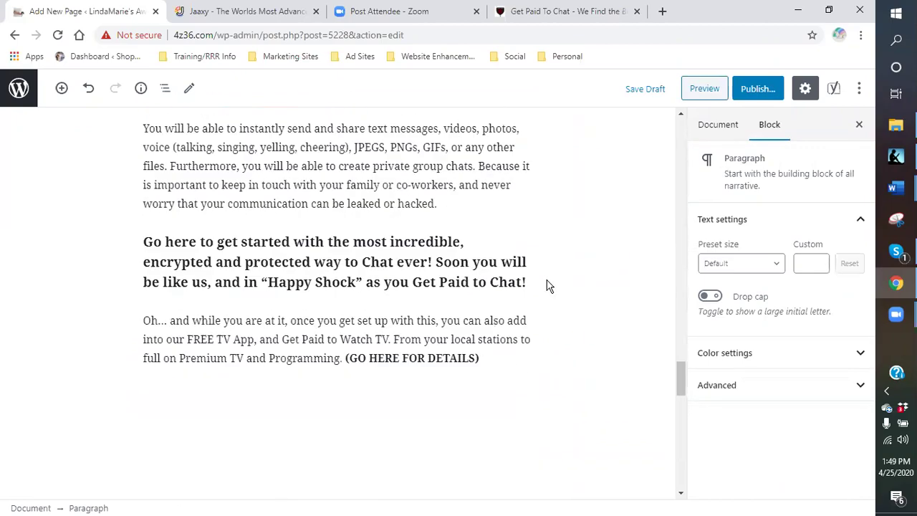
{"action": "scroll", "coordinate": [546, 280], "scroll_direction": "up", "scroll_amount": 15}
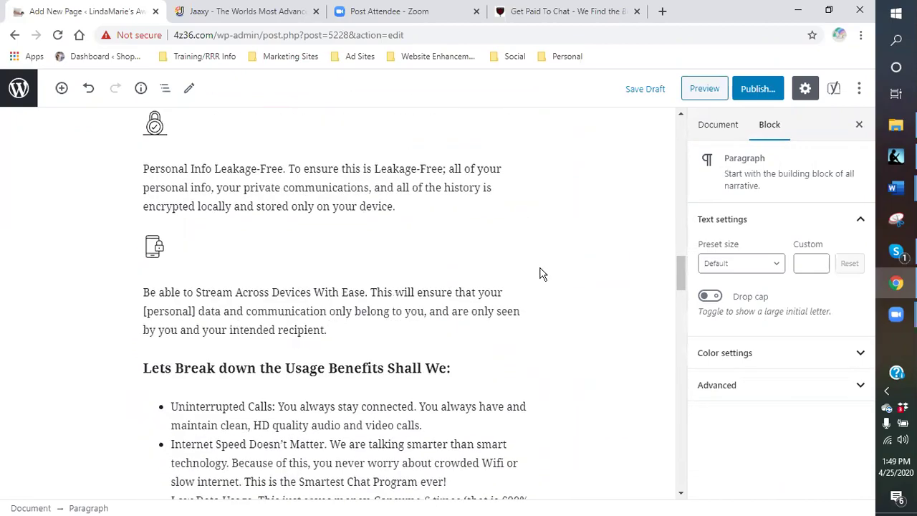
Step: Correct the misspelled word to "downloading" in the "Get Paid To Share" paragraph under Step 3
{"action": "scroll", "coordinate": [543, 274], "scroll_direction": "up", "scroll_amount": 12}
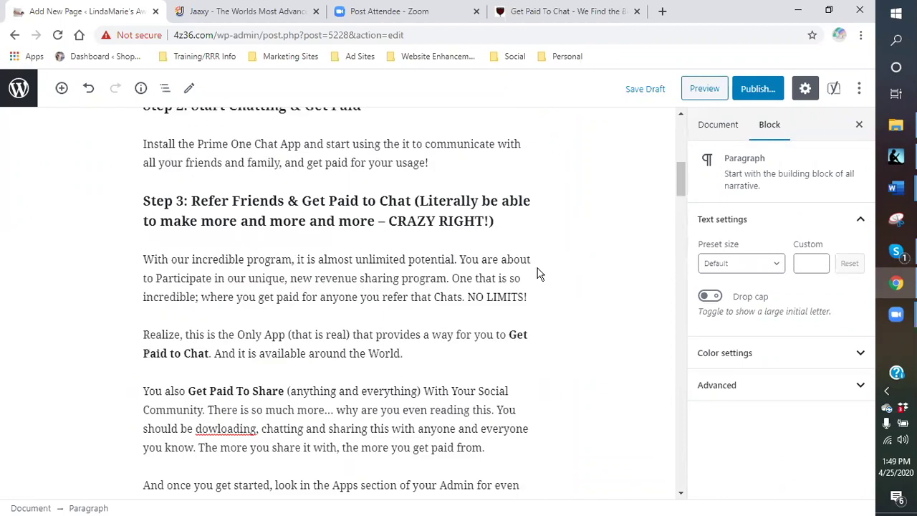
{"action": "left_click", "coordinate": [219, 430]}
{"action": "type", "text": "n"}
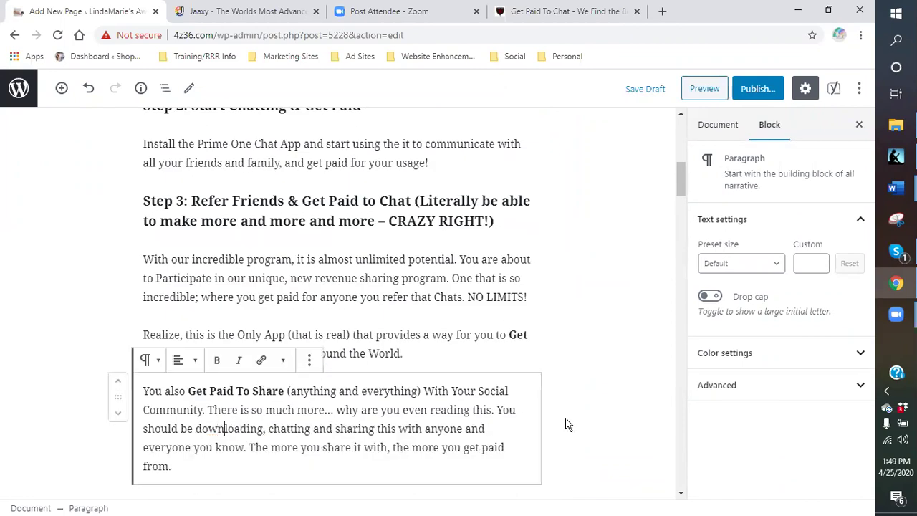
{"action": "left_click", "coordinate": [563, 353]}
Step: Publish the Paid To Chat page and save it once more with an update
{"action": "scroll", "coordinate": [563, 354], "scroll_direction": "up", "scroll_amount": 2}
{"action": "scroll", "coordinate": [563, 354], "scroll_direction": "up", "scroll_amount": 5}
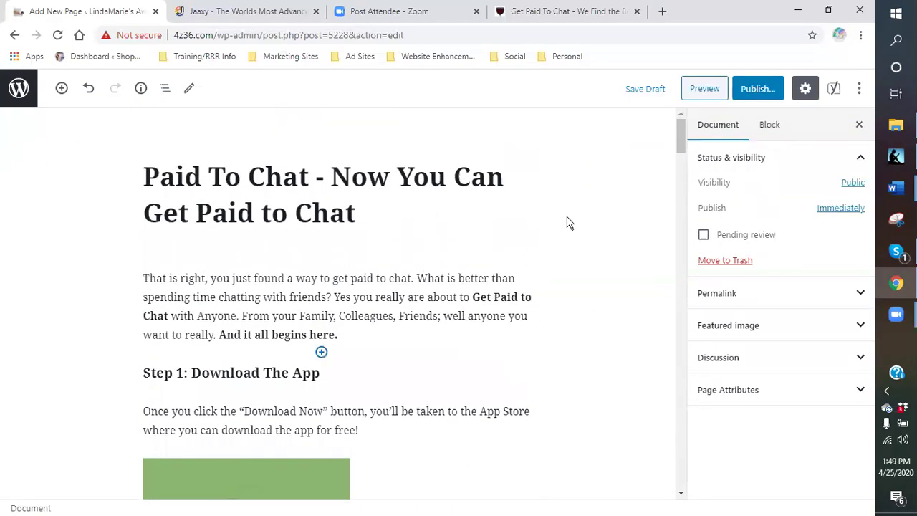
{"action": "left_click", "coordinate": [758, 89]}
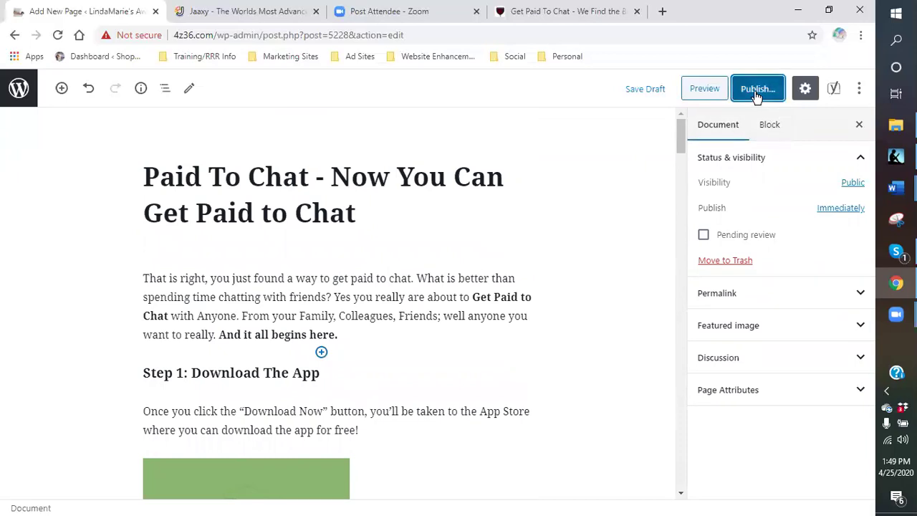
{"action": "left_click", "coordinate": [791, 90]}
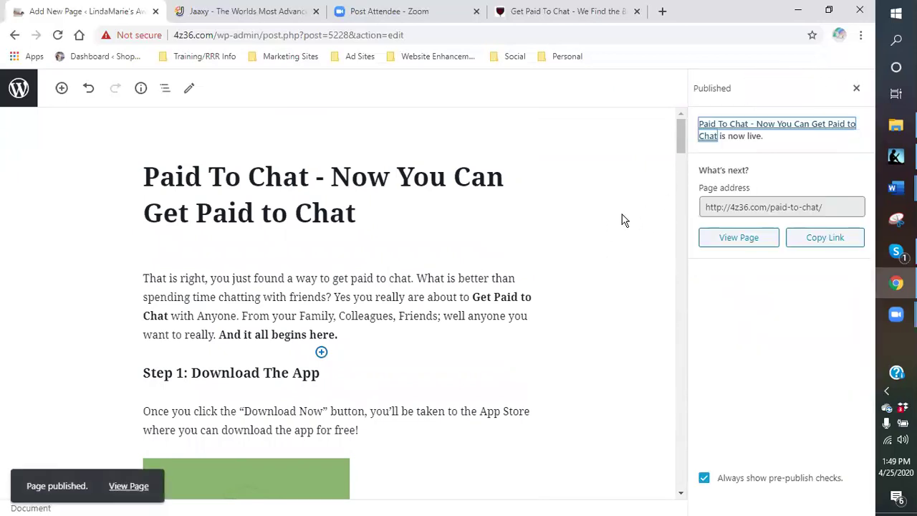
{"action": "left_click", "coordinate": [856, 88]}
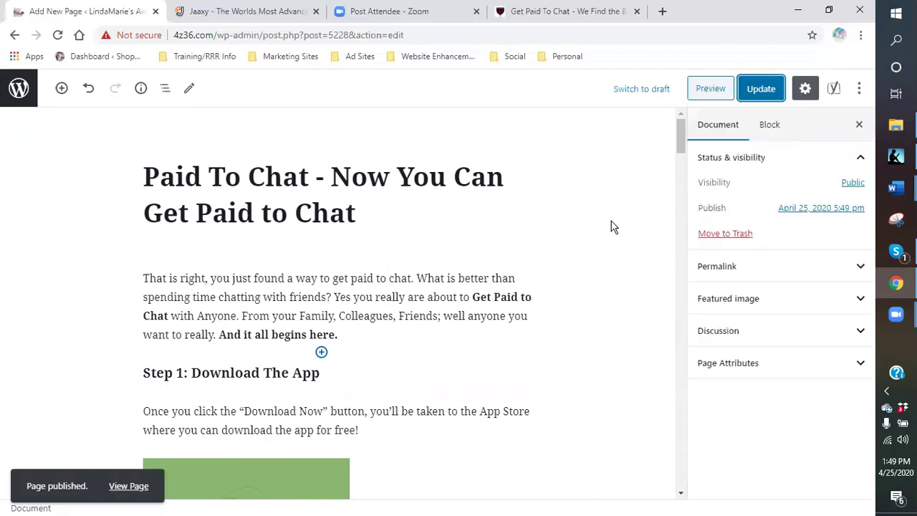
{"action": "left_click", "coordinate": [759, 91]}
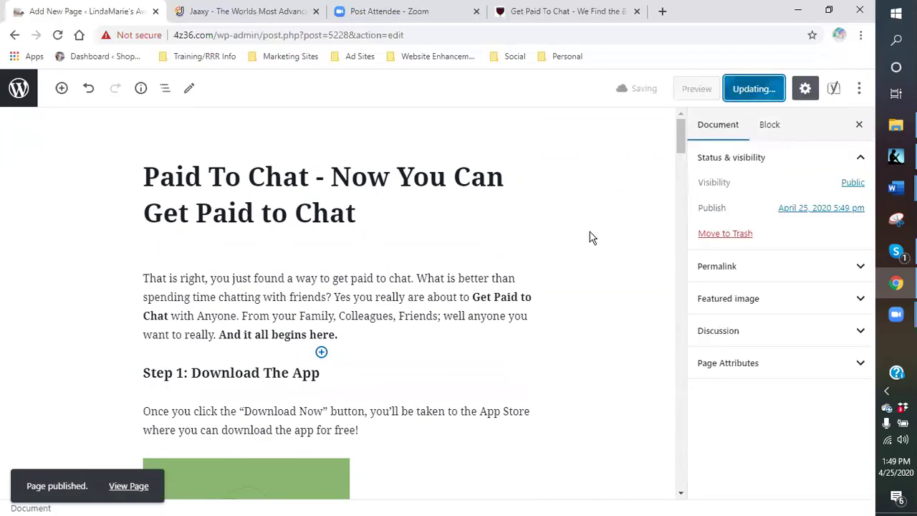
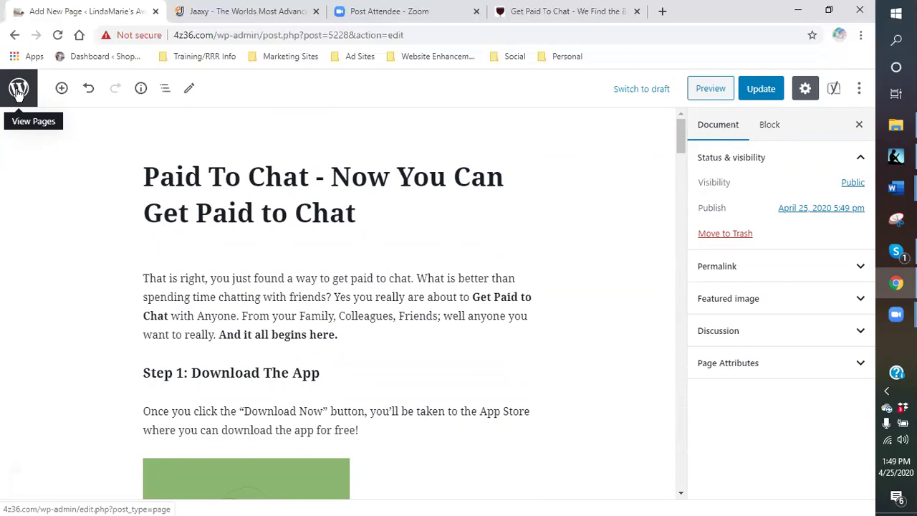
Step: Leave the Paid To Chat editor for the list of pages and create a new page
{"action": "left_click", "coordinate": [18, 93]}
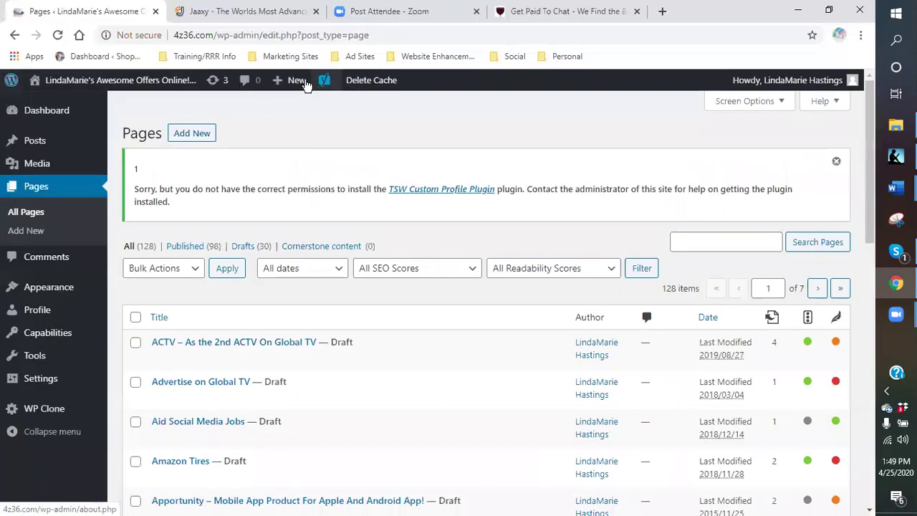
{"action": "mouse_move", "coordinate": [305, 97]}
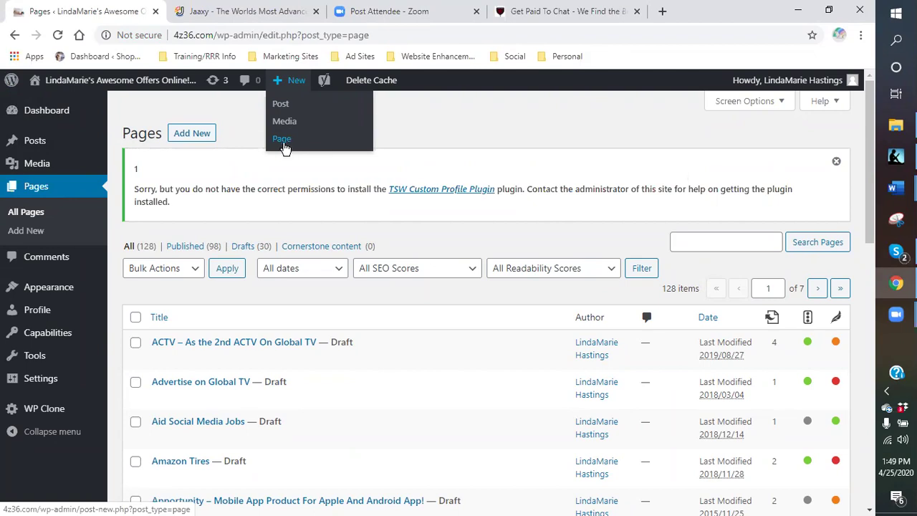
{"action": "left_click", "coordinate": [283, 140]}
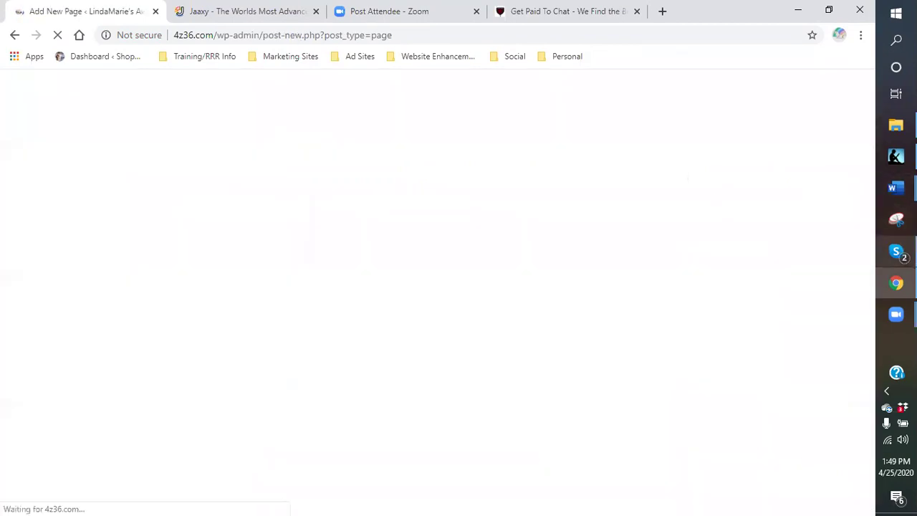
Step: Switch to Skype and open the 1f16.com/tippingcircle link from the Student Classroom chat, showing the "TippingCircle is Here" article
{"action": "left_click", "coordinate": [895, 252]}
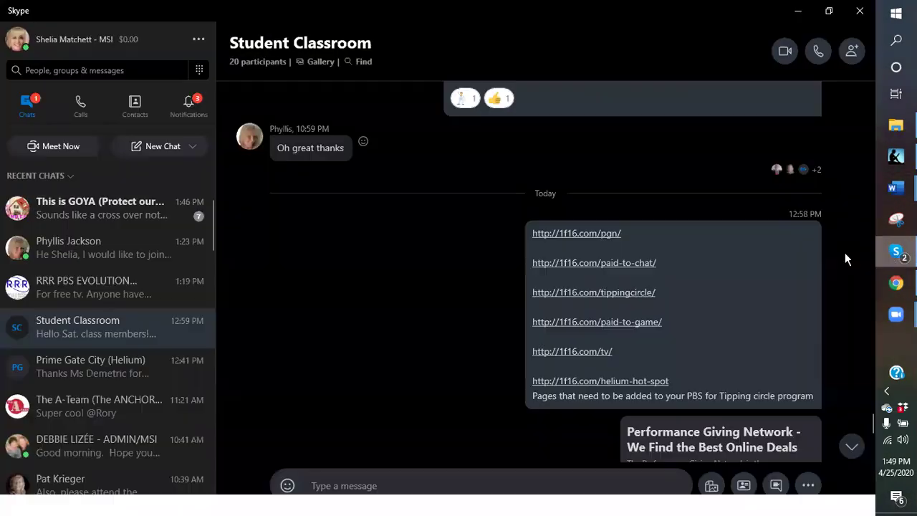
{"action": "left_click", "coordinate": [601, 299]}
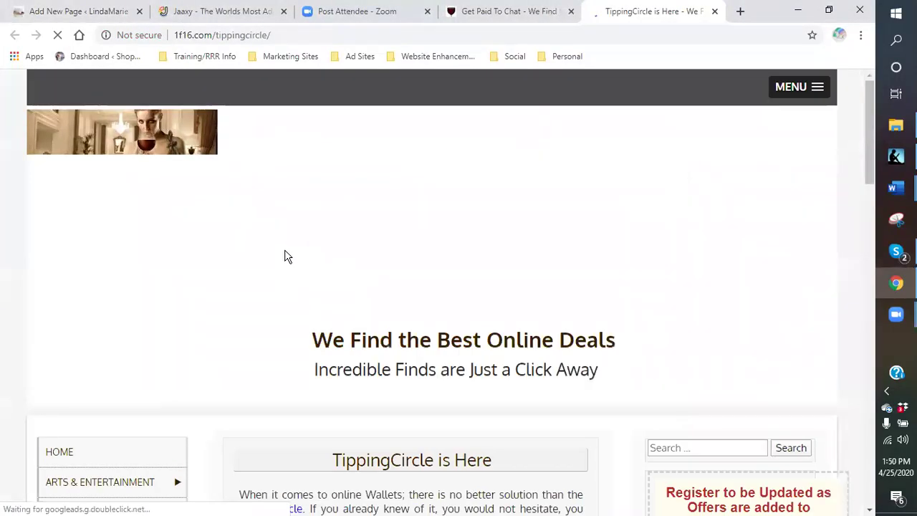
{"action": "scroll", "coordinate": [266, 242], "scroll_direction": "down", "scroll_amount": 4}
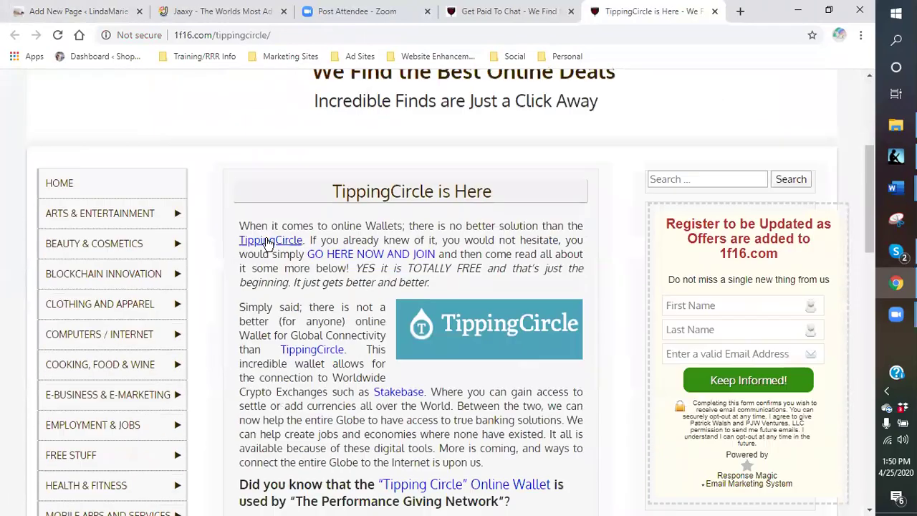
{"action": "scroll", "coordinate": [265, 236], "scroll_direction": "down", "scroll_amount": 1}
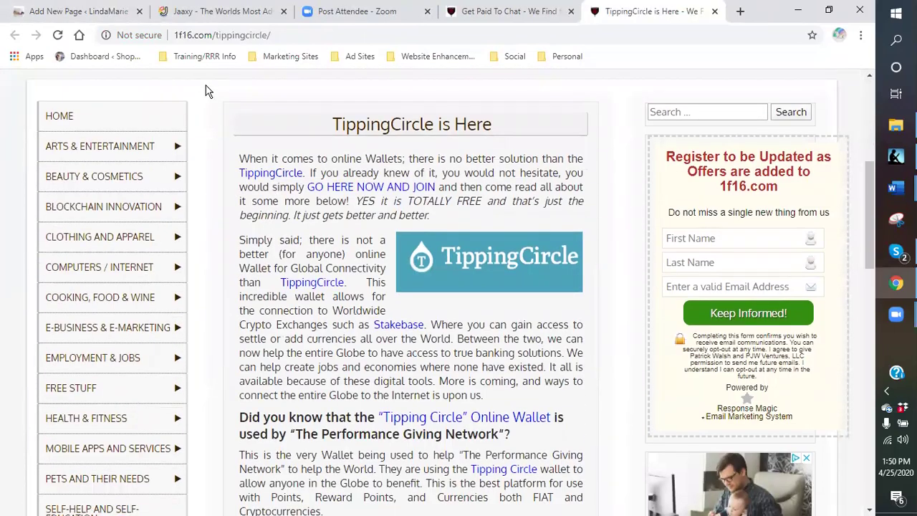
Step: Return to the new WordPress page and title it "Tipping Circle - An Innovative Change"
{"action": "left_click", "coordinate": [100, 14]}
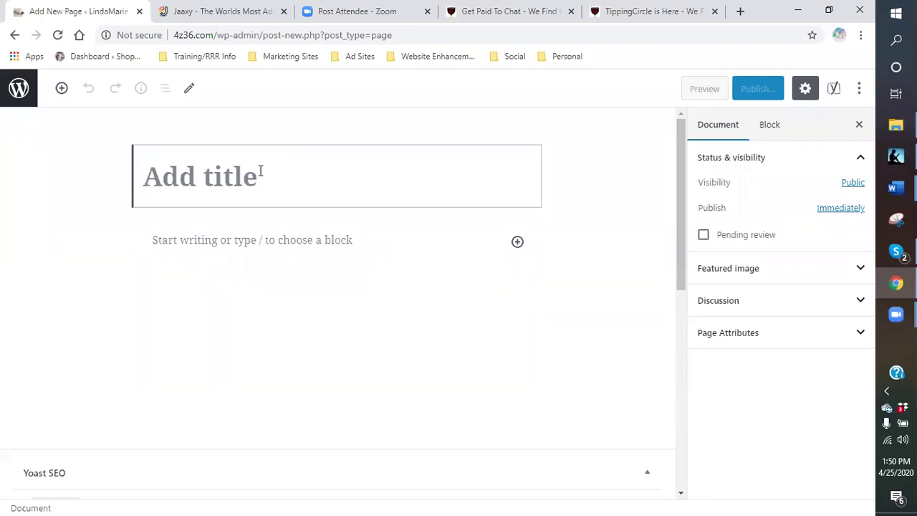
{"action": "type", "text": "Tipping CIr"}
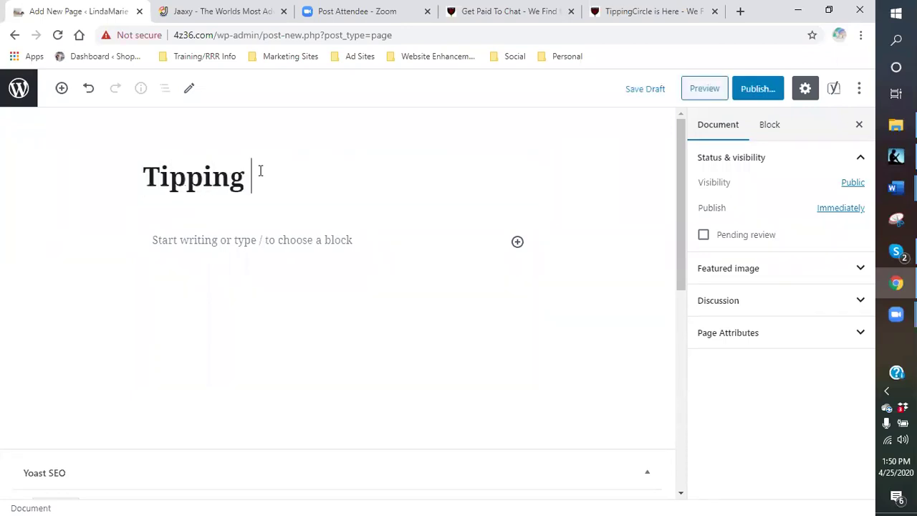
{"action": "key", "text": "BackSpace"}
{"action": "key", "text": "BackSpace"}
{"action": "type", "text": "icl"}
{"action": "key", "text": "BackSpace"}
{"action": "key", "text": "BackSpace"}
{"action": "type", "text": "rle"}
{"action": "key", "text": "BackSpace"}
{"action": "type", "text": "ce - th"}
{"action": "key", "text": "BackSpace"}
{"action": "key", "text": "BackSpace"}
{"action": "type", "text": "The New"}
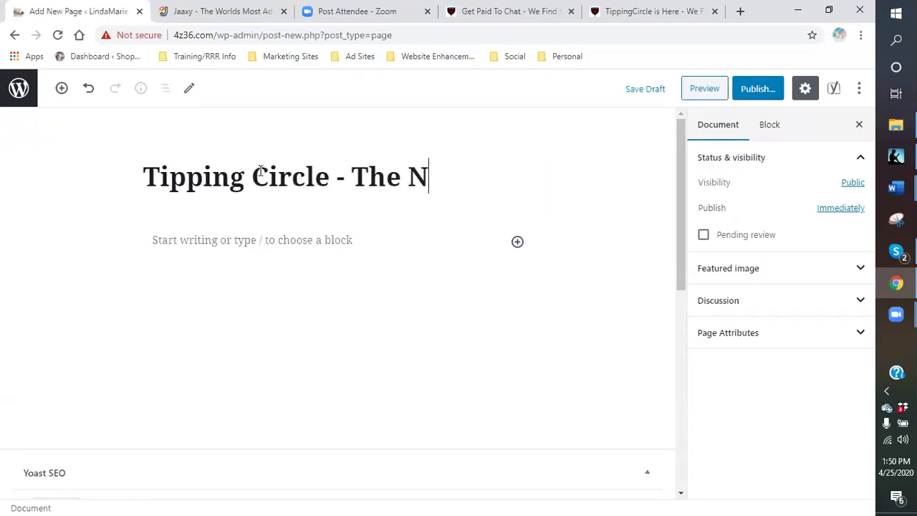
{"action": "key", "text": "BackSpace"}
{"action": "key", "text": "BackSpace"}
{"action": "key", "text": "BackSpace"}
{"action": "key", "text": "BackSpace"}
{"action": "key", "text": "BackSpace"}
{"action": "key", "text": "BackSpace"}
{"action": "key", "text": "BackSpace"}
{"action": "type", "text": "A new"}
{"action": "key", "text": "BackSpace"}
{"action": "key", "text": "BackSpace"}
{"action": "key", "text": "BackSpace"}
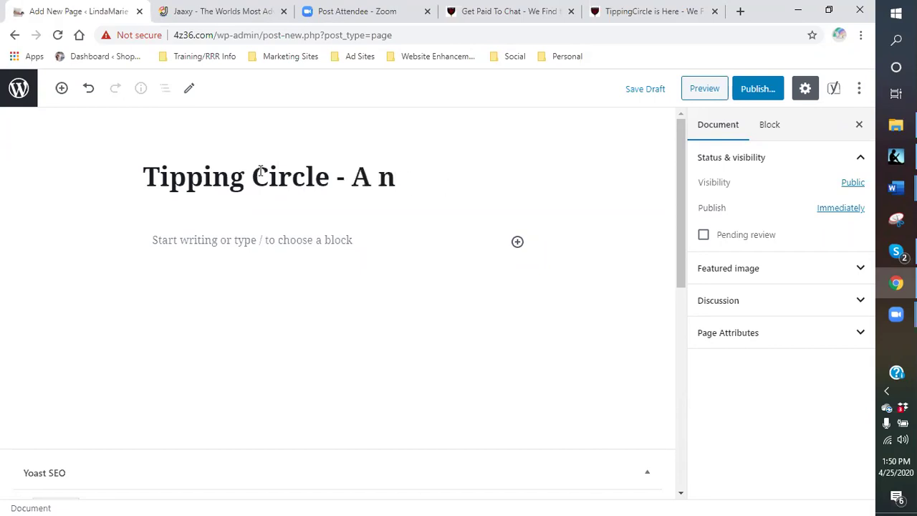
{"action": "type", "text": "New"}
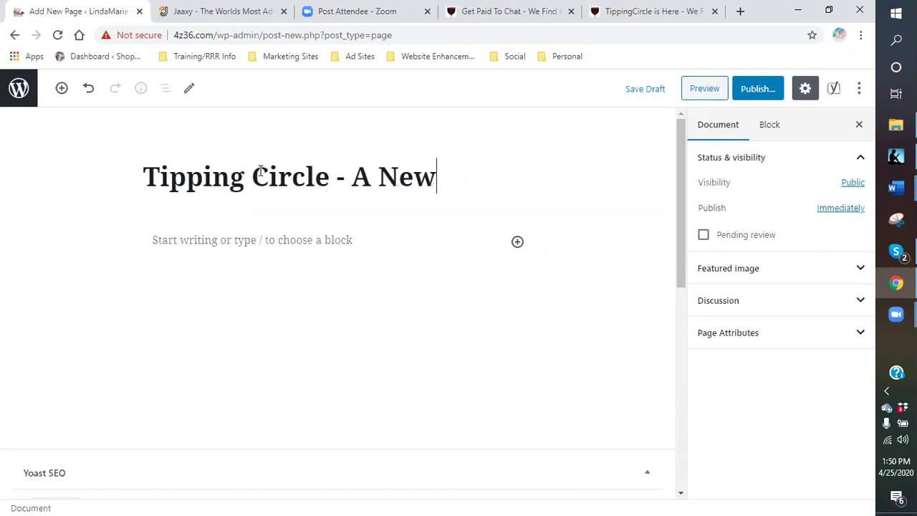
{"action": "key", "text": "BackSpace"}
{"action": "key", "text": "BackSpace"}
{"action": "key", "text": "BackSpace"}
{"action": "key", "text": "BackSpace"}
{"action": "type", "text": "N I"}
{"action": "key", "text": "BackSpace"}
{"action": "key", "text": "BackSpace"}
{"action": "key", "text": "BackSpace"}
{"action": "type", "text": "n "}
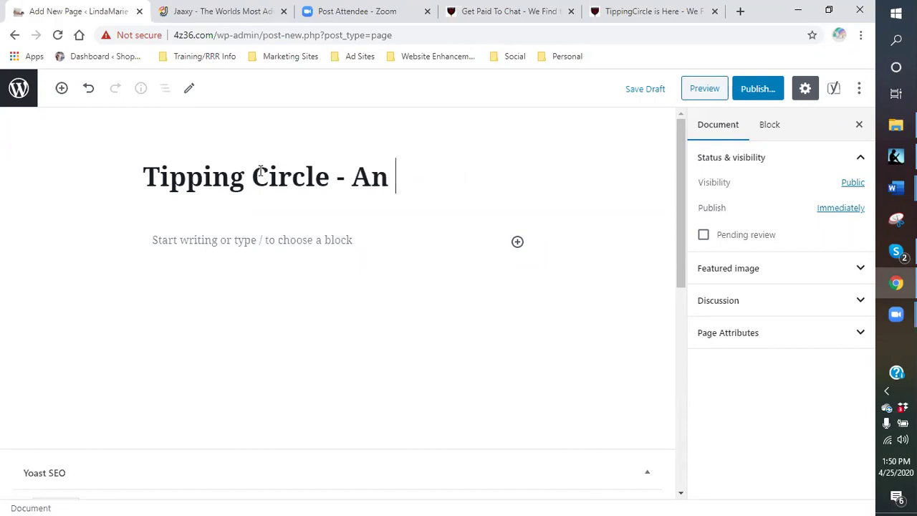
{"action": "type", "text": "Innovati"}
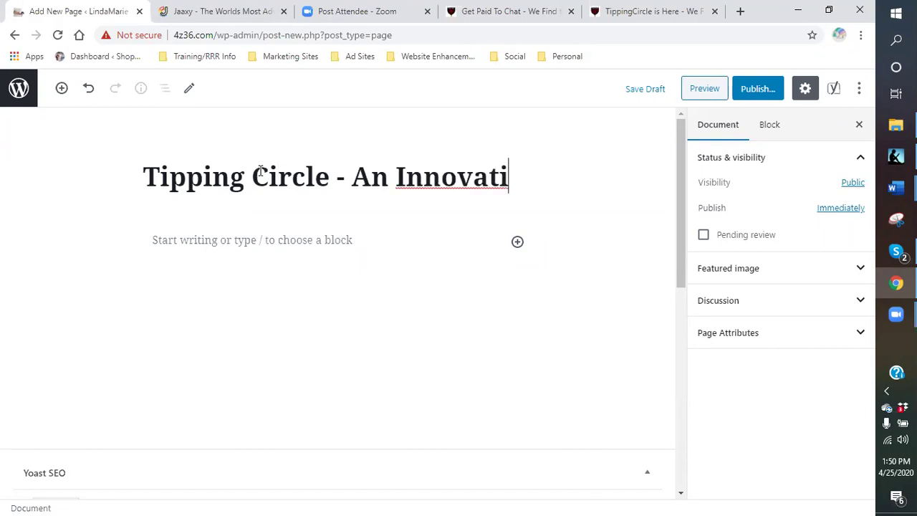
{"action": "type", "text": "ve Change"}
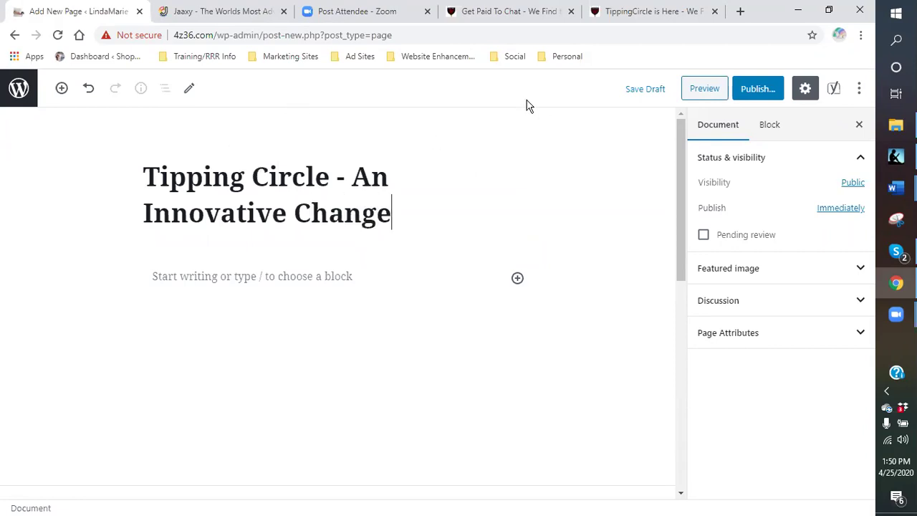
Step: Copy the whole TippingCircle article on 1f16.com, from "When it comes to online Wallets" through the BONUS line about FREE TV
{"action": "left_click", "coordinate": [638, 11]}
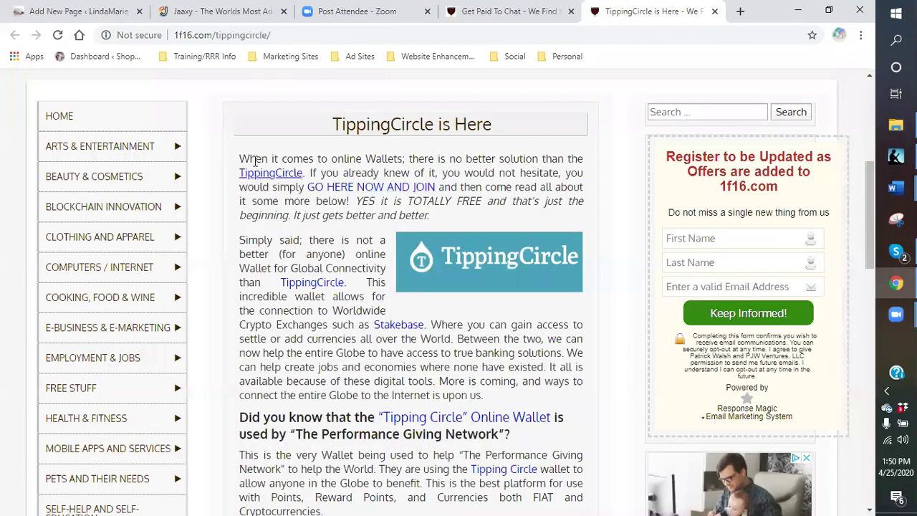
{"action": "left_click_drag", "start_coordinate": [241, 156], "coordinate": [582, 244]}
{"action": "scroll", "coordinate": [511, 493], "scroll_direction": "down", "scroll_amount": 2}
{"action": "scroll", "coordinate": [510, 493], "scroll_direction": "down", "scroll_amount": 7}
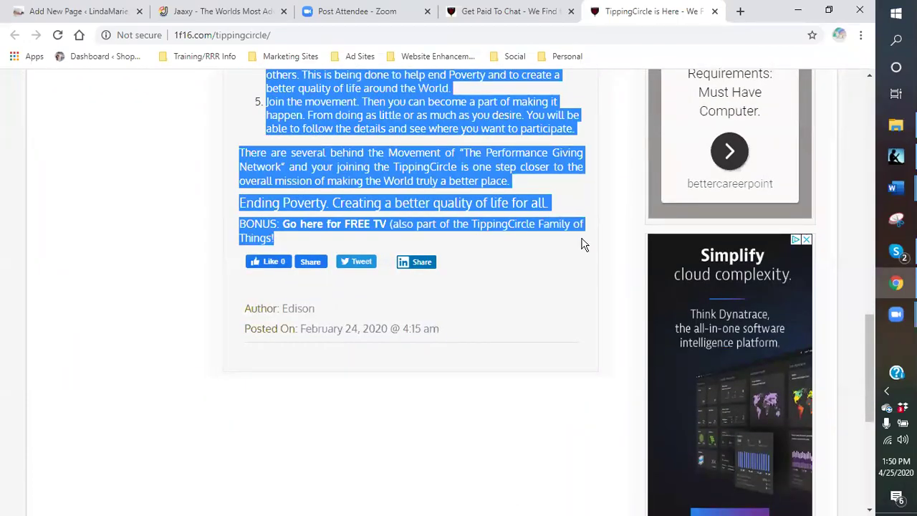
{"action": "right_click", "coordinate": [480, 205]}
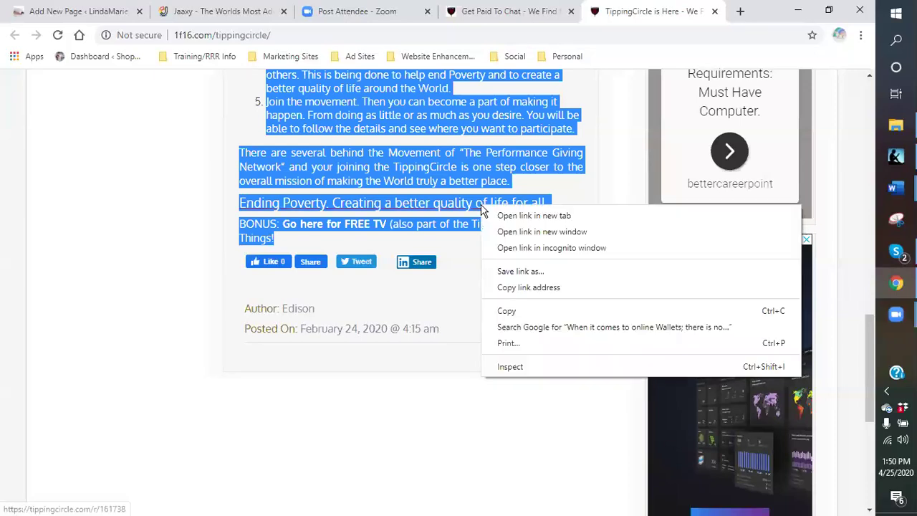
{"action": "left_click", "coordinate": [506, 312]}
Step: Paste the copied TippingCircle article with its formatting into the body of the new WordPress page
{"action": "left_click", "coordinate": [77, 11]}
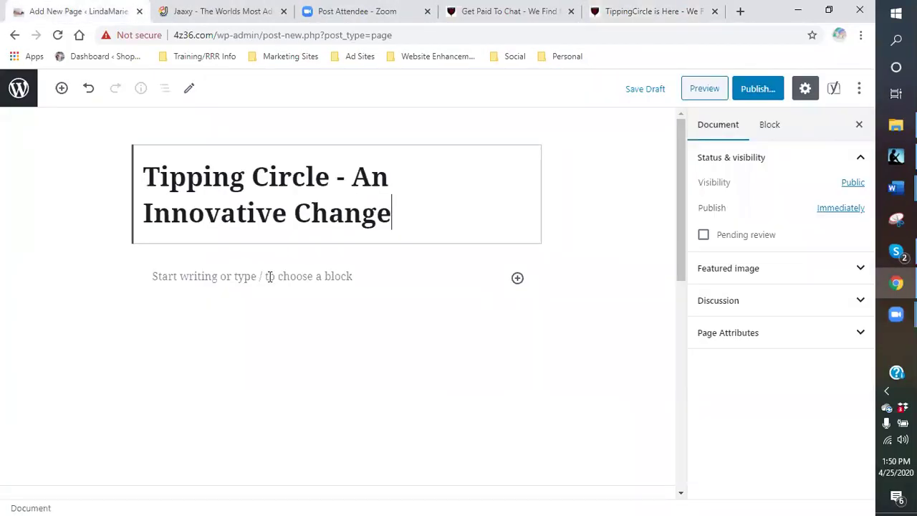
{"action": "left_click", "coordinate": [193, 279]}
{"action": "right_click", "coordinate": [190, 276]}
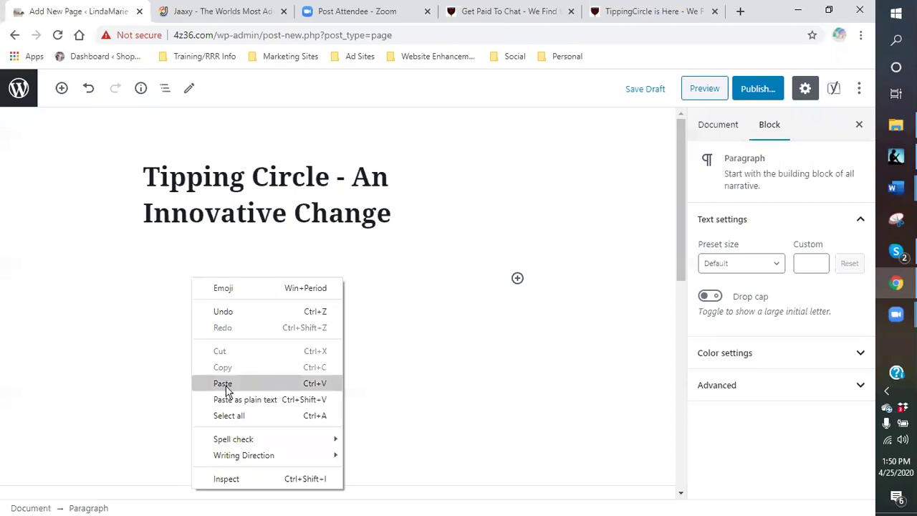
{"action": "left_click", "coordinate": [225, 383]}
{"action": "scroll", "coordinate": [299, 312], "scroll_direction": "up", "scroll_amount": 3}
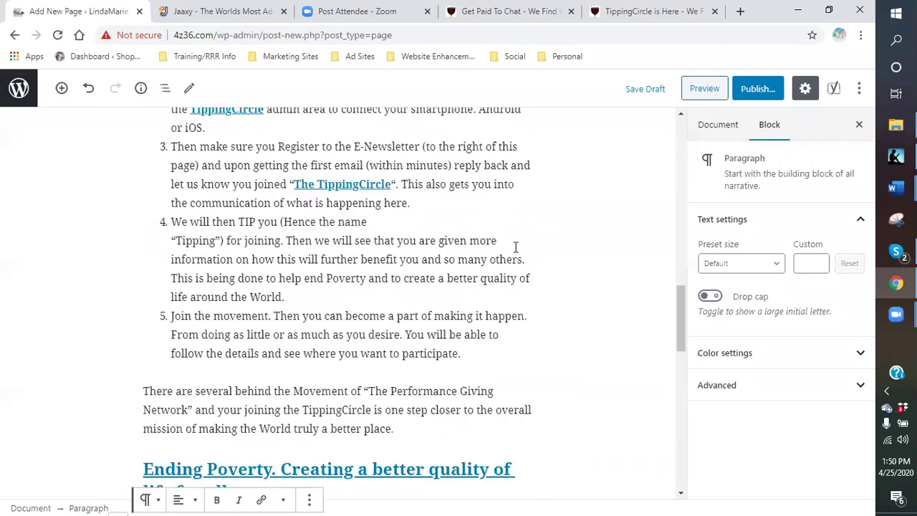
{"action": "left_click", "coordinate": [896, 252]}
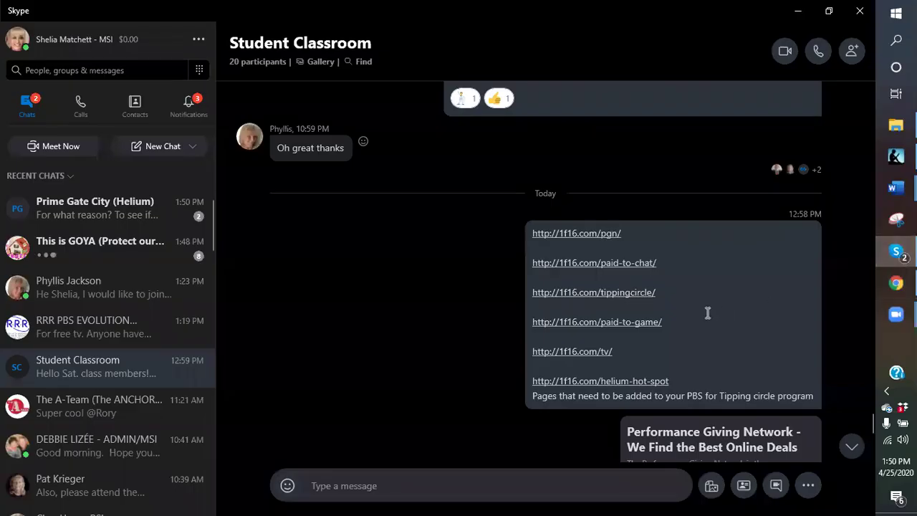
{"action": "left_click", "coordinate": [896, 252]}
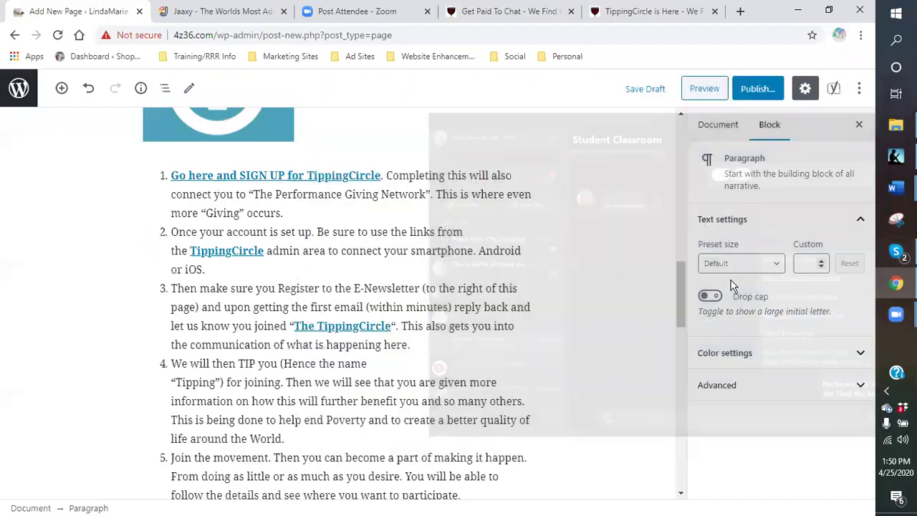
Step: Remove the links from "TippingCircle" and "GO HERE NOW AND JOIN" in the opening paragraph, keeping the text
{"action": "scroll", "coordinate": [336, 240], "scroll_direction": "up", "scroll_amount": 10}
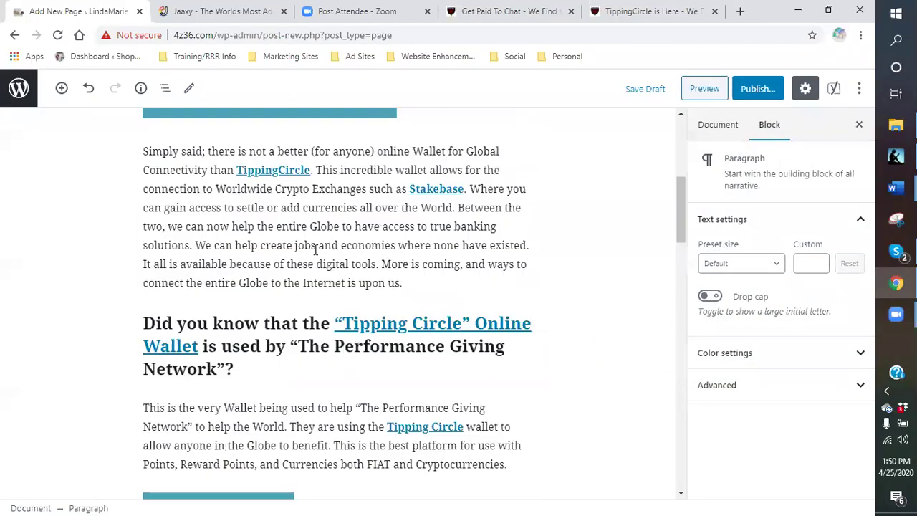
{"action": "left_click", "coordinate": [197, 300]}
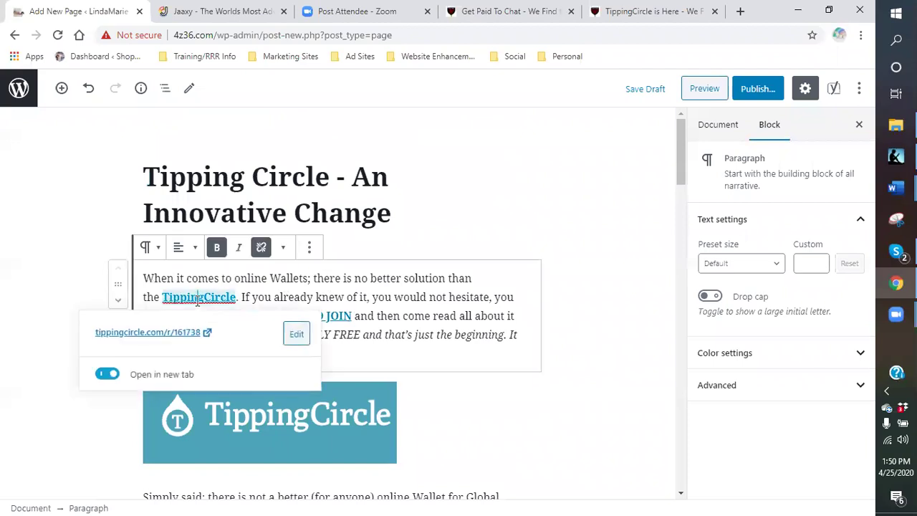
{"action": "left_click", "coordinate": [287, 315]}
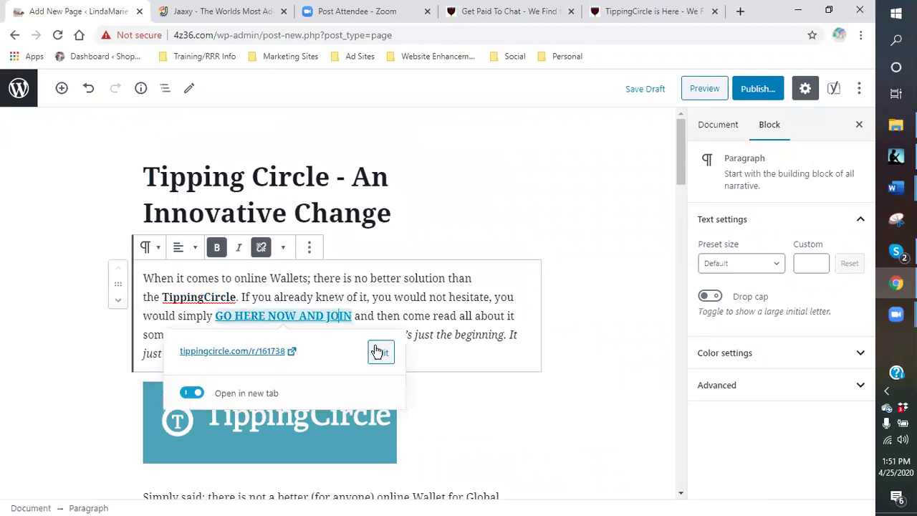
{"action": "left_click", "coordinate": [261, 247]}
{"action": "scroll", "coordinate": [324, 284], "scroll_direction": "down", "scroll_amount": 2}
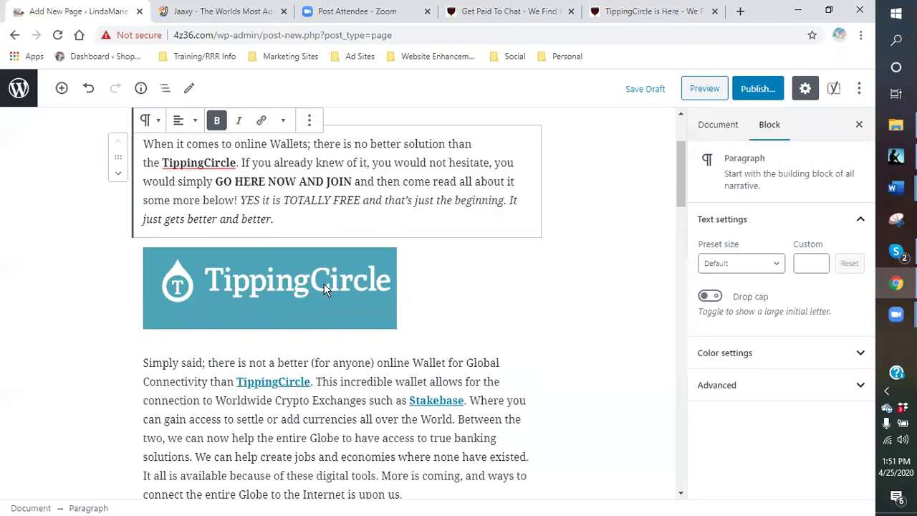
Step: Remove the links from "TippingCircle" and "Stakebase" in the "Simply said" paragraph, keeping the text
{"action": "left_click", "coordinate": [324, 284]}
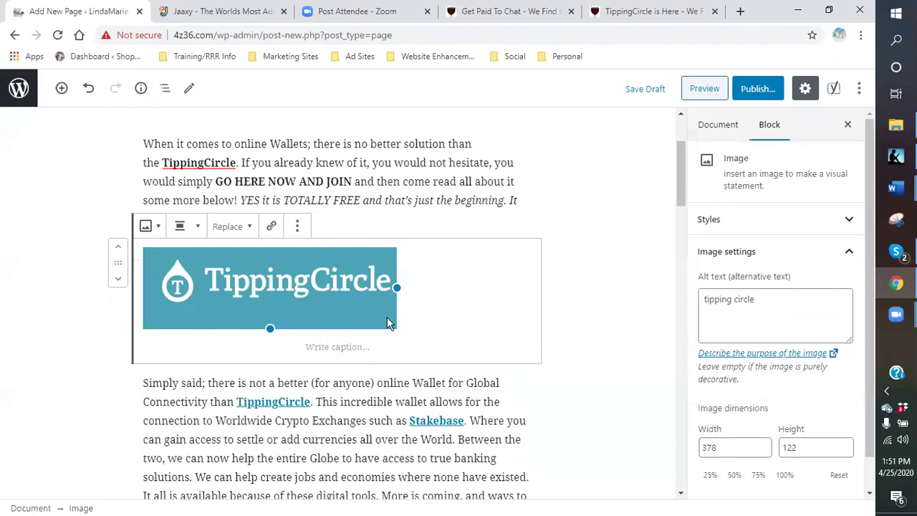
{"action": "scroll", "coordinate": [353, 265], "scroll_direction": "down", "scroll_amount": 3}
{"action": "left_click", "coordinate": [273, 200]}
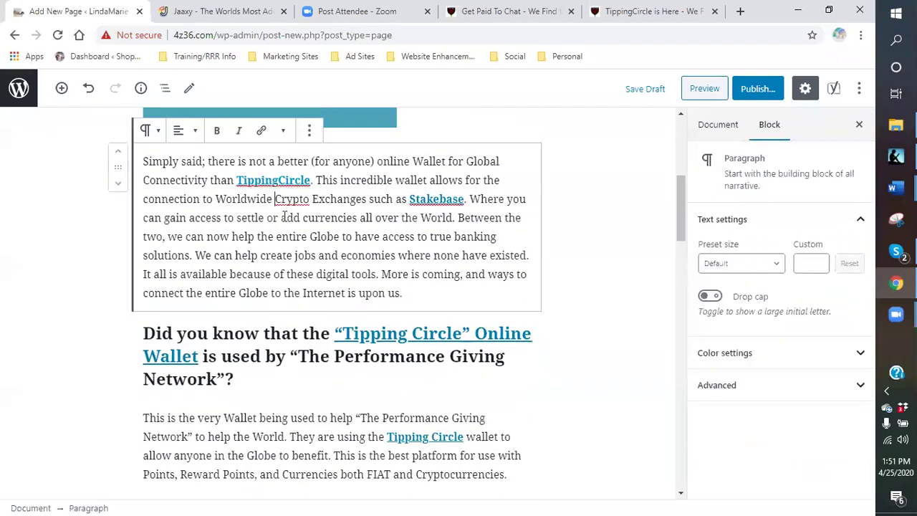
{"action": "left_click", "coordinate": [262, 130]}
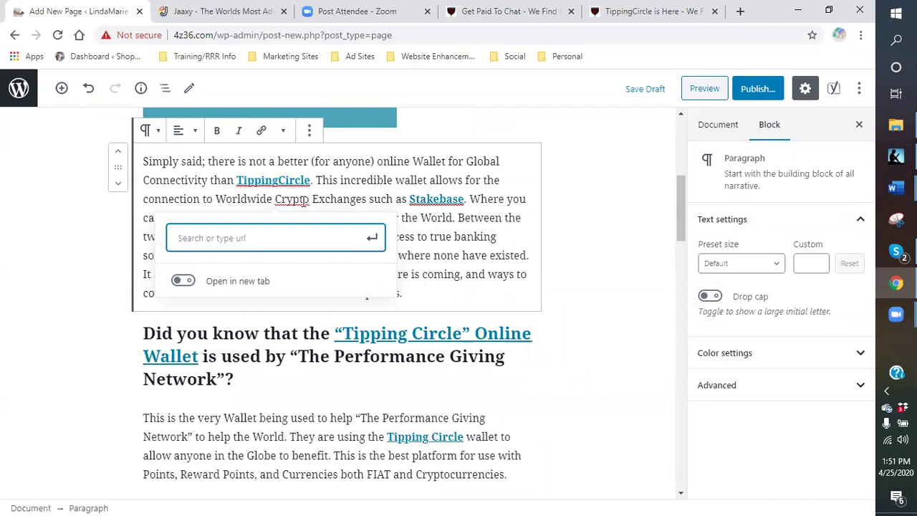
{"action": "key", "text": "ctrl+v"}
{"action": "key", "text": "Return"}
{"action": "left_click", "coordinate": [261, 131]}
{"action": "left_click", "coordinate": [426, 201]}
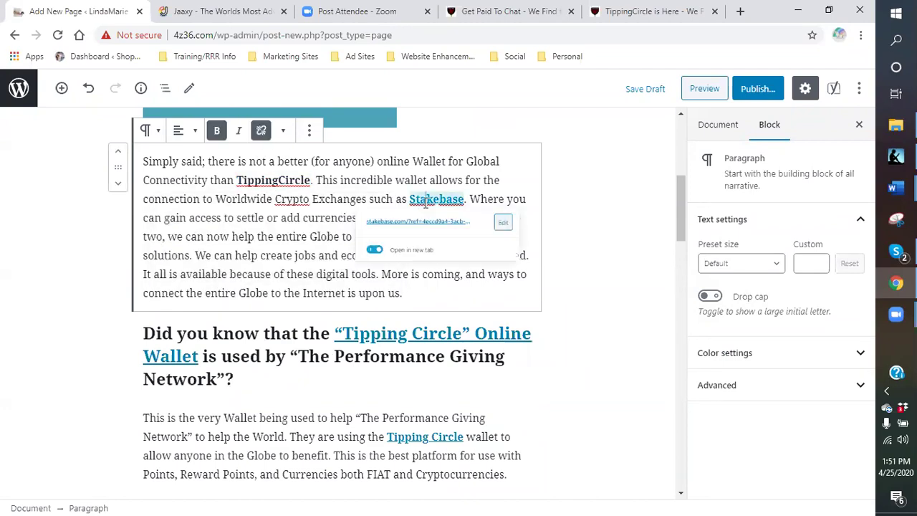
{"action": "left_click", "coordinate": [261, 130]}
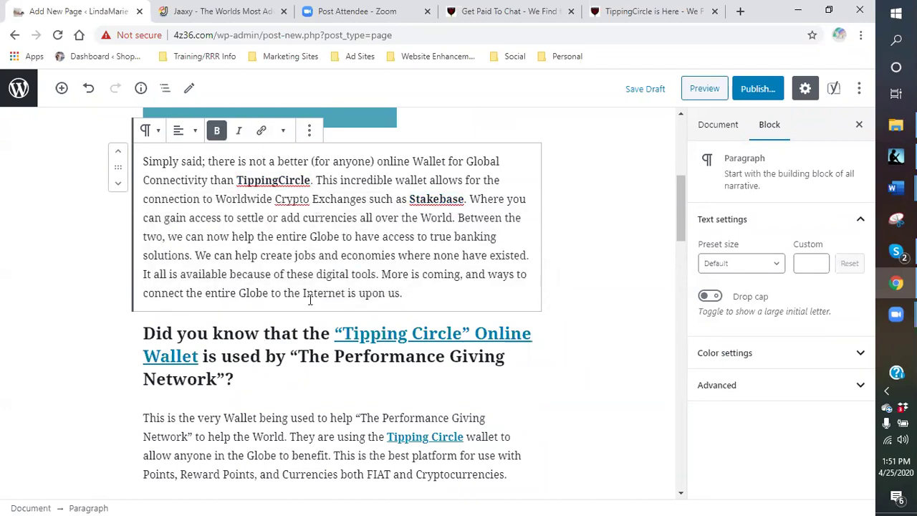
Step: Remove the links from the "Did you know that" heading and from "Tipping Circle" in the paragraph below it
{"action": "scroll", "coordinate": [371, 289], "scroll_direction": "down", "scroll_amount": 1}
{"action": "left_click", "coordinate": [371, 275]}
{"action": "left_click", "coordinate": [298, 231]}
{"action": "scroll", "coordinate": [392, 267], "scroll_direction": "down", "scroll_amount": 2}
{"action": "left_click", "coordinate": [405, 238]}
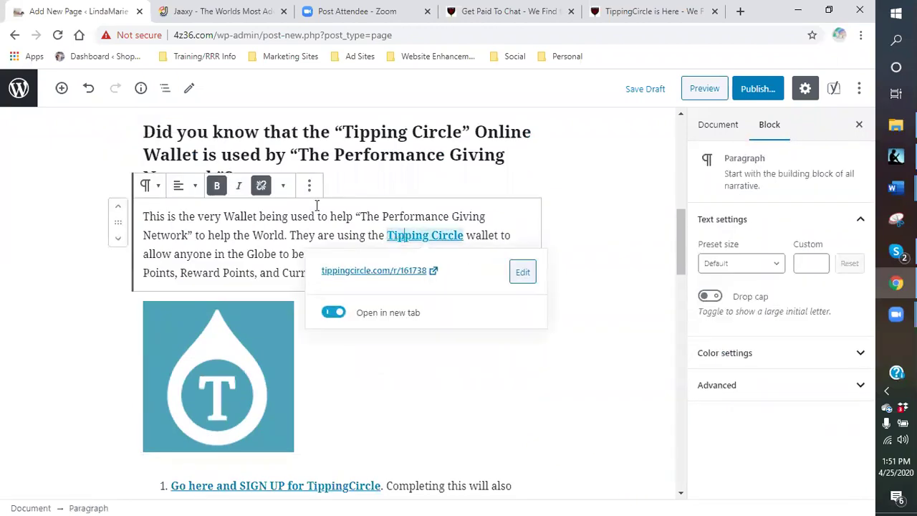
{"action": "left_click", "coordinate": [261, 185]}
{"action": "scroll", "coordinate": [392, 307], "scroll_direction": "up", "scroll_amount": 1}
{"action": "scroll", "coordinate": [392, 307], "scroll_direction": "up", "scroll_amount": 3}
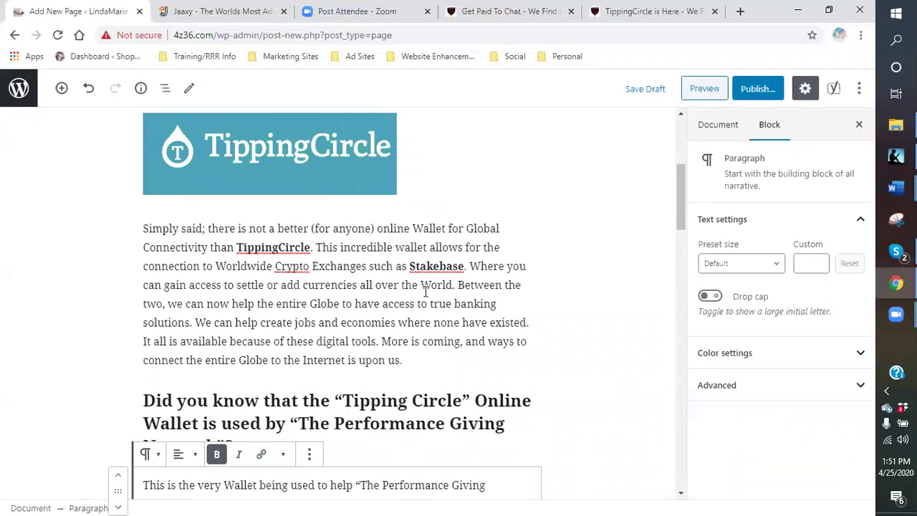
Step: Remove the links from "TippingCircle" in item 2 and "The TippingCircle" in item 3 of the numbered list
{"action": "scroll", "coordinate": [425, 291], "scroll_direction": "down", "scroll_amount": 5}
{"action": "left_click", "coordinate": [254, 273]}
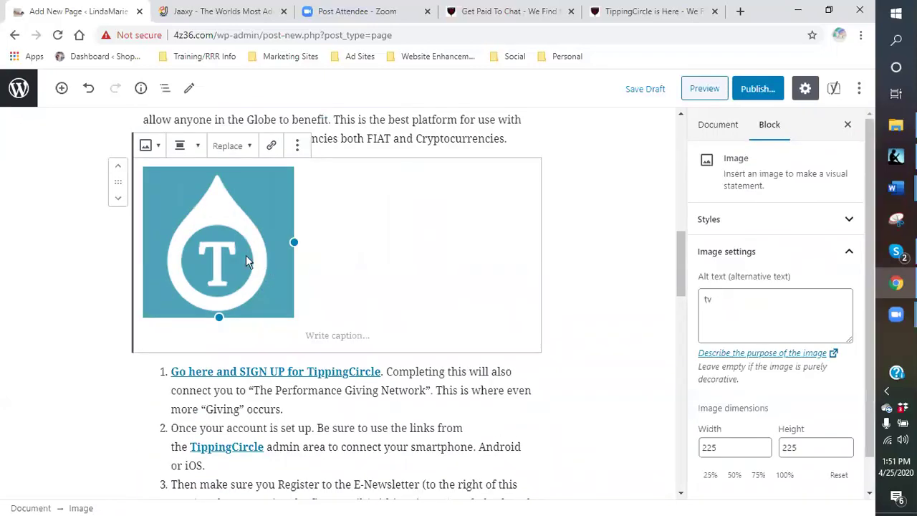
{"action": "scroll", "coordinate": [385, 258], "scroll_direction": "down", "scroll_amount": 3}
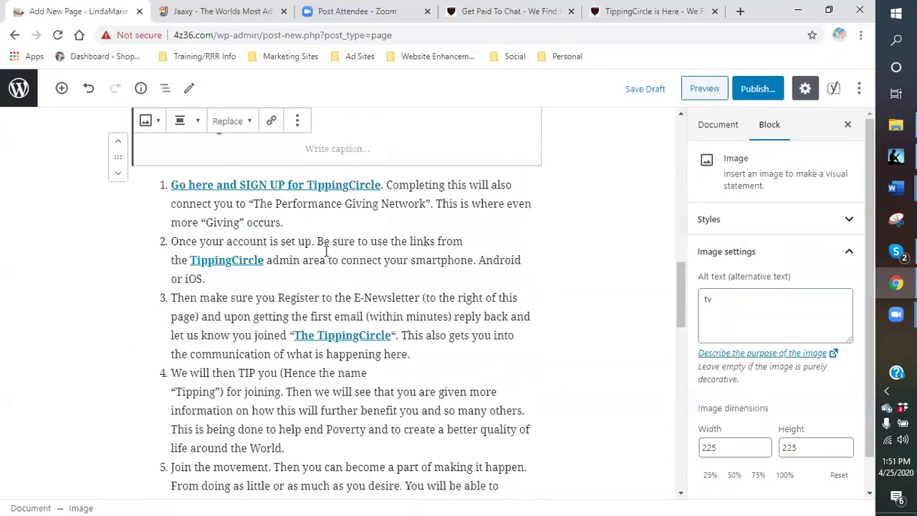
{"action": "left_click", "coordinate": [297, 174]}
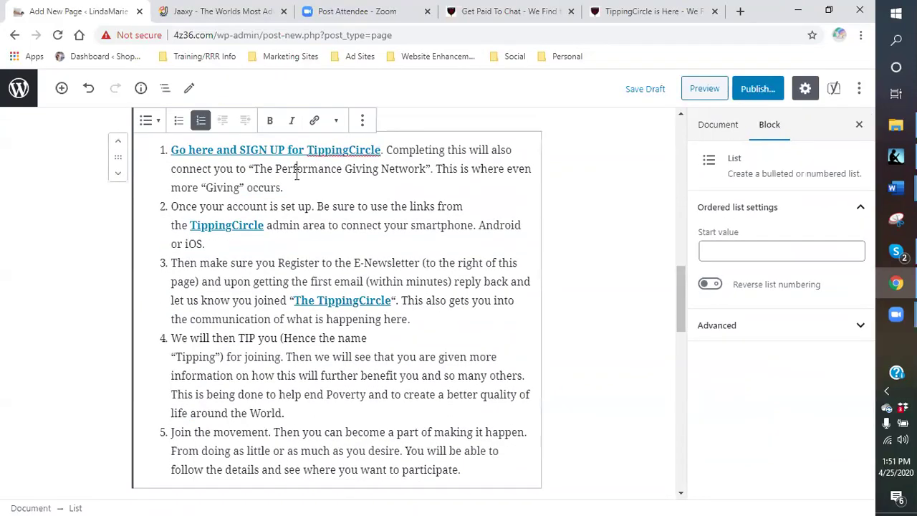
{"action": "left_click", "coordinate": [316, 122]}
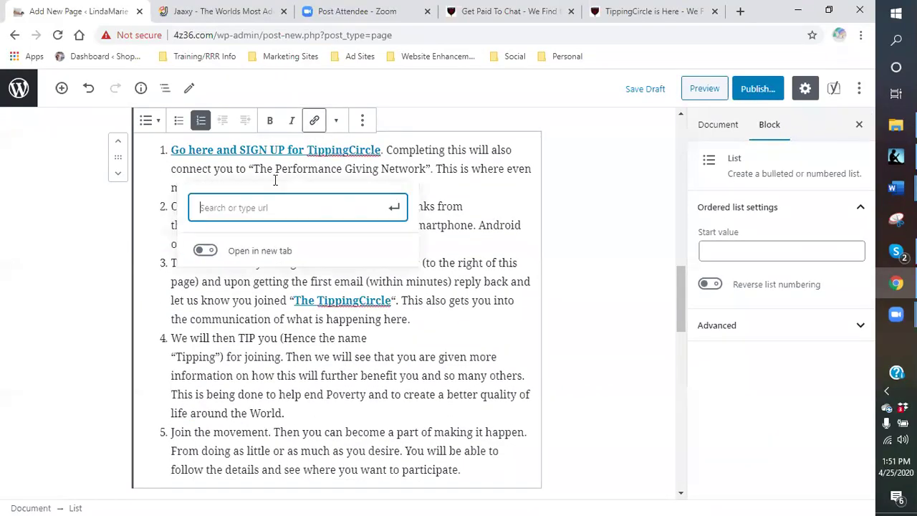
{"action": "left_click", "coordinate": [442, 191]}
{"action": "left_click", "coordinate": [244, 225]}
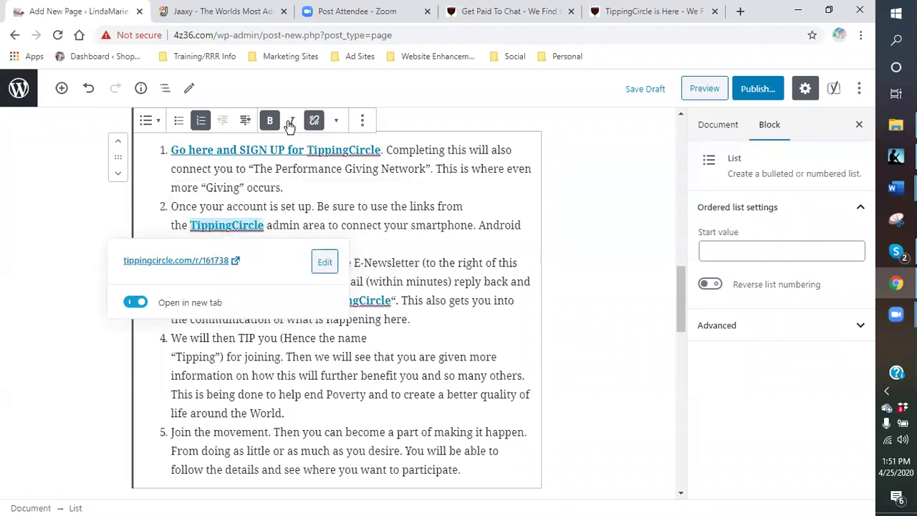
{"action": "left_click", "coordinate": [316, 121]}
{"action": "left_click", "coordinate": [345, 300]}
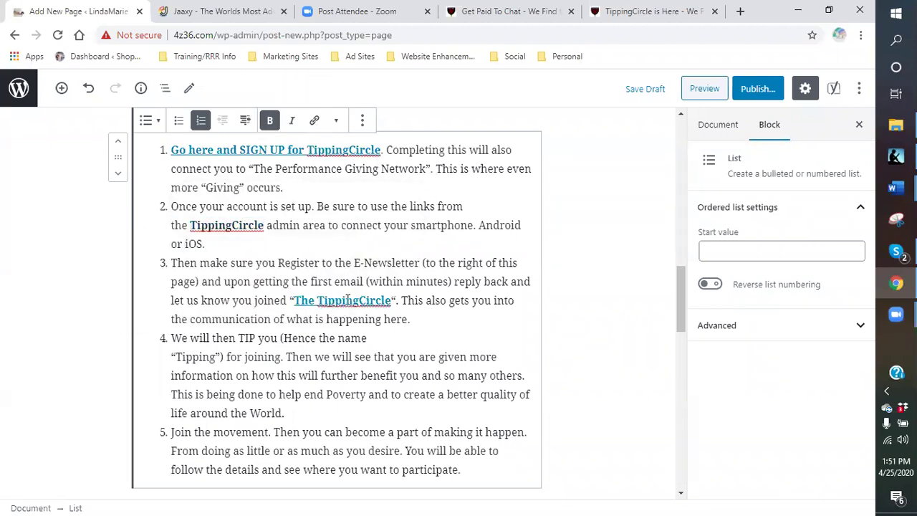
{"action": "left_click", "coordinate": [316, 121]}
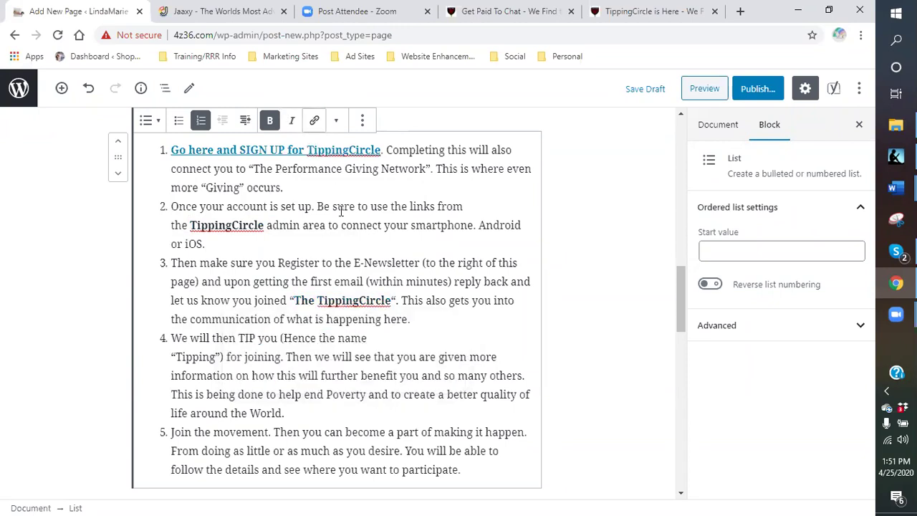
Step: Remove the links from the "Ending Poverty" heading and from "Go here for FREE TV" in the BONUS line
{"action": "scroll", "coordinate": [338, 258], "scroll_direction": "down", "scroll_amount": 3}
{"action": "scroll", "coordinate": [340, 265], "scroll_direction": "down", "scroll_amount": 3}
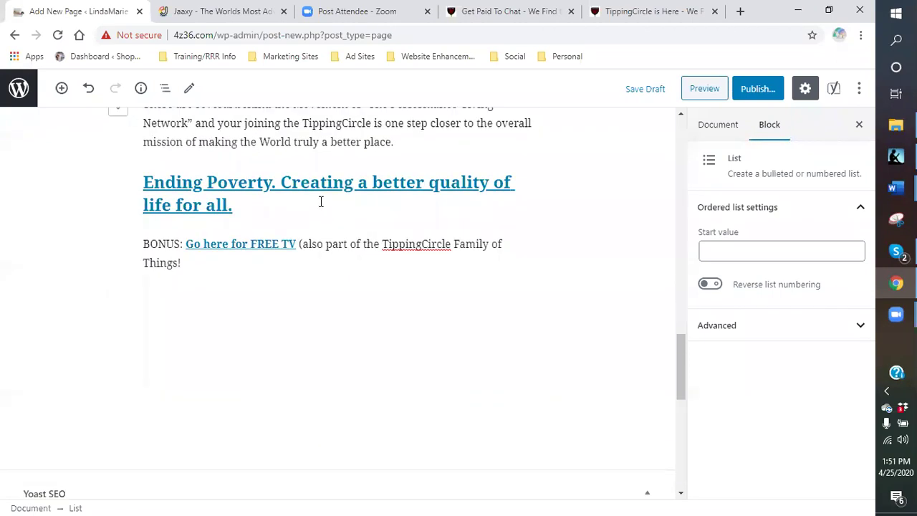
{"action": "left_click", "coordinate": [311, 183]}
{"action": "left_click", "coordinate": [299, 149]}
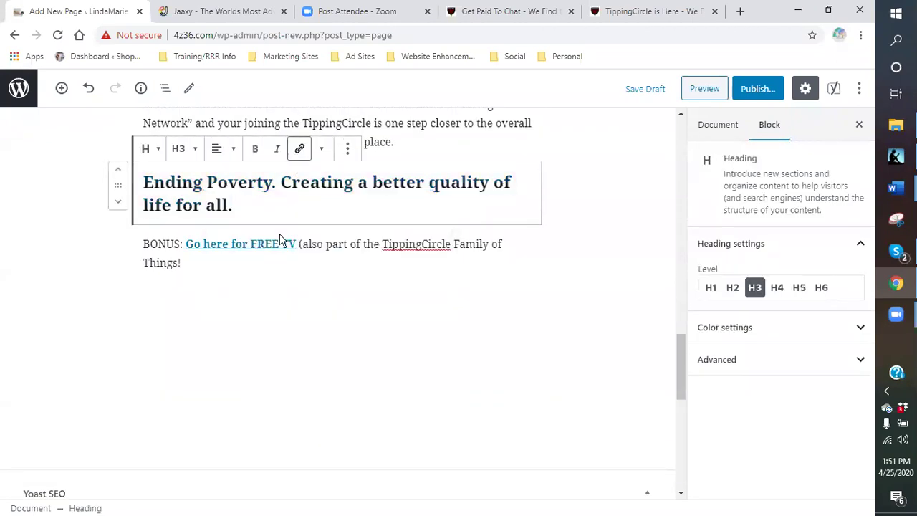
{"action": "left_click", "coordinate": [271, 245]}
{"action": "left_click", "coordinate": [260, 226]}
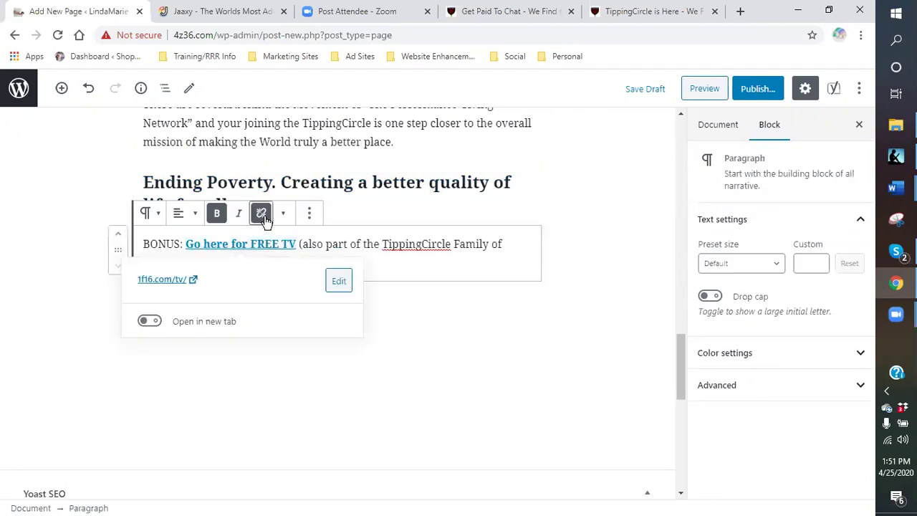
Step: Set the Yoast SEO focus keyphrase to "tippingcircle"
{"action": "scroll", "coordinate": [322, 322], "scroll_direction": "down", "scroll_amount": 3}
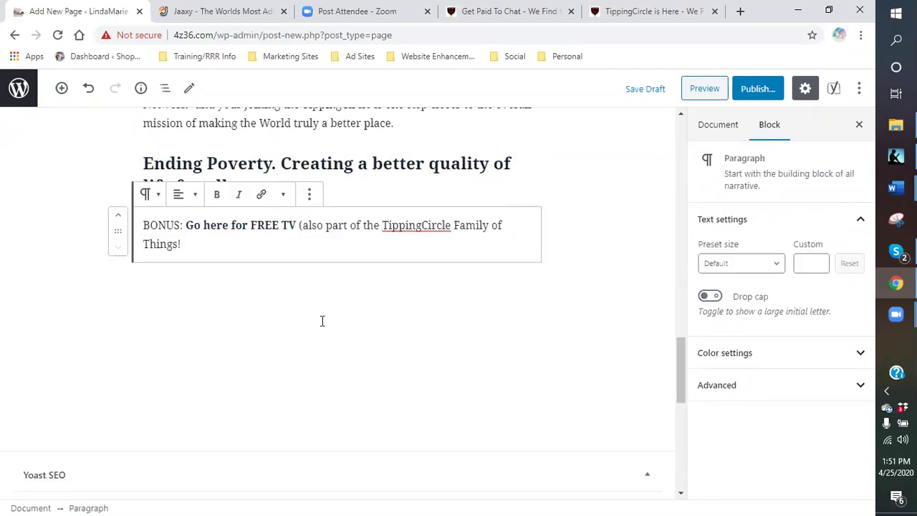
{"action": "scroll", "coordinate": [330, 308], "scroll_direction": "up", "scroll_amount": 1}
{"action": "scroll", "coordinate": [330, 309], "scroll_direction": "down", "scroll_amount": 2}
{"action": "left_click", "coordinate": [121, 314]}
{"action": "type", "text": "tippingcircle"}
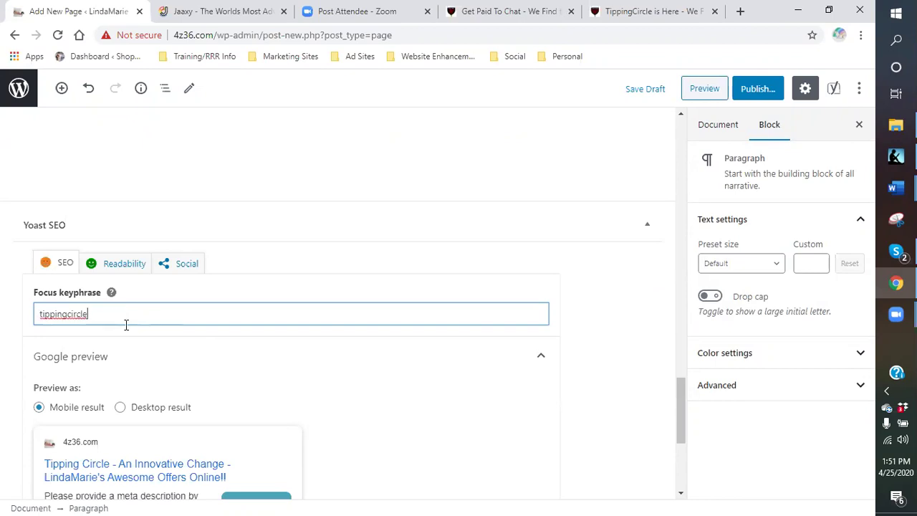
{"action": "scroll", "coordinate": [125, 321], "scroll_direction": "down", "scroll_amount": 2}
Step: Switch to Jaaxy, close the "IOT internet of things" search, and replace the "iot" search with a keyword search for "tipping circle"
{"action": "left_click", "coordinate": [218, 14]}
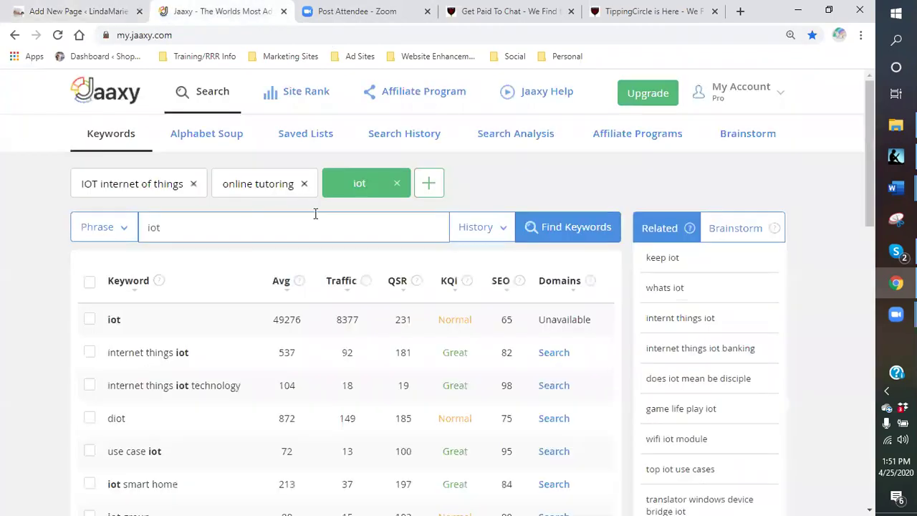
{"action": "left_click", "coordinate": [192, 183]}
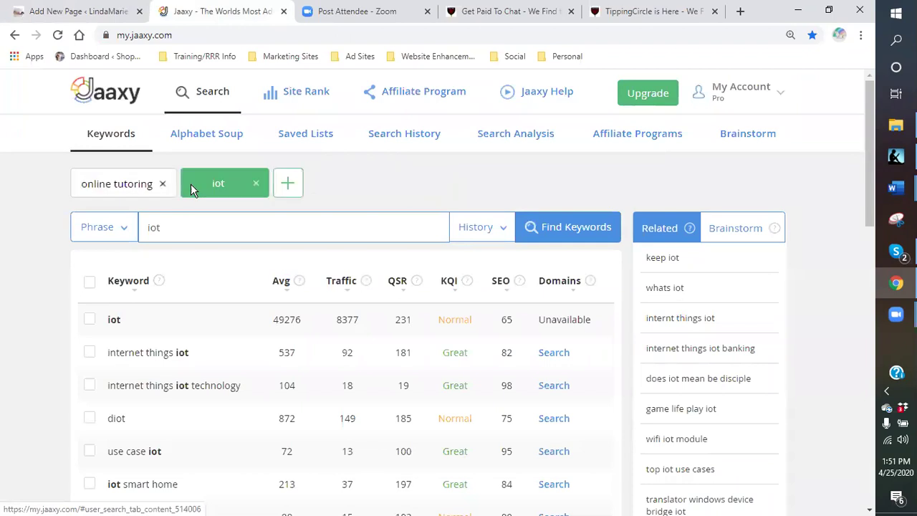
{"action": "left_click", "coordinate": [178, 226]}
{"action": "key", "text": "BackSpace"}
{"action": "key", "text": "BackSpace"}
{"action": "key", "text": "BackSpace"}
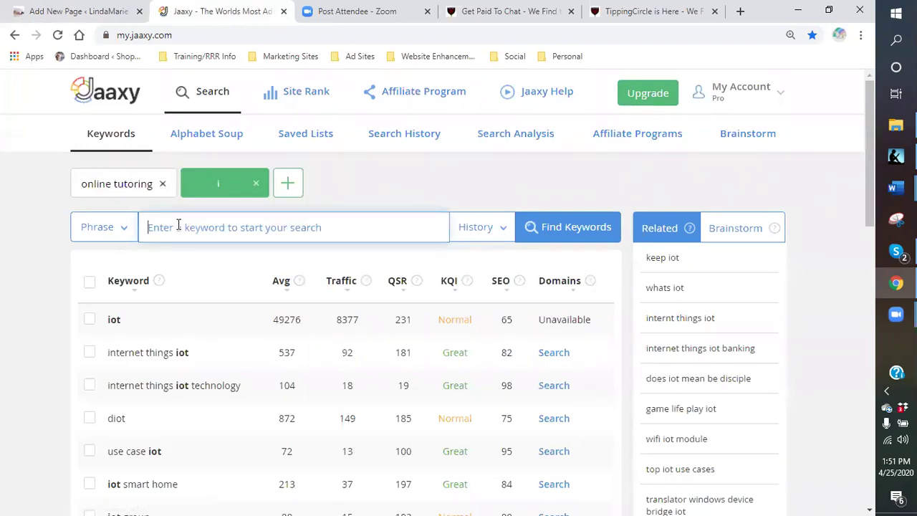
{"action": "type", "text": "tipping circle"}
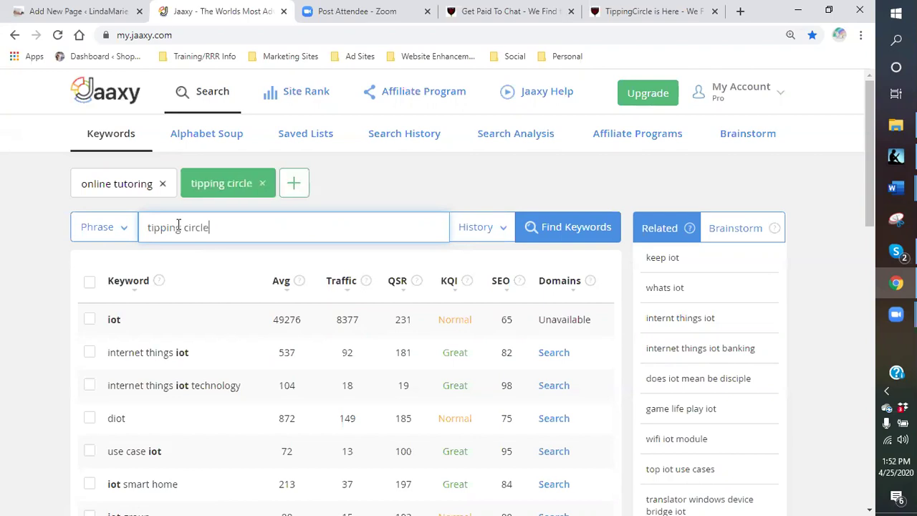
{"action": "key", "text": "Return"}
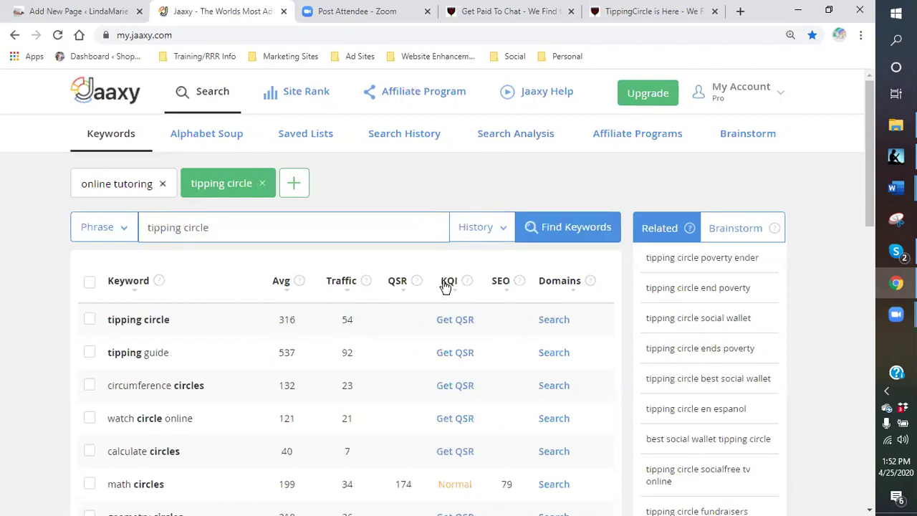
Step: Get the QSR for the keyword "tipping circle" and look over the other keyword results
{"action": "left_click", "coordinate": [456, 324]}
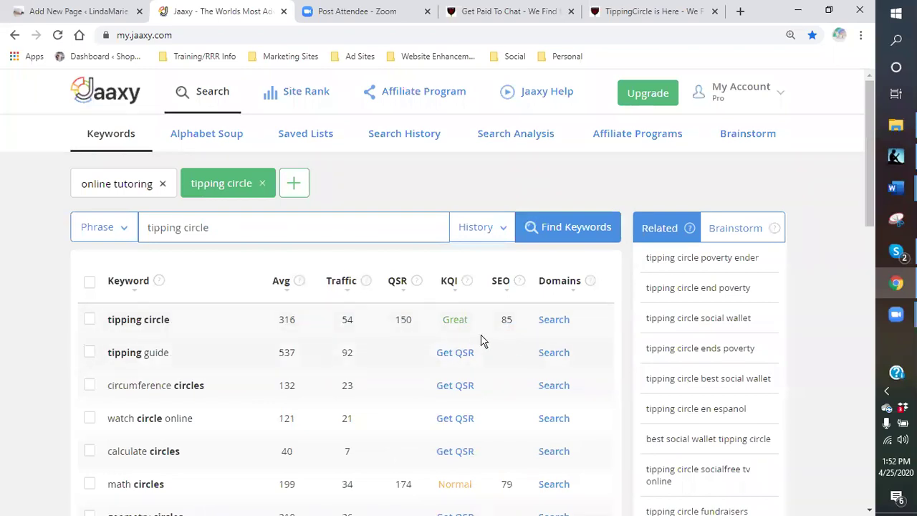
{"action": "scroll", "coordinate": [410, 349], "scroll_direction": "down", "scroll_amount": 2}
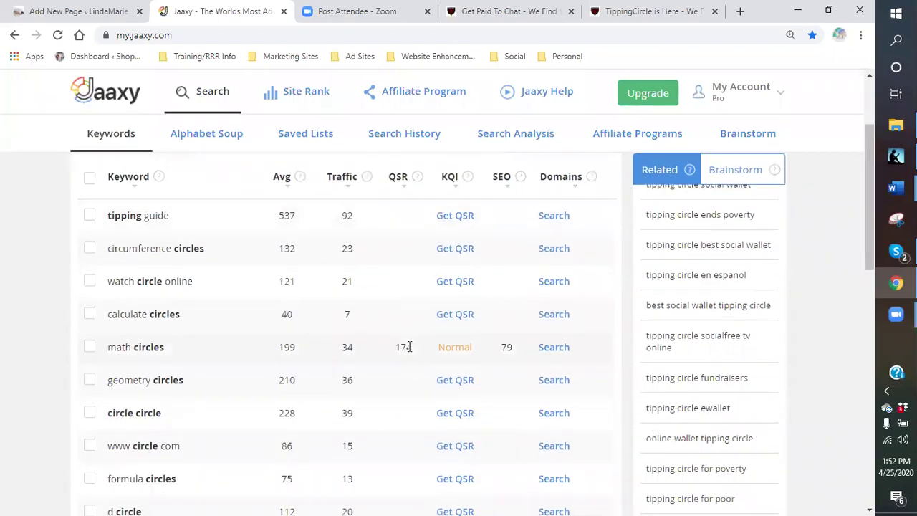
{"action": "scroll", "coordinate": [410, 347], "scroll_direction": "up", "scroll_amount": 3}
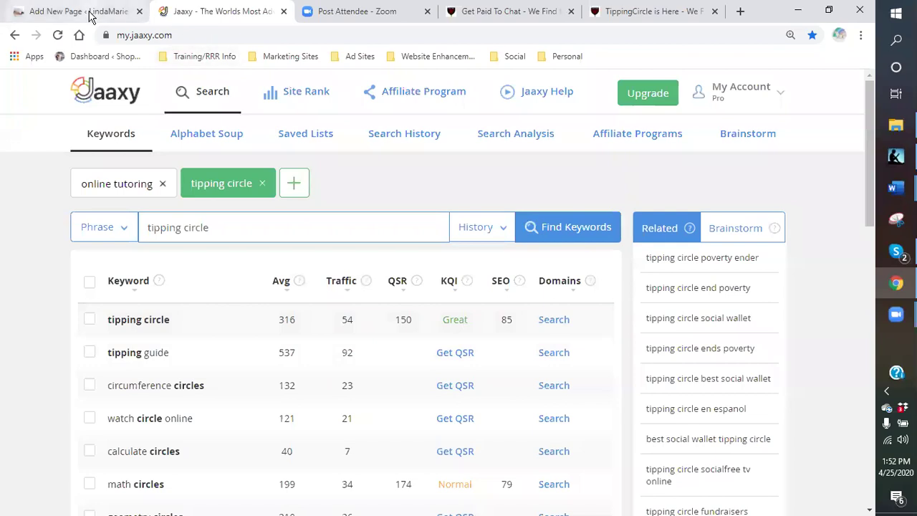
Step: Return to the WordPress page, open the Yoast snippet for editing and set the slug to "tippingcircle"
{"action": "left_click", "coordinate": [93, 13]}
{"action": "scroll", "coordinate": [150, 230], "scroll_direction": "down", "scroll_amount": 3}
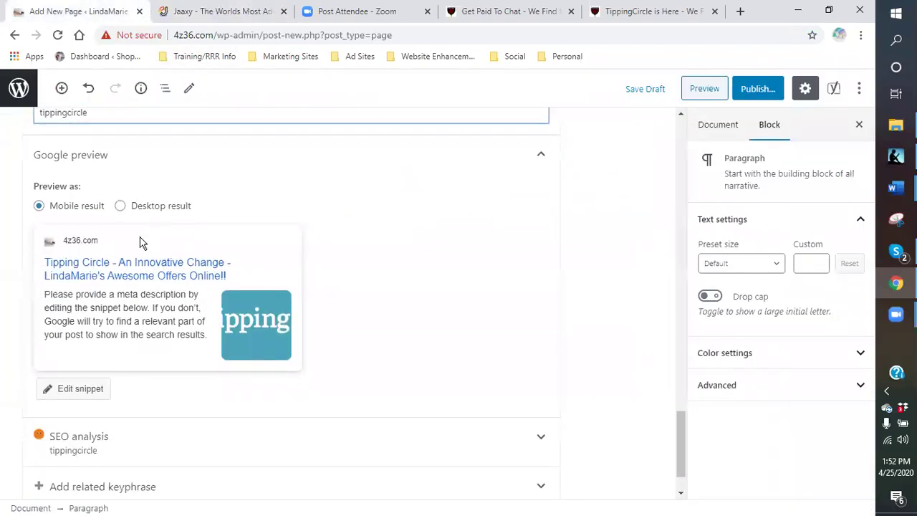
{"action": "left_click", "coordinate": [91, 330]}
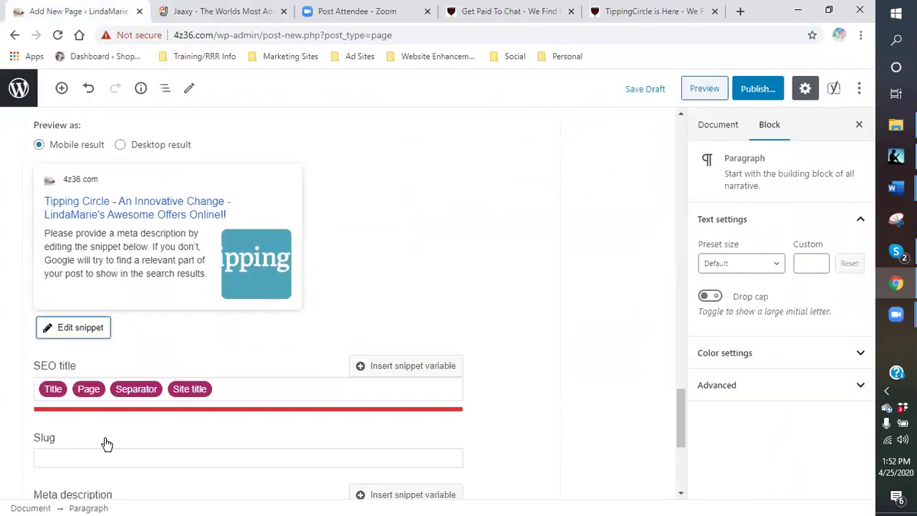
{"action": "scroll", "coordinate": [85, 428], "scroll_direction": "down", "scroll_amount": 2}
{"action": "left_click", "coordinate": [65, 327]}
{"action": "type", "text": "tippingcircle"}
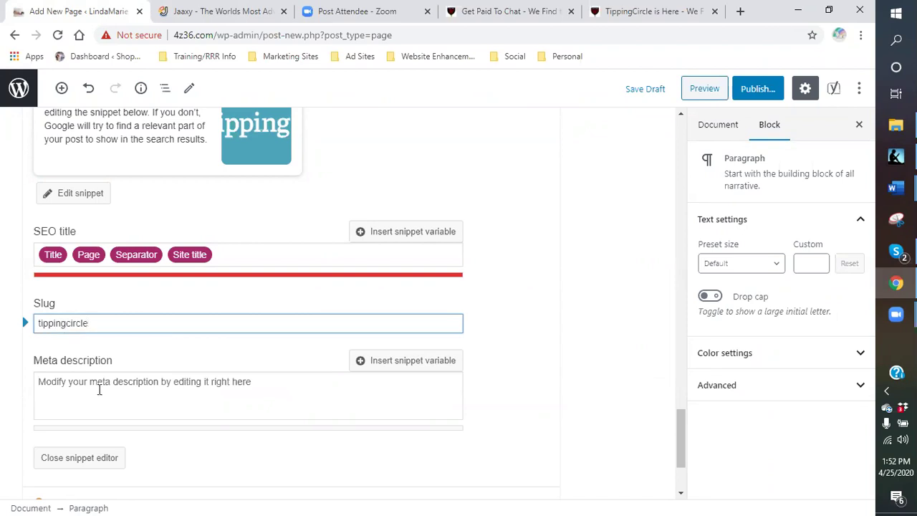
Step: Start the Yoast meta description with "If you like PayPal and Gofundme, you will love Tipping Circle."
{"action": "left_click", "coordinate": [72, 381]}
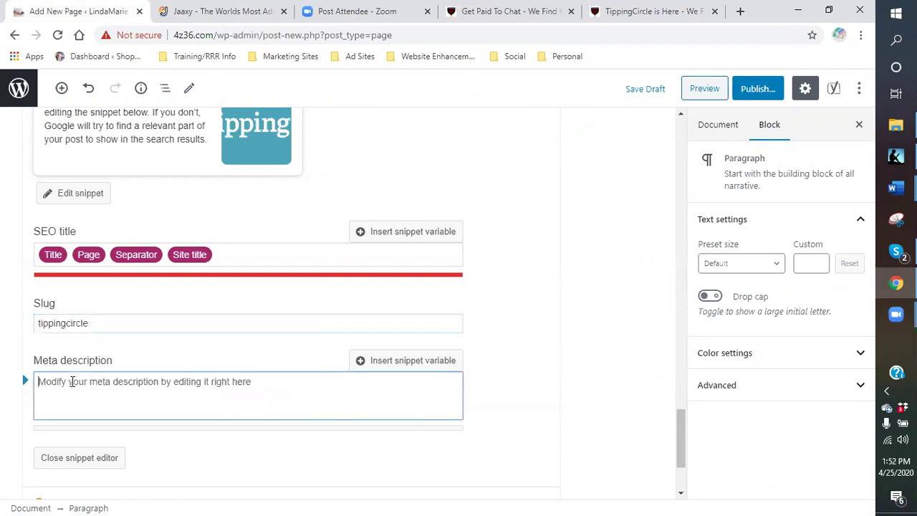
{"action": "type", "text": "If you like PayPaly"}
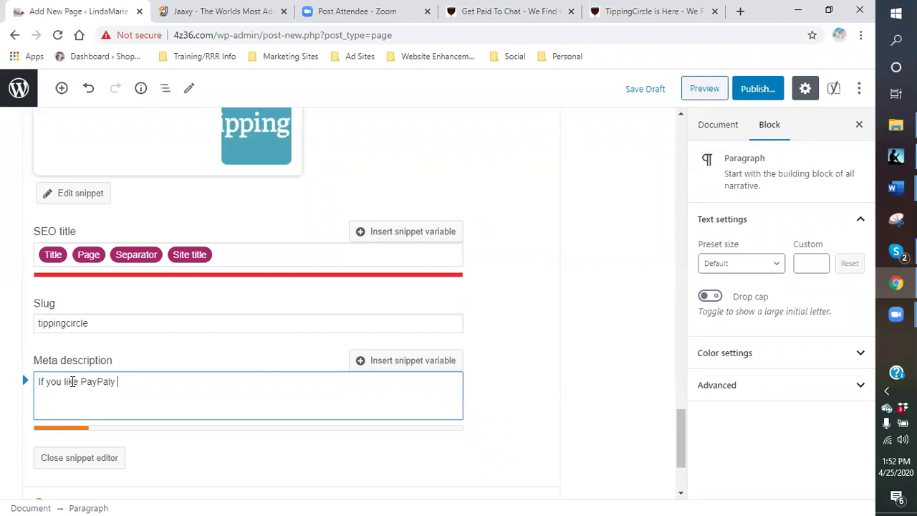
{"action": "key", "text": "BackSpace"}
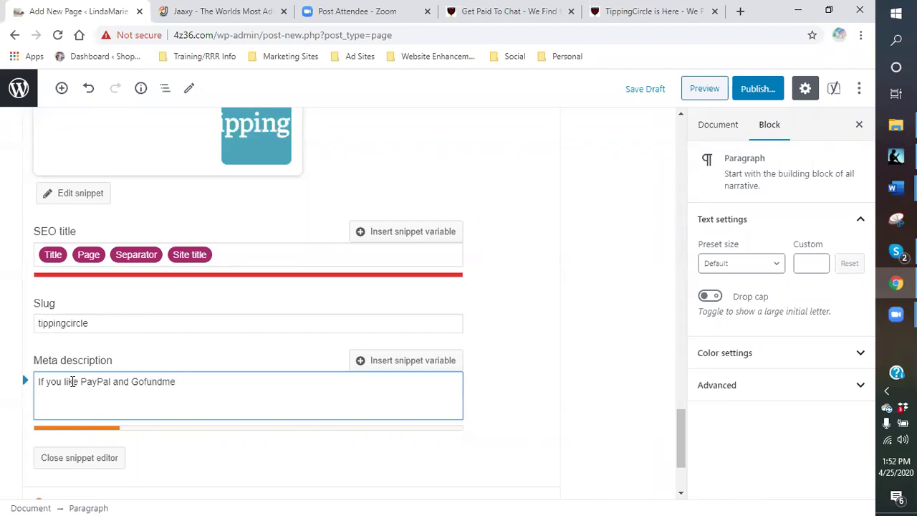
{"action": "type", "text": "u will love "}
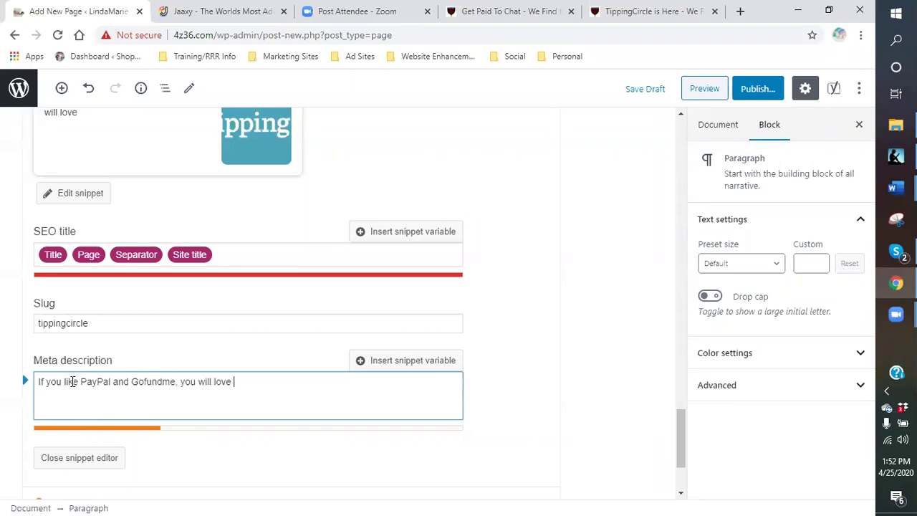
{"action": "type", "text": "tipping"}
{"action": "key", "text": "BackSpace"}
{"action": "key", "text": "BackSpace"}
{"action": "key", "text": "BackSpace"}
{"action": "key", "text": "BackSpace"}
{"action": "key", "text": "BackSpace"}
{"action": "key", "text": "BackSpace"}
{"action": "key", "text": "BackSpace"}
{"action": "key", "text": "BackSpace"}
{"action": "key", "text": "BackSpace"}
{"action": "type", "text": "ping c"}
{"action": "key", "text": "BackSpace"}
{"action": "type", "text": "Circle"}
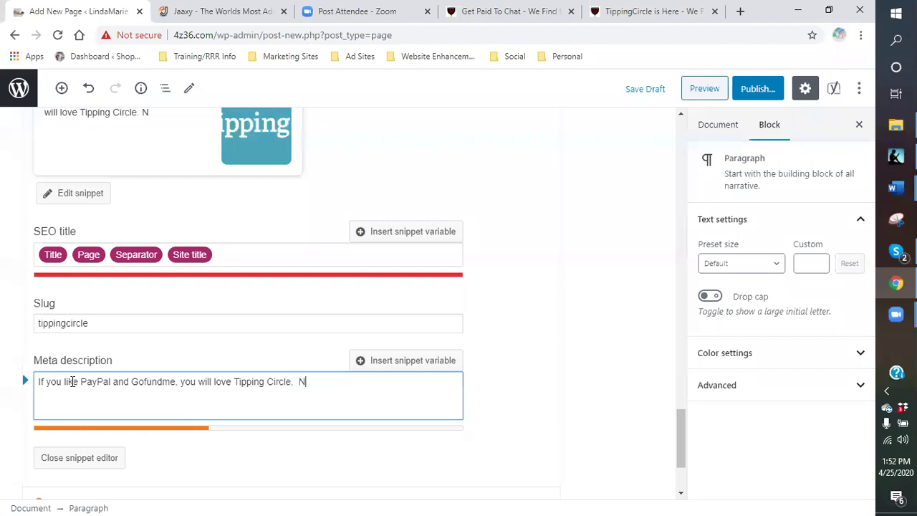
Step: Complete the meta description with "This new platform combines both programs and other free programs that pay you to use them." and close the snippet editor
{"action": "type", "text": ". This new plat"}
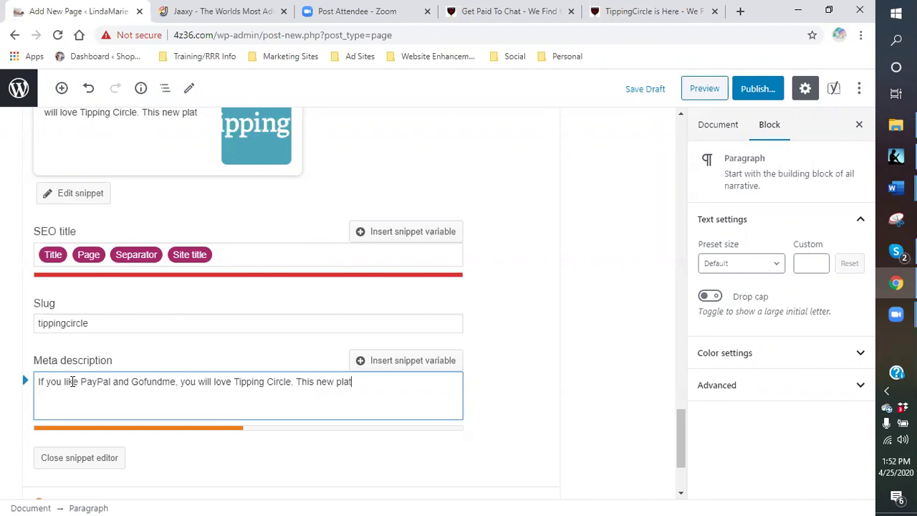
{"action": "type", "text": "form c"}
{"action": "key", "text": "BackSpace"}
{"action": "type", "text": "combi"}
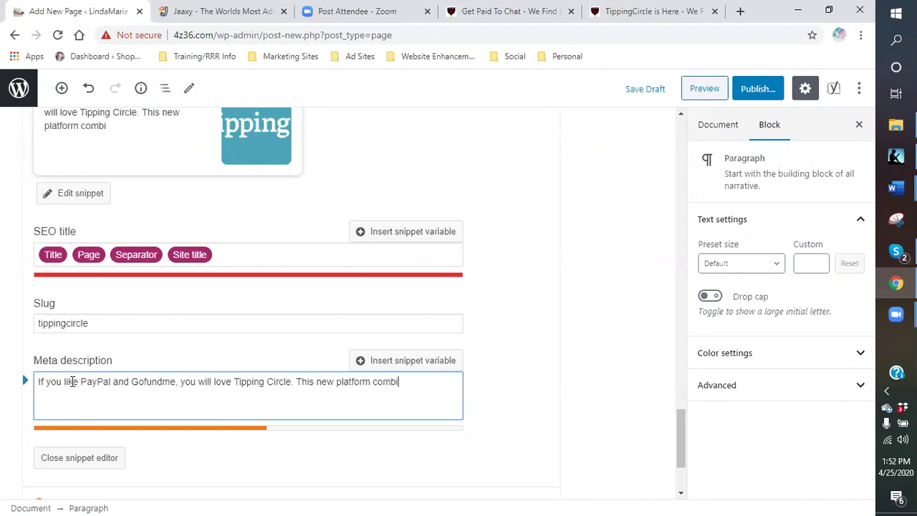
{"action": "type", "text": "nes both prog"}
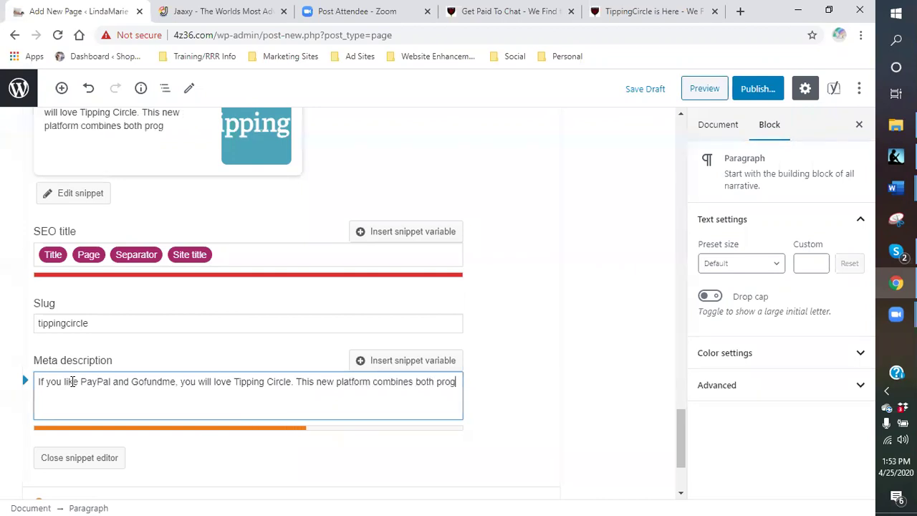
{"action": "type", "text": "rams and othe"}
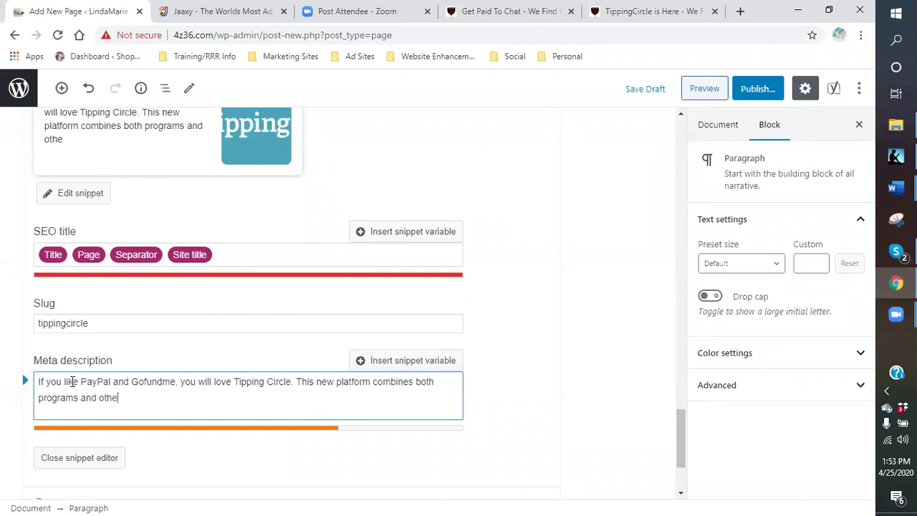
{"action": "type", "text": "r free programs that pay you to use them."}
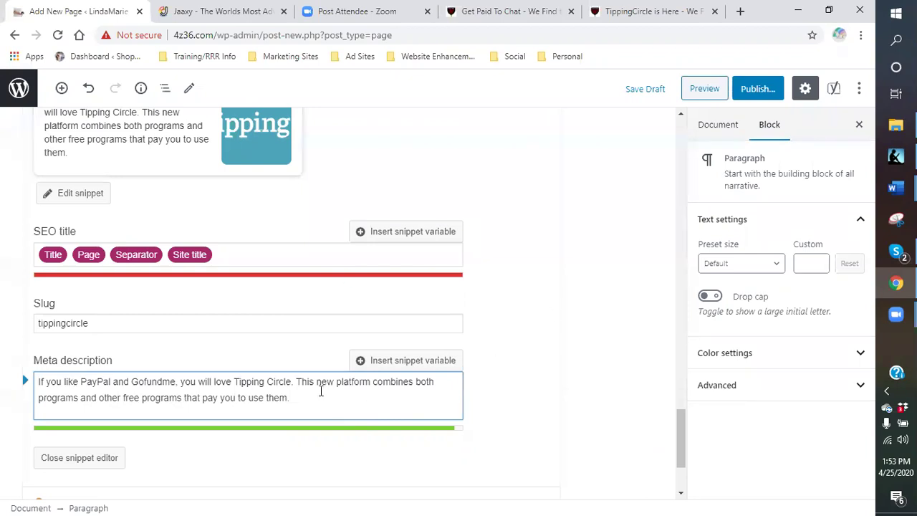
{"action": "scroll", "coordinate": [205, 331], "scroll_direction": "down", "scroll_amount": 2}
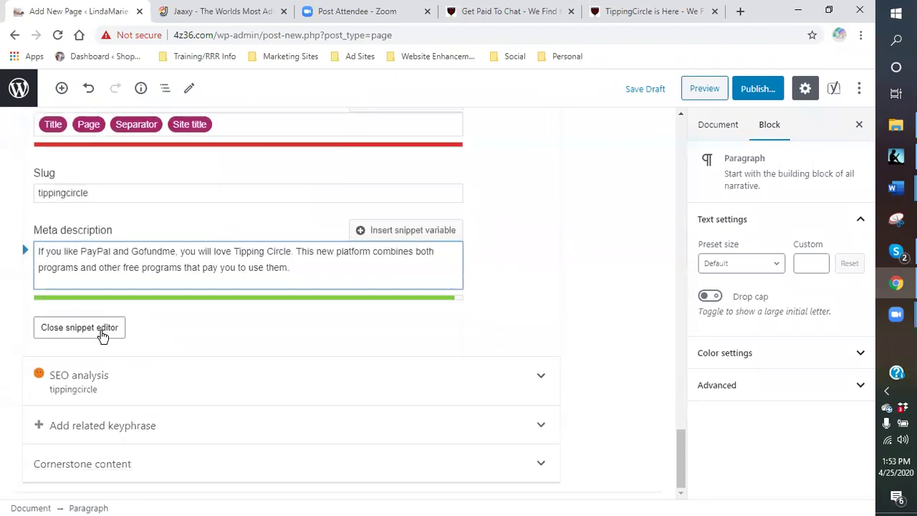
{"action": "left_click", "coordinate": [102, 335]}
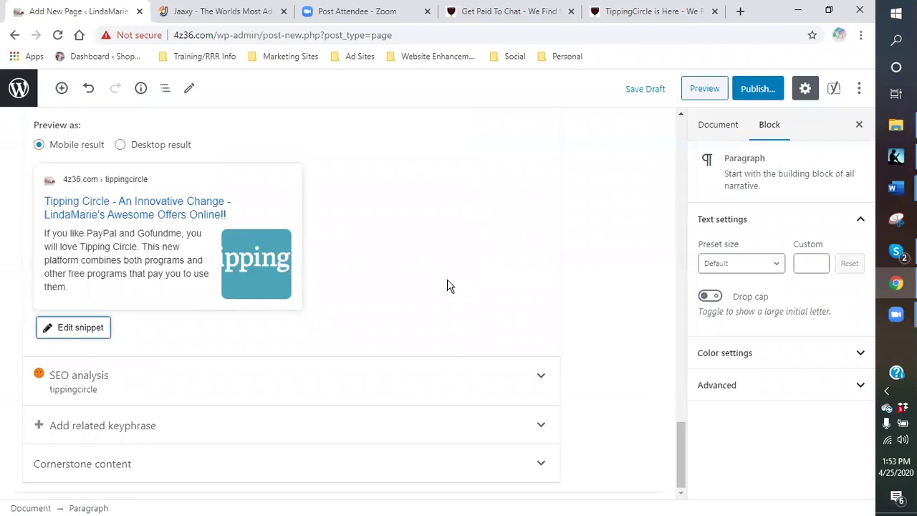
Step: Reopen the snippet editor and review the slug, meta description and focus keyphrase
{"action": "scroll", "coordinate": [401, 287], "scroll_direction": "up", "scroll_amount": 1}
{"action": "scroll", "coordinate": [303, 295], "scroll_direction": "up", "scroll_amount": 1}
{"action": "scroll", "coordinate": [107, 340], "scroll_direction": "down", "scroll_amount": 2}
{"action": "left_click", "coordinate": [108, 334]}
{"action": "scroll", "coordinate": [148, 382], "scroll_direction": "down", "scroll_amount": 3}
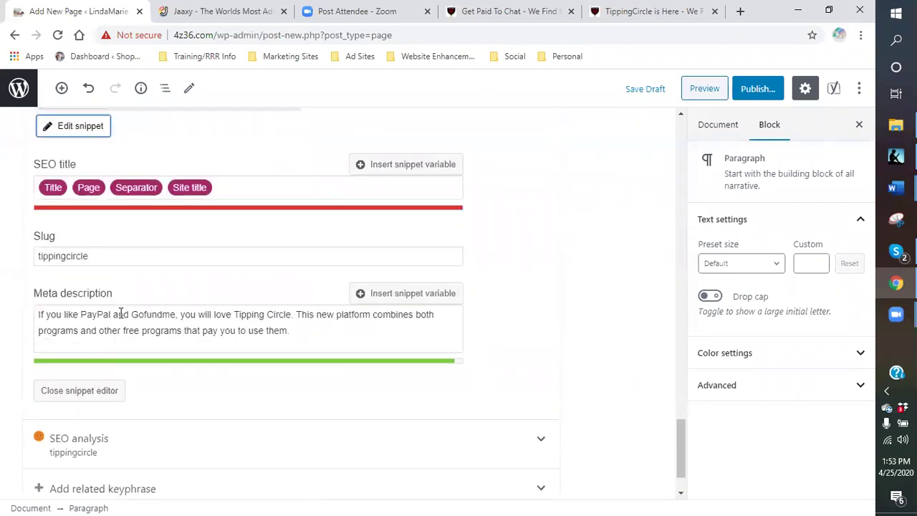
{"action": "scroll", "coordinate": [123, 313], "scroll_direction": "up", "scroll_amount": 3}
{"action": "scroll", "coordinate": [123, 313], "scroll_direction": "up", "scroll_amount": 3}
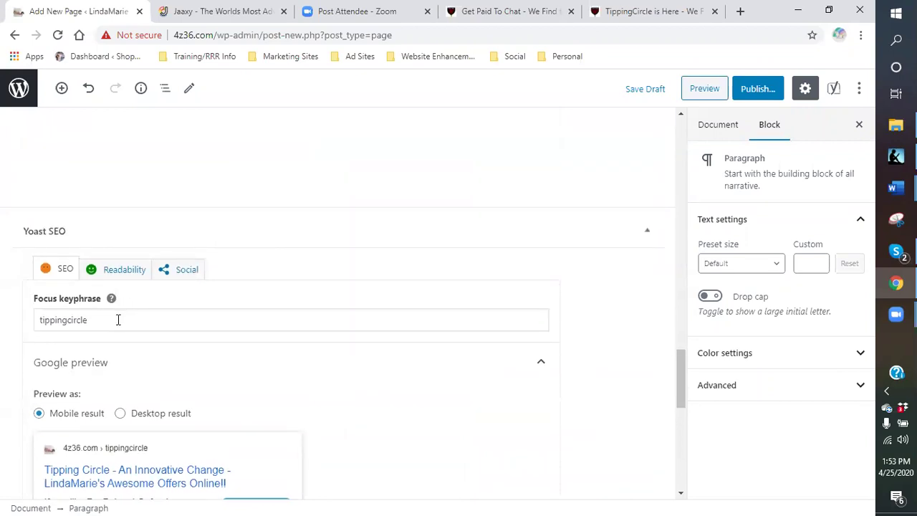
{"action": "scroll", "coordinate": [118, 320], "scroll_direction": "down", "scroll_amount": 1}
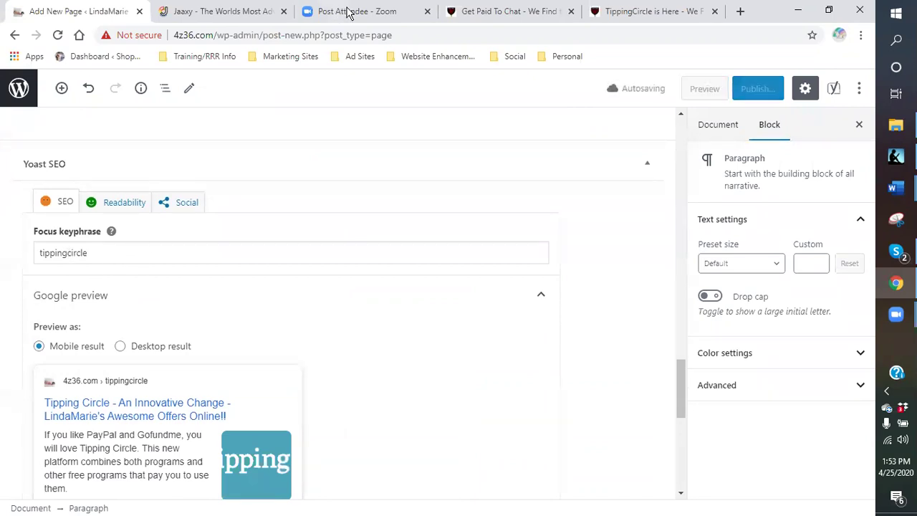
Step: Switch to Jaaxy and run a keyword search for "tippingcircle" written as one word
{"action": "left_click", "coordinate": [220, 12]}
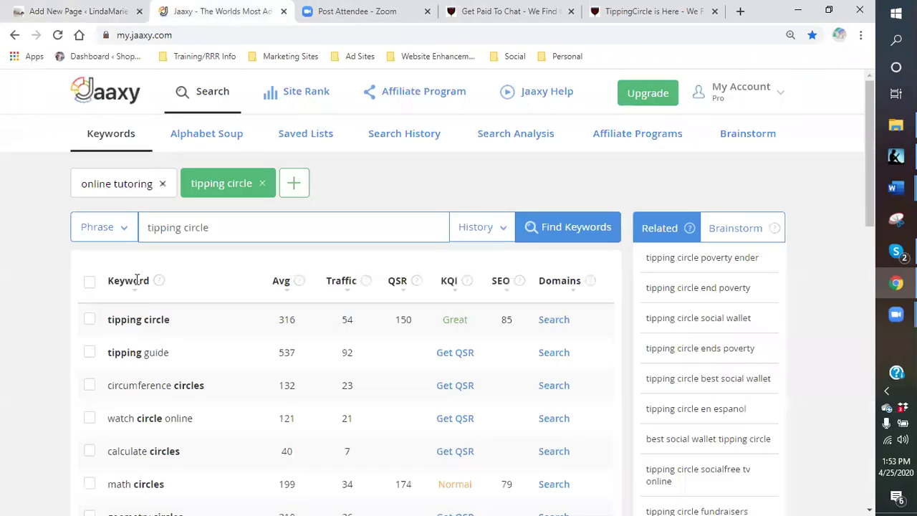
{"action": "left_click_drag", "start_coordinate": [184, 227], "coordinate": [195, 223]}
{"action": "left_click", "coordinate": [184, 229]}
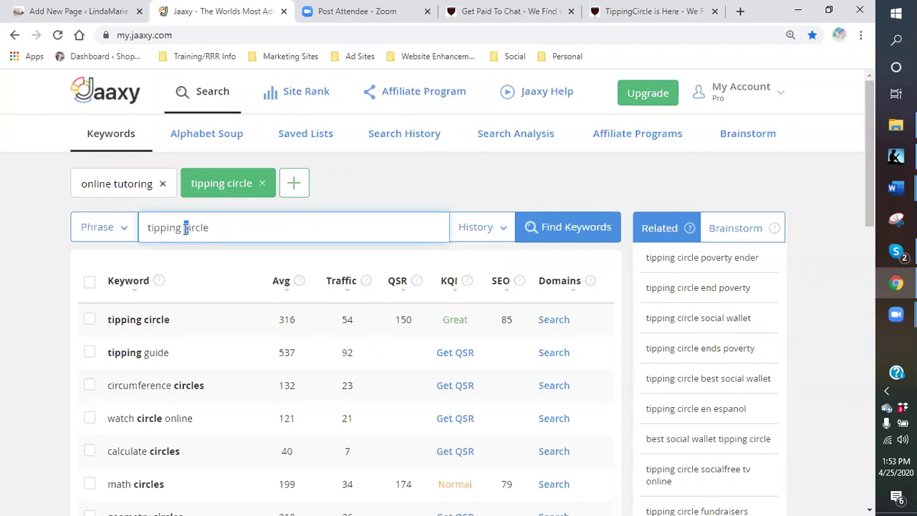
{"action": "key", "text": "BackSpace"}
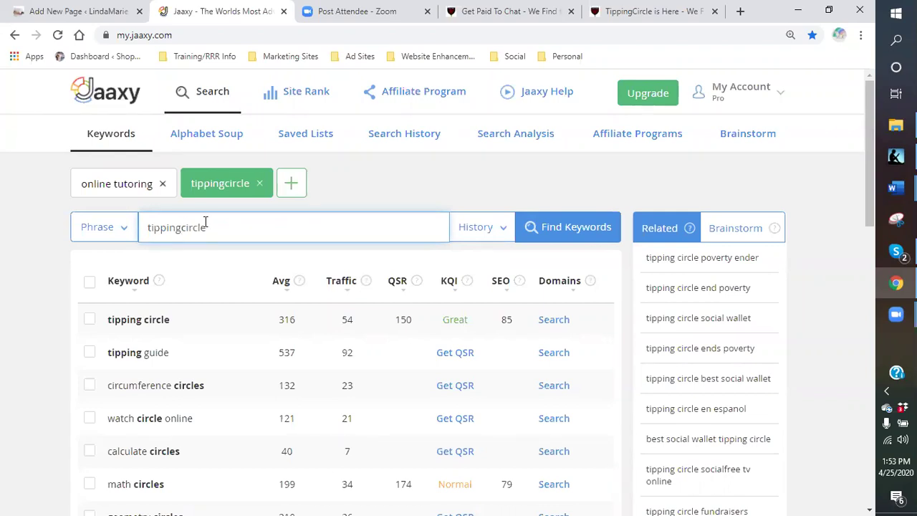
{"action": "key", "text": "Return"}
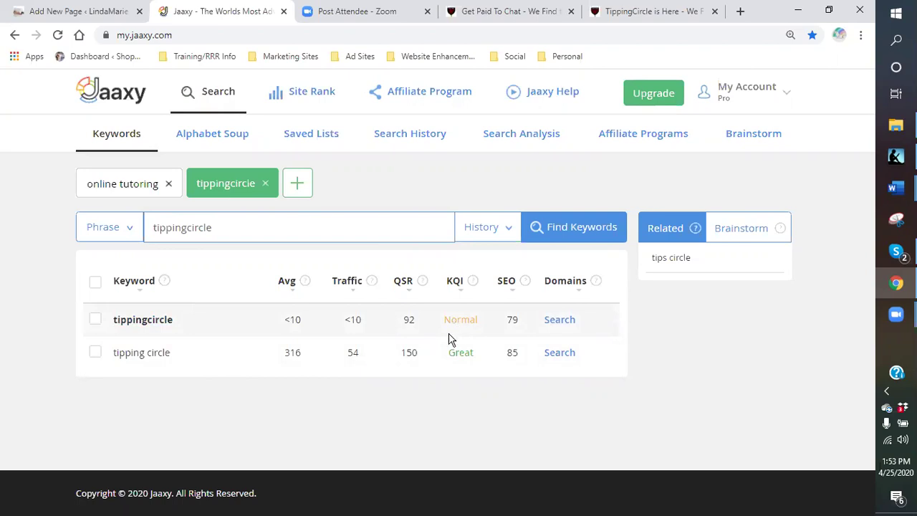
Step: Return to the WordPress page, change the focus keyphrase to "tipping circle" and close the snippet editor
{"action": "left_click", "coordinate": [77, 16]}
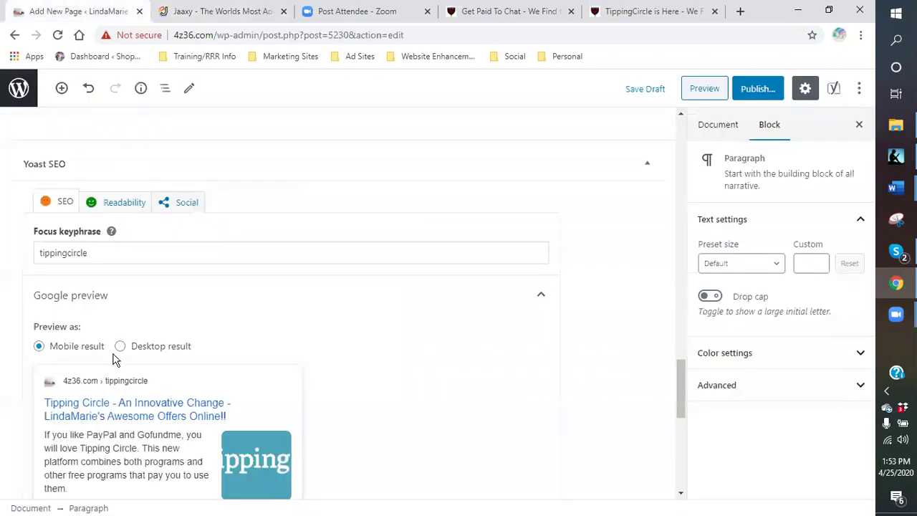
{"action": "left_click", "coordinate": [65, 254]}
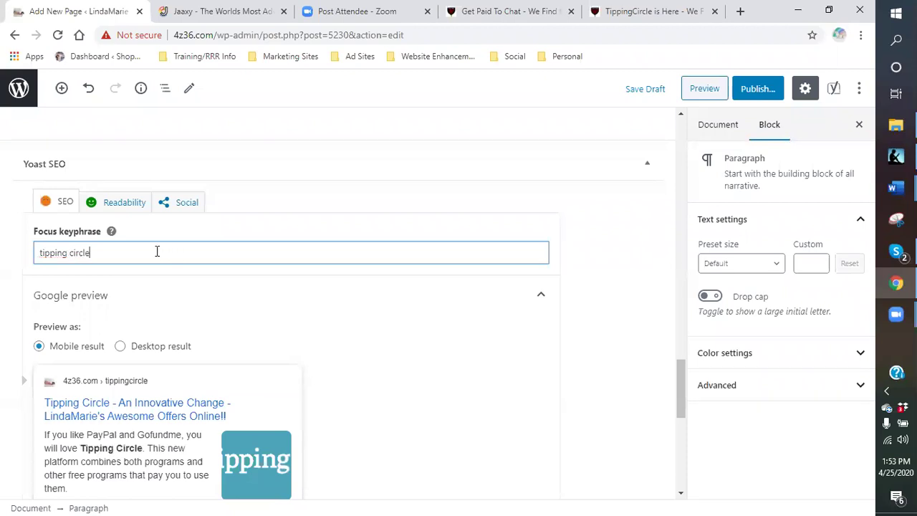
{"action": "scroll", "coordinate": [423, 333], "scroll_direction": "down", "scroll_amount": 4}
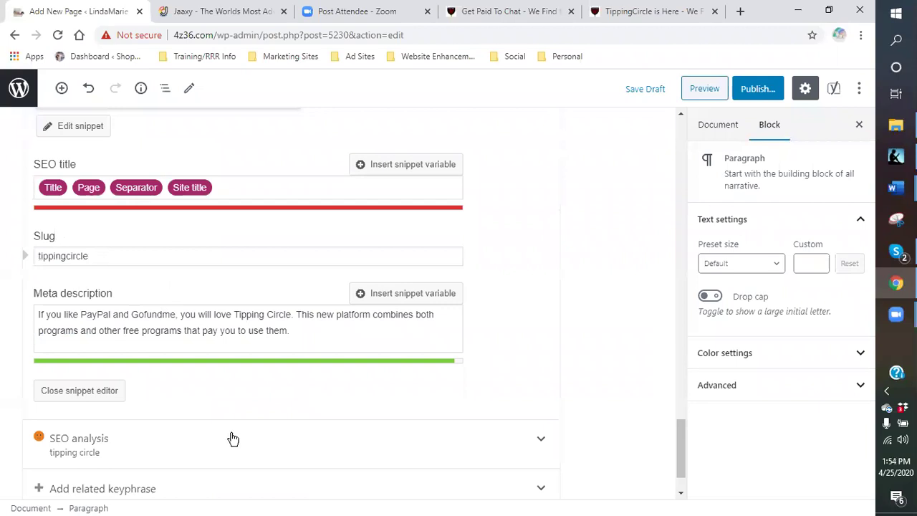
{"action": "left_click", "coordinate": [66, 399]}
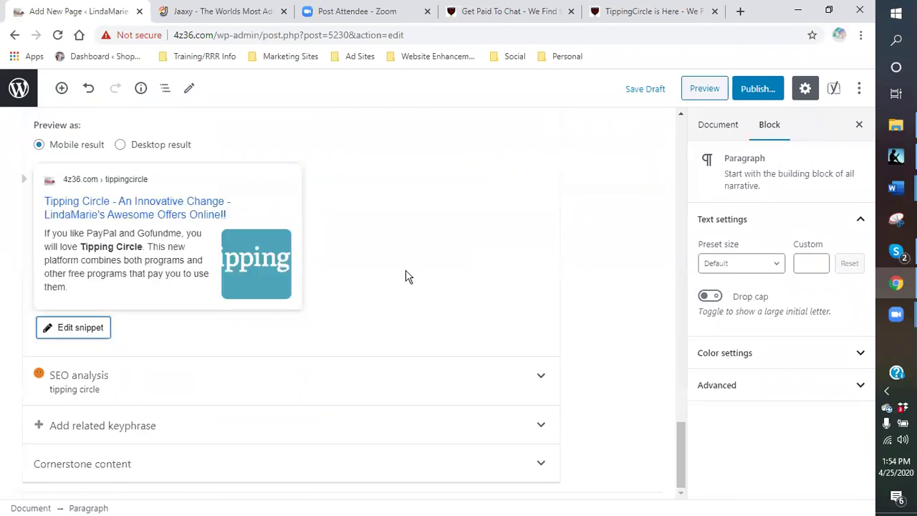
Step: Expand the Yoast SEO analysis and examine its problems, improvements and good results
{"action": "scroll", "coordinate": [406, 277], "scroll_direction": "up", "scroll_amount": 4}
{"action": "scroll", "coordinate": [258, 307], "scroll_direction": "down", "scroll_amount": 4}
{"action": "left_click", "coordinate": [342, 380]}
{"action": "scroll", "coordinate": [351, 365], "scroll_direction": "down", "scroll_amount": 1}
{"action": "scroll", "coordinate": [322, 349], "scroll_direction": "down", "scroll_amount": 4}
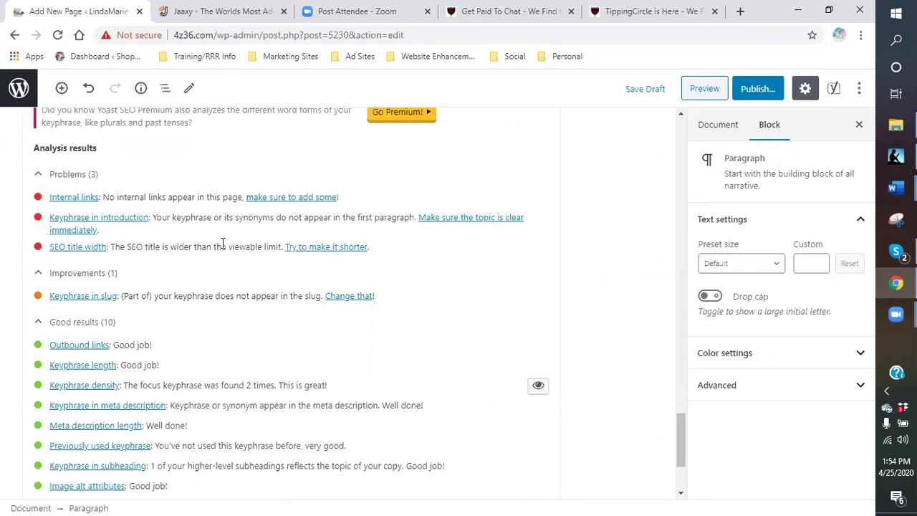
Step: Publish the Tipping Circle page and dismiss the post-publish details
{"action": "scroll", "coordinate": [334, 215], "scroll_direction": "up", "scroll_amount": 20}
{"action": "scroll", "coordinate": [336, 204], "scroll_direction": "up", "scroll_amount": 15}
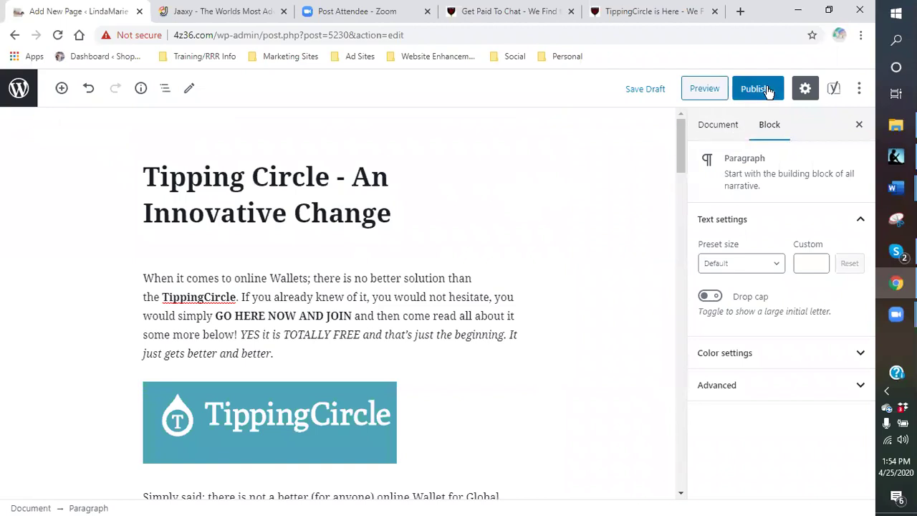
{"action": "left_click", "coordinate": [757, 88]}
{"action": "left_click", "coordinate": [786, 91]}
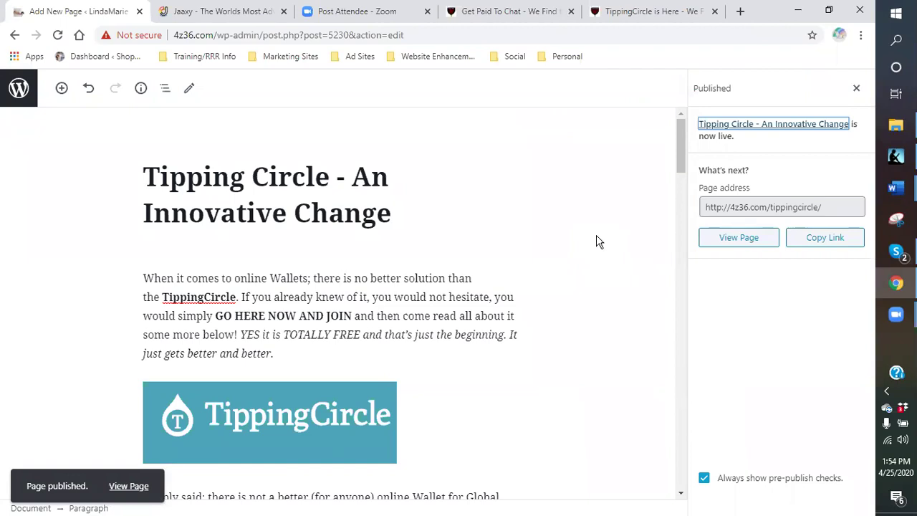
{"action": "left_click", "coordinate": [856, 89]}
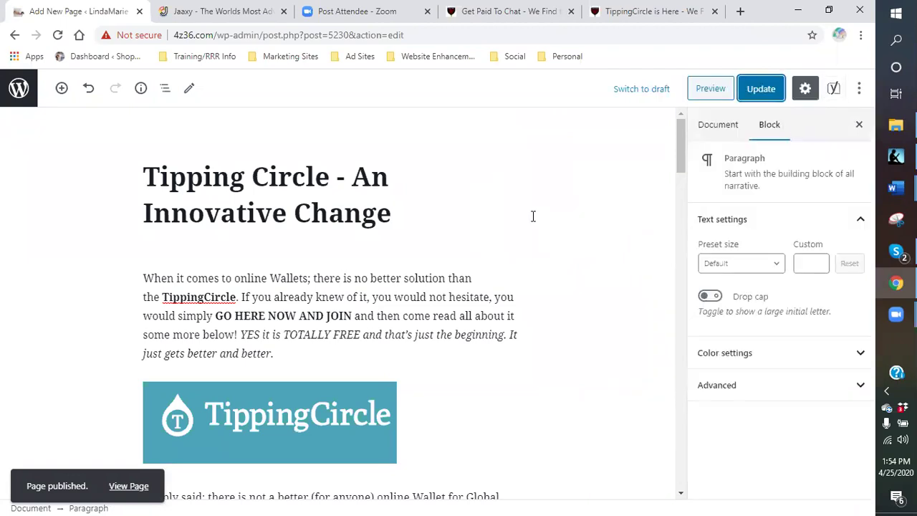
{"action": "left_click", "coordinate": [577, 239]}
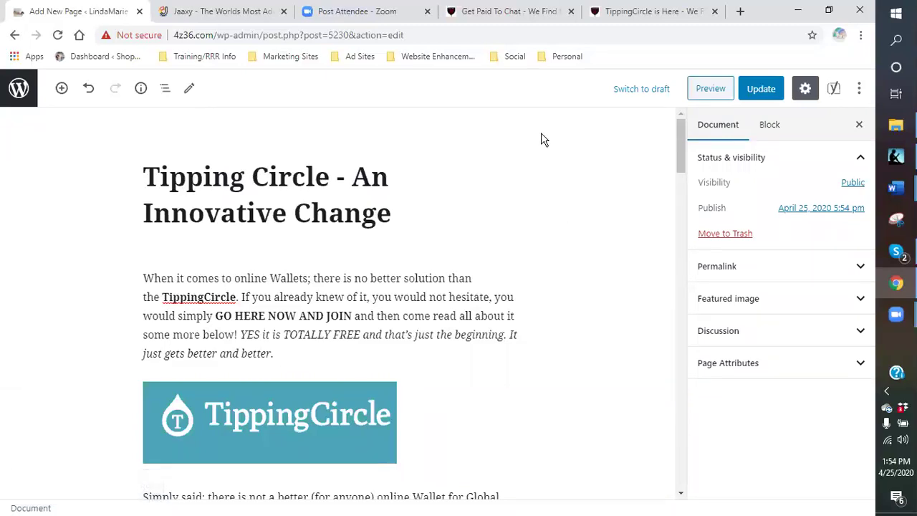
Step: Leave the editor for the list of all pages and start a new page
{"action": "left_click", "coordinate": [19, 88]}
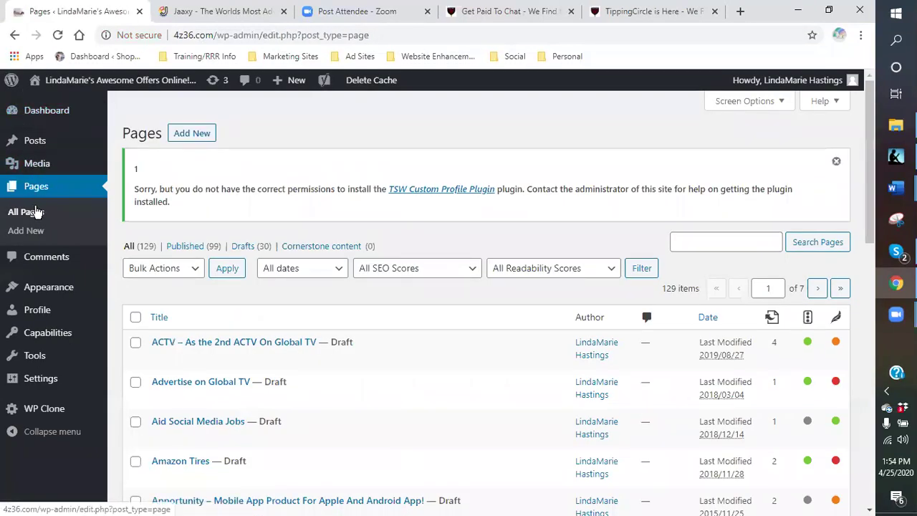
{"action": "mouse_move", "coordinate": [297, 83]}
{"action": "left_click", "coordinate": [283, 141]}
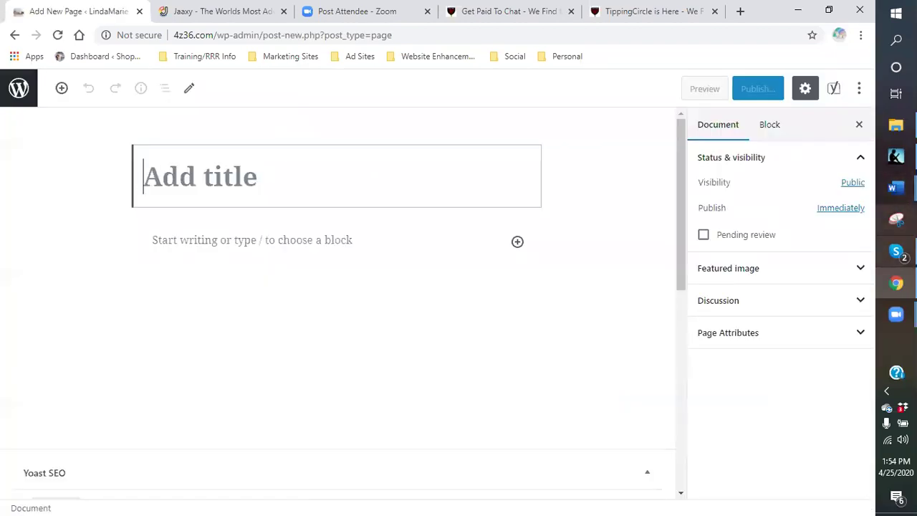
Step: Switch to Skype, open the 1f16.com/paid-to-game/ link from the Student Classroom chat, check the page title, and return to the blank WordPress page
{"action": "left_click", "coordinate": [896, 252]}
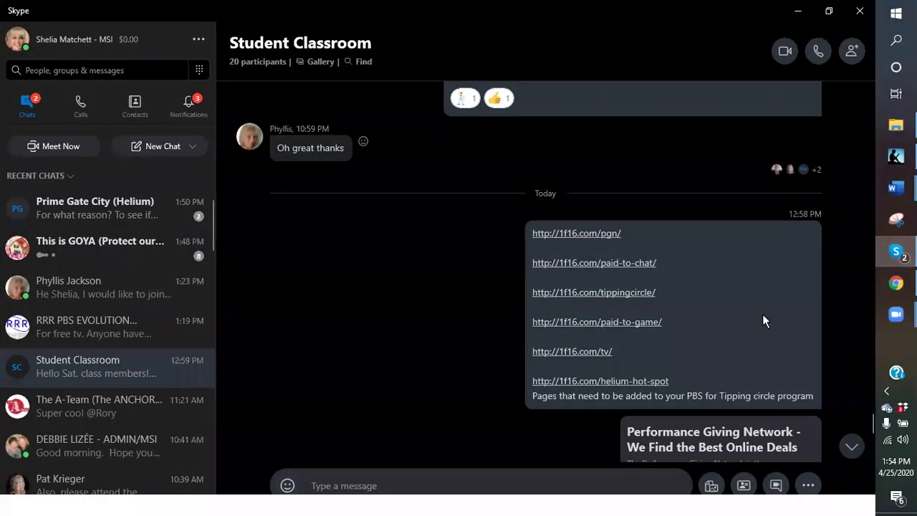
{"action": "left_click", "coordinate": [602, 326]}
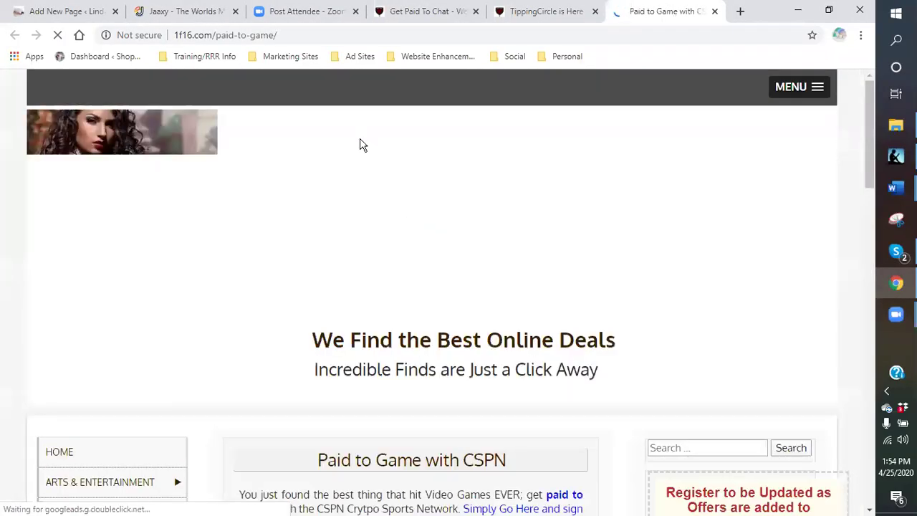
{"action": "scroll", "coordinate": [372, 254], "scroll_direction": "down", "scroll_amount": 2}
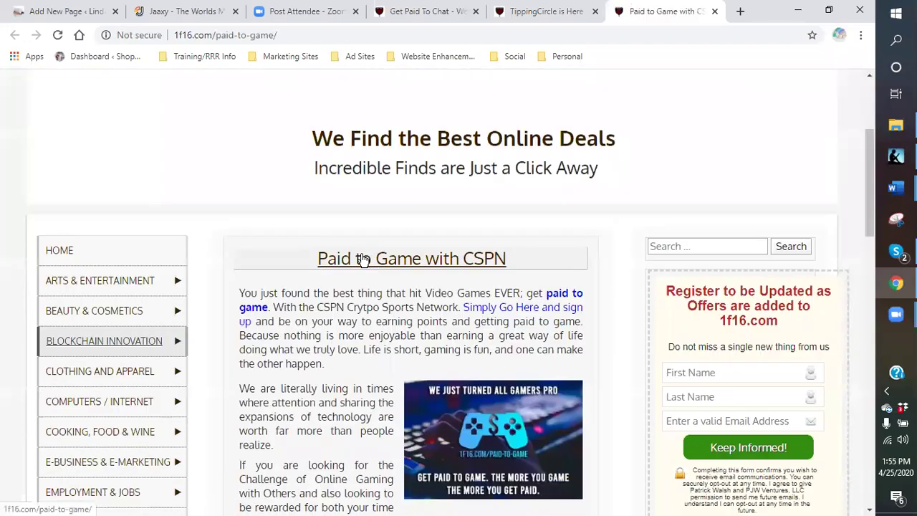
{"action": "left_click", "coordinate": [56, 14]}
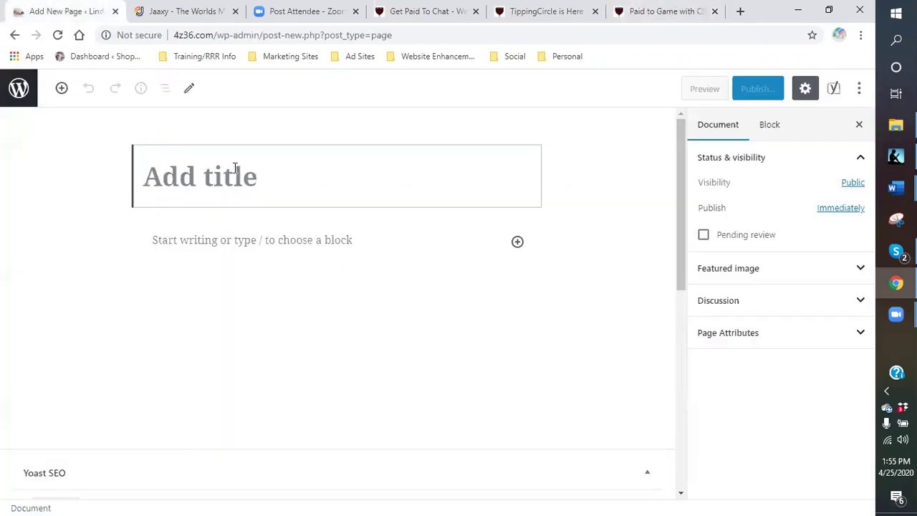
{"action": "right_click", "coordinate": [184, 65]}
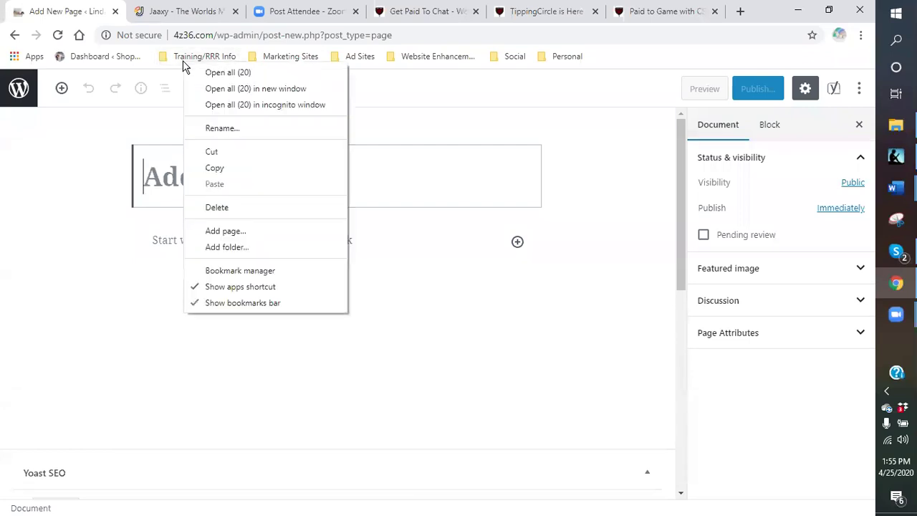
Step: Enter the page title "Paid to Game?! Yes, Make gaming work for you"
{"action": "left_click", "coordinate": [161, 178]}
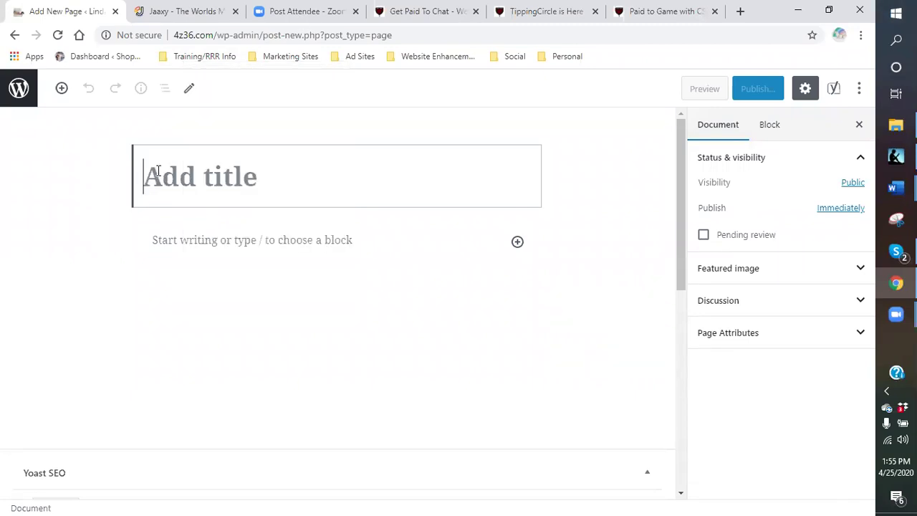
{"action": "type", "text": "Paid to Game"}
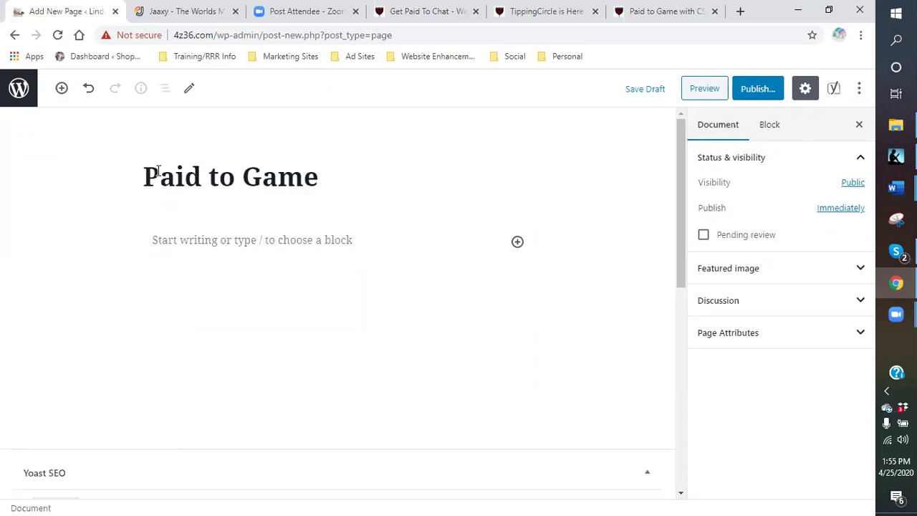
{"action": "type", "text": "?! Yes, "}
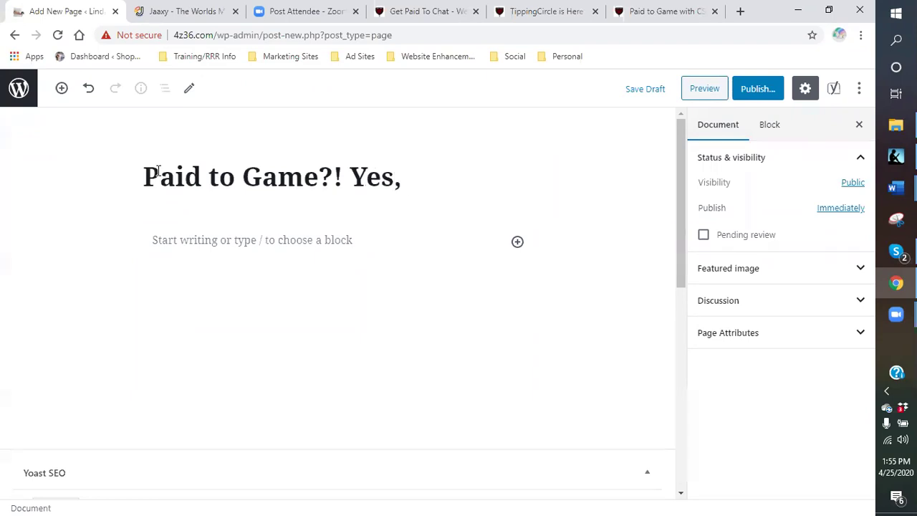
{"action": "type", "text": "Make g"}
{"action": "type", "text": "ami"}
{"action": "key", "text": "BackSpace"}
{"action": "type", "text": "mi"}
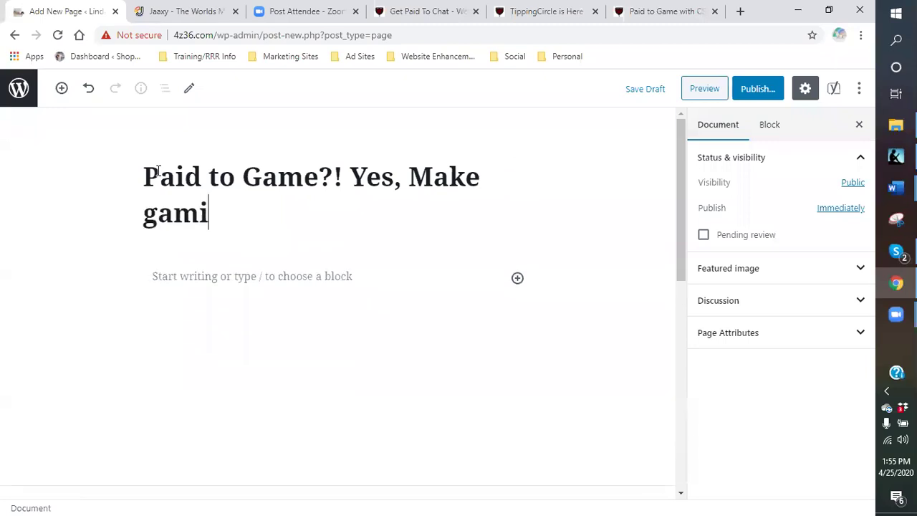
{"action": "type", "text": "ng"}
{"action": "type", "text": "work for you"}
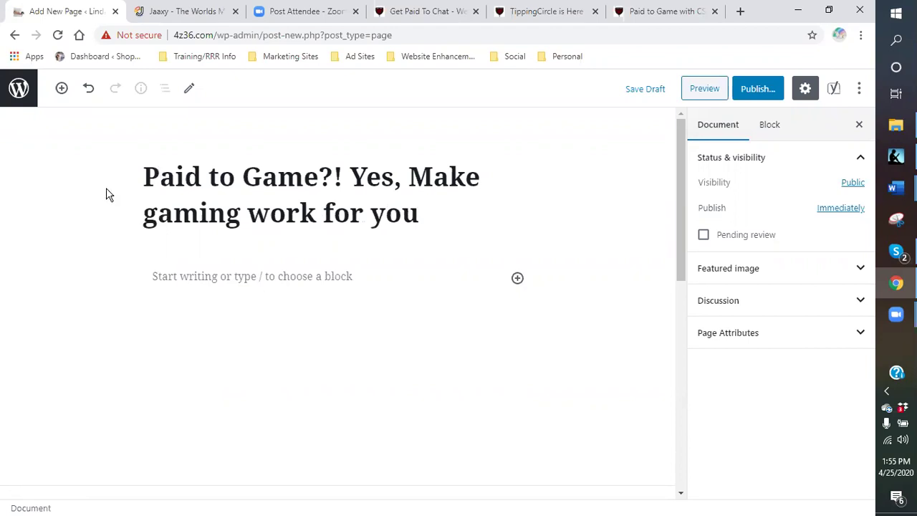
Step: Capitalize the remaining lowercase title words so the ending reads "Gaming Work For You"
{"action": "left_click", "coordinate": [152, 205]}
{"action": "key", "text": "BackSpace"}
{"action": "type", "text": "G"}
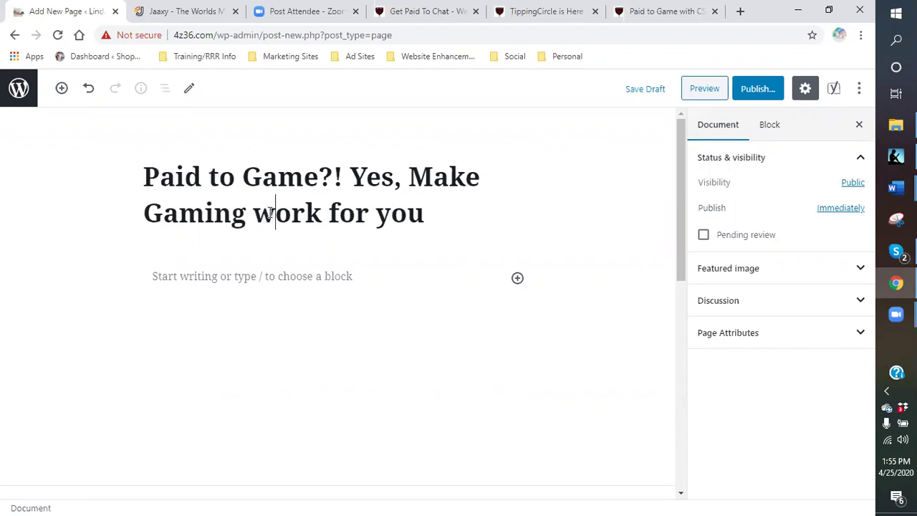
{"action": "left_click", "coordinate": [272, 212]}
{"action": "key", "text": "BackSpace"}
{"action": "type", "text": "W"}
{"action": "left_click", "coordinate": [345, 213]}
{"action": "key", "text": "BackSpace"}
{"action": "type", "text": "F"}
{"action": "left_click", "coordinate": [390, 216]}
{"action": "key", "text": "Delete"}
{"action": "key", "text": "Delete"}
{"action": "type", "text": "Yo"}
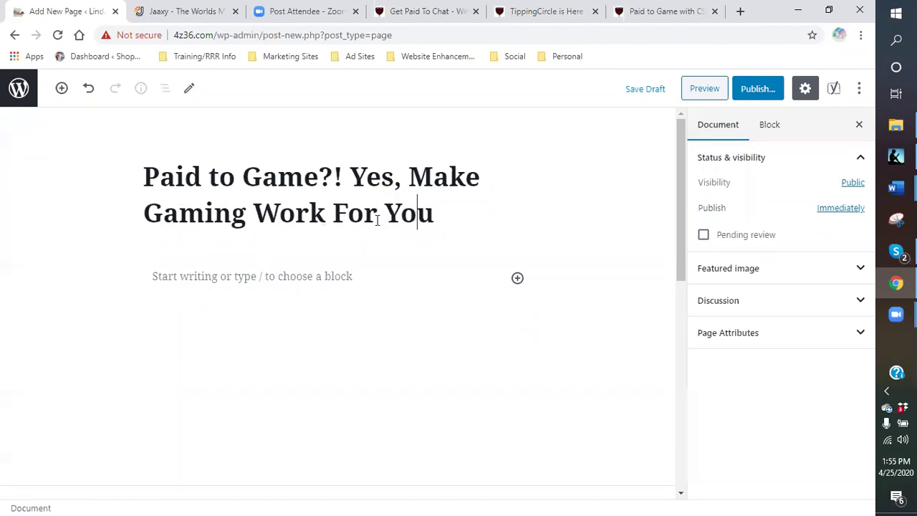
Step: Copy the full "Paid to Game with CSPN" article, from its opening sentence to the bonus info, on the 1f16.com page
{"action": "scroll", "coordinate": [405, 248], "scroll_direction": "down", "scroll_amount": 1}
{"action": "scroll", "coordinate": [408, 237], "scroll_direction": "up", "scroll_amount": 1}
{"action": "scroll", "coordinate": [409, 237], "scroll_direction": "down", "scroll_amount": 7}
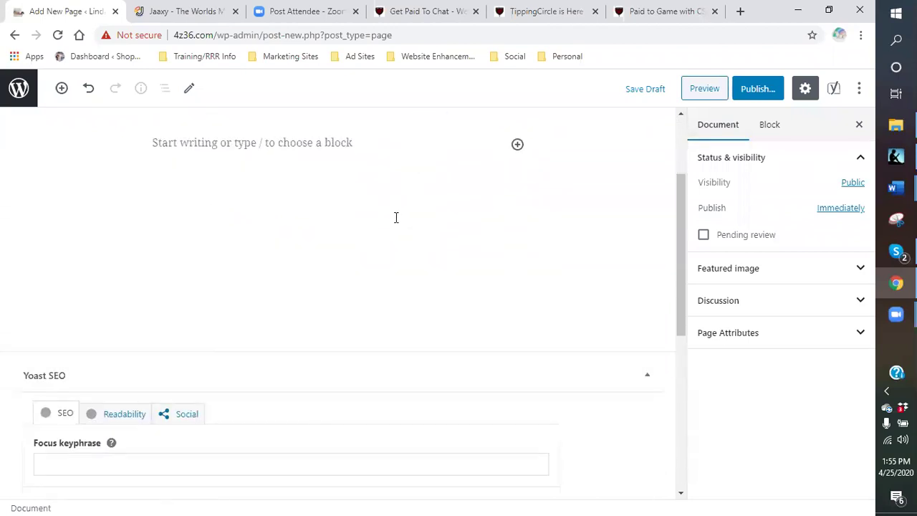
{"action": "scroll", "coordinate": [232, 198], "scroll_direction": "up", "scroll_amount": 3}
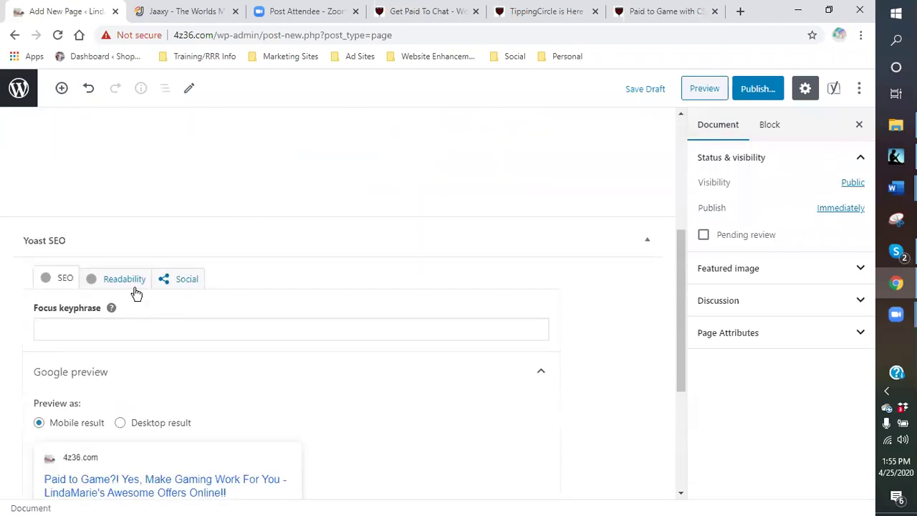
{"action": "left_click", "coordinate": [663, 11]}
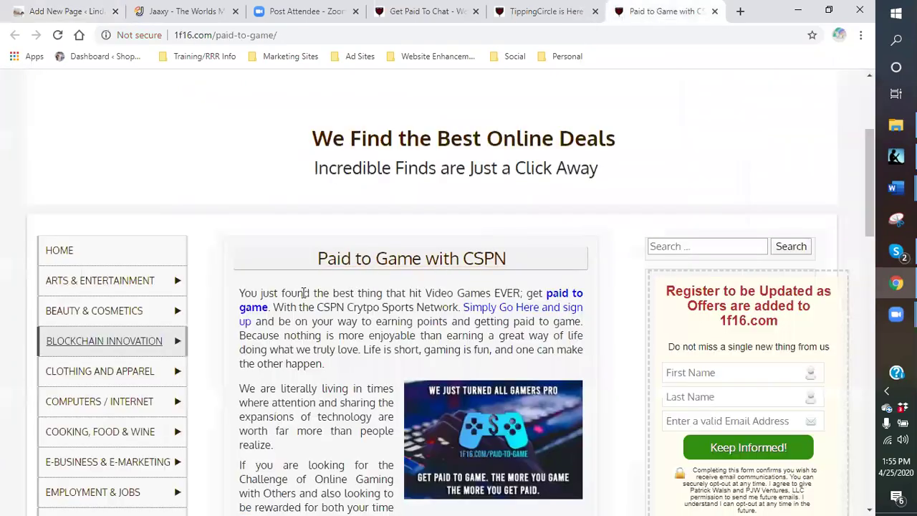
{"action": "left_click_drag", "start_coordinate": [237, 293], "coordinate": [514, 297]}
{"action": "right_click", "coordinate": [405, 208]}
{"action": "left_click", "coordinate": [422, 217]}
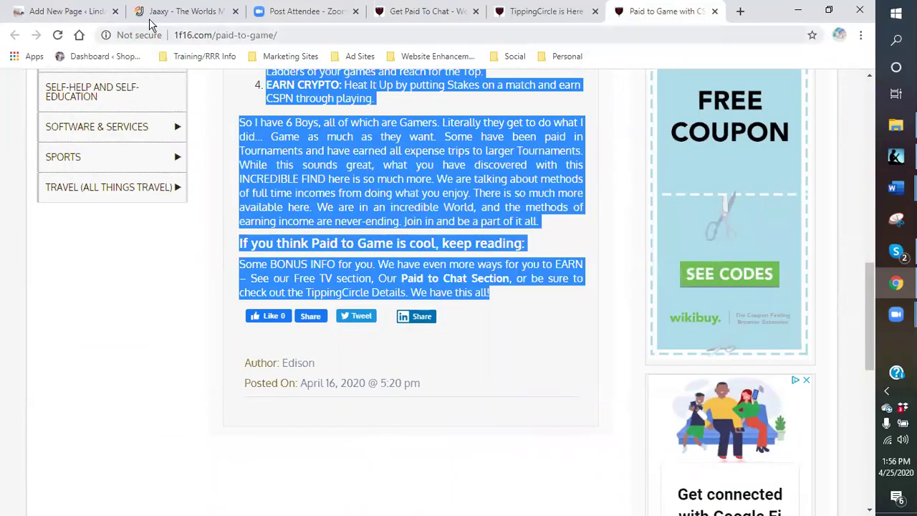
Step: Return to the new WordPress page and paste the copied article into the empty body below the title
{"action": "left_click", "coordinate": [72, 11]}
{"action": "scroll", "coordinate": [176, 215], "scroll_direction": "up", "scroll_amount": 5}
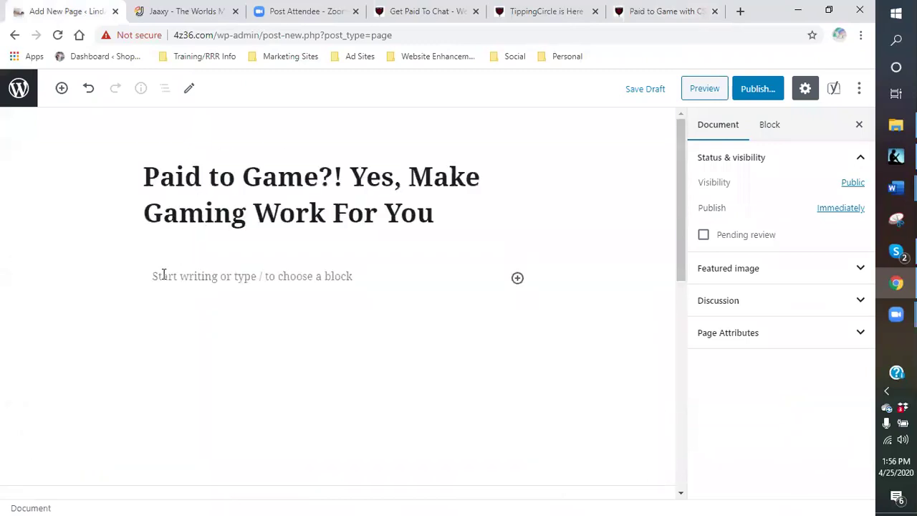
{"action": "left_click", "coordinate": [163, 275]}
{"action": "right_click", "coordinate": [164, 274]}
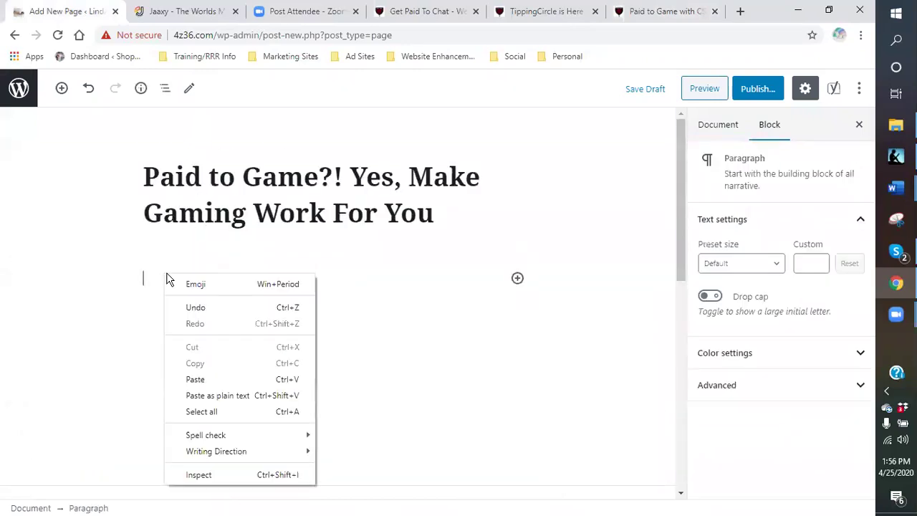
{"action": "left_click", "coordinate": [195, 379]}
{"action": "scroll", "coordinate": [276, 194], "scroll_direction": "up", "scroll_amount": 5}
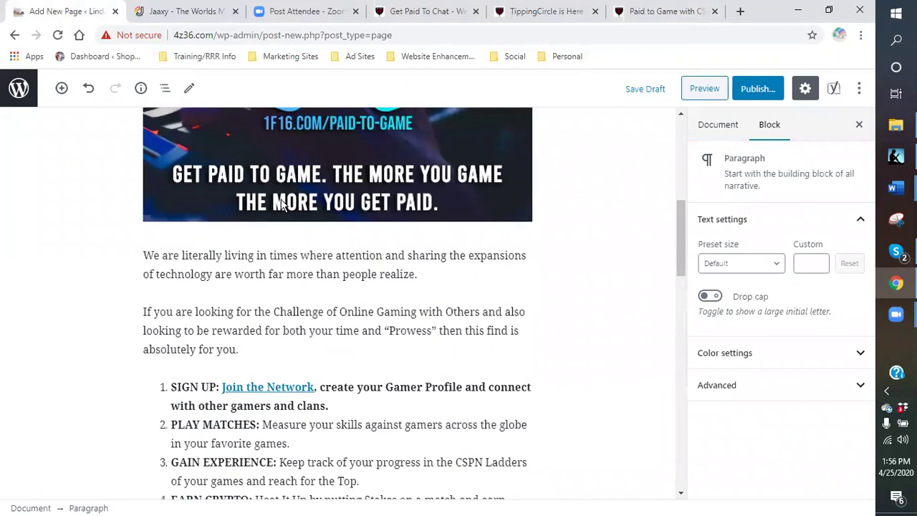
Step: Remove the "We Just Turned All Gamers Pro" image block from the pasted article
{"action": "scroll", "coordinate": [283, 205], "scroll_direction": "up", "scroll_amount": 4}
{"action": "scroll", "coordinate": [343, 307], "scroll_direction": "down", "scroll_amount": 2}
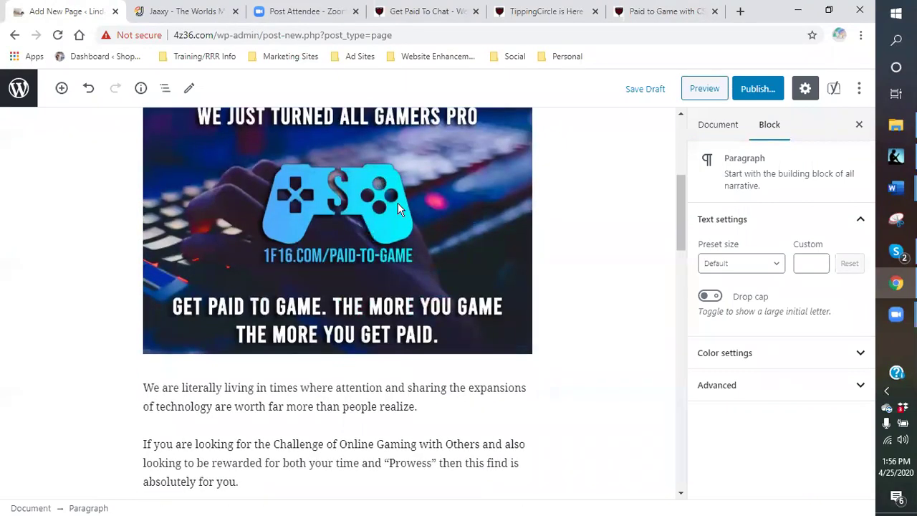
{"action": "scroll", "coordinate": [360, 242], "scroll_direction": "up", "scroll_amount": 1}
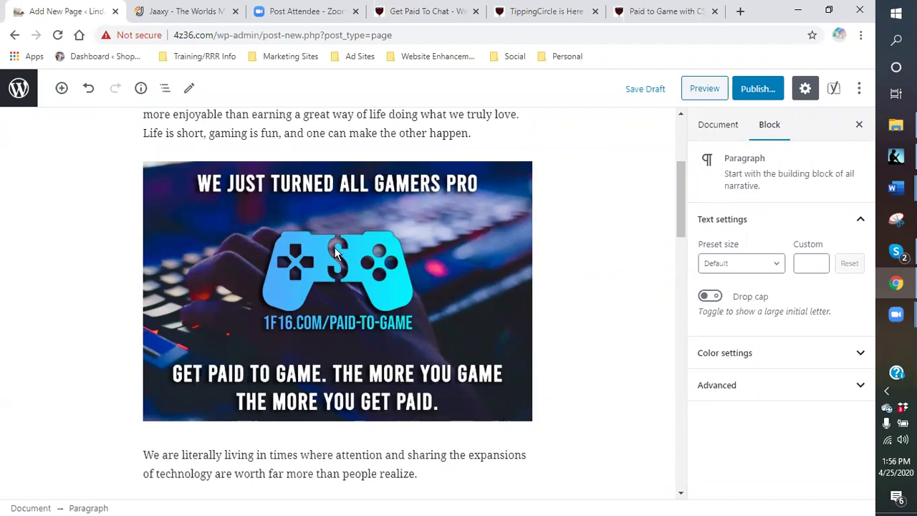
{"action": "right_click", "coordinate": [357, 202]}
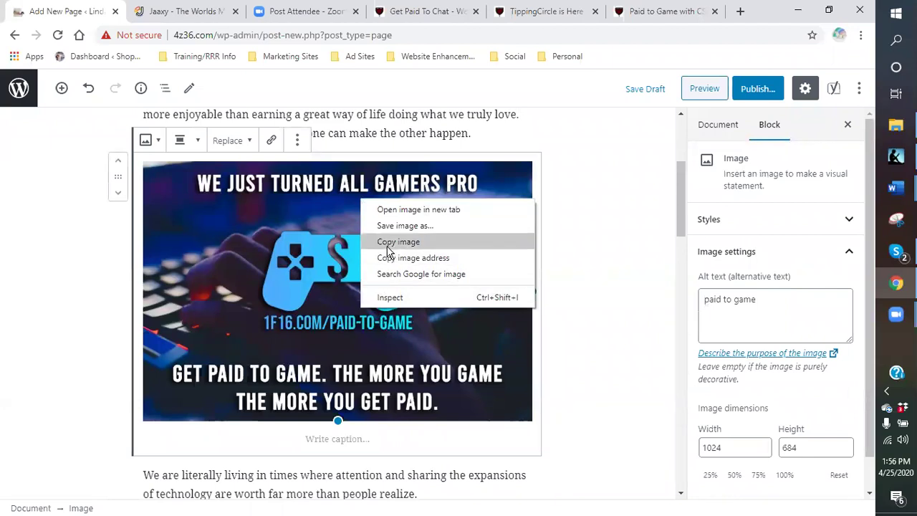
{"action": "left_click", "coordinate": [325, 212]}
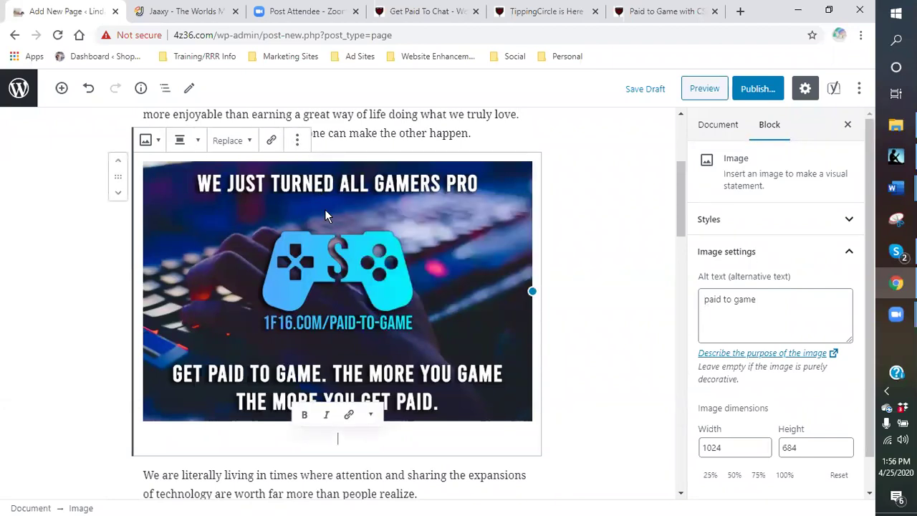
{"action": "left_click", "coordinate": [297, 140]}
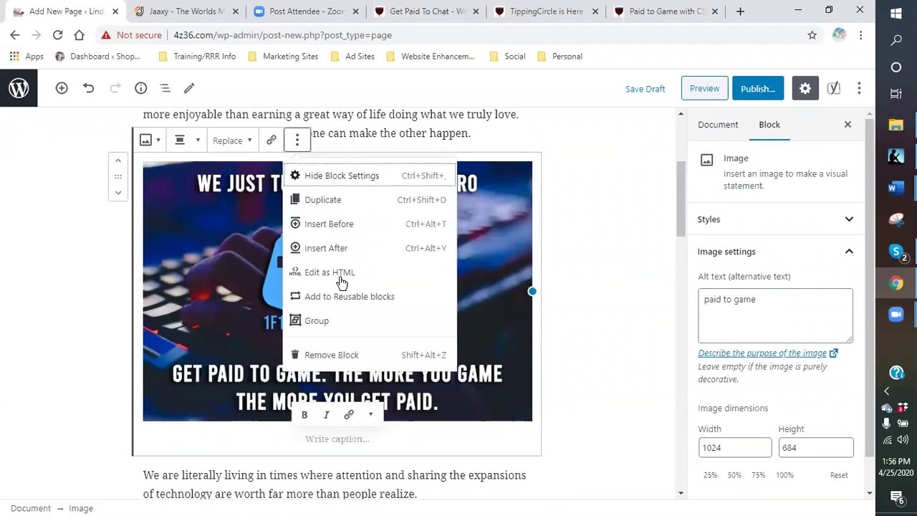
{"action": "left_click", "coordinate": [337, 356]}
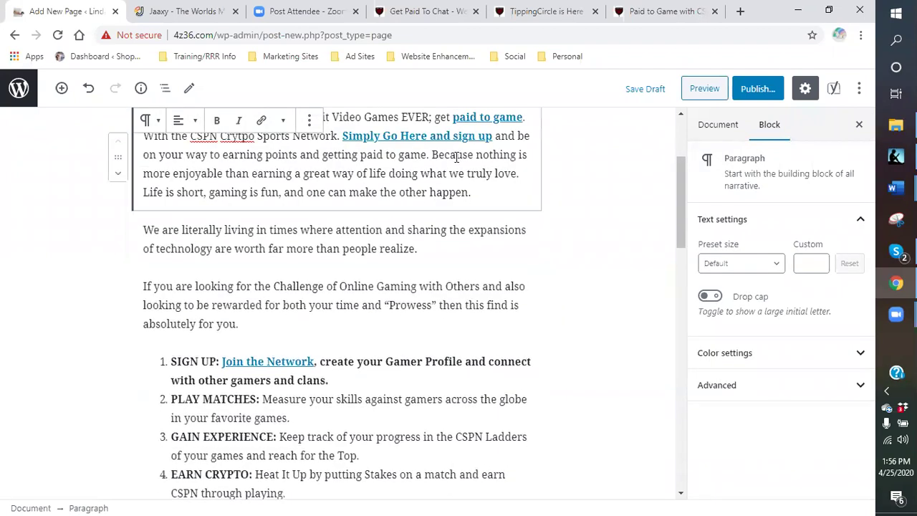
Step: Unlink "paid to game" and "Simply Go Here and sign up" in the opening paragraph
{"action": "scroll", "coordinate": [429, 246], "scroll_direction": "up", "scroll_amount": 2}
{"action": "right_click", "coordinate": [455, 256]}
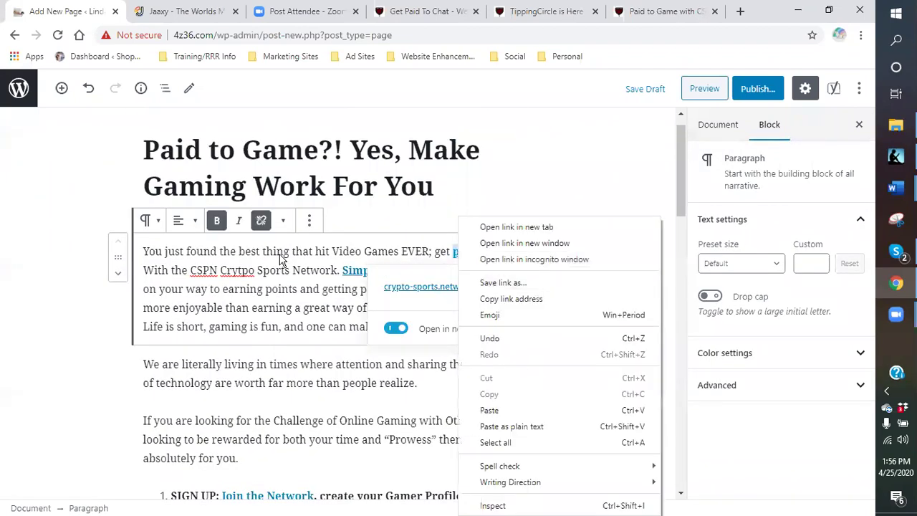
{"action": "left_click", "coordinate": [260, 220]}
{"action": "left_click", "coordinate": [401, 270]}
{"action": "left_click", "coordinate": [261, 220]}
Step: Unlink "Join the Network" in the numbered list and "Join in and be a part of it all." in the paragraph below
{"action": "scroll", "coordinate": [308, 250], "scroll_direction": "down", "scroll_amount": 3}
{"action": "scroll", "coordinate": [307, 250], "scroll_direction": "down", "scroll_amount": 2}
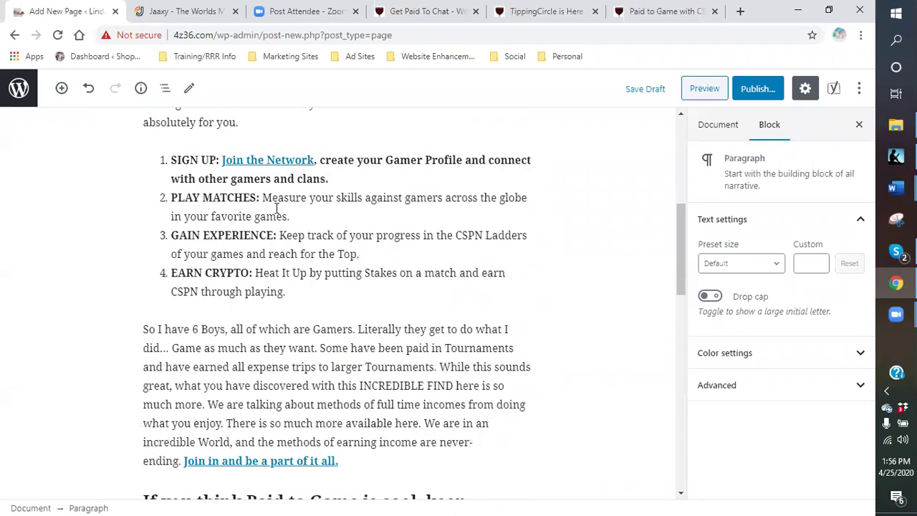
{"action": "left_click", "coordinate": [275, 159]}
{"action": "left_click", "coordinate": [336, 129]}
{"action": "left_click", "coordinate": [318, 131]}
{"action": "scroll", "coordinate": [334, 239], "scroll_direction": "down", "scroll_amount": 3}
{"action": "left_click", "coordinate": [316, 260]}
{"action": "left_click", "coordinate": [262, 120]}
Step: Unlink "Paid to Chat Section", "See our Free TV section" and "TippingCircle" in the closing bonus paragraph
{"action": "left_click", "coordinate": [311, 383]}
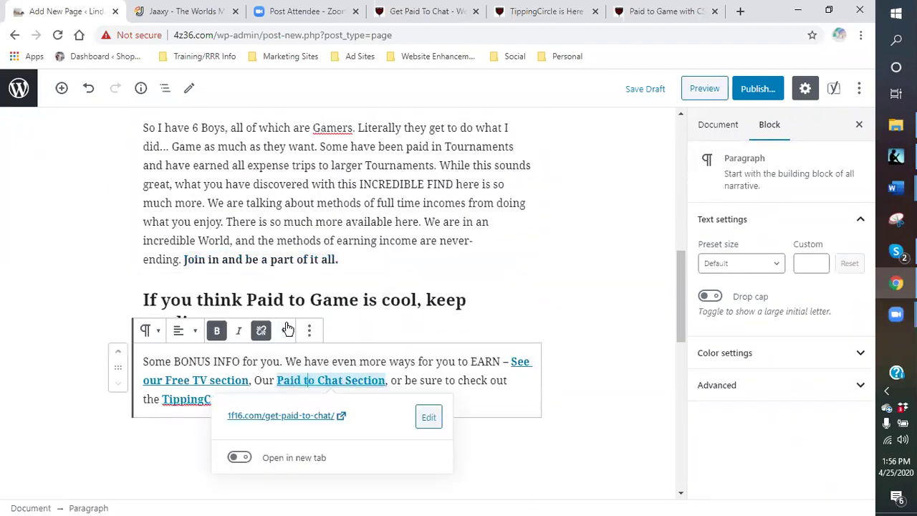
{"action": "left_click", "coordinate": [261, 330]}
{"action": "left_click", "coordinate": [519, 364]}
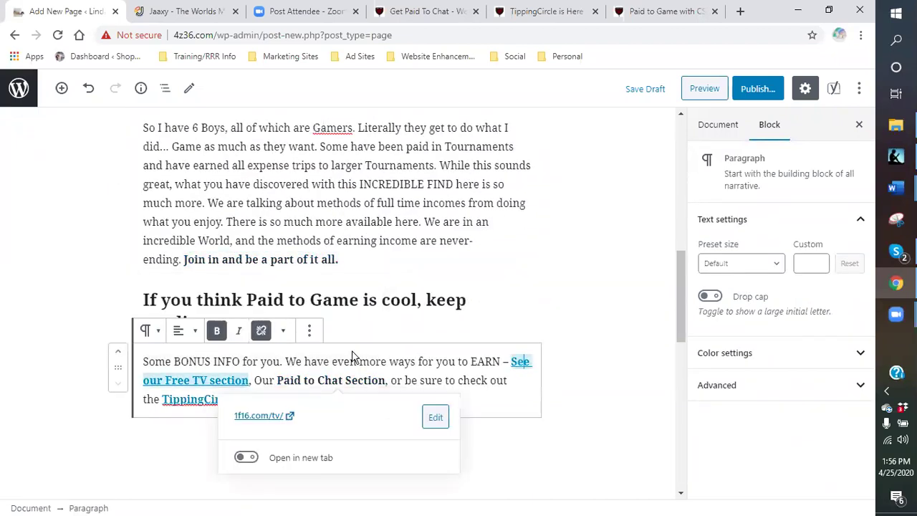
{"action": "left_click", "coordinate": [261, 331]}
{"action": "left_click", "coordinate": [213, 399]}
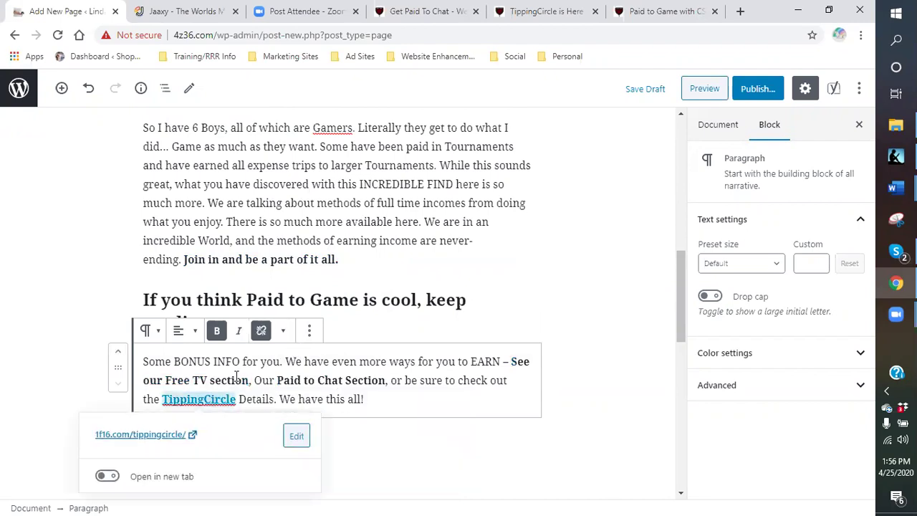
{"action": "left_click", "coordinate": [261, 330]}
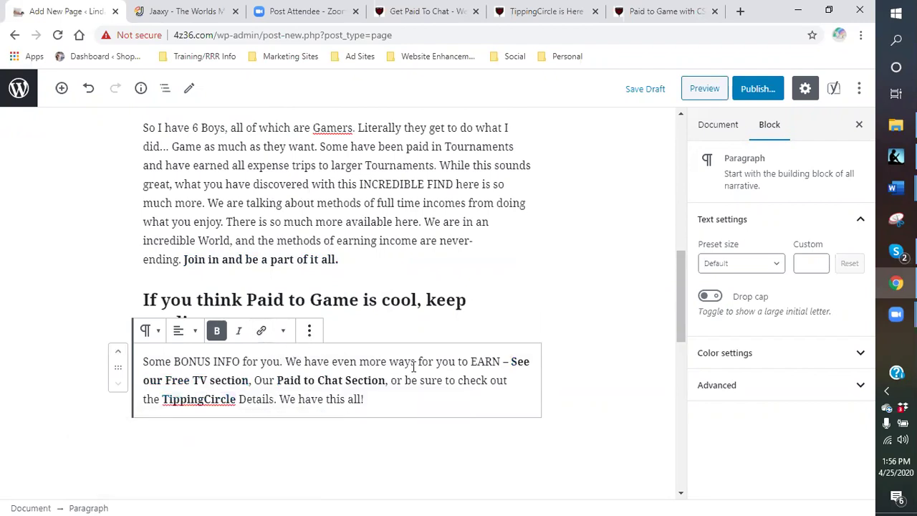
Step: Look over the cleaned article and check its block navigation, word count and document outline
{"action": "scroll", "coordinate": [483, 356], "scroll_direction": "down", "scroll_amount": 4}
{"action": "scroll", "coordinate": [464, 322], "scroll_direction": "up", "scroll_amount": 15}
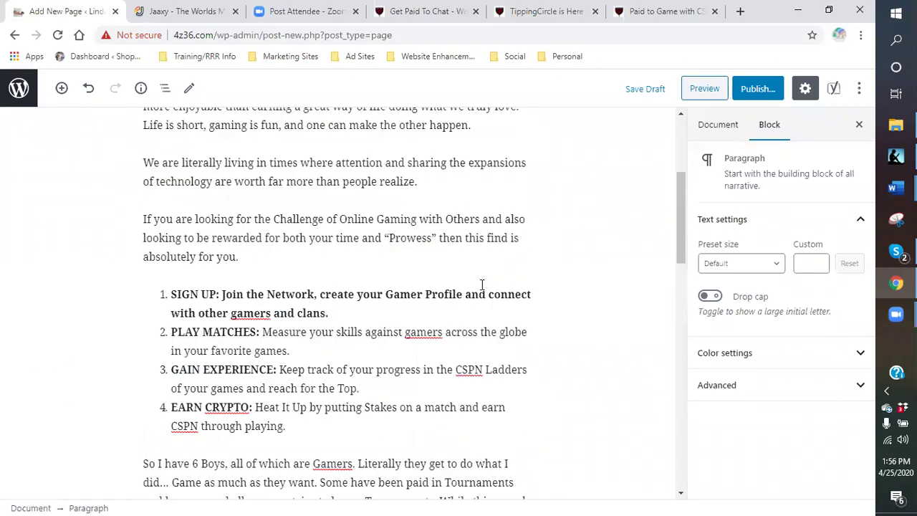
{"action": "scroll", "coordinate": [518, 207], "scroll_direction": "down", "scroll_amount": 5}
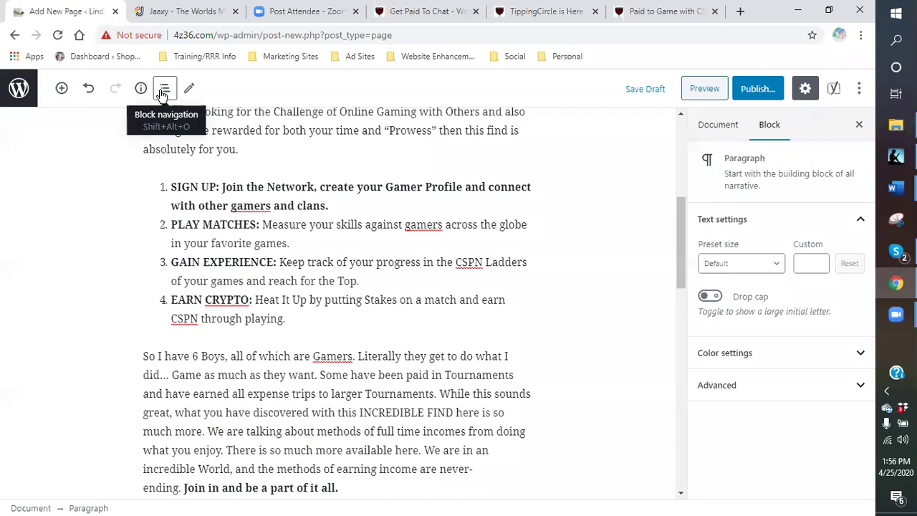
{"action": "left_click", "coordinate": [164, 89]}
{"action": "left_click", "coordinate": [140, 89]}
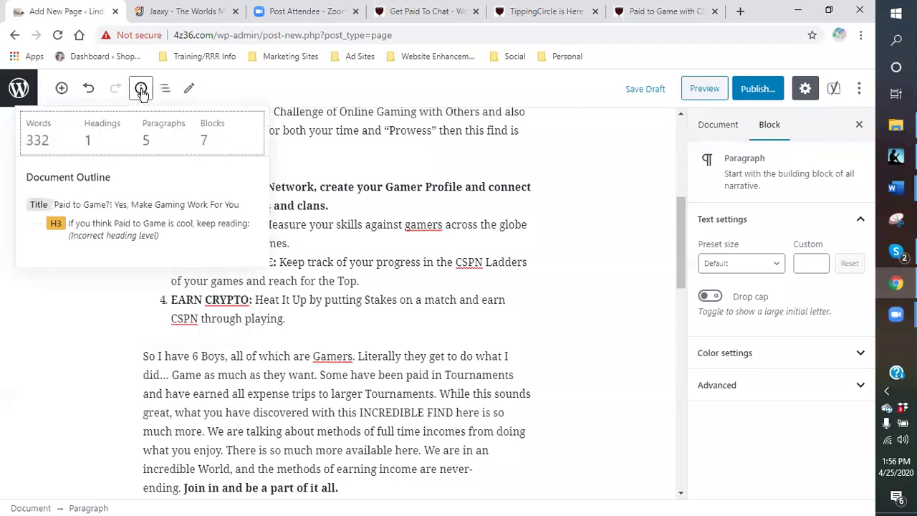
{"action": "left_click", "coordinate": [602, 232]}
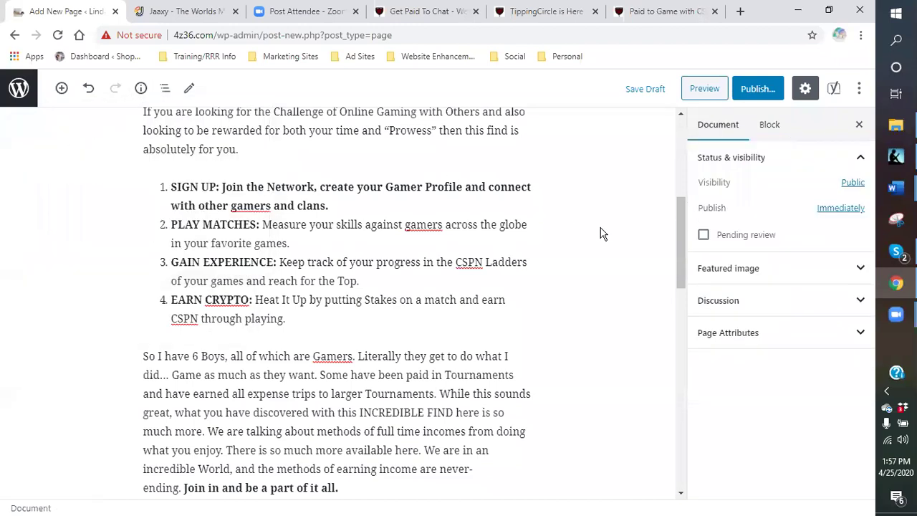
Step: Switch to Jaaxy and run a keyword search for "gaming" in a new search
{"action": "scroll", "coordinate": [599, 240], "scroll_direction": "down", "scroll_amount": 4}
{"action": "scroll", "coordinate": [380, 287], "scroll_direction": "down", "scroll_amount": 5}
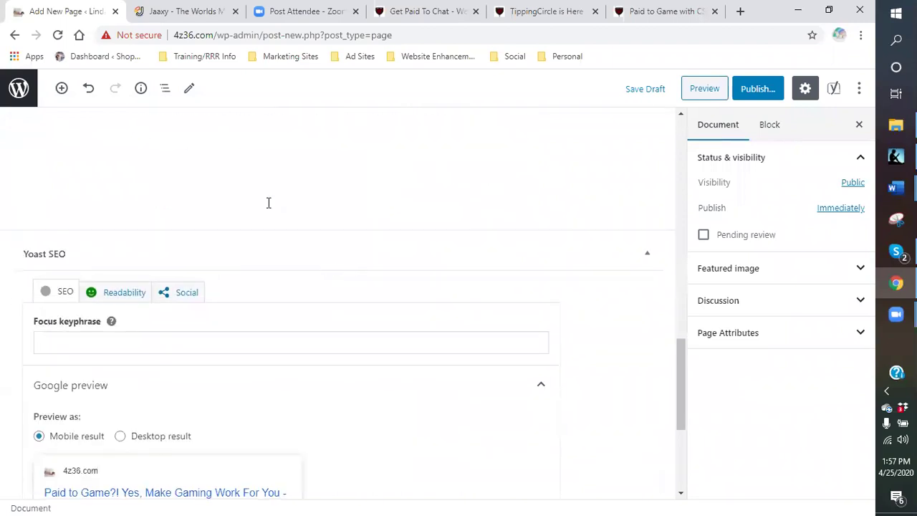
{"action": "scroll", "coordinate": [176, 264], "scroll_direction": "down", "scroll_amount": 2}
{"action": "left_click", "coordinate": [84, 210]}
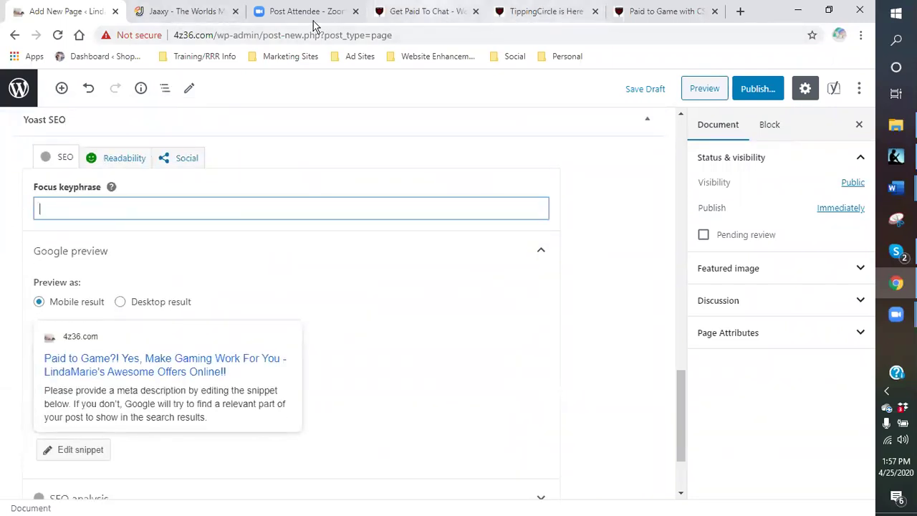
{"action": "left_click", "coordinate": [183, 13]}
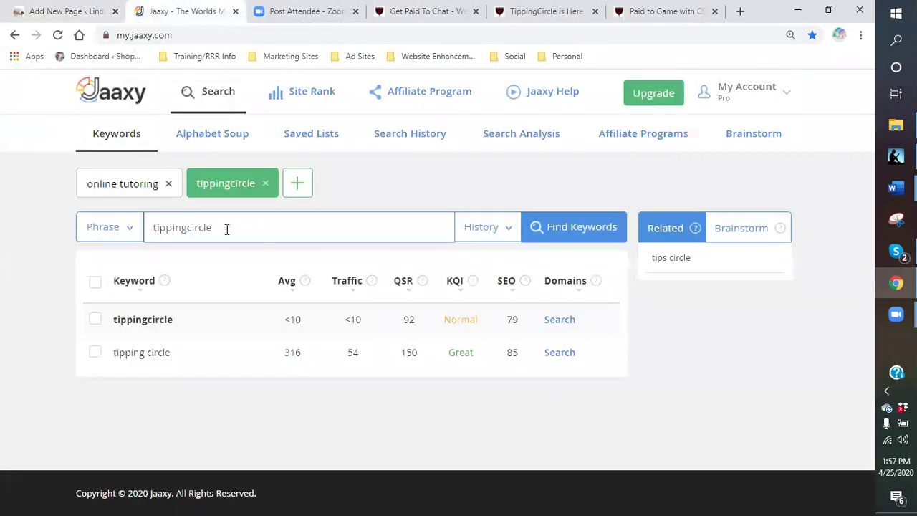
{"action": "left_click", "coordinate": [167, 183]}
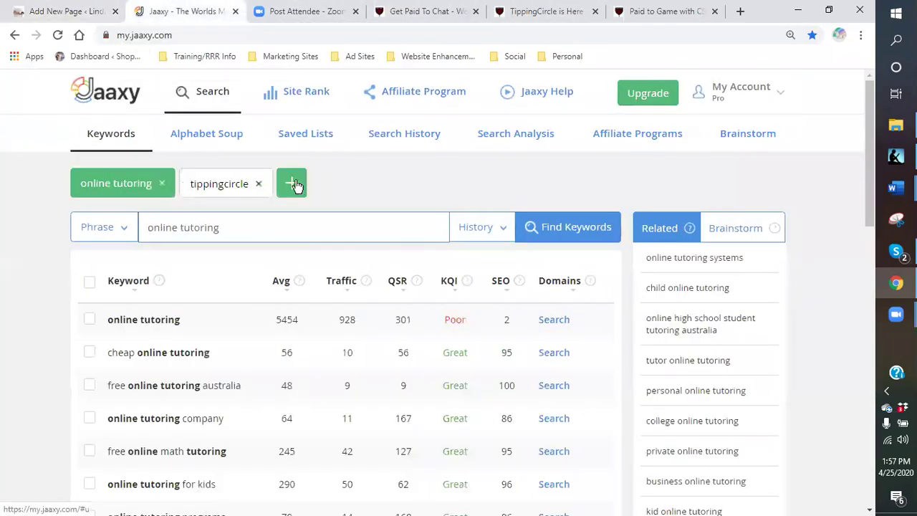
{"action": "left_click", "coordinate": [294, 184]}
{"action": "type", "text": "gaming"}
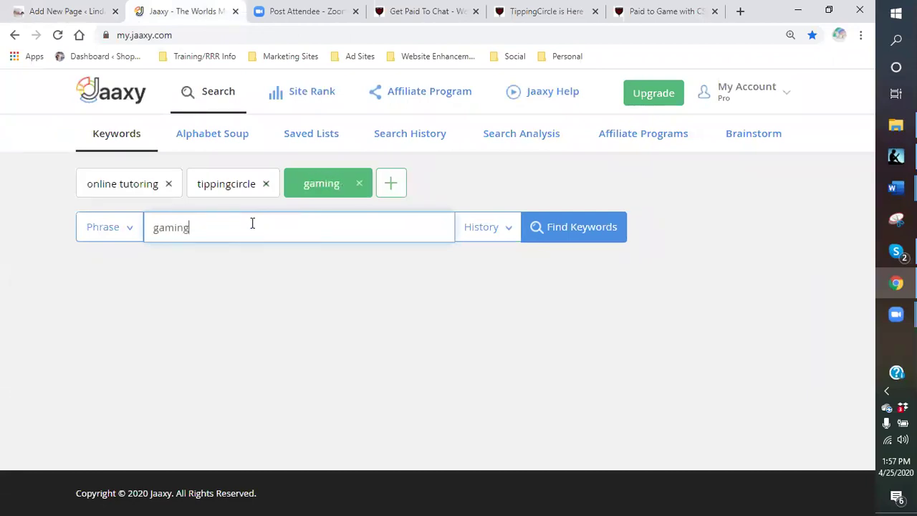
{"action": "key", "text": "Return"}
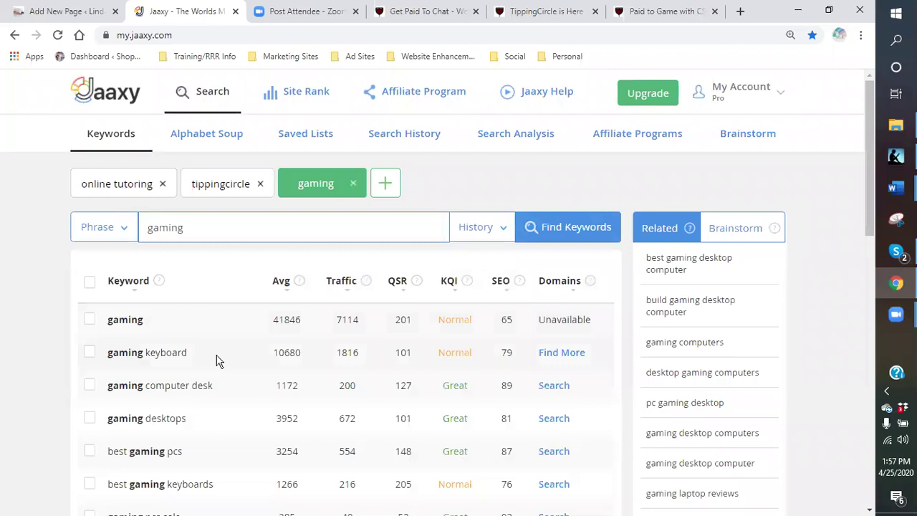
Step: Look through the keyword results for "gaming" and search for "paid to game" instead
{"action": "scroll", "coordinate": [218, 362], "scroll_direction": "down", "scroll_amount": 1}
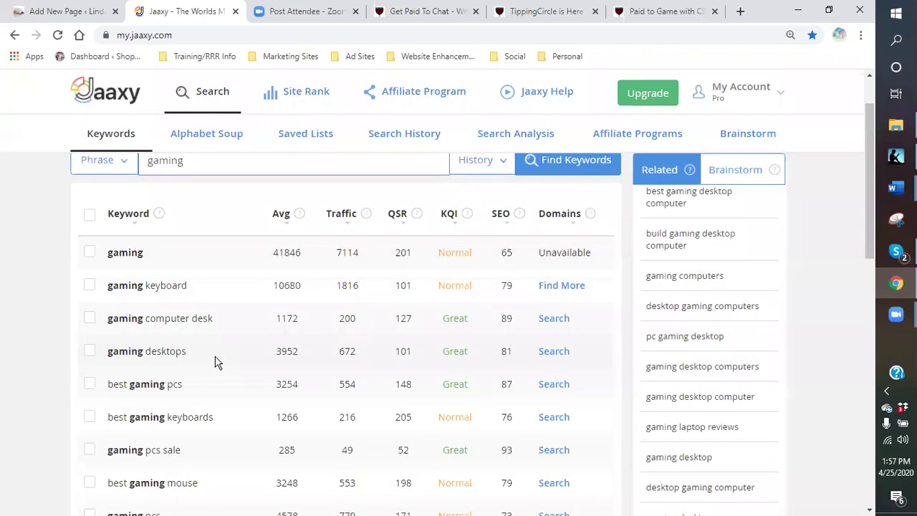
{"action": "scroll", "coordinate": [217, 362], "scroll_direction": "down", "scroll_amount": 2}
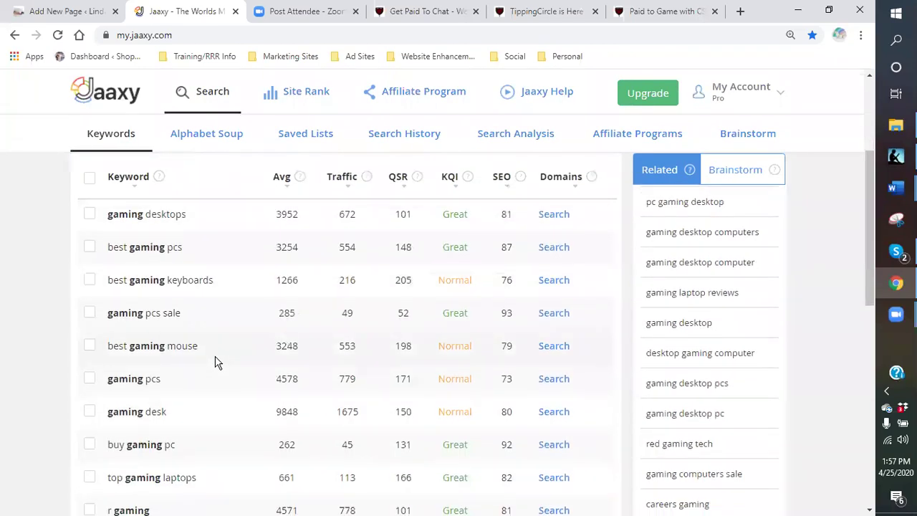
{"action": "scroll", "coordinate": [218, 362], "scroll_direction": "down", "scroll_amount": 2}
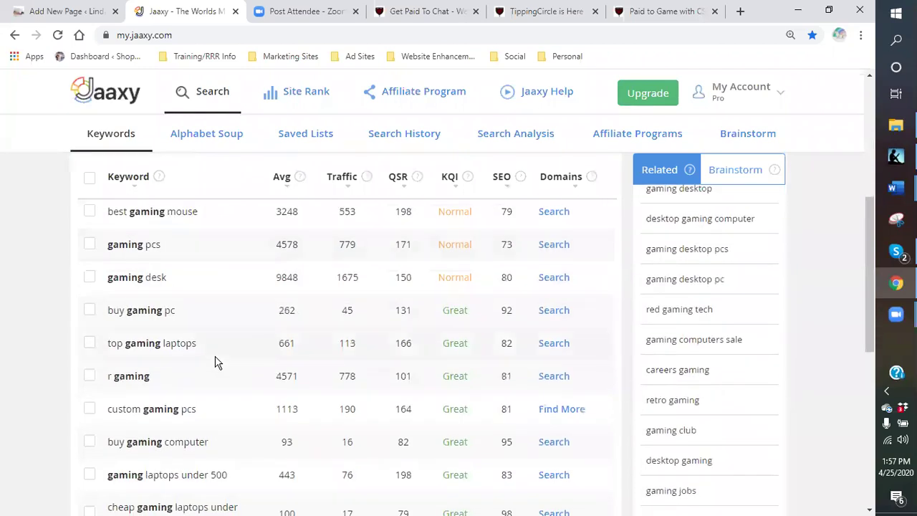
{"action": "scroll", "coordinate": [218, 362], "scroll_direction": "down", "scroll_amount": 1}
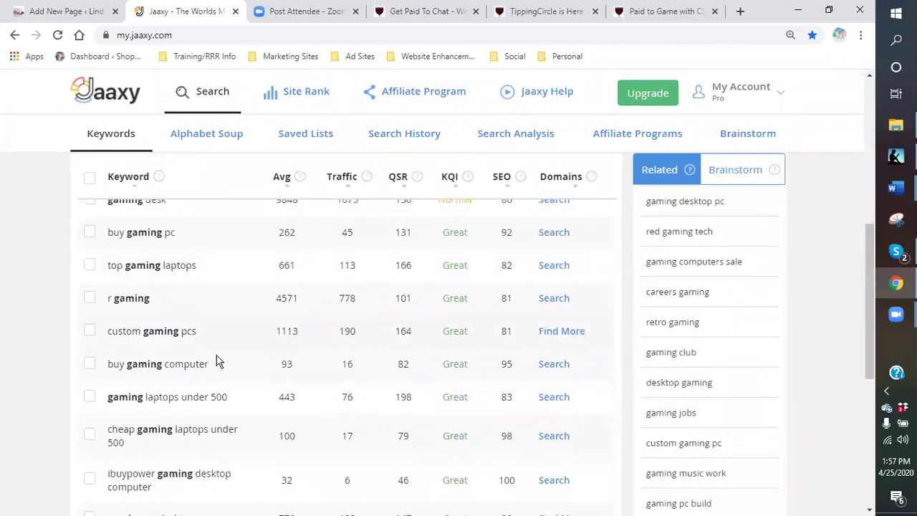
{"action": "scroll", "coordinate": [218, 363], "scroll_direction": "down", "scroll_amount": 2}
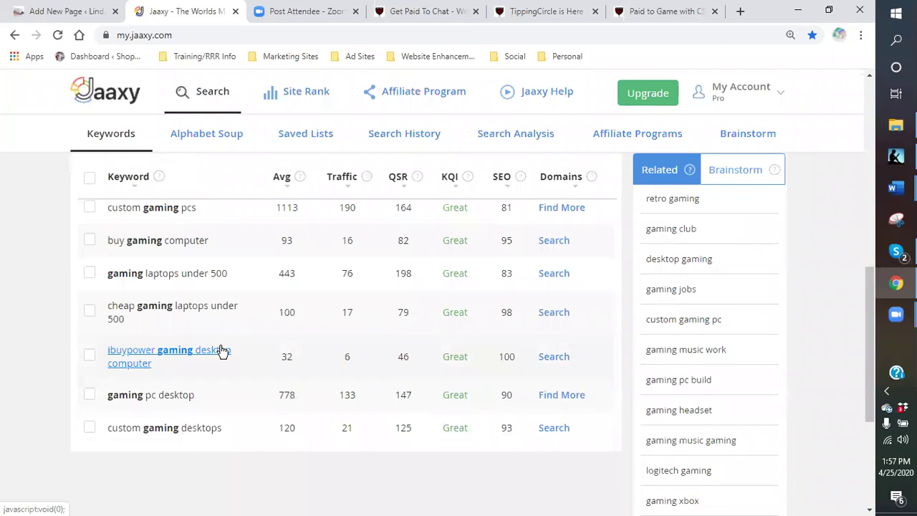
{"action": "scroll", "coordinate": [222, 351], "scroll_direction": "up", "scroll_amount": 7}
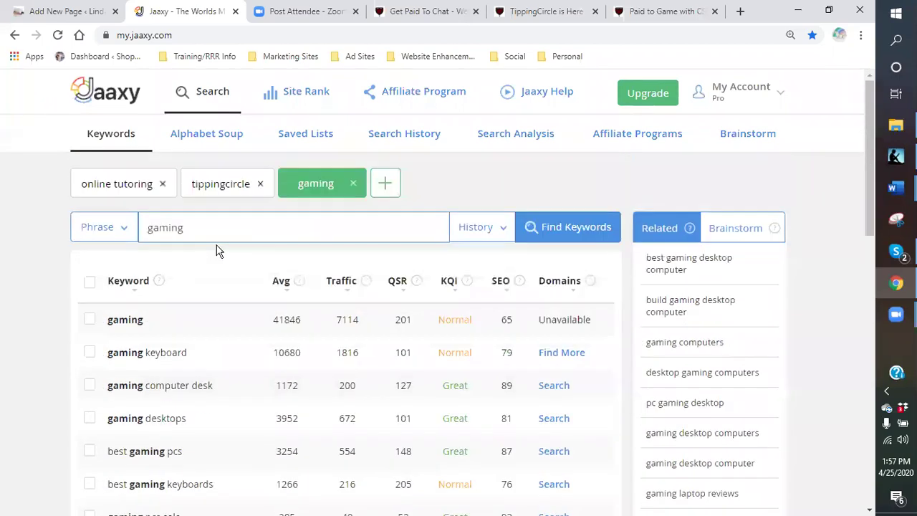
{"action": "left_click", "coordinate": [201, 227]}
{"action": "type", "text": "paid to game"}
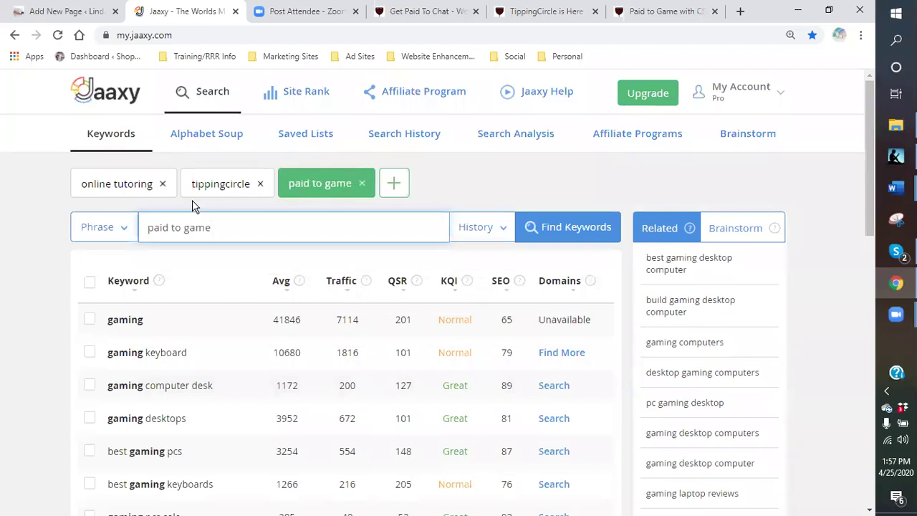
{"action": "key", "text": "Return"}
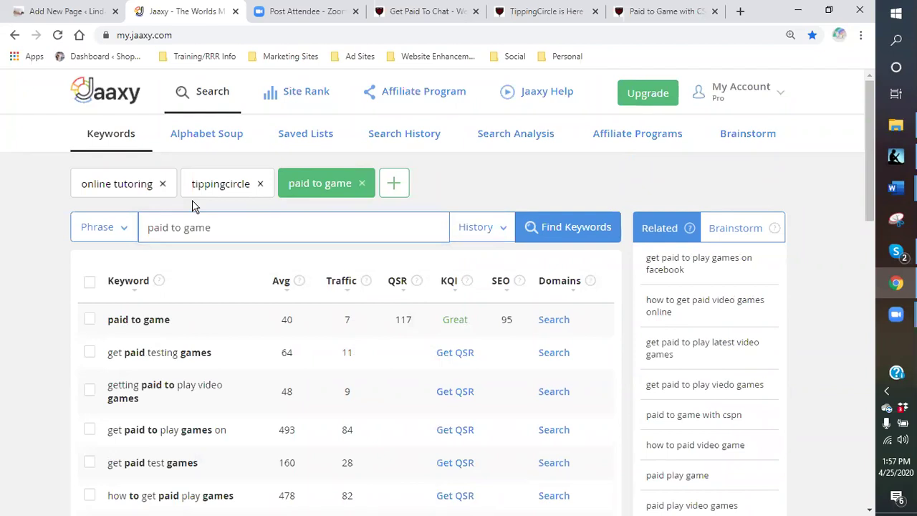
Step: Switch back to the WordPress page and set its focus keyphrase to "gaming" and its slug to "paid to game"
{"action": "left_click", "coordinate": [87, 13]}
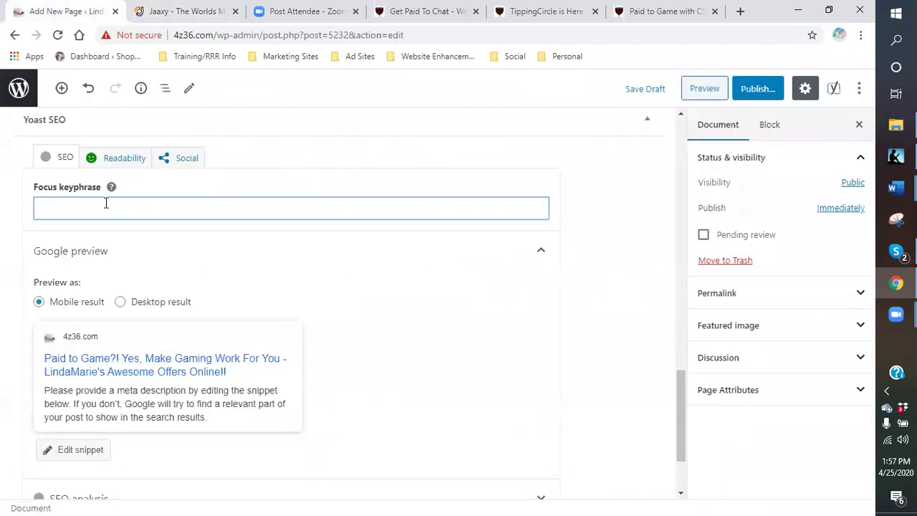
{"action": "type", "text": "gaming"}
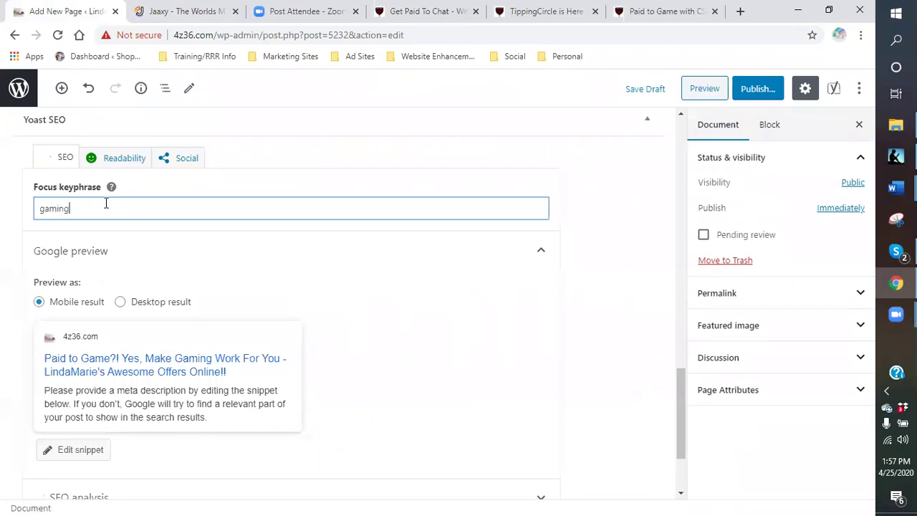
{"action": "scroll", "coordinate": [121, 357], "scroll_direction": "down", "scroll_amount": 2}
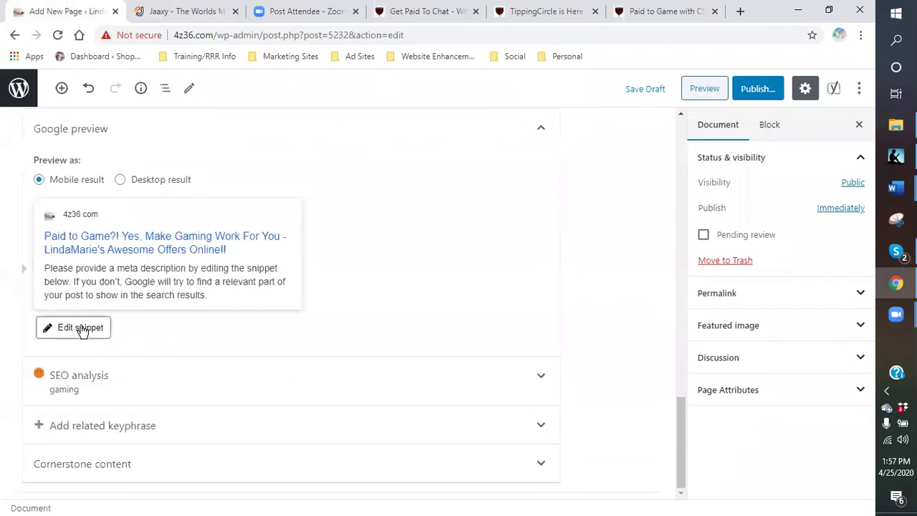
{"action": "left_click", "coordinate": [81, 328]}
{"action": "scroll", "coordinate": [101, 354], "scroll_direction": "down", "scroll_amount": 3}
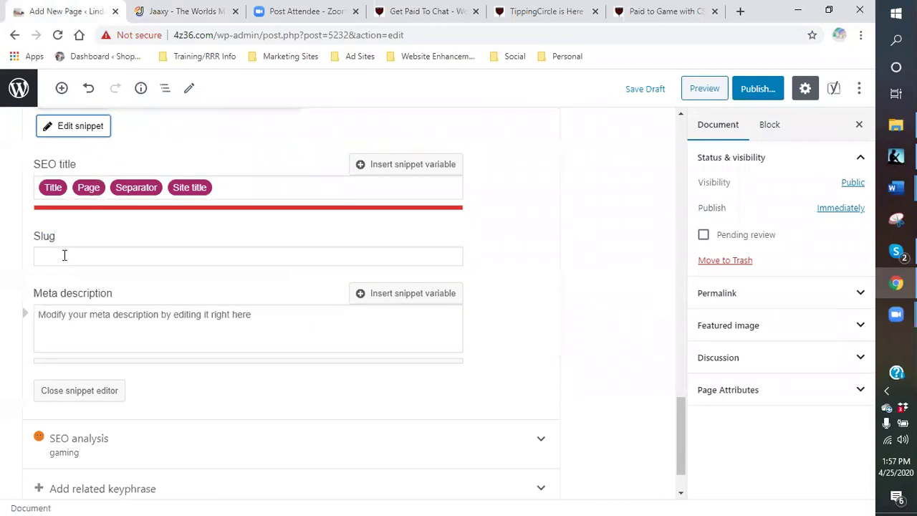
{"action": "left_click", "coordinate": [65, 255]}
{"action": "type", "text": "aid to game"}
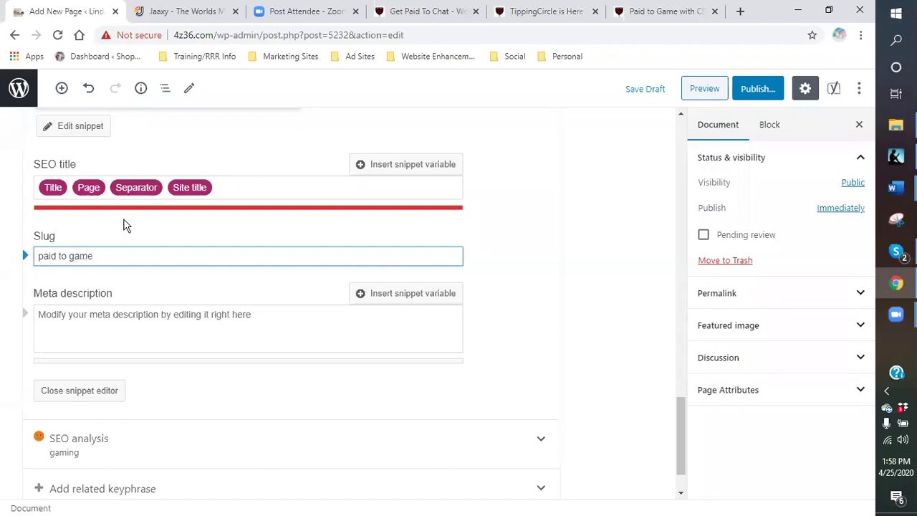
Step: Extend the focus keyphrase to "gaming paid to game" with single spaces between the words
{"action": "scroll", "coordinate": [132, 209], "scroll_direction": "up", "scroll_amount": 2}
{"action": "scroll", "coordinate": [132, 210], "scroll_direction": "up", "scroll_amount": 2}
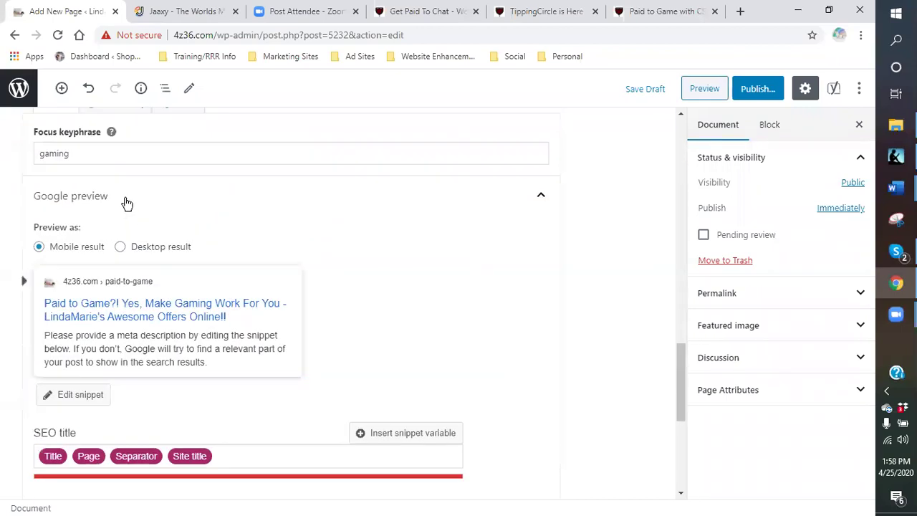
{"action": "left_click", "coordinate": [95, 154]}
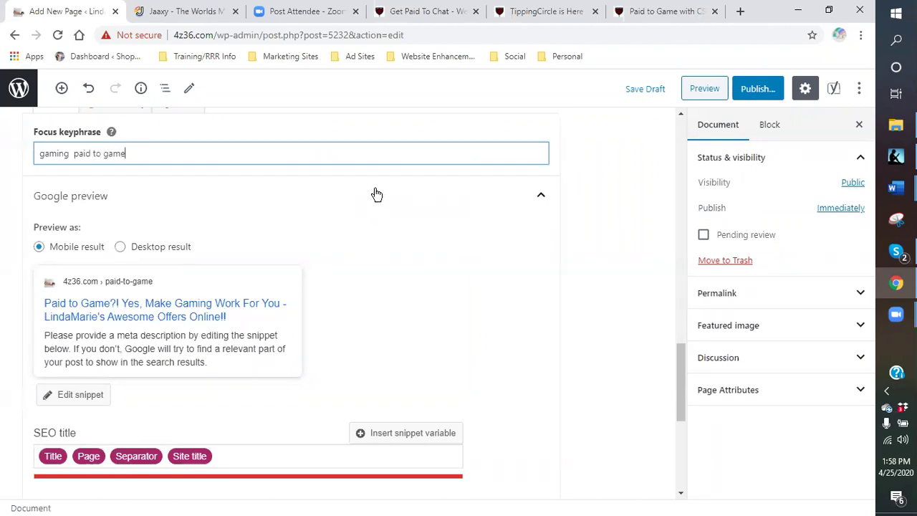
{"action": "left_click", "coordinate": [71, 153]}
{"action": "key", "text": "BackSpace"}
Step: Write the meta description "Do you enjoy gaming? What if I told you there is a platform that you can get paid to game!!!"
{"action": "scroll", "coordinate": [333, 206], "scroll_direction": "down", "scroll_amount": 5}
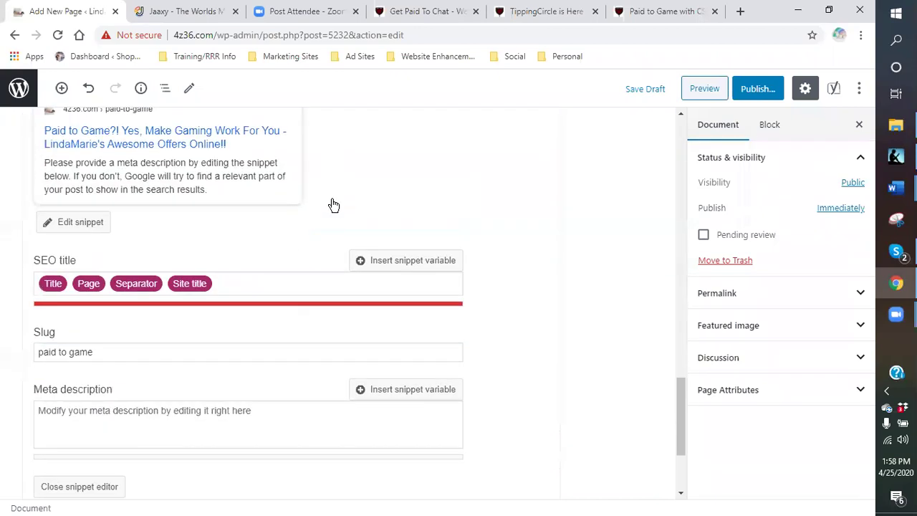
{"action": "left_click", "coordinate": [116, 260]}
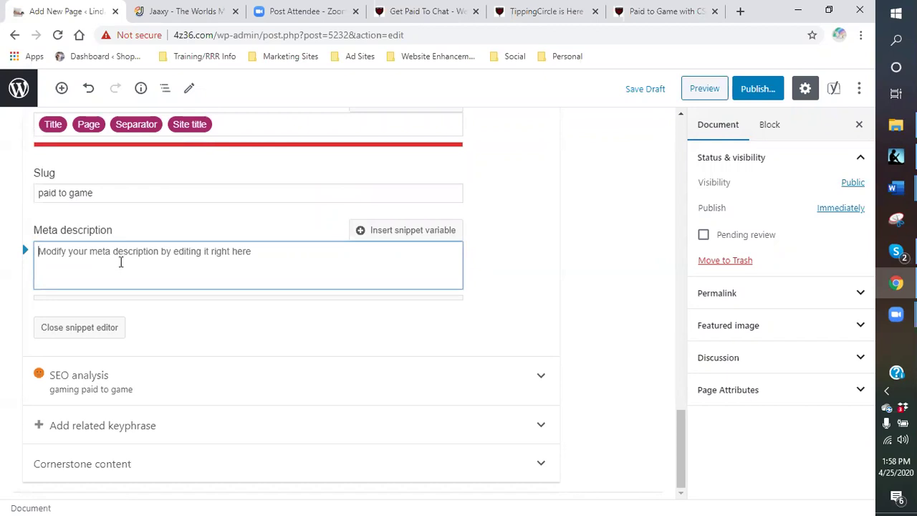
{"action": "type", "text": "Do"}
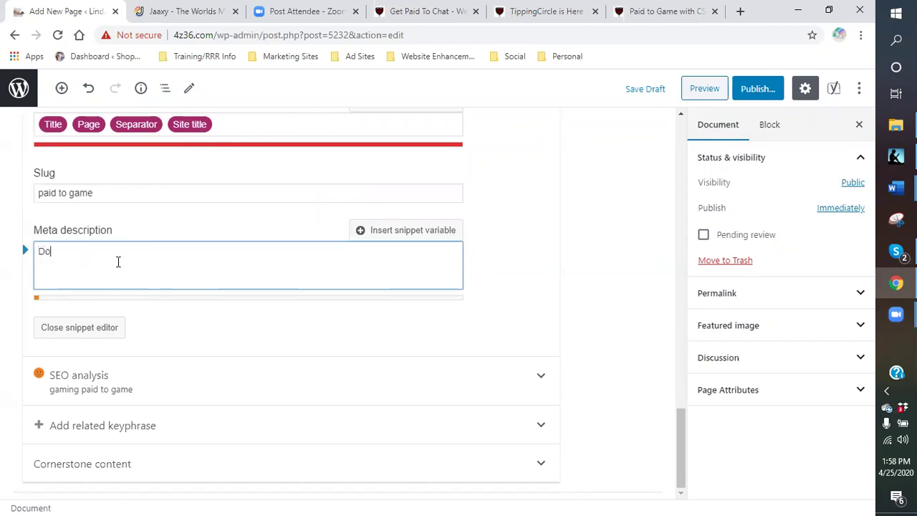
{"action": "type", "text": " you enjoy gaming? What if I tol"}
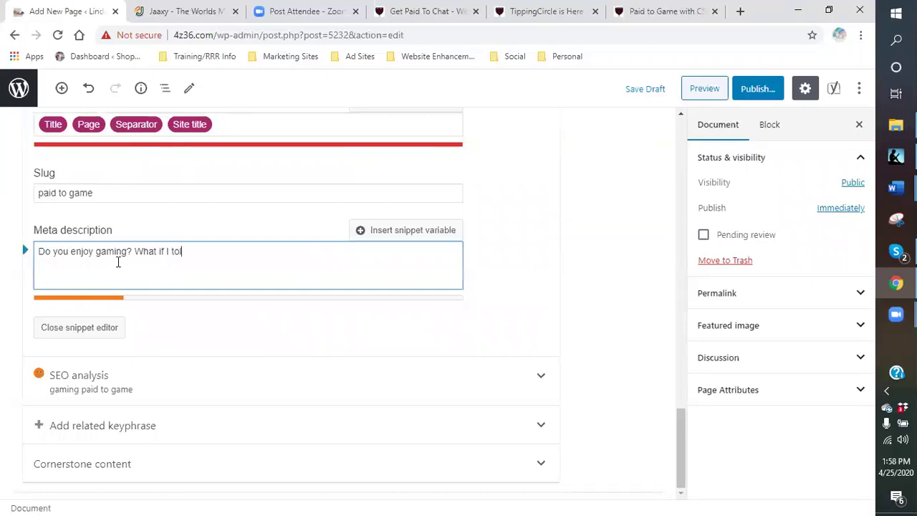
{"action": "type", "text": "d you there is a platfo"}
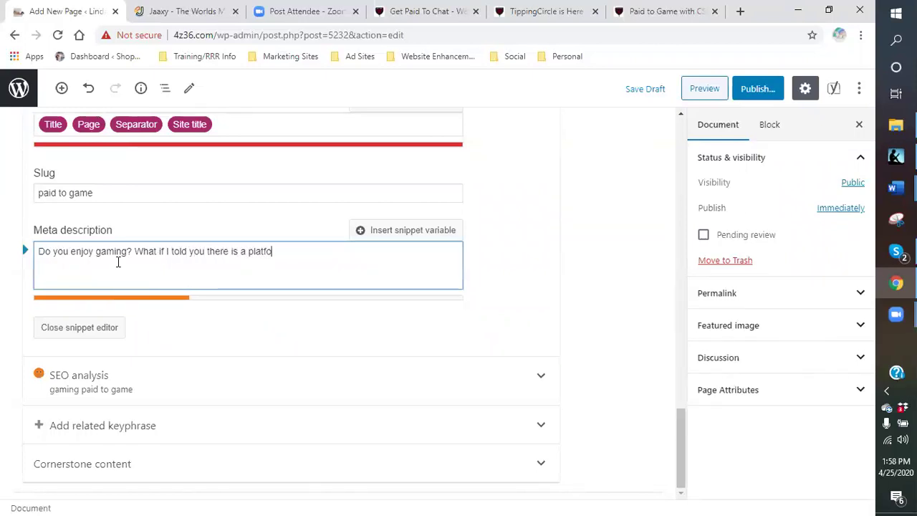
{"action": "type", "text": "rm that you can get paid to game!!!"}
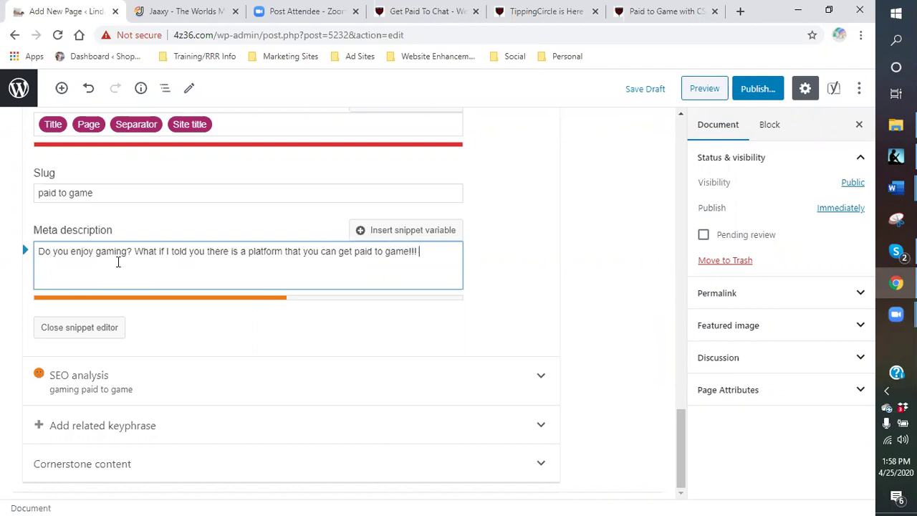
Step: Add the closing sentence "Now you can play your favorite games and get paid to do it." to the meta description
{"action": "type", "text": "It has be"}
{"action": "key", "text": "BackSpace"}
{"action": "type", "text": "our favorite games"}
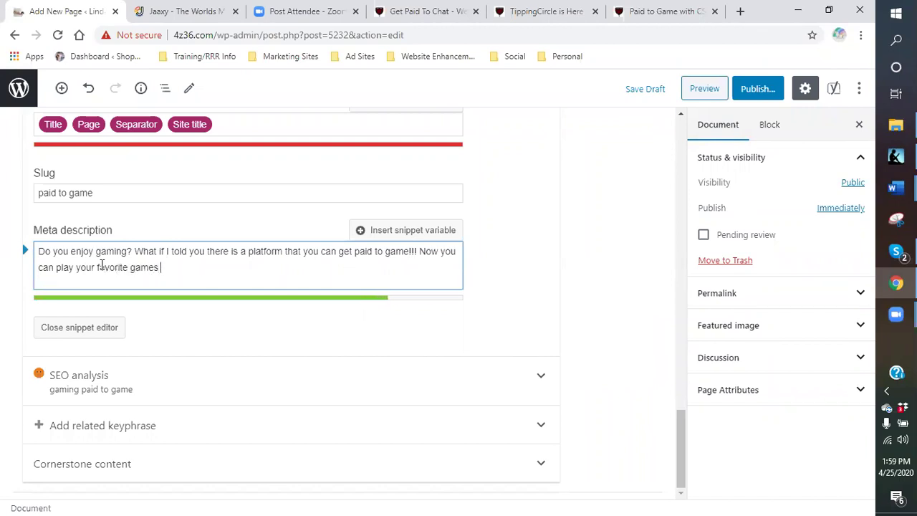
{"action": "type", "text": " and get paid to di"}
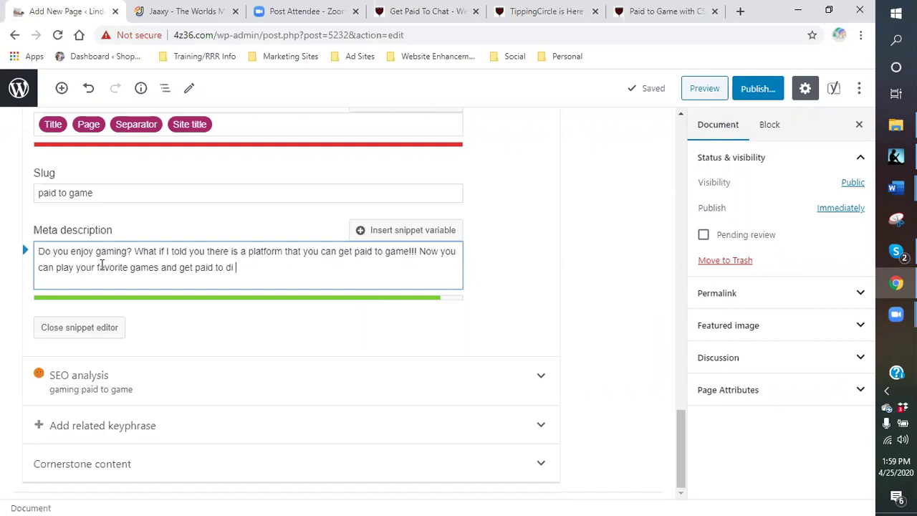
{"action": "type", "text": " it."}
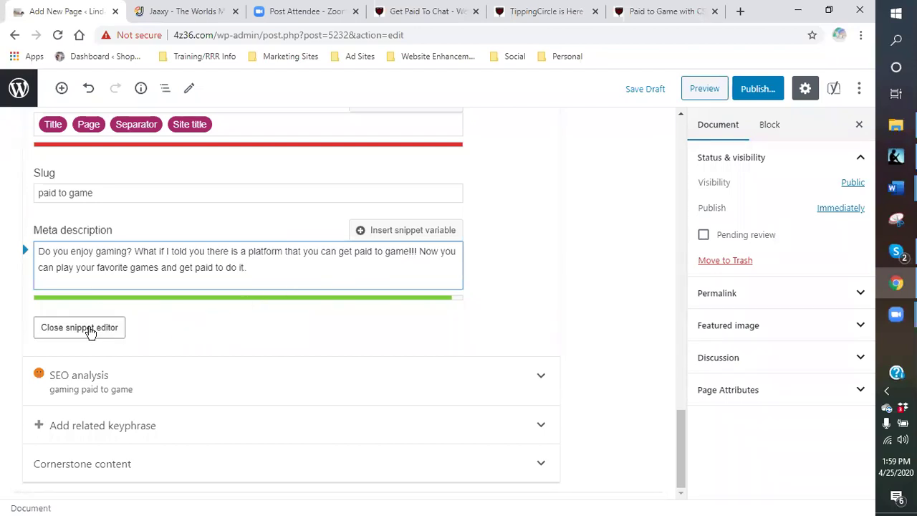
Step: Try "gaming get paid to game" as the focus keyphrase, and cut it back to "gaming"
{"action": "scroll", "coordinate": [116, 218], "scroll_direction": "up", "scroll_amount": 3}
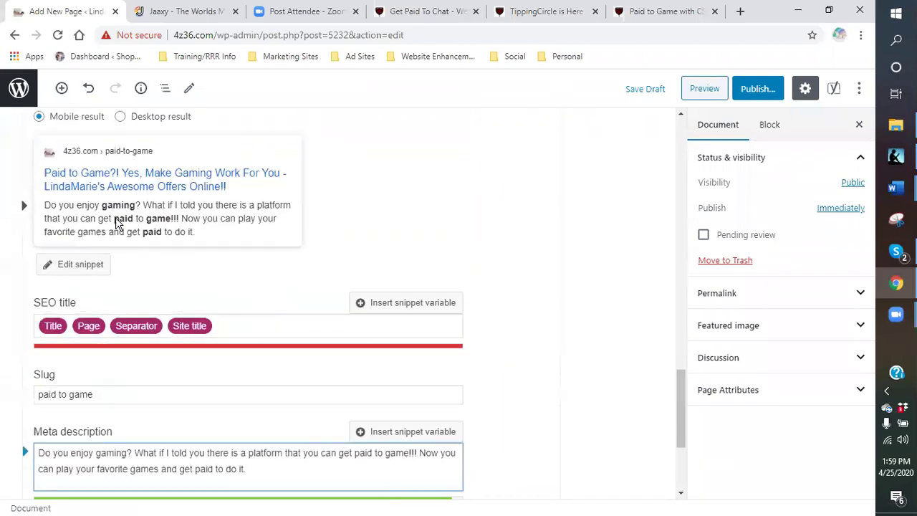
{"action": "scroll", "coordinate": [120, 240], "scroll_direction": "up", "scroll_amount": 3}
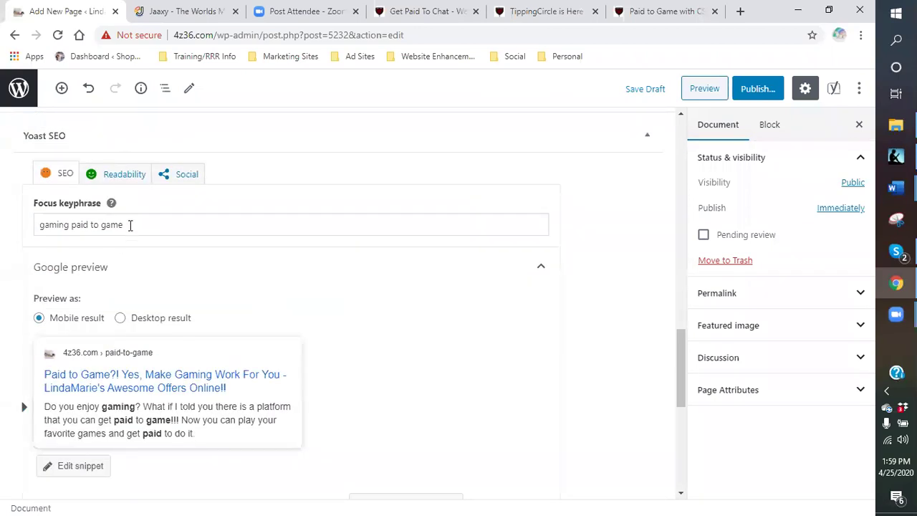
{"action": "left_click", "coordinate": [71, 224]}
{"action": "type", "text": "get"}
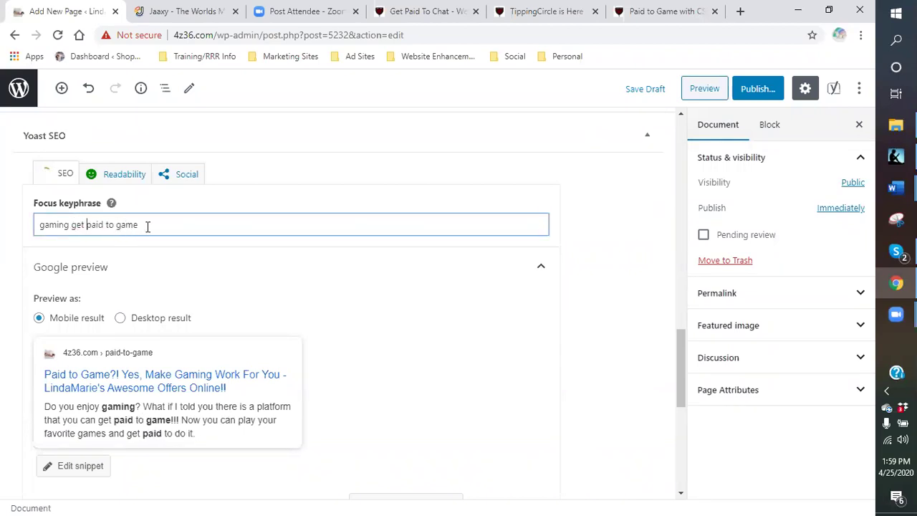
{"action": "left_click_drag", "start_coordinate": [139, 224], "coordinate": [78, 226]}
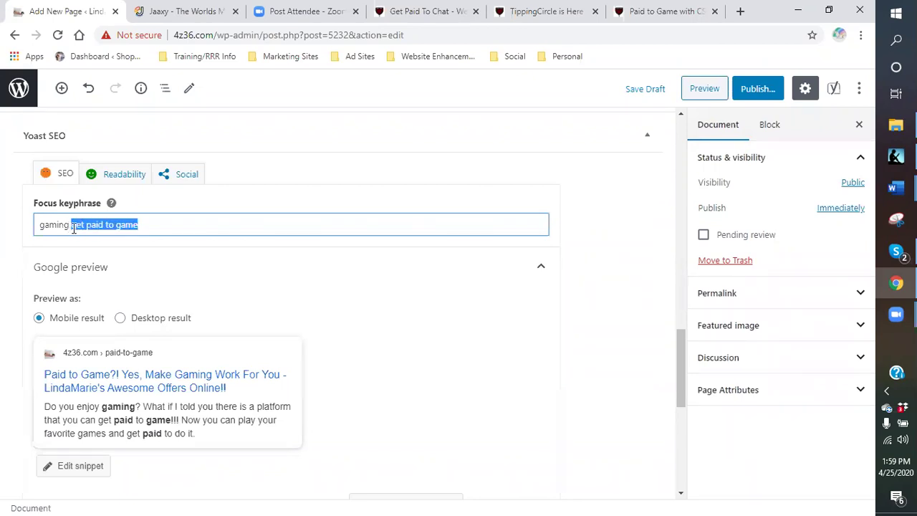
{"action": "key", "text": "BackSpace"}
{"action": "scroll", "coordinate": [268, 225], "scroll_direction": "up", "scroll_amount": 15}
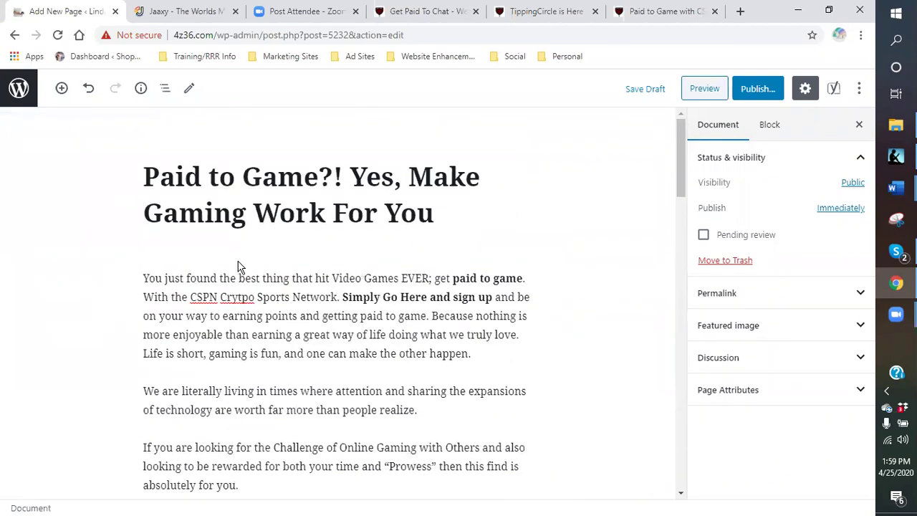
Step: Begin the page's opening paragraph with "Gaming is one of the" ahead of the existing text
{"action": "left_click", "coordinate": [143, 278]}
{"action": "type", "text": "Gsmin"}
{"action": "key", "text": "BackSpace"}
{"action": "key", "text": "BackSpace"}
{"action": "key", "text": "BackSpace"}
{"action": "key", "text": "BackSpace"}
{"action": "type", "text": "aming is one of the"}
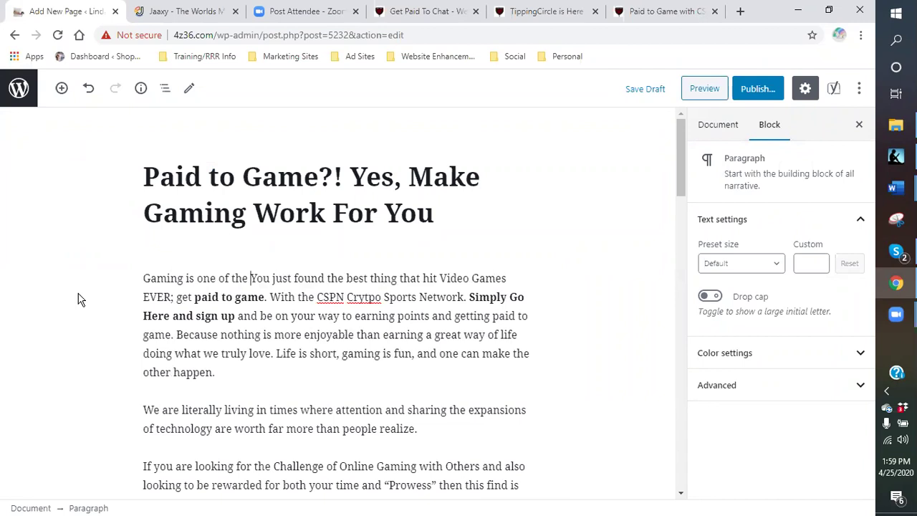
Step: Replace "one of the" in the opening sentence with "a favorite pasttime for just about every age."
{"action": "key", "text": "BackSpace"}
{"action": "key", "text": "BackSpace"}
{"action": "key", "text": "BackSpace"}
{"action": "key", "text": "BackSpace"}
{"action": "key", "text": "BackSpace"}
{"action": "key", "text": "BackSpace"}
{"action": "key", "text": "BackSpace"}
{"action": "key", "text": "BackSpace"}
{"action": "key", "text": "BackSpace"}
{"action": "key", "text": "BackSpace"}
{"action": "key", "text": "BackSpace"}
{"action": "type", "text": "a fav"}
{"action": "type", "text": "orite pasttimeYou ju"}
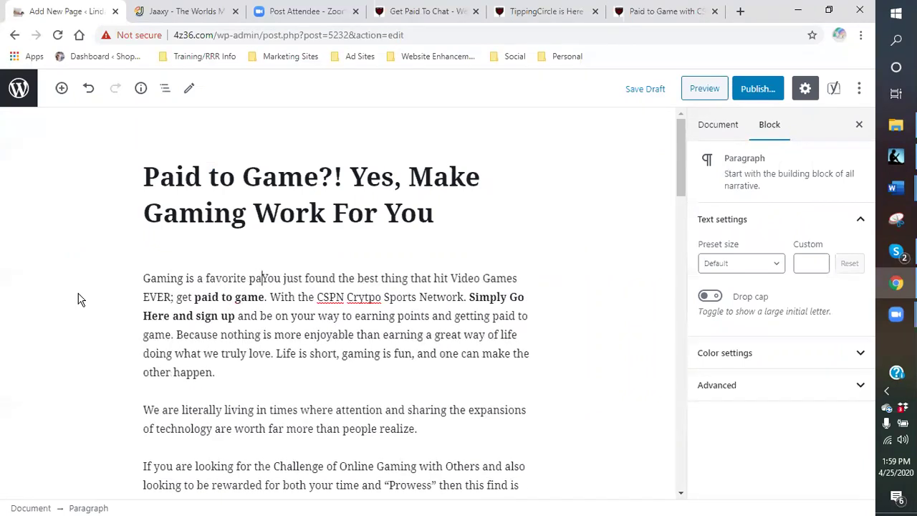
{"action": "type", "text": "s"}
{"action": "key", "text": "BackSpace"}
{"action": "type", "text": "ttime"}
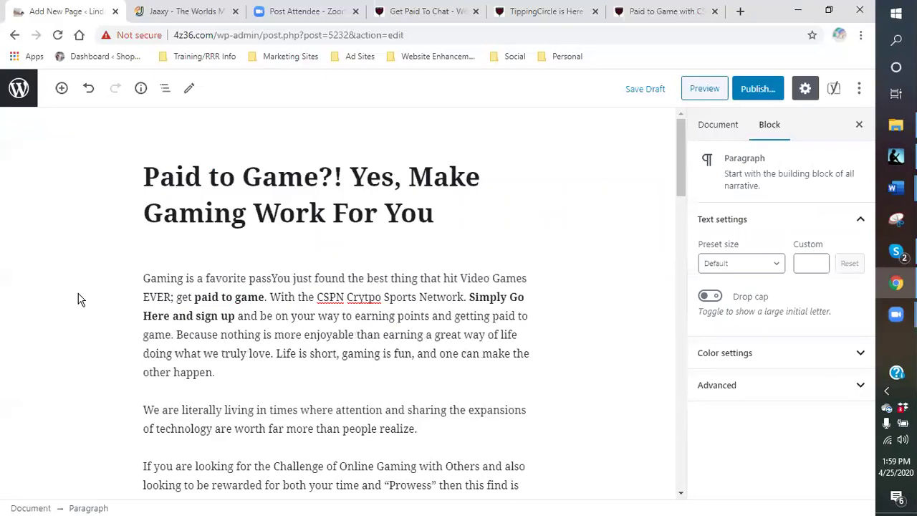
{"action": "type", "text": " for just about every aga"}
{"action": "key", "text": "BackSpace"}
{"action": "type", "text": "e."}
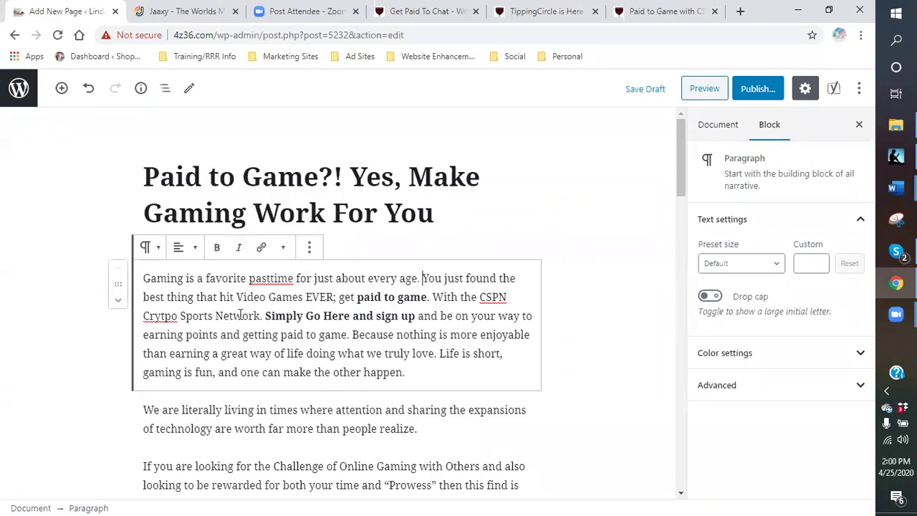
Step: Close the Yoast snippet editor and review the SEO analysis results for the focus keyphrase "gaming"
{"action": "scroll", "coordinate": [561, 316], "scroll_direction": "down", "scroll_amount": 15}
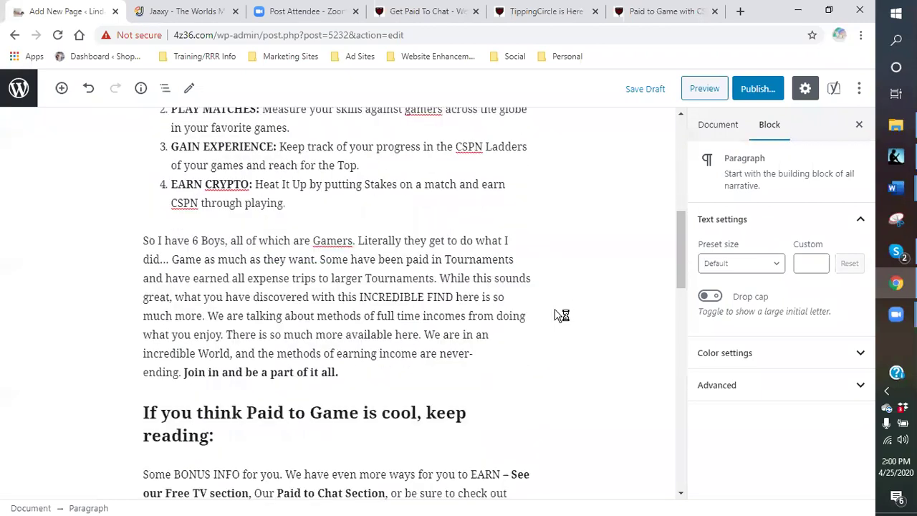
{"action": "scroll", "coordinate": [243, 288], "scroll_direction": "down", "scroll_amount": 4}
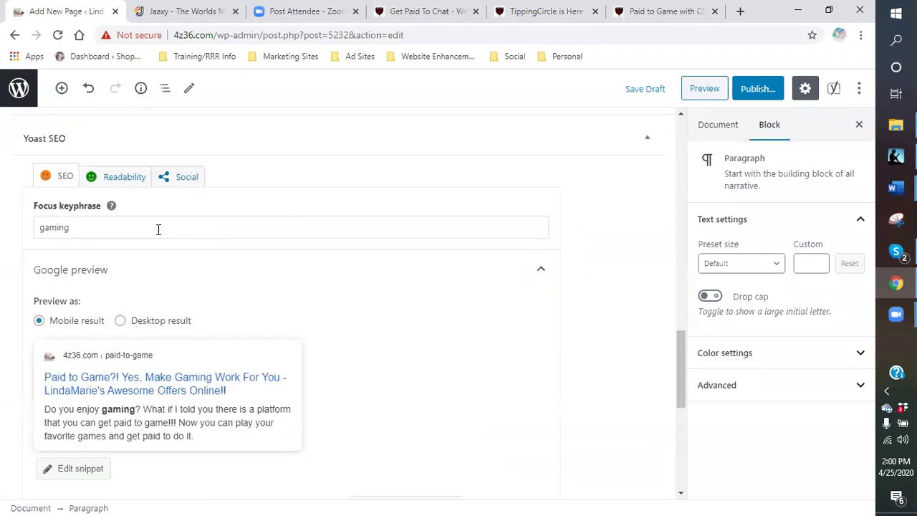
{"action": "scroll", "coordinate": [158, 228], "scroll_direction": "down", "scroll_amount": 4}
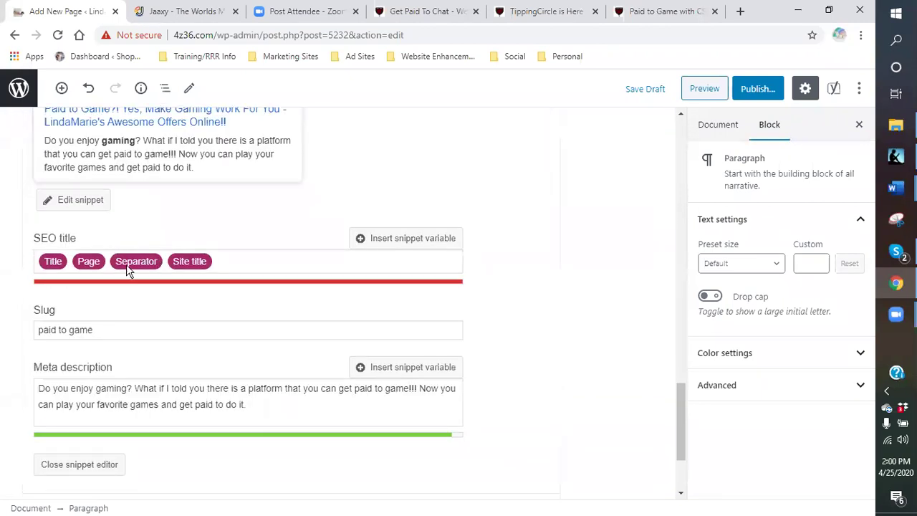
{"action": "left_click", "coordinate": [108, 468]}
{"action": "left_click", "coordinate": [205, 385]}
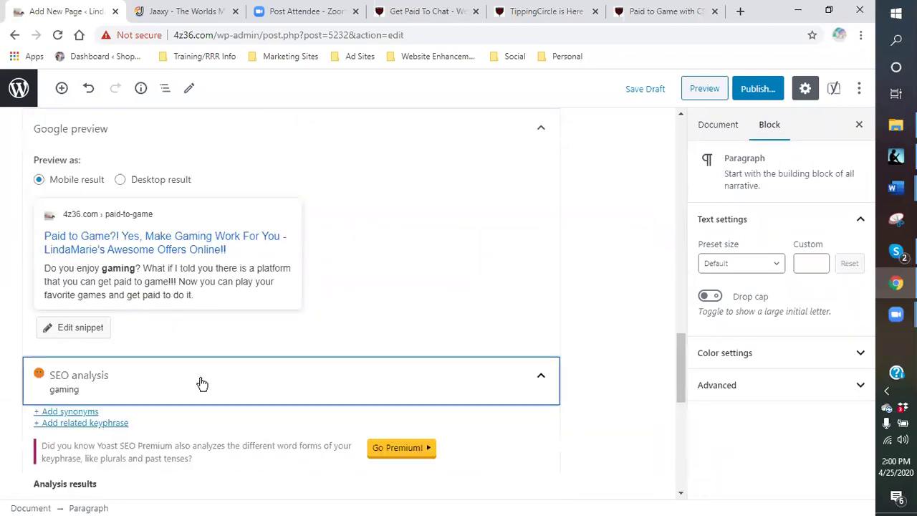
{"action": "scroll", "coordinate": [276, 378], "scroll_direction": "down", "scroll_amount": 4}
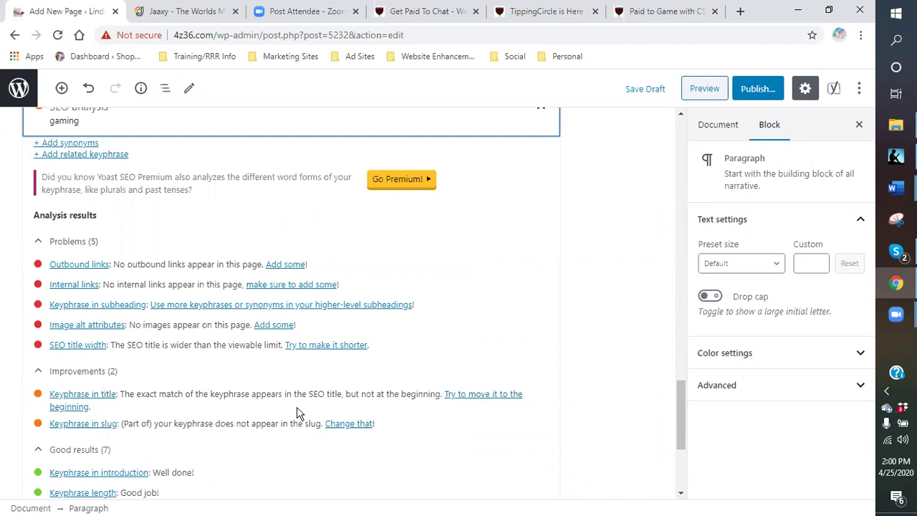
Step: Add "Gaming - " at the beginning of the page title
{"action": "scroll", "coordinate": [334, 376], "scroll_direction": "up", "scroll_amount": 20}
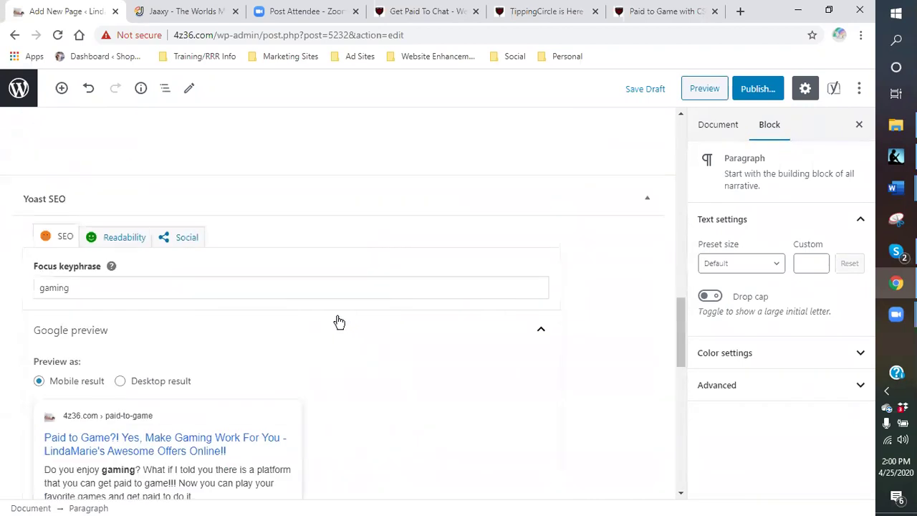
{"action": "scroll", "coordinate": [322, 294], "scroll_direction": "up", "scroll_amount": 1}
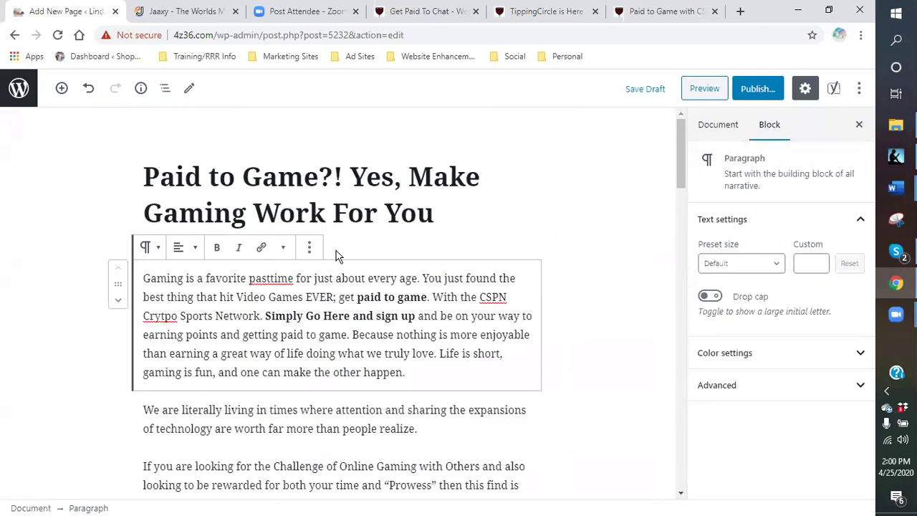
{"action": "left_click", "coordinate": [361, 243]}
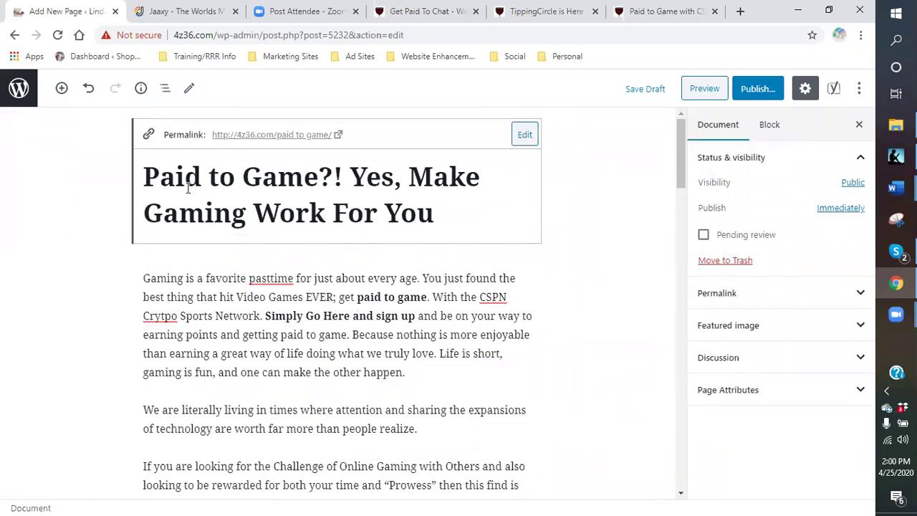
{"action": "left_click", "coordinate": [145, 176]}
{"action": "type", "text": "Gaming"}
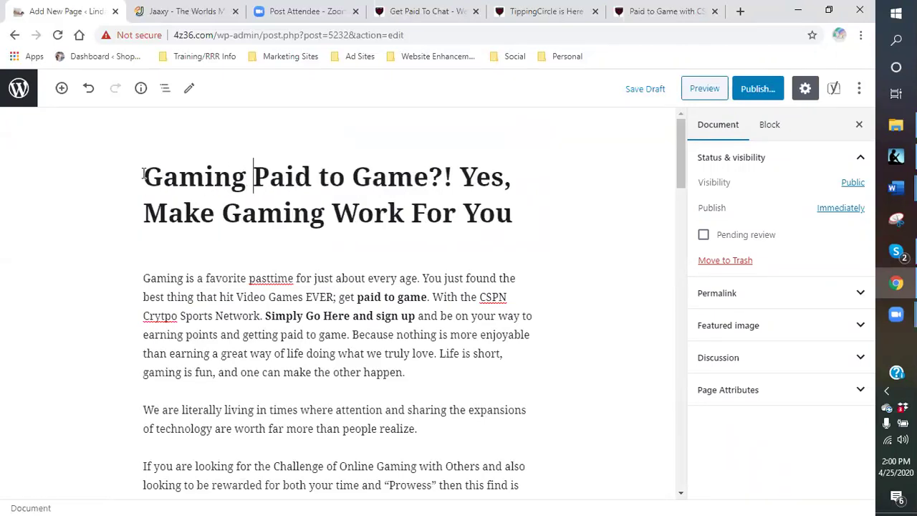
{"action": "key", "text": "BackSpace"}
{"action": "type", "text": "-"}
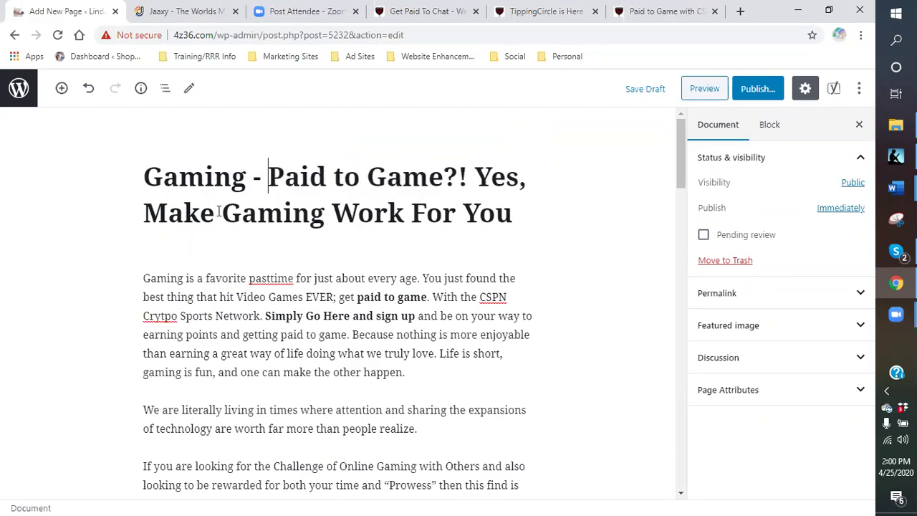
Step: Replace the second "Gaming" in the page title with "It" so that part reads "Make It Work For You"
{"action": "left_click_drag", "start_coordinate": [225, 212], "coordinate": [322, 210]}
{"action": "key", "text": "BackSpace"}
{"action": "type", "text": "i"}
{"action": "key", "text": "BackSpace"}
{"action": "type", "text": "It"}
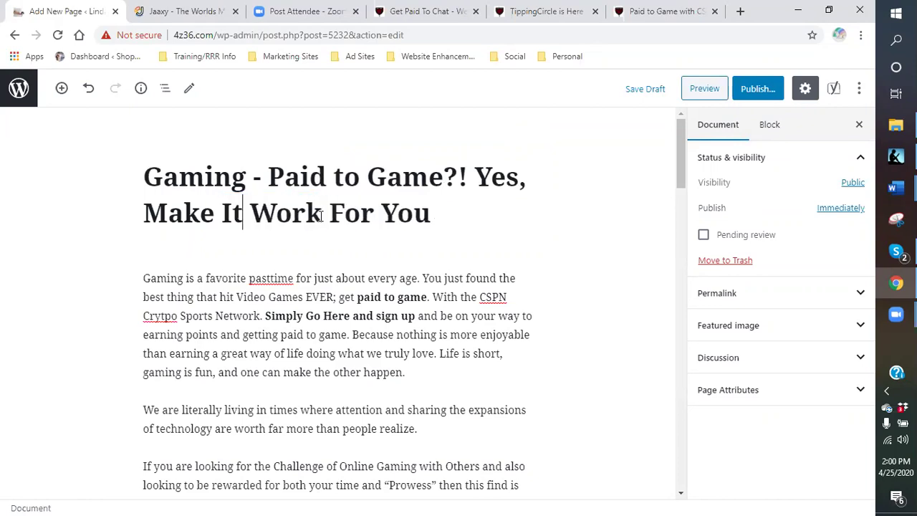
Step: Recheck the Yoast SEO analysis, publish the Paid to Game page, and close the publish confirmation
{"action": "scroll", "coordinate": [563, 265], "scroll_direction": "down", "scroll_amount": 4}
{"action": "scroll", "coordinate": [544, 263], "scroll_direction": "down", "scroll_amount": 15}
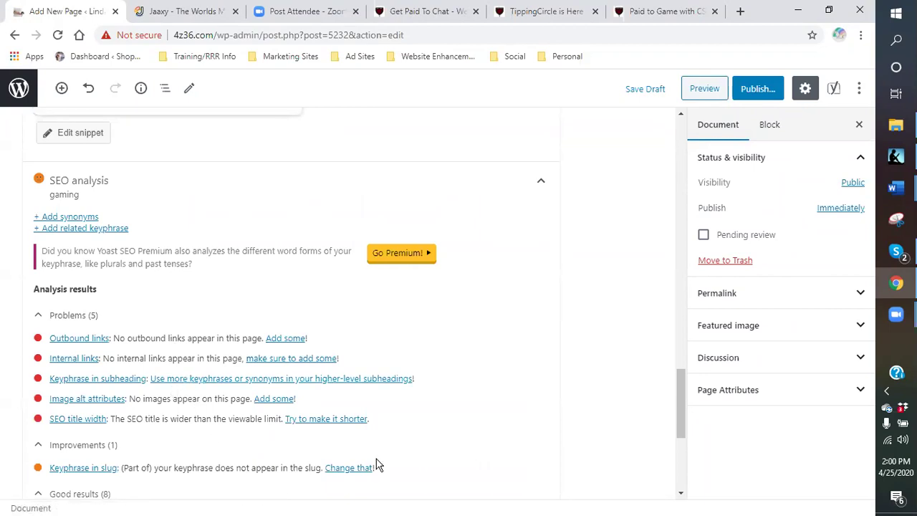
{"action": "left_click", "coordinate": [758, 90]}
{"action": "left_click", "coordinate": [775, 92]}
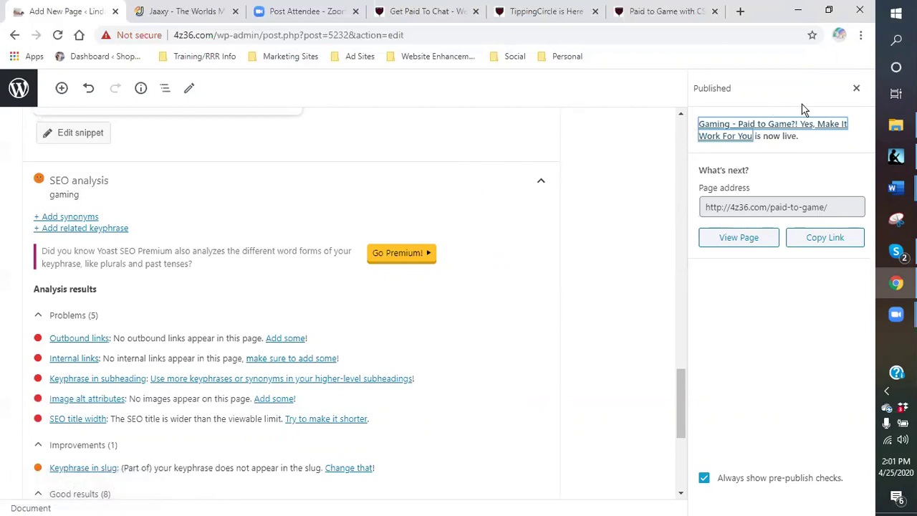
{"action": "left_click", "coordinate": [856, 88]}
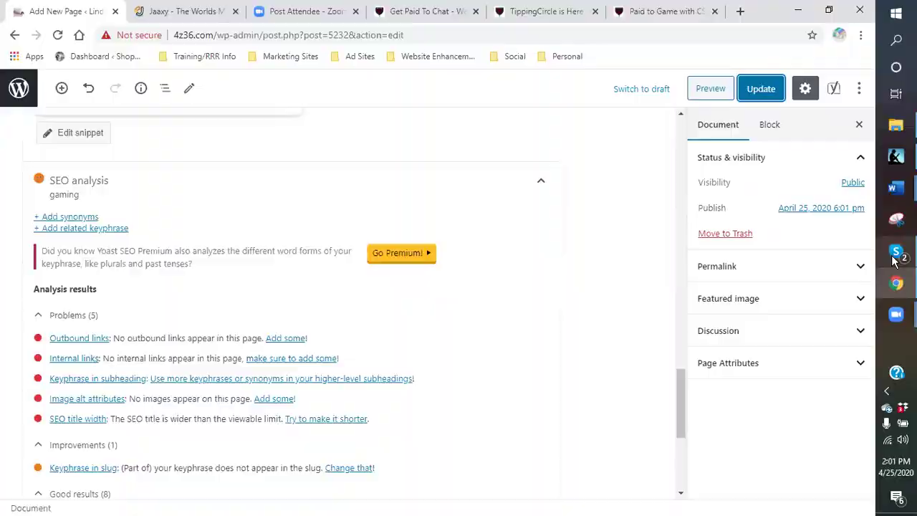
Step: Switch to Skype and open the 1f16.com/tv/ page from the link in the Student Classroom chat
{"action": "left_click", "coordinate": [896, 251]}
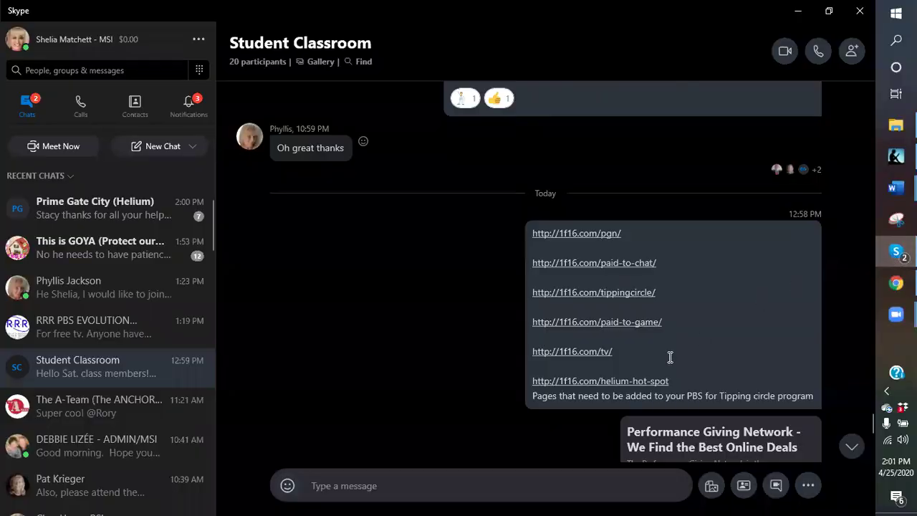
{"action": "left_click", "coordinate": [574, 360]}
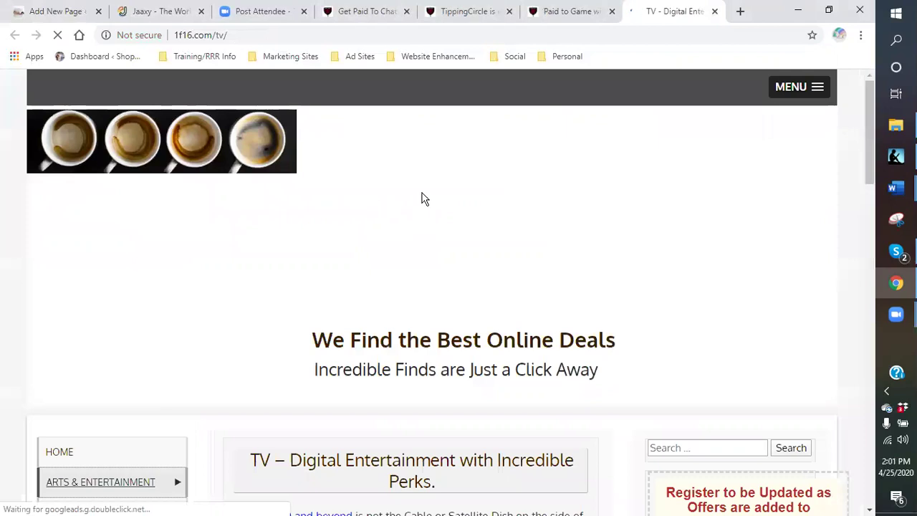
{"action": "scroll", "coordinate": [422, 198], "scroll_direction": "down", "scroll_amount": 1}
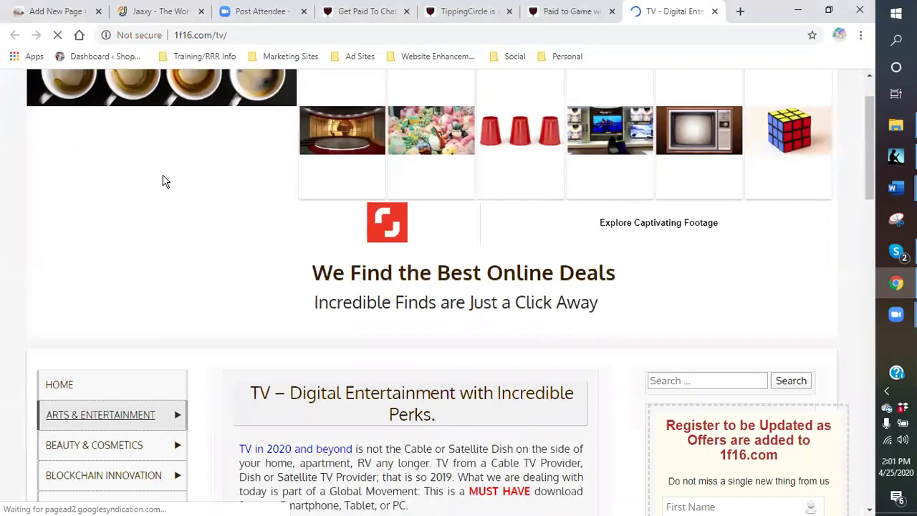
Step: Return to the published Paid to Game page in the WordPress editor
{"action": "left_click", "coordinate": [51, 11]}
{"action": "scroll", "coordinate": [337, 217], "scroll_direction": "up", "scroll_amount": 12}
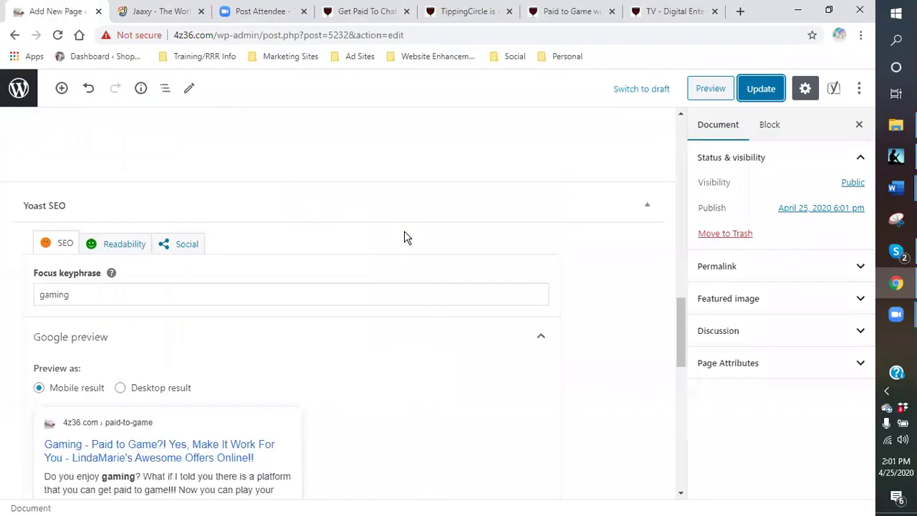
{"action": "scroll", "coordinate": [488, 208], "scroll_direction": "up", "scroll_amount": 5}
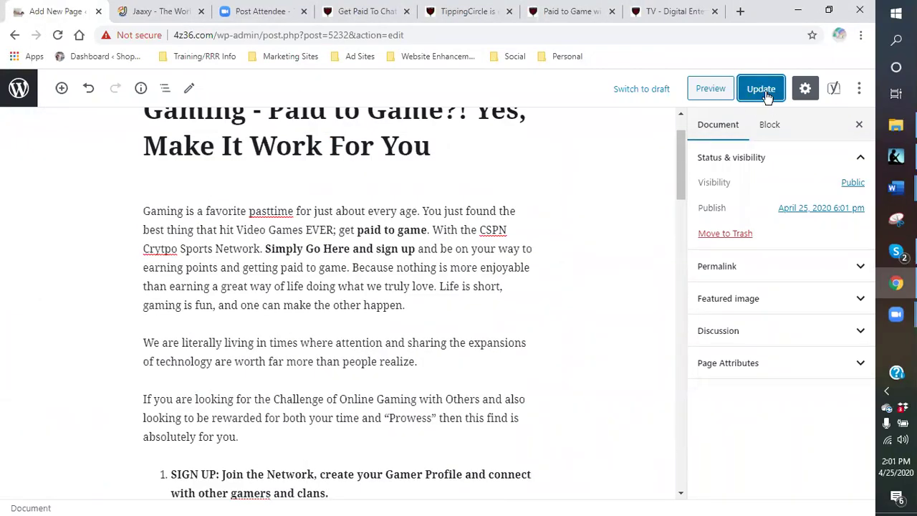
Step: Save the changes to the published gaming page and start a new page on the site
{"action": "left_click", "coordinate": [761, 88]}
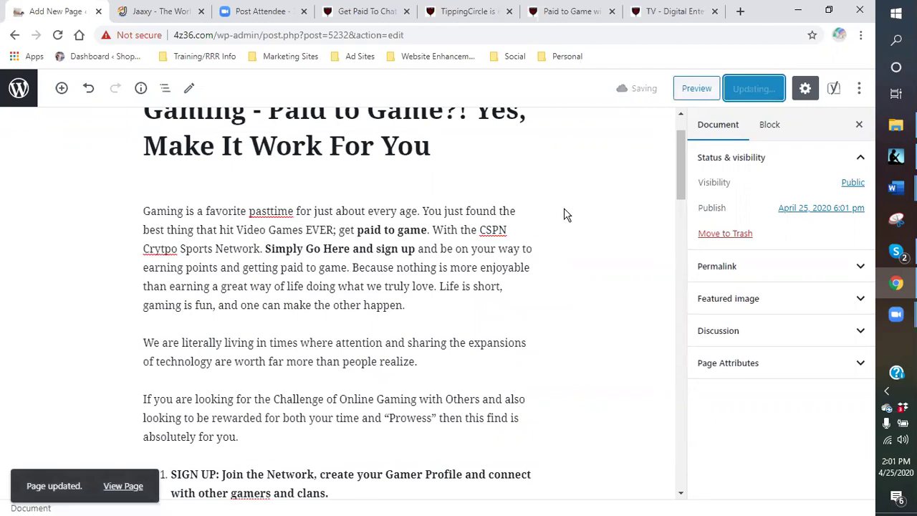
{"action": "scroll", "coordinate": [430, 229], "scroll_direction": "up", "scroll_amount": 1}
{"action": "left_click", "coordinate": [18, 89]}
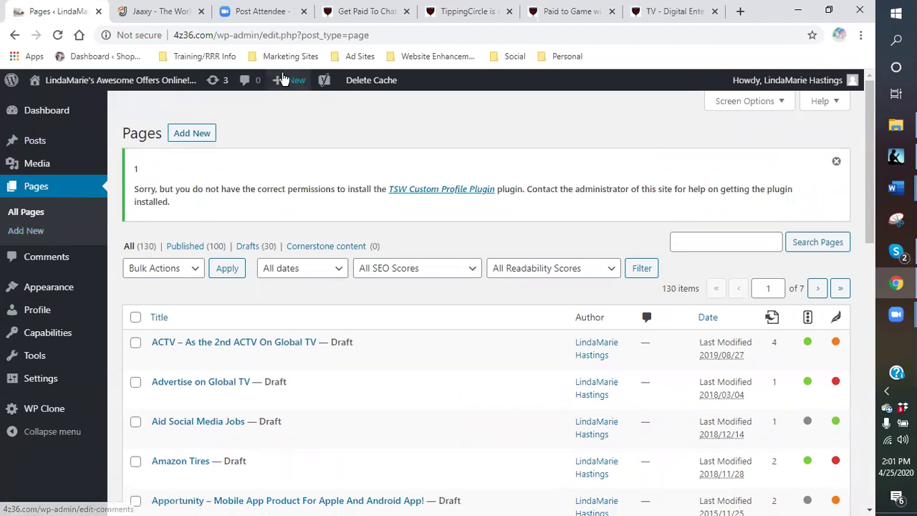
{"action": "mouse_move", "coordinate": [287, 91]}
{"action": "left_click", "coordinate": [283, 139]}
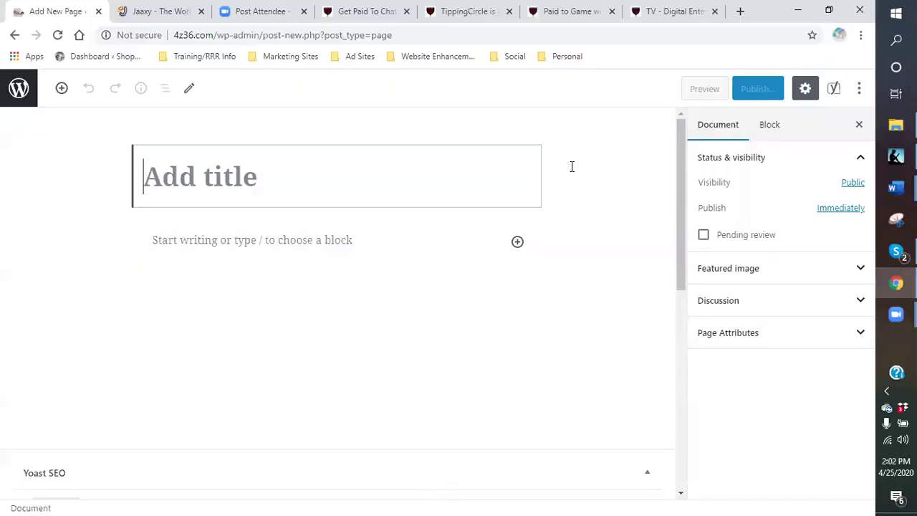
{"action": "mouse_move", "coordinate": [897, 259]}
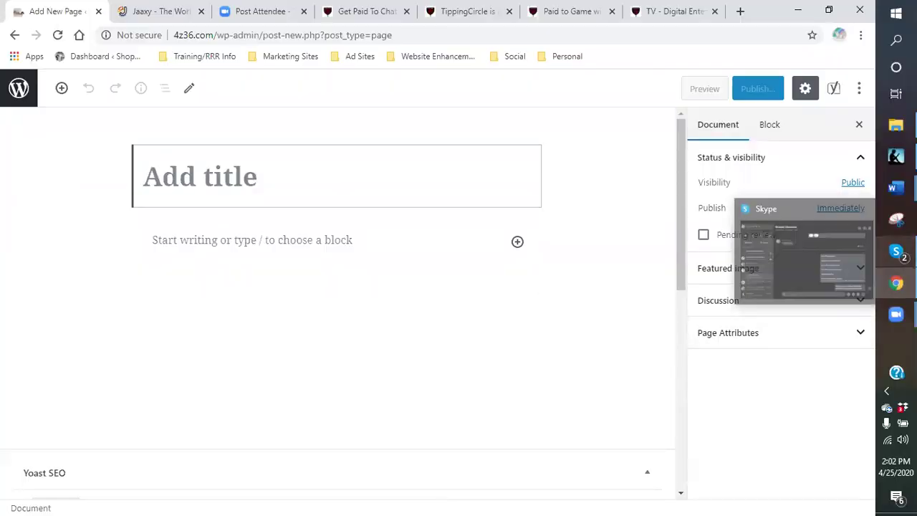
{"action": "left_click", "coordinate": [897, 259]}
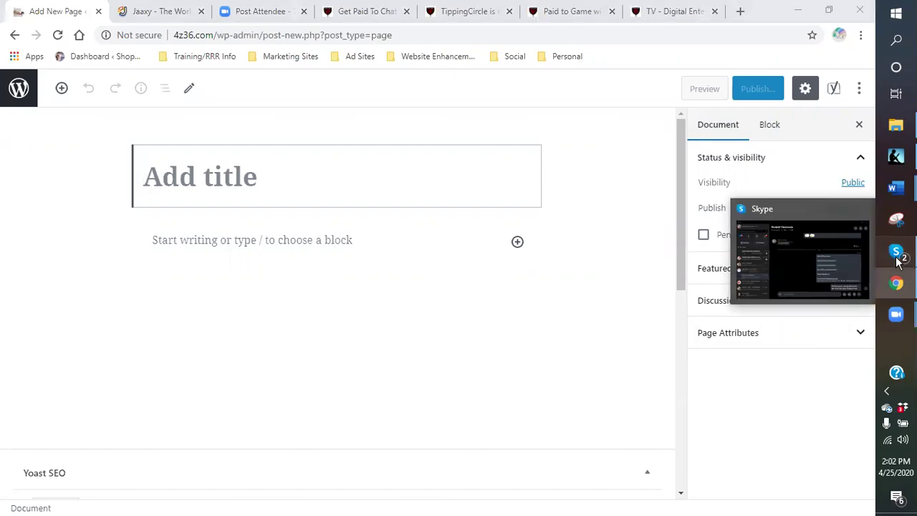
{"action": "left_click", "coordinate": [900, 259]}
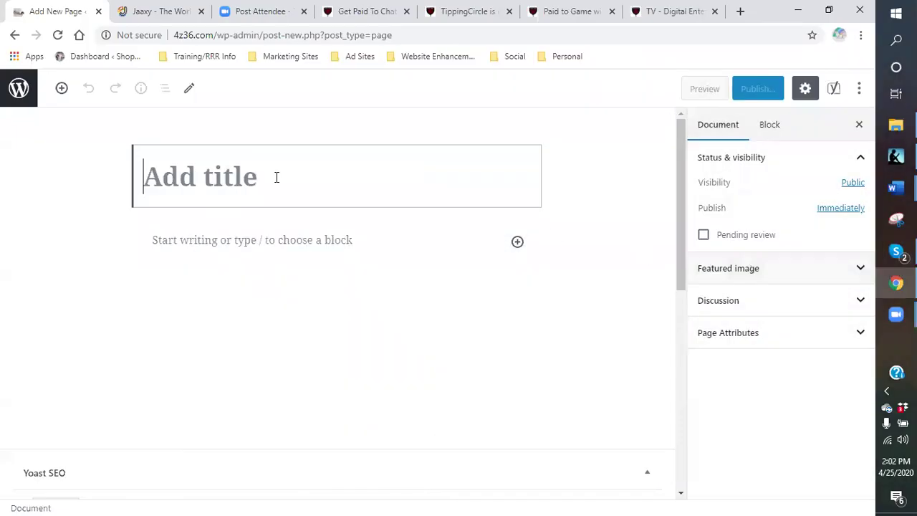
Step: Title the new page "TV - Great Streaming and Get Paid to Watch"
{"action": "left_click", "coordinate": [236, 168]}
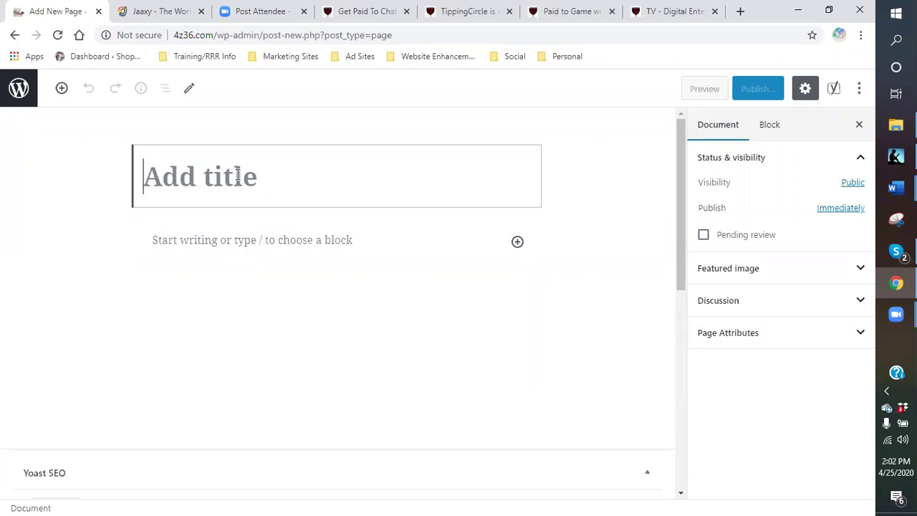
{"action": "type", "text": "TV - "}
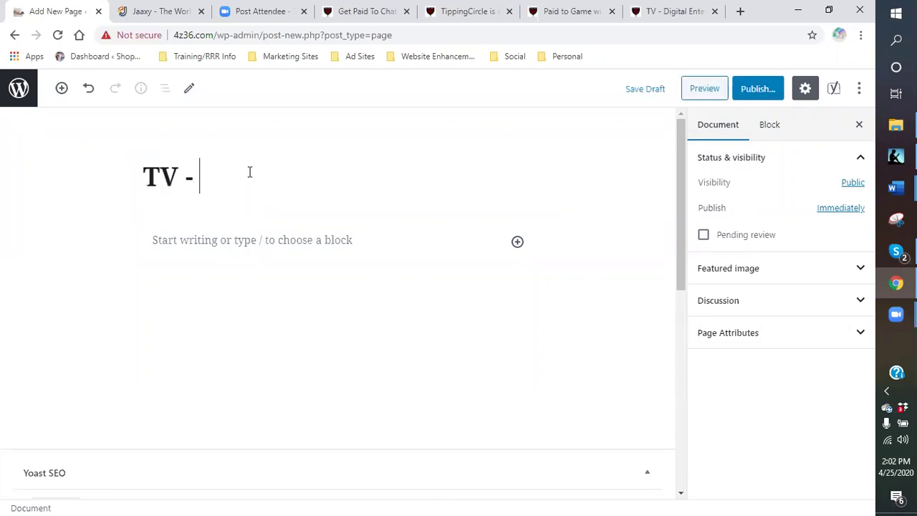
{"action": "type", "text": "Get ap"}
{"action": "key", "text": "BackSpace"}
{"action": "key", "text": "BackSpace"}
{"action": "key", "text": "BackSpace"}
{"action": "key", "text": "BackSpace"}
{"action": "key", "text": "BackSpace"}
{"action": "type", "text": "Gtre"}
{"action": "key", "text": "BackSpace"}
{"action": "key", "text": "BackSpace"}
{"action": "key", "text": "BackSpace"}
{"action": "type", "text": "reat s"}
{"action": "key", "text": "BackSpace"}
{"action": "type", "text": "S"}
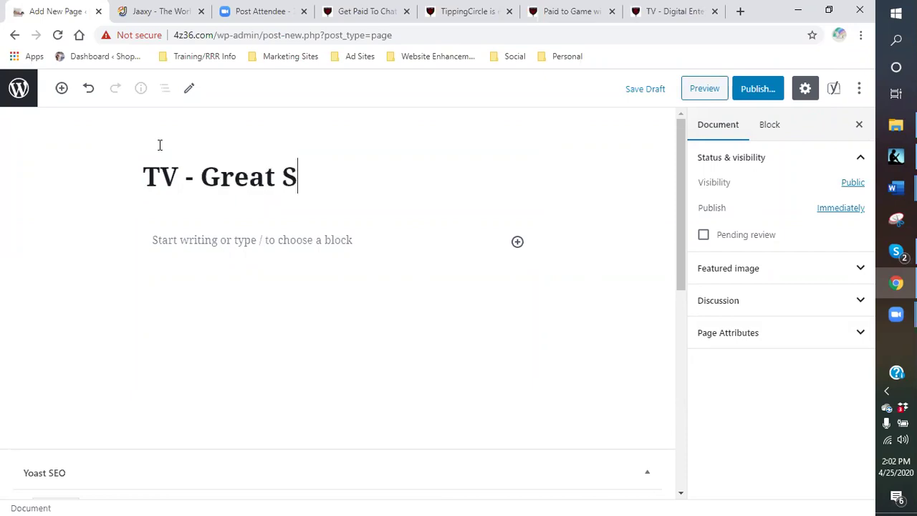
{"action": "type", "text": "treaming "}
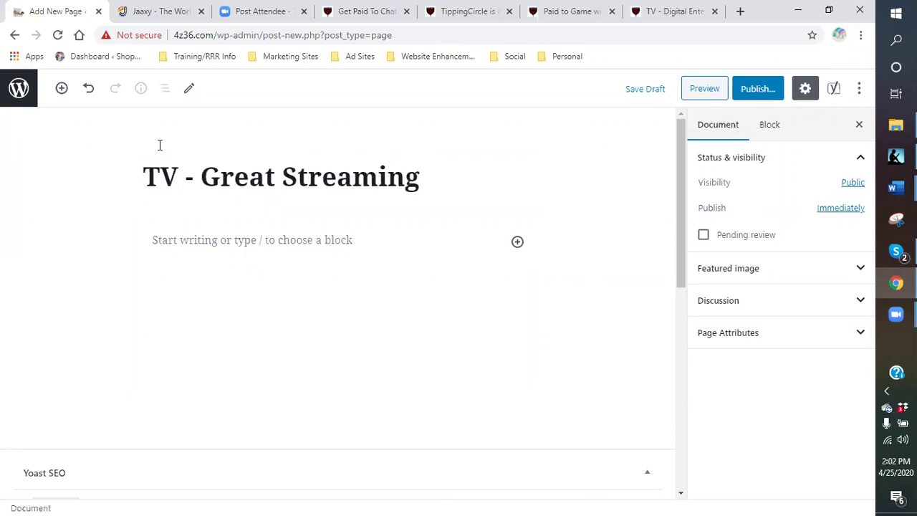
{"action": "type", "text": "and get"}
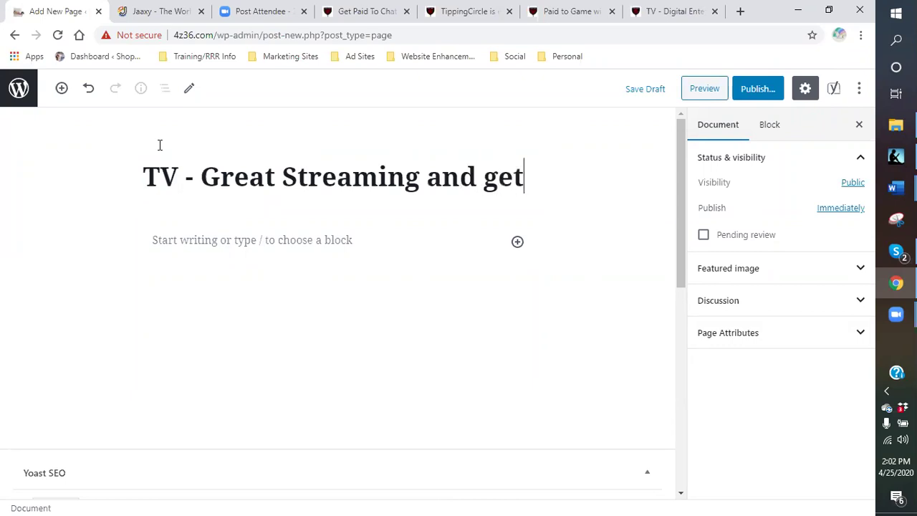
{"action": "key", "text": "BackSpace"}
{"action": "key", "text": "BackSpace"}
{"action": "key", "text": "BackSpace"}
{"action": "type", "text": "Ge"}
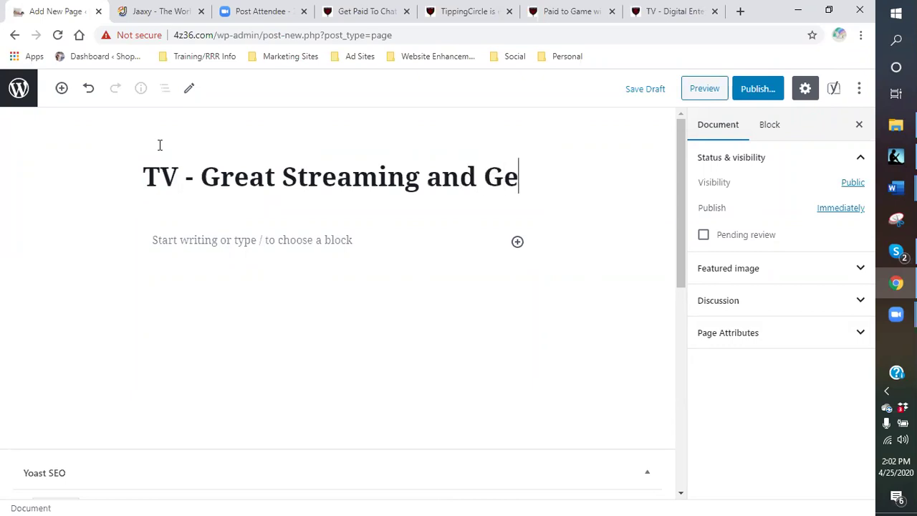
{"action": "type", "text": "t Paid to w"}
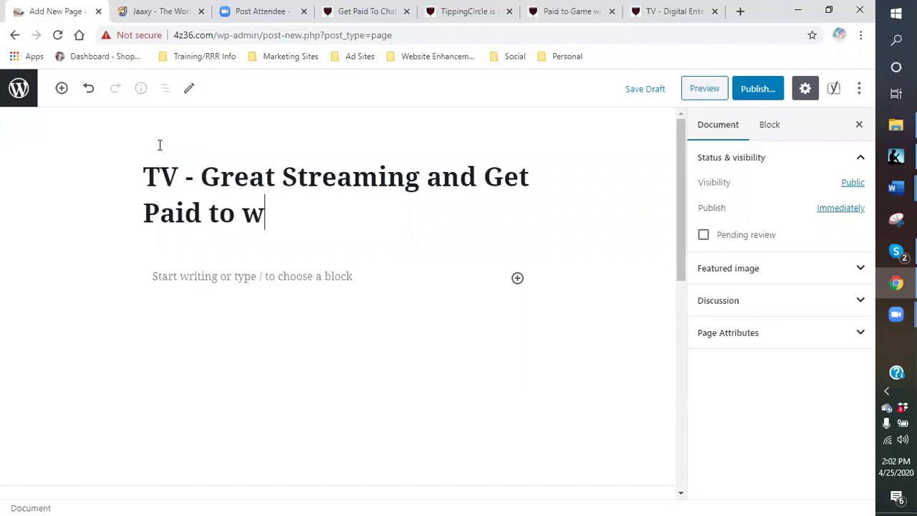
{"action": "key", "text": "BackSpace"}
{"action": "type", "text": "Watch"}
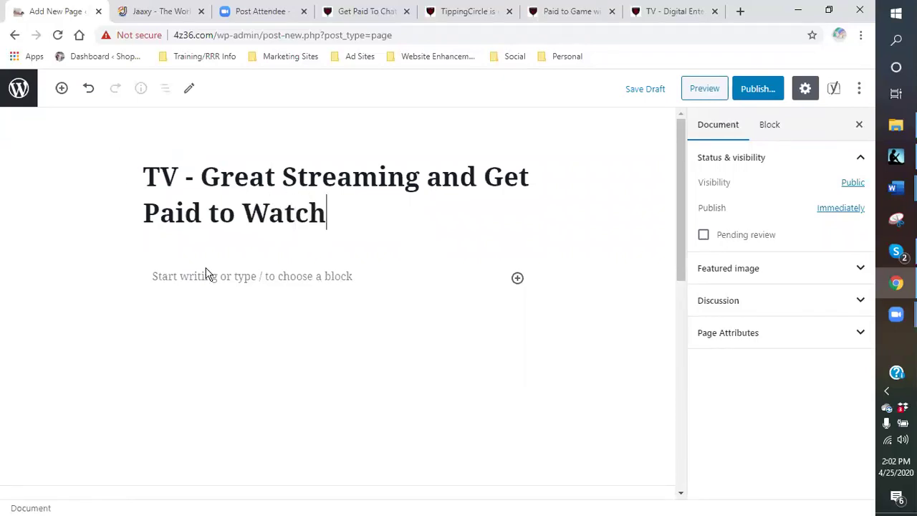
Step: Copy the article body on the 1f16.com/tv page, from "TV in 2020 and beyond" through "to better the World."
{"action": "left_click", "coordinate": [665, 17]}
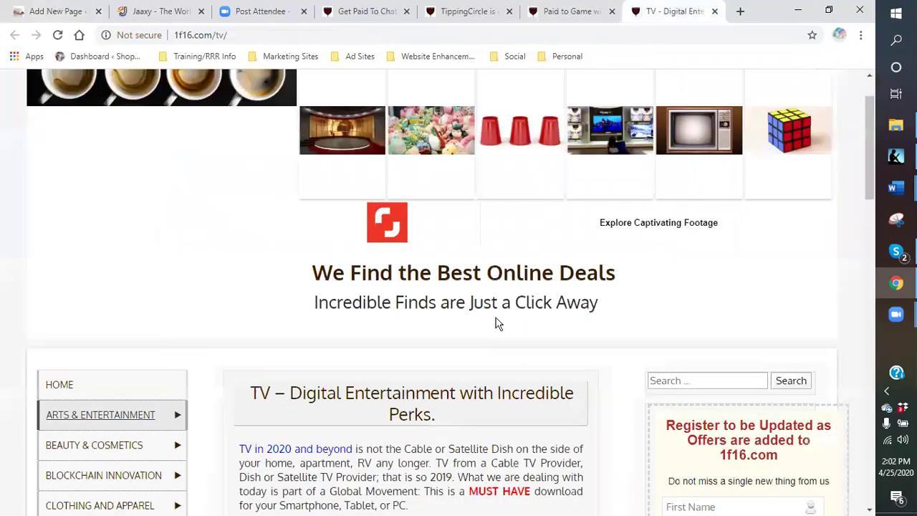
{"action": "scroll", "coordinate": [495, 323], "scroll_direction": "down", "scroll_amount": 4}
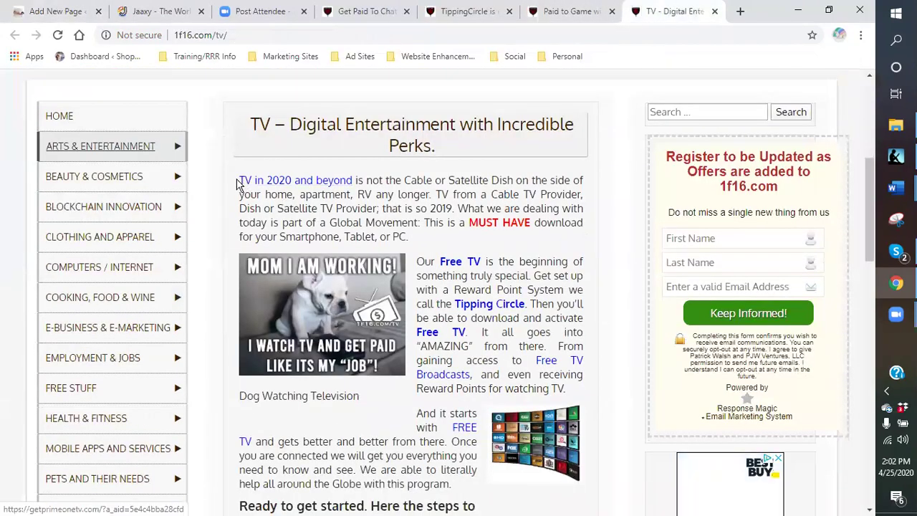
{"action": "left_click_drag", "start_coordinate": [237, 180], "coordinate": [576, 445]}
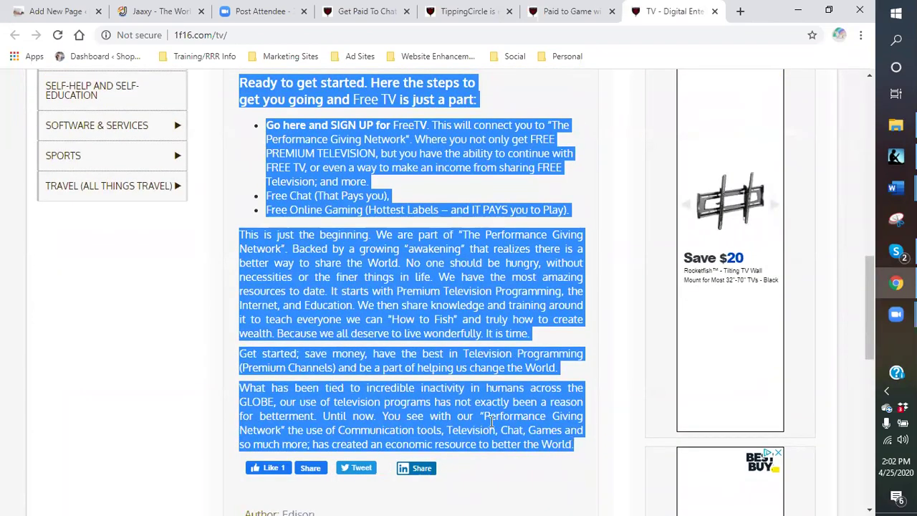
{"action": "right_click", "coordinate": [493, 424]}
{"action": "left_click", "coordinate": [511, 433]}
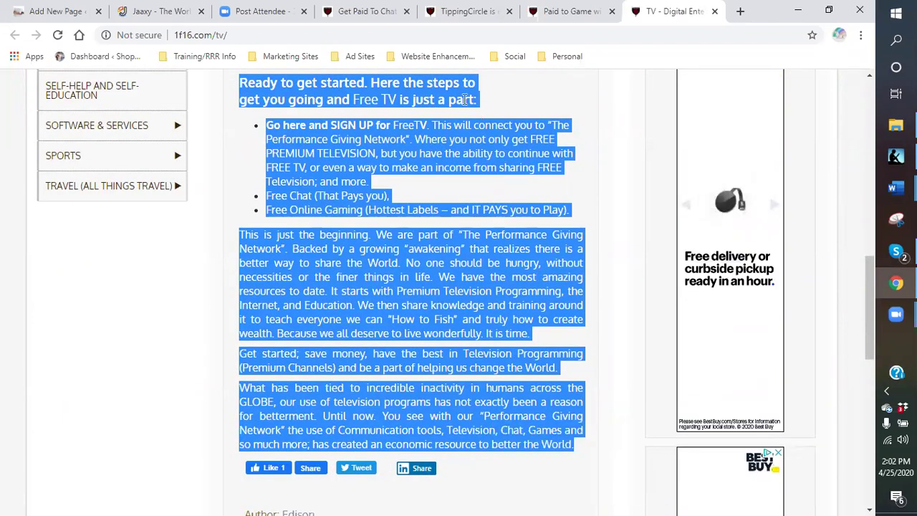
Step: Paste the copied TV article into the empty body of the new page
{"action": "left_click", "coordinate": [16, 10]}
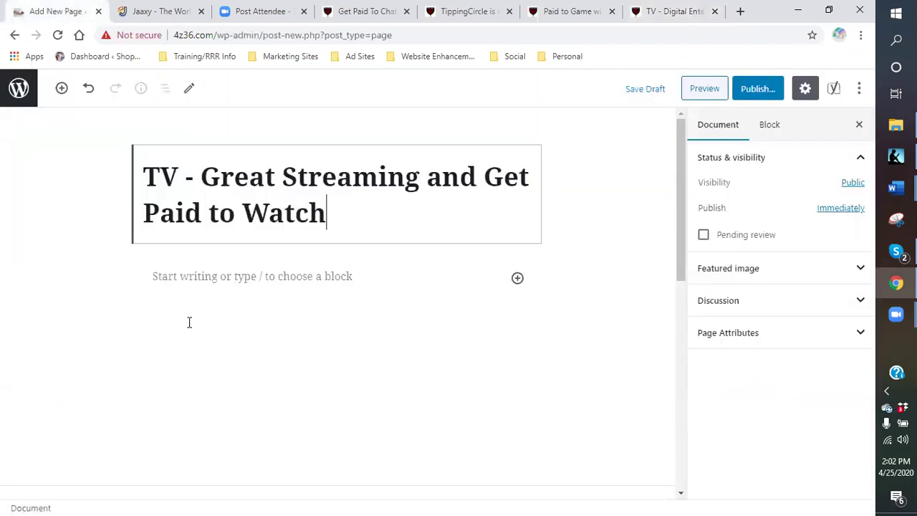
{"action": "left_click", "coordinate": [187, 279]}
{"action": "right_click", "coordinate": [189, 280]}
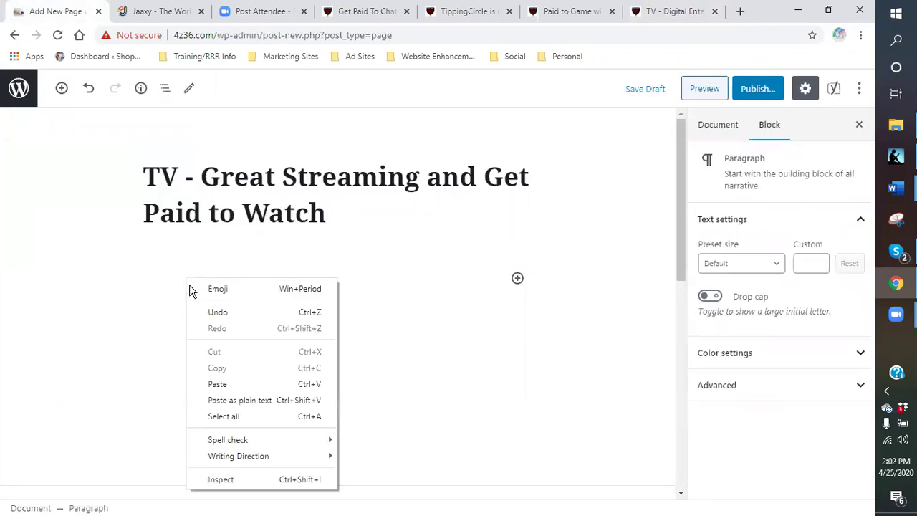
{"action": "left_click", "coordinate": [154, 271]}
{"action": "right_click", "coordinate": [157, 274]}
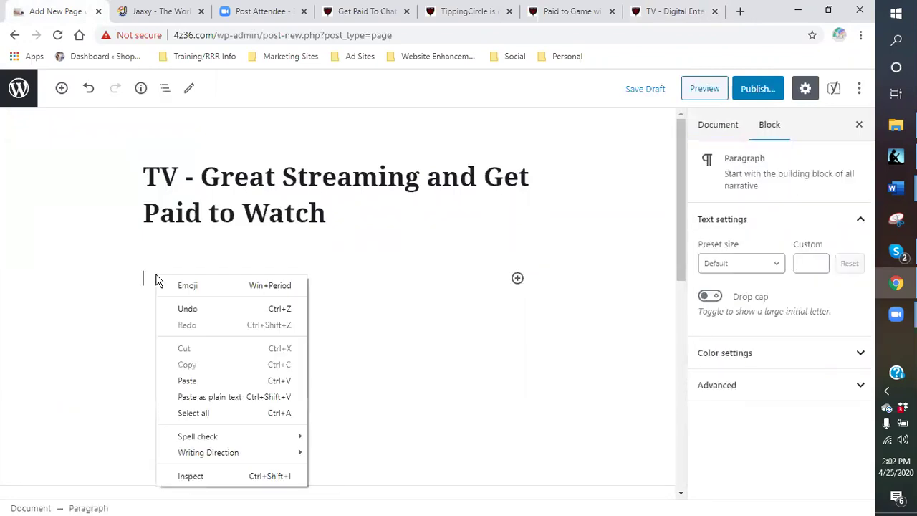
{"action": "left_click", "coordinate": [207, 397]}
Step: Remove the "Dog Watching Television" image block from the pasted article
{"action": "scroll", "coordinate": [430, 286], "scroll_direction": "up", "scroll_amount": 10}
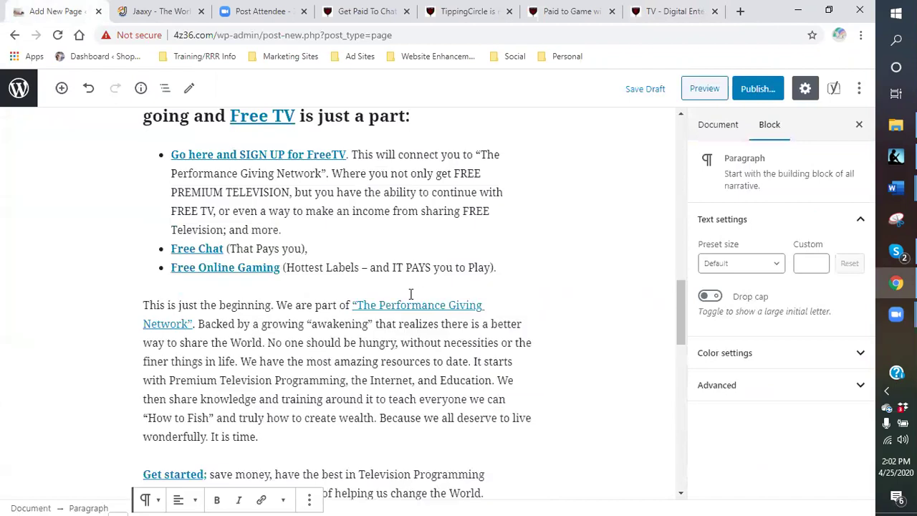
{"action": "scroll", "coordinate": [461, 287], "scroll_direction": "up", "scroll_amount": 5}
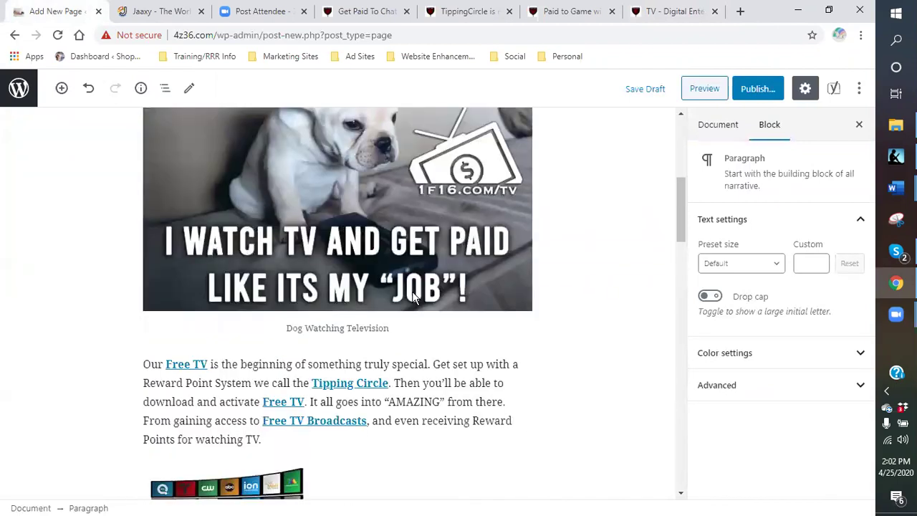
{"action": "left_click", "coordinate": [376, 272]}
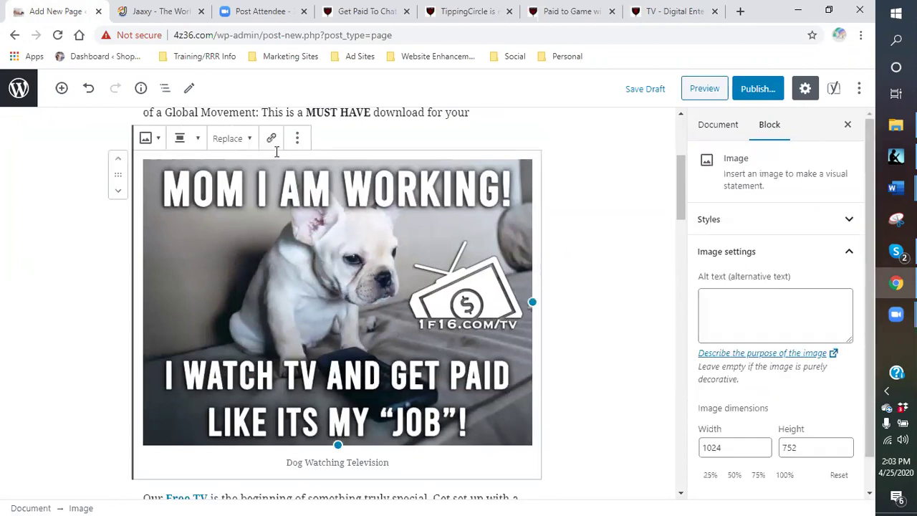
{"action": "left_click", "coordinate": [297, 139]}
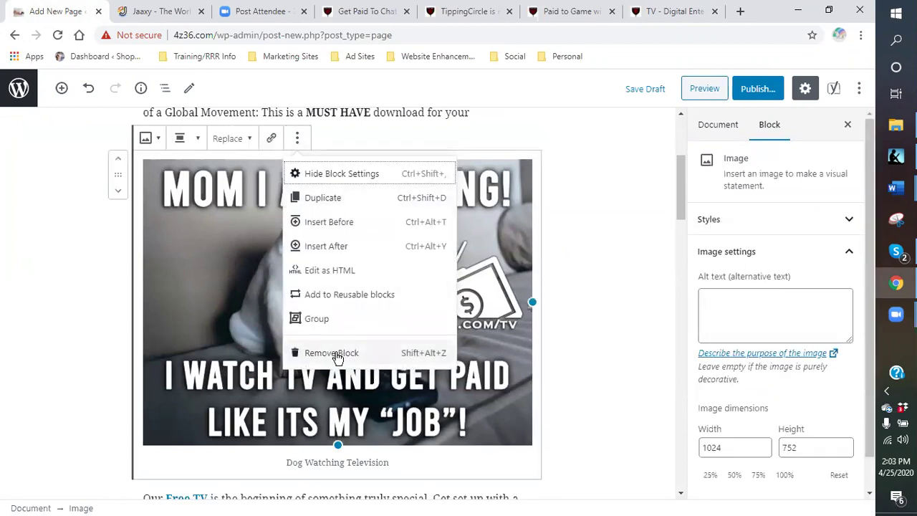
{"action": "left_click", "coordinate": [218, 299]}
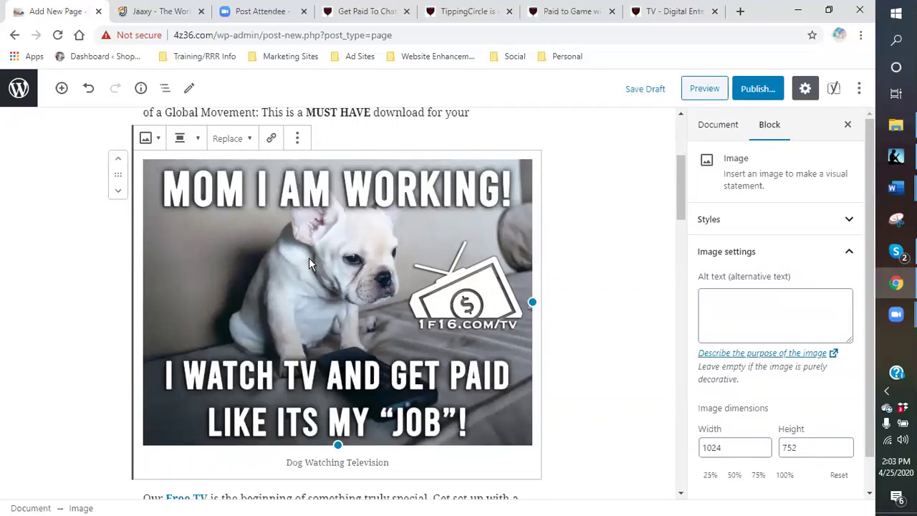
{"action": "left_click", "coordinate": [297, 138]}
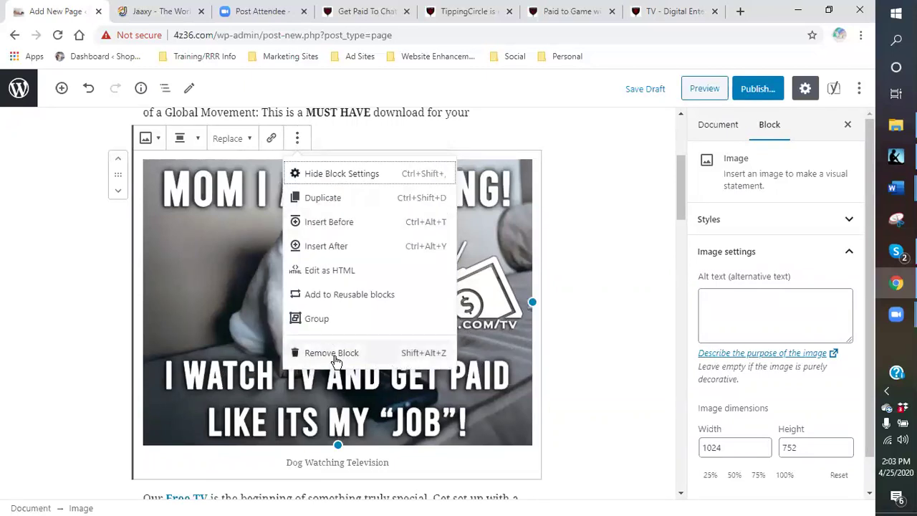
{"action": "left_click", "coordinate": [334, 352]}
Step: Remove the link from "TV in 2020 and beyond" in the first paragraph
{"action": "scroll", "coordinate": [328, 223], "scroll_direction": "up", "scroll_amount": 2}
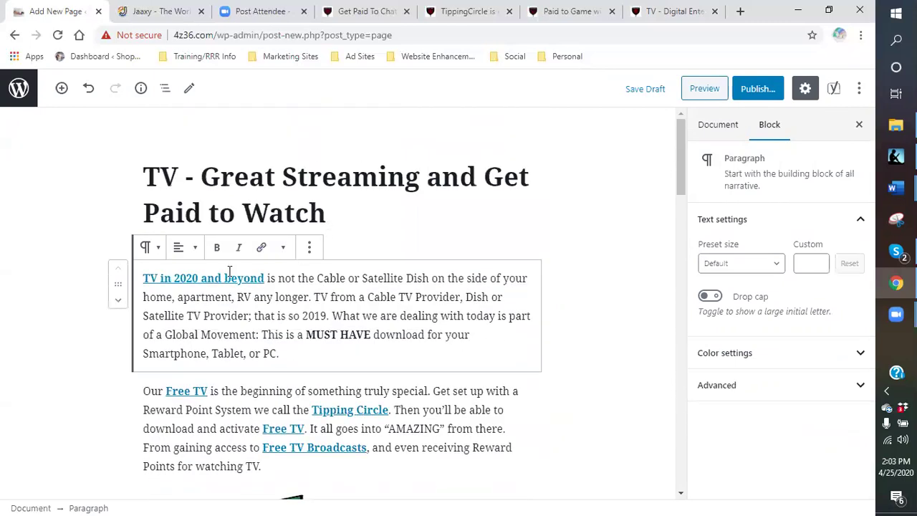
{"action": "right_click", "coordinate": [225, 280]}
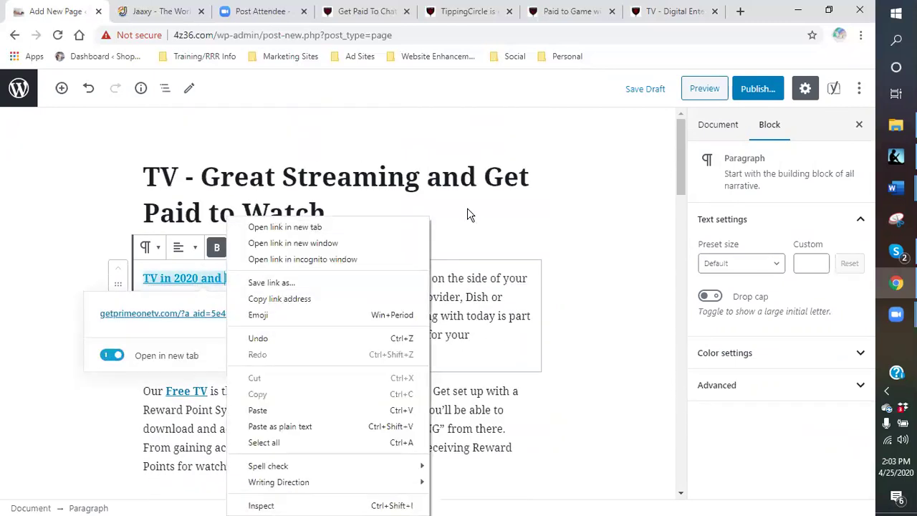
{"action": "left_click", "coordinate": [466, 210]}
{"action": "left_click", "coordinate": [252, 278]}
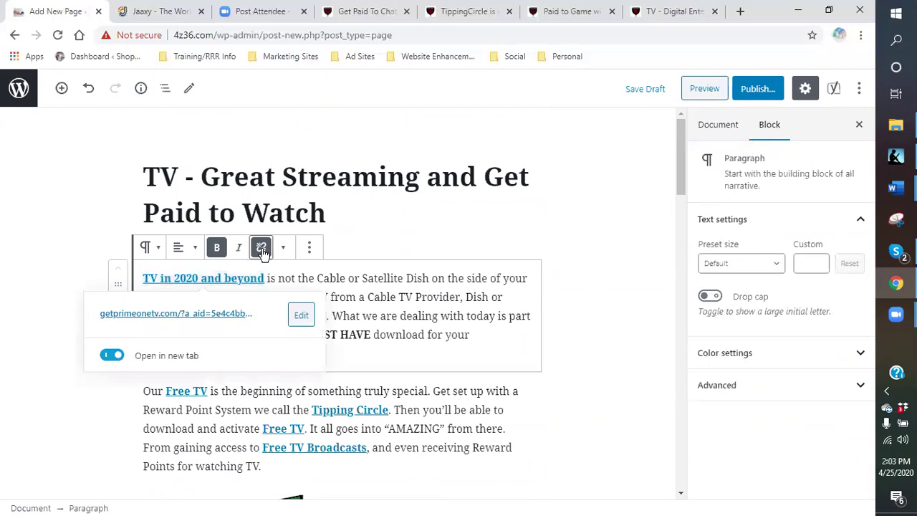
{"action": "left_click", "coordinate": [261, 247]}
Step: Remove the links from both "Free TV" mentions, the word "Tipping" and "Free TV Broadcasts" in the second paragraph
{"action": "scroll", "coordinate": [381, 339], "scroll_direction": "down", "scroll_amount": 2}
{"action": "left_click", "coordinate": [199, 258]}
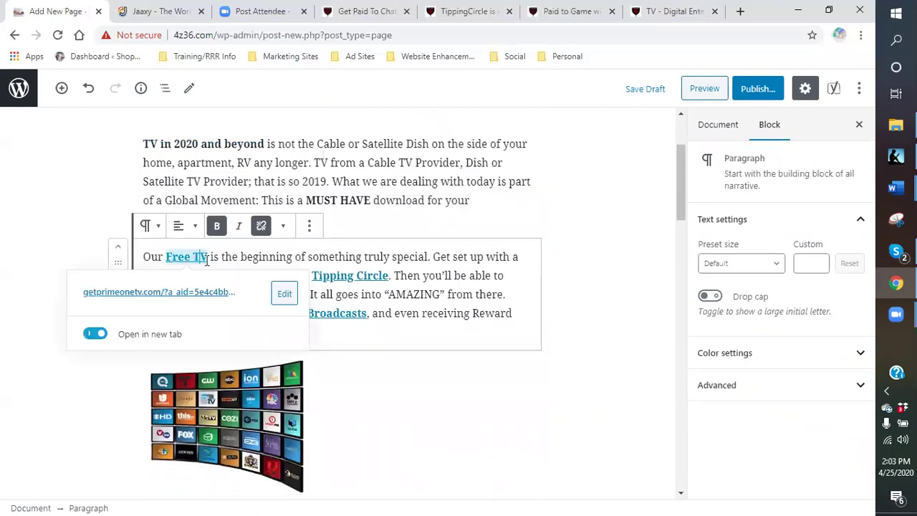
{"action": "left_click", "coordinate": [261, 226]}
{"action": "double_click", "coordinate": [332, 275]}
{"action": "left_click", "coordinate": [261, 225]}
{"action": "left_click", "coordinate": [283, 294]}
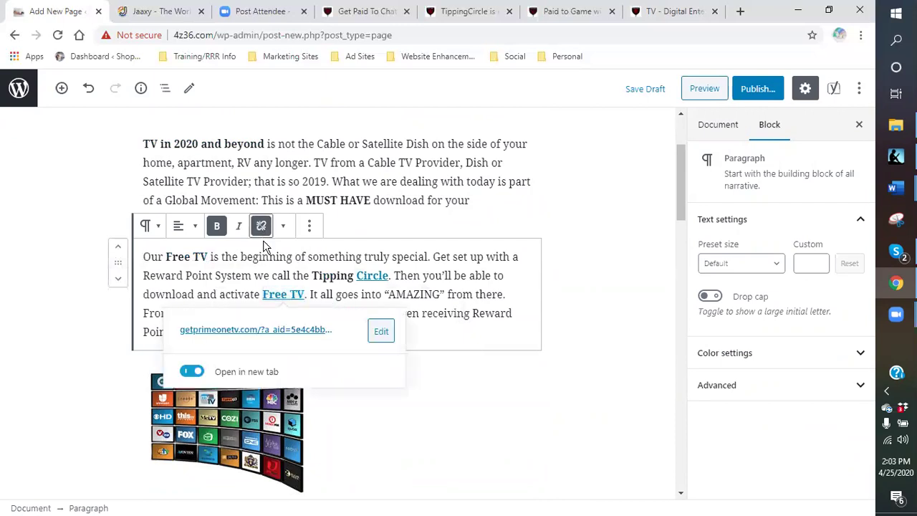
{"action": "left_click", "coordinate": [261, 226]}
{"action": "left_click", "coordinate": [308, 313]}
{"action": "left_click", "coordinate": [261, 225]}
Step: Try to remove the leftover link from the word "Circle" in "Tipping Circle"
{"action": "scroll", "coordinate": [432, 342], "scroll_direction": "down", "scroll_amount": 2}
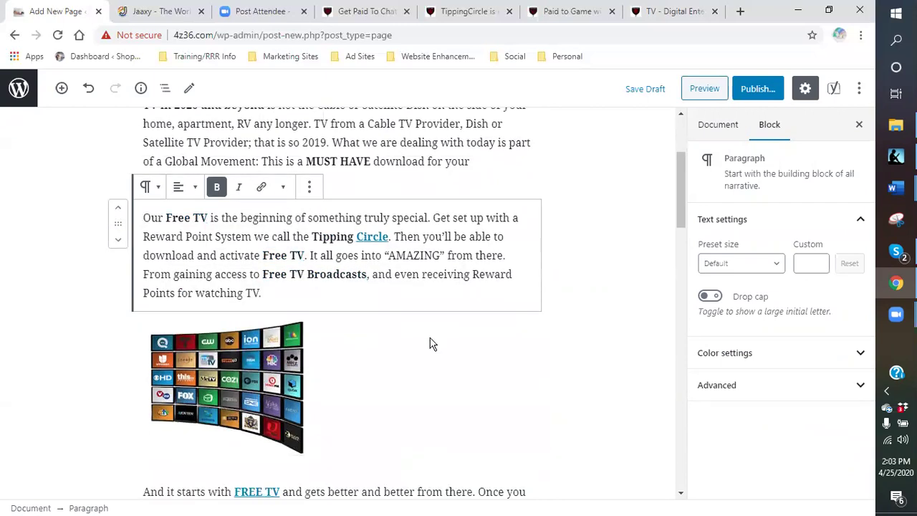
{"action": "scroll", "coordinate": [385, 248], "scroll_direction": "up", "scroll_amount": 1}
{"action": "left_click", "coordinate": [368, 215]}
{"action": "left_click", "coordinate": [260, 159]}
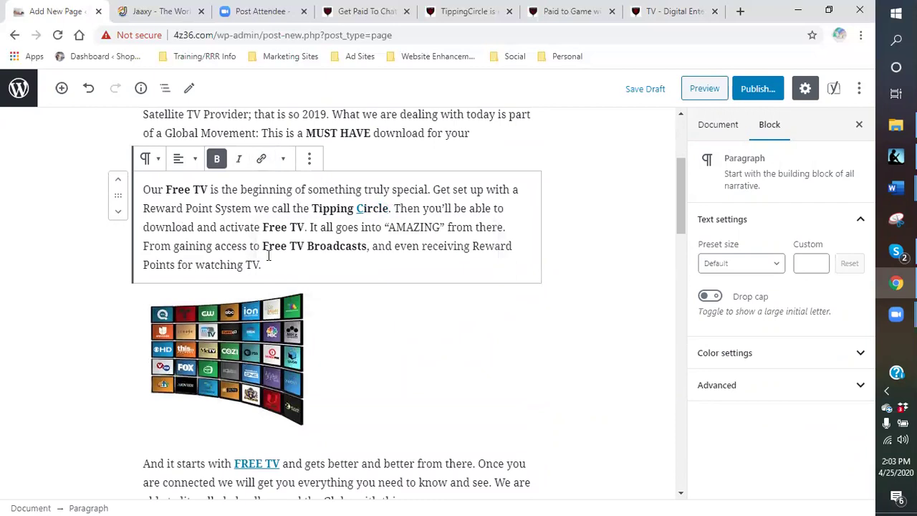
Step: Try to remove the link from "FREE TV" in the paragraph that begins "And it starts with"
{"action": "left_click", "coordinate": [271, 363]}
{"action": "scroll", "coordinate": [437, 352], "scroll_direction": "down", "scroll_amount": 5}
{"action": "scroll", "coordinate": [287, 252], "scroll_direction": "up", "scroll_amount": 1}
{"action": "left_click", "coordinate": [273, 158]}
{"action": "left_click", "coordinate": [260, 120]}
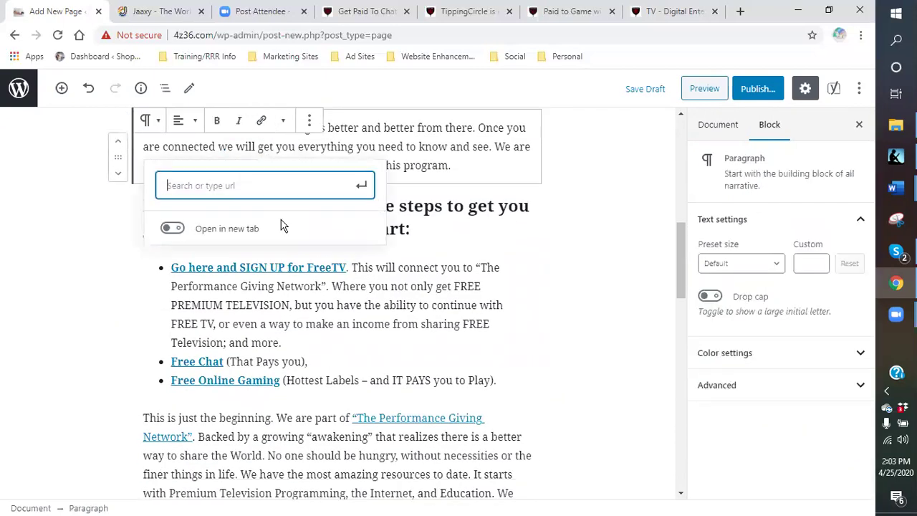
Step: Remove the link from "Free TV" in the "Ready to get started" heading
{"action": "left_click", "coordinate": [472, 232]}
{"action": "left_click", "coordinate": [266, 228]}
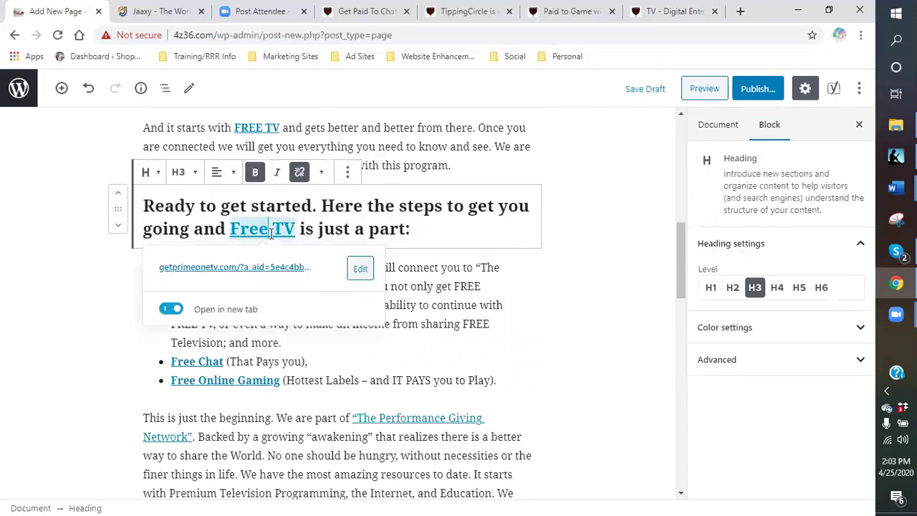
{"action": "left_click", "coordinate": [300, 172]}
Step: Remove the links from "Go here and SIGN UP for FreeTV", "Free Chat" and "Free Online Gaming" in the bulleted list
{"action": "left_click", "coordinate": [269, 270]}
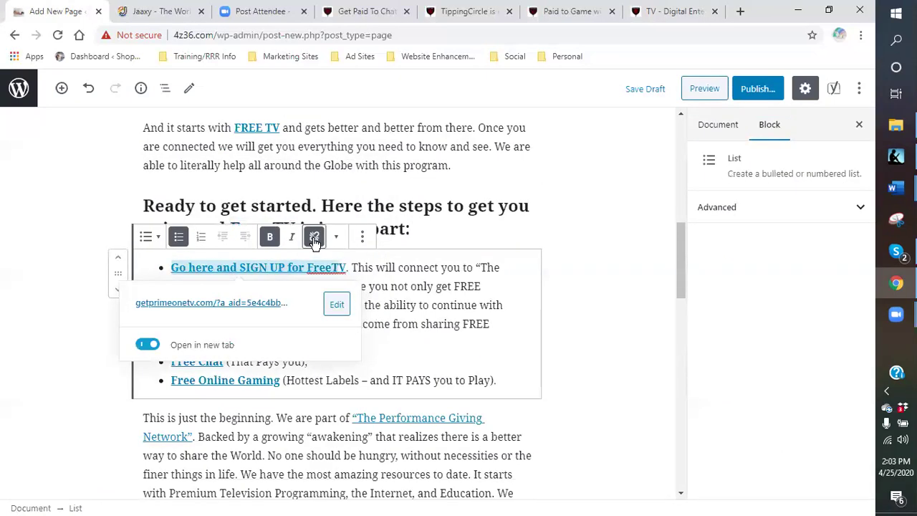
{"action": "left_click", "coordinate": [314, 237]}
{"action": "left_click", "coordinate": [222, 364]}
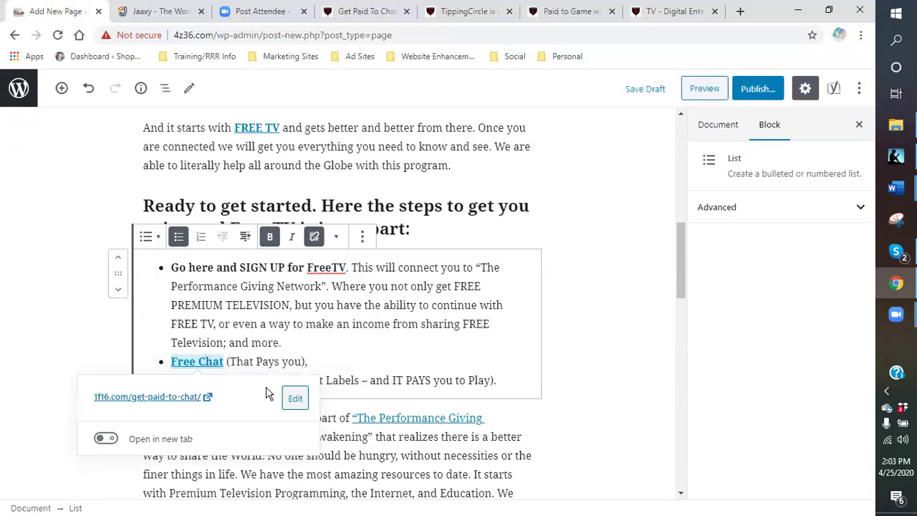
{"action": "left_click", "coordinate": [314, 237]}
{"action": "left_click", "coordinate": [254, 380]}
{"action": "left_click", "coordinate": [314, 236]}
Step: Remove the link from "The Performance Giving Network" in the paragraph below the list
{"action": "scroll", "coordinate": [426, 376], "scroll_direction": "down", "scroll_amount": 1}
{"action": "scroll", "coordinate": [424, 373], "scroll_direction": "down", "scroll_amount": 1}
{"action": "left_click", "coordinate": [398, 284]}
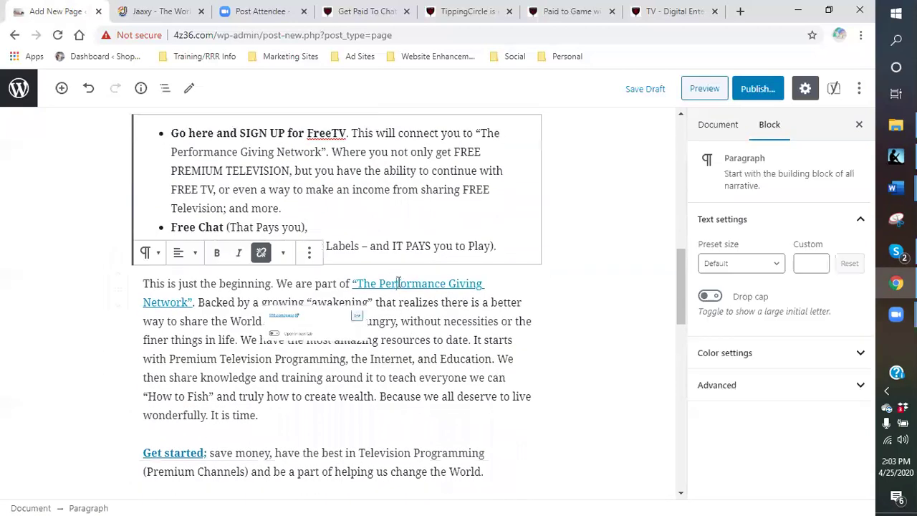
{"action": "left_click", "coordinate": [271, 262]}
Step: Remove the link from "Get started:" at the start of the paragraph about saving money
{"action": "scroll", "coordinate": [176, 293], "scroll_direction": "down", "scroll_amount": 4}
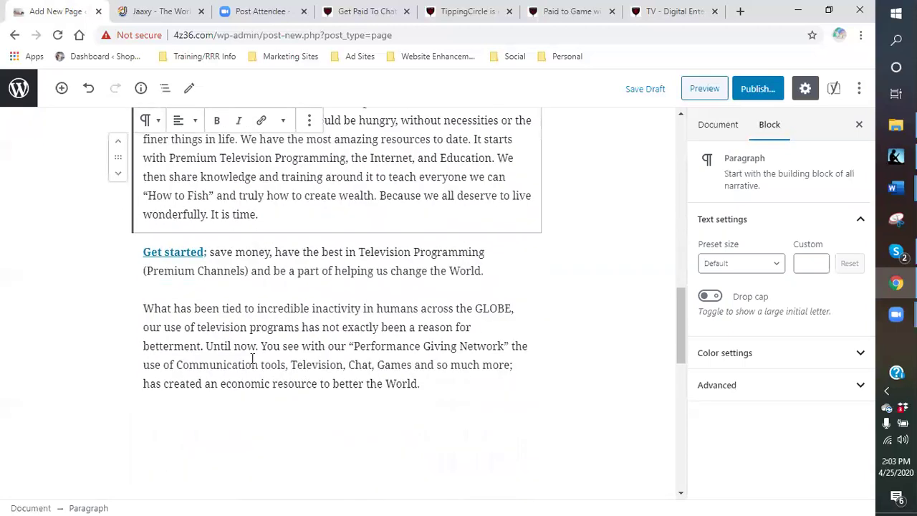
{"action": "left_click", "coordinate": [179, 250]}
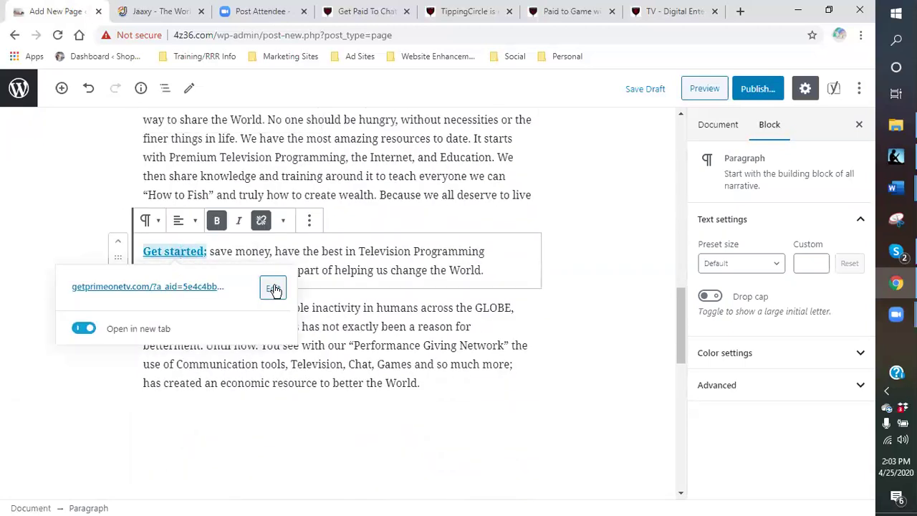
{"action": "left_click", "coordinate": [273, 288]}
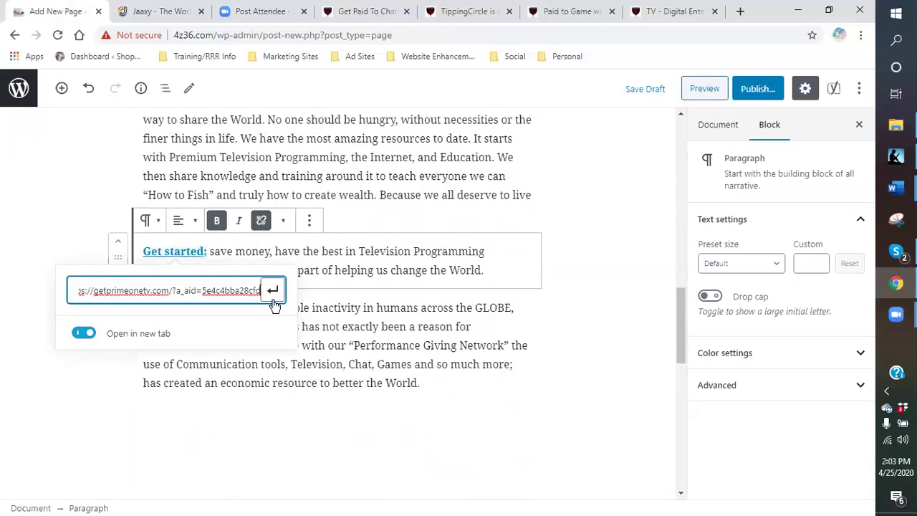
{"action": "left_click", "coordinate": [262, 222]}
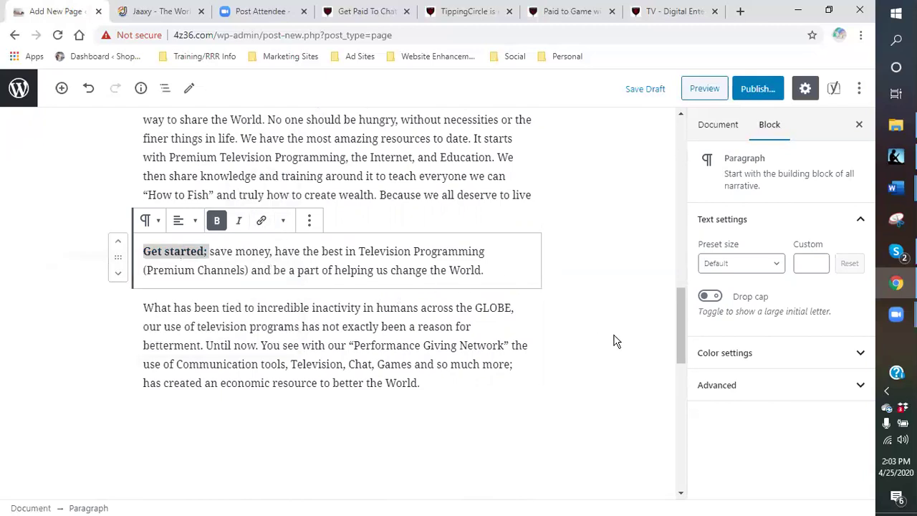
{"action": "left_click", "coordinate": [573, 349]}
Step: Set the Yoast SEO focus keyphrase to "free tv"
{"action": "scroll", "coordinate": [502, 344], "scroll_direction": "down", "scroll_amount": 4}
{"action": "left_click", "coordinate": [96, 430]}
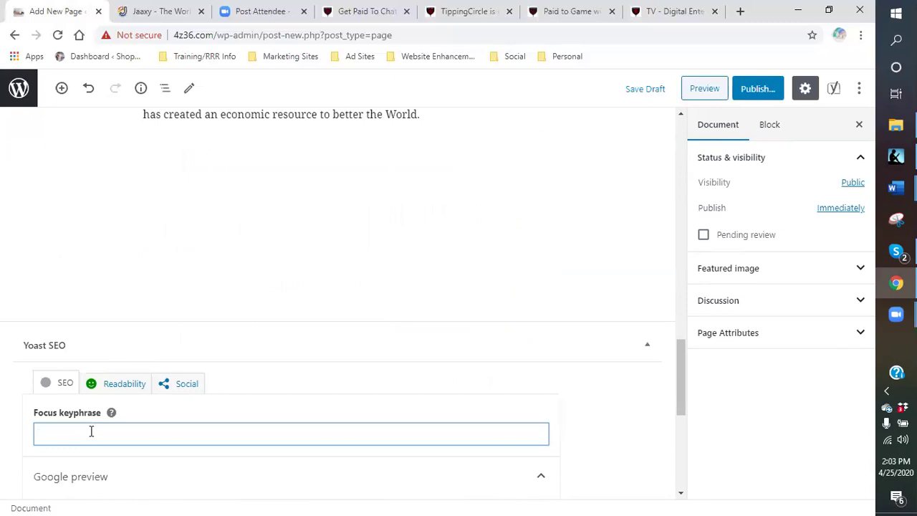
{"action": "type", "text": "free"}
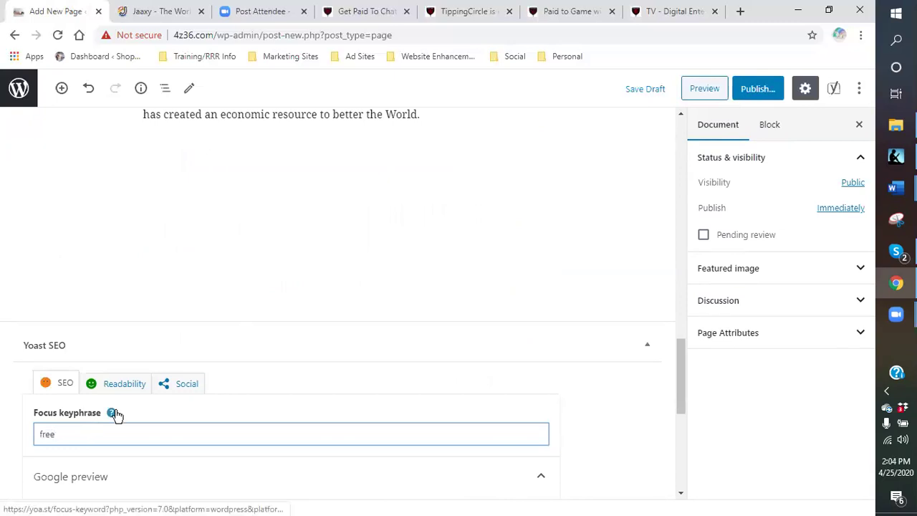
{"action": "type", "text": " tv"}
Step: Open the Google preview snippet for editing and set the page slug to "tv"
{"action": "scroll", "coordinate": [143, 440], "scroll_direction": "down", "scroll_amount": 3}
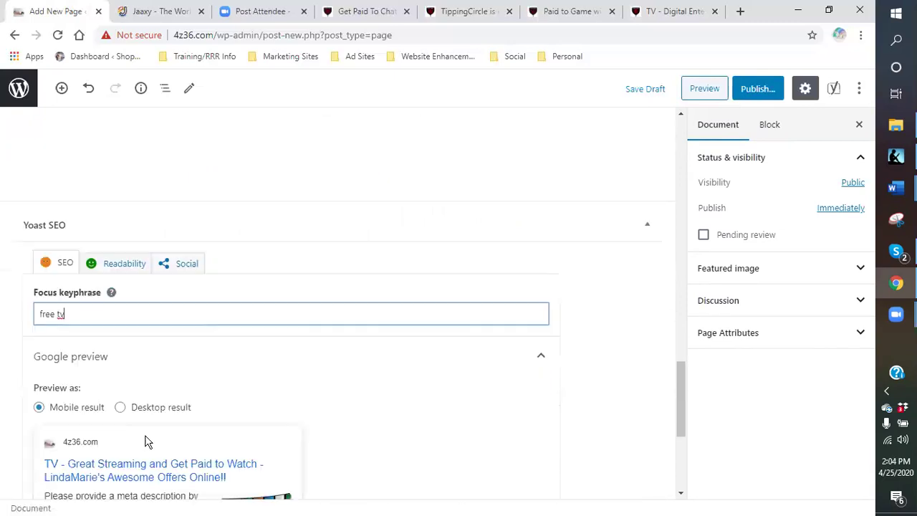
{"action": "scroll", "coordinate": [90, 435], "scroll_direction": "down", "scroll_amount": 2}
{"action": "left_click", "coordinate": [82, 375]}
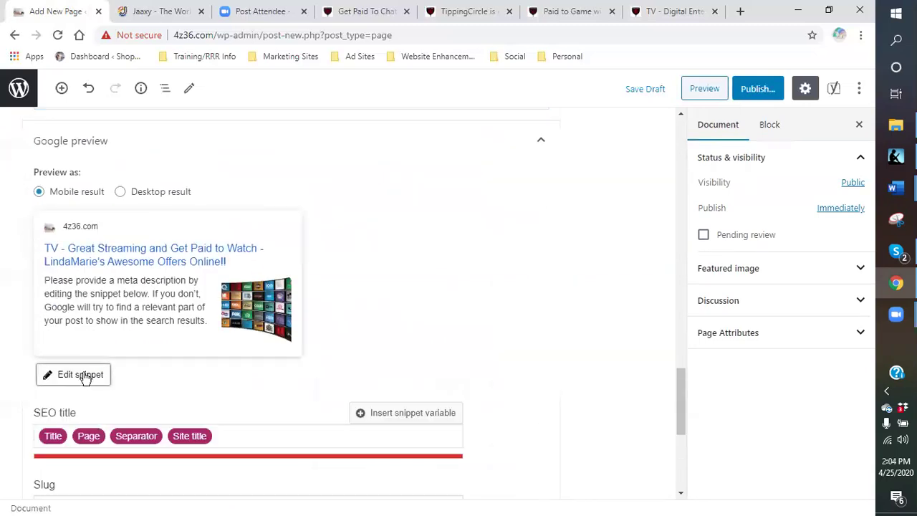
{"action": "scroll", "coordinate": [126, 417], "scroll_direction": "down", "scroll_amount": 3}
{"action": "left_click", "coordinate": [89, 304]}
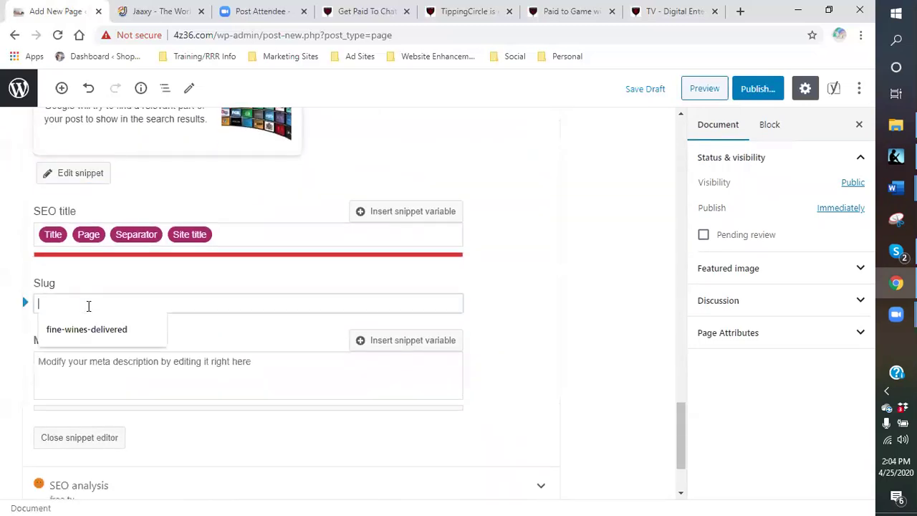
{"action": "type", "text": "tv"}
Step: Write "We have found a great new way to stream free tv and it has some great perks." as the meta description
{"action": "left_click", "coordinate": [74, 368]}
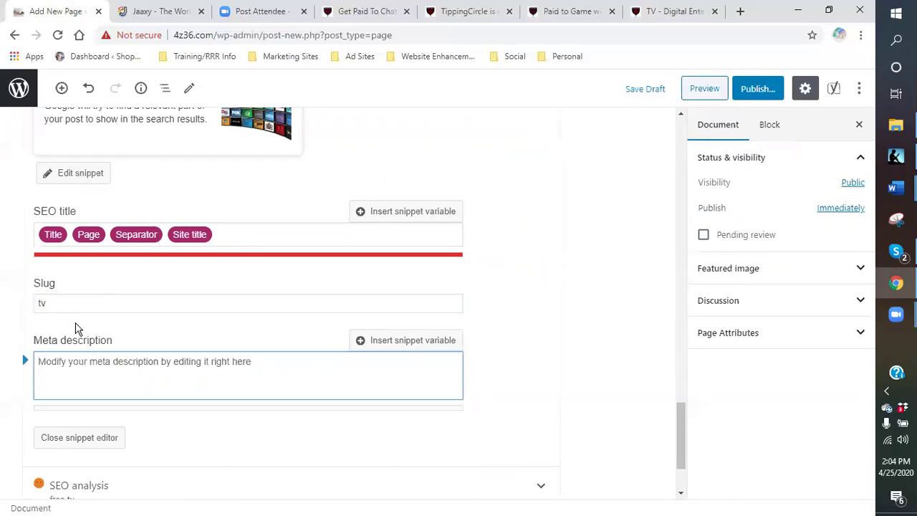
{"action": "type", "text": "We have fou"}
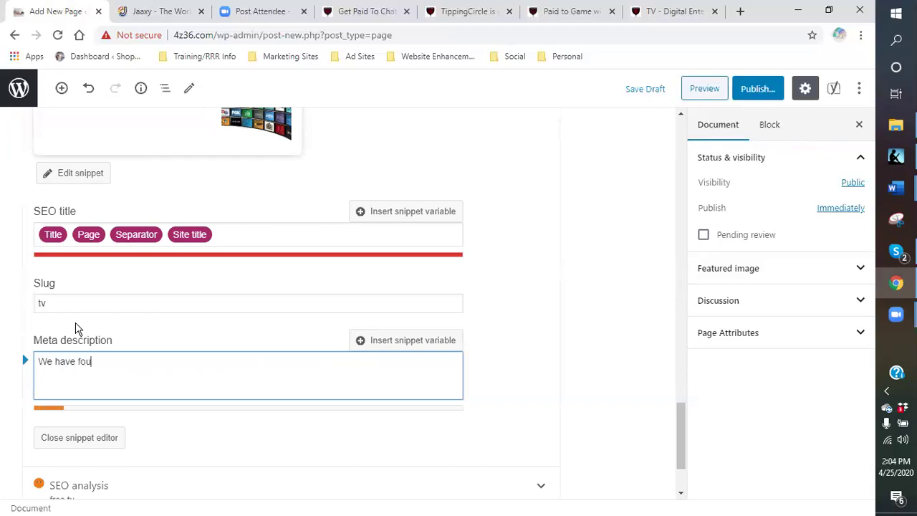
{"action": "type", "text": "nd th great new way to stream"}
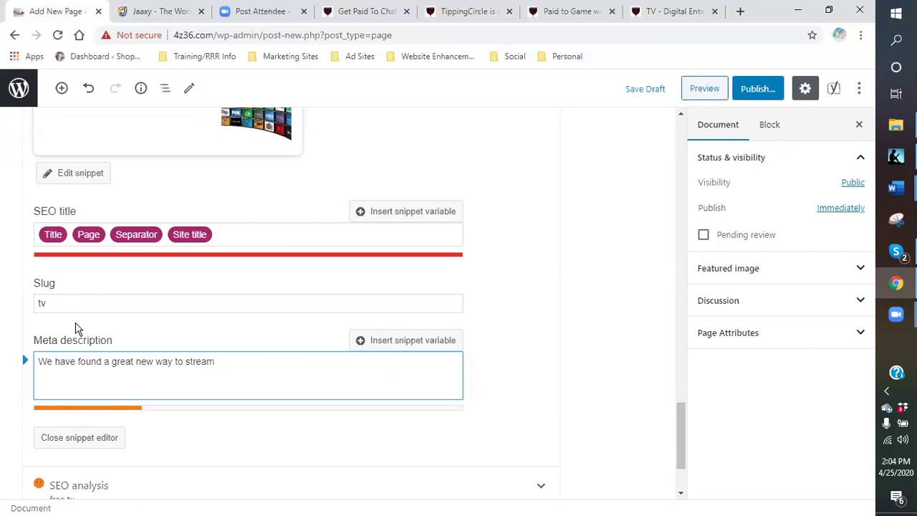
{"action": "type", "text": "free tv and it has some great perks."}
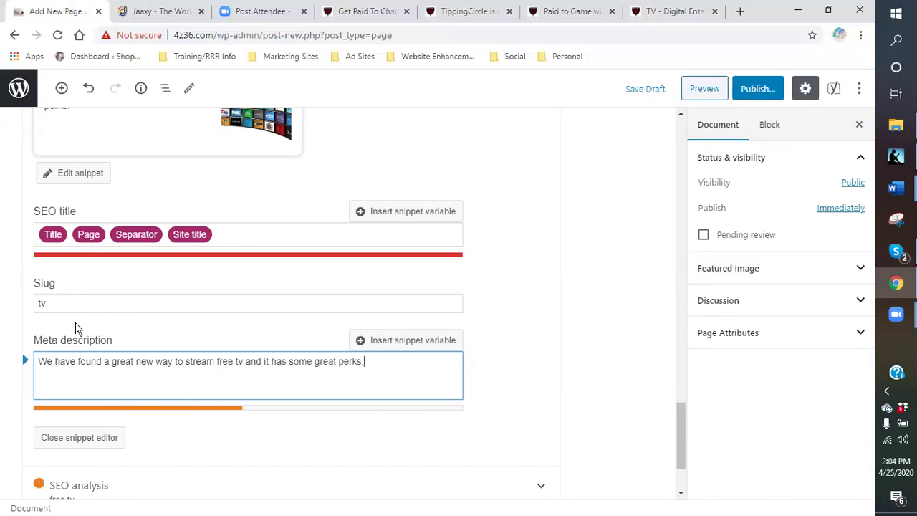
Step: Extend the meta description with "By watching your favorite TV shows, you can now get paid to do so."
{"action": "type", "text": "  By watching your favorite"}
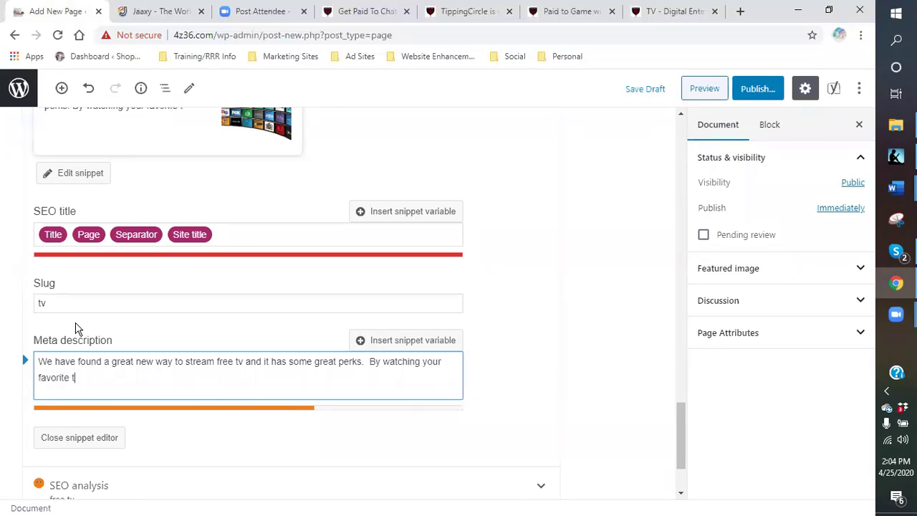
{"action": "type", "text": " TV show"}
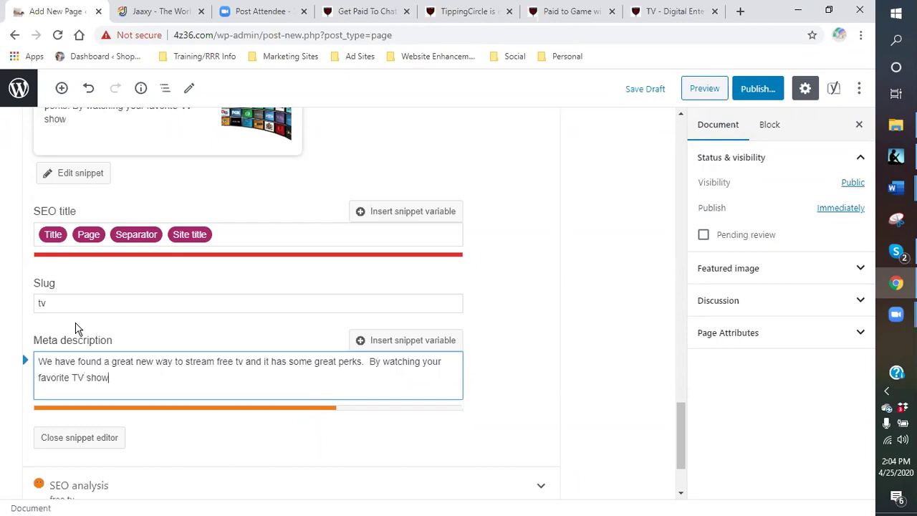
{"action": "type", "text": "s. you can g"}
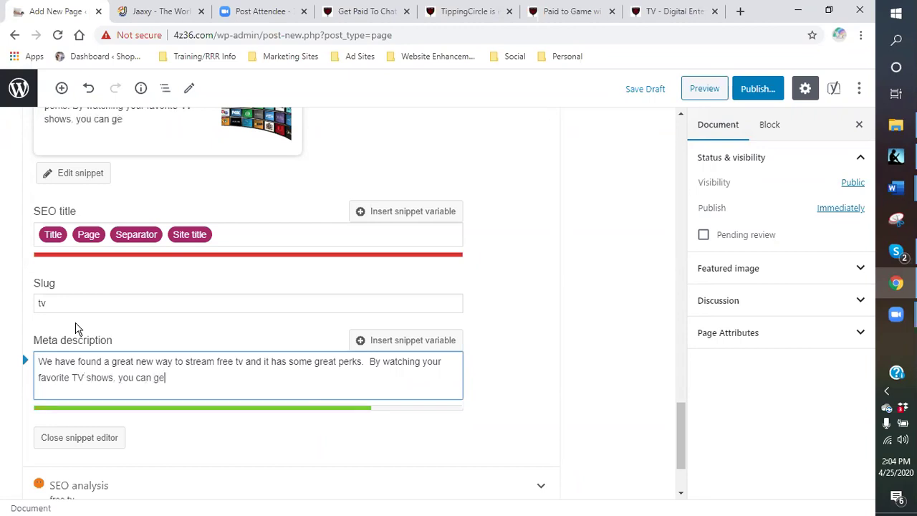
{"action": "key", "text": "BackSpace"}
{"action": "type", "text": "now get paid to do so"}
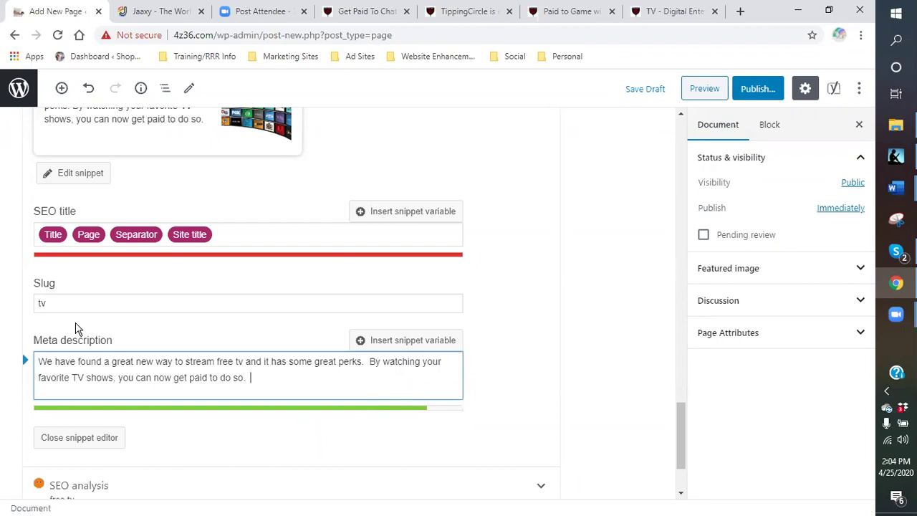
{"action": "type", "text": ".  Upgrade"}
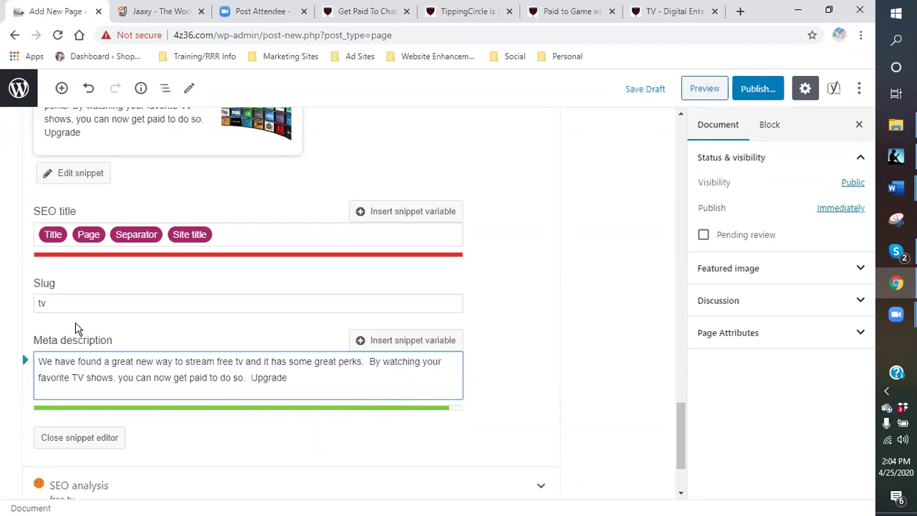
{"action": "key", "text": "BackSpace"}
{"action": "key", "text": "BackSpace"}
{"action": "key", "text": "BackSpace"}
{"action": "key", "text": "BackSpace"}
{"action": "key", "text": "BackSpace"}
{"action": "key", "text": "BackSpace"}
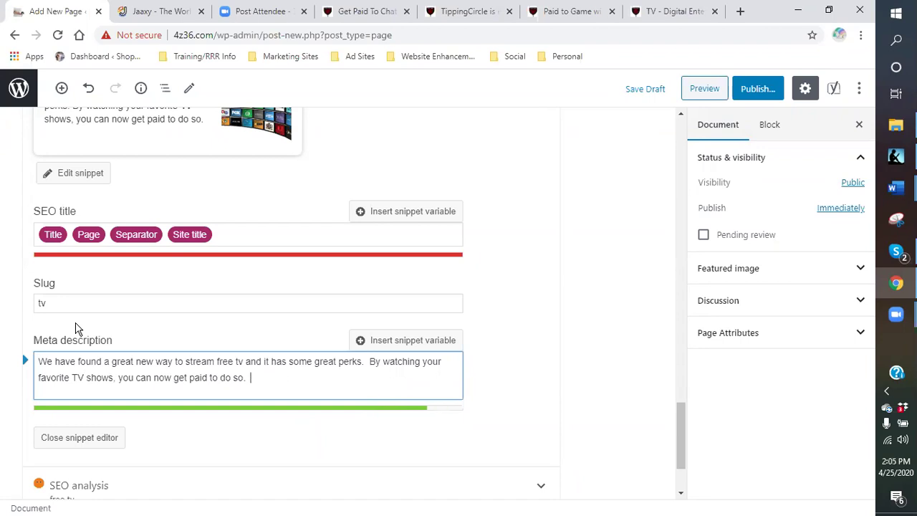
Step: Append "Refer friends" to the meta description and remove the extra space in front of it
{"action": "type", "text": "Refer friends"}
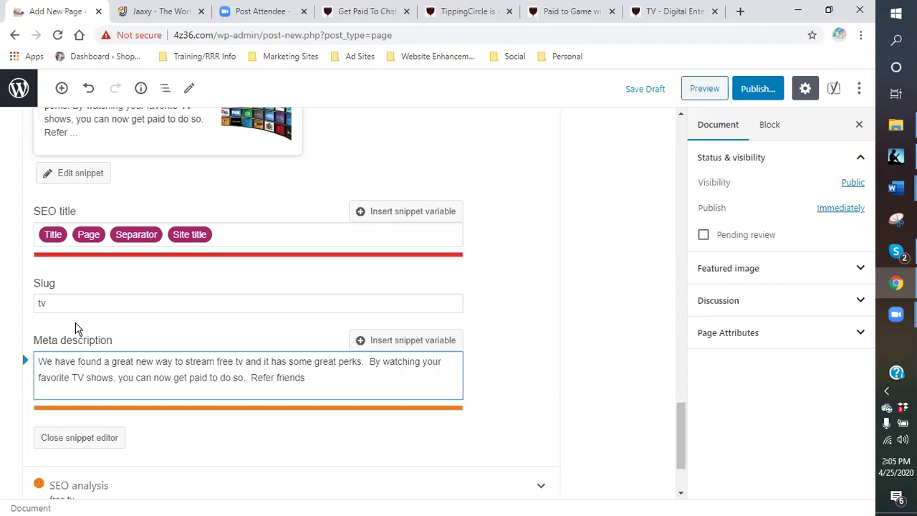
{"action": "left_click", "coordinate": [246, 377]}
{"action": "key", "text": "BackSpace"}
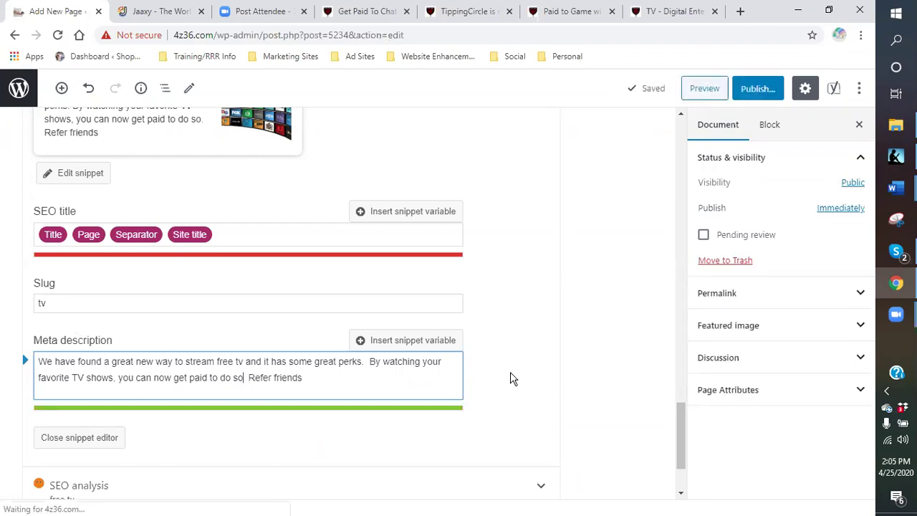
{"action": "type", "text": "."}
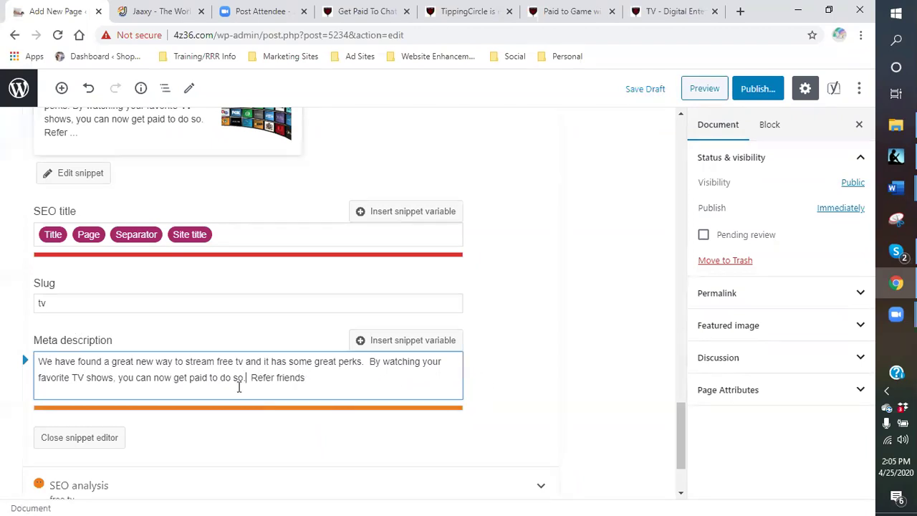
{"action": "key", "text": "Delete"}
{"action": "left_click", "coordinate": [129, 361]}
{"action": "left_click_drag", "start_coordinate": [287, 360], "coordinate": [278, 354]}
{"action": "left_click", "coordinate": [338, 379]}
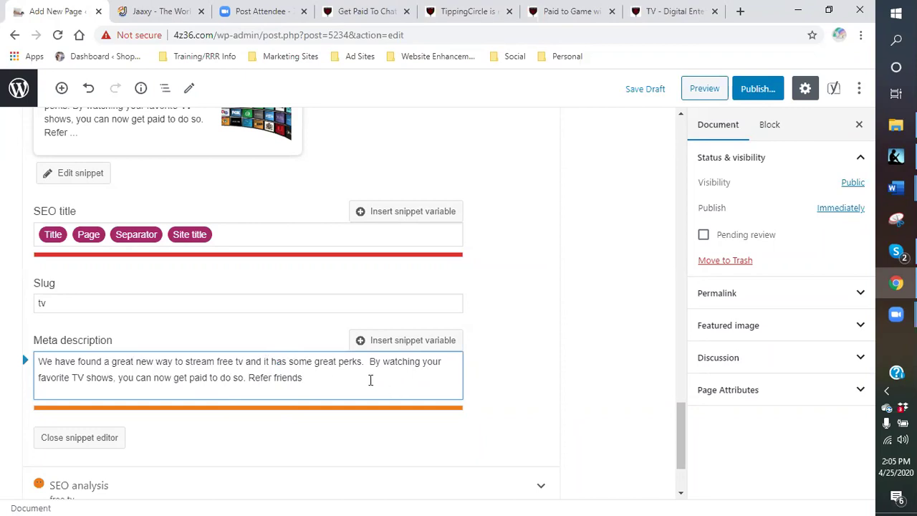
Step: Remove the extra space after "perks." and shorten "By watching" to "Watching" in the meta description
{"action": "left_click", "coordinate": [368, 362]}
{"action": "key", "text": "BackSpace"}
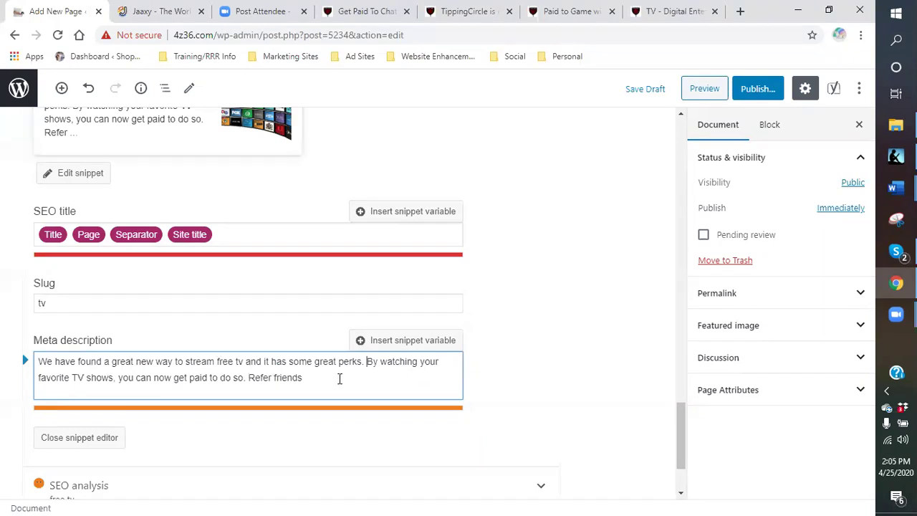
{"action": "left_click_drag", "start_coordinate": [369, 362], "coordinate": [387, 358]}
{"action": "key", "text": "BackSpace"}
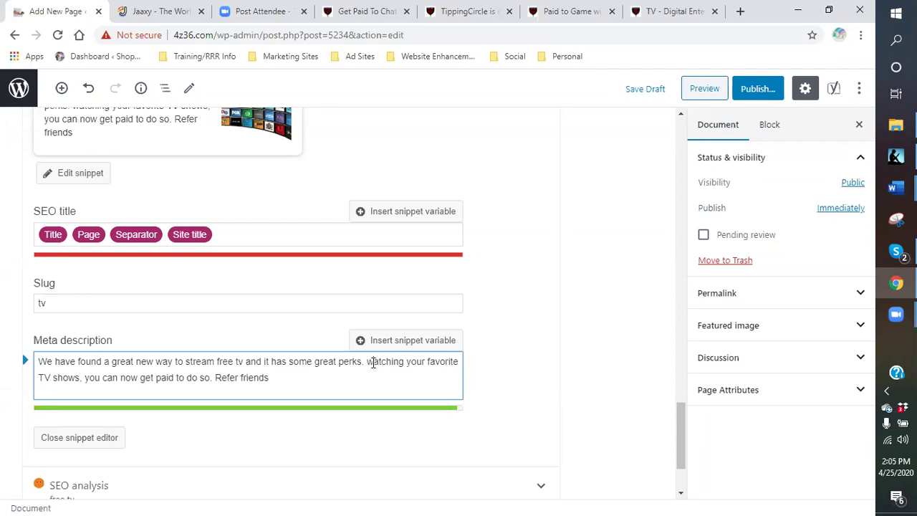
{"action": "left_click", "coordinate": [372, 363]}
{"action": "key", "text": "BackSpace"}
{"action": "type", "text": "W"}
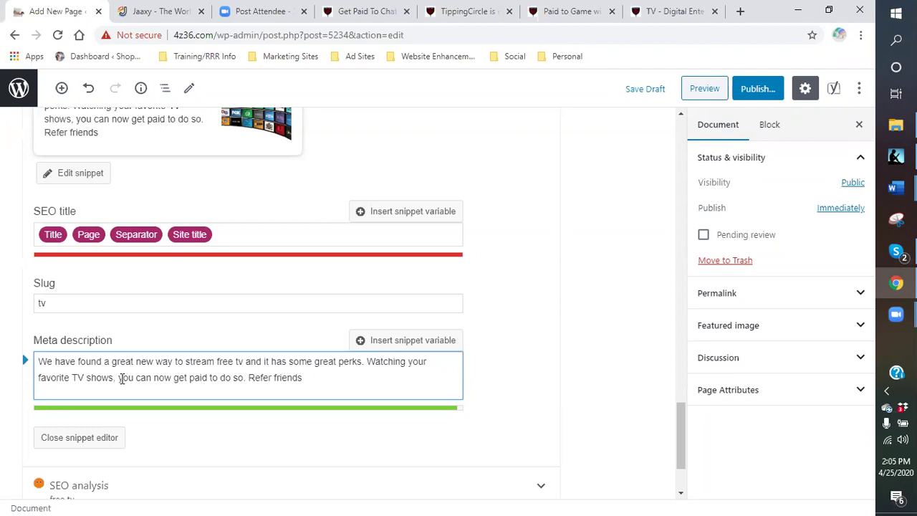
Step: Replace ", you can now" with "and" in the second sentence of the meta description
{"action": "left_click_drag", "start_coordinate": [119, 377], "coordinate": [170, 381]}
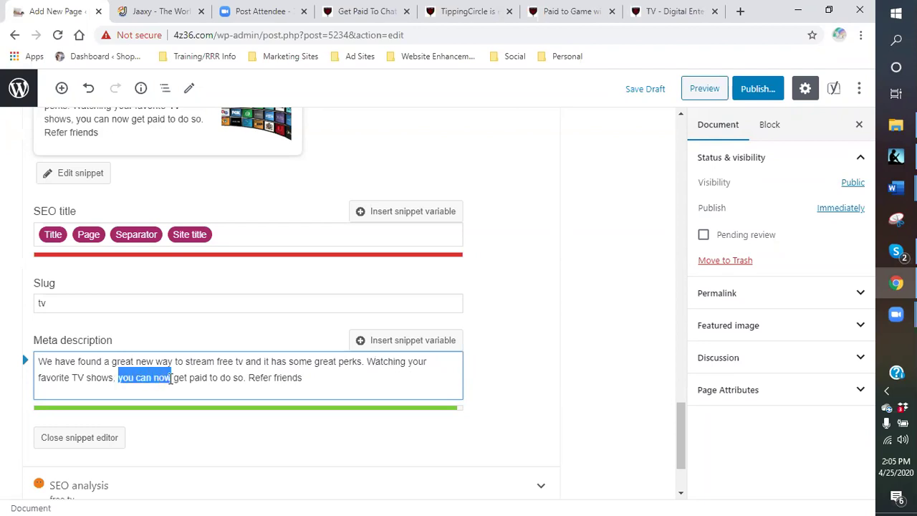
{"action": "key", "text": "BackSpace"}
{"action": "key", "text": "BackSpace"}
{"action": "key", "text": "BackSpace"}
{"action": "type", "text": "and"}
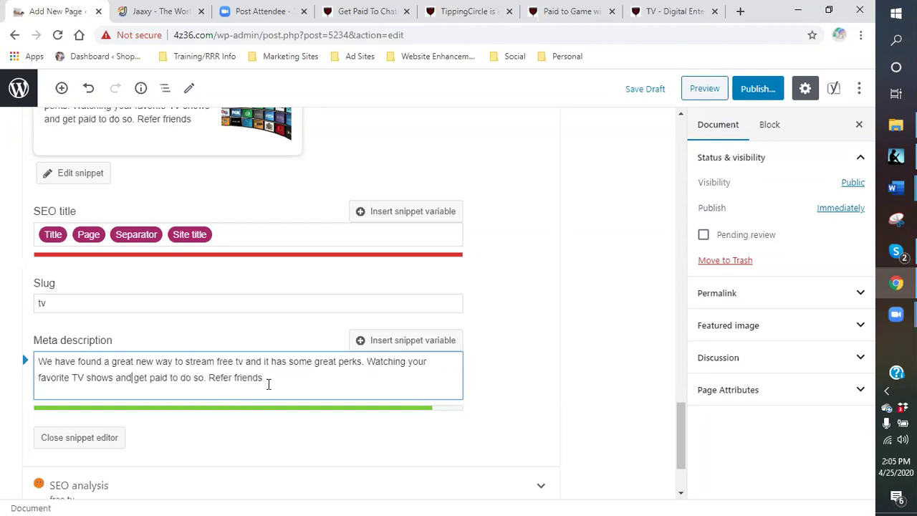
Step: Add "3 for premium" after "Refer friends" at the end of the meta description
{"action": "type", "text": "and"}
{"action": "key", "text": "BackSpace"}
{"action": "key", "text": "BackSpace"}
{"action": "type", "text": "p"}
{"action": "key", "text": "BackSpace"}
{"action": "type", "text": "for premium"}
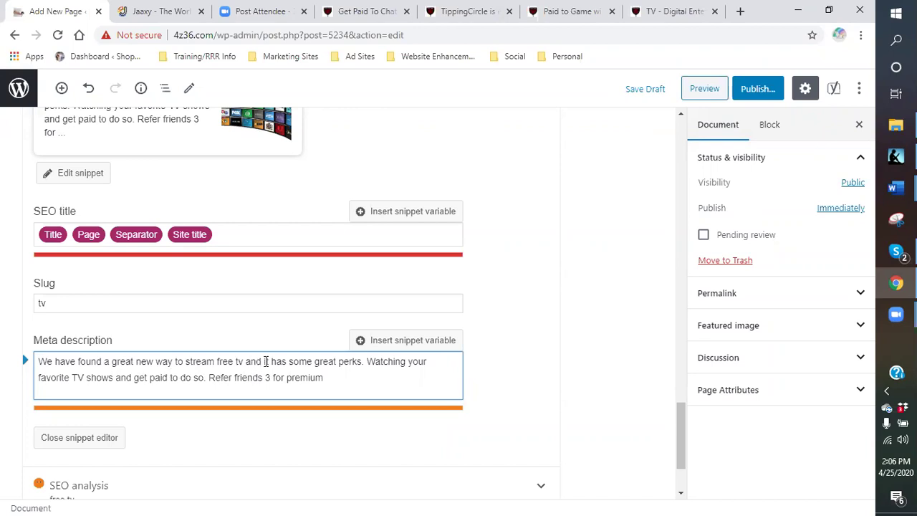
Step: Replace "and it has" with "with" in the first sentence of the meta description
{"action": "left_click_drag", "start_coordinate": [289, 360], "coordinate": [255, 362]}
{"action": "key", "text": "BackSpace"}
{"action": "type", "text": "with"}
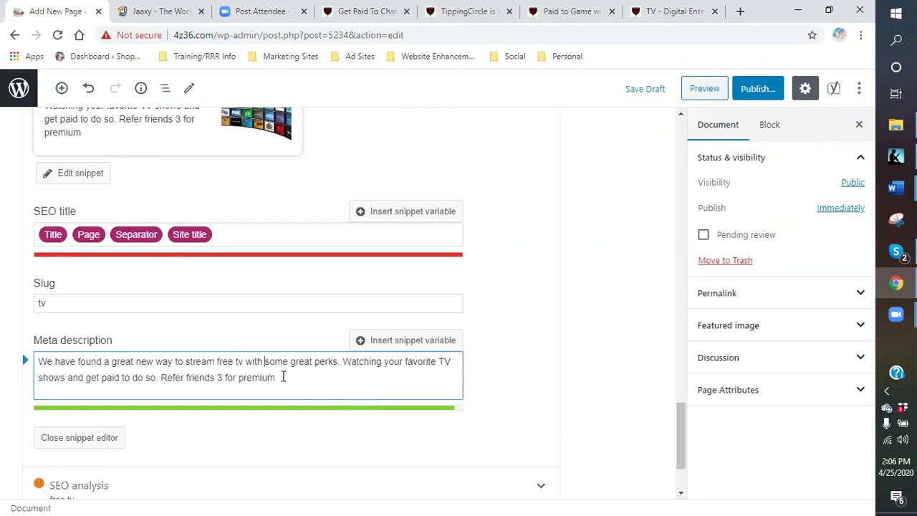
Step: Reword the end of the meta description to read "Refer 3 friends for free premium"
{"action": "left_click", "coordinate": [186, 379]}
{"action": "type", "text": "3"}
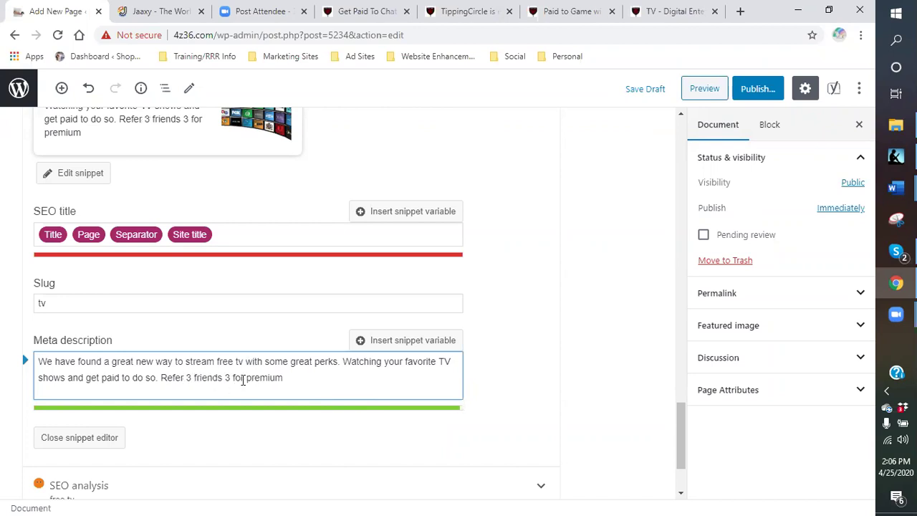
{"action": "left_click", "coordinate": [247, 379]}
{"action": "left_click", "coordinate": [231, 377]}
{"action": "key", "text": "BackSpace"}
{"action": "key", "text": "BackSpace"}
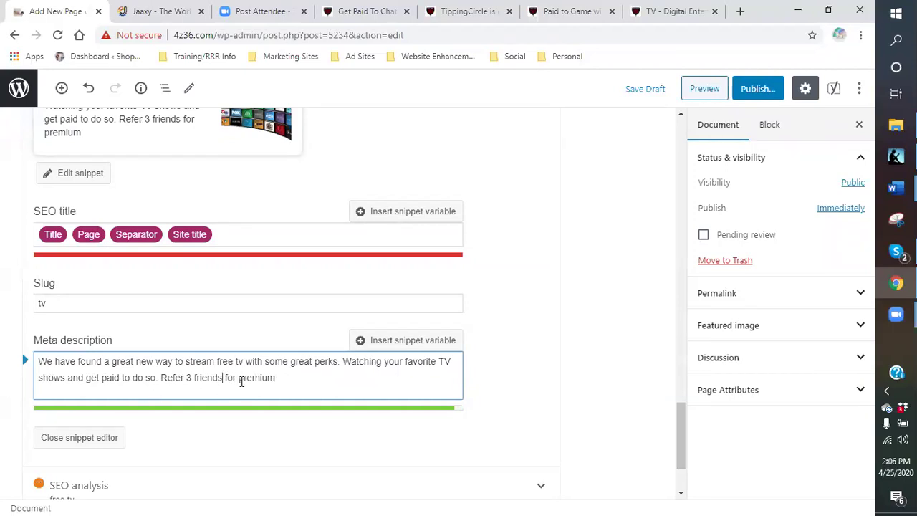
{"action": "left_click", "coordinate": [239, 379]}
{"action": "type", "text": "free"}
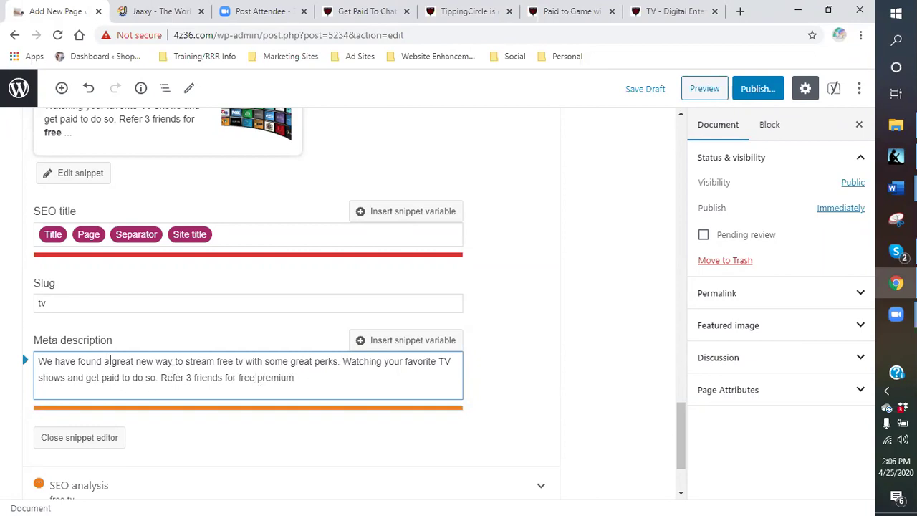
Step: Delete "new" from "a great new way" in the meta description and close the snippet editor
{"action": "left_click", "coordinate": [152, 362]}
{"action": "key", "text": "BackSpace"}
{"action": "key", "text": "BackSpace"}
{"action": "key", "text": "BackSpace"}
{"action": "key", "text": "BackSpace"}
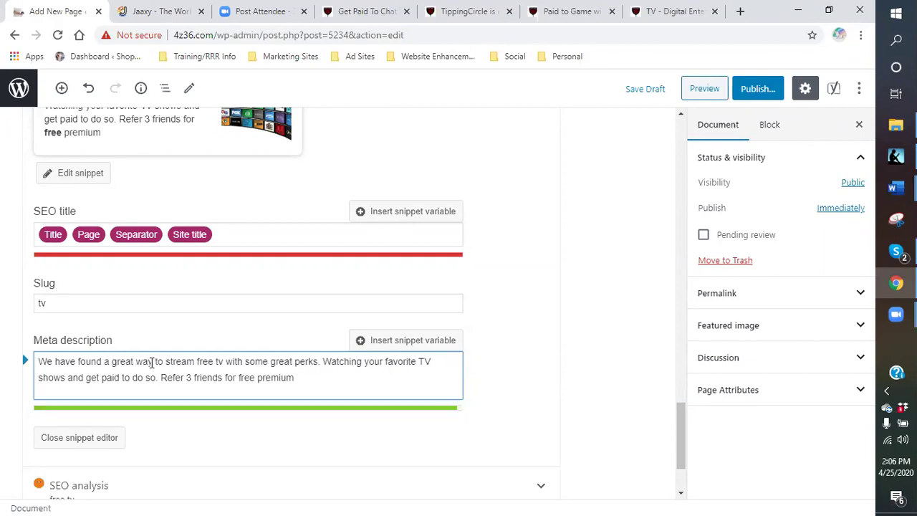
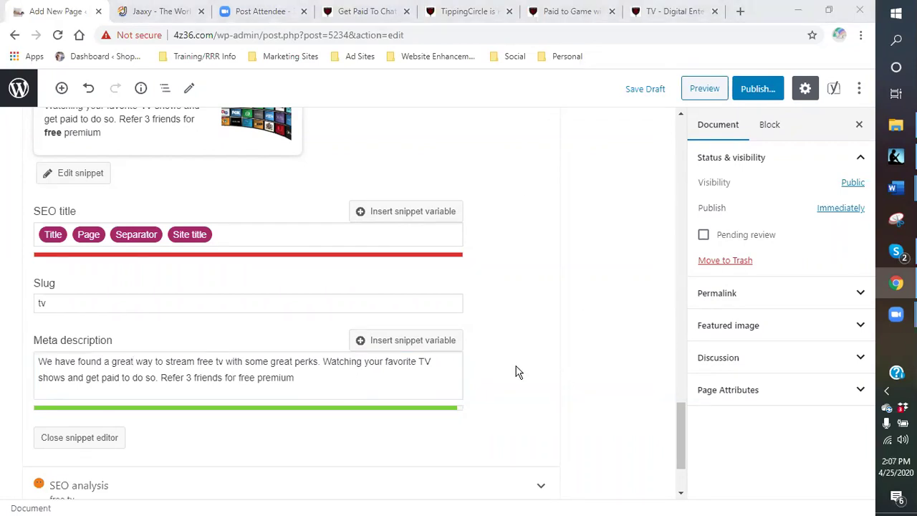
{"action": "scroll", "coordinate": [515, 370], "scroll_direction": "down", "scroll_amount": 3}
{"action": "left_click", "coordinate": [90, 338]}
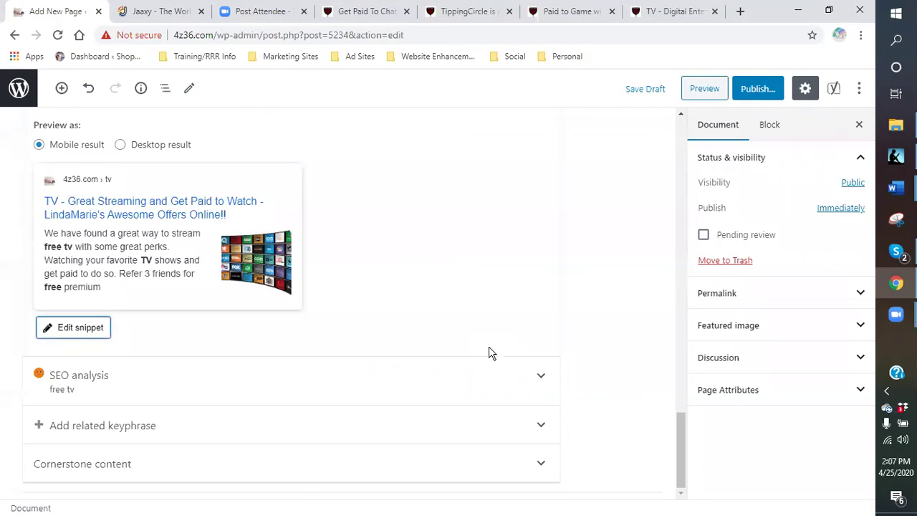
Step: Expand the Yoast SEO analysis and review its listed problems against the page content
{"action": "scroll", "coordinate": [473, 348], "scroll_direction": "up", "scroll_amount": 3}
{"action": "scroll", "coordinate": [344, 344], "scroll_direction": "up", "scroll_amount": 1}
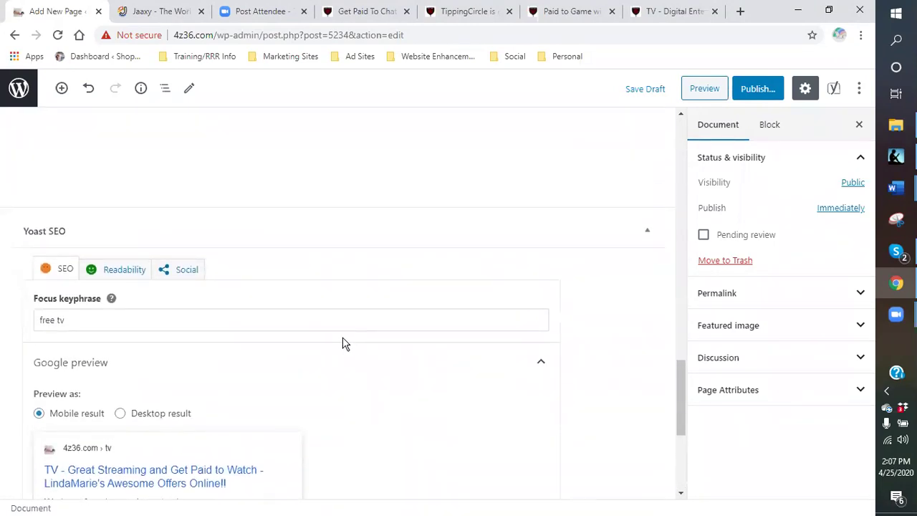
{"action": "scroll", "coordinate": [336, 349], "scroll_direction": "down", "scroll_amount": 4}
{"action": "left_click", "coordinate": [129, 385]}
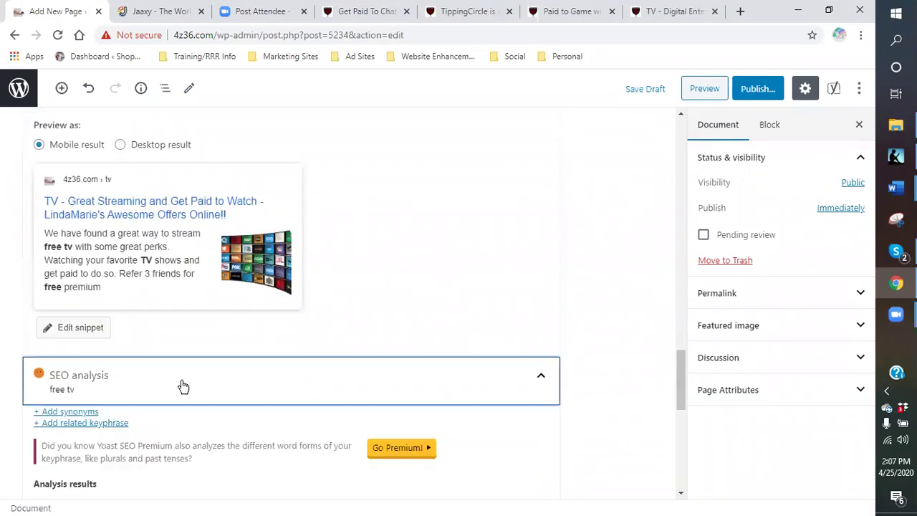
{"action": "scroll", "coordinate": [203, 380], "scroll_direction": "down", "scroll_amount": 3}
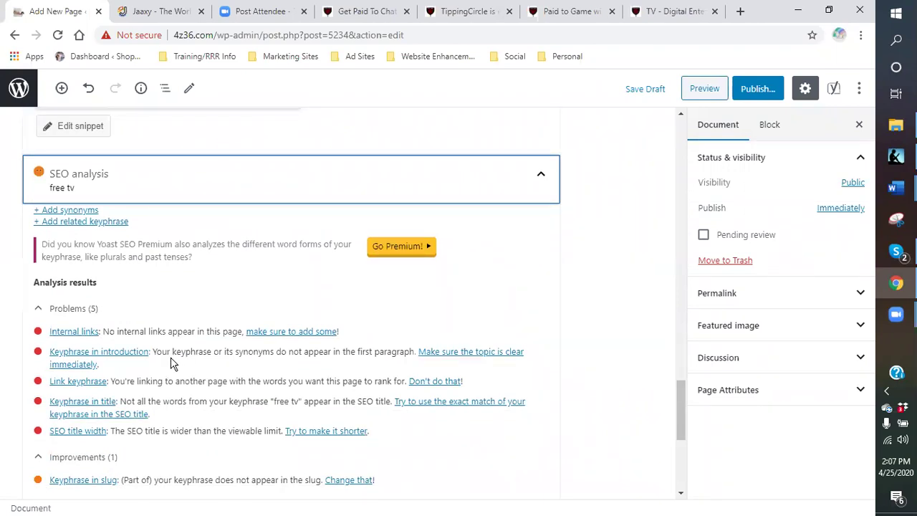
{"action": "scroll", "coordinate": [237, 351], "scroll_direction": "up", "scroll_amount": 15}
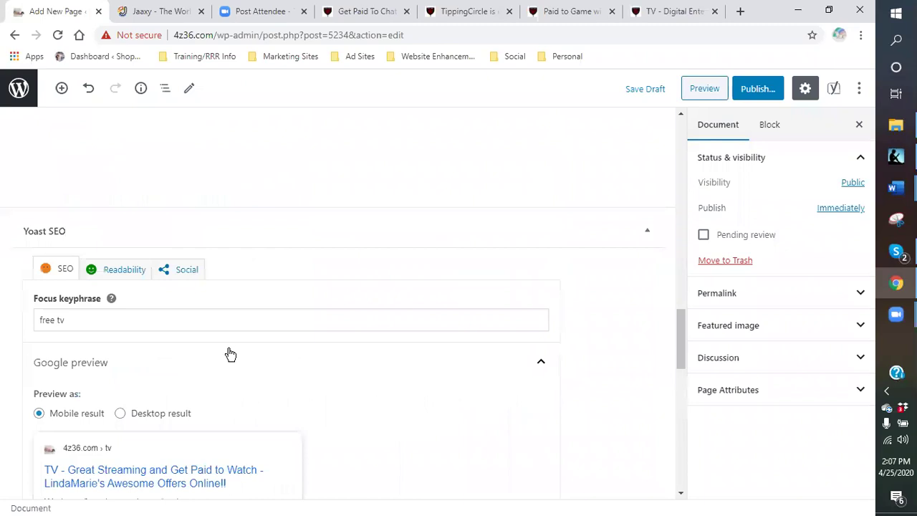
{"action": "scroll", "coordinate": [229, 344], "scroll_direction": "up", "scroll_amount": 4}
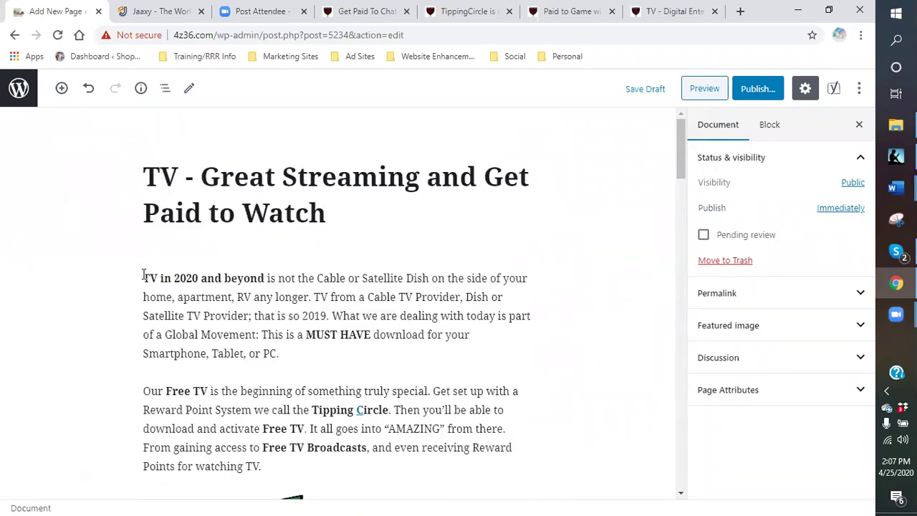
Step: Remove the leftover link from the "C" of "Tipping Circle" in the second paragraph
{"action": "scroll", "coordinate": [431, 339], "scroll_direction": "down", "scroll_amount": 4}
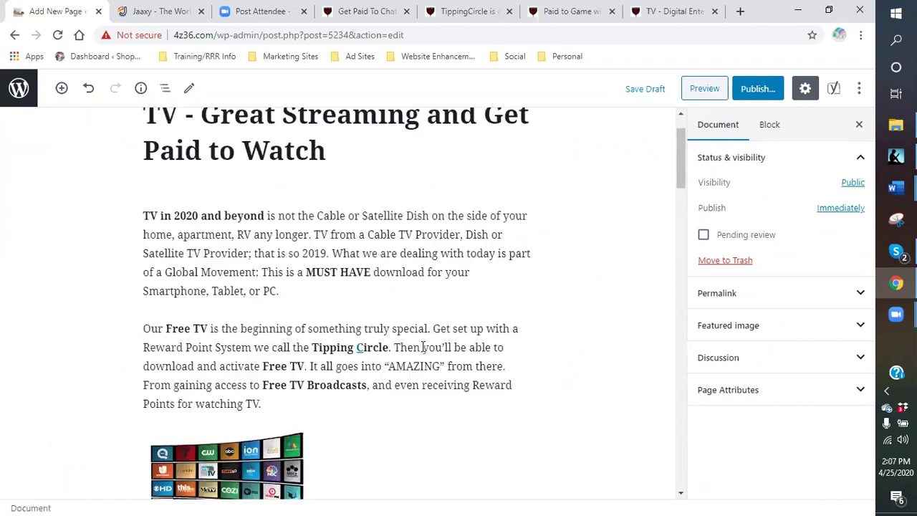
{"action": "right_click", "coordinate": [363, 143]}
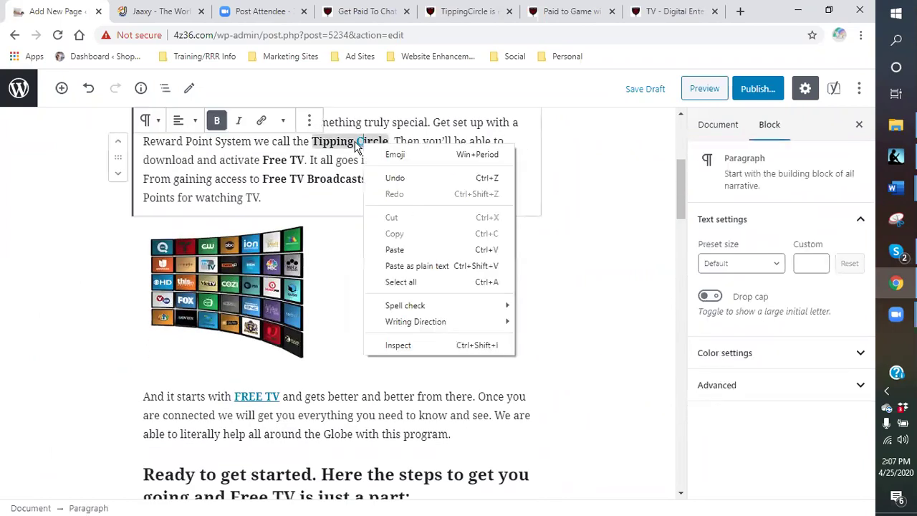
{"action": "key", "text": "Escape"}
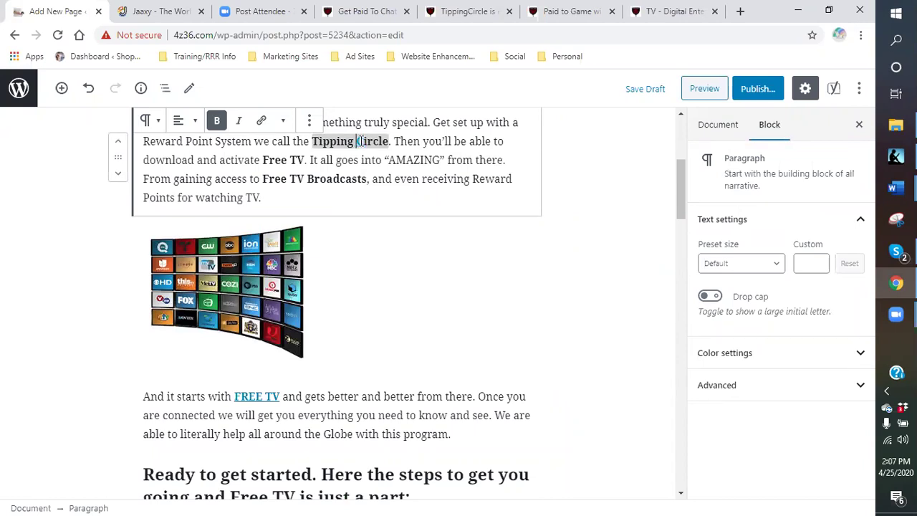
{"action": "left_click_drag", "start_coordinate": [358, 142], "coordinate": [381, 144]}
{"action": "left_click", "coordinate": [260, 120]}
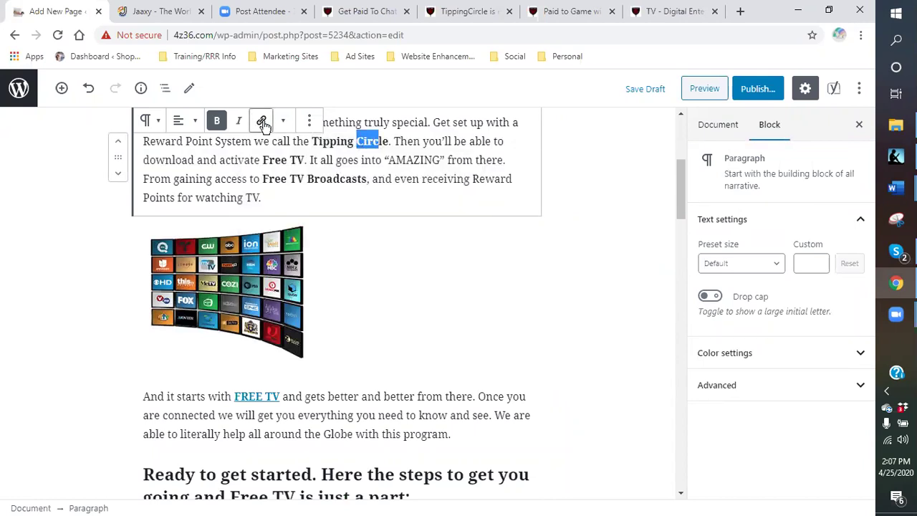
{"action": "left_click", "coordinate": [407, 272]}
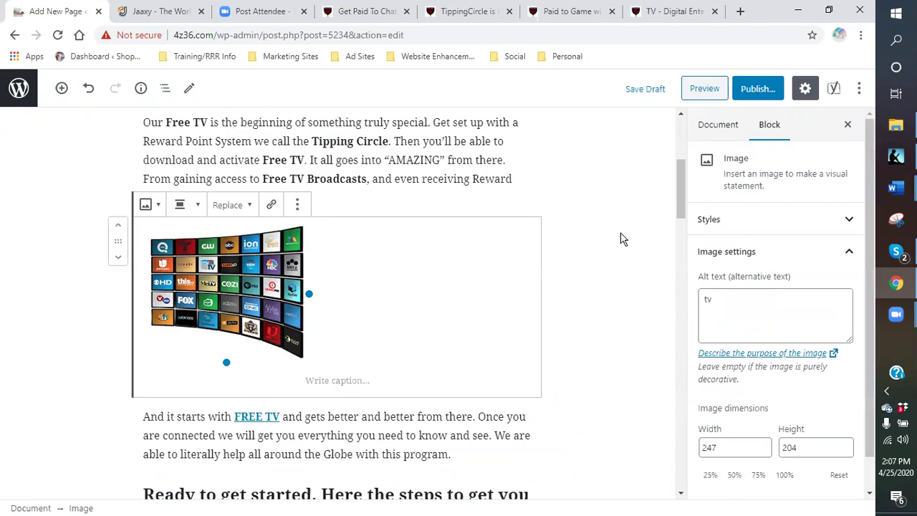
Step: Publish the TV page with public visibility and immediate timing
{"action": "scroll", "coordinate": [624, 227], "scroll_direction": "down", "scroll_amount": 2}
{"action": "left_click", "coordinate": [764, 90]}
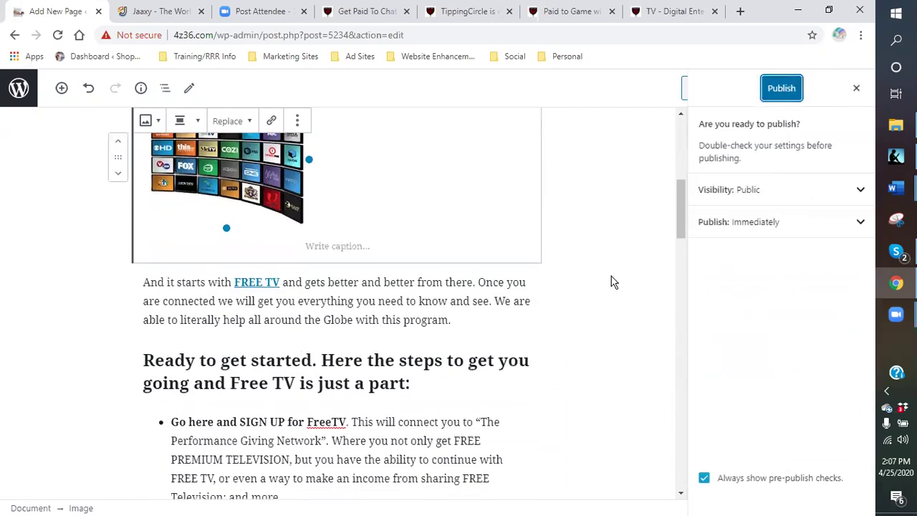
{"action": "left_click", "coordinate": [777, 89]}
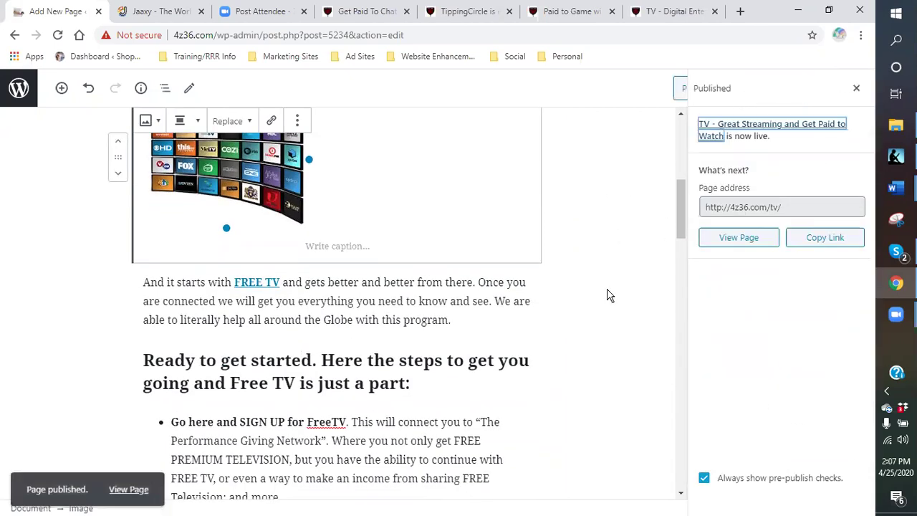
Step: Remove the link from "FREE TV" in the paragraph below the image
{"action": "left_click", "coordinate": [253, 282]}
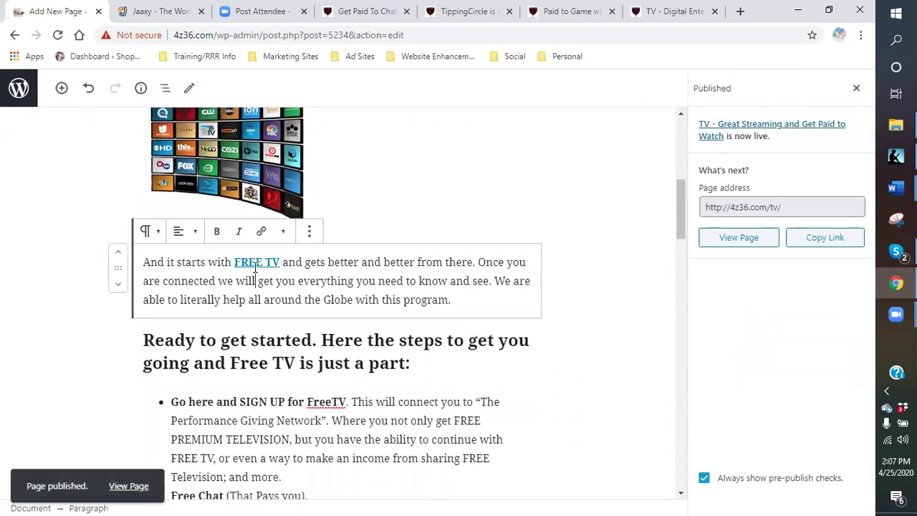
{"action": "left_click", "coordinate": [262, 232]}
{"action": "left_click", "coordinate": [262, 232]}
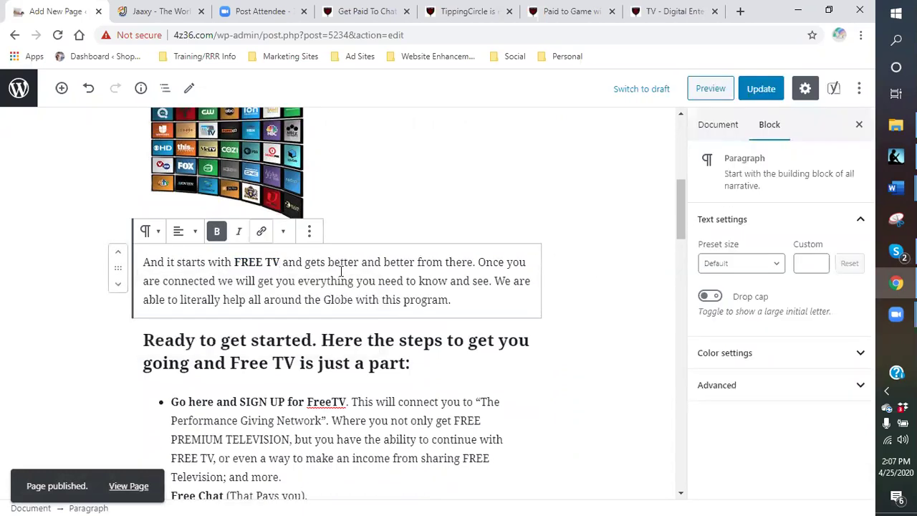
Step: Recheck the page's SEO analysis results and update the published page
{"action": "scroll", "coordinate": [599, 316], "scroll_direction": "up", "scroll_amount": 5}
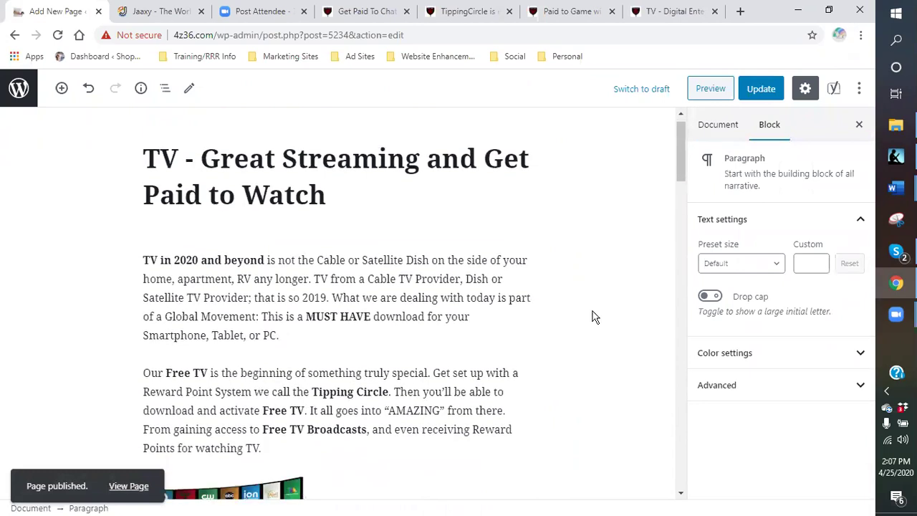
{"action": "scroll", "coordinate": [592, 315], "scroll_direction": "down", "scroll_amount": 15}
{"action": "scroll", "coordinate": [466, 317], "scroll_direction": "down", "scroll_amount": 4}
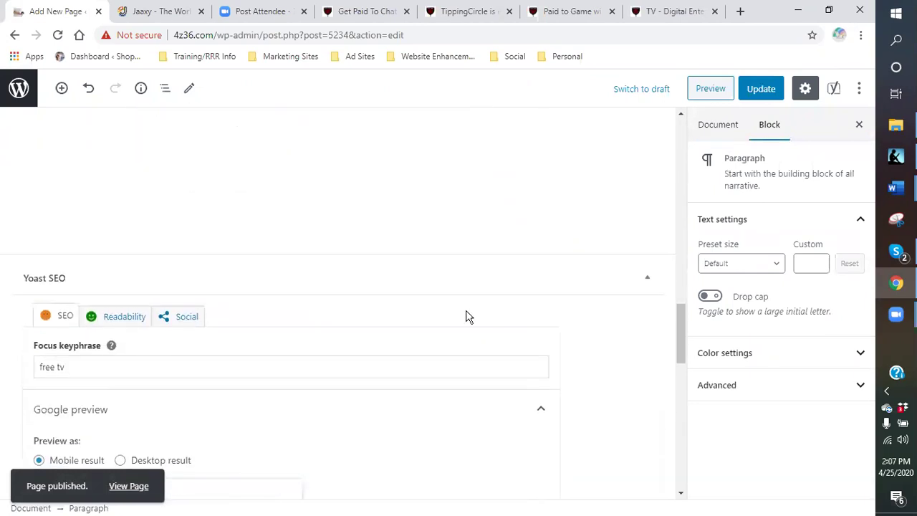
{"action": "scroll", "coordinate": [248, 301], "scroll_direction": "down", "scroll_amount": 4}
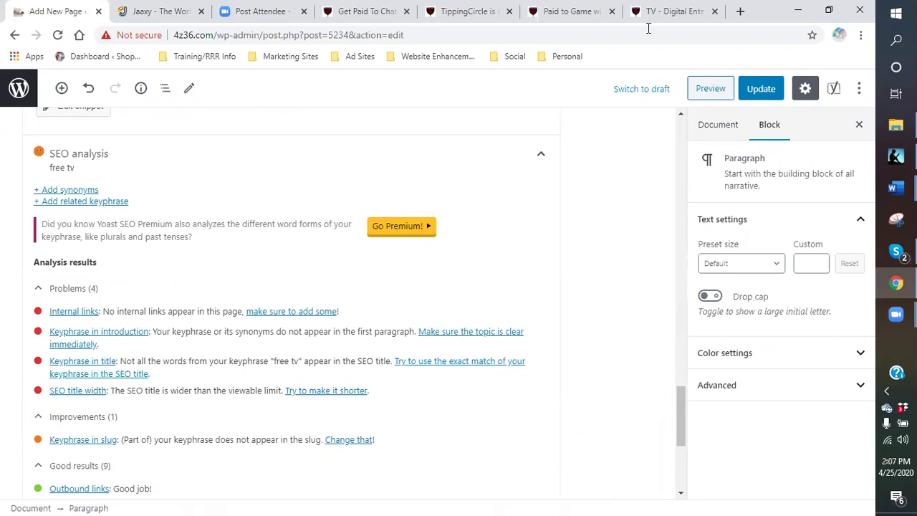
{"action": "left_click", "coordinate": [762, 89]}
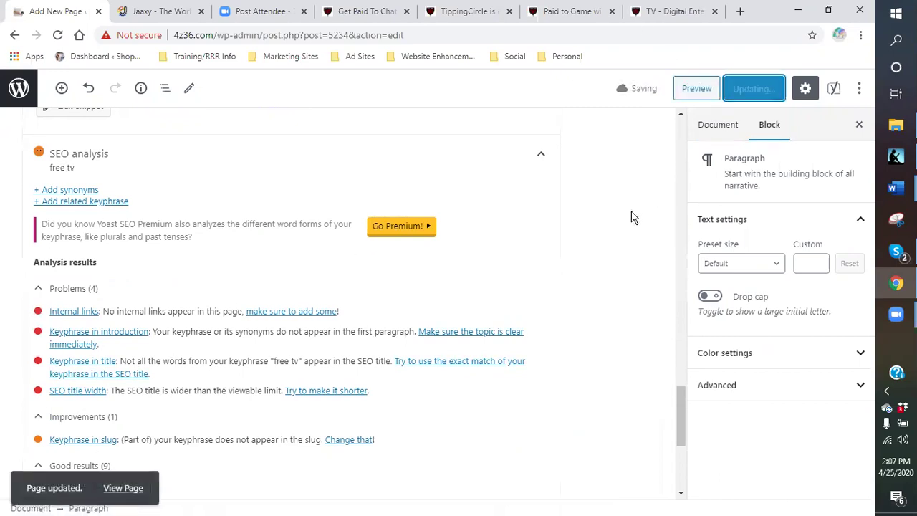
Step: Switch to Skype and open the 1f16.com/helium-hot-spot link from the Student Classroom chat in Chrome
{"action": "left_click", "coordinate": [898, 254]}
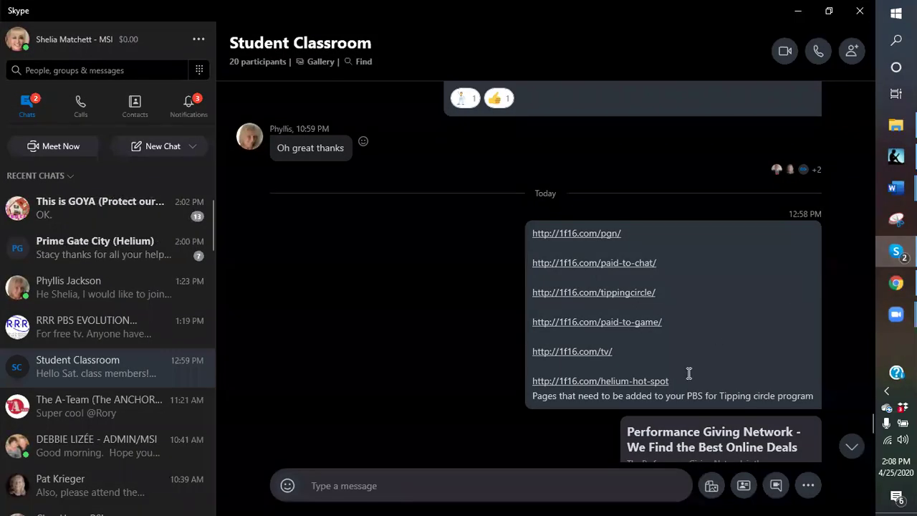
{"action": "left_click", "coordinate": [610, 387]}
{"action": "left_click", "coordinate": [896, 286]}
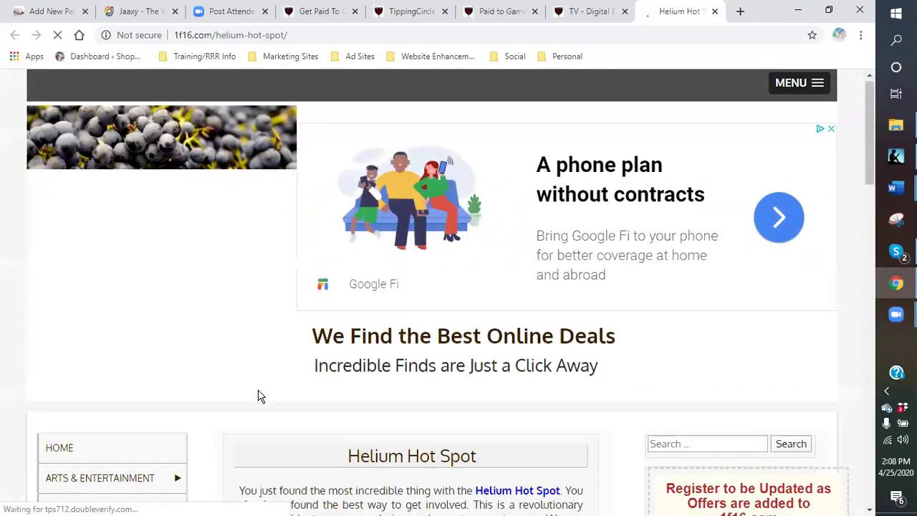
Step: Return to the WordPress site and start a new page
{"action": "left_click", "coordinate": [56, 12]}
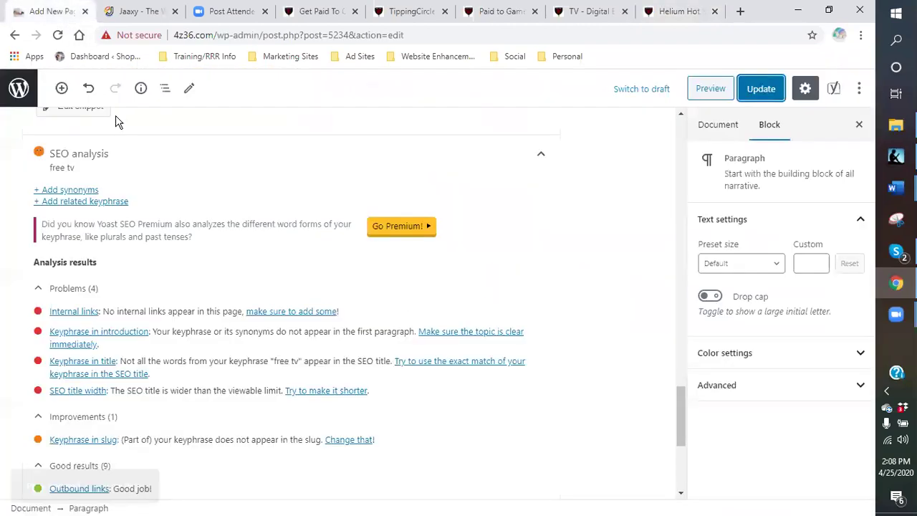
{"action": "left_click", "coordinate": [17, 92]}
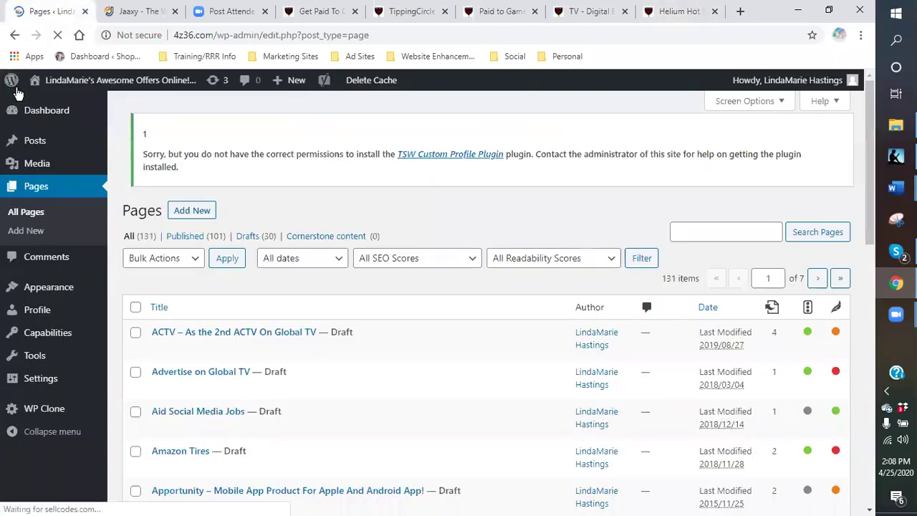
{"action": "mouse_move", "coordinate": [286, 82]}
{"action": "left_click", "coordinate": [283, 140]}
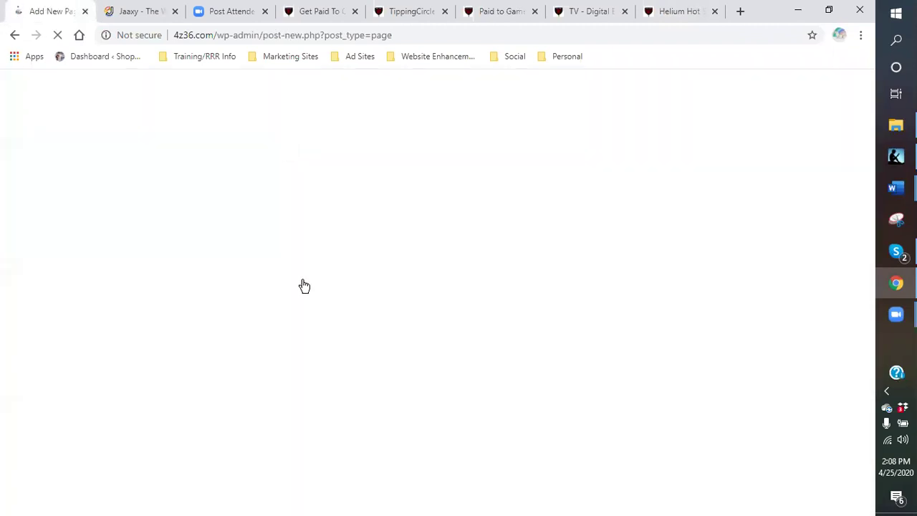
Step: Copy the full body text of the Helium Hot Spot article, including its image
{"action": "left_click", "coordinate": [665, 13]}
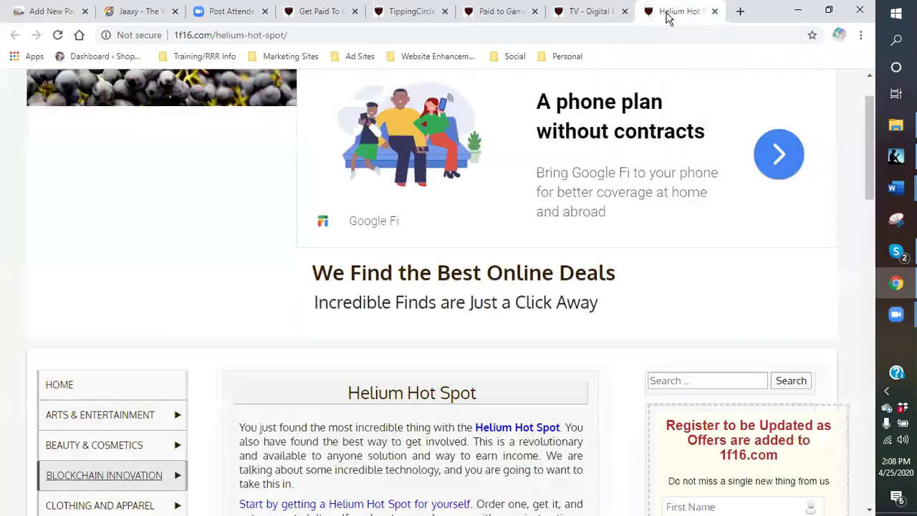
{"action": "scroll", "coordinate": [334, 380], "scroll_direction": "down", "scroll_amount": 5}
{"action": "left_click_drag", "start_coordinate": [237, 97], "coordinate": [475, 402]}
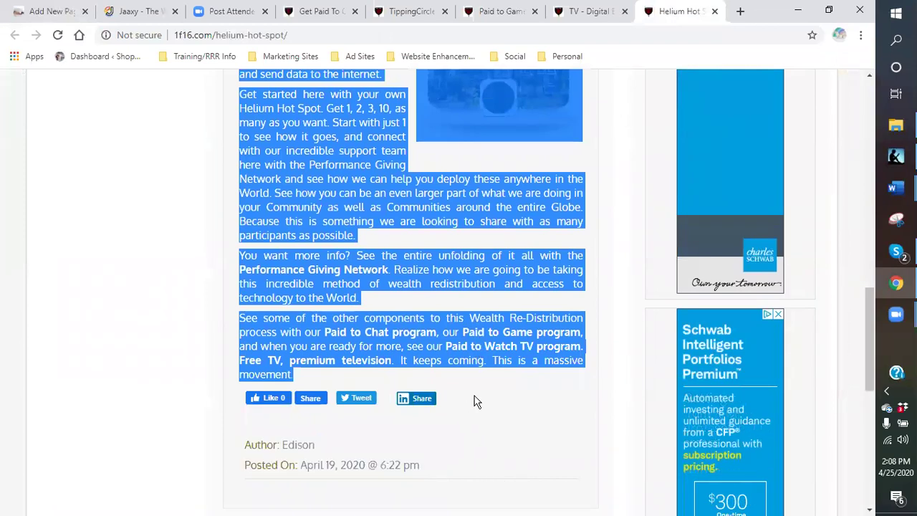
{"action": "right_click", "coordinate": [459, 346]}
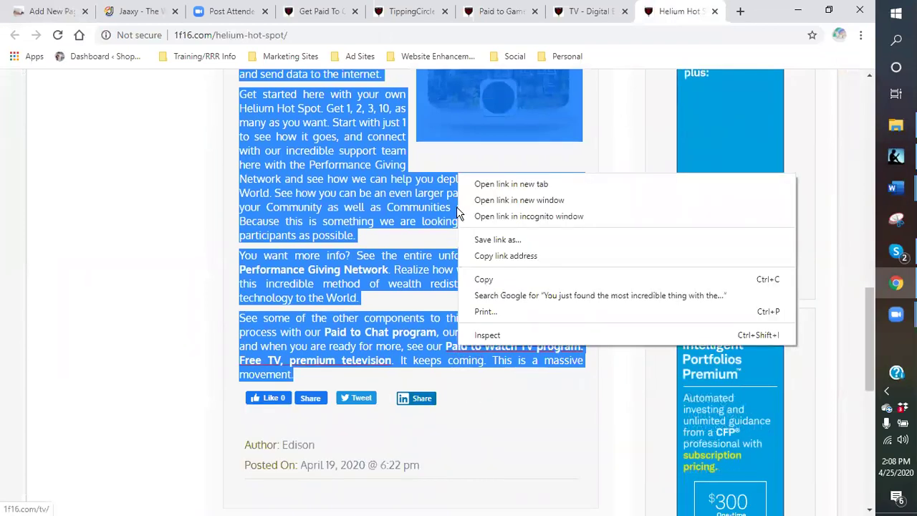
{"action": "left_click", "coordinate": [485, 280]}
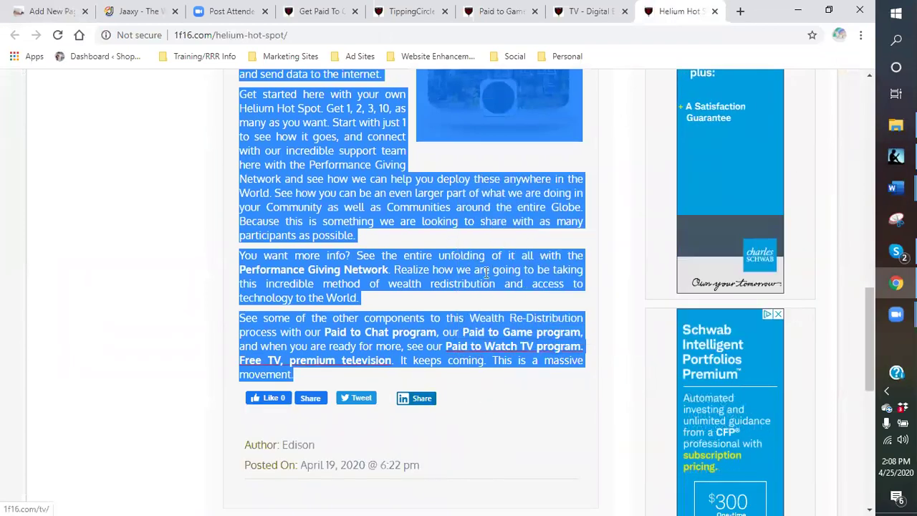
Step: Title the new WordPress page "Helium Hot Spots - Join the IoT World"
{"action": "left_click", "coordinate": [65, 15]}
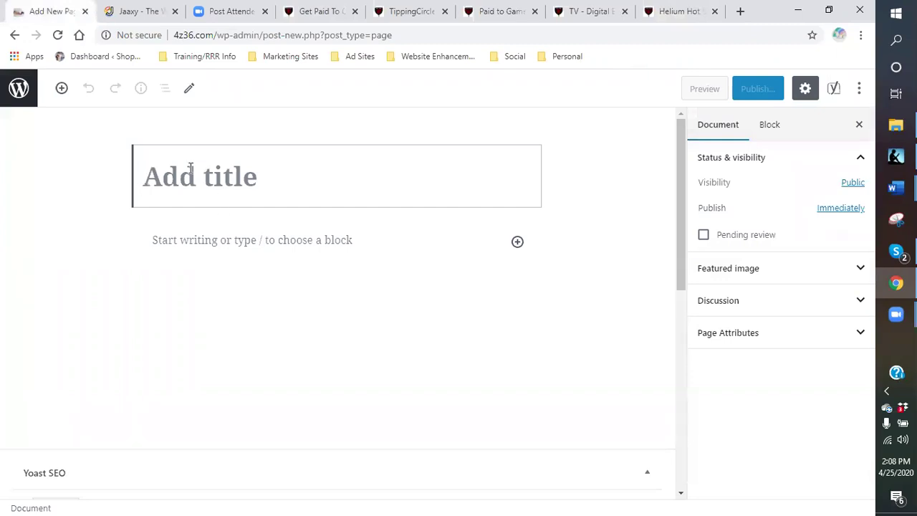
{"action": "type", "text": "Helium "}
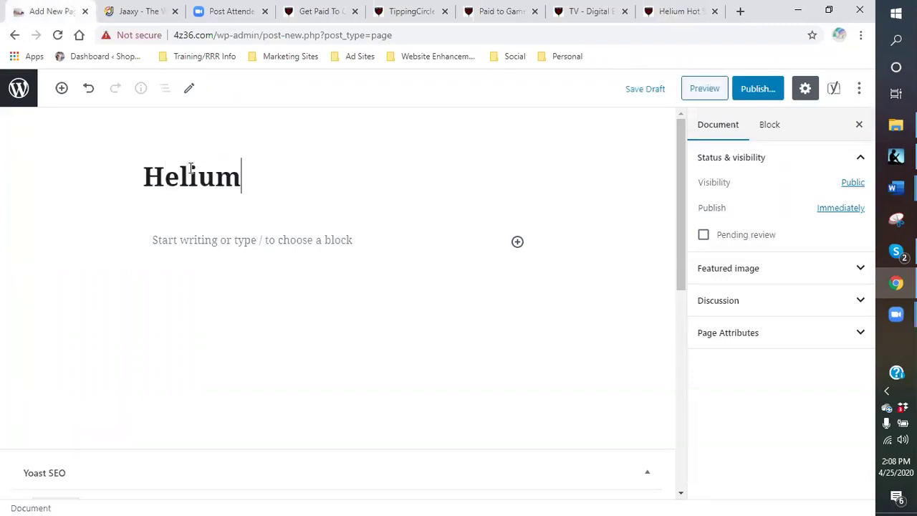
{"action": "type", "text": "Hot Sp"}
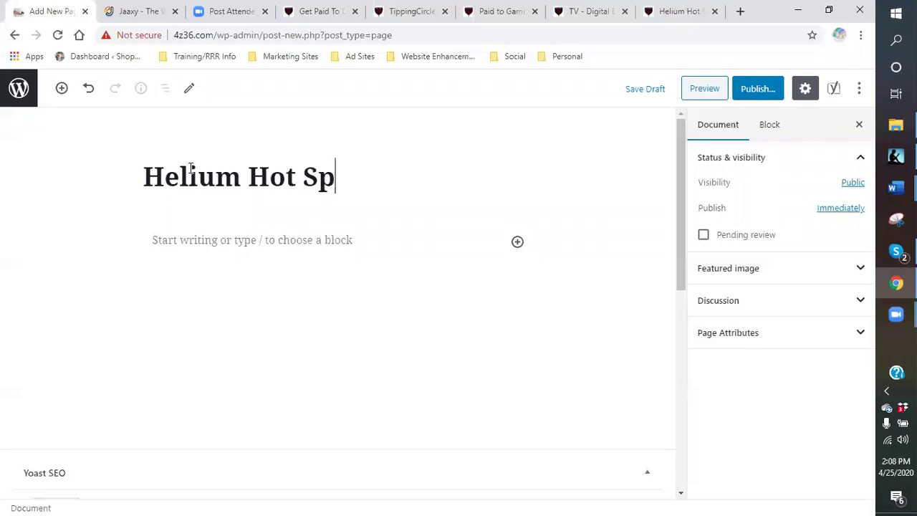
{"action": "type", "text": "ots - "}
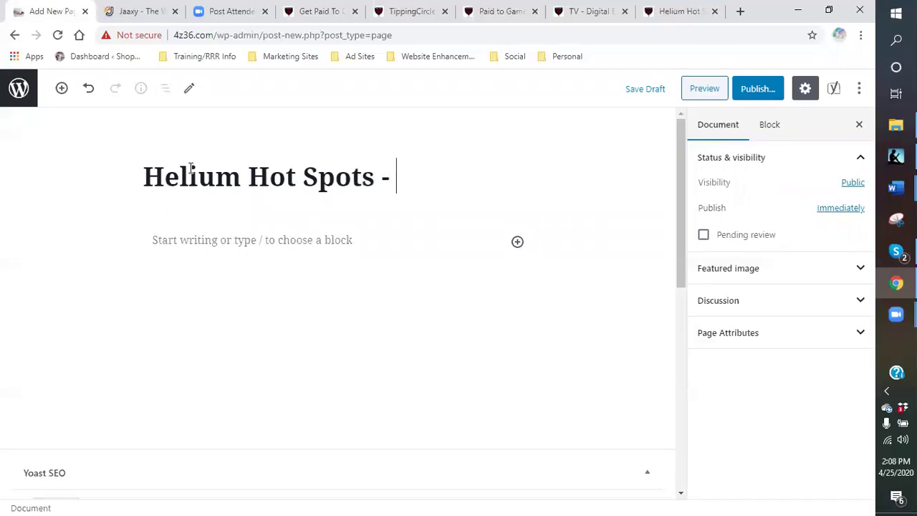
{"action": "type", "text": "Join"}
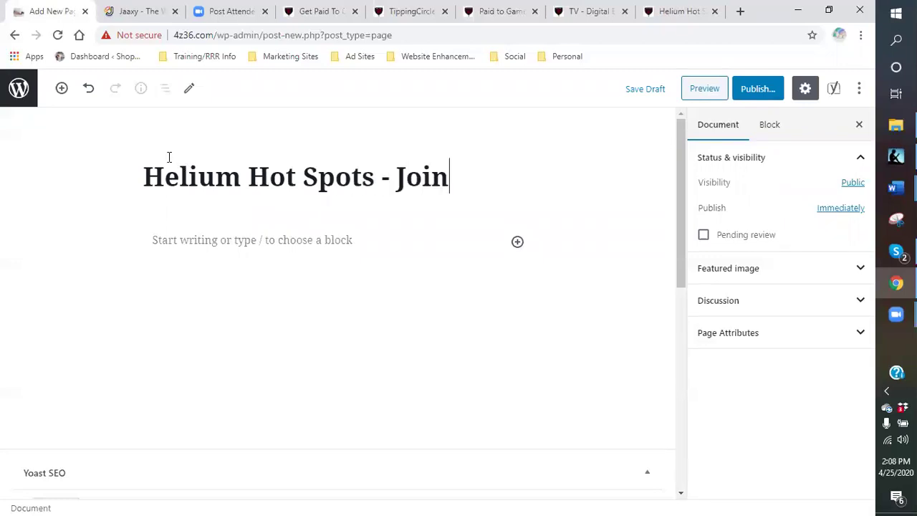
{"action": "type", "text": " the Bitcoion"}
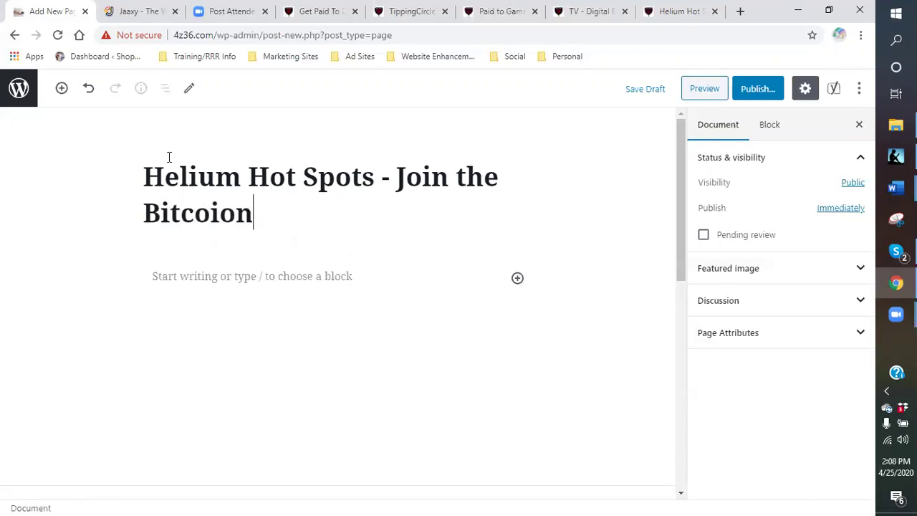
{"action": "key", "text": "BackSpace"}
{"action": "key", "text": "BackSpace"}
{"action": "key", "text": "BackSpace"}
{"action": "key", "text": "BackSpace"}
{"action": "key", "text": "BackSpace"}
{"action": "key", "text": "BackSpace"}
{"action": "key", "text": "BackSpace"}
{"action": "key", "text": "BackSpace"}
{"action": "type", "text": "IoT"}
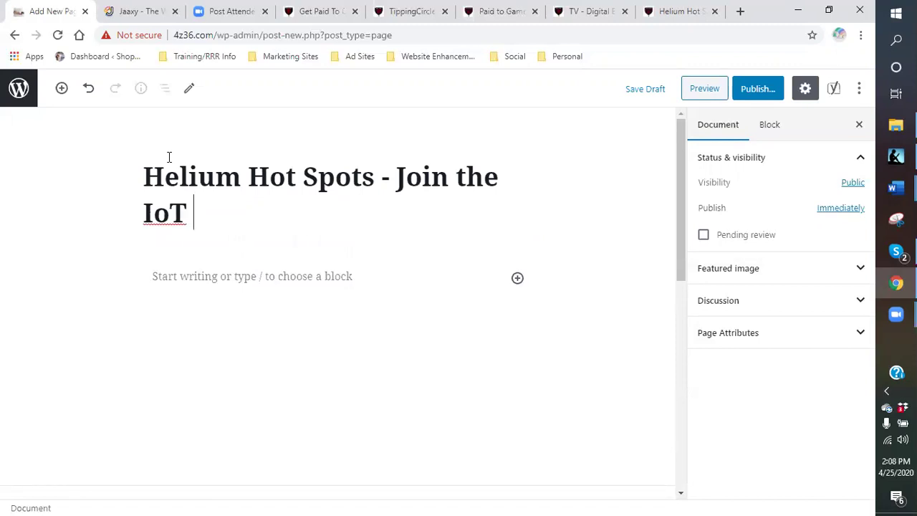
{"action": "type", "text": "World"}
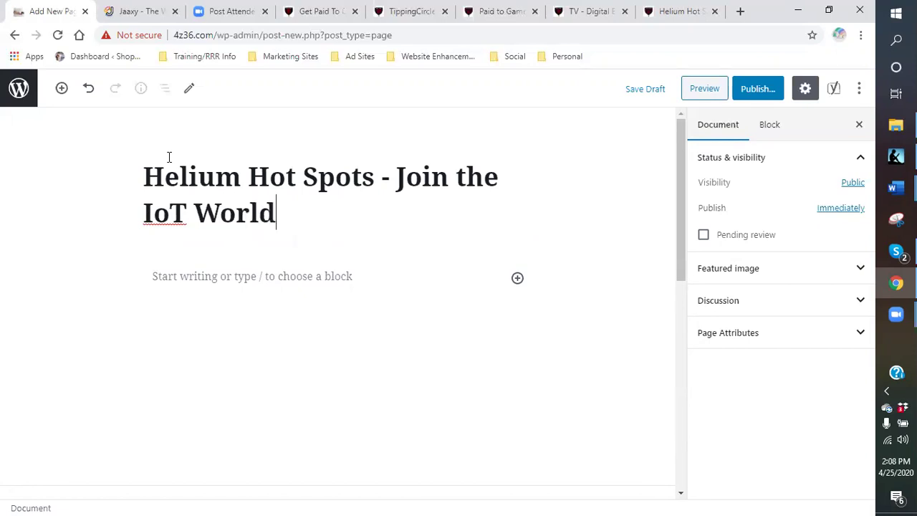
Step: Paste the copied Helium Hot Spot article into the page body, keeping its formatting and image
{"action": "right_click", "coordinate": [164, 278]}
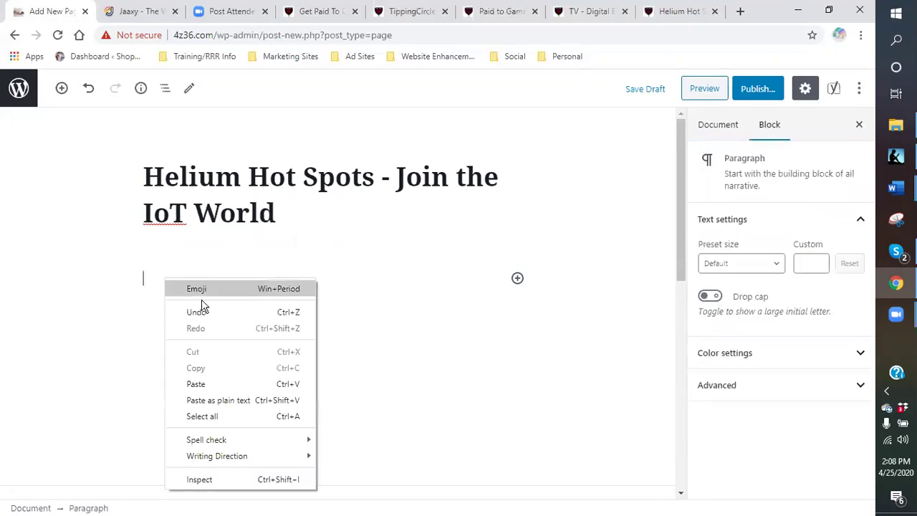
{"action": "left_click", "coordinate": [205, 383]}
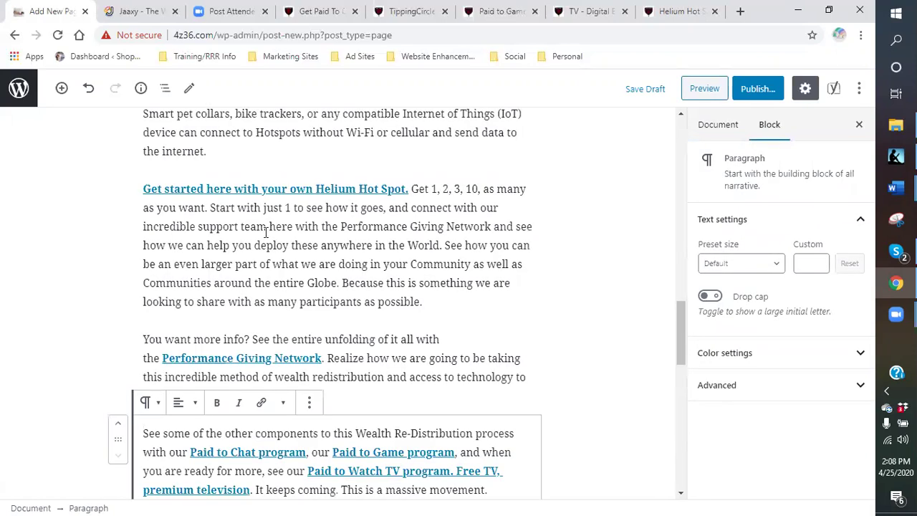
{"action": "scroll", "coordinate": [266, 232], "scroll_direction": "up", "scroll_amount": 10}
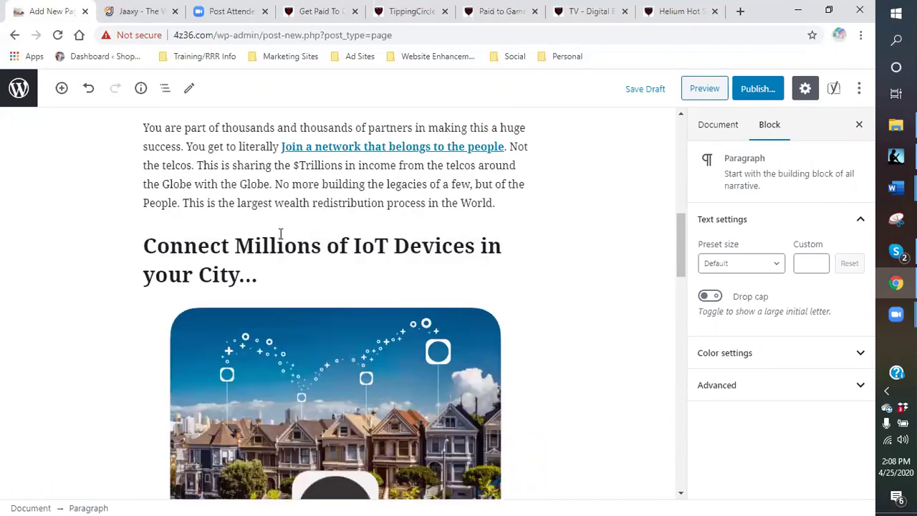
{"action": "scroll", "coordinate": [281, 232], "scroll_direction": "up", "scroll_amount": 10}
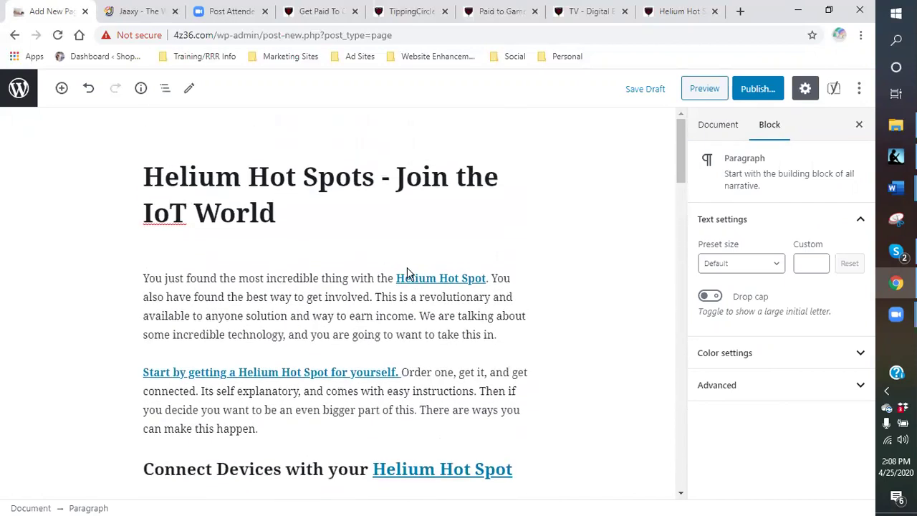
Step: Remove the links from "Helium Hot Spot" and "Start by getting a Helium Hot Spot for yourself." in the two opening paragraphs
{"action": "right_click", "coordinate": [430, 279]}
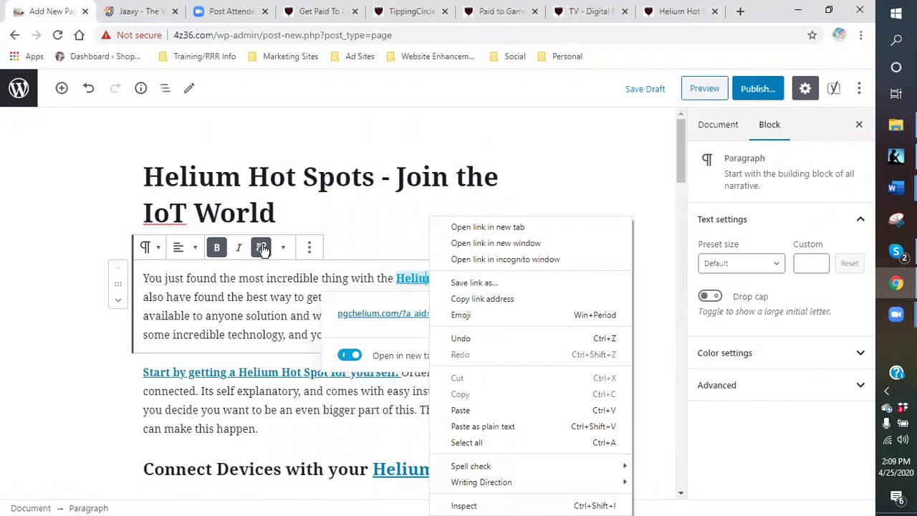
{"action": "left_click", "coordinate": [263, 248]}
{"action": "left_click", "coordinate": [304, 370]}
{"action": "left_click", "coordinate": [262, 341]}
Step: Remove the "Helium Hot Spot" links from the "Connect Devices with your Helium Hot Spot" heading and the paragraph under it
{"action": "scroll", "coordinate": [338, 336], "scroll_direction": "down", "scroll_amount": 1}
{"action": "scroll", "coordinate": [338, 337], "scroll_direction": "down", "scroll_amount": 2}
{"action": "left_click", "coordinate": [412, 270]}
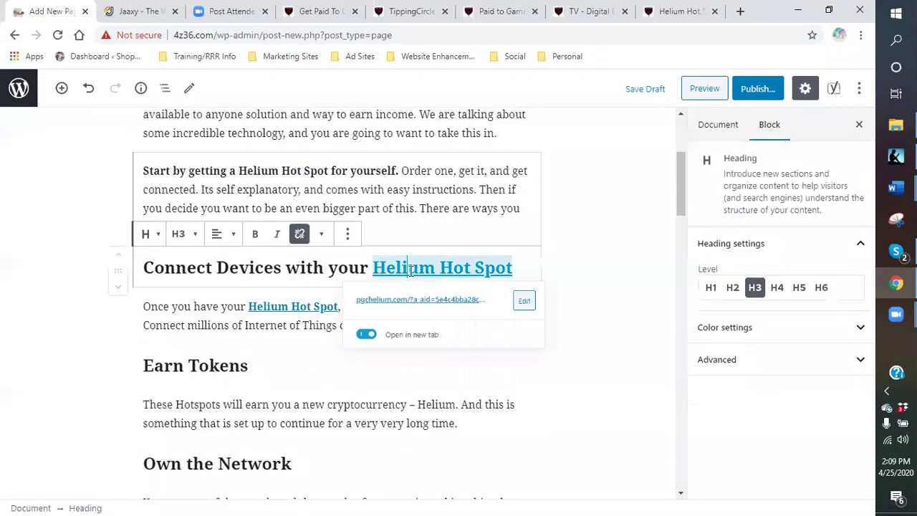
{"action": "left_click", "coordinate": [299, 234]}
{"action": "left_click", "coordinate": [313, 307]}
{"action": "left_click", "coordinate": [260, 274]}
Step: Remove the link from "Join a network that belongs to the people" in the Own the Network section
{"action": "scroll", "coordinate": [313, 321], "scroll_direction": "down", "scroll_amount": 2}
{"action": "scroll", "coordinate": [313, 320], "scroll_direction": "down", "scroll_amount": 5}
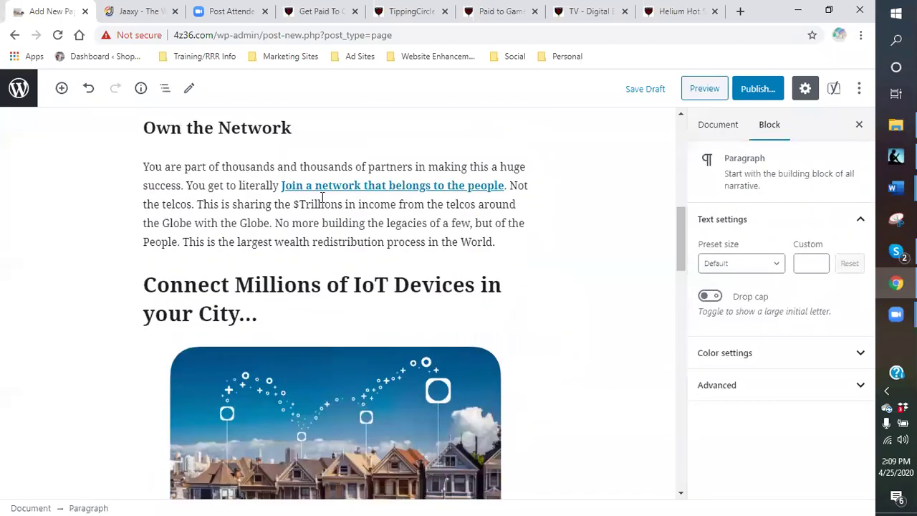
{"action": "left_click", "coordinate": [318, 186]}
{"action": "left_click", "coordinate": [261, 135]}
Step: Remove the links from "Get started here with your own Helium Hot Spot." and "Performance Giving Network" below the city image
{"action": "scroll", "coordinate": [371, 256], "scroll_direction": "down", "scroll_amount": 1}
{"action": "scroll", "coordinate": [371, 256], "scroll_direction": "down", "scroll_amount": 4}
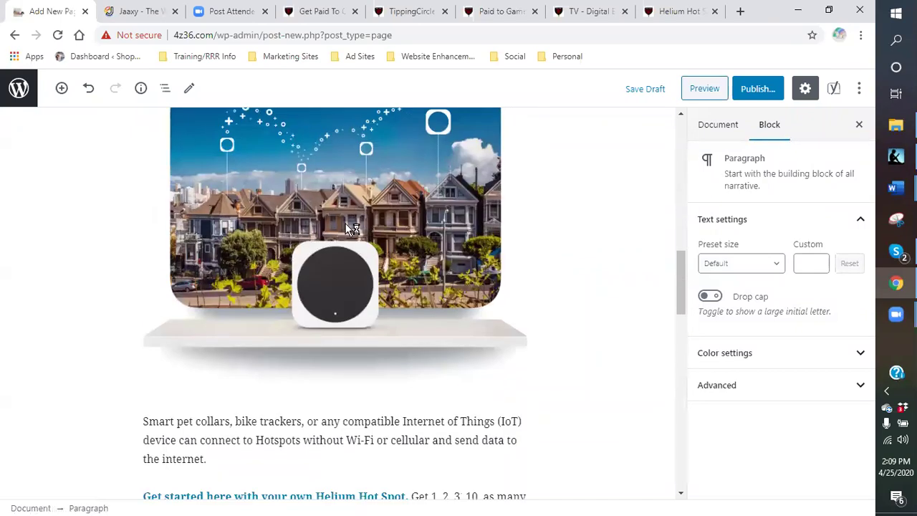
{"action": "left_click", "coordinate": [350, 183]}
{"action": "scroll", "coordinate": [359, 224], "scroll_direction": "up", "scroll_amount": 1}
{"action": "scroll", "coordinate": [362, 229], "scroll_direction": "down", "scroll_amount": 5}
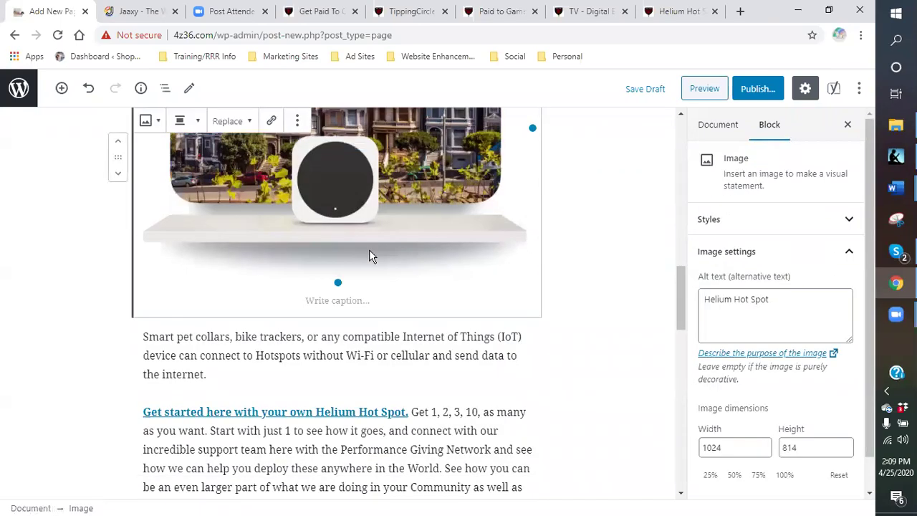
{"action": "left_click", "coordinate": [347, 325]}
{"action": "left_click", "coordinate": [261, 294]}
{"action": "scroll", "coordinate": [287, 295], "scroll_direction": "down", "scroll_amount": 3}
{"action": "left_click", "coordinate": [289, 295]}
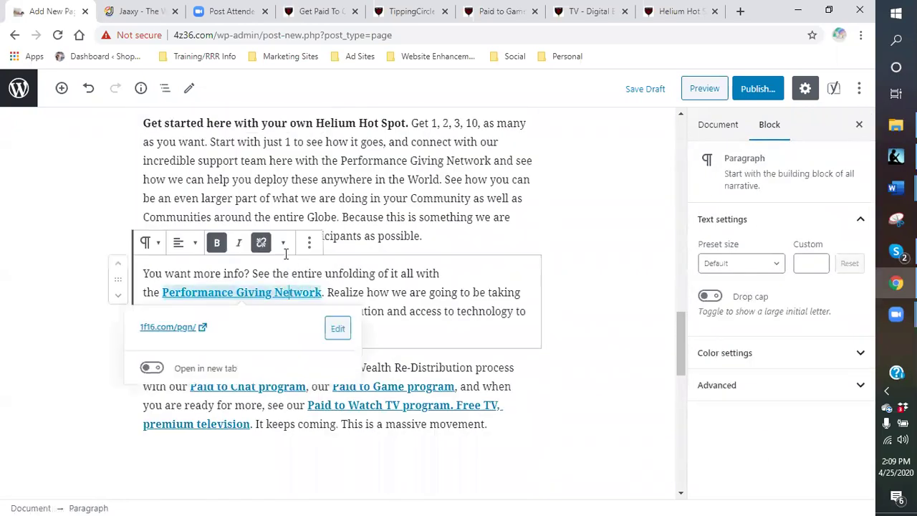
{"action": "left_click", "coordinate": [261, 241]}
Step: Remove the Paid to Chat, Paid to Game and Paid to Watch TV program links from the closing paragraph
{"action": "scroll", "coordinate": [269, 263], "scroll_direction": "down", "scroll_amount": 2}
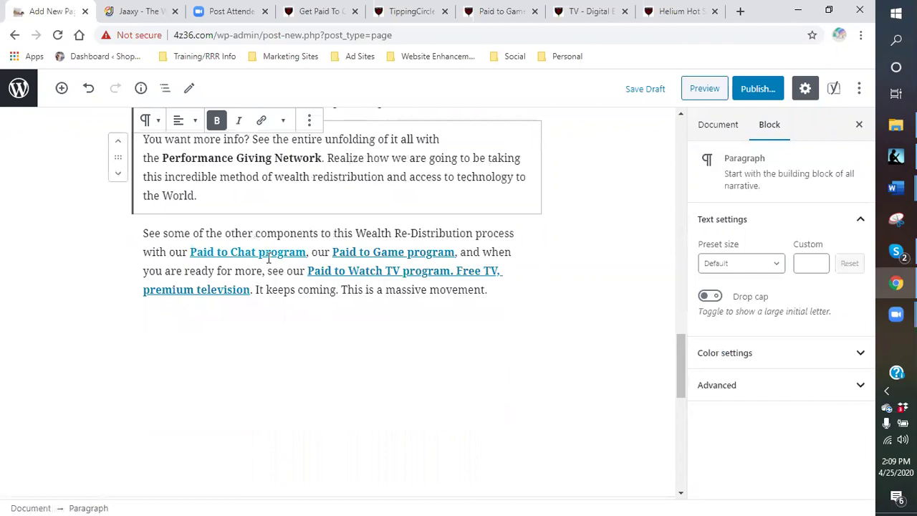
{"action": "left_click", "coordinate": [270, 253]}
{"action": "left_click", "coordinate": [260, 202]}
{"action": "left_click", "coordinate": [402, 251]}
{"action": "left_click", "coordinate": [261, 202]}
{"action": "left_click", "coordinate": [329, 271]}
{"action": "left_click", "coordinate": [261, 202]}
{"action": "left_click", "coordinate": [330, 250]}
{"action": "left_click", "coordinate": [261, 202]}
{"action": "left_click", "coordinate": [428, 256]}
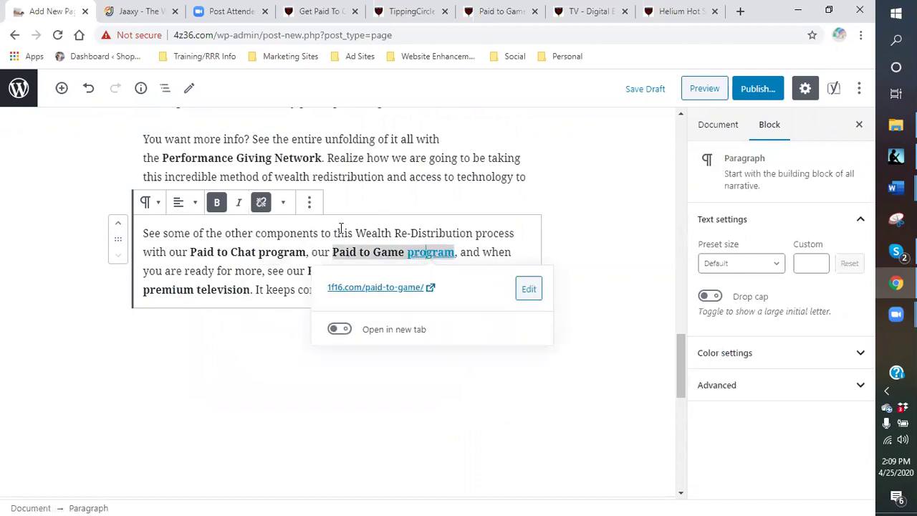
{"action": "left_click", "coordinate": [261, 202]}
Step: Set the Yoast SEO focus keyphrase to "helium hot spot"
{"action": "scroll", "coordinate": [524, 285], "scroll_direction": "down", "scroll_amount": 8}
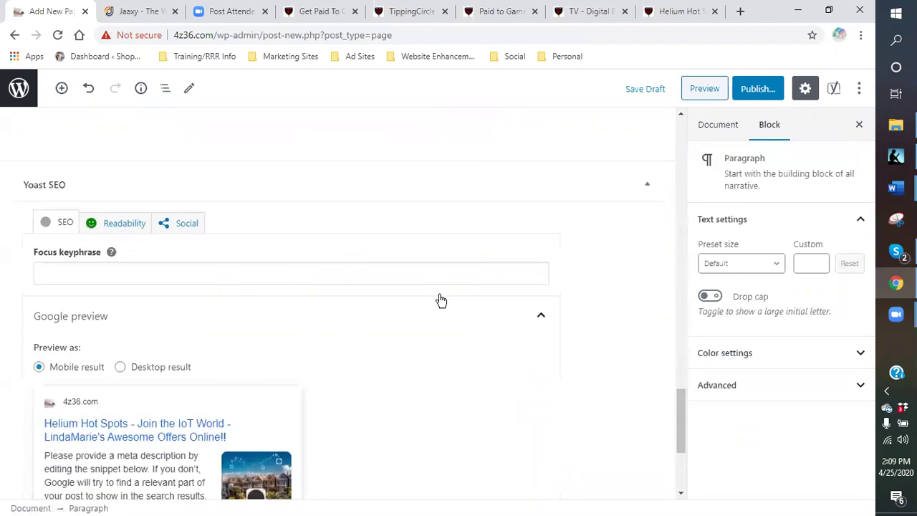
{"action": "scroll", "coordinate": [150, 275], "scroll_direction": "up", "scroll_amount": 1}
{"action": "left_click", "coordinate": [145, 271]}
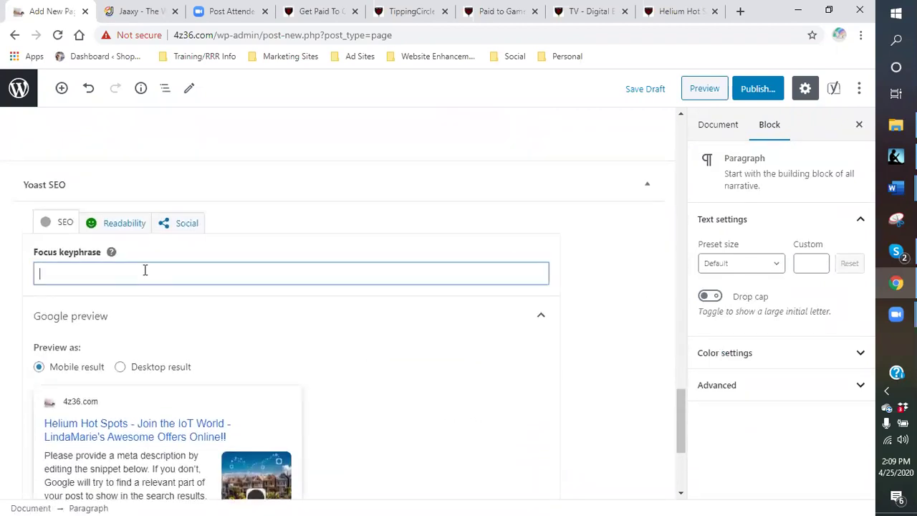
{"action": "left_click", "coordinate": [152, 253]}
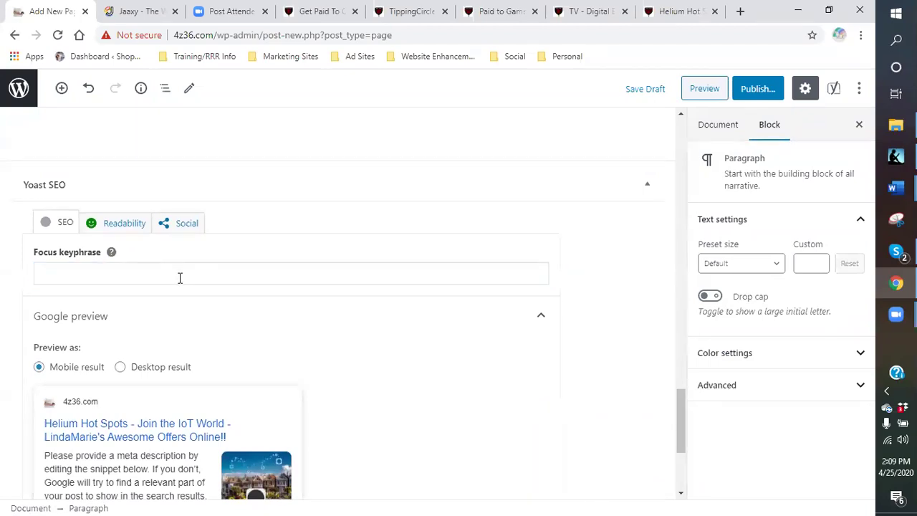
{"action": "left_click", "coordinate": [123, 272]}
{"action": "type", "text": "helium hi"}
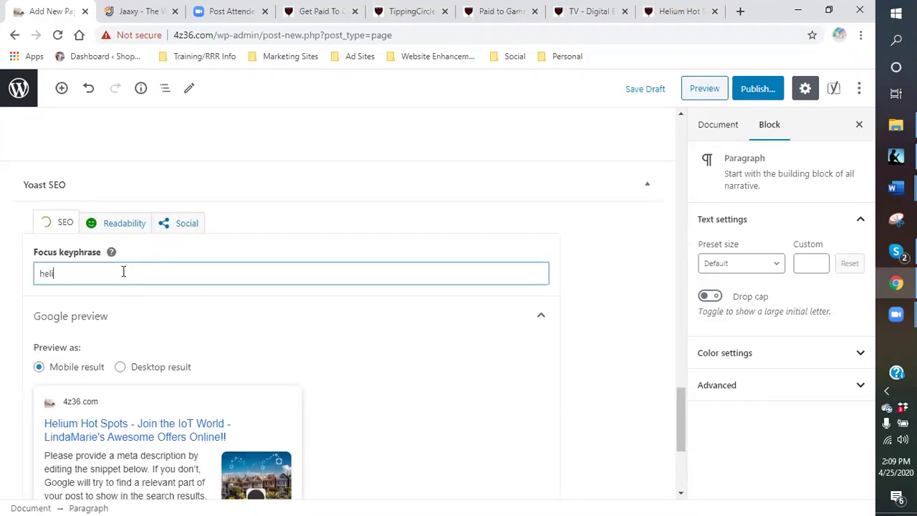
{"action": "key", "text": "BackSpace"}
{"action": "type", "text": "otsp"}
{"action": "key", "text": "BackSpace"}
{"action": "key", "text": "BackSpace"}
{"action": "type", "text": "sp:o"}
{"action": "key", "text": "BackSpace"}
{"action": "key", "text": "BackSpace"}
{"action": "type", "text": "o"}
{"action": "key", "text": "BackSpace"}
{"action": "type", "text": "ot"}
Step: Open the Yoast snippet for editing and set the slug to "helium hot spot"
{"action": "scroll", "coordinate": [114, 358], "scroll_direction": "down", "scroll_amount": 3}
{"action": "left_click", "coordinate": [85, 330]}
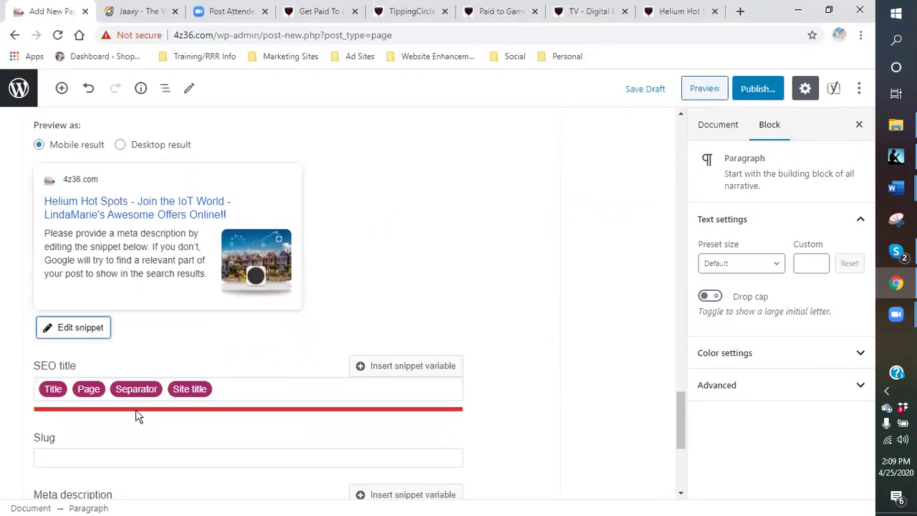
{"action": "left_click", "coordinate": [86, 454]}
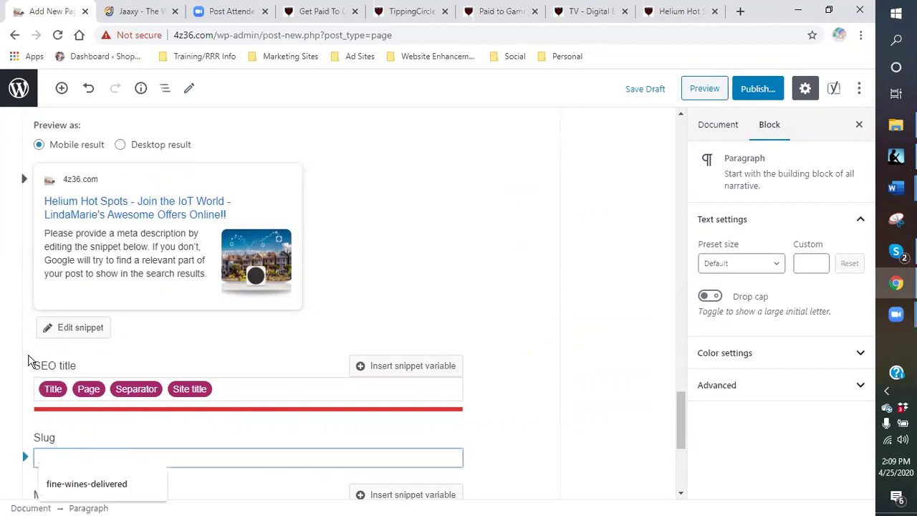
{"action": "type", "text": "helium hot spot"}
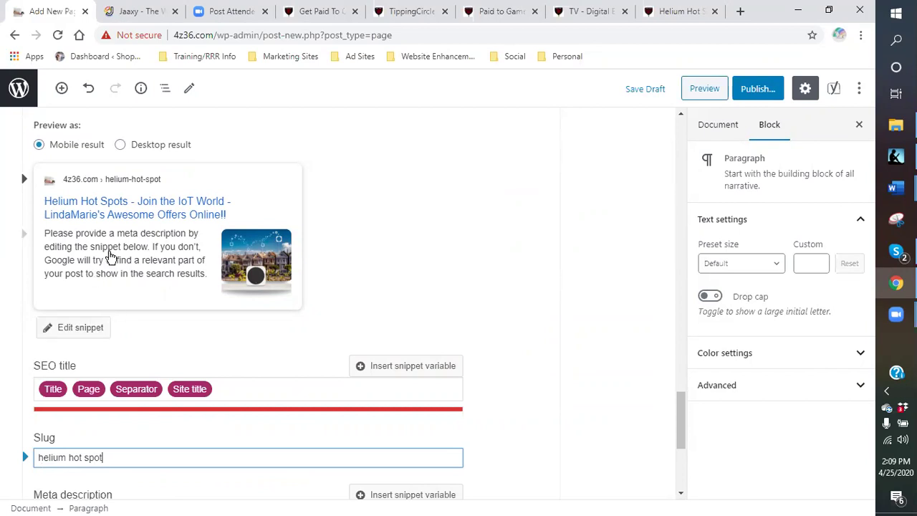
Step: Begin the meta description with "The Helium Hot Spot is the new way to utilize the IoT"
{"action": "scroll", "coordinate": [111, 260], "scroll_direction": "down", "scroll_amount": 3}
{"action": "scroll", "coordinate": [150, 266], "scroll_direction": "up", "scroll_amount": 1}
{"action": "scroll", "coordinate": [139, 312], "scroll_direction": "down", "scroll_amount": 1}
{"action": "scroll", "coordinate": [139, 311], "scroll_direction": "down", "scroll_amount": 1}
{"action": "left_click", "coordinate": [96, 261]}
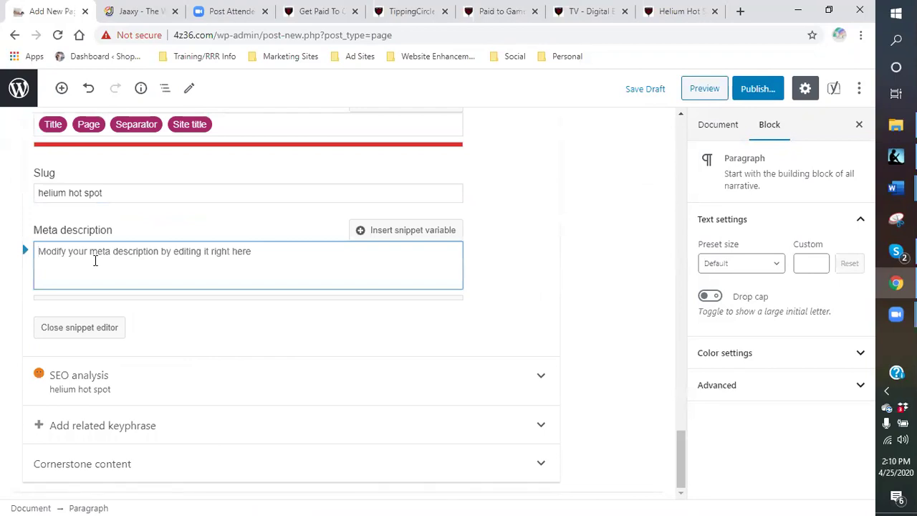
{"action": "type", "text": "The Helium Hot Spot "}
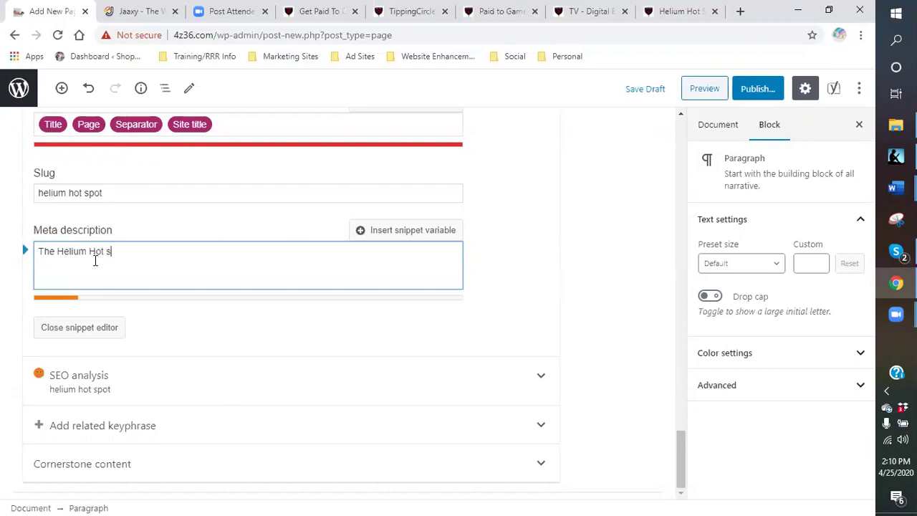
{"action": "type", "text": "is the new way to u"}
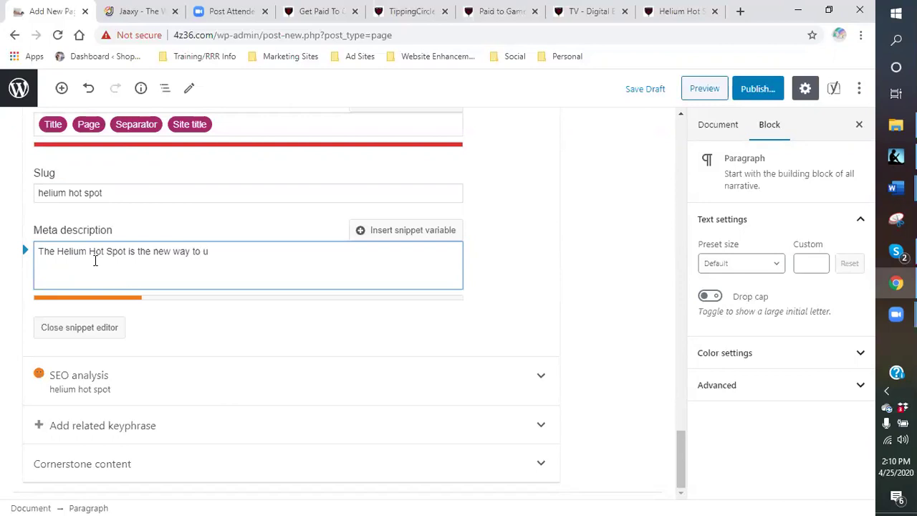
{"action": "key", "text": "BackSpace"}
{"action": "type", "text": "g"}
{"action": "key", "text": "BackSpace"}
{"action": "type", "text": "utilize the loT"}
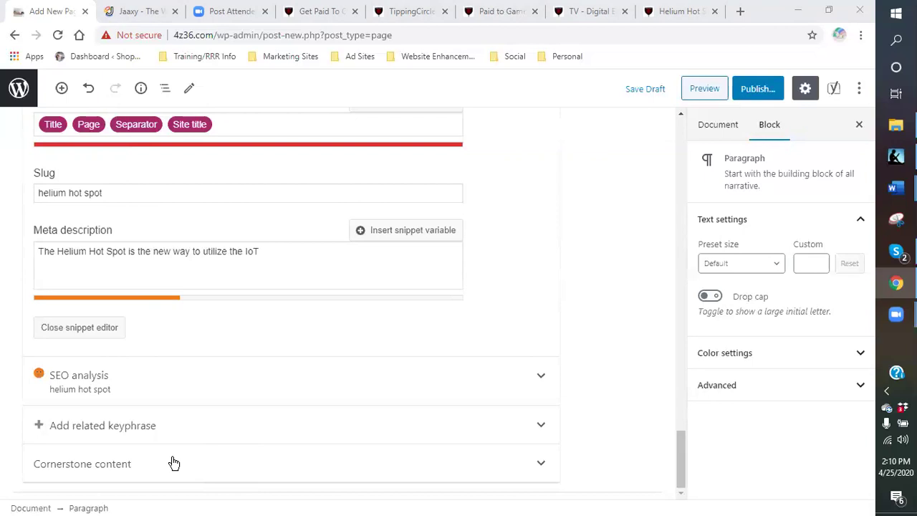
Step: Extend the meta description with ". What is Iot? The Internet of Things. The Hot spots will earn you money on random energy. Learn more"
{"action": "left_click", "coordinate": [286, 256]}
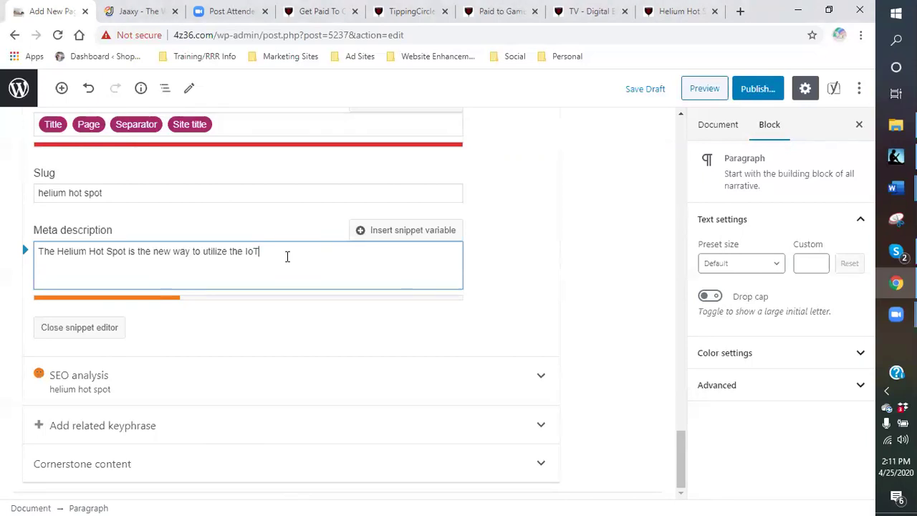
{"action": "type", "text": ". What is IoT? The Internet of Things.  "}
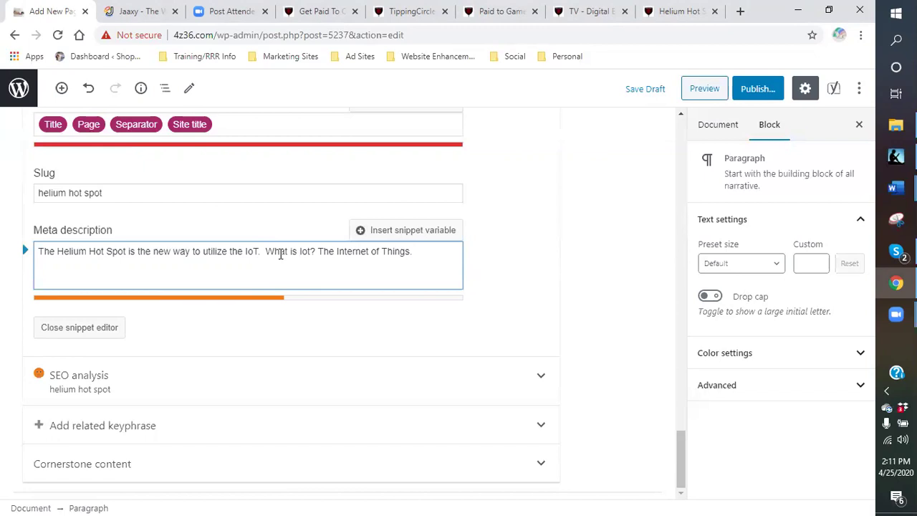
{"action": "type", "text": "The Hot spots will earn you money on random "}
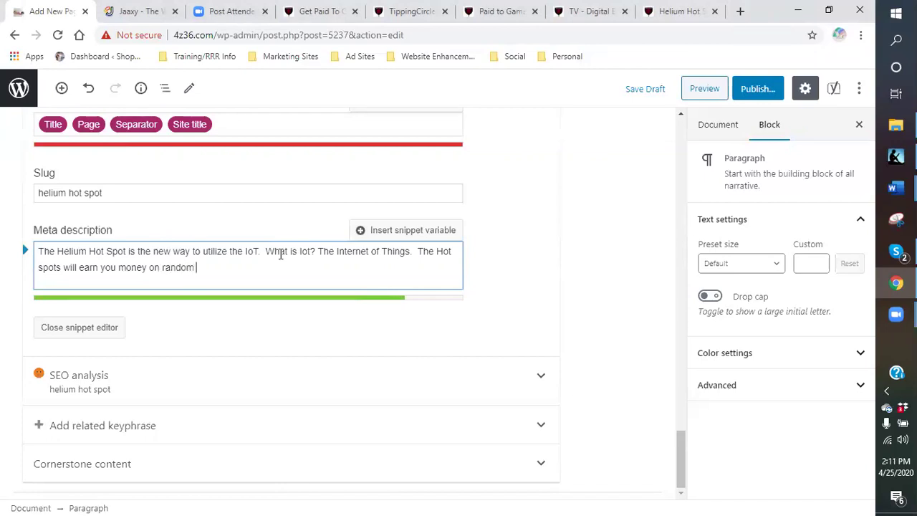
{"action": "type", "text": "energy.  Learn "}
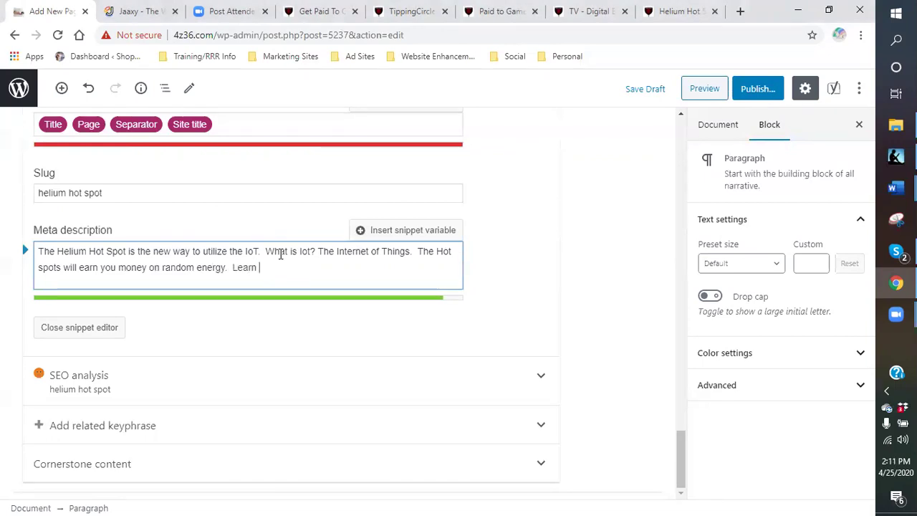
{"action": "type", "text": " more"}
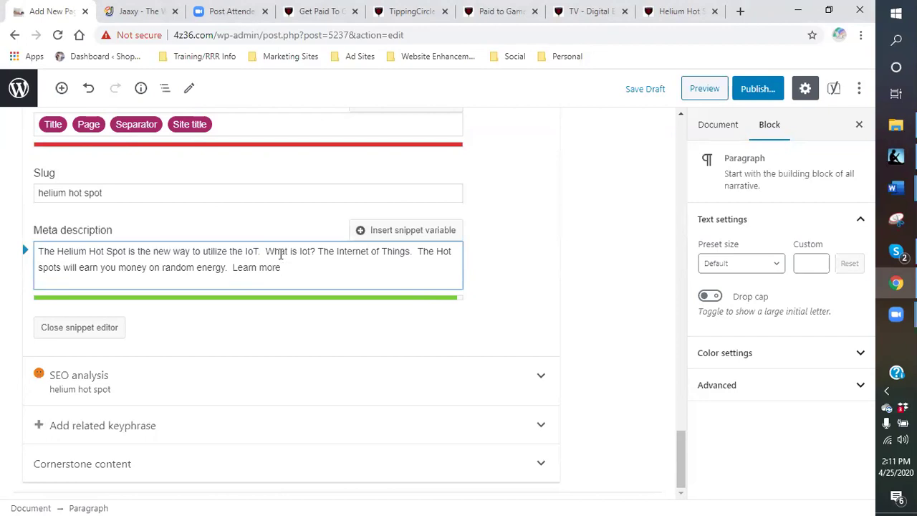
Step: Try ending the meta description with "Learn more now"
{"action": "key", "text": "BackSpace"}
{"action": "key", "text": "BackSpace"}
{"action": "type", "text": "re now"}
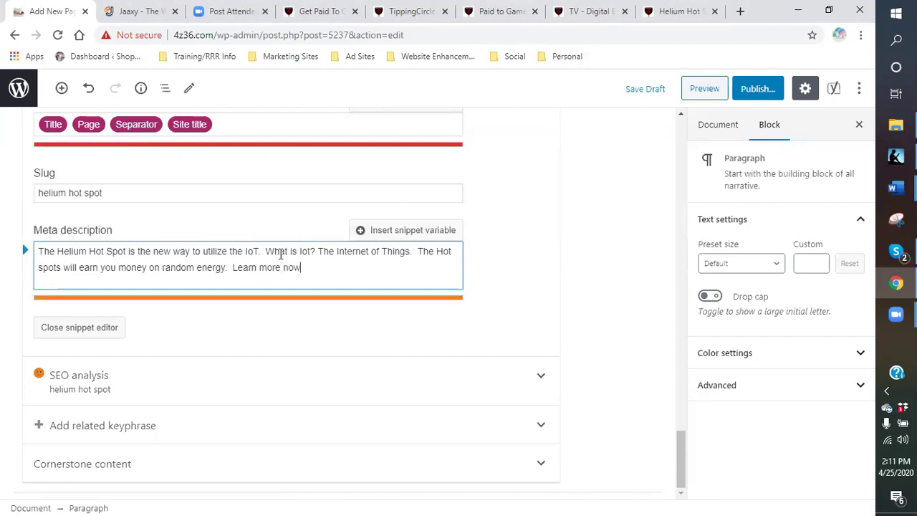
{"action": "key", "text": "BackSpace"}
{"action": "key", "text": "BackSpace"}
{"action": "key", "text": "BackSpace"}
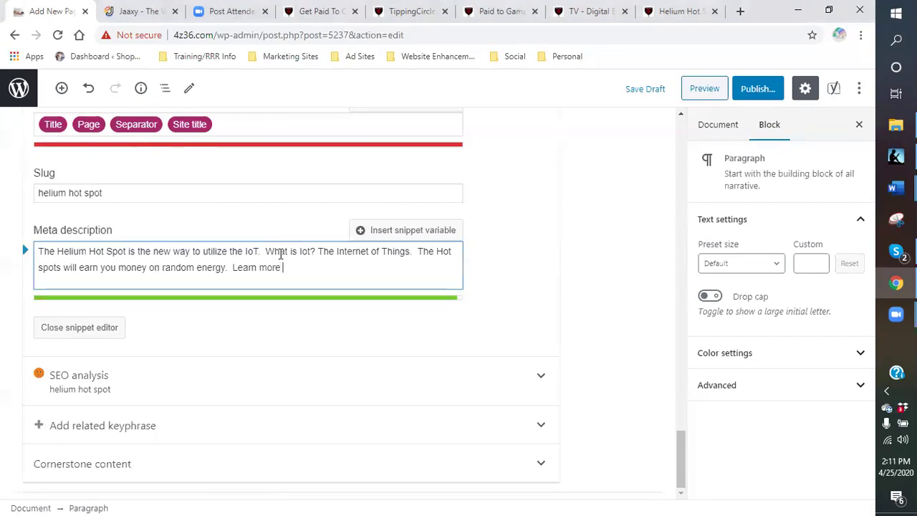
Step: Remove "Learn more" from the end of the meta description and close the snippet editor
{"action": "key", "text": "BackSpace"}
{"action": "key", "text": "BackSpace"}
{"action": "key", "text": "BackSpace"}
{"action": "key", "text": "BackSpace"}
{"action": "key", "text": "BackSpace"}
{"action": "key", "text": "BackSpace"}
{"action": "key", "text": "BackSpace"}
{"action": "key", "text": "BackSpace"}
{"action": "key", "text": "BackSpace"}
{"action": "key", "text": "BackSpace"}
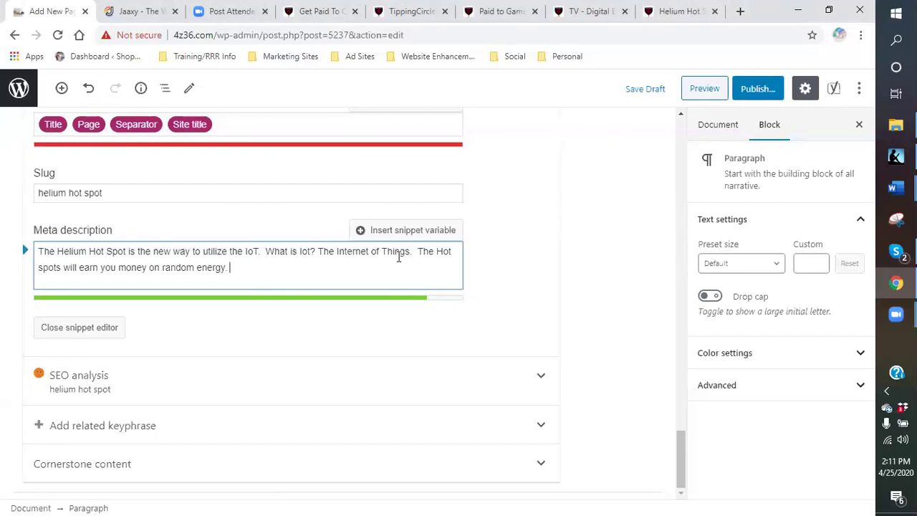
{"action": "scroll", "coordinate": [318, 272], "scroll_direction": "up", "scroll_amount": 1}
{"action": "scroll", "coordinate": [273, 322], "scroll_direction": "down", "scroll_amount": 1}
{"action": "left_click", "coordinate": [77, 330]}
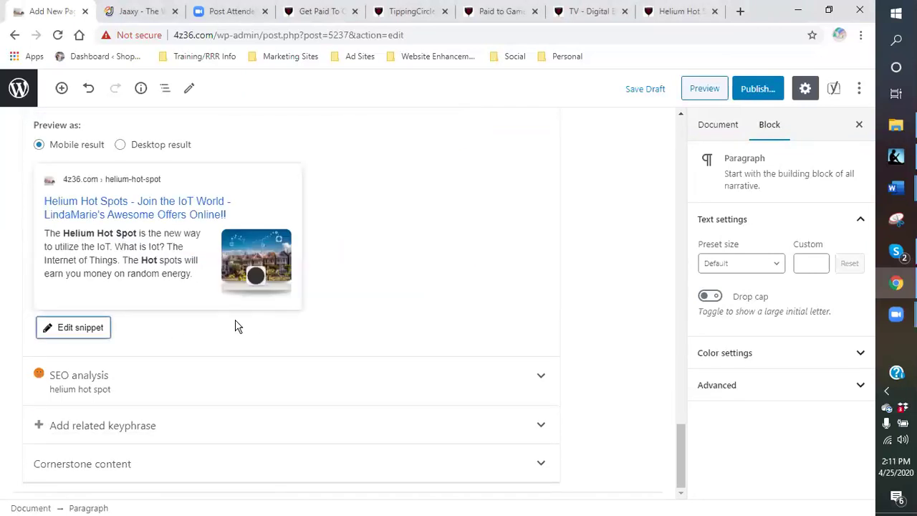
Step: Expand the Yoast SEO analysis, review its listed problems and compare the keyphrase with the page title
{"action": "left_click", "coordinate": [207, 380]}
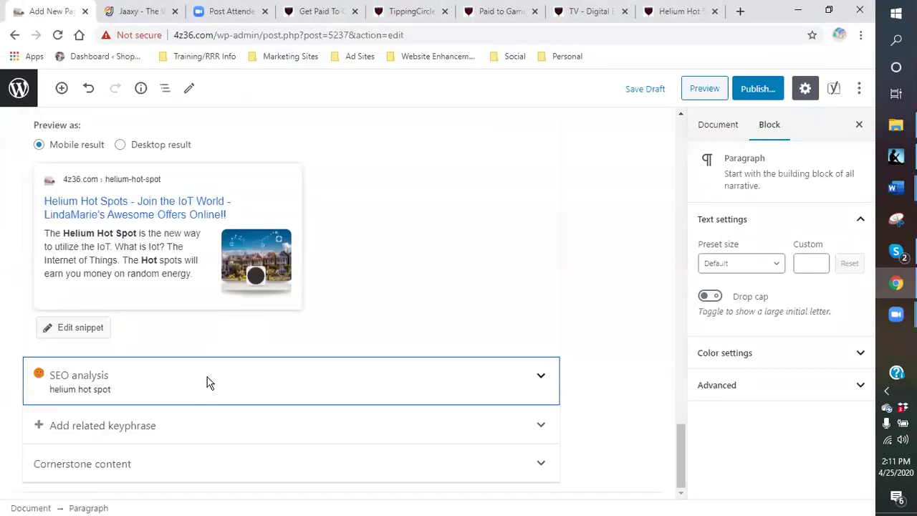
{"action": "scroll", "coordinate": [215, 359], "scroll_direction": "down", "scroll_amount": 4}
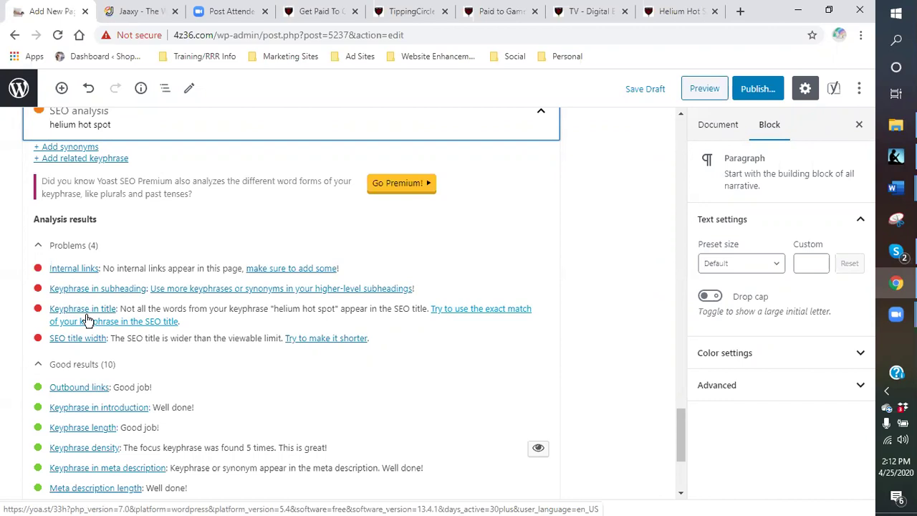
{"action": "scroll", "coordinate": [303, 262], "scroll_direction": "up", "scroll_amount": 15}
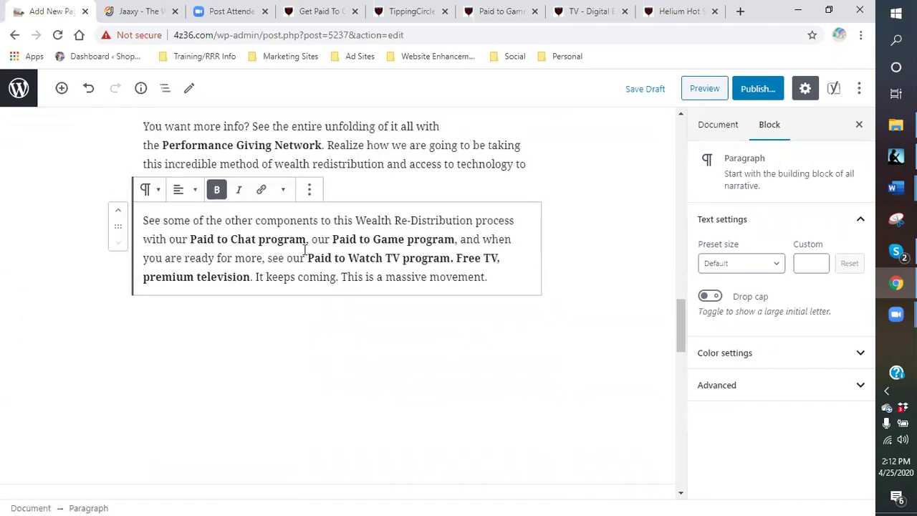
{"action": "scroll", "coordinate": [303, 254], "scroll_direction": "up", "scroll_amount": 10}
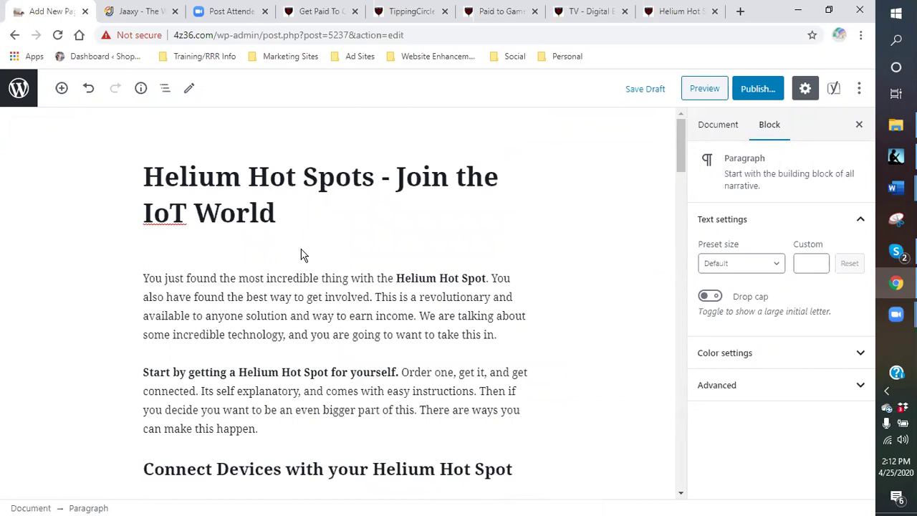
{"action": "scroll", "coordinate": [297, 256], "scroll_direction": "down", "scroll_amount": 20}
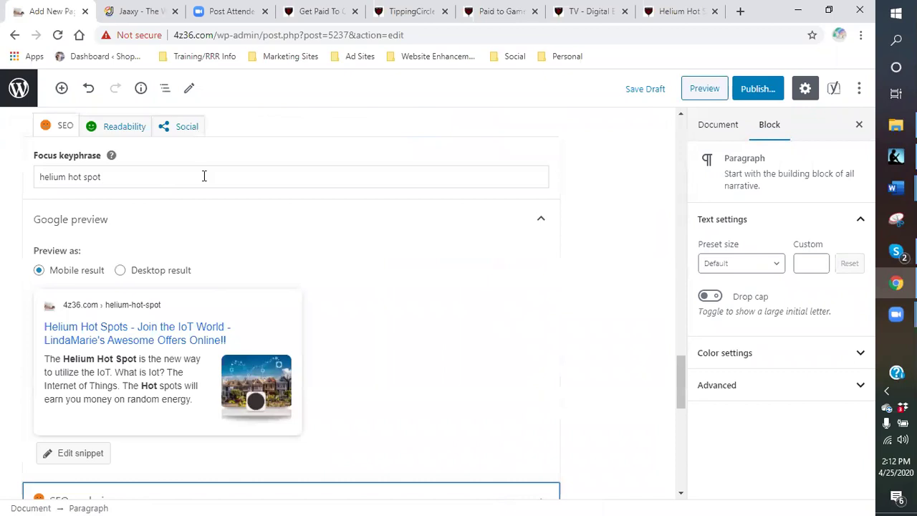
Step: Set the focus keyphrase to "helium hot spots" and recheck the SEO analysis and Google preview
{"action": "left_click", "coordinate": [105, 179]}
{"action": "type", "text": "s"}
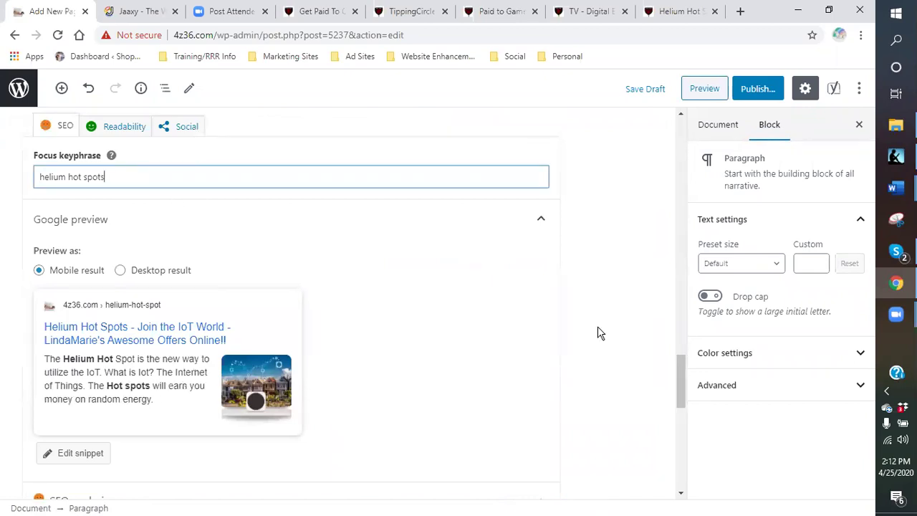
{"action": "scroll", "coordinate": [485, 315], "scroll_direction": "down", "scroll_amount": 5}
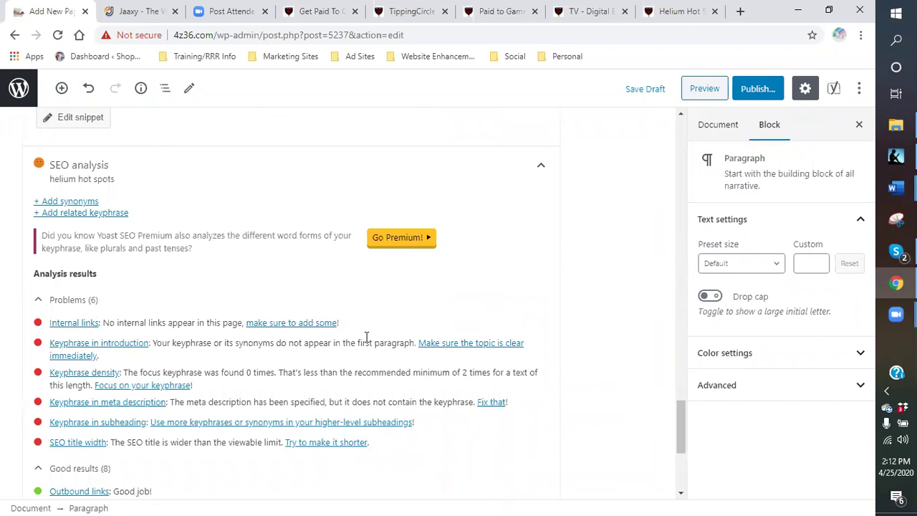
{"action": "scroll", "coordinate": [288, 370], "scroll_direction": "up", "scroll_amount": 5}
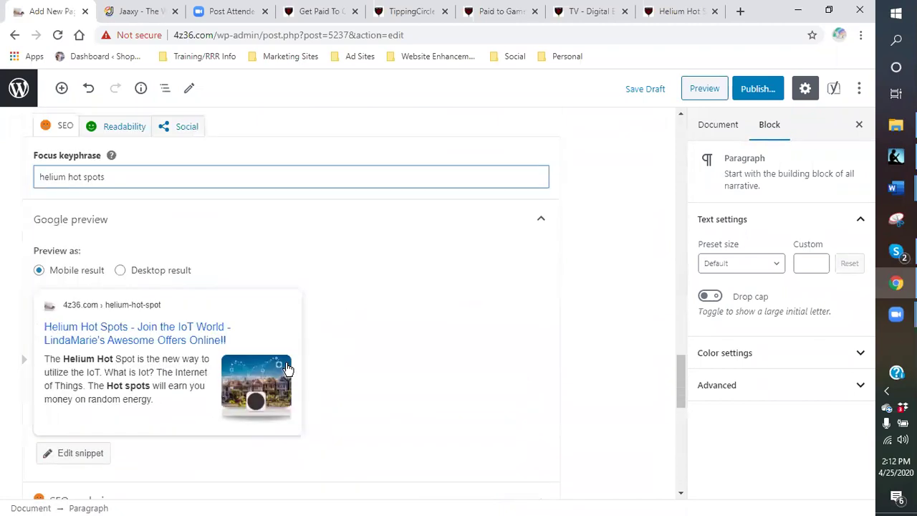
{"action": "scroll", "coordinate": [274, 351], "scroll_direction": "up", "scroll_amount": 1}
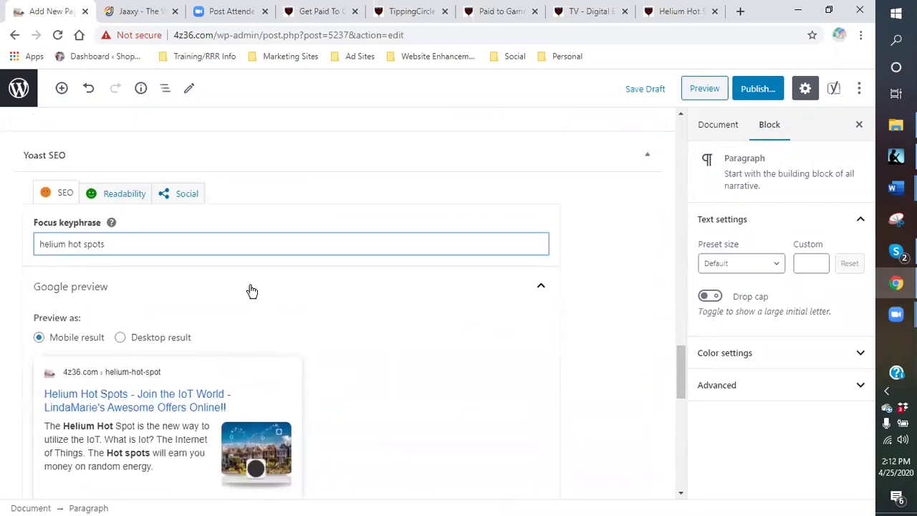
{"action": "scroll", "coordinate": [247, 297], "scroll_direction": "down", "scroll_amount": 4}
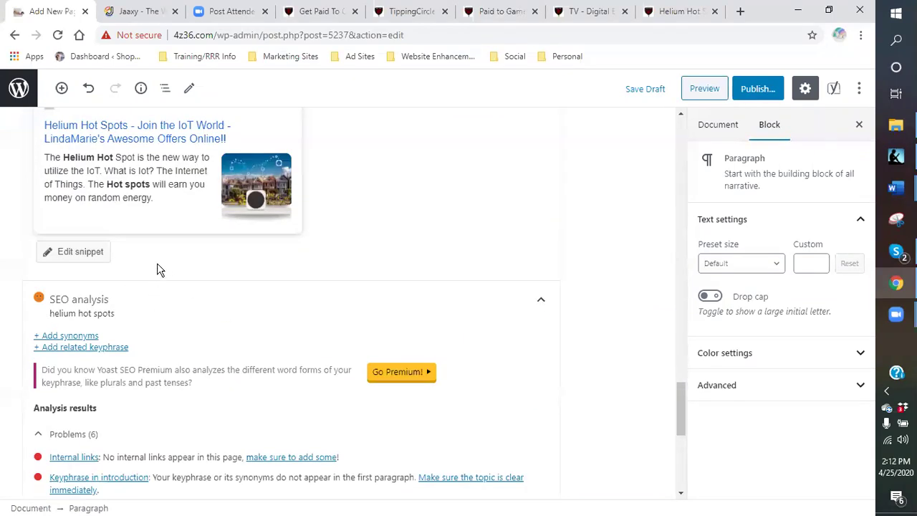
{"action": "scroll", "coordinate": [163, 209], "scroll_direction": "up", "scroll_amount": 2}
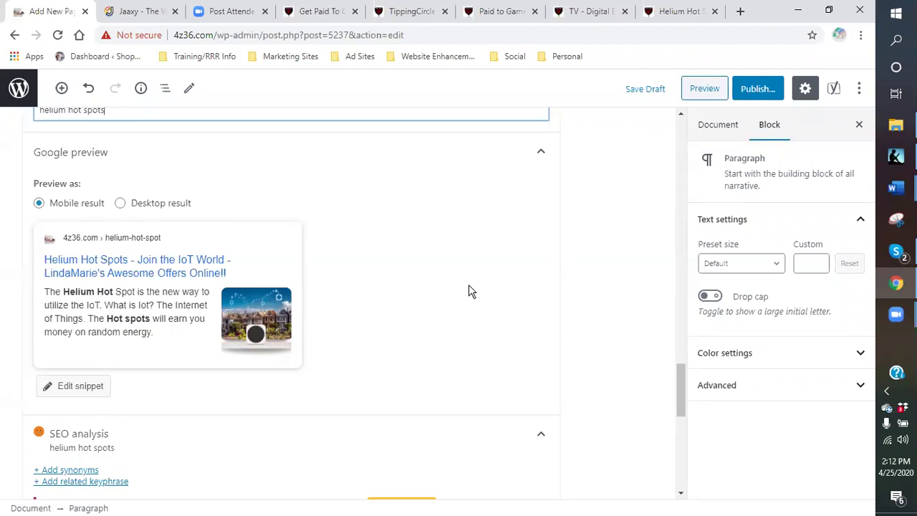
{"action": "scroll", "coordinate": [437, 323], "scroll_direction": "down", "scroll_amount": 3}
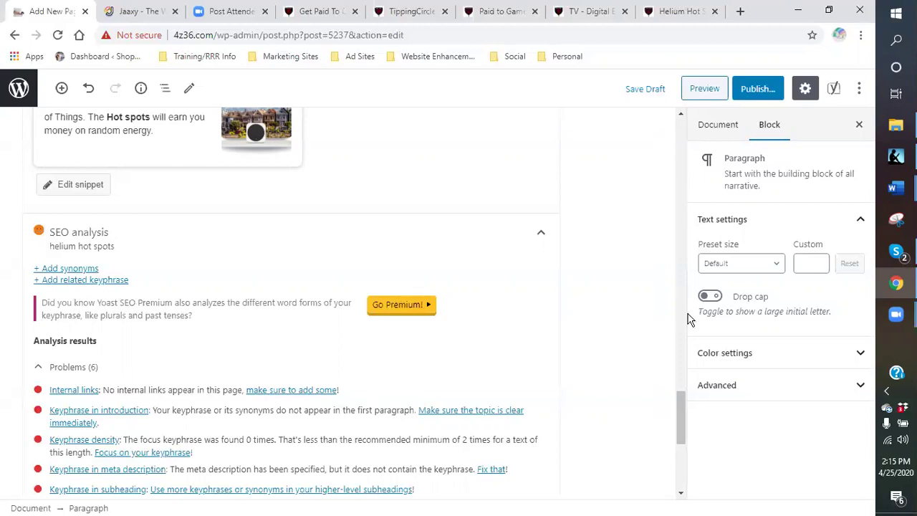
{"action": "scroll", "coordinate": [611, 371], "scroll_direction": "down", "scroll_amount": 4}
{"action": "scroll", "coordinate": [611, 371], "scroll_direction": "up", "scroll_amount": 5}
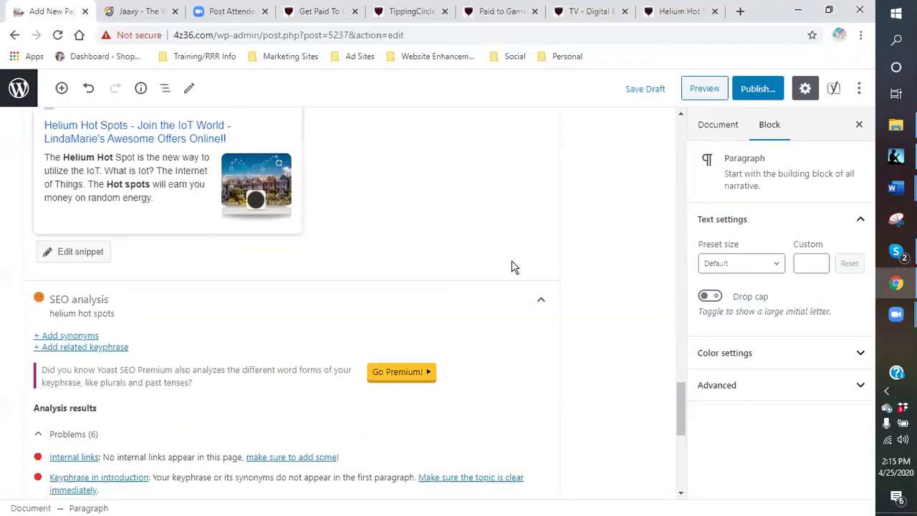
Step: Publish the Helium Hot Spots page and confirm the pre-publish check
{"action": "scroll", "coordinate": [510, 261], "scroll_direction": "up", "scroll_amount": 7}
{"action": "scroll", "coordinate": [502, 276], "scroll_direction": "up", "scroll_amount": 15}
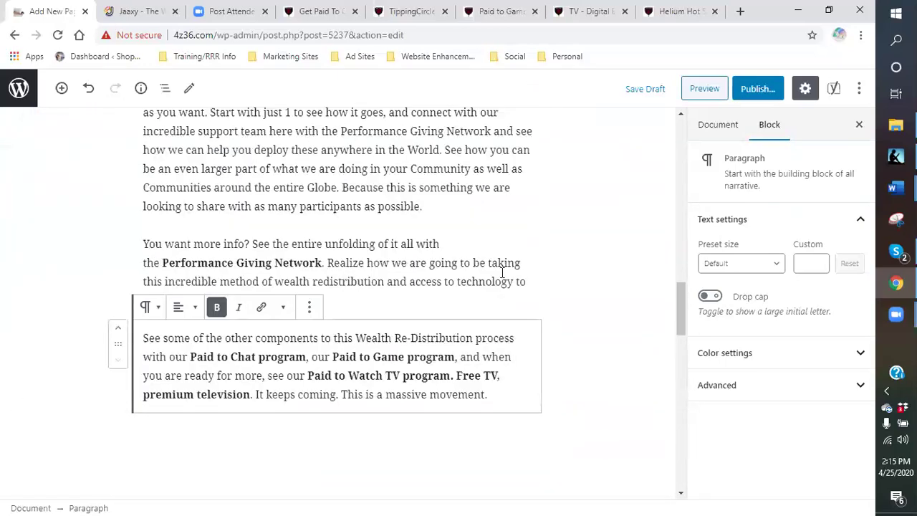
{"action": "scroll", "coordinate": [509, 277], "scroll_direction": "up", "scroll_amount": 8}
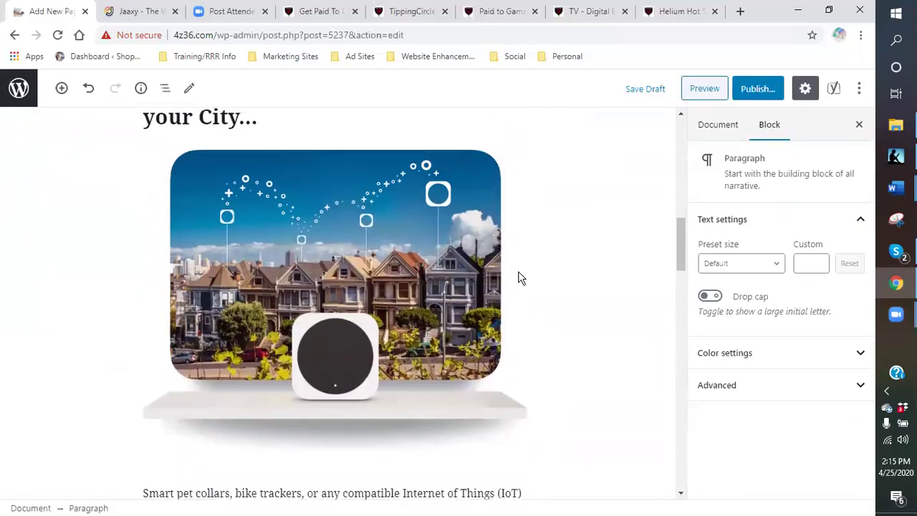
{"action": "scroll", "coordinate": [516, 273], "scroll_direction": "up", "scroll_amount": 3}
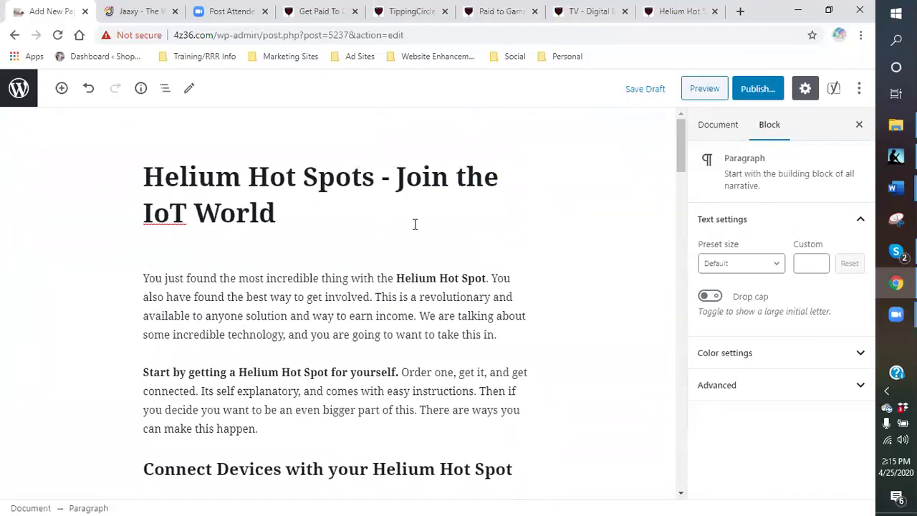
{"action": "left_click", "coordinate": [766, 91]}
{"action": "left_click", "coordinate": [789, 93]}
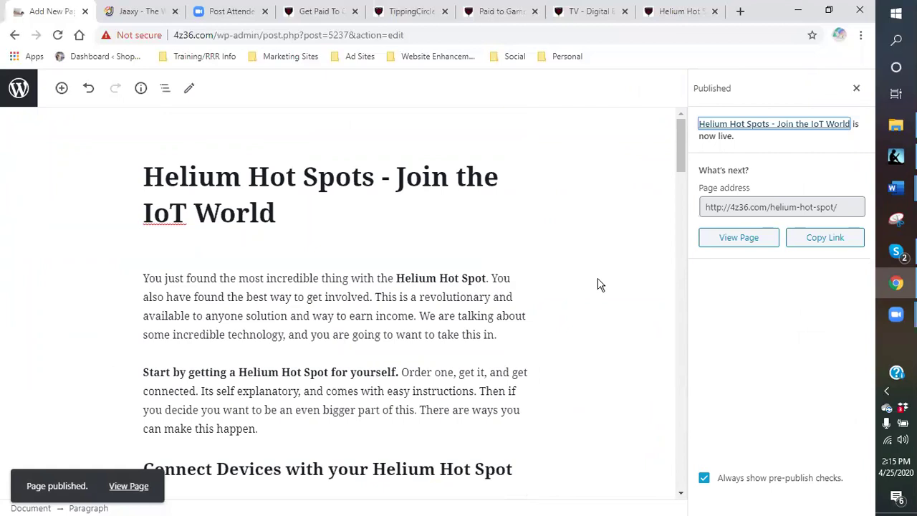
Step: Leave the page editor and open the site's menu management under Appearance
{"action": "scroll", "coordinate": [600, 284], "scroll_direction": "down", "scroll_amount": 2}
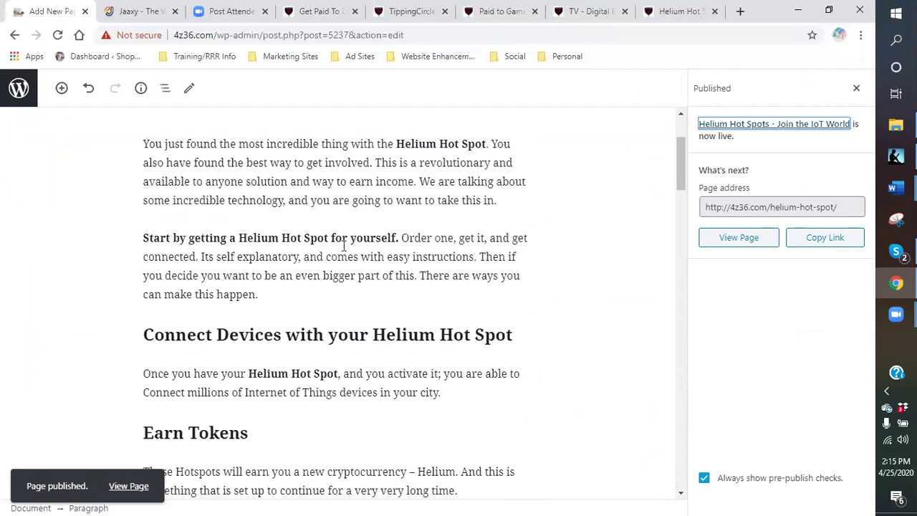
{"action": "left_click", "coordinate": [21, 99]}
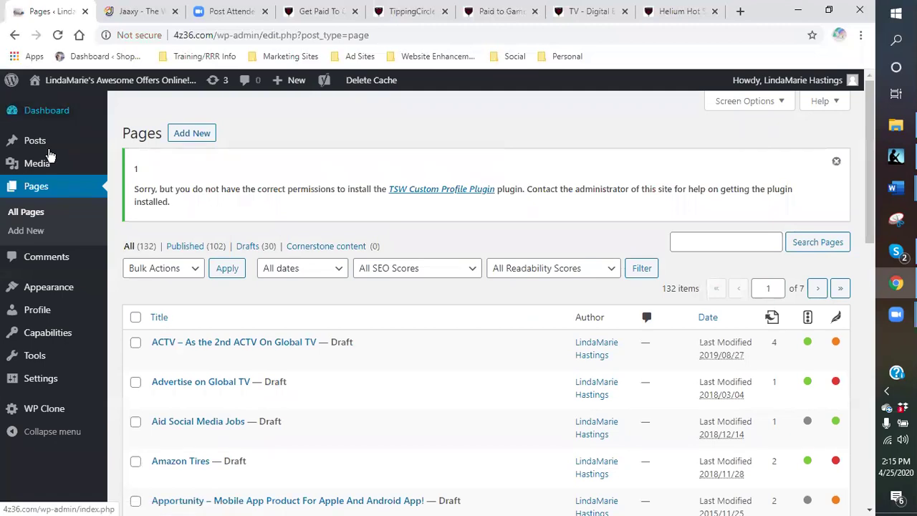
{"action": "mouse_move", "coordinate": [59, 331]}
{"action": "mouse_move", "coordinate": [58, 290]}
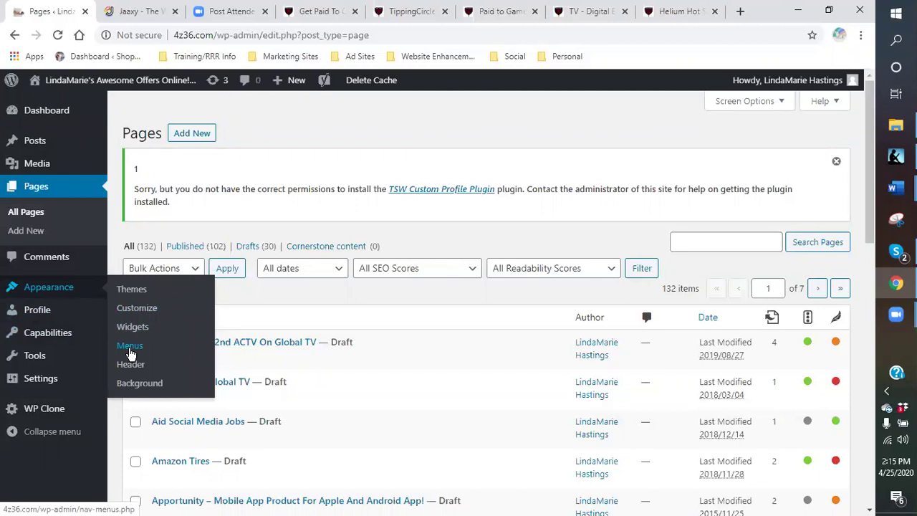
{"action": "left_click", "coordinate": [129, 346]}
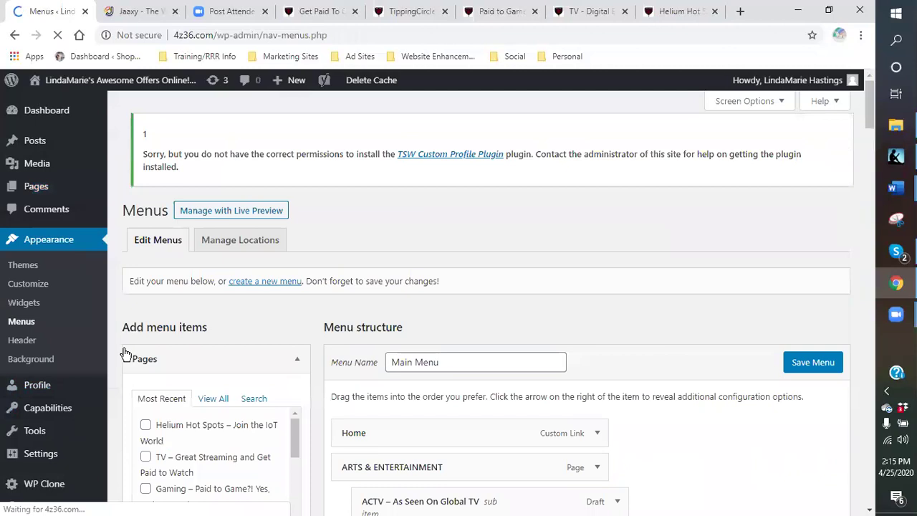
Step: Add the Helium Hot Spots, TV, Gaming, Tipping Circle, Paid To Chat and PGN pages to the Main Menu
{"action": "scroll", "coordinate": [276, 335], "scroll_direction": "down", "scroll_amount": 3}
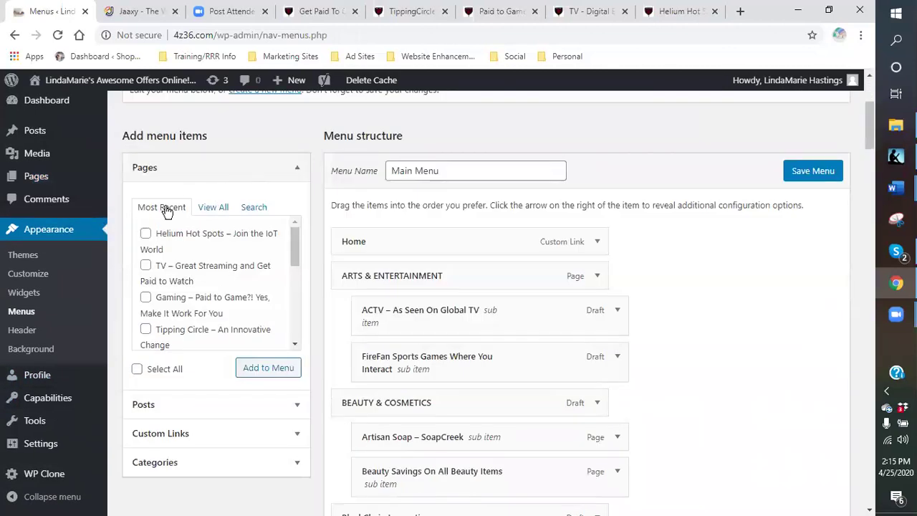
{"action": "left_click", "coordinate": [146, 235]}
{"action": "left_click", "coordinate": [145, 265]}
{"action": "left_click", "coordinate": [146, 297]}
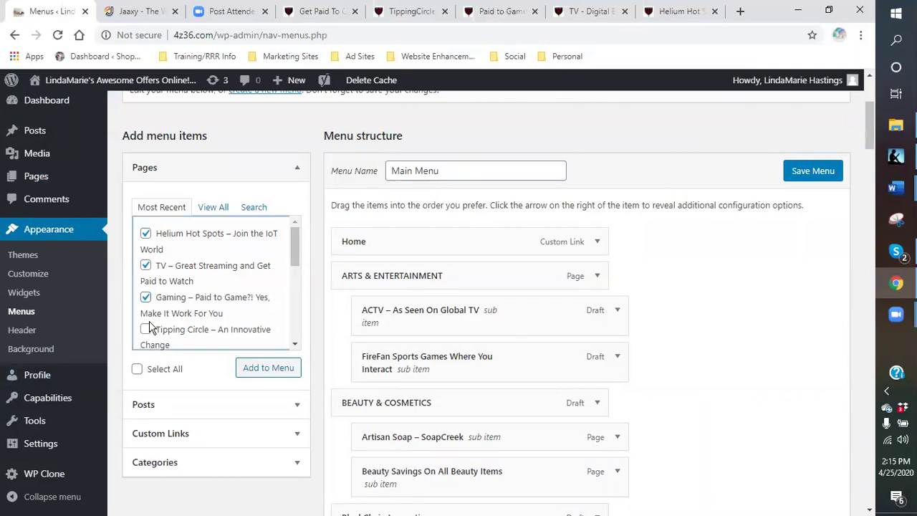
{"action": "scroll", "coordinate": [179, 313], "scroll_direction": "down", "scroll_amount": 1}
{"action": "left_click", "coordinate": [145, 264]}
{"action": "left_click", "coordinate": [147, 330]}
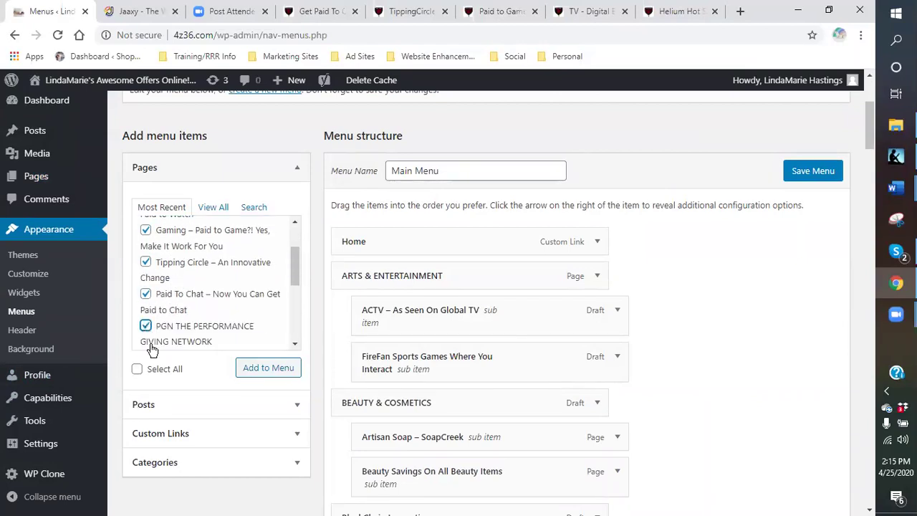
{"action": "scroll", "coordinate": [259, 301], "scroll_direction": "down", "scroll_amount": 1}
{"action": "left_click", "coordinate": [266, 367]}
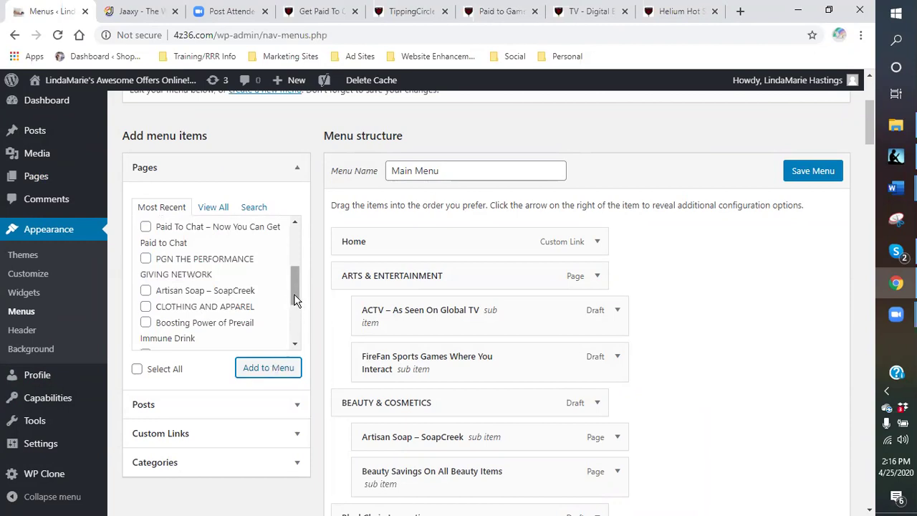
{"action": "scroll", "coordinate": [294, 293], "scroll_direction": "up", "scroll_amount": 3}
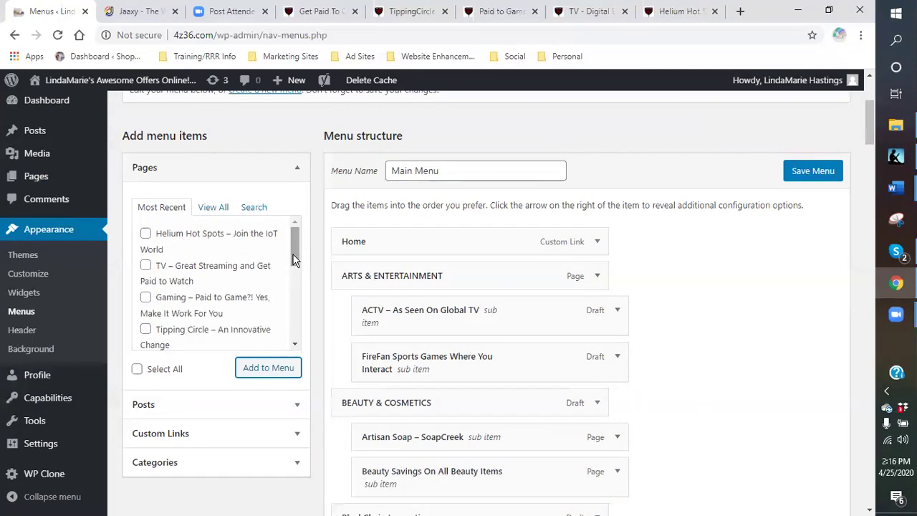
Step: Examine the ways to find pages for the menu: most recent, all pages and search, and return to the most recent pages
{"action": "scroll", "coordinate": [294, 259], "scroll_direction": "down", "scroll_amount": 2}
{"action": "scroll", "coordinate": [294, 259], "scroll_direction": "up", "scroll_amount": 2}
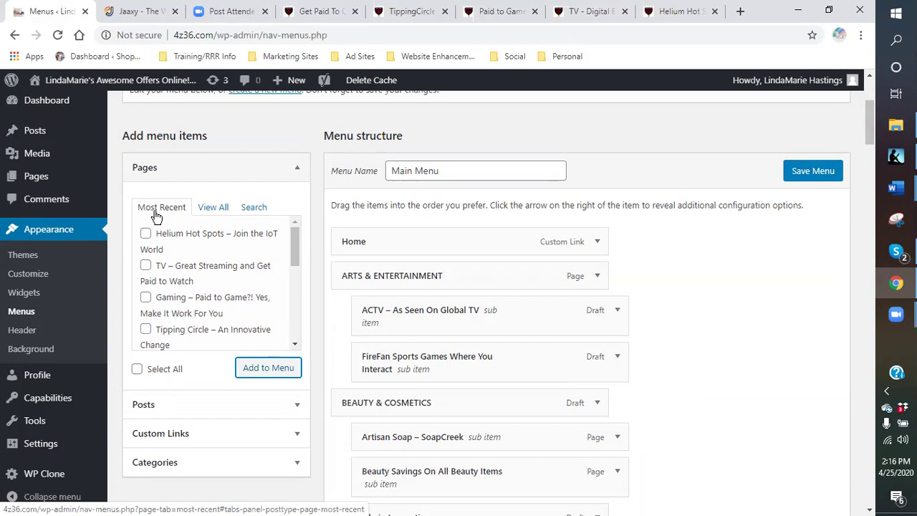
{"action": "scroll", "coordinate": [169, 246], "scroll_direction": "down", "scroll_amount": 1}
{"action": "scroll", "coordinate": [169, 248], "scroll_direction": "up", "scroll_amount": 1}
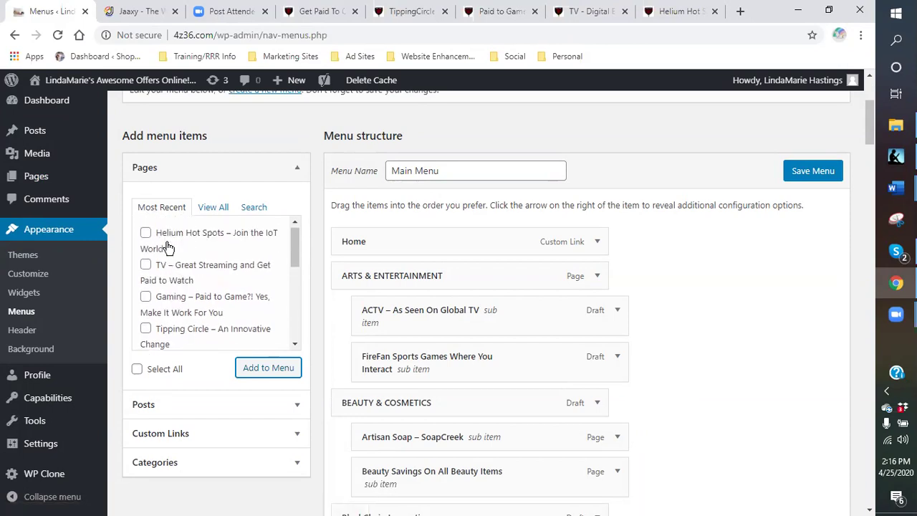
{"action": "left_click", "coordinate": [214, 208]}
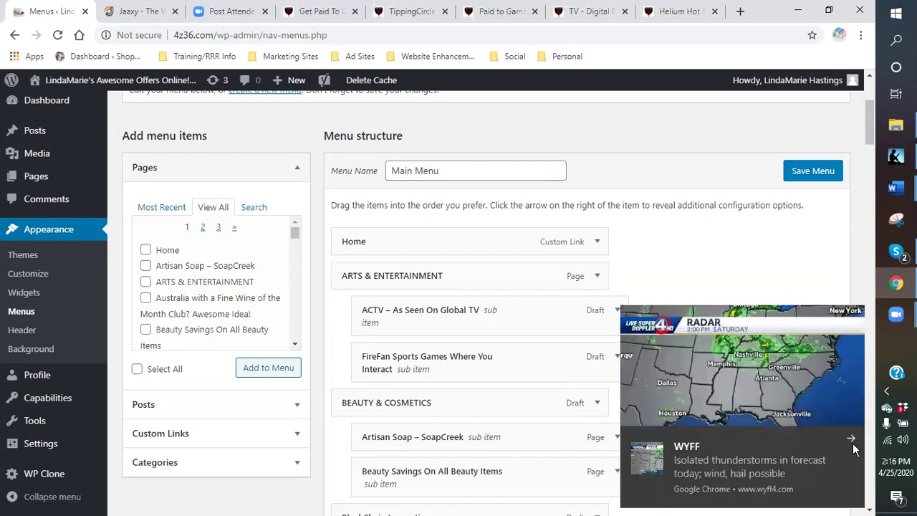
{"action": "left_click", "coordinate": [260, 208]}
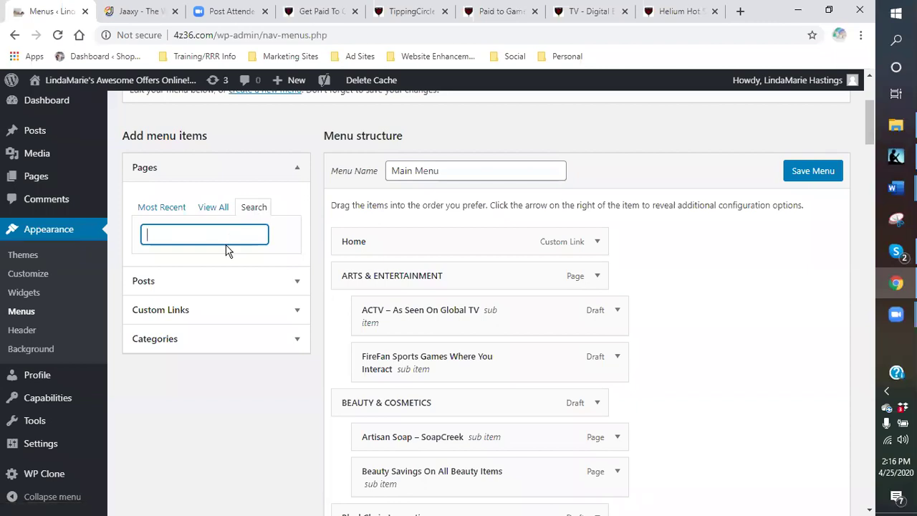
{"action": "left_click", "coordinate": [170, 212]}
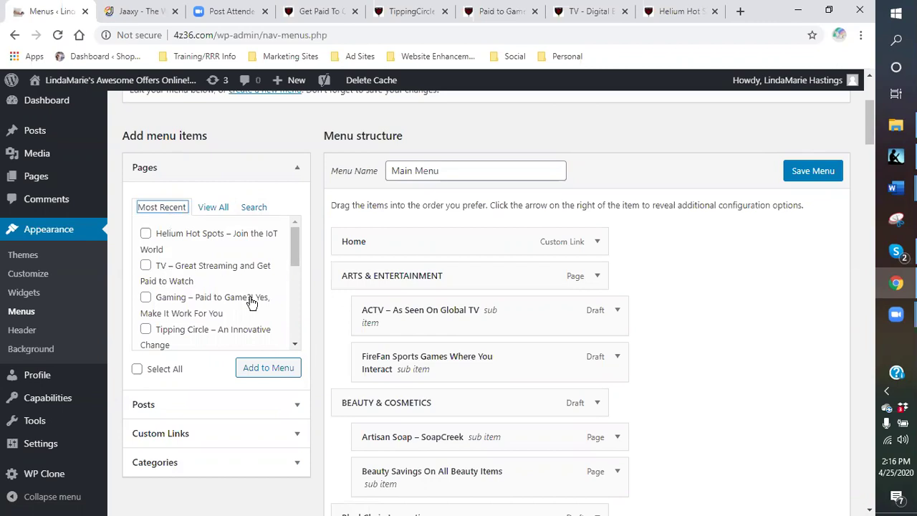
Step: Look through the Main Menu structure to examine how the categories and their sub-items are ordered
{"action": "scroll", "coordinate": [738, 344], "scroll_direction": "down", "scroll_amount": 20}
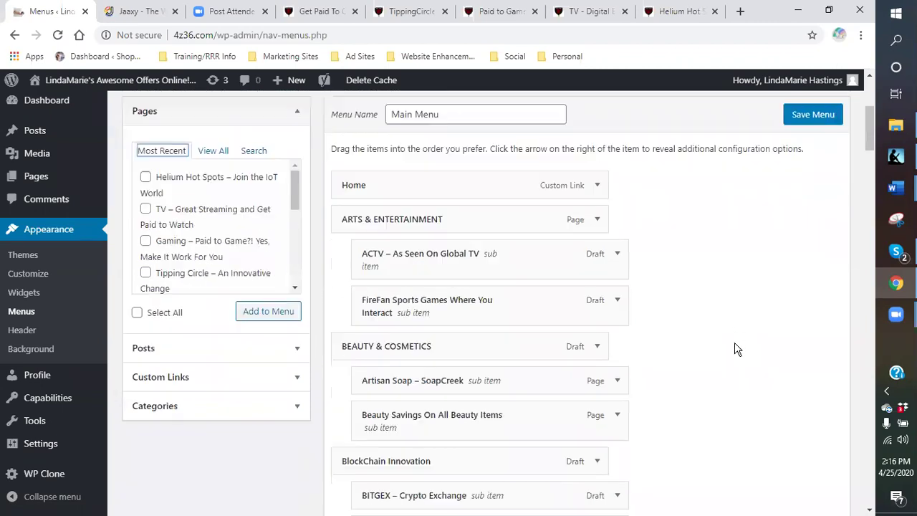
{"action": "scroll", "coordinate": [733, 351], "scroll_direction": "down", "scroll_amount": 14}
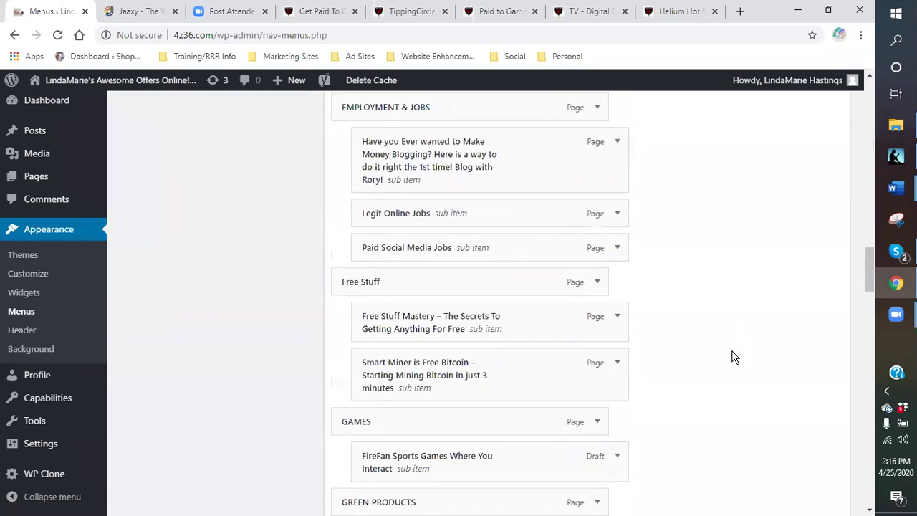
{"action": "scroll", "coordinate": [729, 354], "scroll_direction": "down", "scroll_amount": 2}
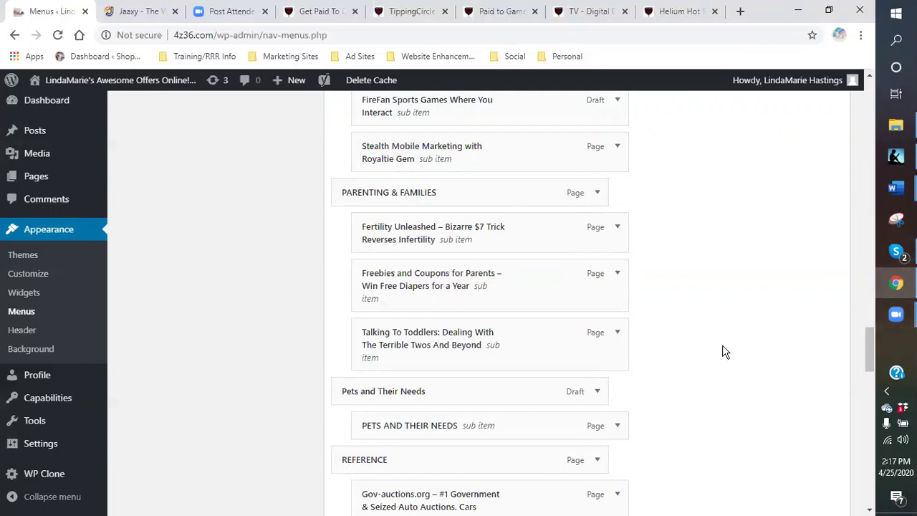
{"action": "scroll", "coordinate": [481, 289], "scroll_direction": "down", "scroll_amount": 1}
{"action": "scroll", "coordinate": [481, 289], "scroll_direction": "down", "scroll_amount": 3}
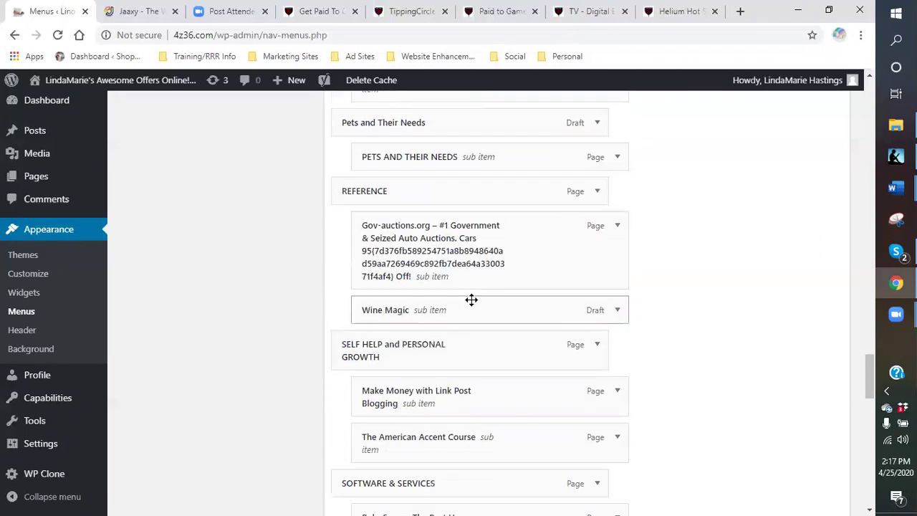
{"action": "scroll", "coordinate": [471, 299], "scroll_direction": "up", "scroll_amount": 6}
{"action": "scroll", "coordinate": [470, 301], "scroll_direction": "up", "scroll_amount": 1}
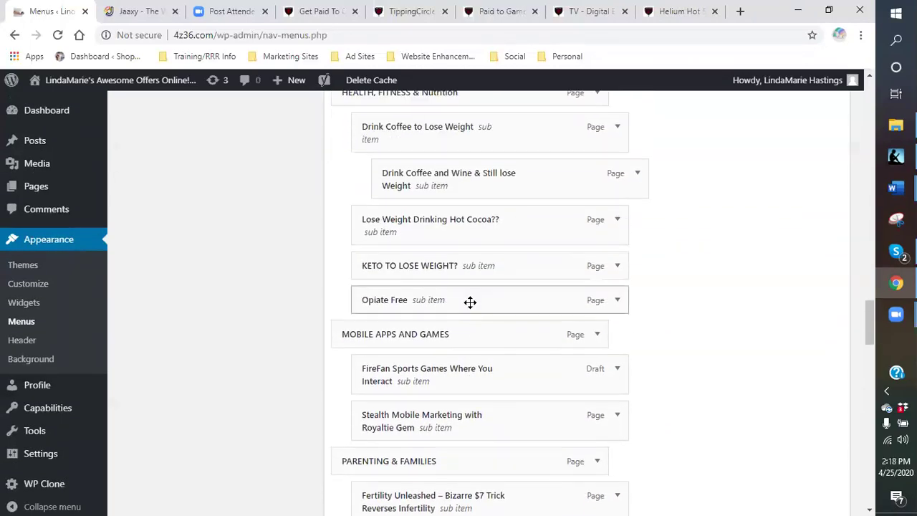
{"action": "scroll", "coordinate": [469, 303], "scroll_direction": "down", "scroll_amount": 3}
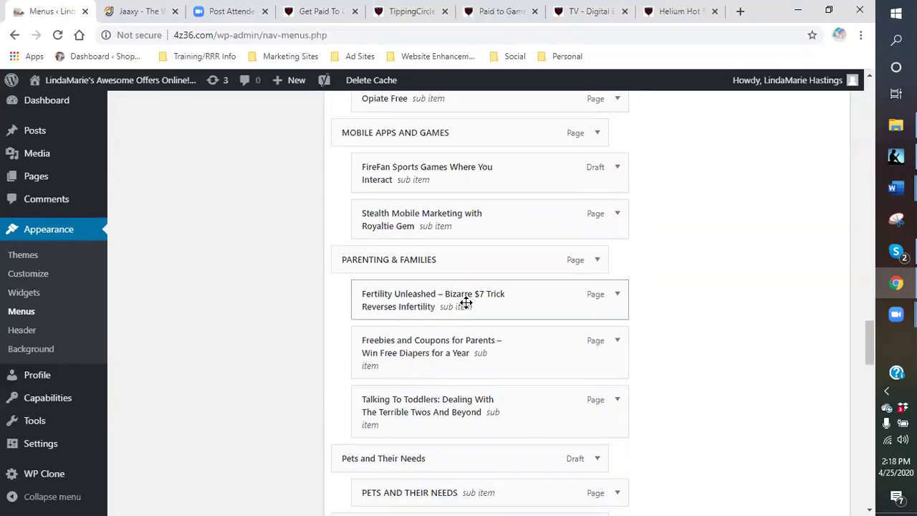
{"action": "scroll", "coordinate": [465, 302], "scroll_direction": "down", "scroll_amount": 4}
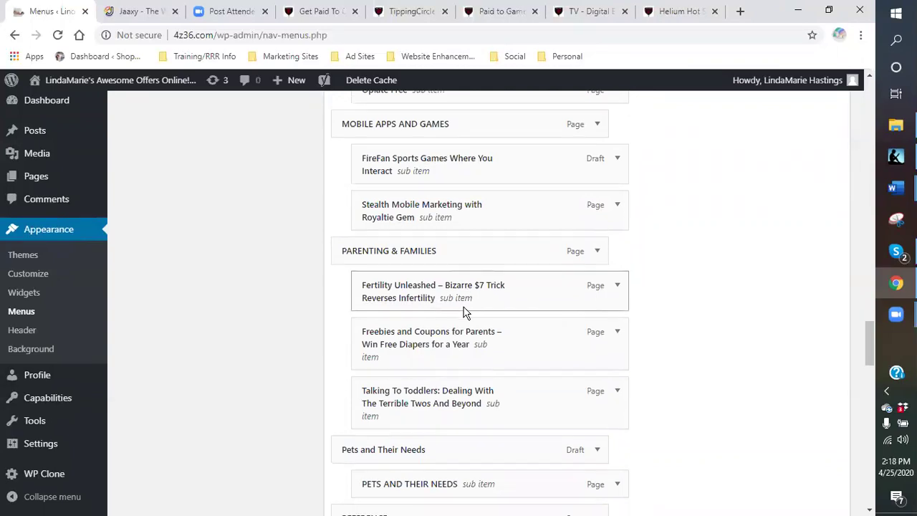
{"action": "scroll", "coordinate": [462, 306], "scroll_direction": "down", "scroll_amount": 2}
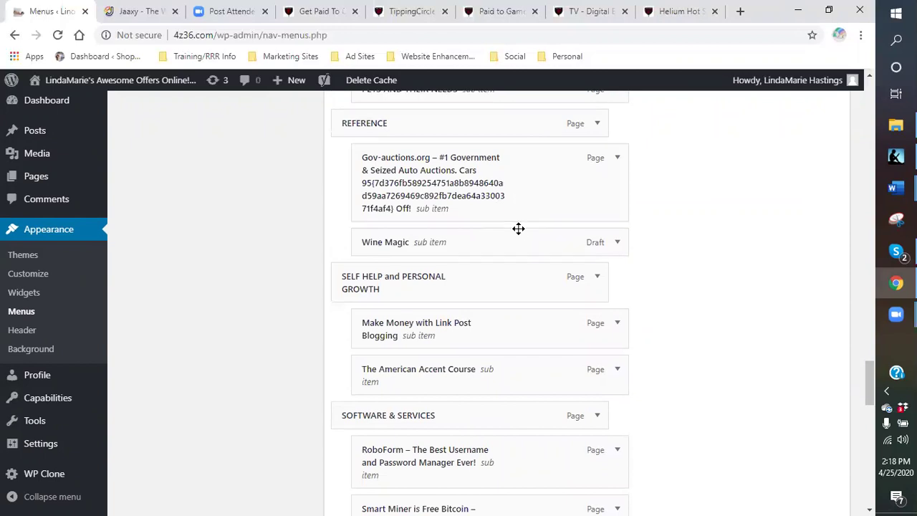
Step: Move PGN THE PERFORMANCE GIVING NETWORK to a top-level position between the Pets and Their Needs group and REFERENCE
{"action": "scroll", "coordinate": [510, 228], "scroll_direction": "down", "scroll_amount": 4}
{"action": "scroll", "coordinate": [499, 242], "scroll_direction": "down", "scroll_amount": 10}
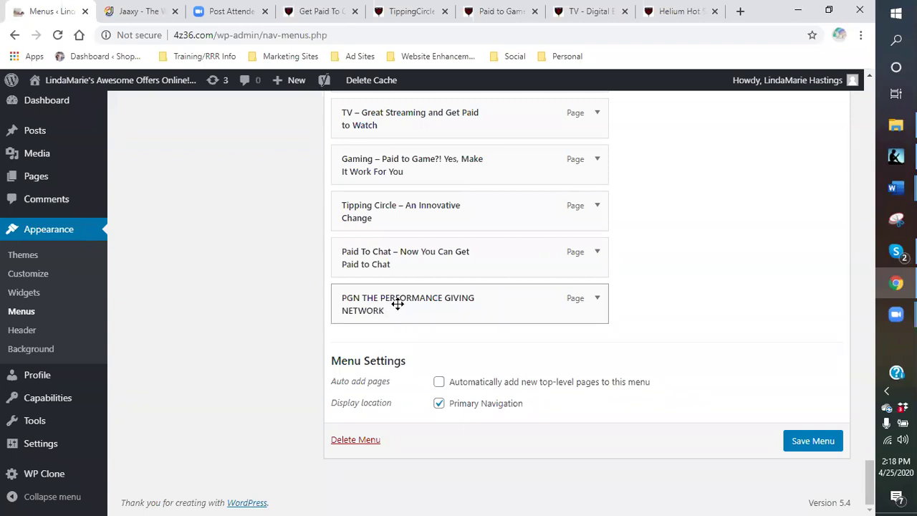
{"action": "left_click_drag", "start_coordinate": [399, 304], "coordinate": [395, 348]}
Step: Nest the Helium Hot Spots and TV pages as sub-items under PGN THE PERFORMANCE GIVING NETWORK, in that order
{"action": "scroll", "coordinate": [729, 303], "scroll_direction": "down", "scroll_amount": 4}
{"action": "scroll", "coordinate": [729, 303], "scroll_direction": "down", "scroll_amount": 15}
{"action": "scroll", "coordinate": [475, 307], "scroll_direction": "up", "scroll_amount": 1}
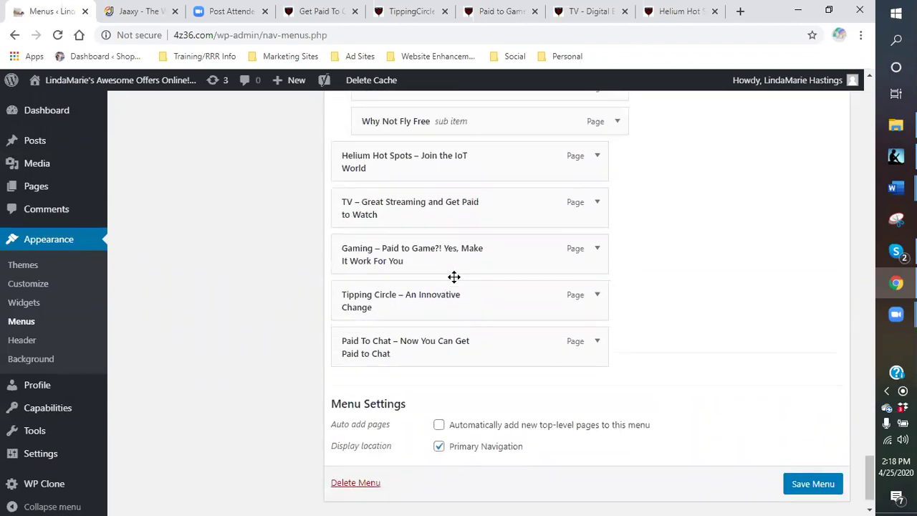
{"action": "scroll", "coordinate": [454, 276], "scroll_direction": "up", "scroll_amount": 1}
{"action": "left_click_drag", "start_coordinate": [458, 258], "coordinate": [480, 274]}
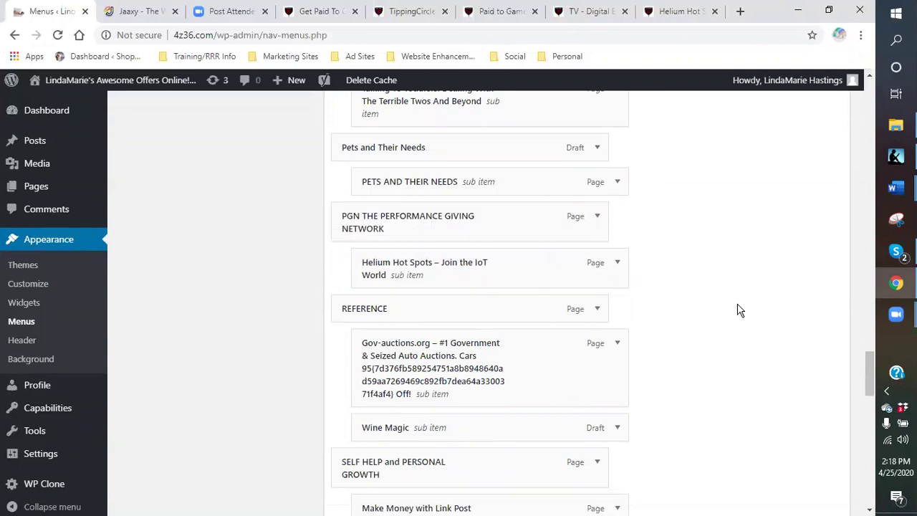
{"action": "scroll", "coordinate": [738, 311], "scroll_direction": "down", "scroll_amount": 15}
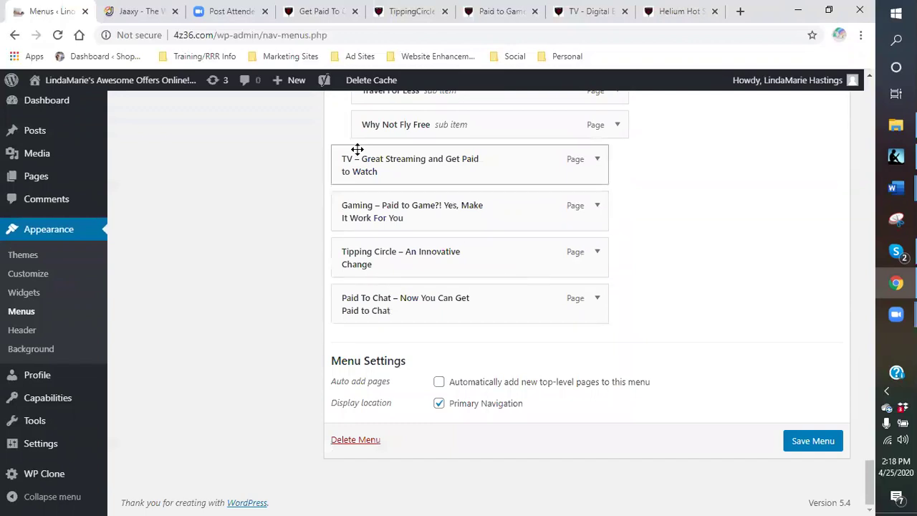
{"action": "left_click_drag", "start_coordinate": [453, 164], "coordinate": [470, 268]}
Step: Nest the Gaming page under PGN THE PERFORMANCE GIVING NETWORK, directly after the TV sub-item
{"action": "scroll", "coordinate": [722, 280], "scroll_direction": "down", "scroll_amount": 5}
{"action": "scroll", "coordinate": [722, 279], "scroll_direction": "down", "scroll_amount": 10}
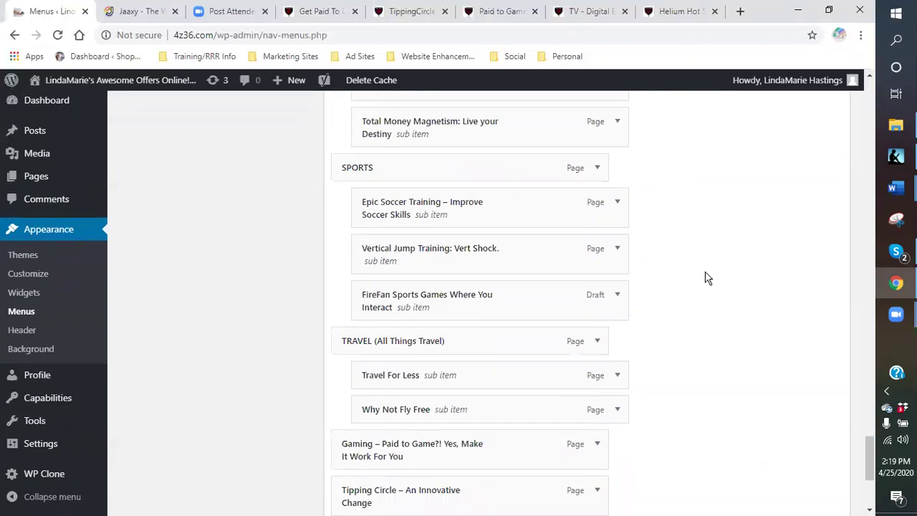
{"action": "left_click_drag", "start_coordinate": [464, 212], "coordinate": [512, 112]}
{"action": "left_click_drag", "start_coordinate": [501, 144], "coordinate": [487, 219]}
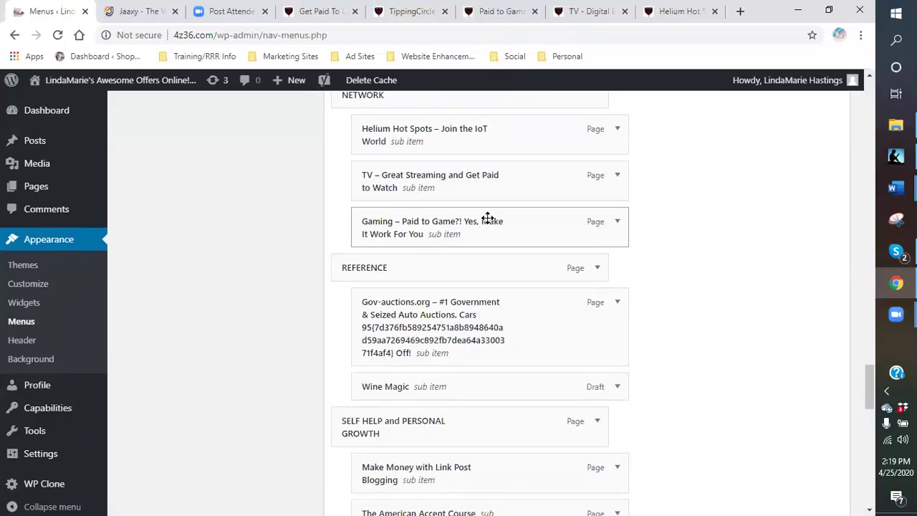
Step: Nest Tipping Circle after Helium Hot Spots and Paid To Chat after TV within the PGN group
{"action": "scroll", "coordinate": [681, 227], "scroll_direction": "down", "scroll_amount": 15}
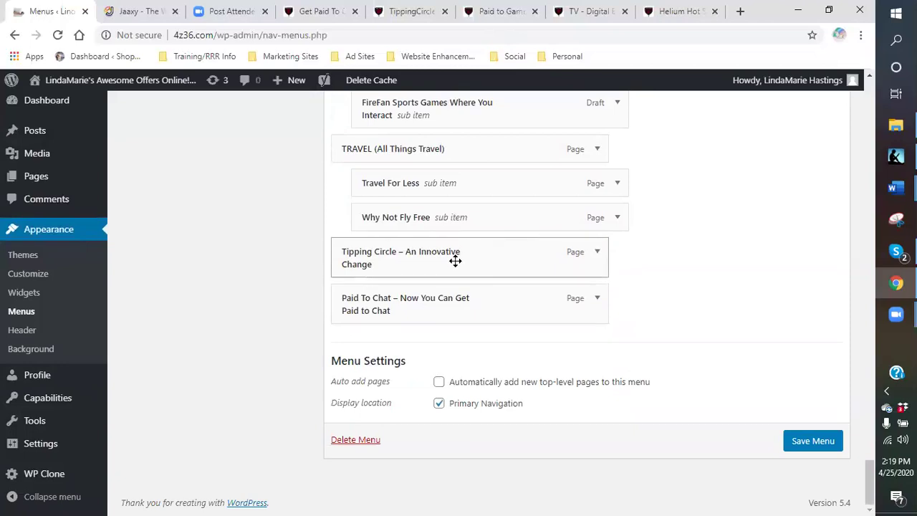
{"action": "left_click_drag", "start_coordinate": [470, 255], "coordinate": [482, 271]}
{"action": "scroll", "coordinate": [728, 301], "scroll_direction": "down", "scroll_amount": 10}
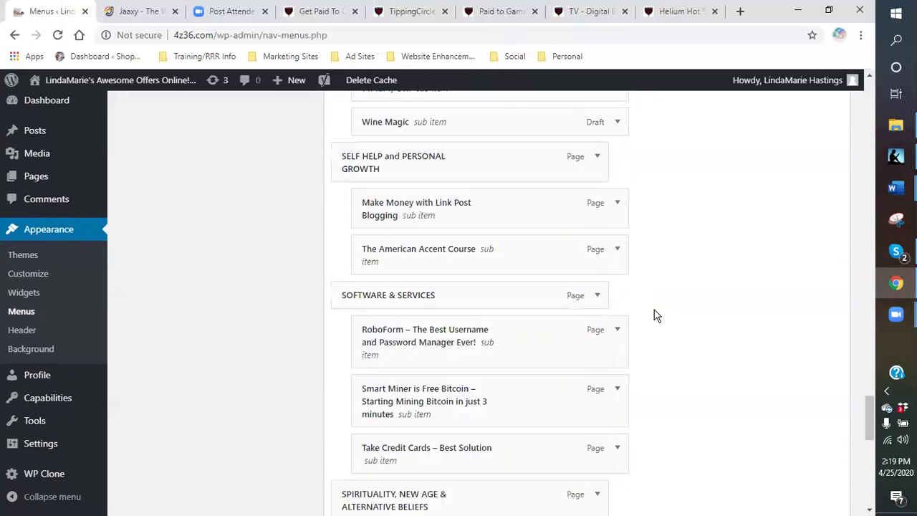
{"action": "scroll", "coordinate": [465, 368], "scroll_direction": "down", "scroll_amount": 3}
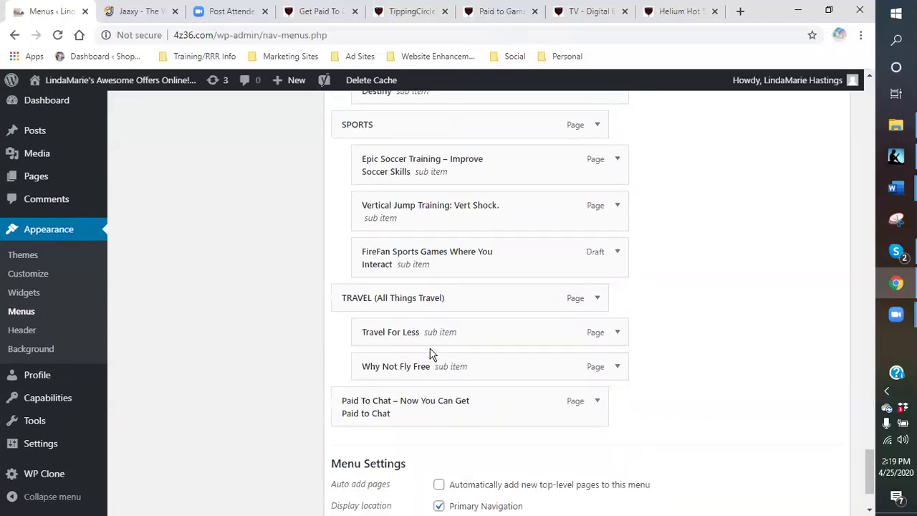
{"action": "left_click_drag", "start_coordinate": [423, 400], "coordinate": [446, 203]}
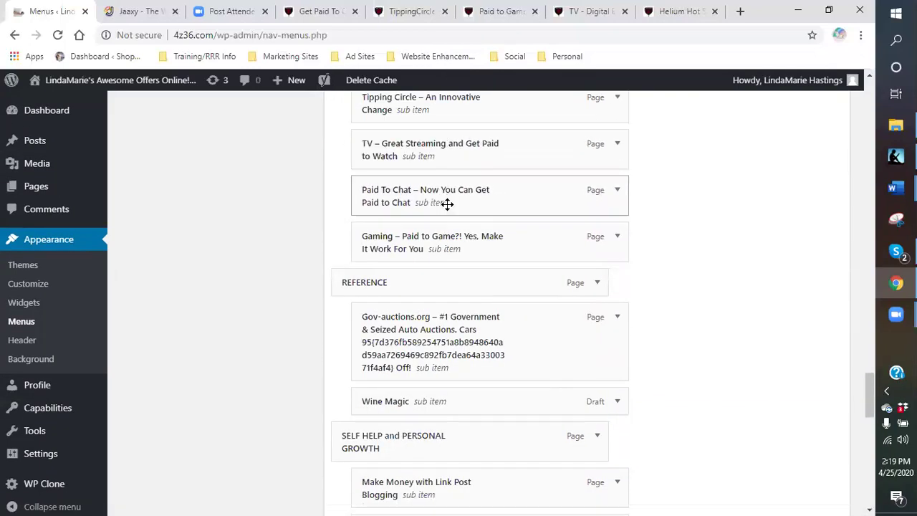
Step: Reorder the PGN sub-items to Tipping Circle, Gaming, TV, Paid To Chat and Helium Hot Spots, and save the Main Menu
{"action": "scroll", "coordinate": [496, 151], "scroll_direction": "up", "scroll_amount": 2}
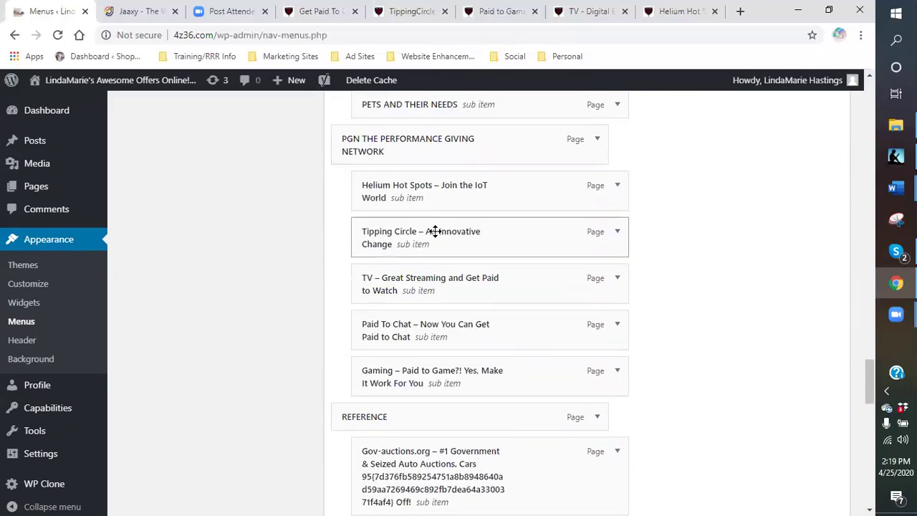
{"action": "left_click_drag", "start_coordinate": [417, 190], "coordinate": [423, 369]}
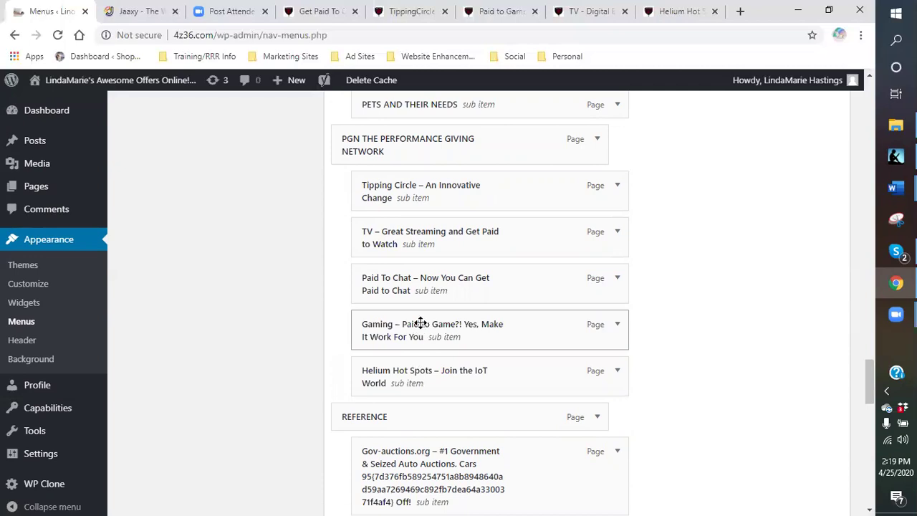
{"action": "left_click_drag", "start_coordinate": [403, 317], "coordinate": [413, 235]}
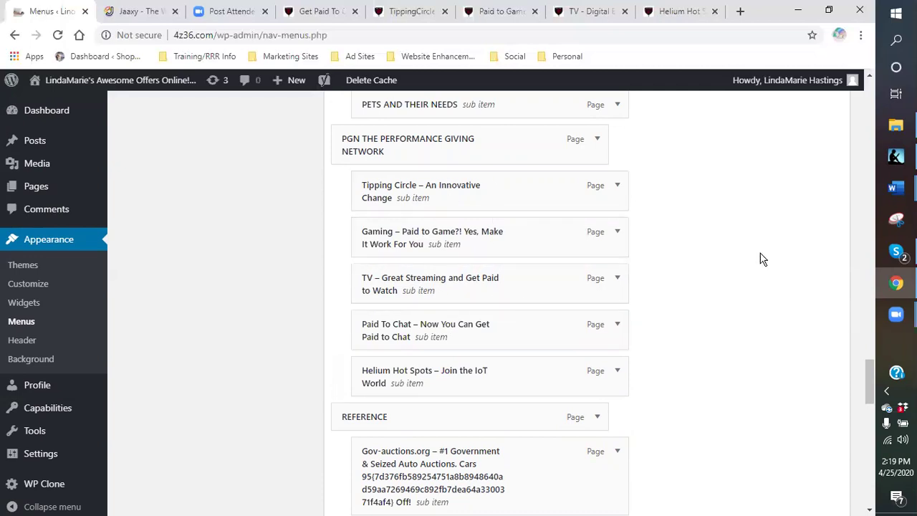
{"action": "scroll", "coordinate": [787, 310], "scroll_direction": "down", "scroll_amount": 15}
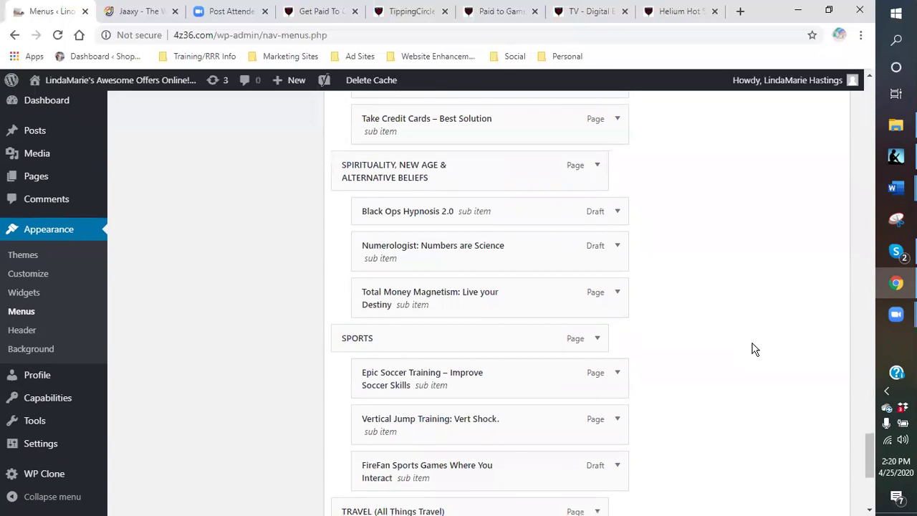
{"action": "left_click", "coordinate": [803, 443]}
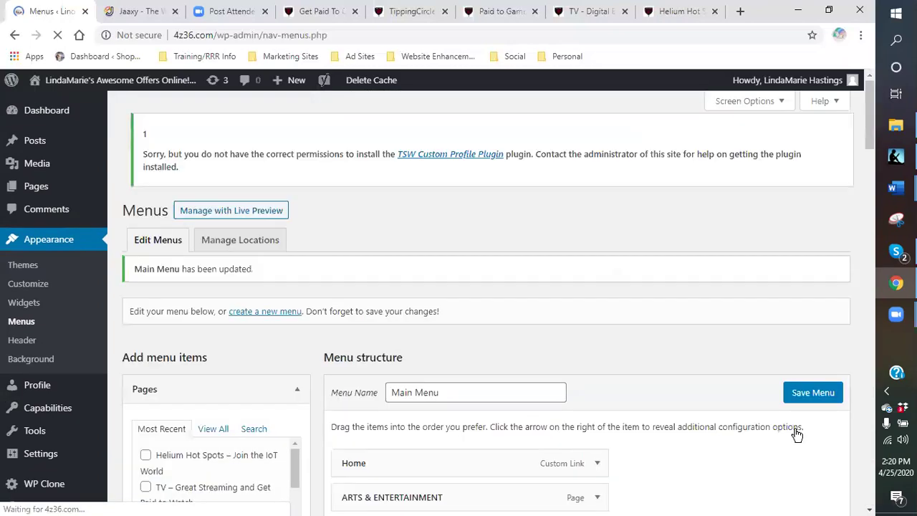
Step: Add the TV and Gaming pages to the Main Menu again and go to the new entries at its end
{"action": "scroll", "coordinate": [507, 279], "scroll_direction": "down", "scroll_amount": 4}
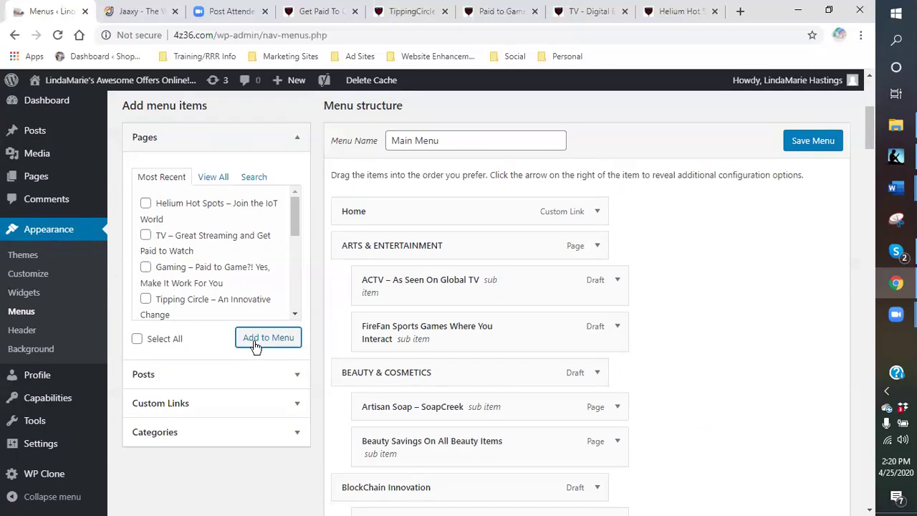
{"action": "scroll", "coordinate": [651, 360], "scroll_direction": "down", "scroll_amount": 14}
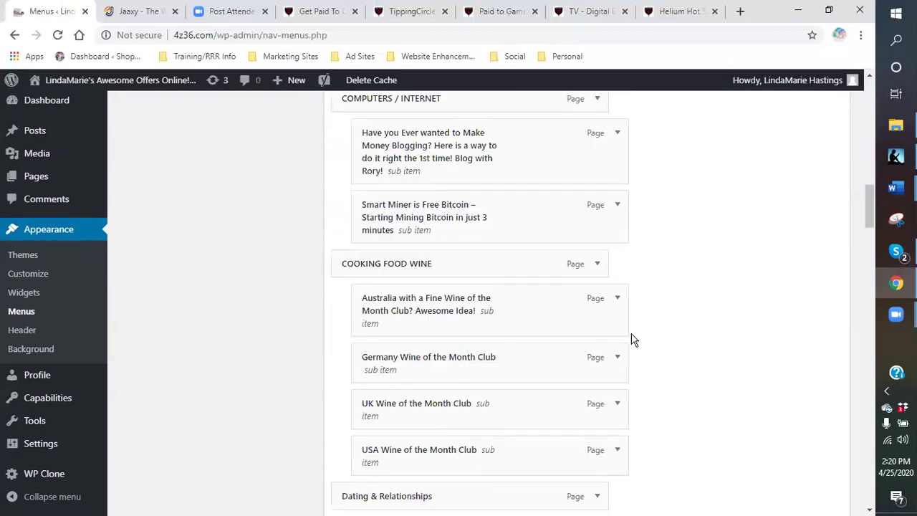
{"action": "scroll", "coordinate": [633, 341], "scroll_direction": "down", "scroll_amount": 11}
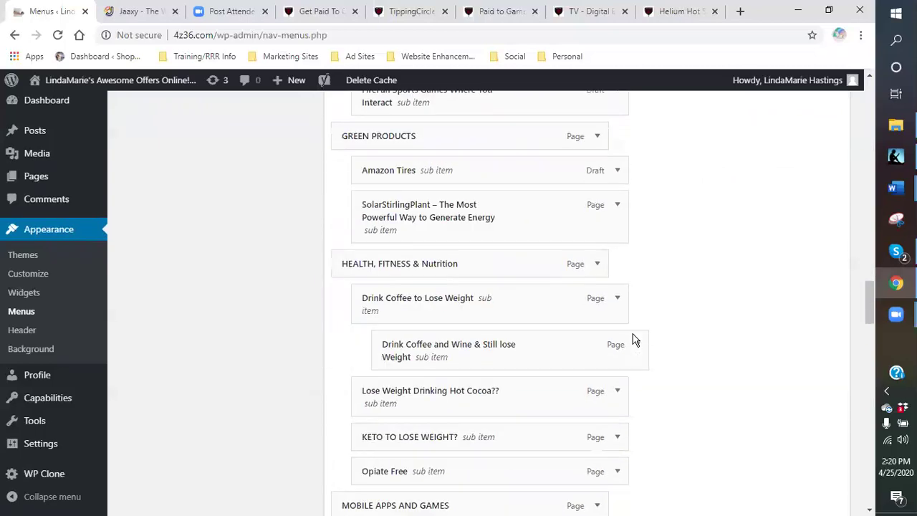
{"action": "scroll", "coordinate": [633, 338], "scroll_direction": "down", "scroll_amount": 9}
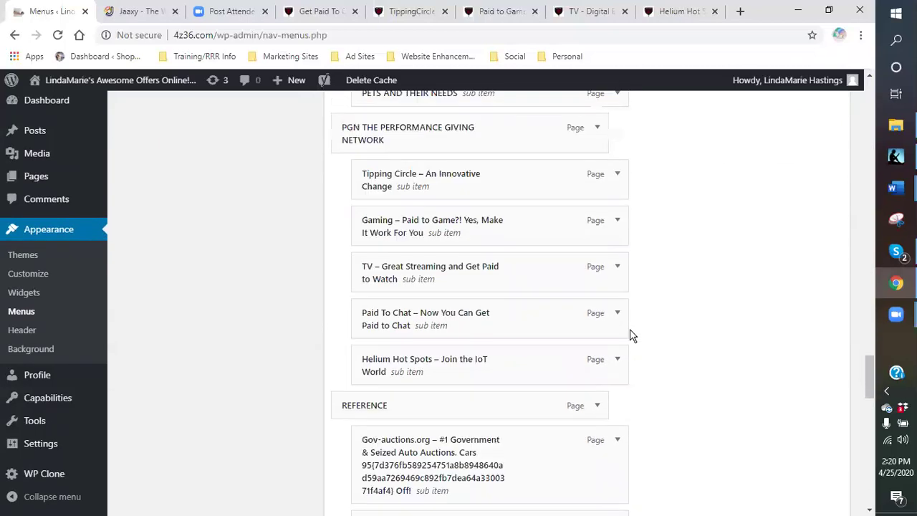
{"action": "scroll", "coordinate": [632, 337], "scroll_direction": "down", "scroll_amount": 11}
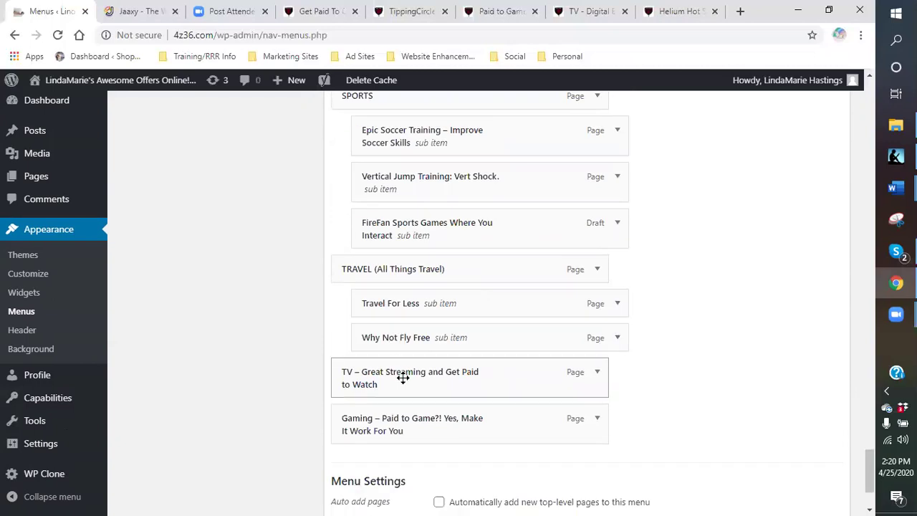
Step: Move Why Not Fly Free out to the top level and nest it back under TRAVEL (All Things Travel)
{"action": "left_click_drag", "start_coordinate": [417, 363], "coordinate": [419, 366]}
{"action": "left_click_drag", "start_coordinate": [421, 352], "coordinate": [408, 393]}
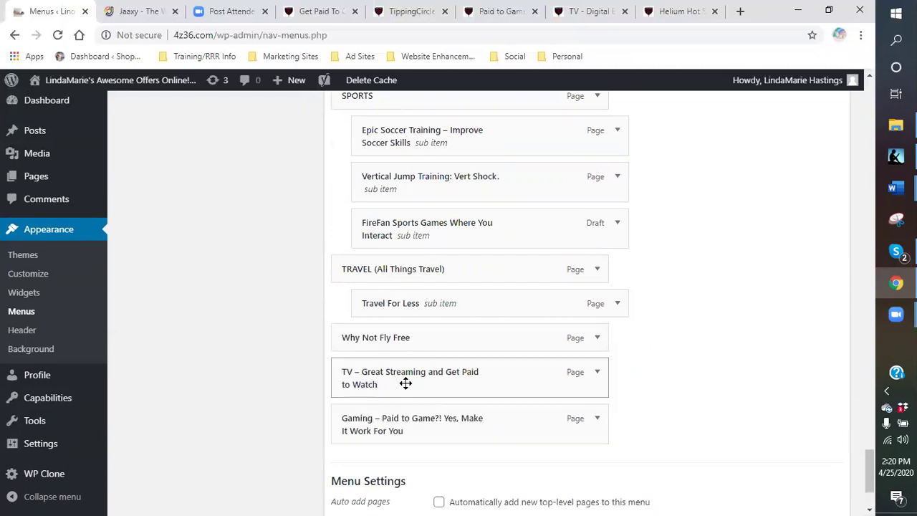
{"action": "left_click_drag", "start_coordinate": [389, 343], "coordinate": [410, 334]}
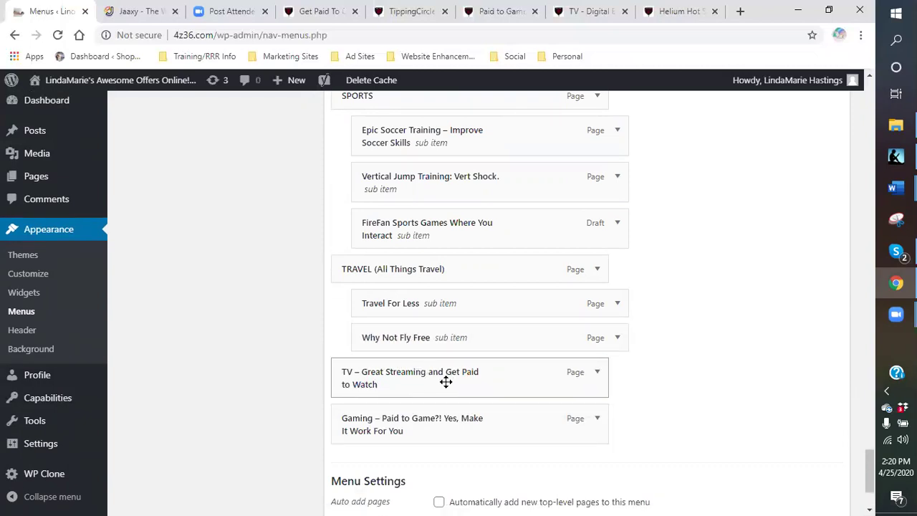
Step: Nest the new TV – Great Streaming and Get Paid to Watch entry under ARTS & ENTERTAINMENT, between ACTV and FireFan Sports Games
{"action": "mouse_move", "coordinate": [465, 357]}
{"action": "left_mouse_down"}
{"action": "mouse_move", "coordinate": [478, 178]}
{"action": "mouse_move", "coordinate": [454, 78]}
{"action": "mouse_move", "coordinate": [544, 72]}
{"action": "mouse_move", "coordinate": [555, 61]}
{"action": "mouse_move", "coordinate": [543, 38]}
{"action": "mouse_move", "coordinate": [552, 93]}
{"action": "mouse_move", "coordinate": [564, 55]}
{"action": "mouse_move", "coordinate": [551, 46]}
{"action": "mouse_move", "coordinate": [645, 99]}
{"action": "mouse_move", "coordinate": [702, 92]}
{"action": "mouse_move", "coordinate": [698, 68]}
{"action": "mouse_move", "coordinate": [694, 95]}
{"action": "mouse_move", "coordinate": [693, 61]}
{"action": "mouse_move", "coordinate": [691, 100]}
{"action": "mouse_move", "coordinate": [712, 112]}
{"action": "mouse_move", "coordinate": [721, 86]}
{"action": "mouse_move", "coordinate": [709, 68]}
{"action": "mouse_move", "coordinate": [731, 89]}
{"action": "mouse_move", "coordinate": [726, 146]}
{"action": "left_mouse_up"}
{"action": "left_click_drag", "start_coordinate": [718, 112], "coordinate": [466, 368]}
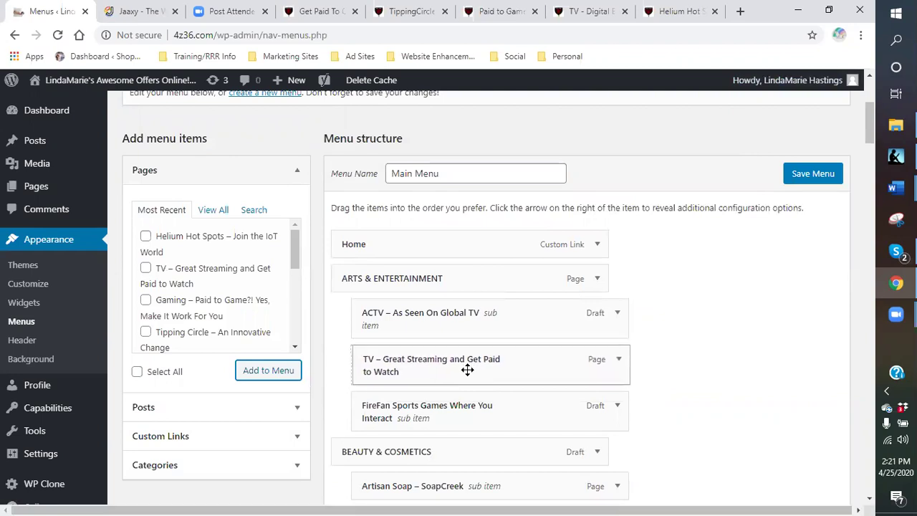
Step: Nest the new Gaming – Paid to Game?! entry as the first sub-item under GAMES and save the Main Menu
{"action": "scroll", "coordinate": [736, 317], "scroll_direction": "down", "scroll_amount": 15}
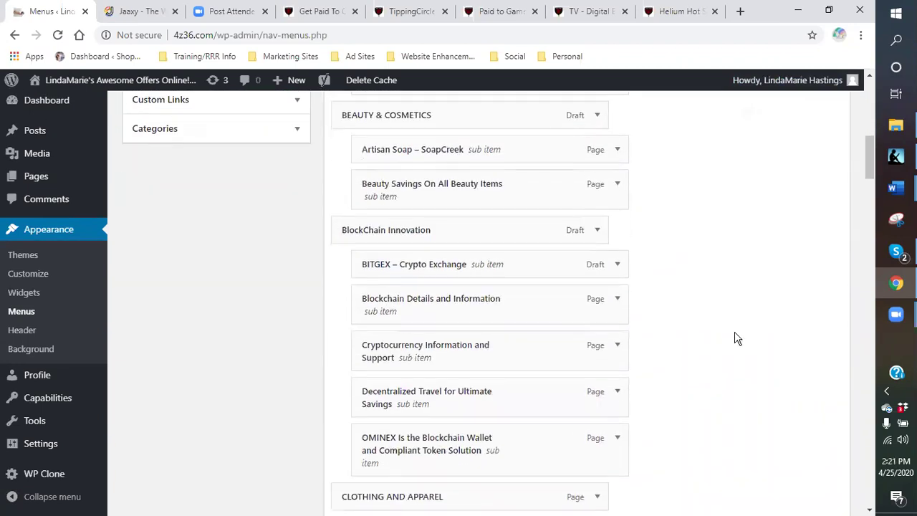
{"action": "scroll", "coordinate": [735, 340], "scroll_direction": "down", "scroll_amount": 15}
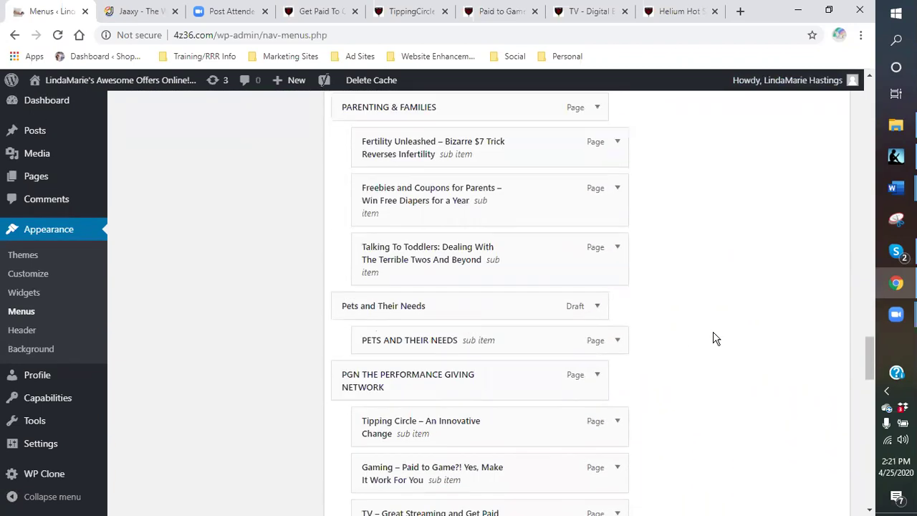
{"action": "scroll", "coordinate": [702, 328], "scroll_direction": "down", "scroll_amount": 6}
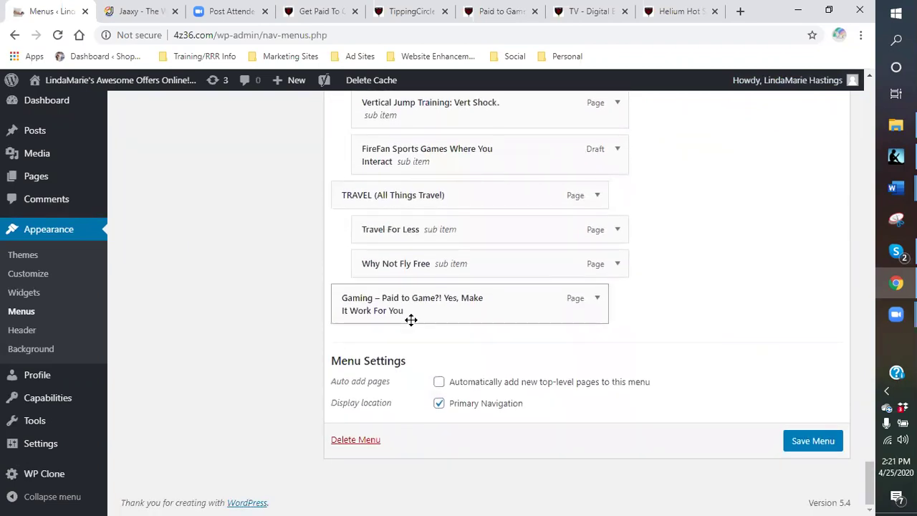
{"action": "left_click_drag", "start_coordinate": [443, 307], "coordinate": [457, 190]}
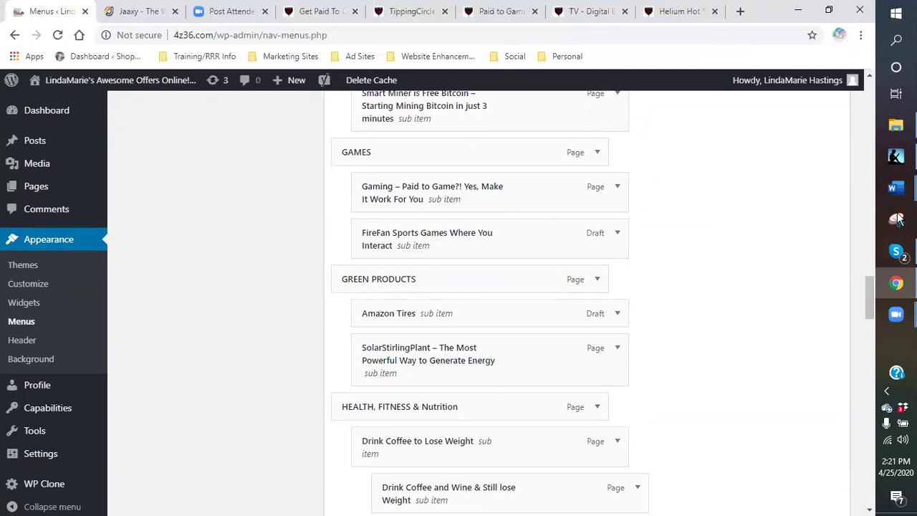
{"action": "scroll", "coordinate": [829, 295], "scroll_direction": "up", "scroll_amount": 20}
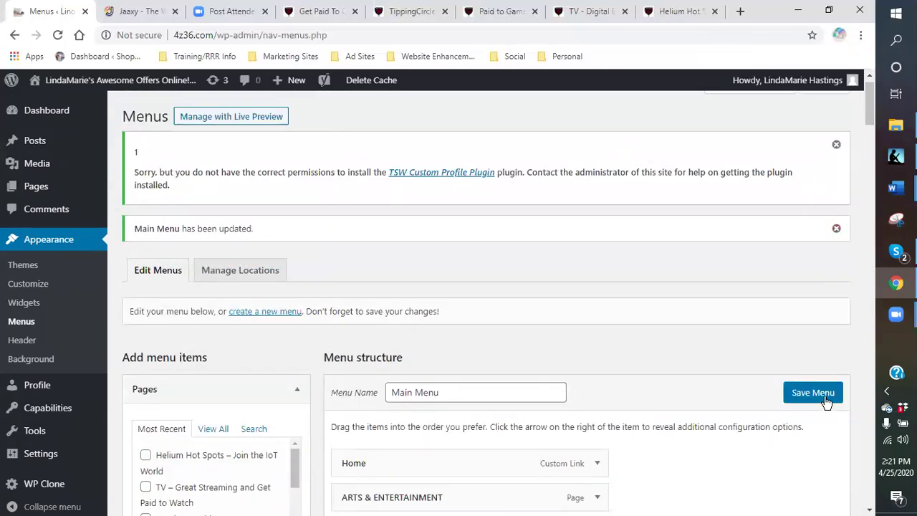
{"action": "left_click", "coordinate": [828, 399]}
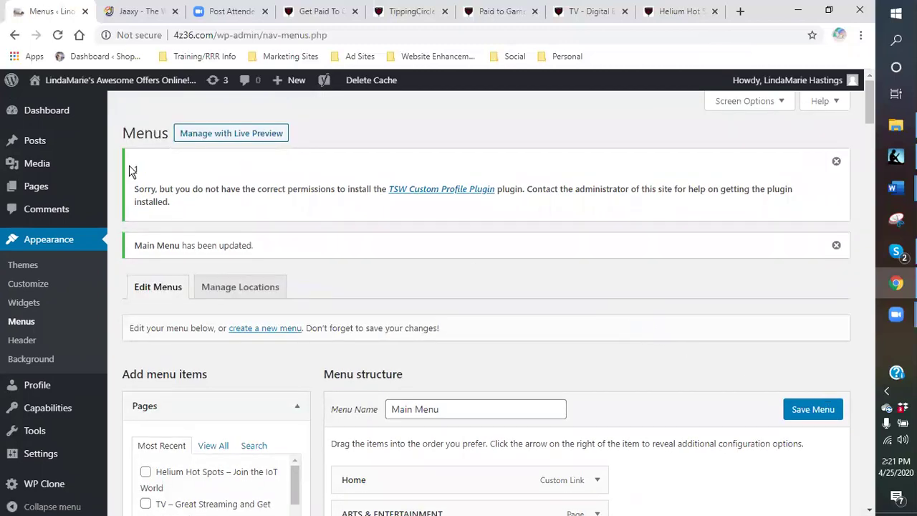
Step: Visit the live site and check the sub-items of its side navigation, including those under PGN THE PERFORMANCE GIVING NETWORK
{"action": "mouse_move", "coordinate": [71, 81]}
{"action": "left_click", "coordinate": [49, 104]}
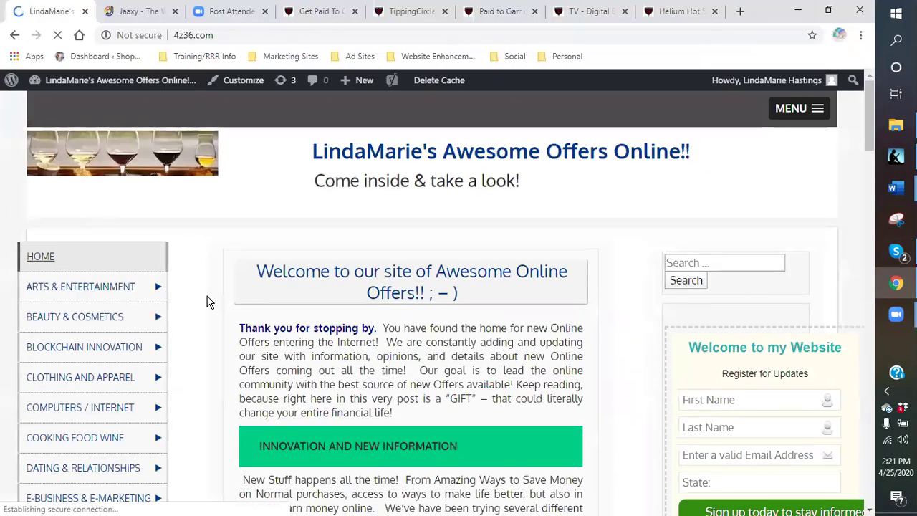
{"action": "scroll", "coordinate": [89, 271], "scroll_direction": "down", "scroll_amount": 5}
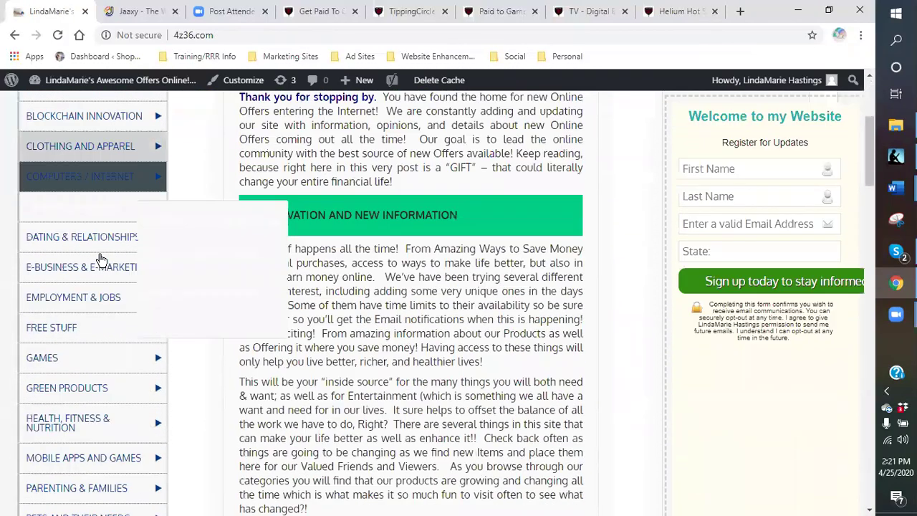
{"action": "scroll", "coordinate": [89, 270], "scroll_direction": "down", "scroll_amount": 4}
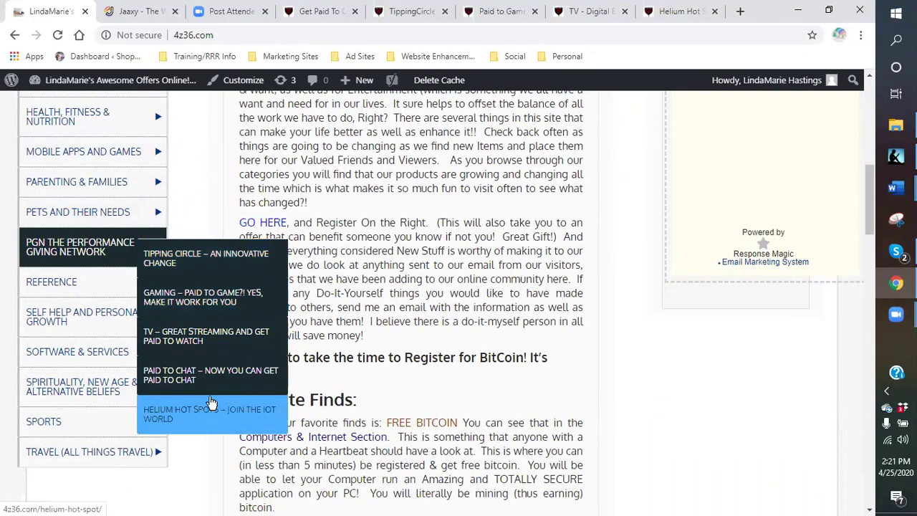
{"action": "scroll", "coordinate": [159, 315], "scroll_direction": "up", "scroll_amount": 7}
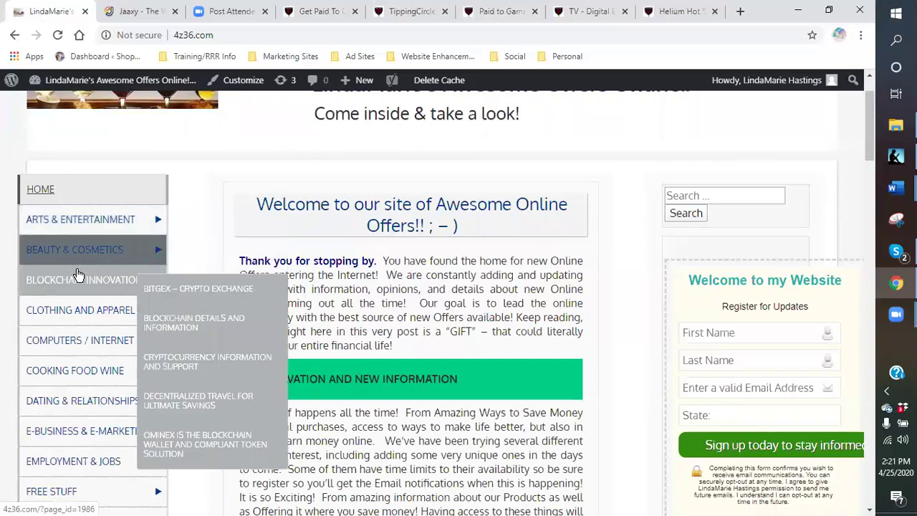
{"action": "scroll", "coordinate": [79, 276], "scroll_direction": "down", "scroll_amount": 3}
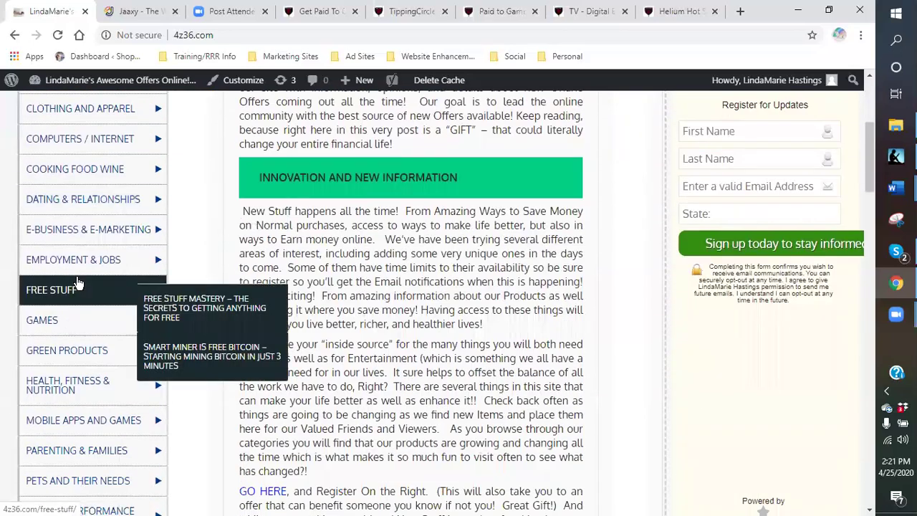
{"action": "scroll", "coordinate": [79, 282], "scroll_direction": "down", "scroll_amount": 1}
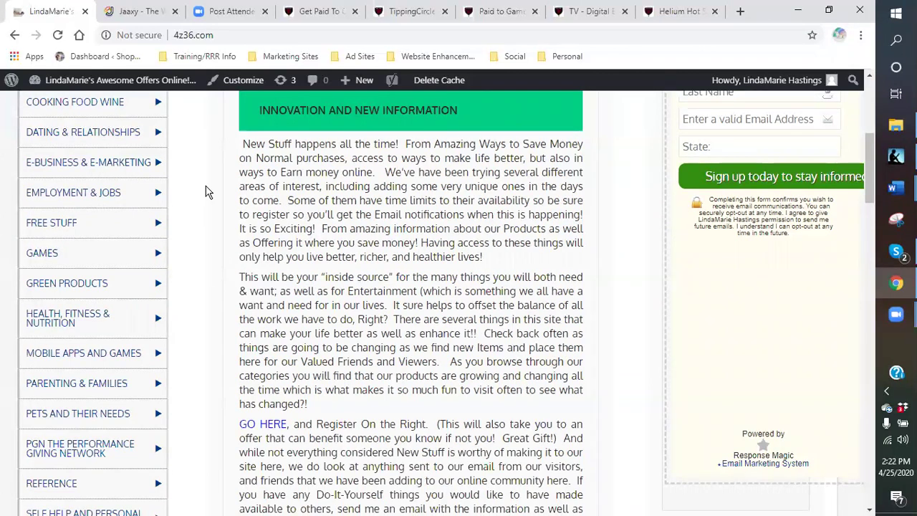
Step: Close the browser tabs for Helium Hot Spots, TV, Paid to Game, TippingCircle and Get Paid To Chat
{"action": "left_click", "coordinate": [714, 10]}
{"action": "left_click", "coordinate": [714, 11]}
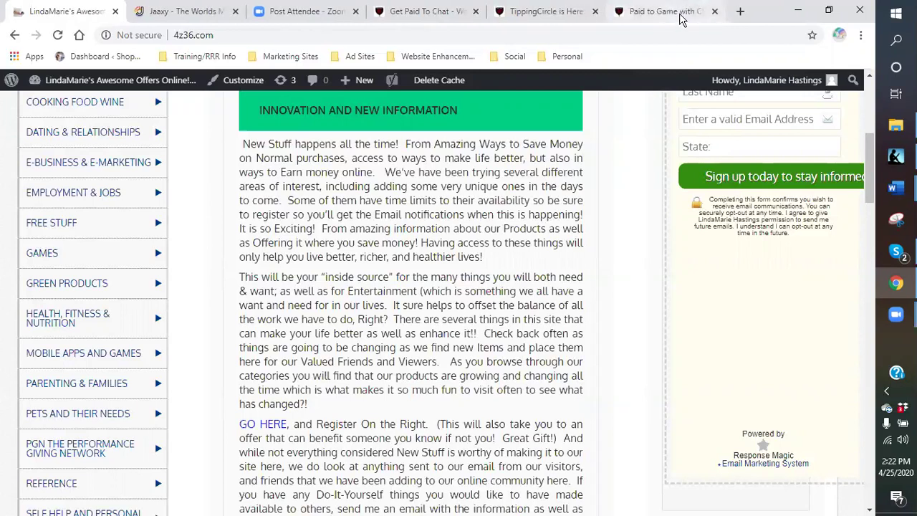
{"action": "left_click", "coordinate": [714, 12]}
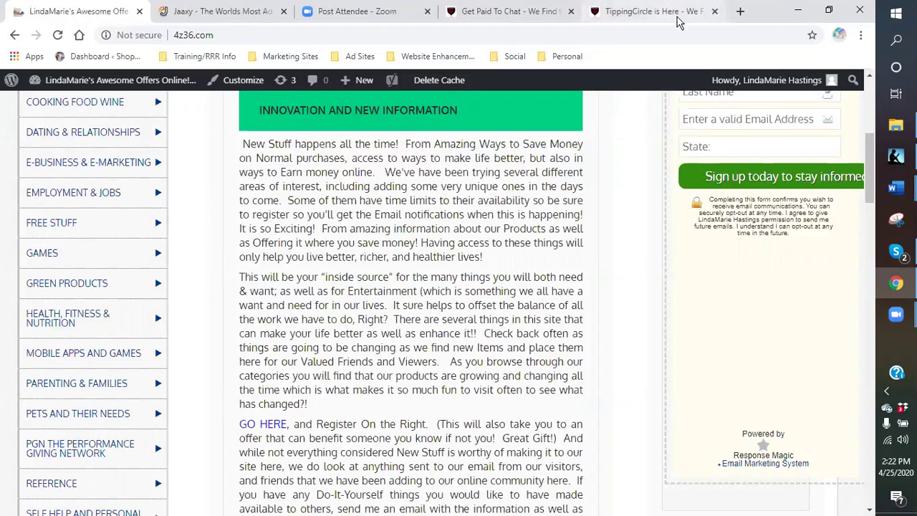
{"action": "left_click", "coordinate": [715, 12]}
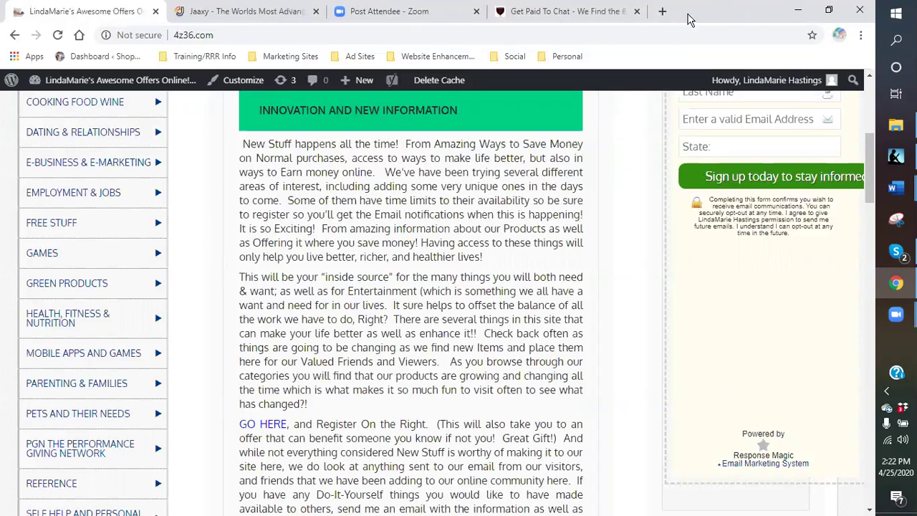
{"action": "left_click", "coordinate": [637, 11]}
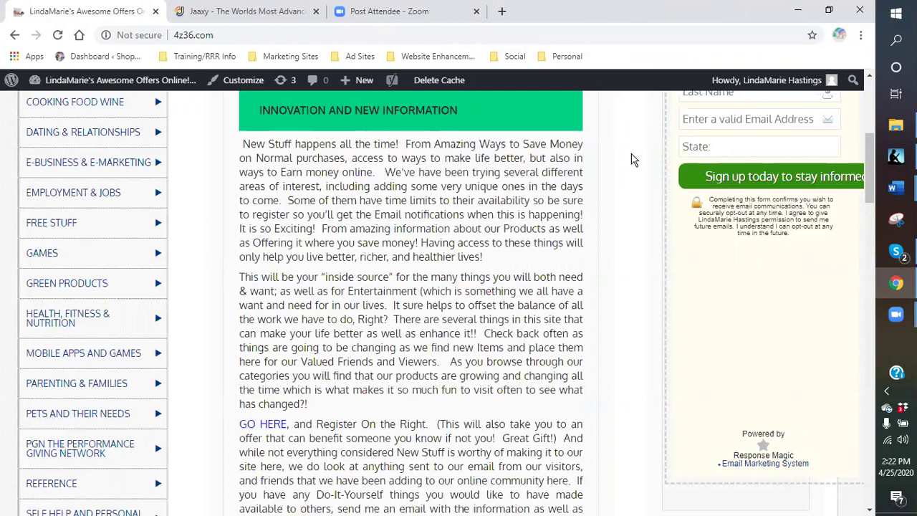
Step: Return to the site's menu editor and add the Helium Hot Spots – Join the IoT World page to the Main Menu again
{"action": "mouse_move", "coordinate": [8, 83]}
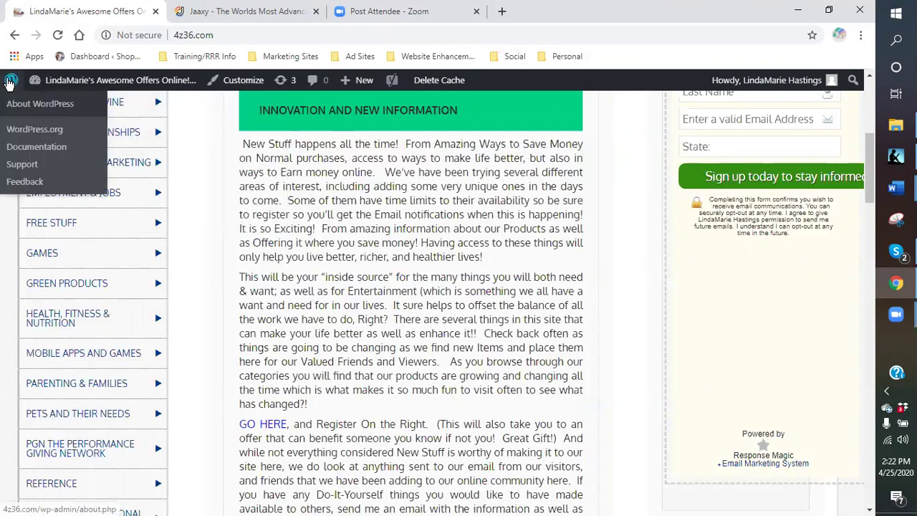
{"action": "mouse_move", "coordinate": [74, 86]}
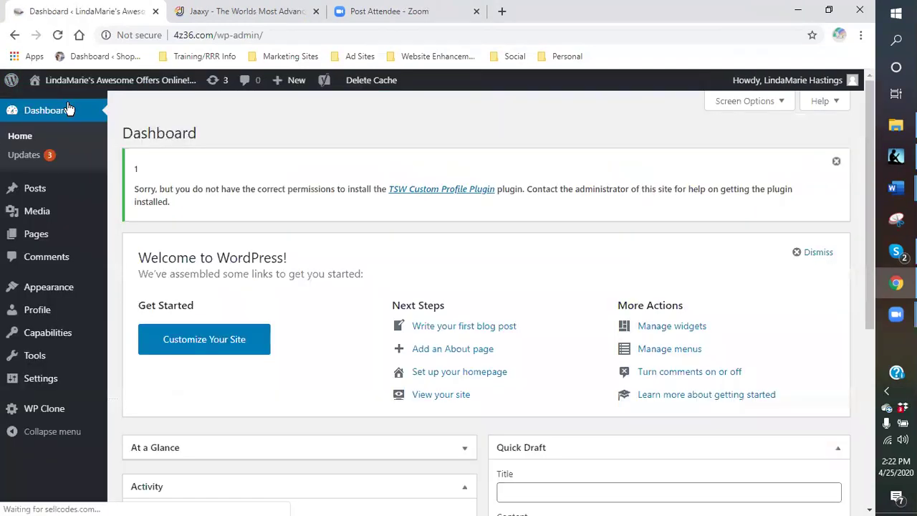
{"action": "mouse_move", "coordinate": [34, 293]}
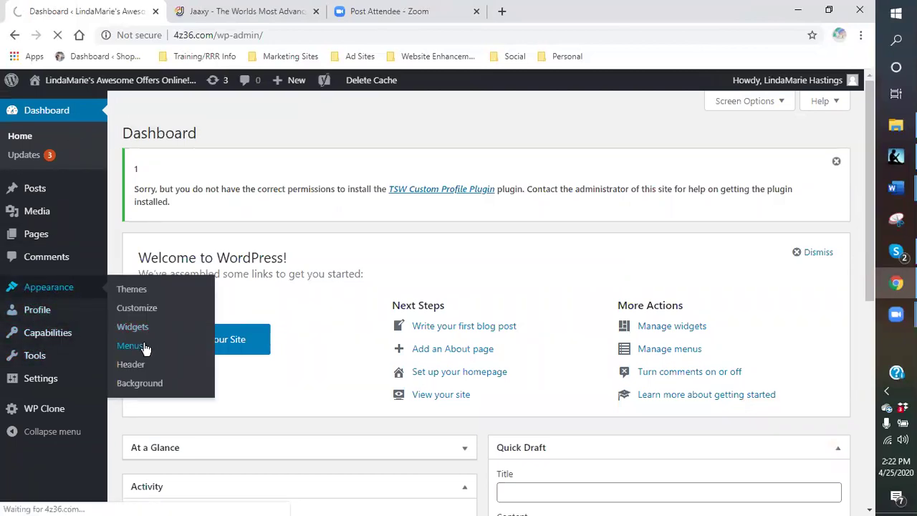
{"action": "scroll", "coordinate": [271, 341], "scroll_direction": "down", "scroll_amount": 2}
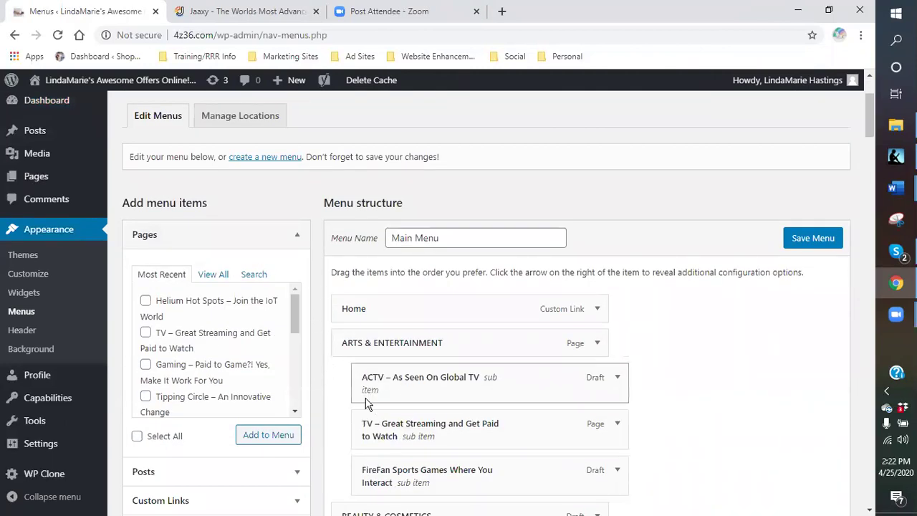
{"action": "scroll", "coordinate": [362, 405], "scroll_direction": "down", "scroll_amount": 2}
{"action": "scroll", "coordinate": [239, 297], "scroll_direction": "up", "scroll_amount": 2}
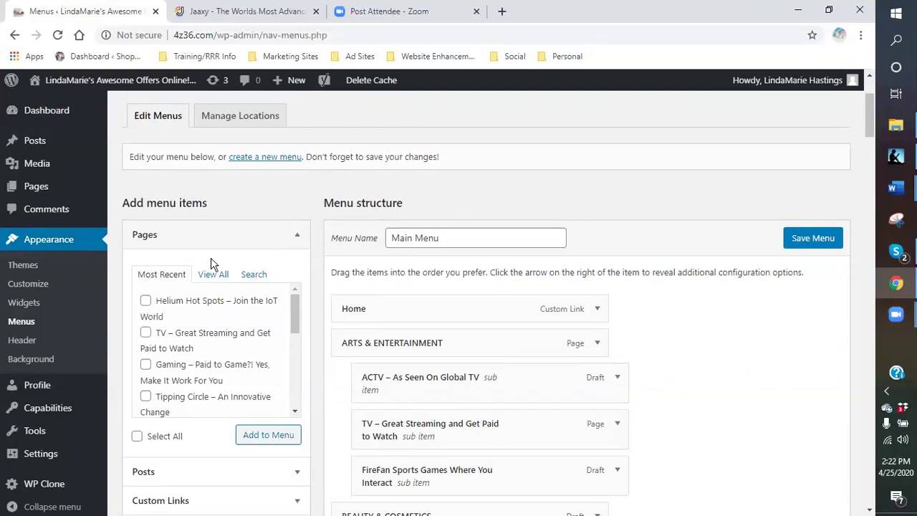
{"action": "left_click", "coordinate": [145, 301]}
{"action": "left_click", "coordinate": [268, 439]}
Step: Nest the new Helium Hot Spots entry under E-BUSINESS & E-MARKETING after Advertise on Global TV and save the Main Menu
{"action": "scroll", "coordinate": [674, 387], "scroll_direction": "down", "scroll_amount": 5}
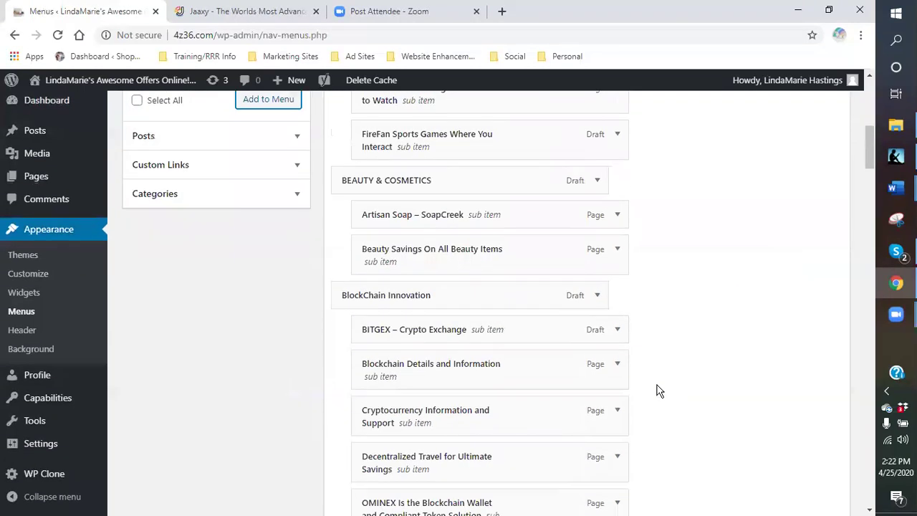
{"action": "scroll", "coordinate": [659, 390], "scroll_direction": "down", "scroll_amount": 20}
{"action": "scroll", "coordinate": [663, 377], "scroll_direction": "down", "scroll_amount": 15}
{"action": "scroll", "coordinate": [648, 375], "scroll_direction": "down", "scroll_amount": 20}
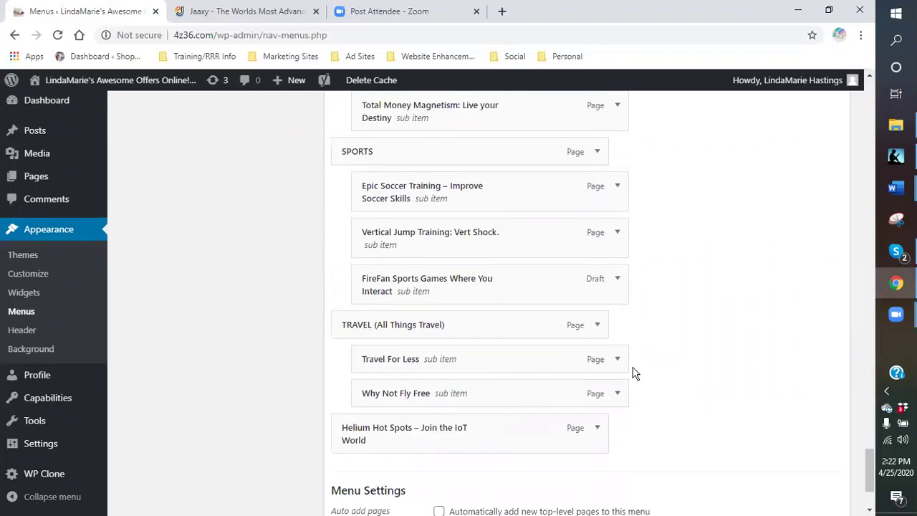
{"action": "scroll", "coordinate": [635, 373], "scroll_direction": "down", "scroll_amount": 3}
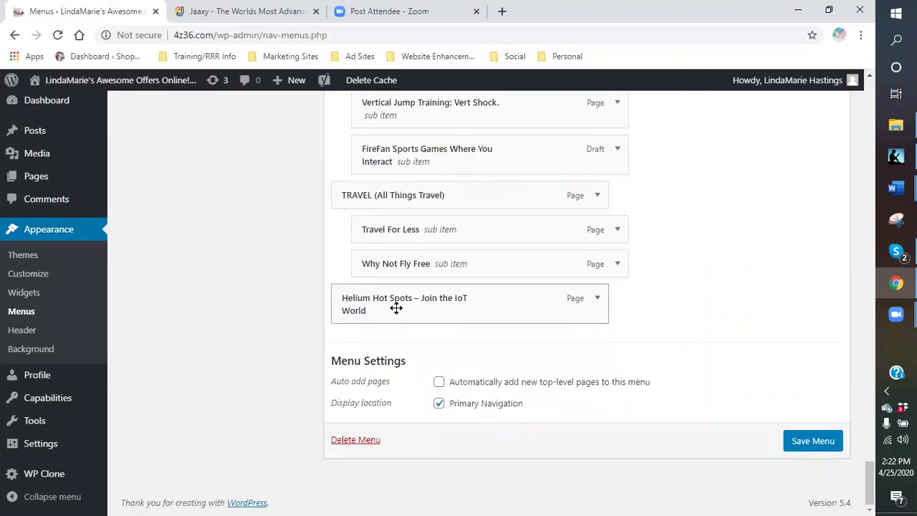
{"action": "left_click_drag", "start_coordinate": [435, 303], "coordinate": [456, 252]}
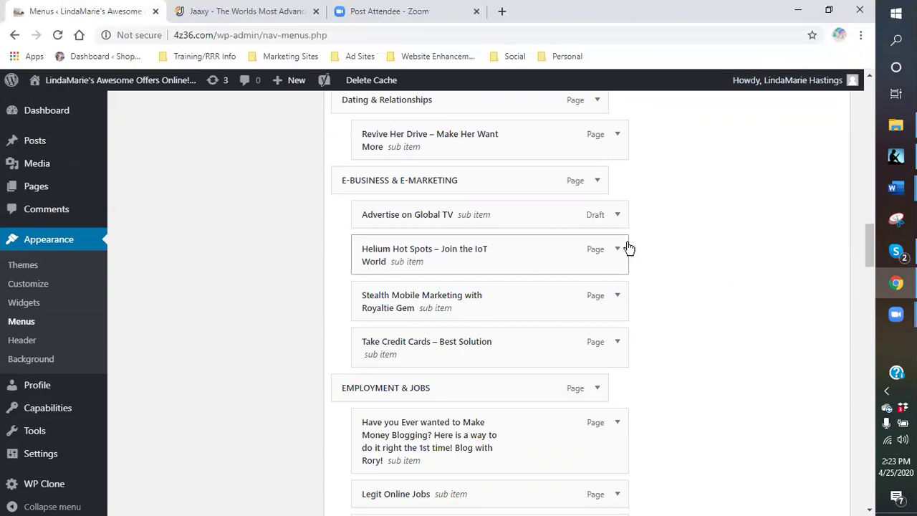
{"action": "scroll", "coordinate": [764, 203], "scroll_direction": "up", "scroll_amount": 10}
{"action": "scroll", "coordinate": [781, 172], "scroll_direction": "up", "scroll_amount": 5}
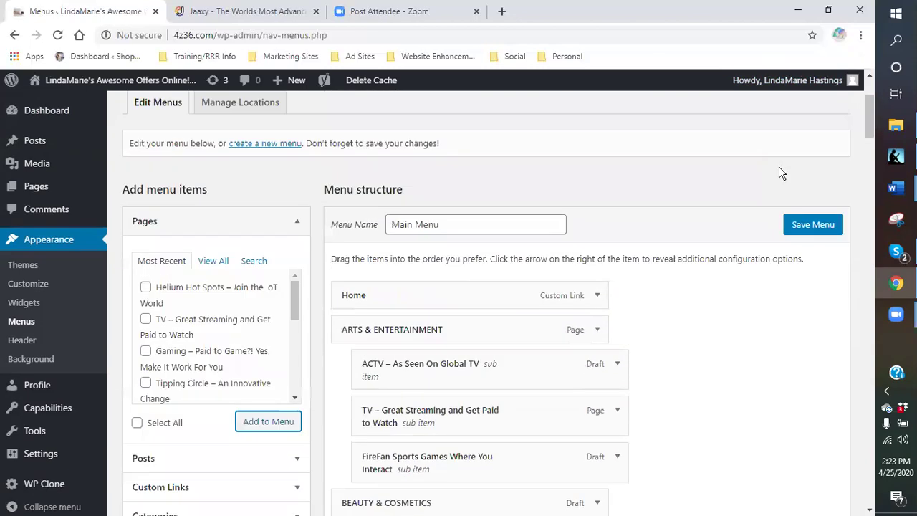
{"action": "left_click", "coordinate": [832, 228]}
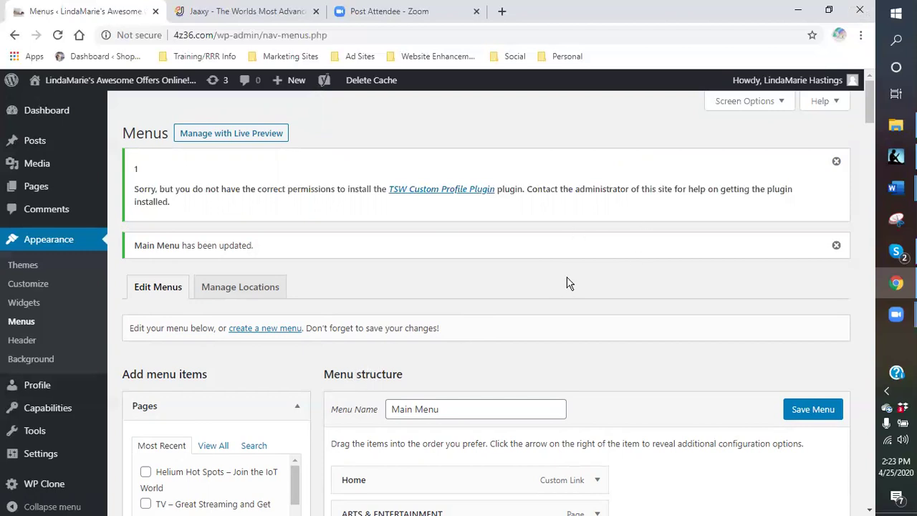
{"action": "left_click", "coordinate": [814, 409]}
Step: Open the TippingCircle account portal bookmarked under Marketing Sites in a new tab and look over its Invite Your Friends page
{"action": "mouse_move", "coordinate": [899, 256]}
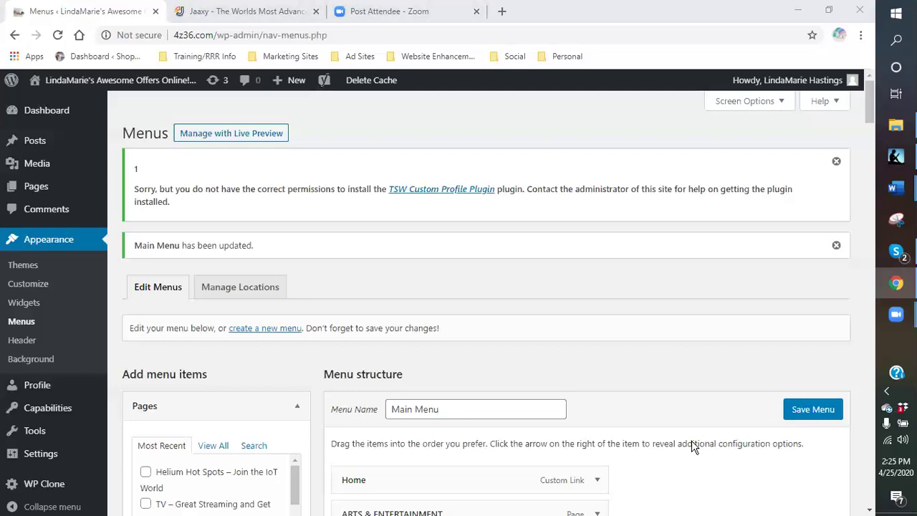
{"action": "left_click", "coordinate": [502, 12]}
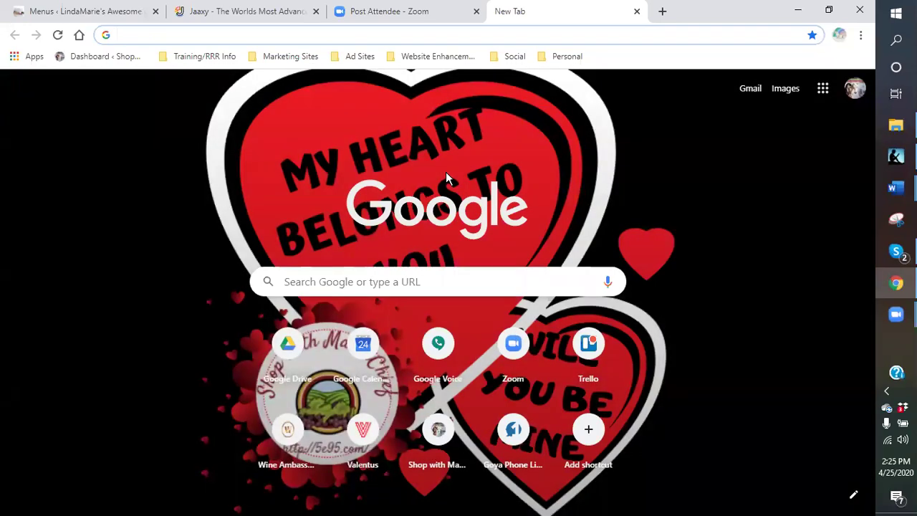
{"action": "left_click", "coordinate": [283, 59]}
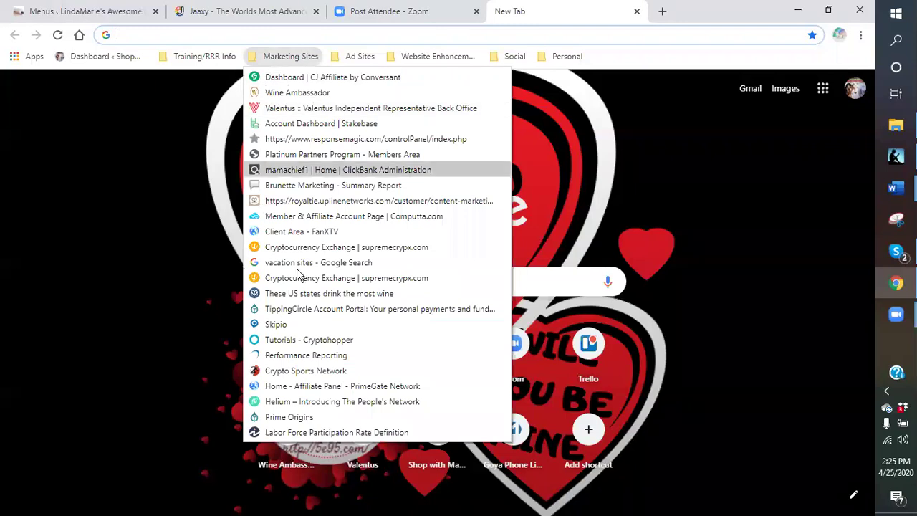
{"action": "left_click", "coordinate": [293, 312]}
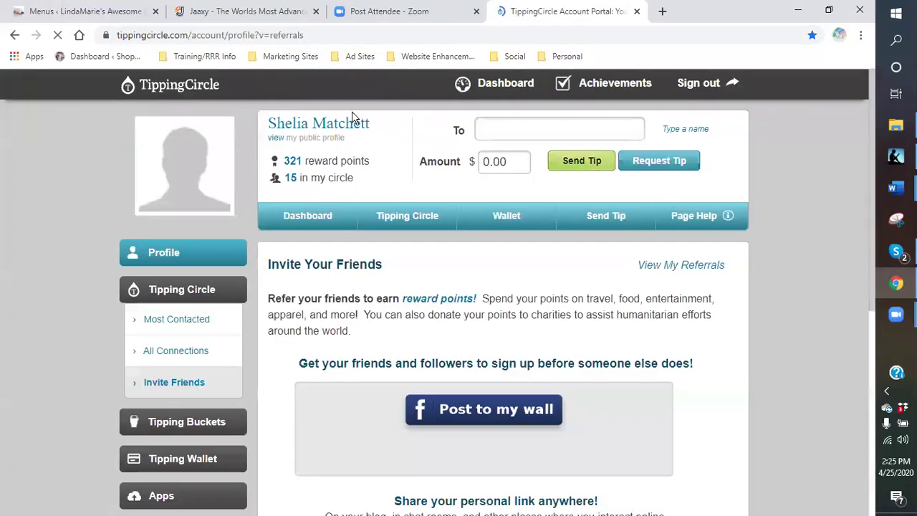
{"action": "scroll", "coordinate": [301, 305], "scroll_direction": "down", "scroll_amount": 2}
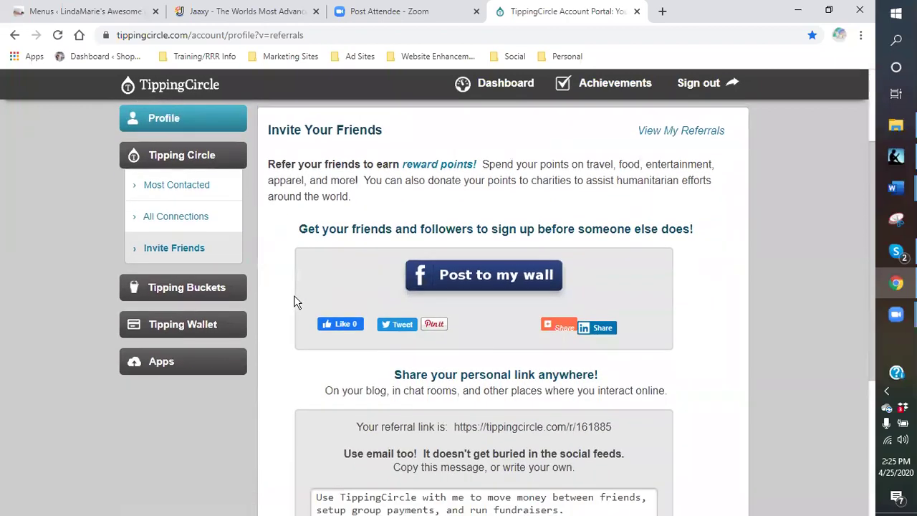
{"action": "scroll", "coordinate": [298, 280], "scroll_direction": "up", "scroll_amount": 2}
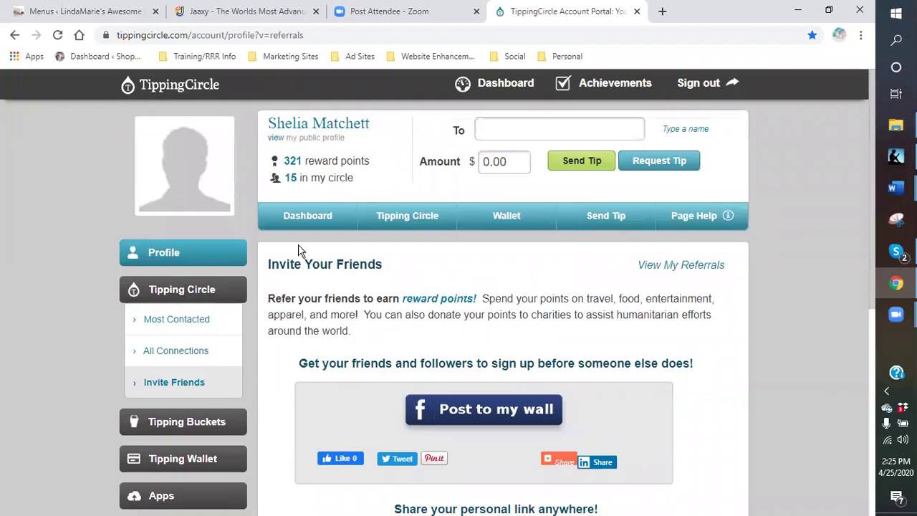
{"action": "left_click", "coordinate": [198, 294]}
{"action": "left_click", "coordinate": [184, 290]}
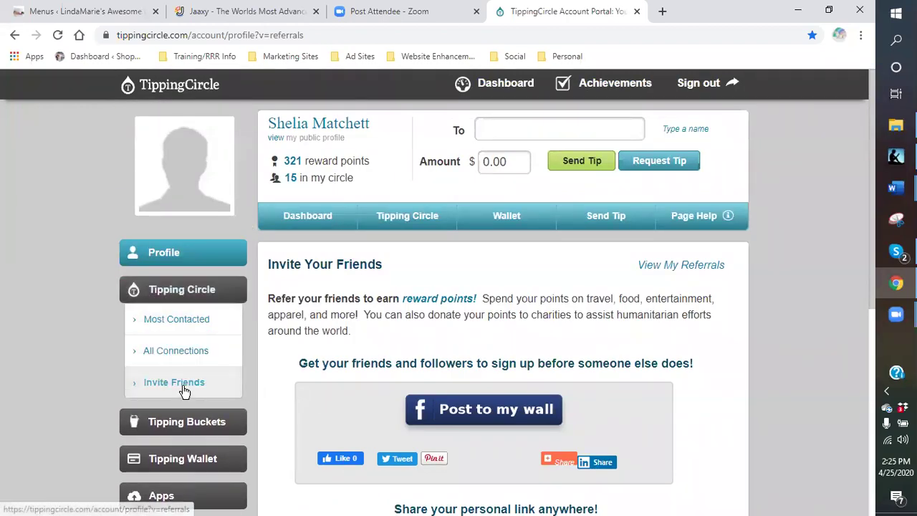
Step: Reload TippingCircle's Invite Friends page and look over the personal referral link and the suggested invitation message
{"action": "left_click", "coordinate": [205, 387]}
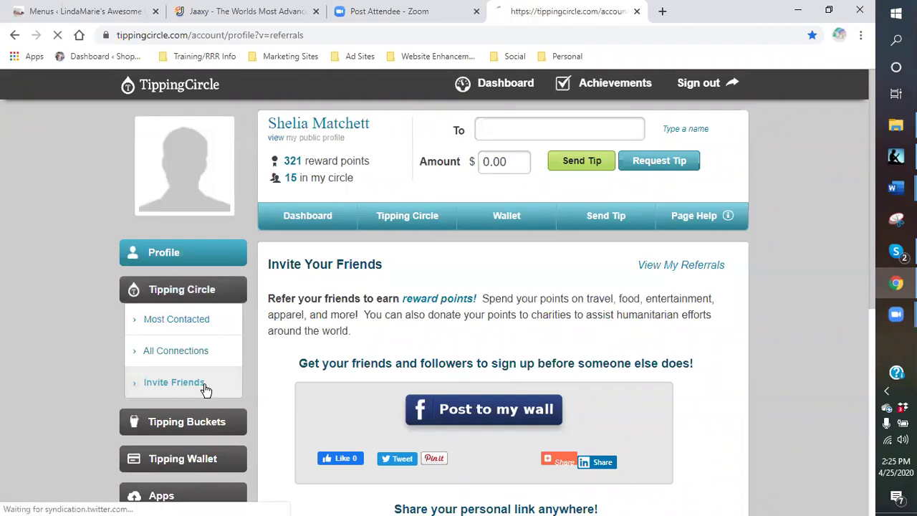
{"action": "scroll", "coordinate": [384, 339], "scroll_direction": "down", "scroll_amount": 3}
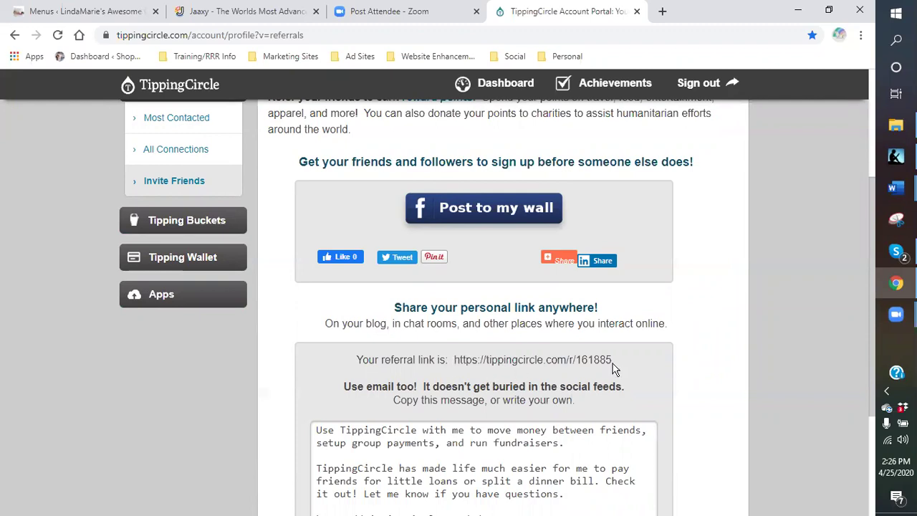
{"action": "scroll", "coordinate": [613, 364], "scroll_direction": "up", "scroll_amount": 2}
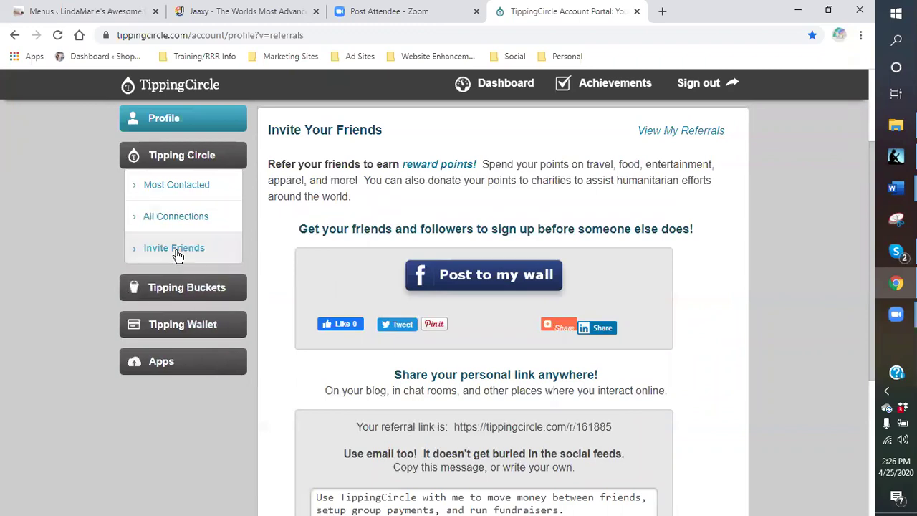
Step: Open TippingCircle's Integrated Apps page and look through its app list and the personal affiliate link section
{"action": "left_click", "coordinate": [180, 162]}
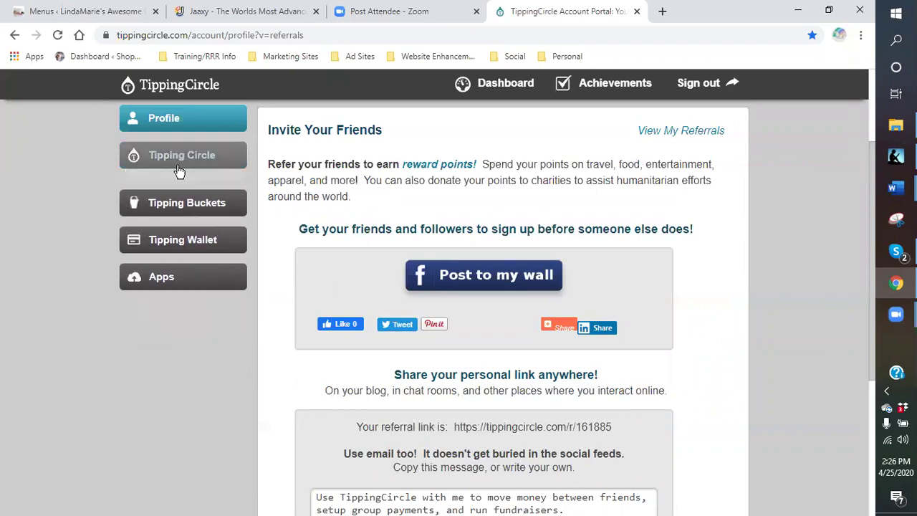
{"action": "left_click", "coordinate": [170, 275]}
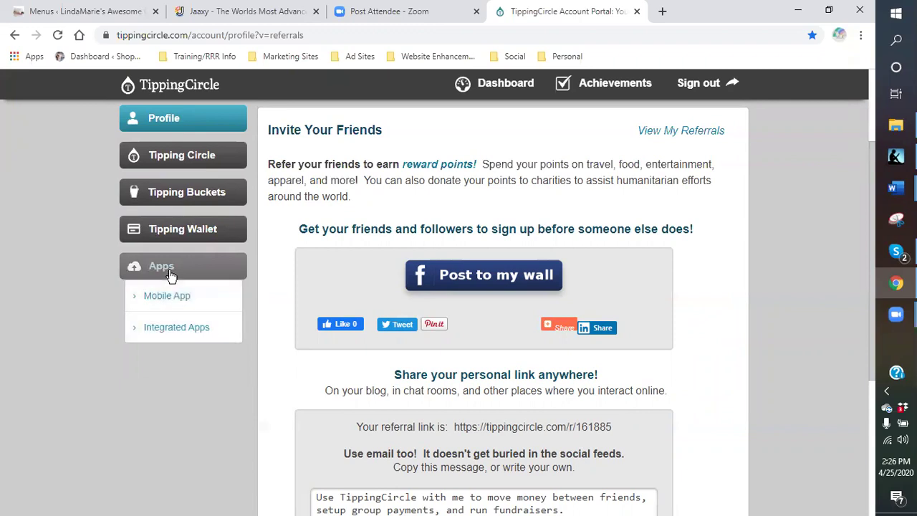
{"action": "left_click", "coordinate": [176, 333]}
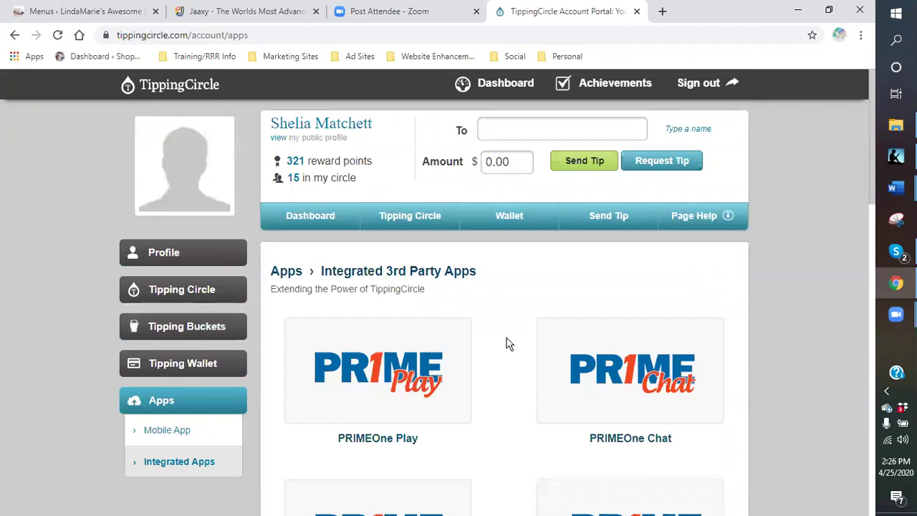
{"action": "scroll", "coordinate": [507, 349], "scroll_direction": "down", "scroll_amount": 6}
{"action": "scroll", "coordinate": [502, 349], "scroll_direction": "down", "scroll_amount": 8}
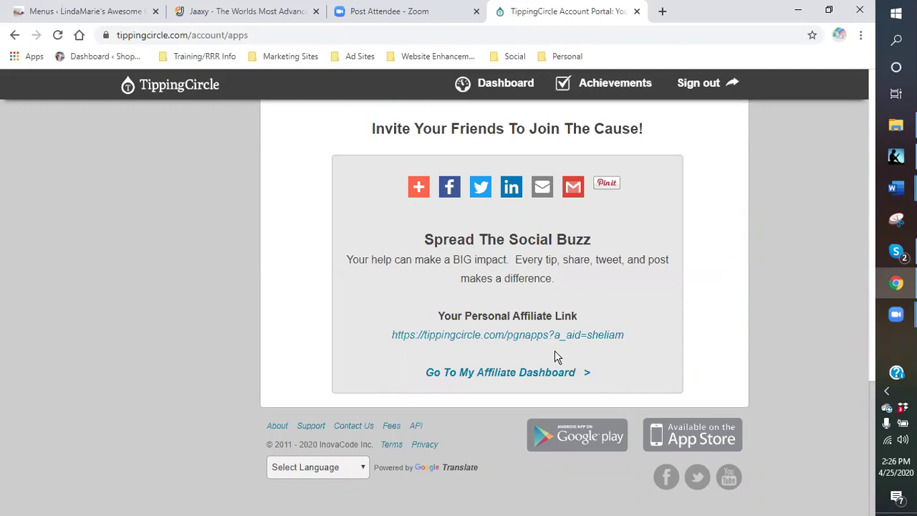
{"action": "scroll", "coordinate": [555, 350], "scroll_direction": "up", "scroll_amount": 4}
{"action": "scroll", "coordinate": [554, 357], "scroll_direction": "up", "scroll_amount": 9}
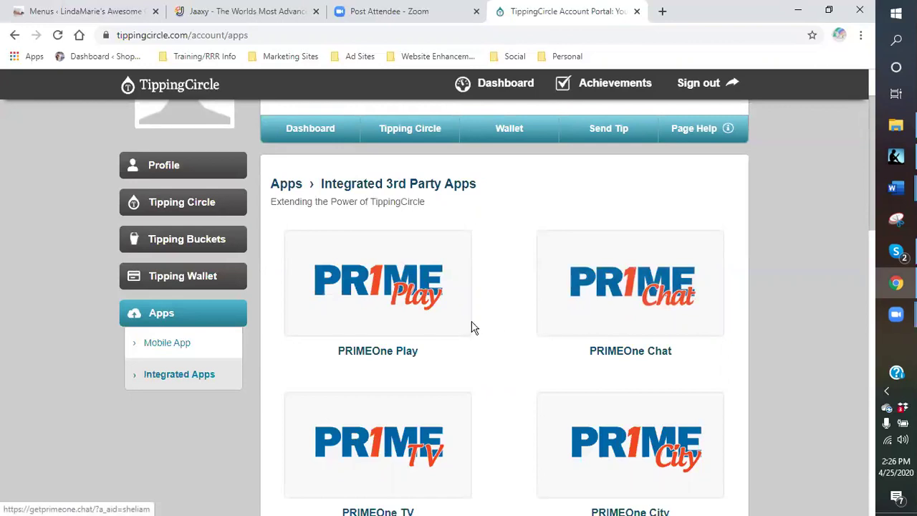
Step: Open the PRIMEOne Play and PRIMEOne Chat sites from the integrated apps list, returning to TippingCircle after viewing each
{"action": "left_click", "coordinate": [400, 280]}
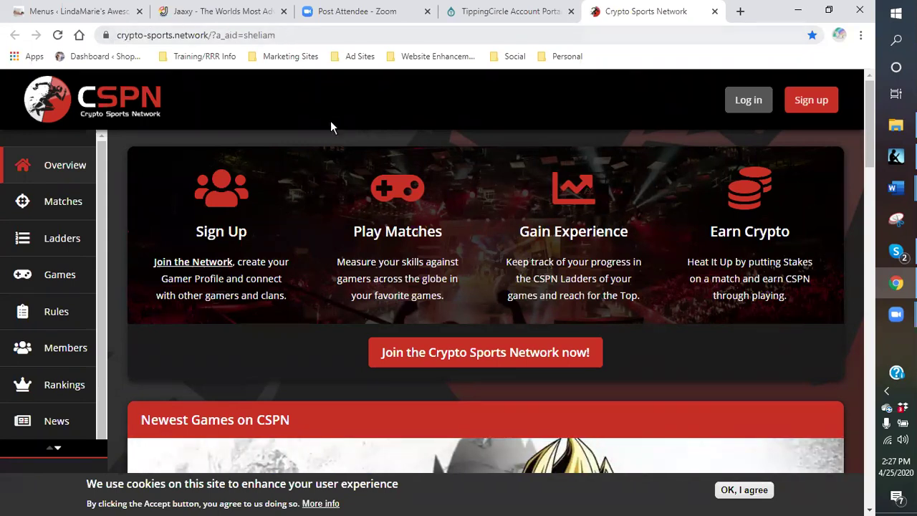
{"action": "left_click", "coordinate": [473, 15]}
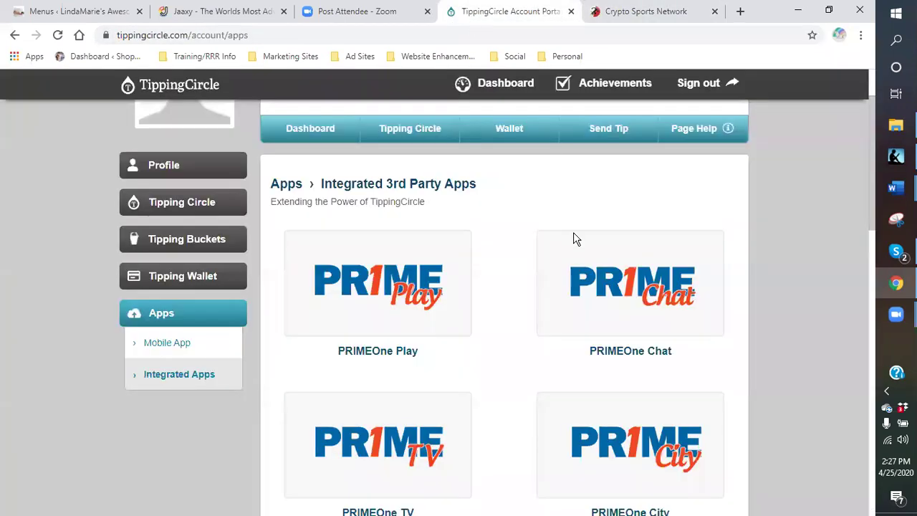
{"action": "left_click", "coordinate": [646, 307]}
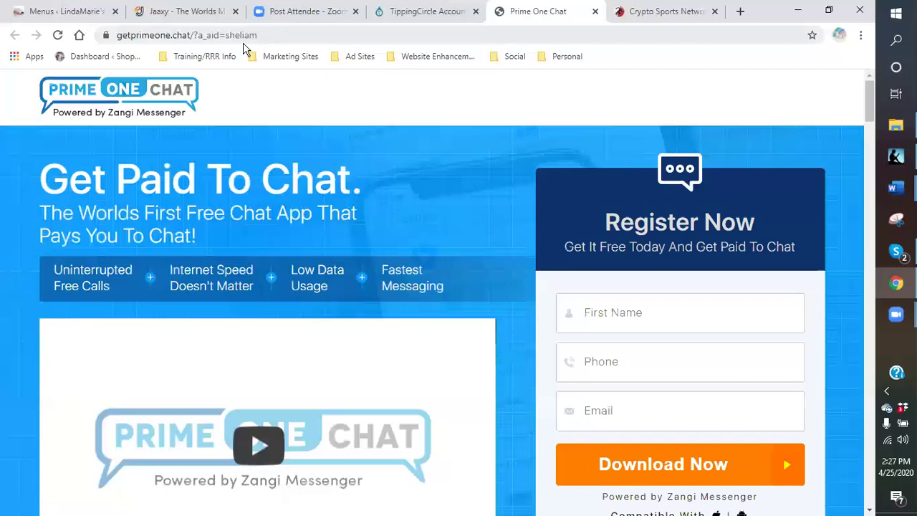
{"action": "left_click", "coordinate": [428, 12]}
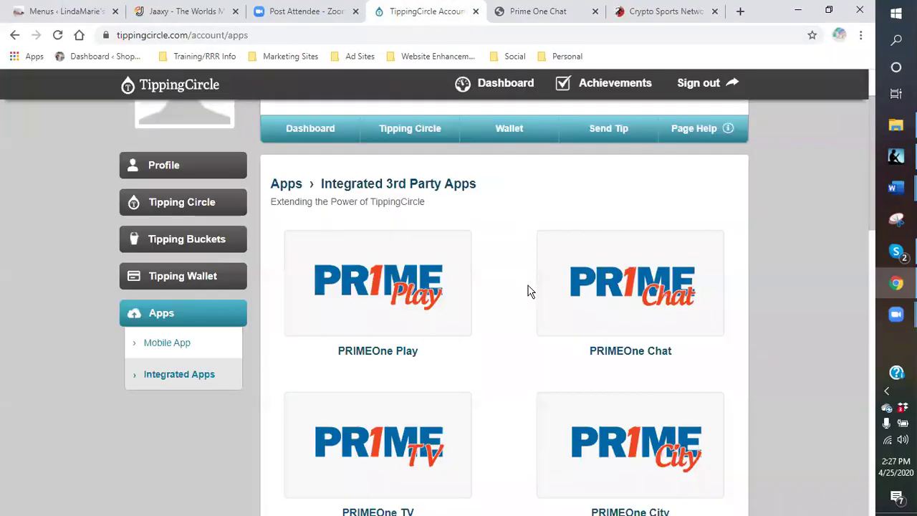
Step: Open the PRIMEOne TV site from the integrated apps list, view its landing page and return to the TippingCircle apps
{"action": "scroll", "coordinate": [528, 291], "scroll_direction": "down", "scroll_amount": 3}
{"action": "left_click", "coordinate": [391, 219]}
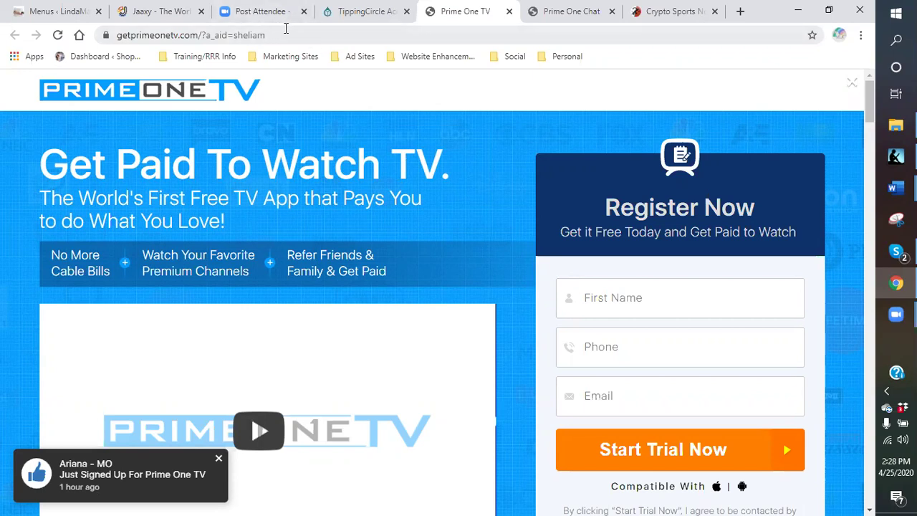
{"action": "left_click", "coordinate": [359, 12]}
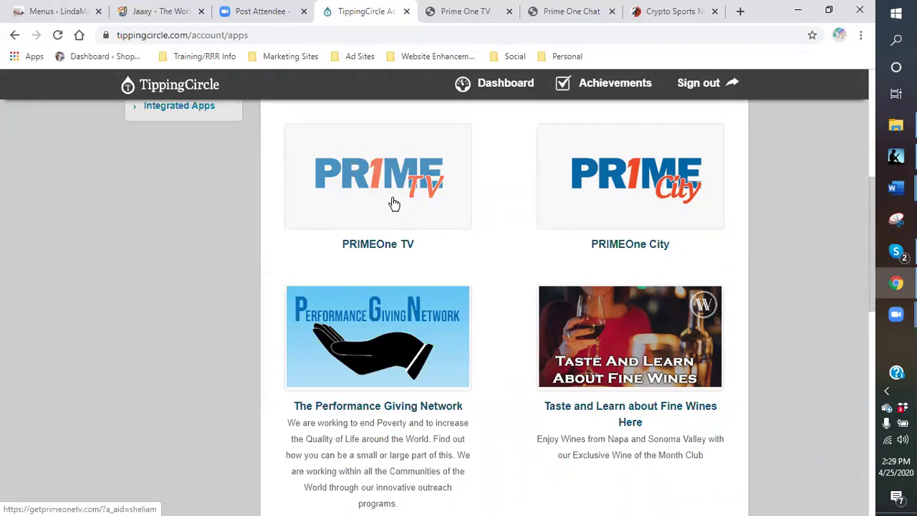
{"action": "scroll", "coordinate": [150, 218], "scroll_direction": "up", "scroll_amount": 4}
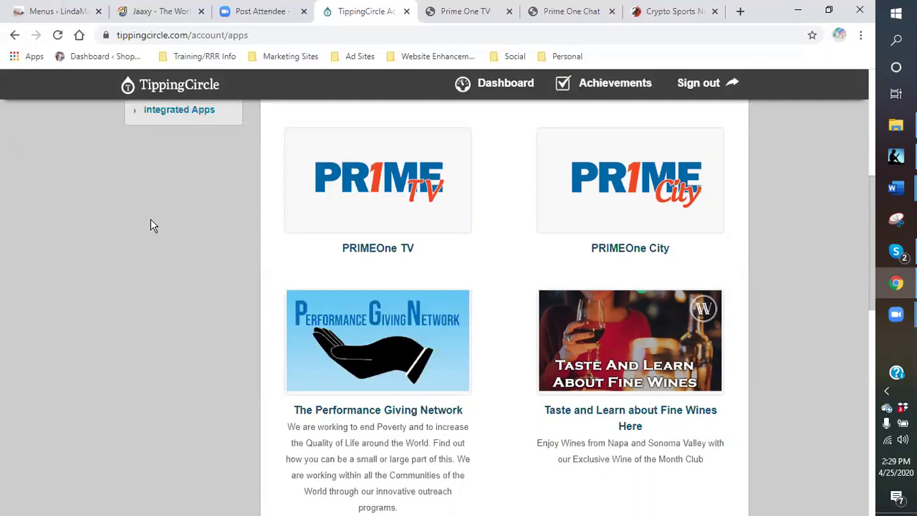
{"action": "scroll", "coordinate": [222, 290], "scroll_direction": "down", "scroll_amount": 1}
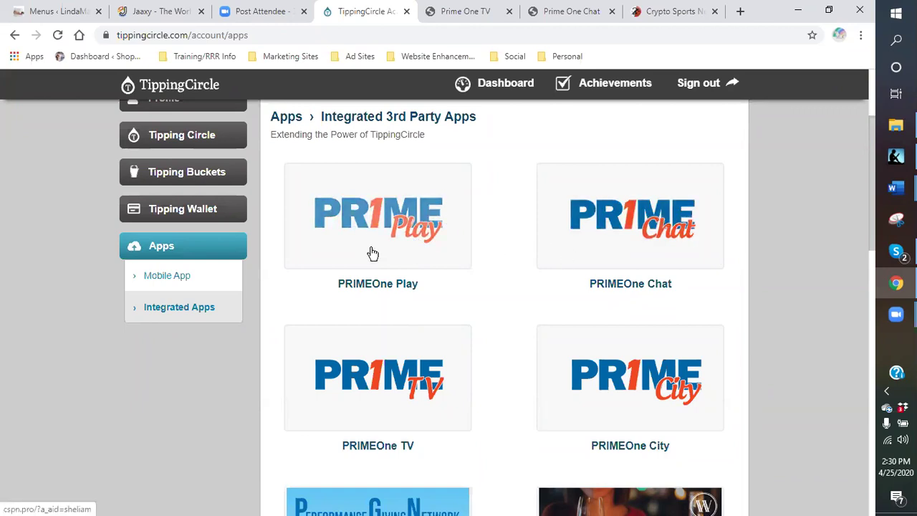
Step: Open the PRIMEOne City site, look over its Helium hotspot landing page and return to the TippingCircle apps
{"action": "left_click", "coordinate": [622, 394]}
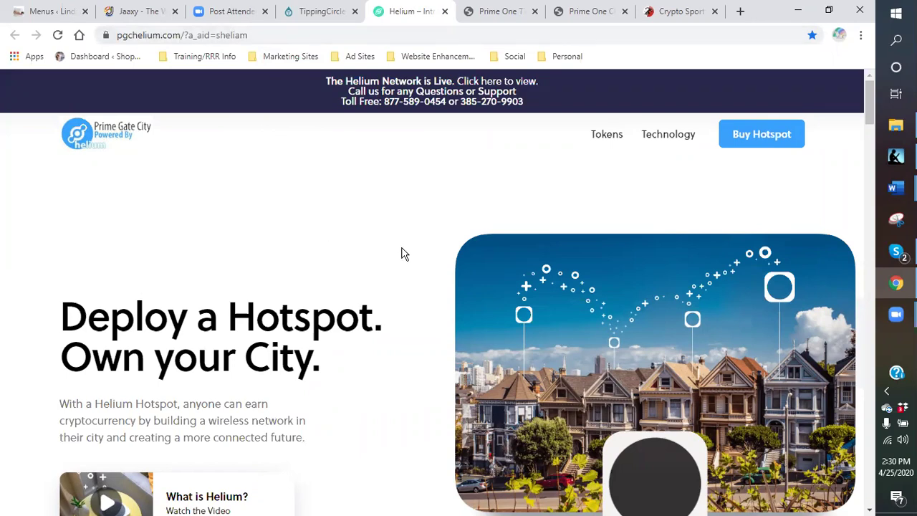
{"action": "scroll", "coordinate": [442, 273], "scroll_direction": "down", "scroll_amount": 3}
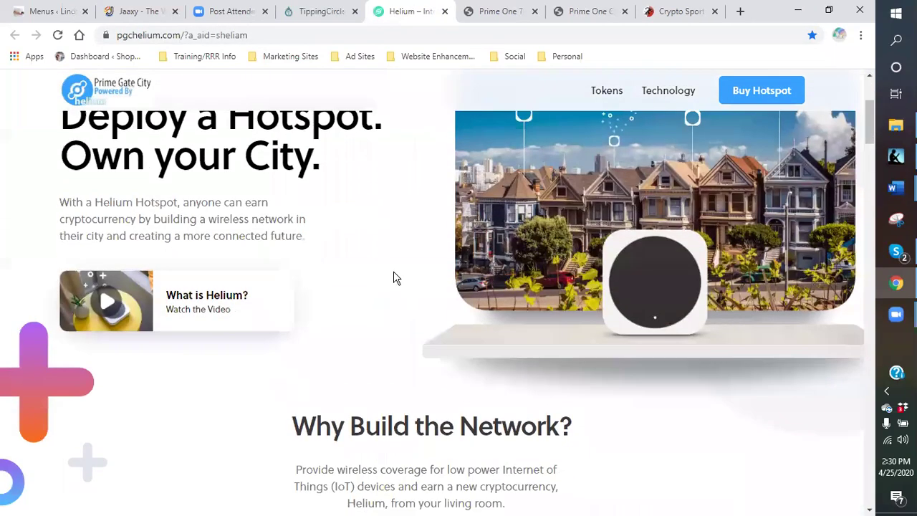
{"action": "scroll", "coordinate": [394, 278], "scroll_direction": "up", "scroll_amount": 2}
{"action": "scroll", "coordinate": [393, 278], "scroll_direction": "down", "scroll_amount": 2}
{"action": "scroll", "coordinate": [394, 280], "scroll_direction": "up", "scroll_amount": 1}
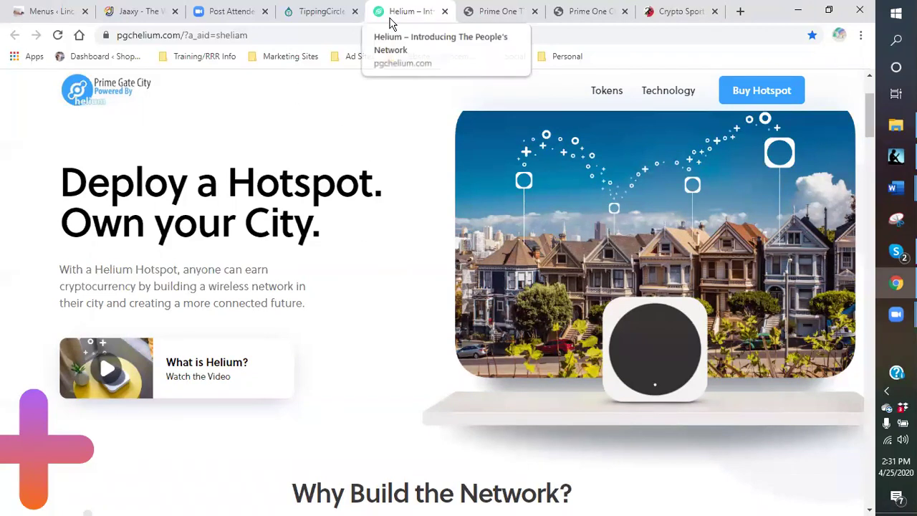
{"action": "left_click", "coordinate": [322, 13]}
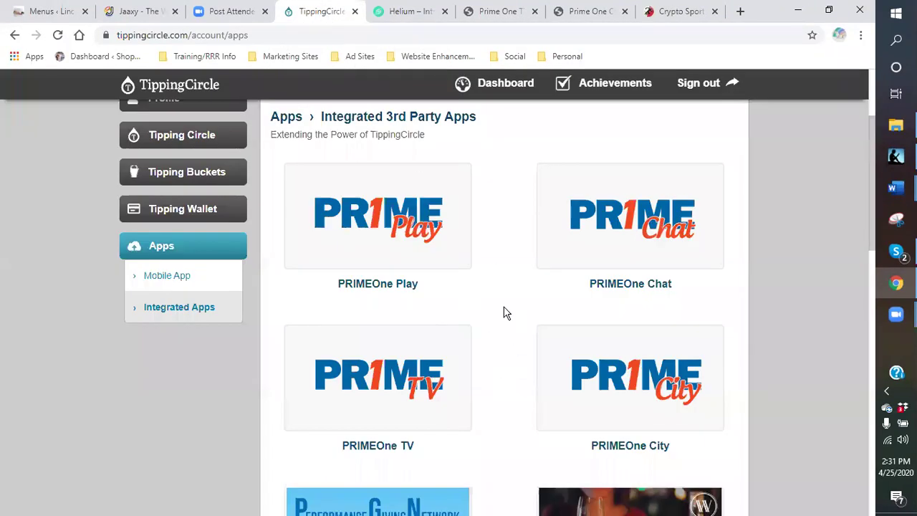
Step: Review the full Integrated 3rd Party Apps page, from the PRIMEOne apps to the invitation and personal affiliate link section
{"action": "scroll", "coordinate": [492, 285], "scroll_direction": "down", "scroll_amount": 12}
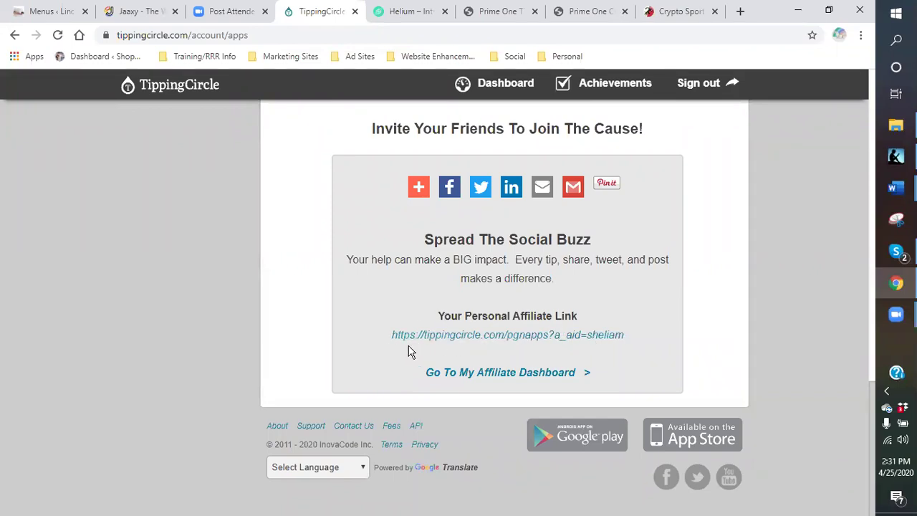
{"action": "scroll", "coordinate": [500, 337], "scroll_direction": "up", "scroll_amount": 15}
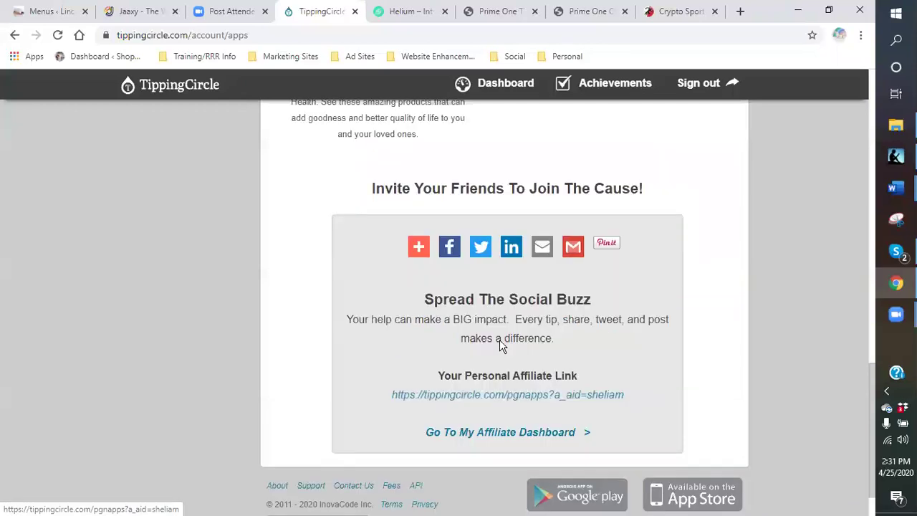
{"action": "scroll", "coordinate": [501, 304], "scroll_direction": "up", "scroll_amount": 1}
{"action": "scroll", "coordinate": [508, 293], "scroll_direction": "down", "scroll_amount": 1}
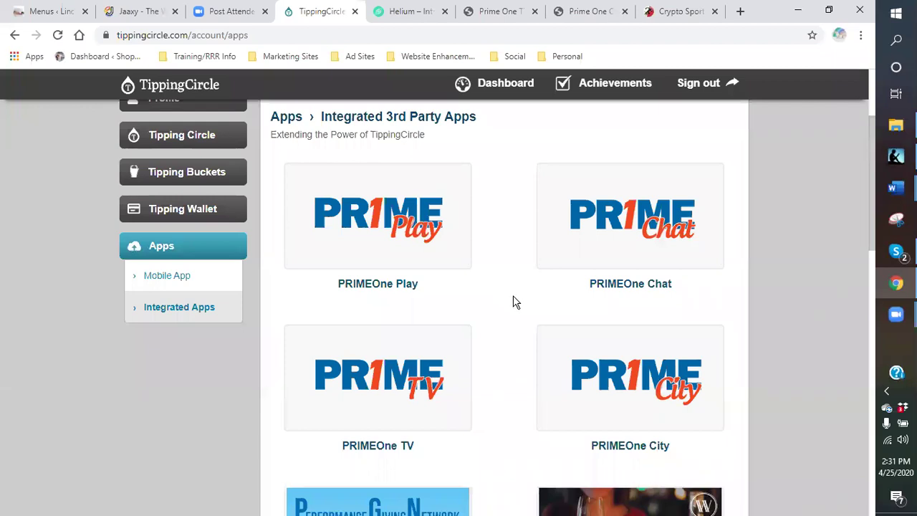
{"action": "scroll", "coordinate": [514, 300], "scroll_direction": "up", "scroll_amount": 2}
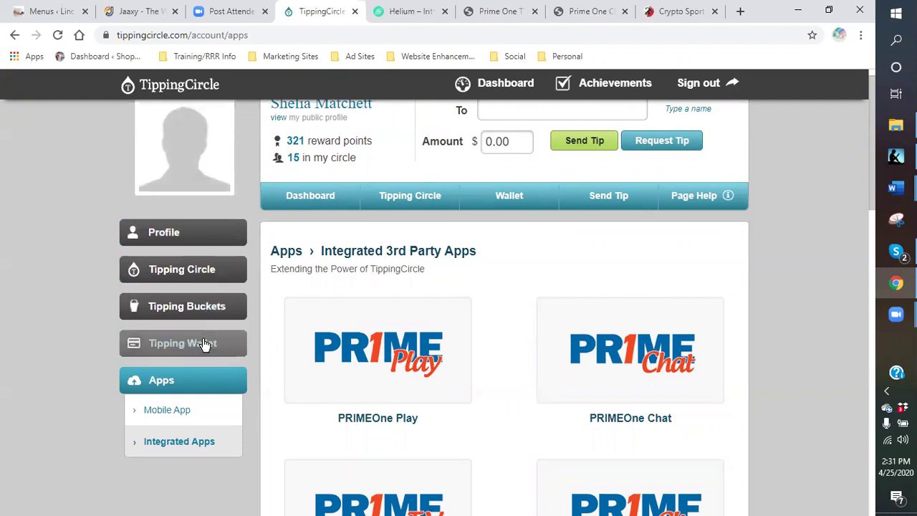
{"action": "scroll", "coordinate": [455, 394], "scroll_direction": "down", "scroll_amount": 4}
{"action": "scroll", "coordinate": [467, 412], "scroll_direction": "down", "scroll_amount": 8}
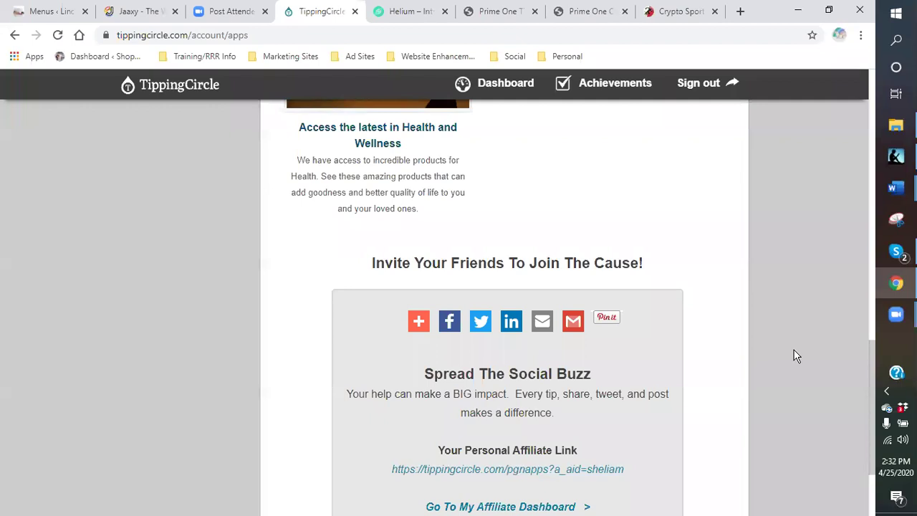
{"action": "scroll", "coordinate": [793, 354], "scroll_direction": "up", "scroll_amount": 9}
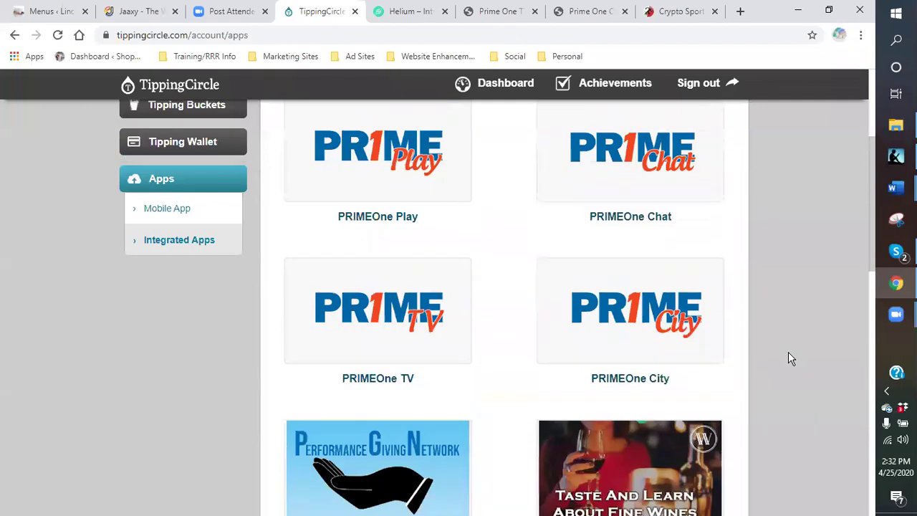
{"action": "scroll", "coordinate": [788, 352], "scroll_direction": "up", "scroll_amount": 3}
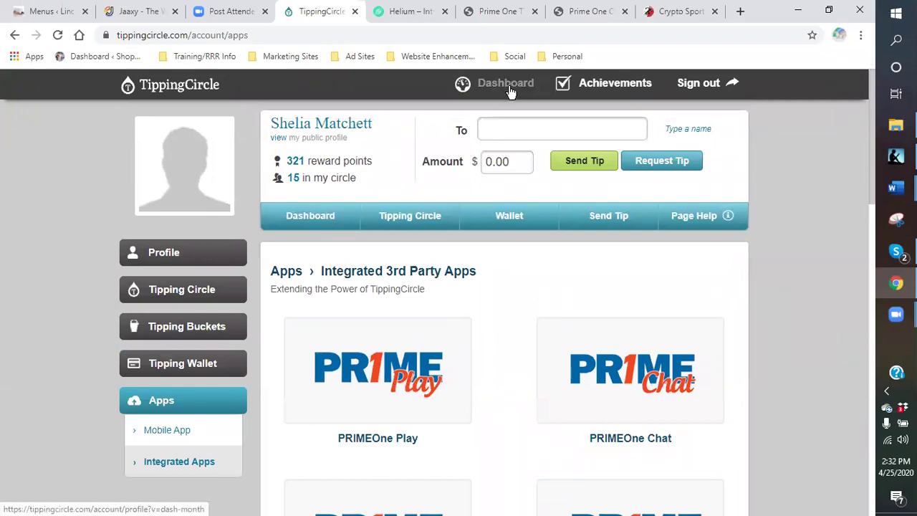
Step: Open the TippingCircle account dashboard and examine its monthly totals and the options listed under Profile
{"action": "left_click", "coordinate": [149, 86]}
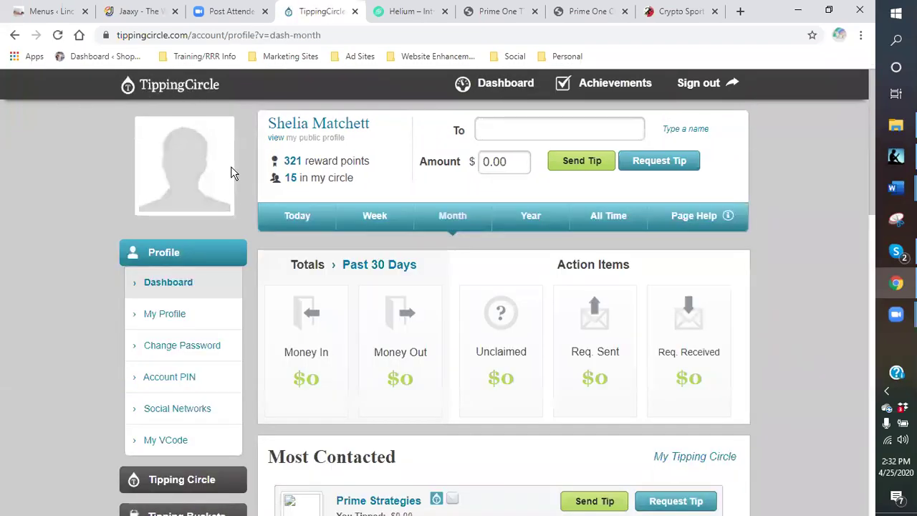
{"action": "left_click", "coordinate": [208, 252]}
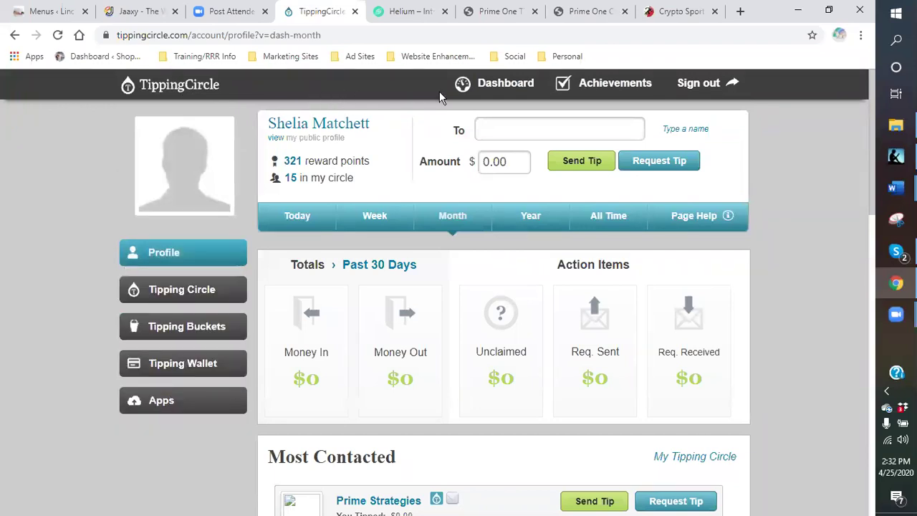
{"action": "left_click", "coordinate": [500, 88]}
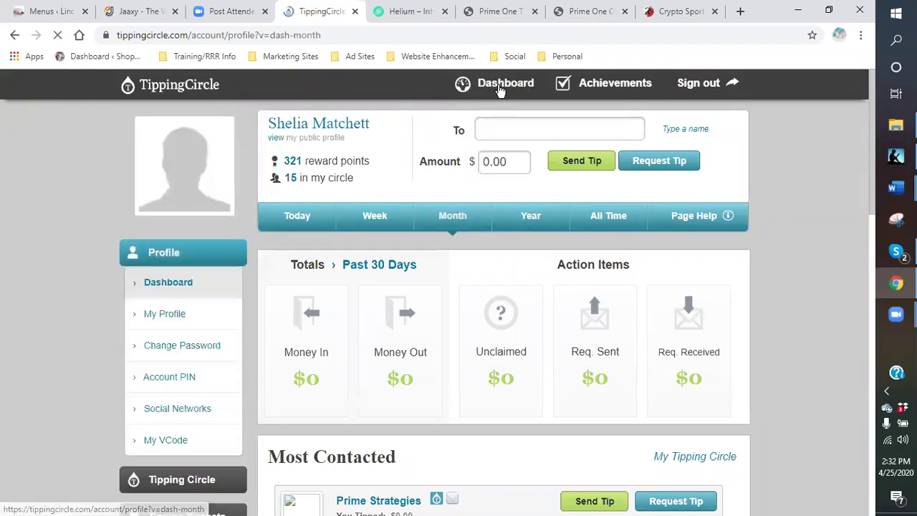
{"action": "left_click", "coordinate": [194, 255]}
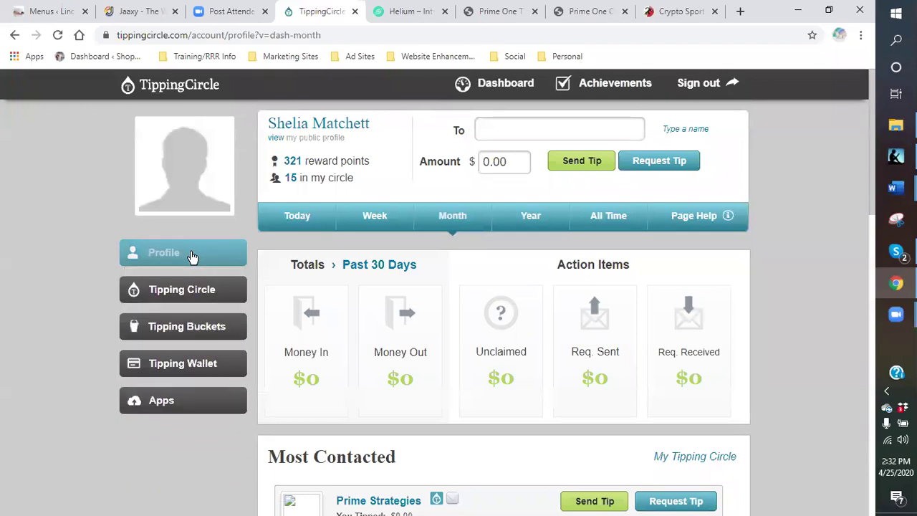
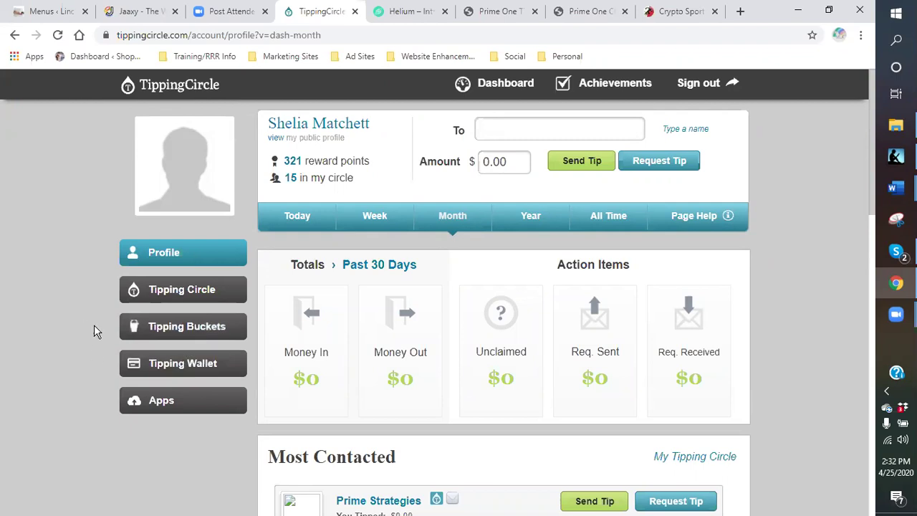
Step: Look over the rest of the dashboard and return to the Integrated Apps page
{"action": "scroll", "coordinate": [64, 341], "scroll_direction": "down", "scroll_amount": 2}
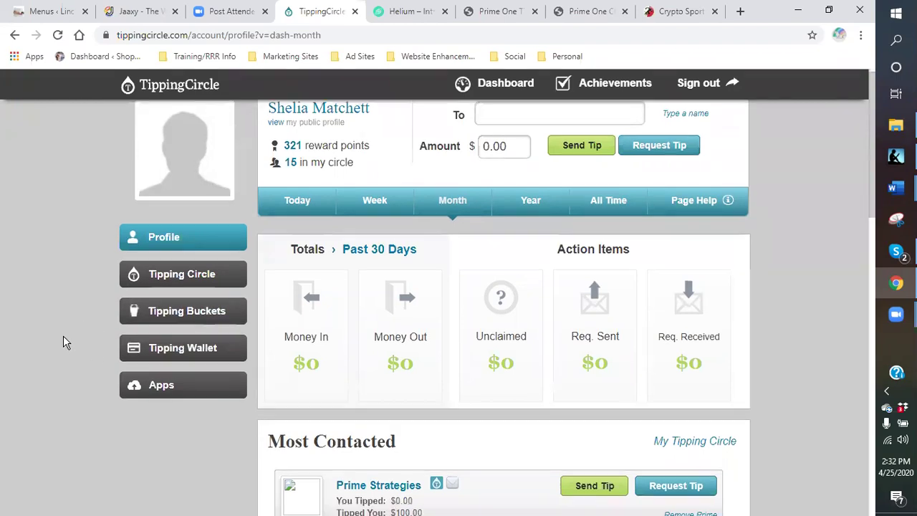
{"action": "scroll", "coordinate": [108, 327], "scroll_direction": "up", "scroll_amount": 2}
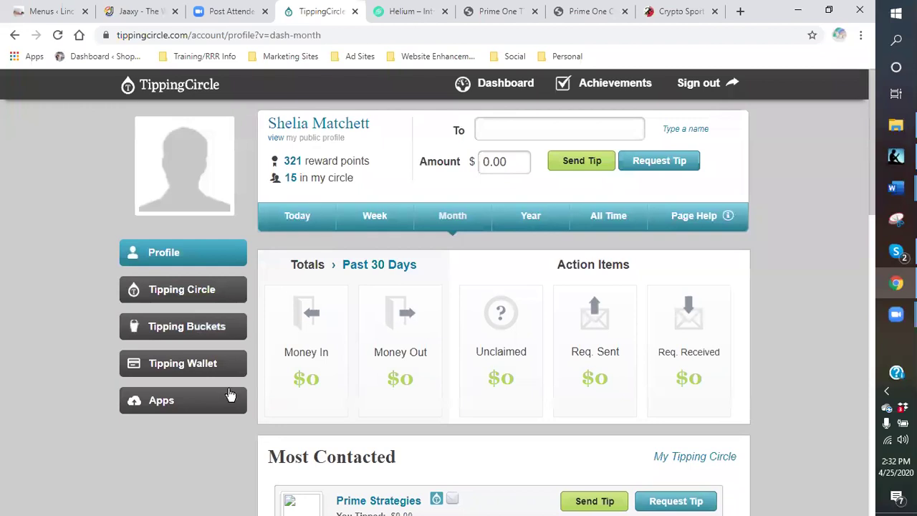
{"action": "left_click", "coordinate": [164, 402]}
{"action": "left_click", "coordinate": [179, 473]}
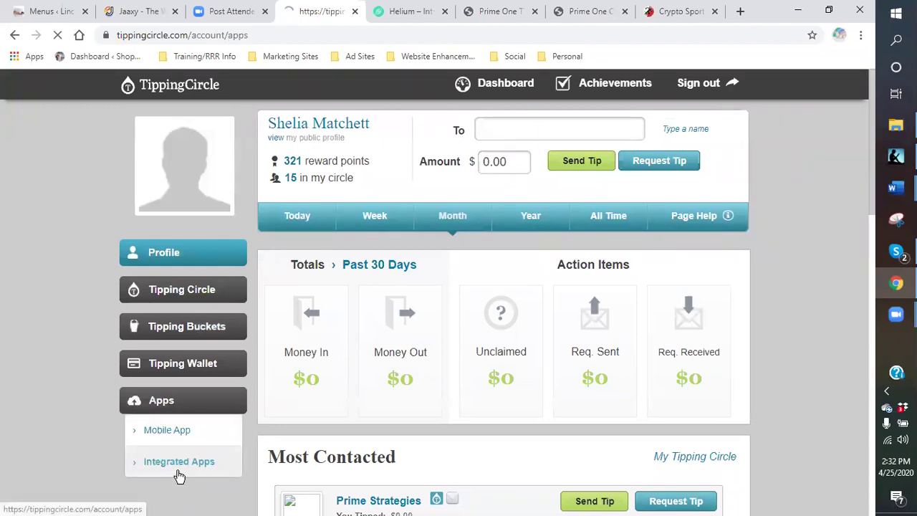
Step: Look through the Integrated 3rd Party Apps page again, down to the personal affiliate link and back to the PRIMEOne apps
{"action": "scroll", "coordinate": [472, 387], "scroll_direction": "down", "scroll_amount": 6}
{"action": "scroll", "coordinate": [462, 378], "scroll_direction": "down", "scroll_amount": 8}
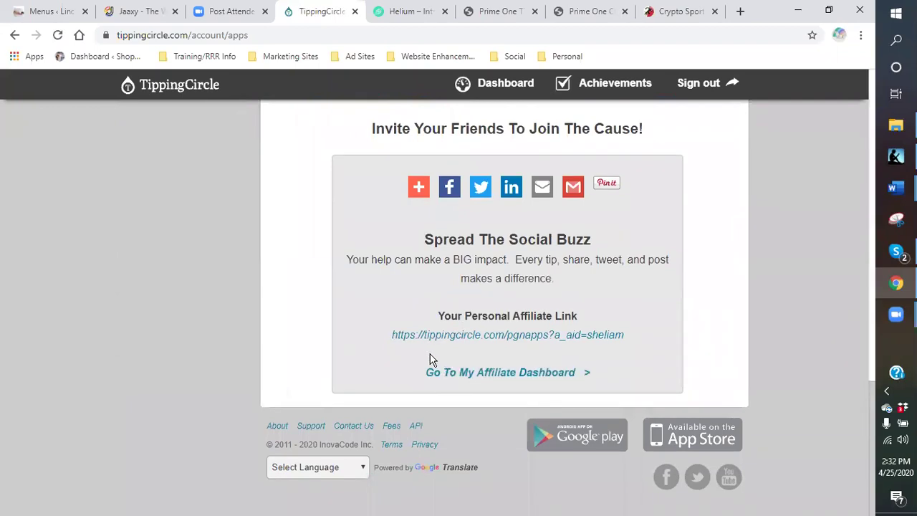
{"action": "scroll", "coordinate": [421, 357], "scroll_direction": "up", "scroll_amount": 12}
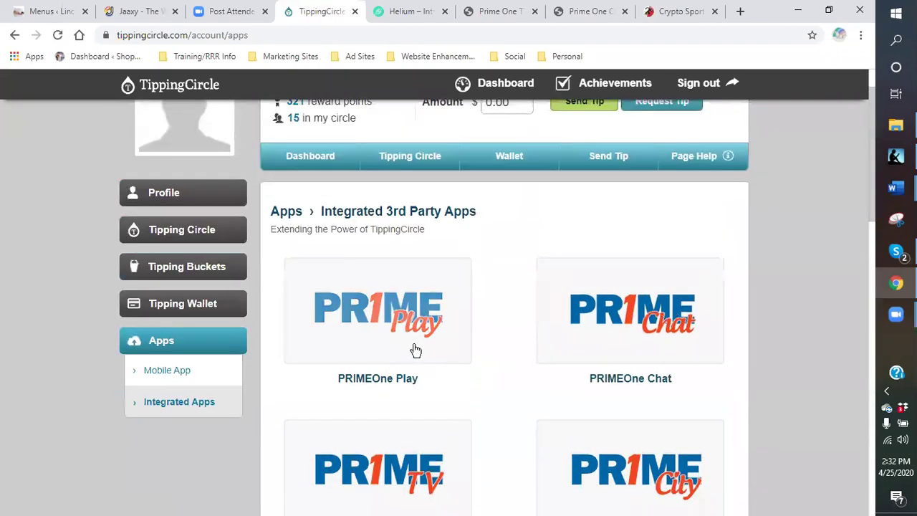
{"action": "scroll", "coordinate": [416, 348], "scroll_direction": "up", "scroll_amount": 1}
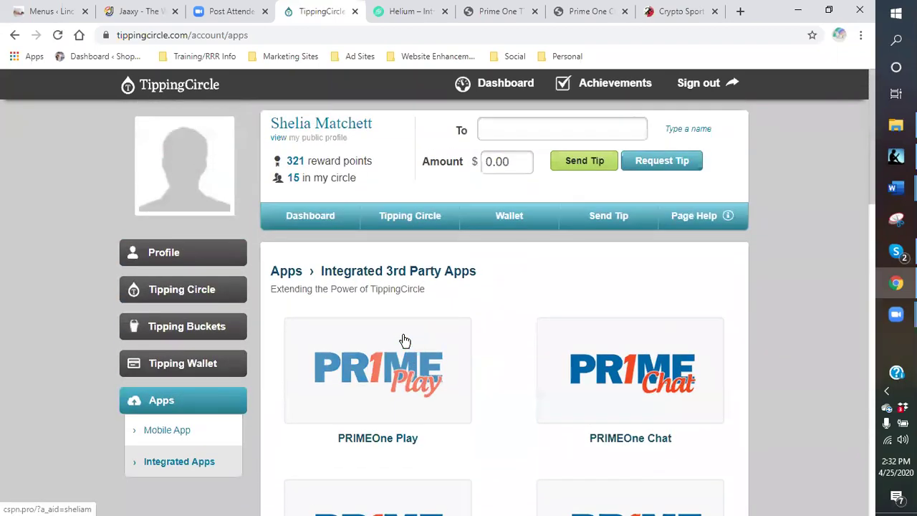
Step: Return to the account dashboard, view the My VCode page and collapse the Profile options
{"action": "left_click", "coordinate": [144, 86]}
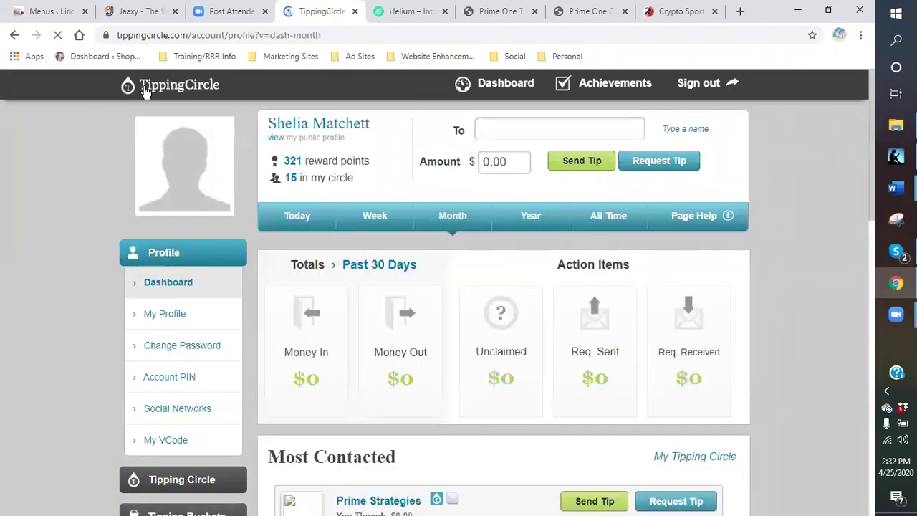
{"action": "left_click", "coordinate": [193, 448]}
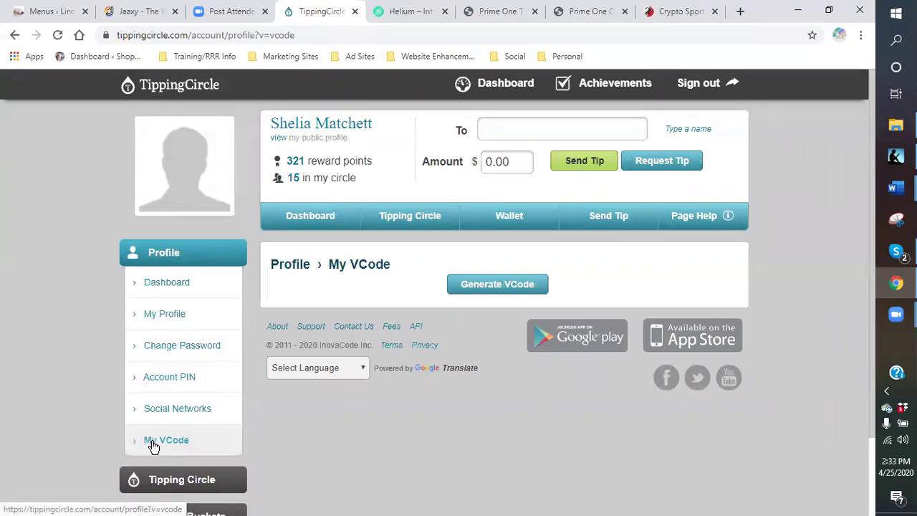
{"action": "left_click", "coordinate": [154, 257]}
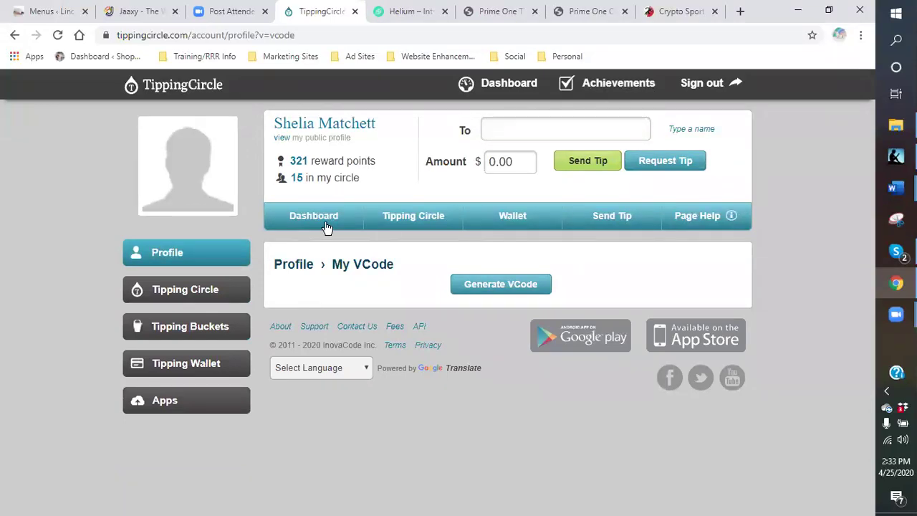
Step: View the public profile and the TippingCircle home page, and return to the account dashboard by signing in with the saved credentials
{"action": "left_click", "coordinate": [320, 126]}
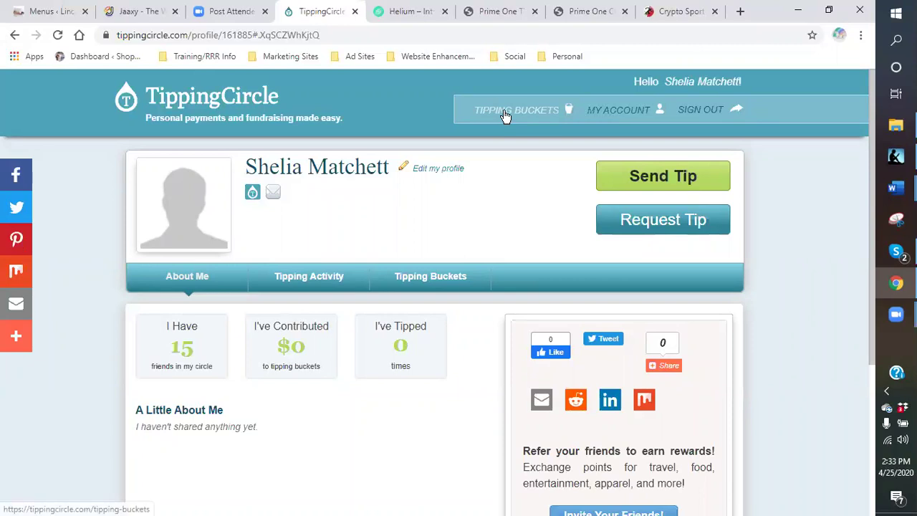
{"action": "left_click", "coordinate": [195, 93]}
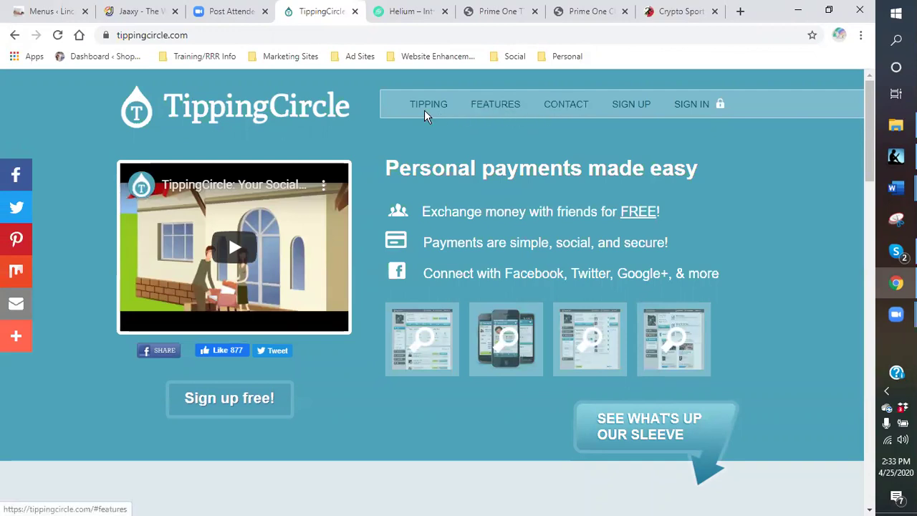
{"action": "left_click", "coordinate": [686, 108]}
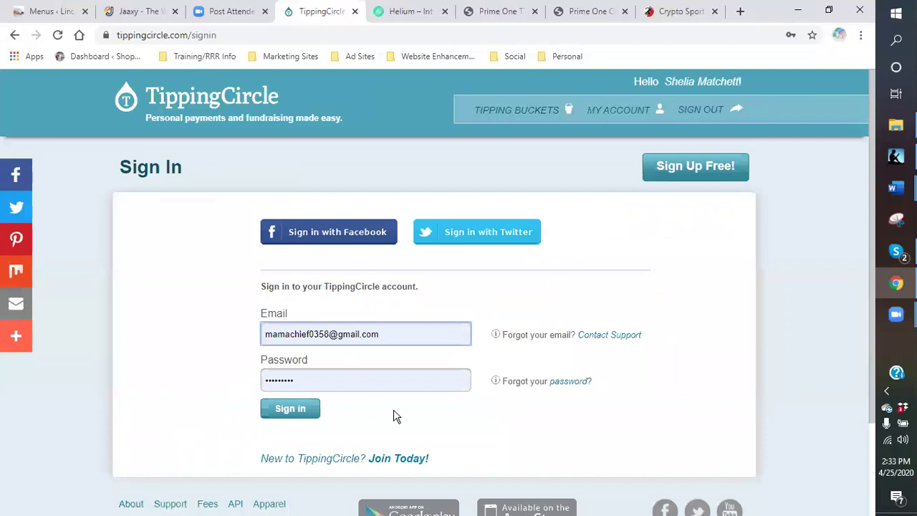
{"action": "left_click", "coordinate": [300, 412]}
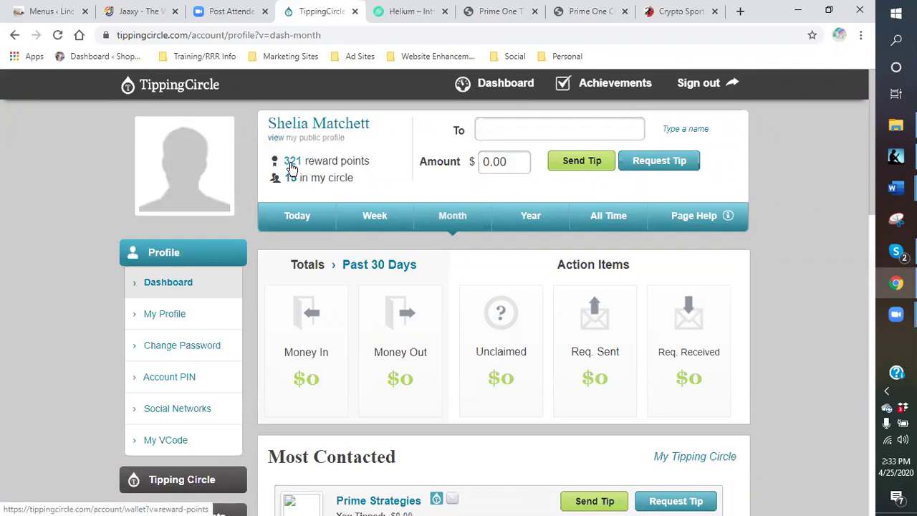
Step: Open the Reward Points page, look at the linked site for redeeming points and close that site
{"action": "left_click", "coordinate": [293, 164]}
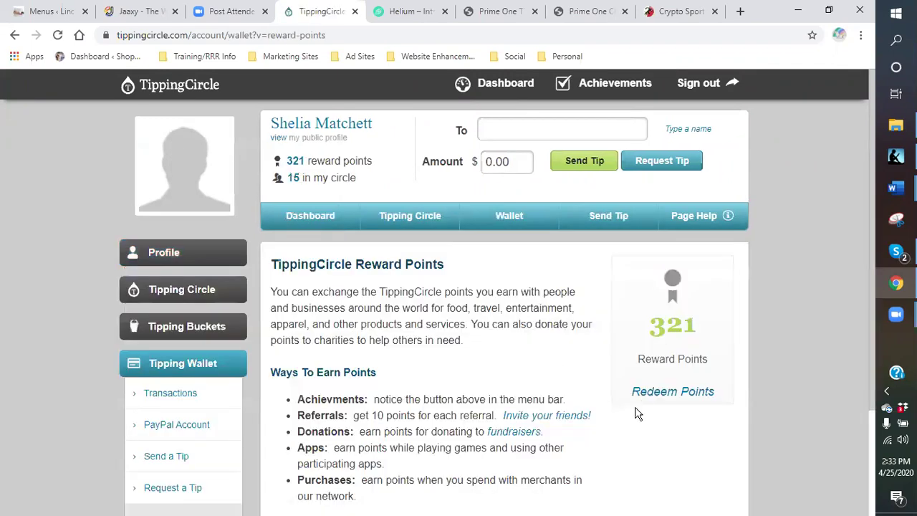
{"action": "left_click", "coordinate": [644, 395]}
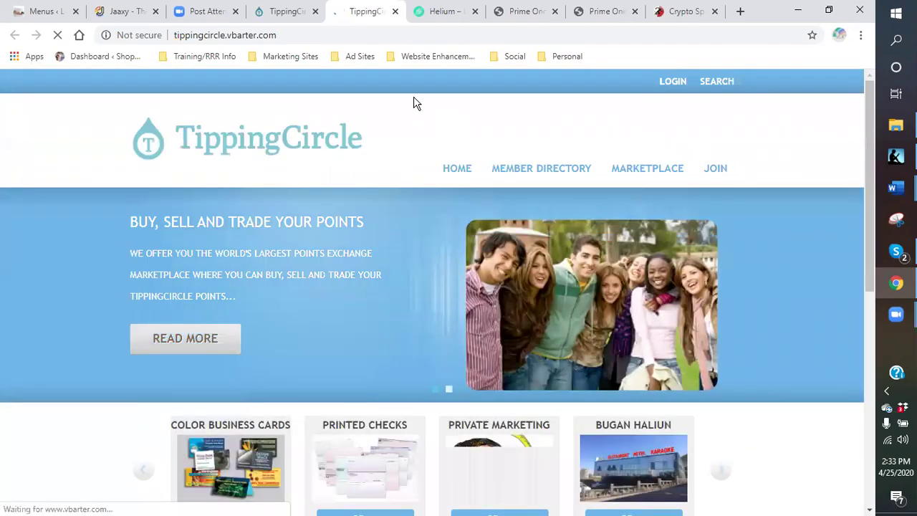
{"action": "left_click", "coordinate": [394, 12]}
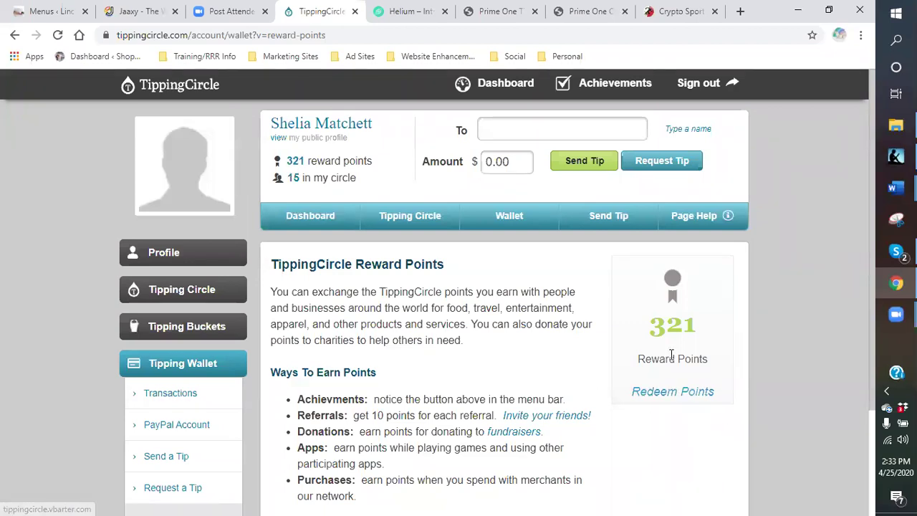
Step: Reopen the points redemption site and log in to its marketplace with the saved account e-mail and password
{"action": "left_click", "coordinate": [660, 394]}
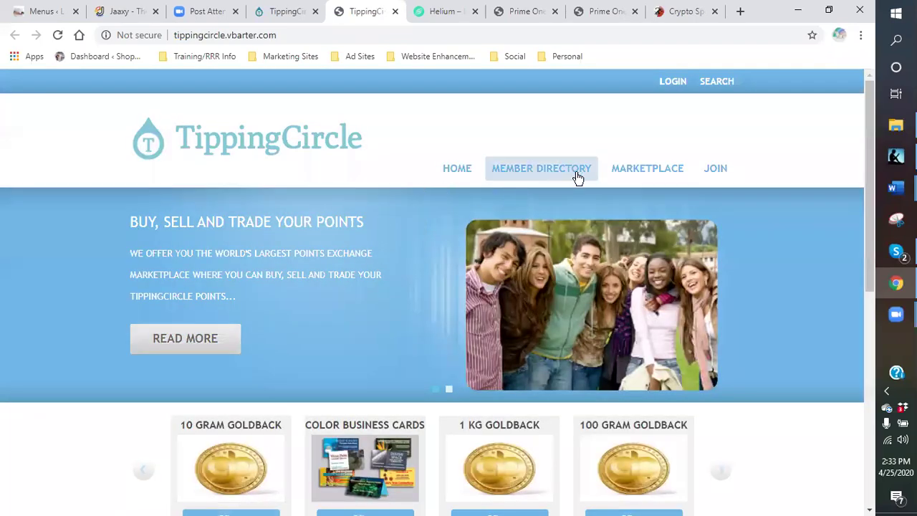
{"action": "left_click", "coordinate": [672, 85]}
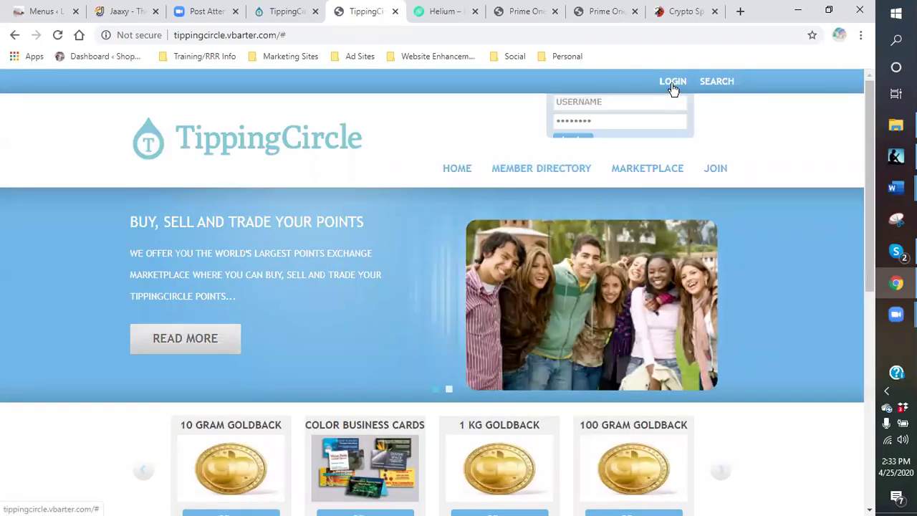
{"action": "left_click", "coordinate": [607, 105]}
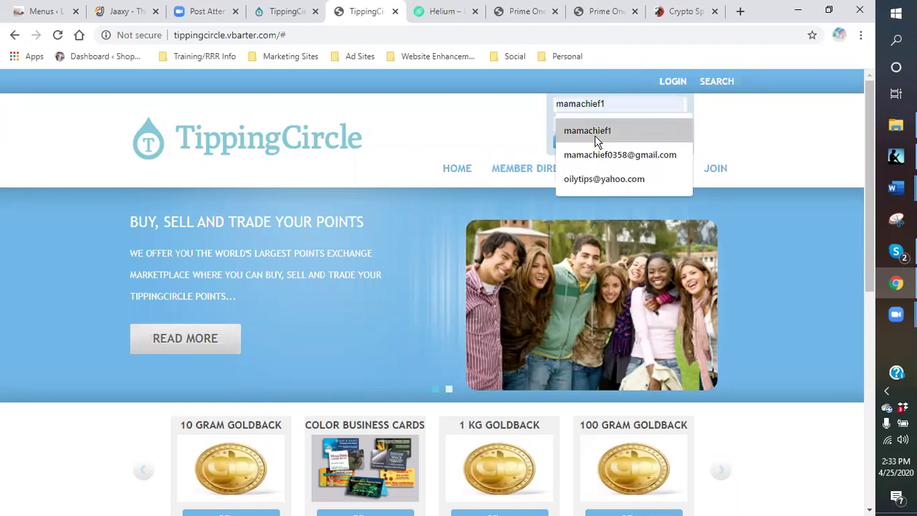
{"action": "left_click", "coordinate": [592, 154]}
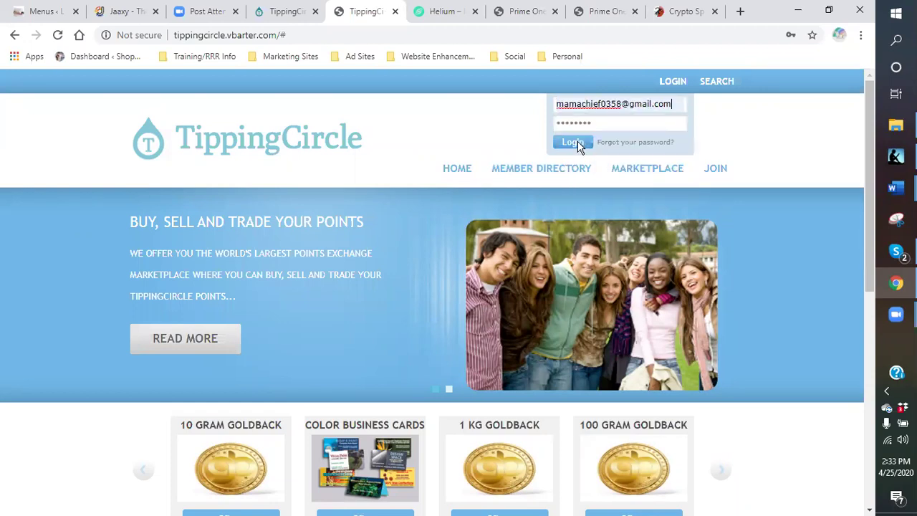
{"action": "left_click", "coordinate": [581, 146]}
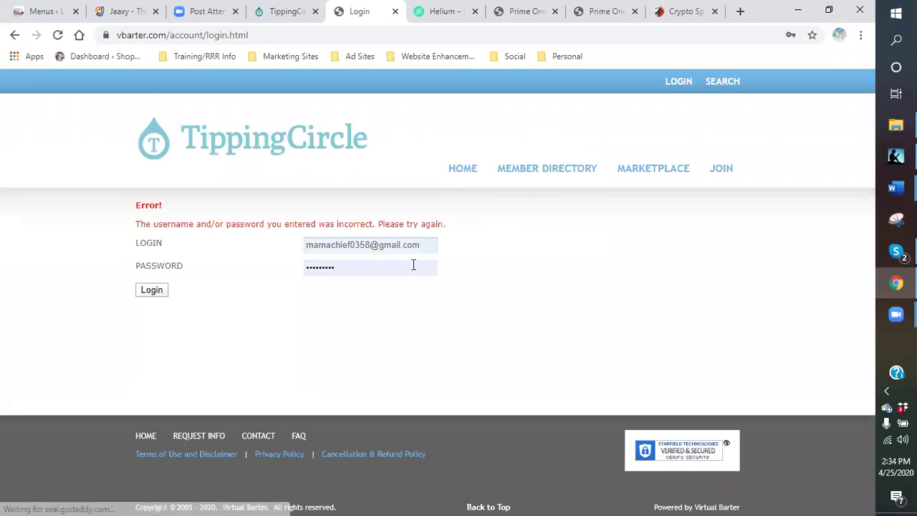
{"action": "left_click", "coordinate": [144, 293]}
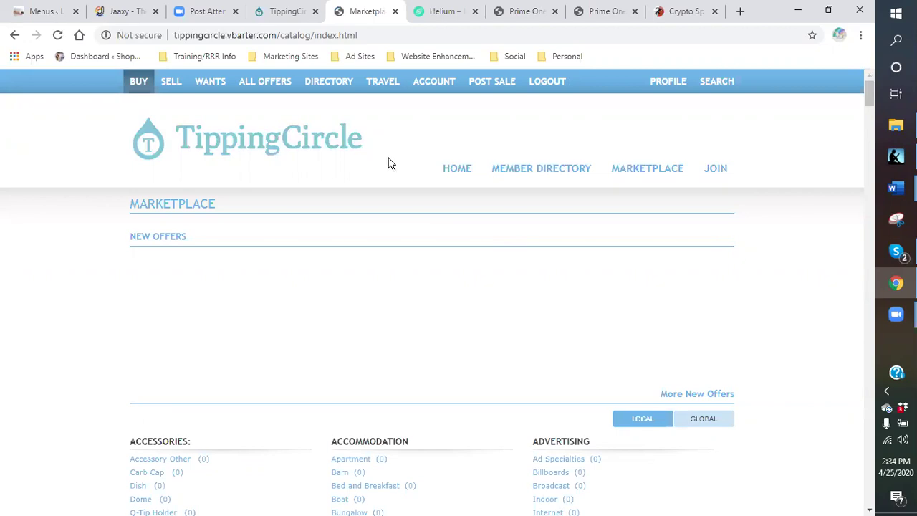
Step: Browse the marketplace's local offer categories from Accessories through Business Services and return to the New Offers section
{"action": "scroll", "coordinate": [384, 164], "scroll_direction": "down", "scroll_amount": 2}
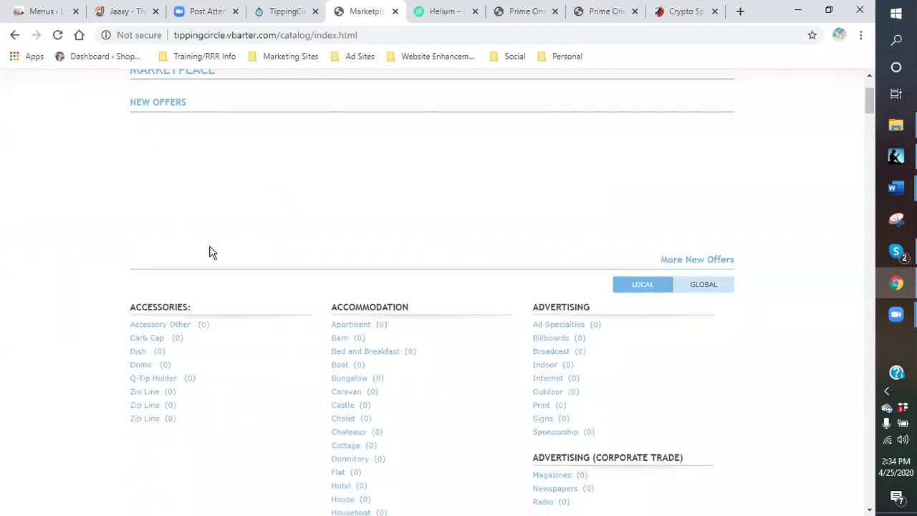
{"action": "scroll", "coordinate": [212, 251], "scroll_direction": "down", "scroll_amount": 2}
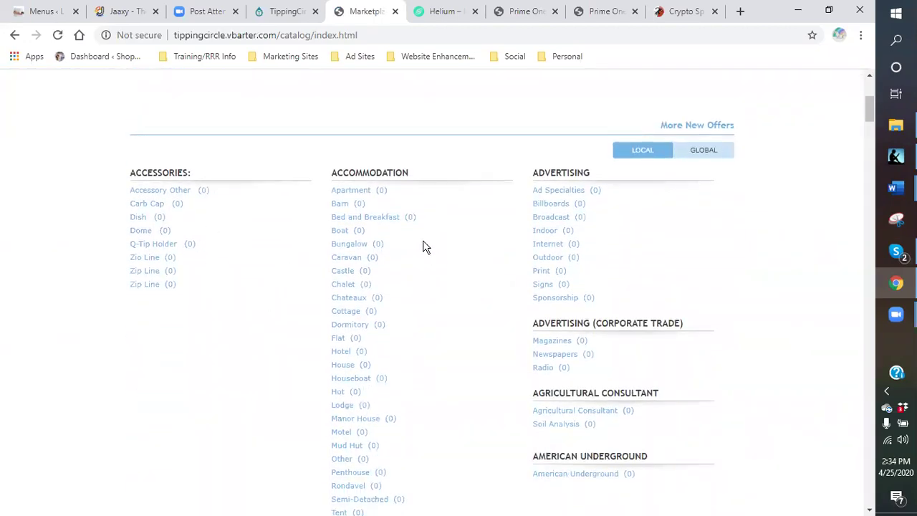
{"action": "scroll", "coordinate": [441, 247], "scroll_direction": "down", "scroll_amount": 2}
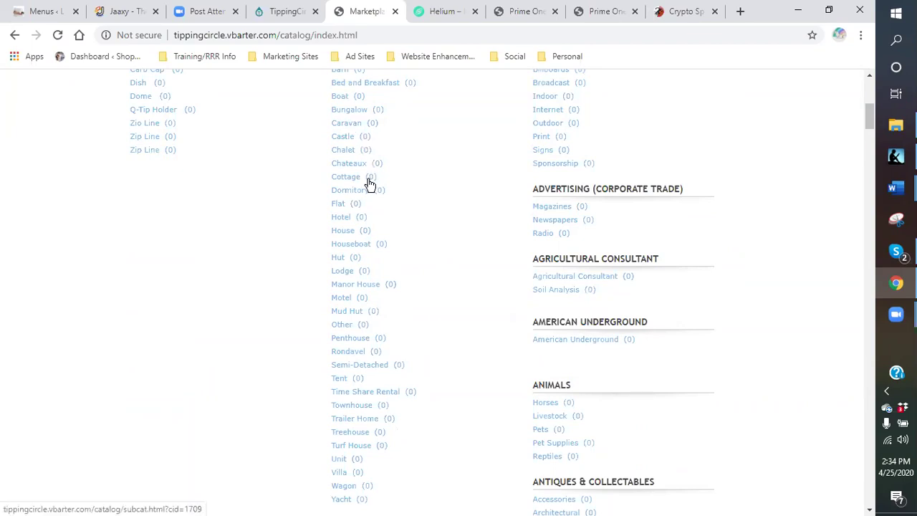
{"action": "scroll", "coordinate": [362, 190], "scroll_direction": "up", "scroll_amount": 1}
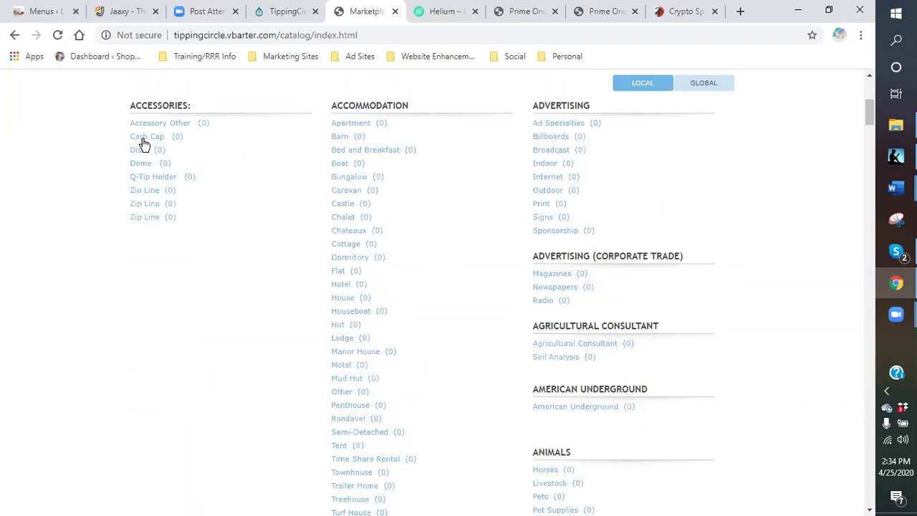
{"action": "scroll", "coordinate": [253, 254], "scroll_direction": "up", "scroll_amount": 1}
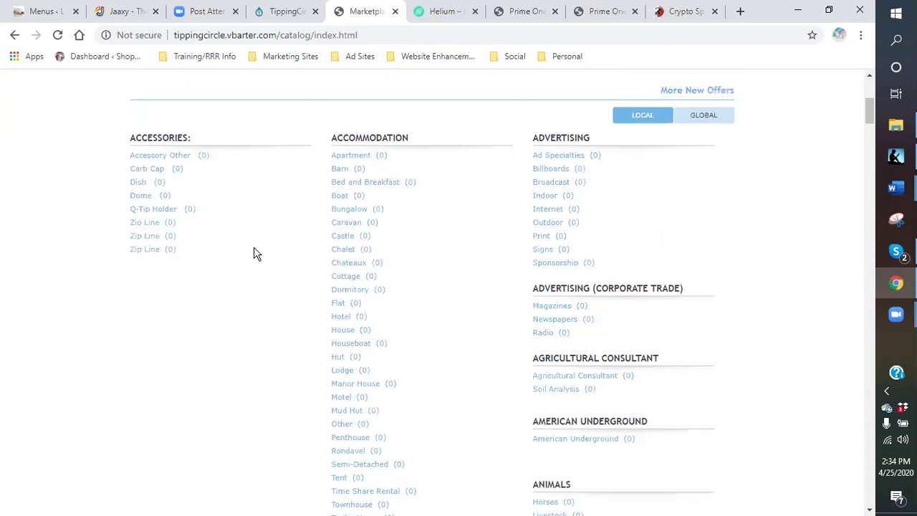
{"action": "scroll", "coordinate": [472, 315], "scroll_direction": "down", "scroll_amount": 2}
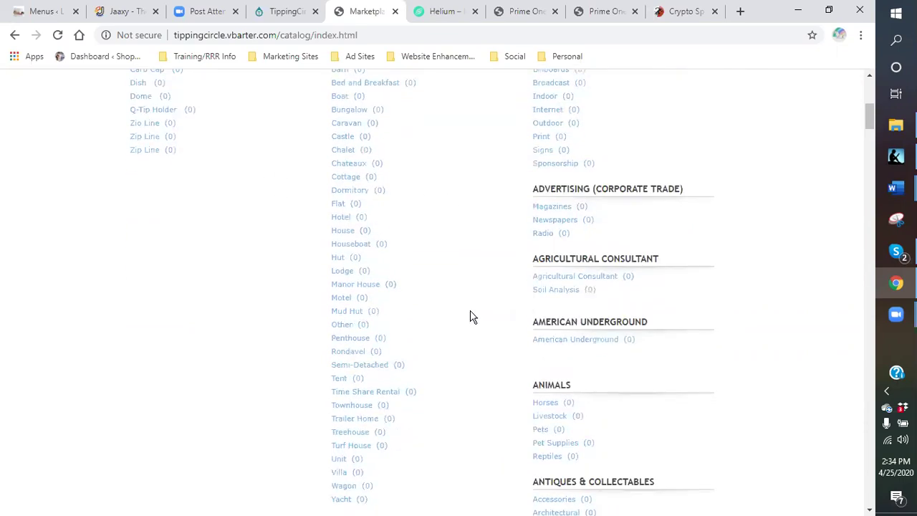
{"action": "scroll", "coordinate": [472, 313], "scroll_direction": "down", "scroll_amount": 1}
{"action": "scroll", "coordinate": [444, 325], "scroll_direction": "down", "scroll_amount": 3}
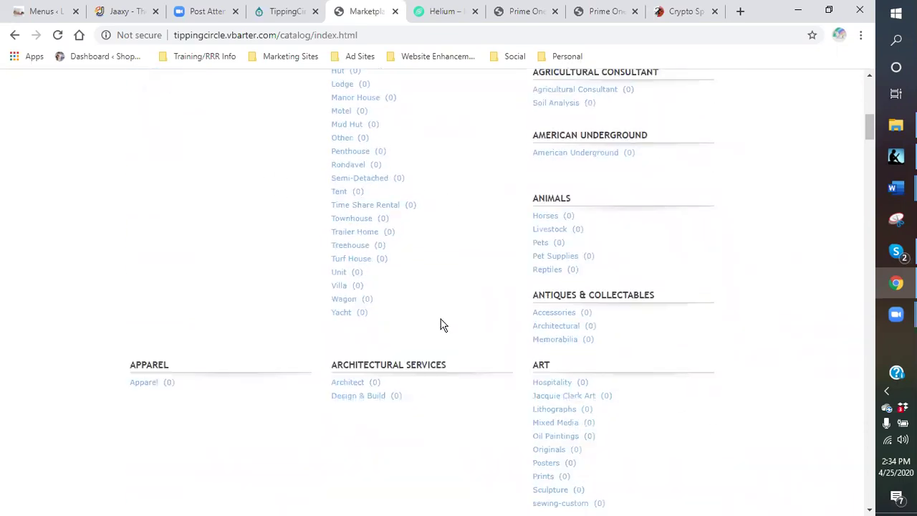
{"action": "scroll", "coordinate": [463, 314], "scroll_direction": "up", "scroll_amount": 1}
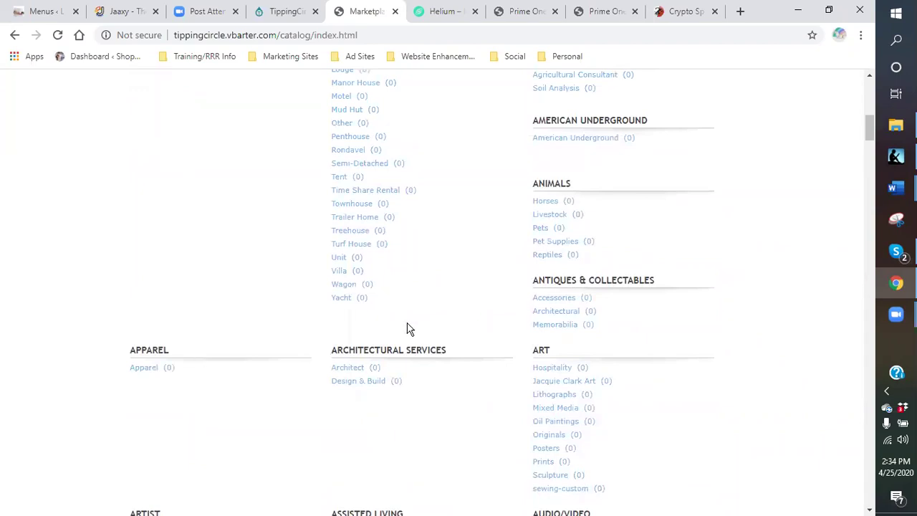
{"action": "scroll", "coordinate": [430, 410], "scroll_direction": "down", "scroll_amount": 5}
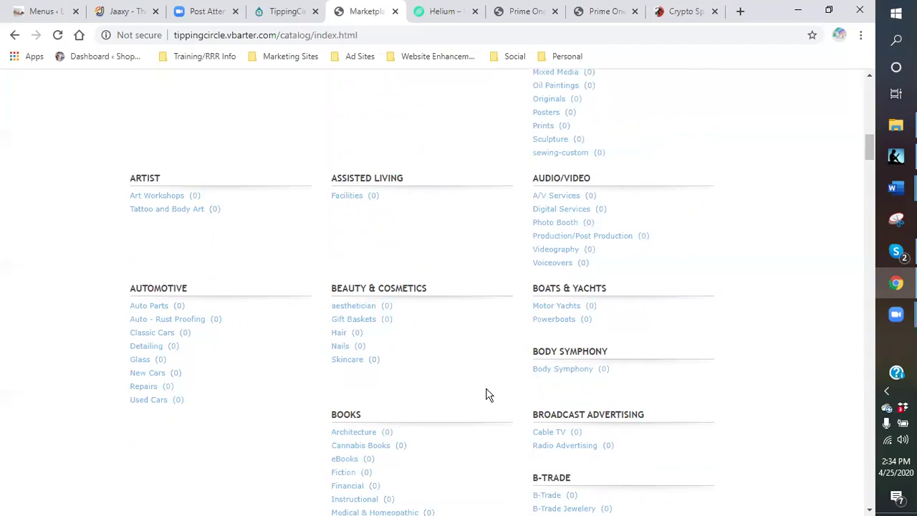
{"action": "scroll", "coordinate": [498, 389], "scroll_direction": "down", "scroll_amount": 1}
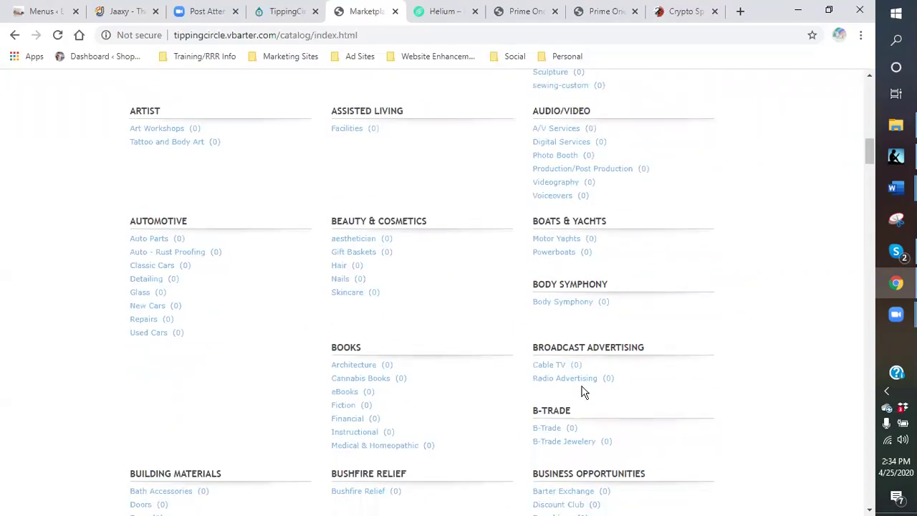
{"action": "scroll", "coordinate": [516, 352], "scroll_direction": "down", "scroll_amount": 1}
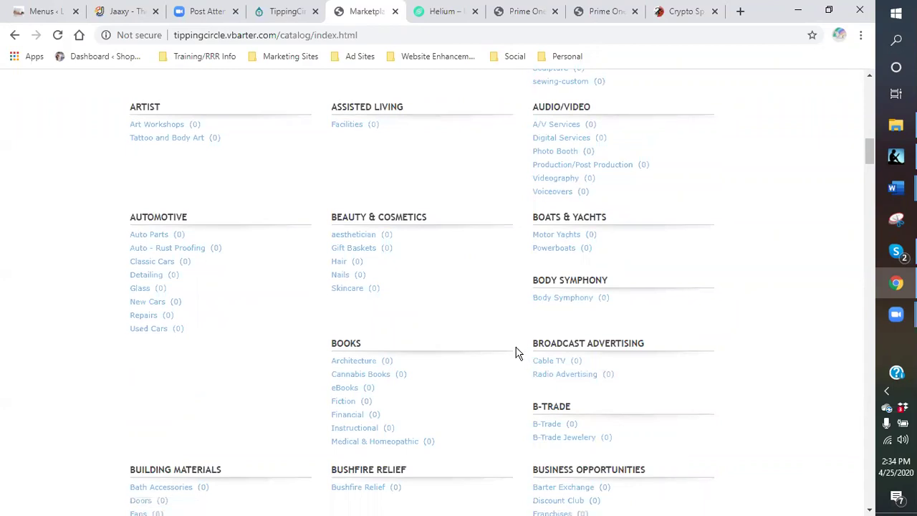
{"action": "scroll", "coordinate": [423, 329], "scroll_direction": "down", "scroll_amount": 2}
{"action": "scroll", "coordinate": [316, 364], "scroll_direction": "down", "scroll_amount": 2}
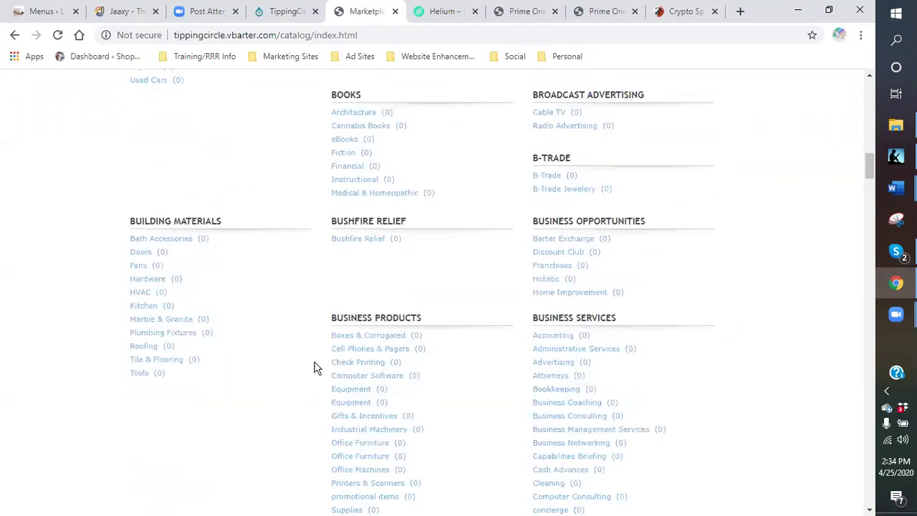
{"action": "scroll", "coordinate": [308, 358], "scroll_direction": "down", "scroll_amount": 2}
{"action": "scroll", "coordinate": [303, 349], "scroll_direction": "up", "scroll_amount": 10}
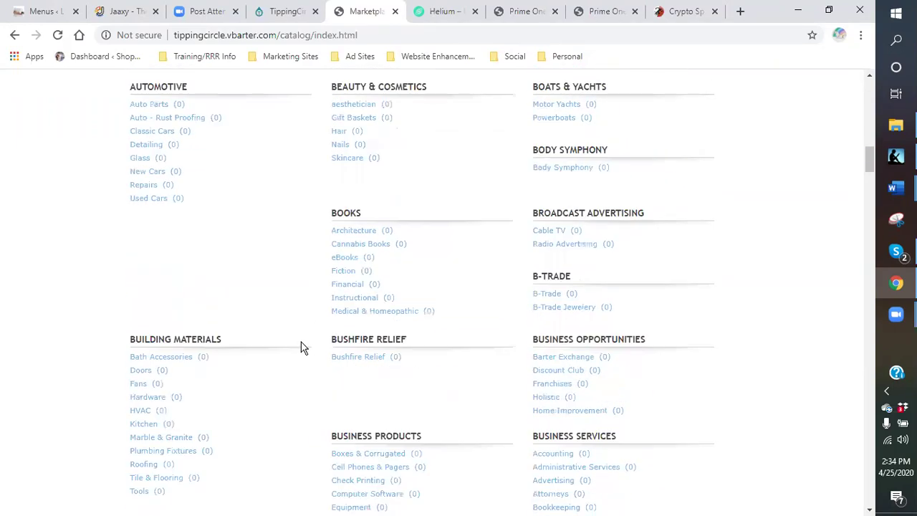
{"action": "scroll", "coordinate": [302, 344], "scroll_direction": "up", "scroll_amount": 10}
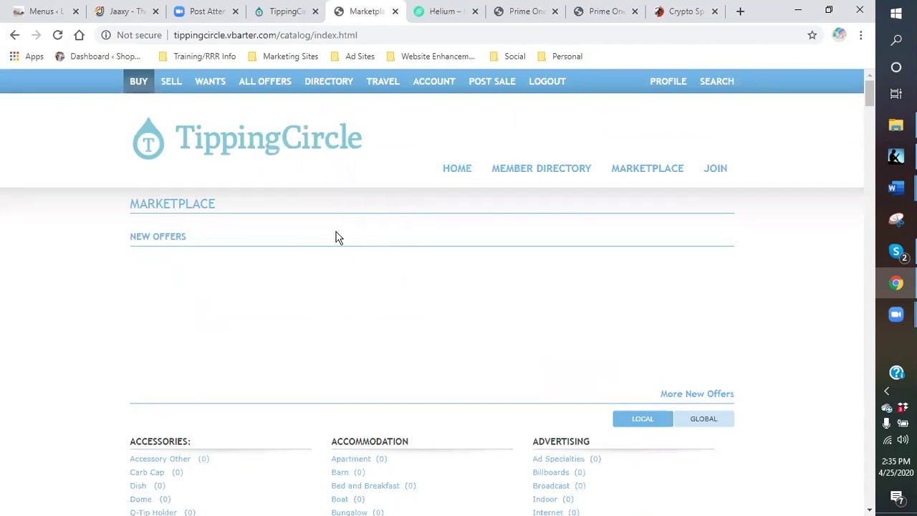
Step: Close the marketplace and examine the ways to earn reward points and the options listed under Tipping Wallet
{"action": "left_click", "coordinate": [395, 10]}
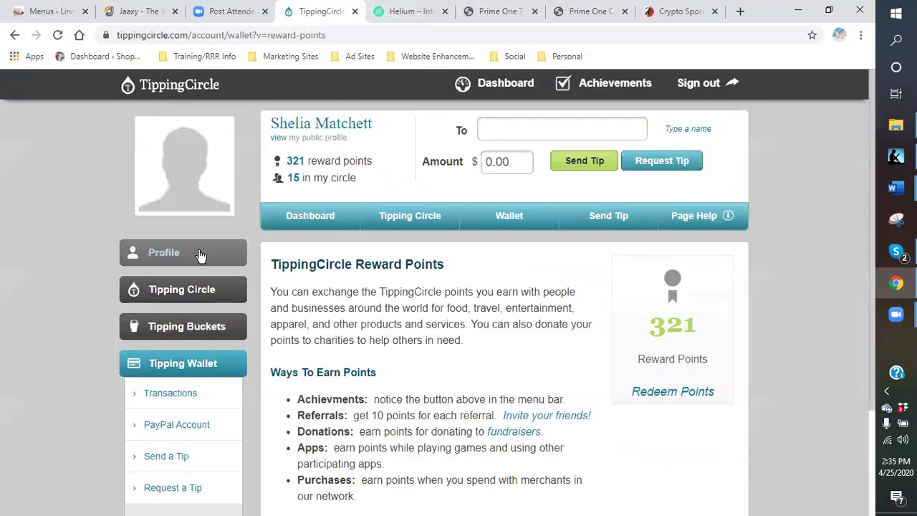
{"action": "scroll", "coordinate": [187, 358], "scroll_direction": "down", "scroll_amount": 1}
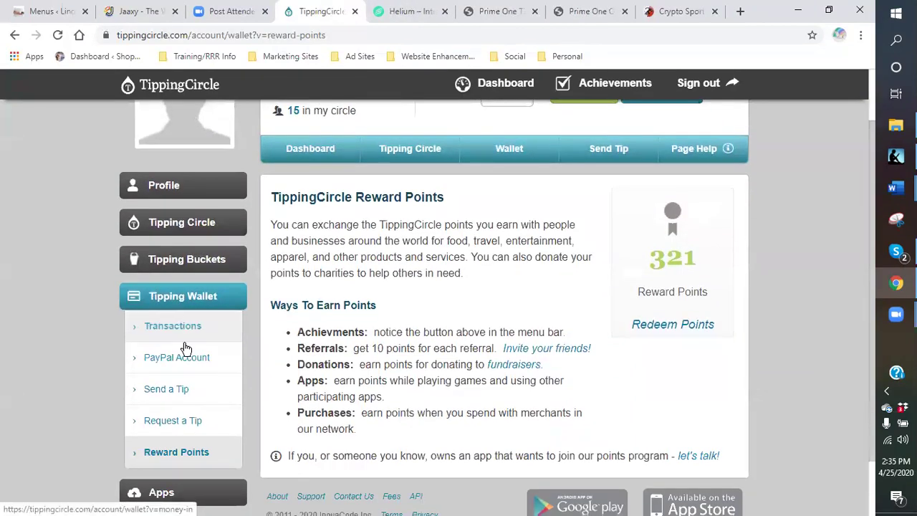
Step: Open the Integrated Apps page under Apps and look through it down to the personal affiliate link
{"action": "scroll", "coordinate": [194, 430], "scroll_direction": "down", "scroll_amount": 1}
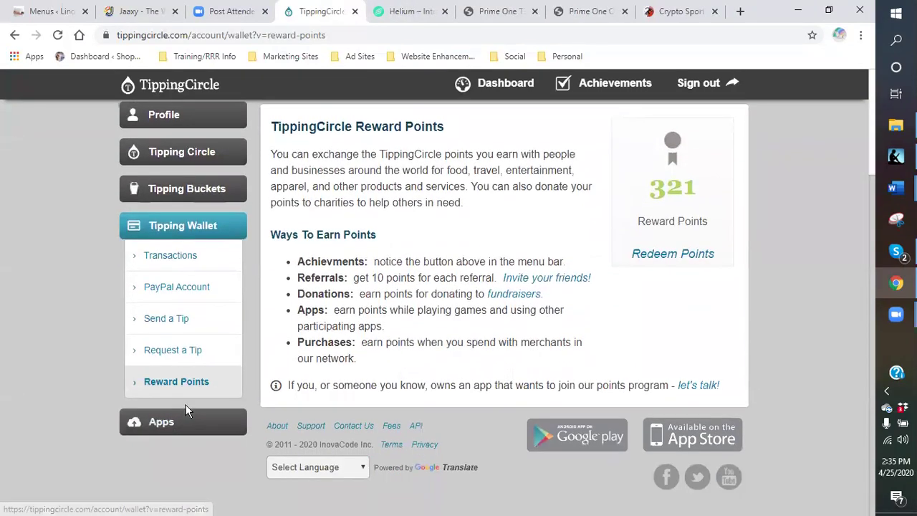
{"action": "left_click", "coordinate": [172, 233]}
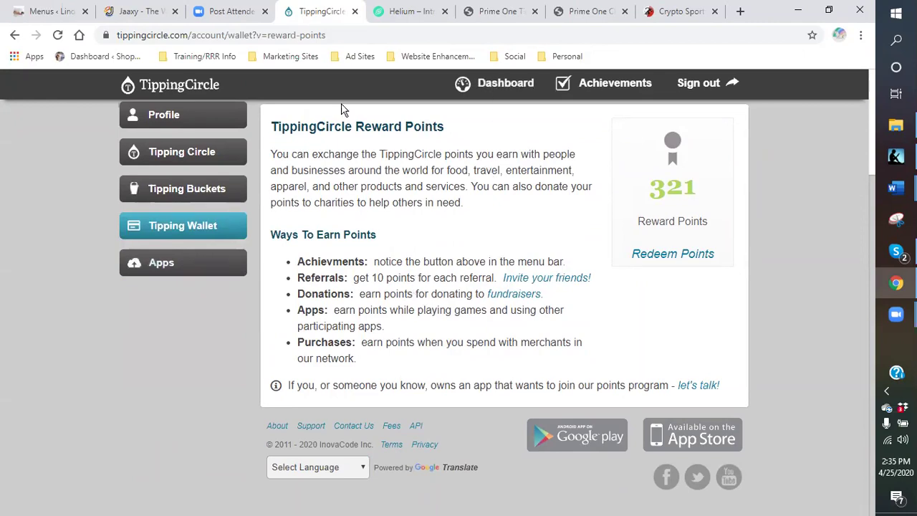
{"action": "left_click", "coordinate": [179, 265]}
{"action": "left_click", "coordinate": [188, 327]}
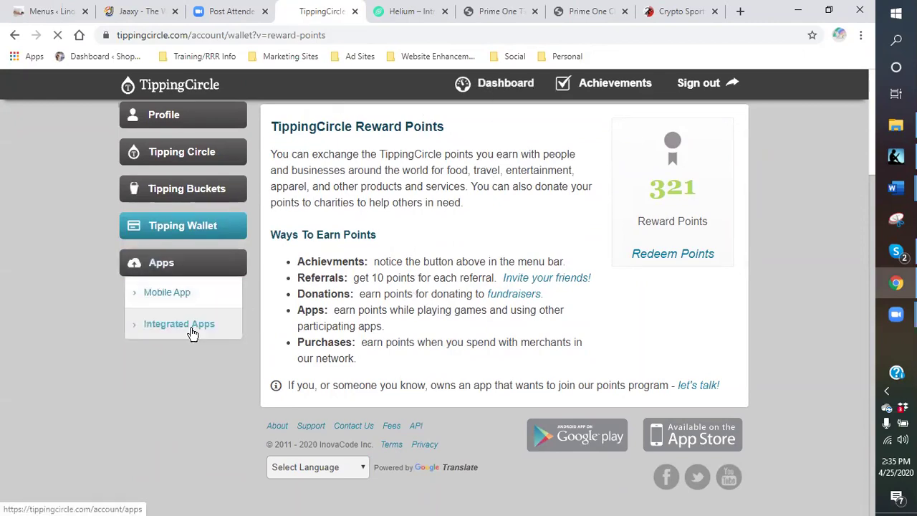
{"action": "scroll", "coordinate": [473, 330], "scroll_direction": "down", "scroll_amount": 15}
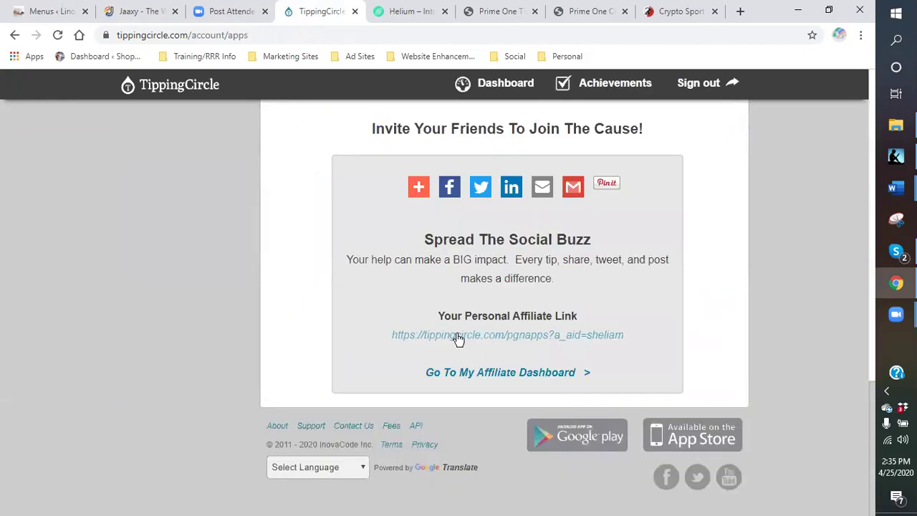
Step: Open the personal affiliate link, look through its PGN Apps page and close that page
{"action": "left_click", "coordinate": [478, 342]}
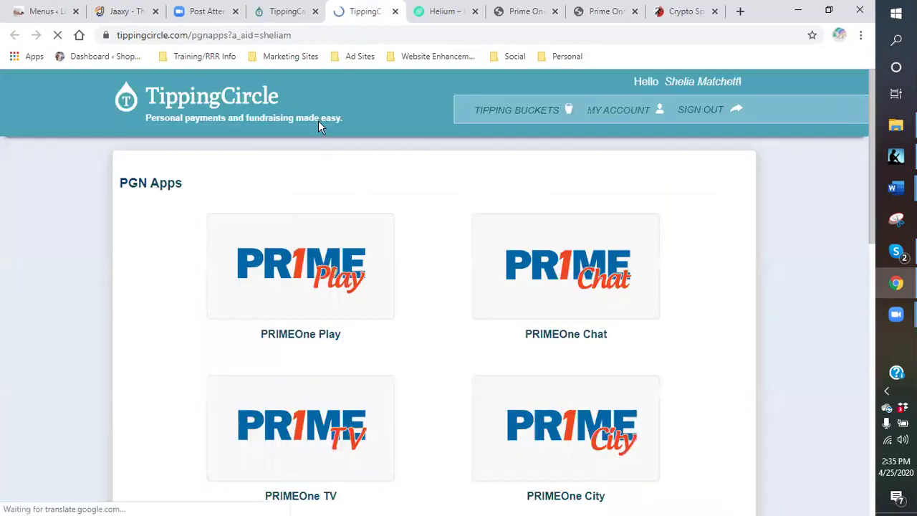
{"action": "scroll", "coordinate": [420, 203], "scroll_direction": "down", "scroll_amount": 7}
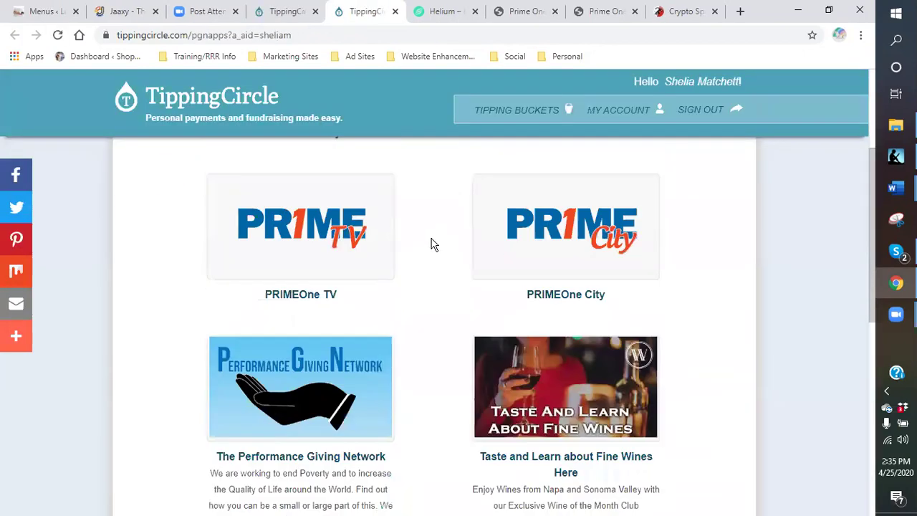
{"action": "scroll", "coordinate": [436, 254], "scroll_direction": "down", "scroll_amount": 3}
{"action": "scroll", "coordinate": [447, 248], "scroll_direction": "up", "scroll_amount": 7}
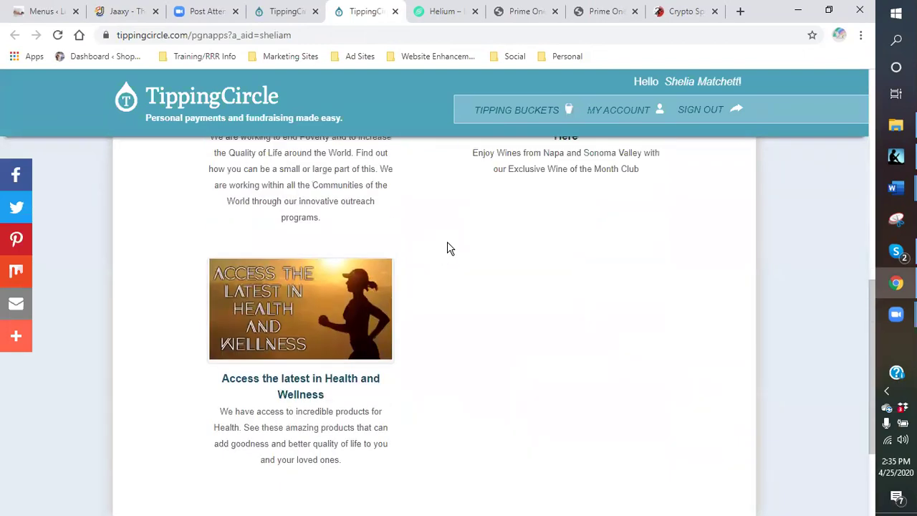
{"action": "scroll", "coordinate": [447, 248], "scroll_direction": "up", "scroll_amount": 3}
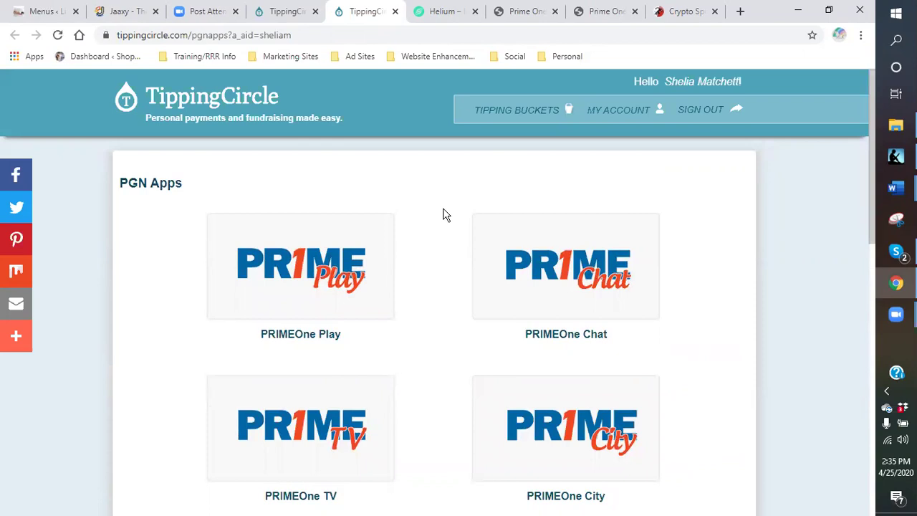
{"action": "left_click", "coordinate": [395, 11]}
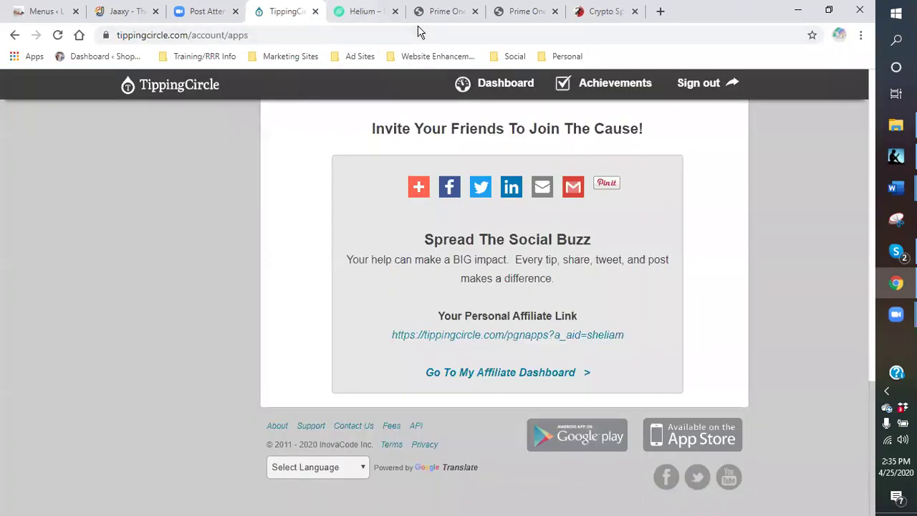
Step: Look back over the integrated apps, view the Prime One TV registration page and return to TippingCircle
{"action": "scroll", "coordinate": [494, 219], "scroll_direction": "up", "scroll_amount": 8}
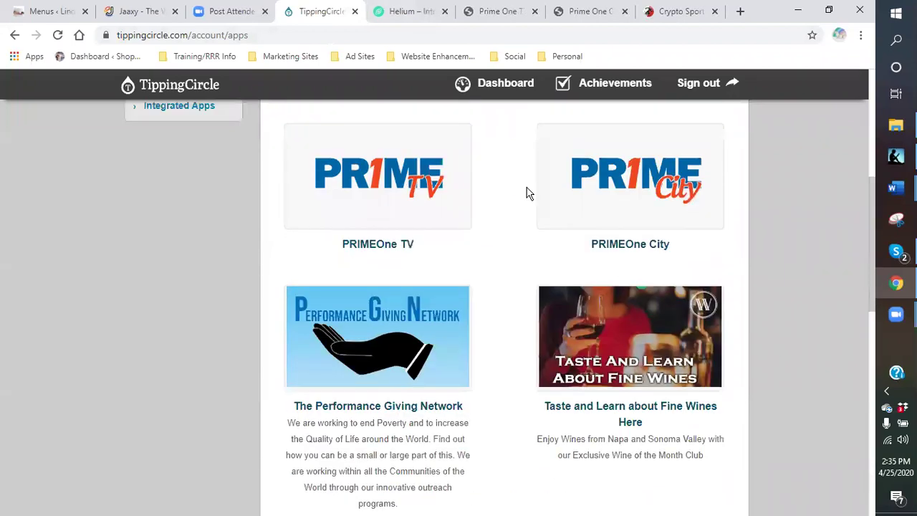
{"action": "scroll", "coordinate": [529, 193], "scroll_direction": "up", "scroll_amount": 4}
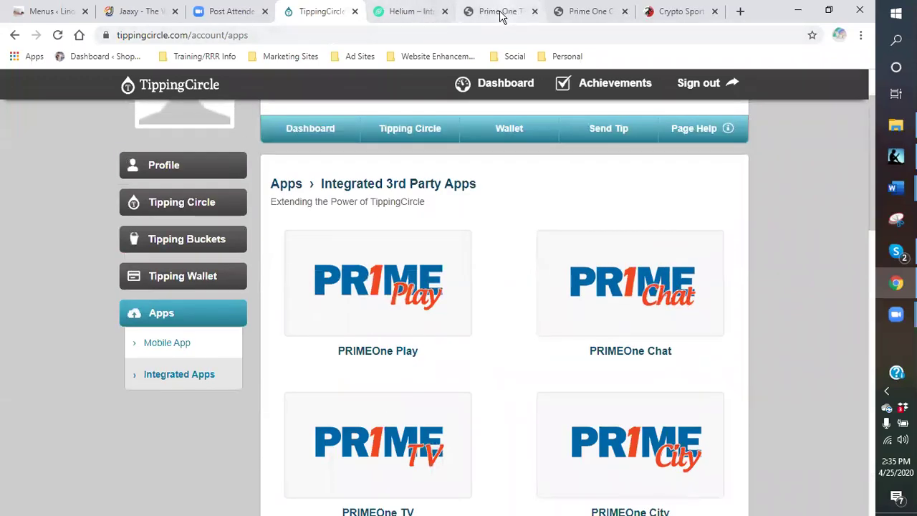
{"action": "left_click", "coordinate": [501, 12]}
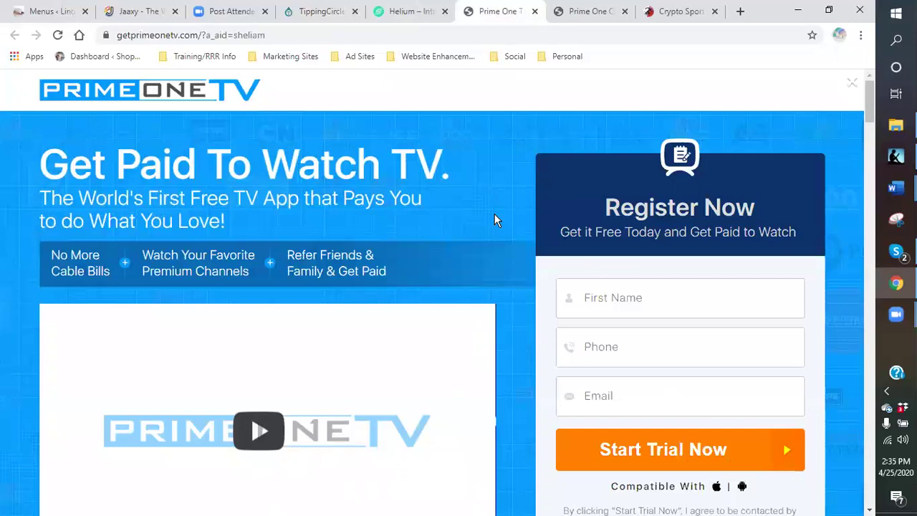
{"action": "scroll", "coordinate": [494, 215], "scroll_direction": "down", "scroll_amount": 5}
{"action": "scroll", "coordinate": [490, 216], "scroll_direction": "up", "scroll_amount": 5}
{"action": "left_click", "coordinate": [315, 12]}
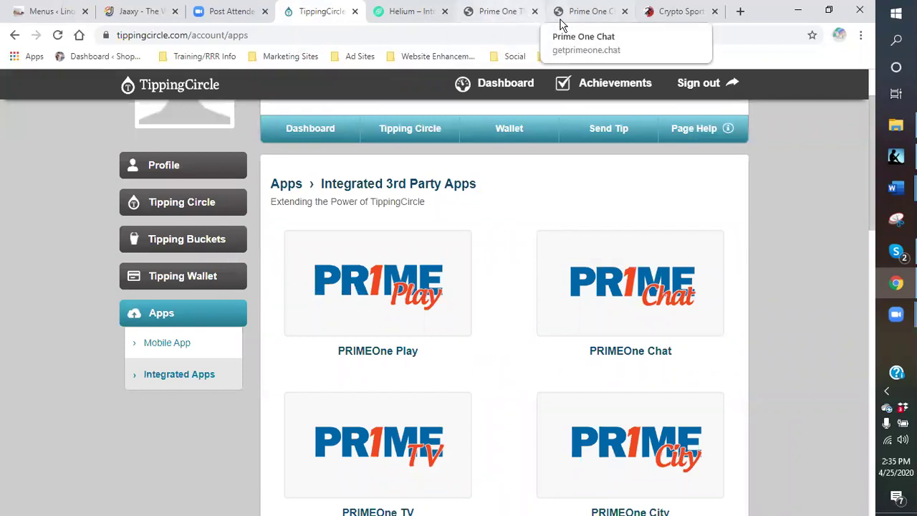
Step: Switch to the Helium page and capture its hotspot picture with the row of houses using Snipping Tool
{"action": "left_click", "coordinate": [416, 14]}
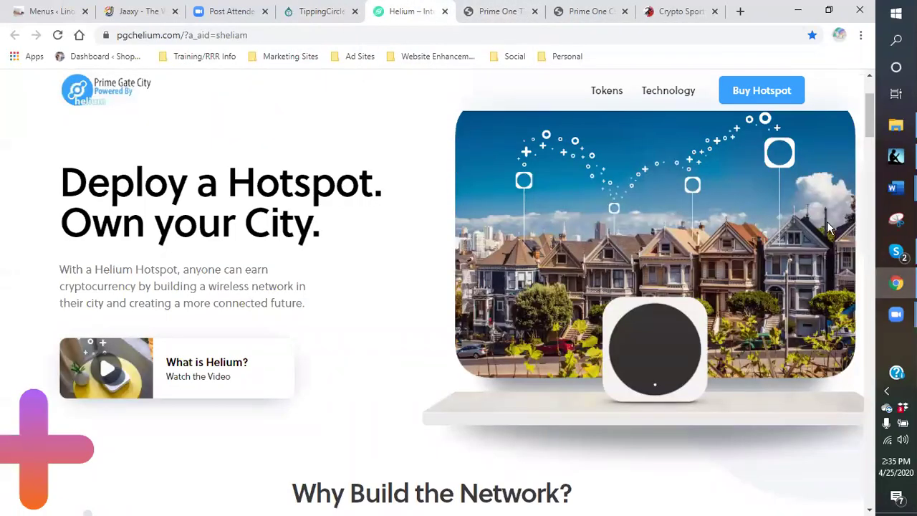
{"action": "left_click", "coordinate": [897, 222]}
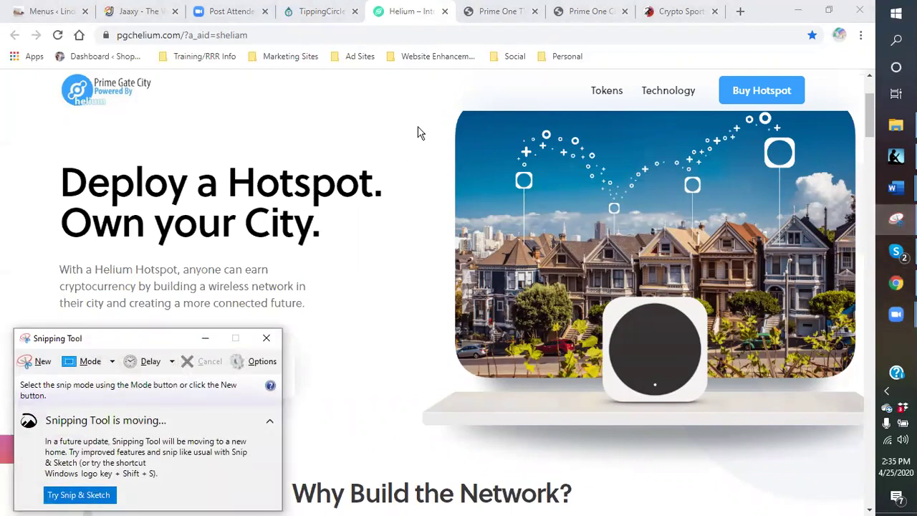
{"action": "left_click", "coordinate": [38, 366]}
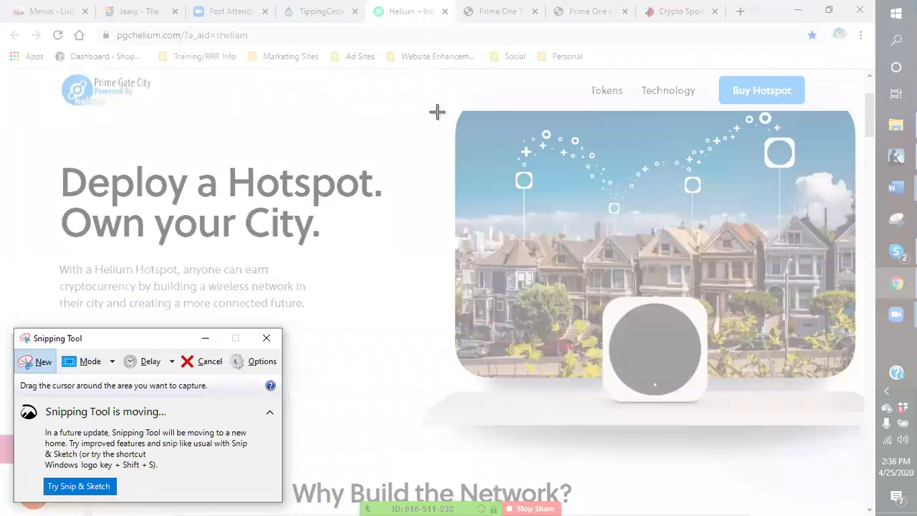
{"action": "left_click_drag", "start_coordinate": [446, 111], "coordinate": [869, 405]}
Step: Start saving the hotspot snip and go to the blogging pictures folder
{"action": "left_click", "coordinate": [320, 29]}
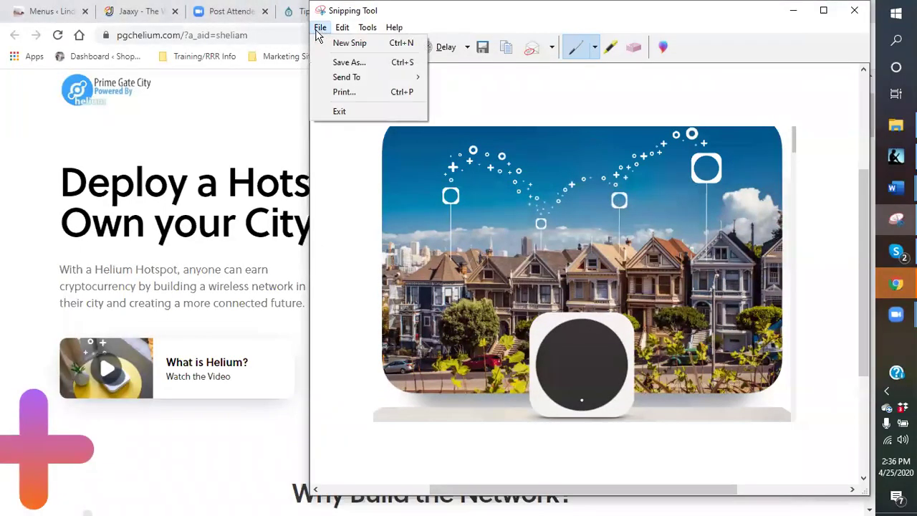
{"action": "left_click", "coordinate": [343, 63]}
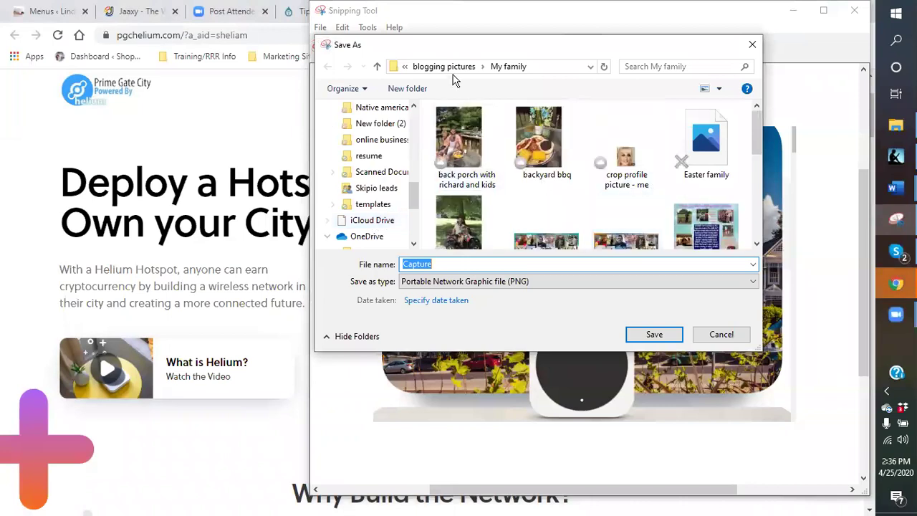
{"action": "left_click", "coordinate": [459, 65]}
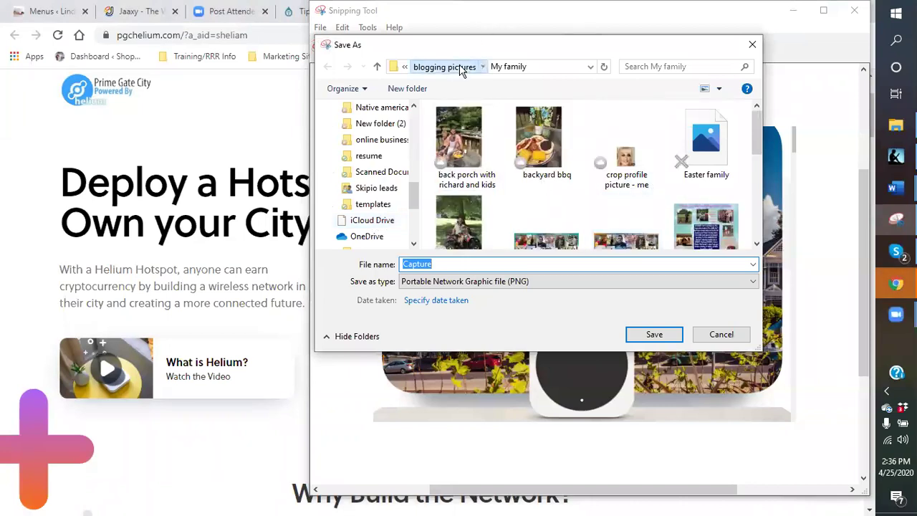
Step: Try to create a folder named TIPPING CIRCLE in blogging pictures and decline merging it with the existing one
{"action": "left_click", "coordinate": [409, 89]}
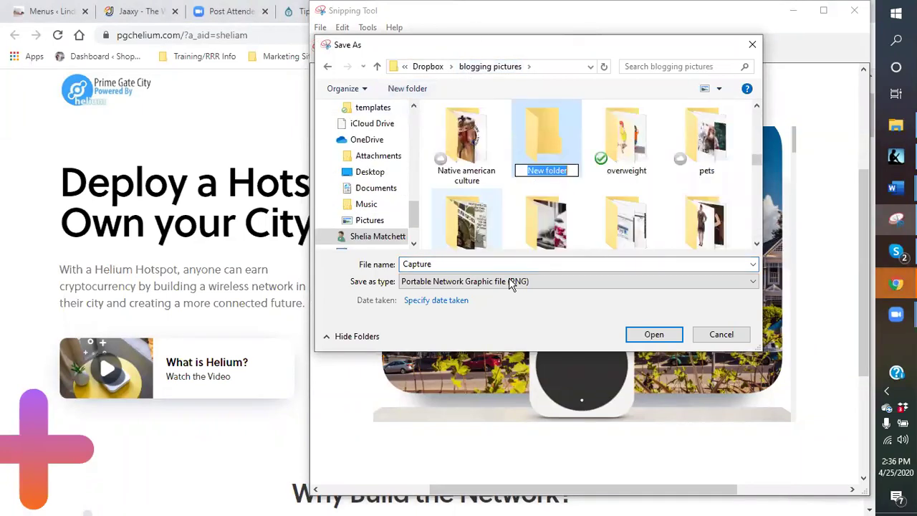
{"action": "type", "text": "TIPPING CIRCLE"}
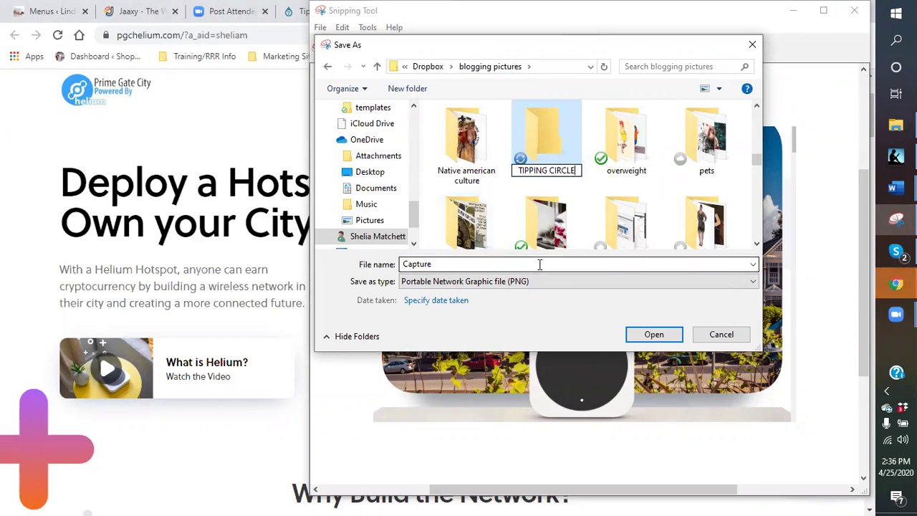
{"action": "left_click", "coordinate": [615, 194]}
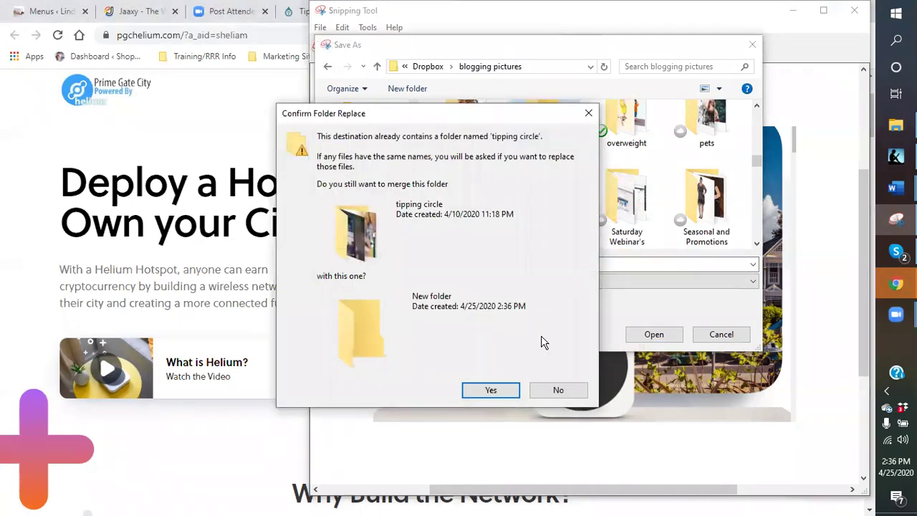
{"action": "left_click", "coordinate": [563, 395]}
Step: Save the snip as a PNG named Helium hub in the existing tipping circle folder and close Snipping Tool
{"action": "left_click", "coordinate": [606, 190]}
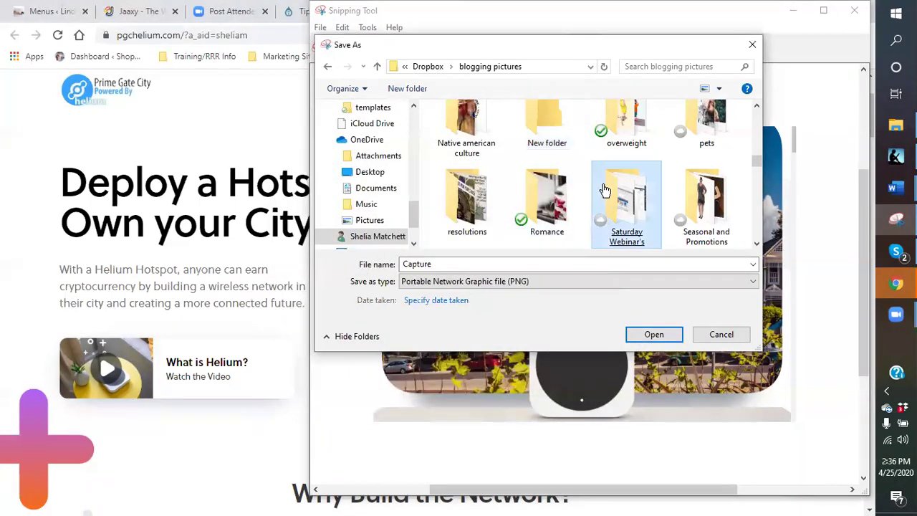
{"action": "scroll", "coordinate": [580, 197], "scroll_direction": "down", "scroll_amount": 1}
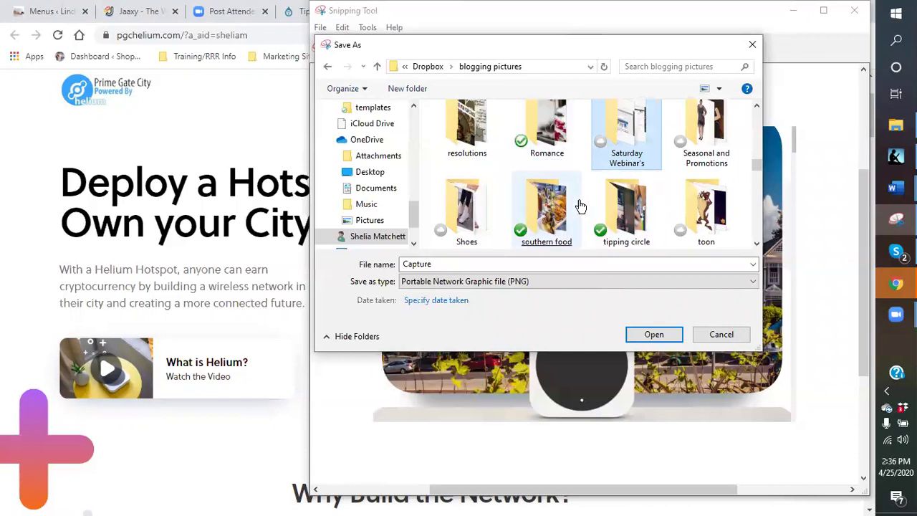
{"action": "double_click", "coordinate": [640, 233]}
{"action": "double_click", "coordinate": [460, 259]}
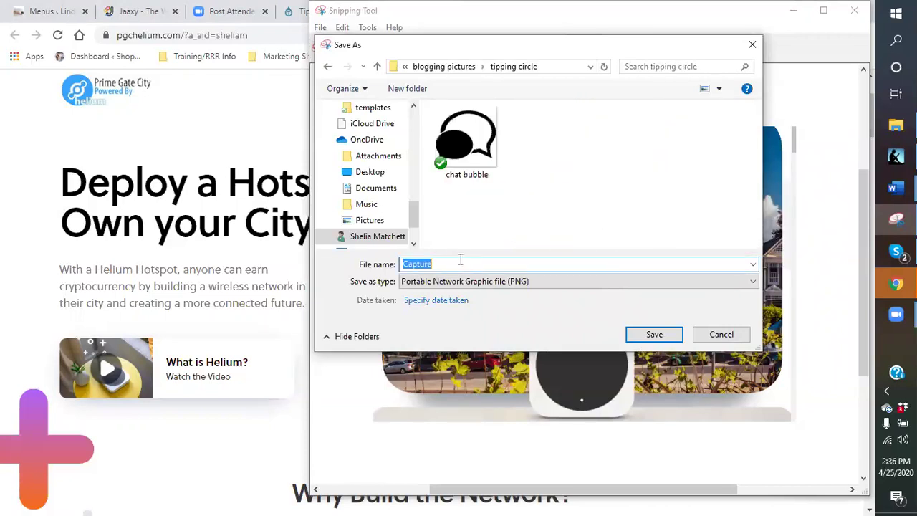
{"action": "type", "text": "Helium hub"}
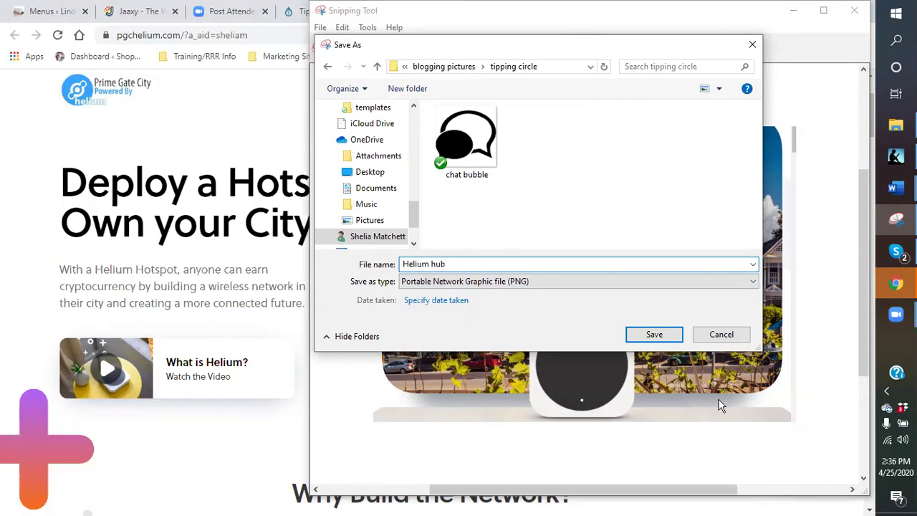
{"action": "left_click", "coordinate": [661, 337]}
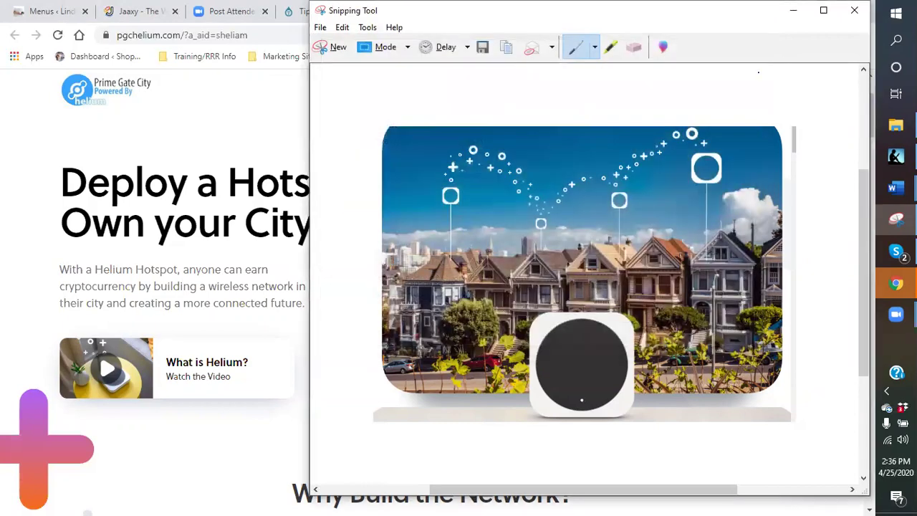
{"action": "left_click", "coordinate": [854, 10]}
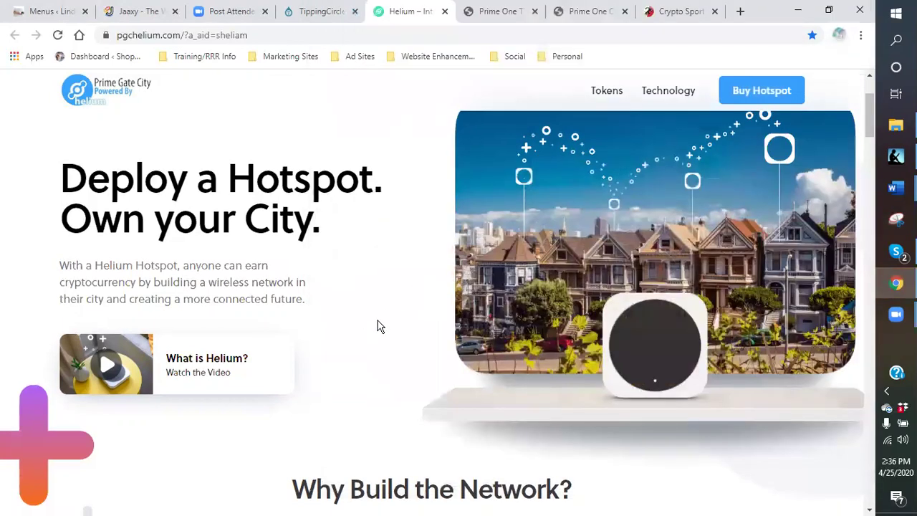
Step: Capture the Connect Devices illustration further down the Helium page with Snipping Tool
{"action": "scroll", "coordinate": [379, 327], "scroll_direction": "down", "scroll_amount": 5}
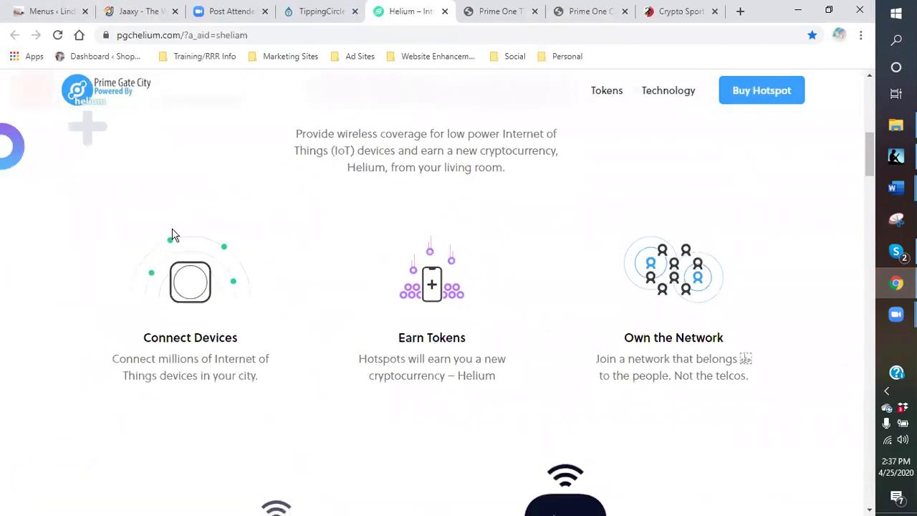
{"action": "left_click_drag", "start_coordinate": [280, 308], "coordinate": [177, 307]}
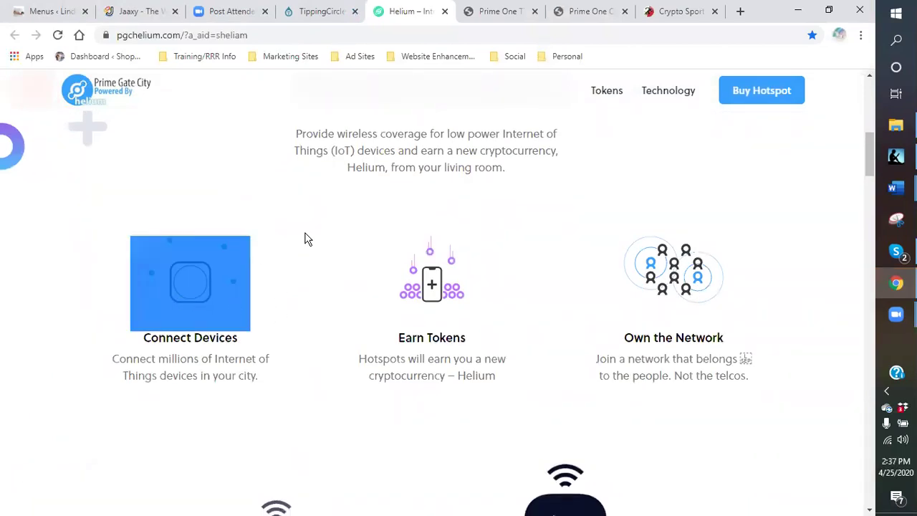
{"action": "left_click", "coordinate": [313, 268]}
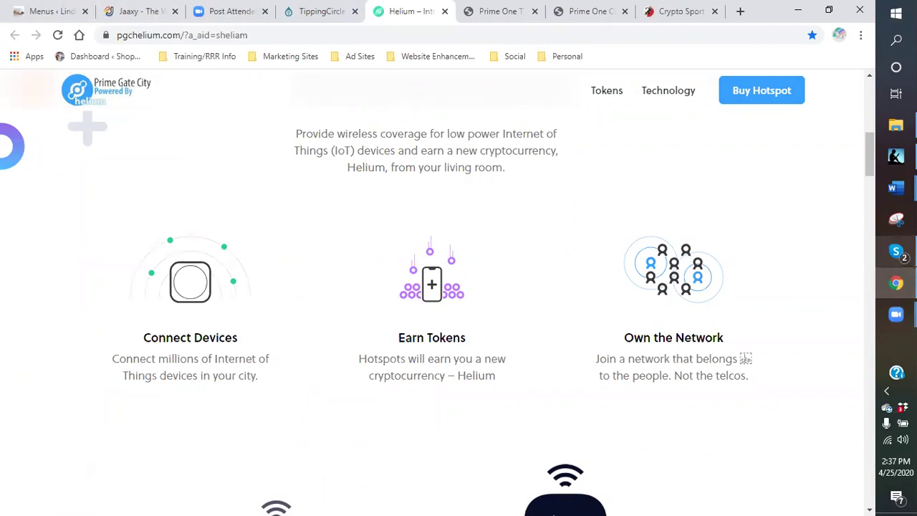
{"action": "left_click", "coordinate": [895, 219]}
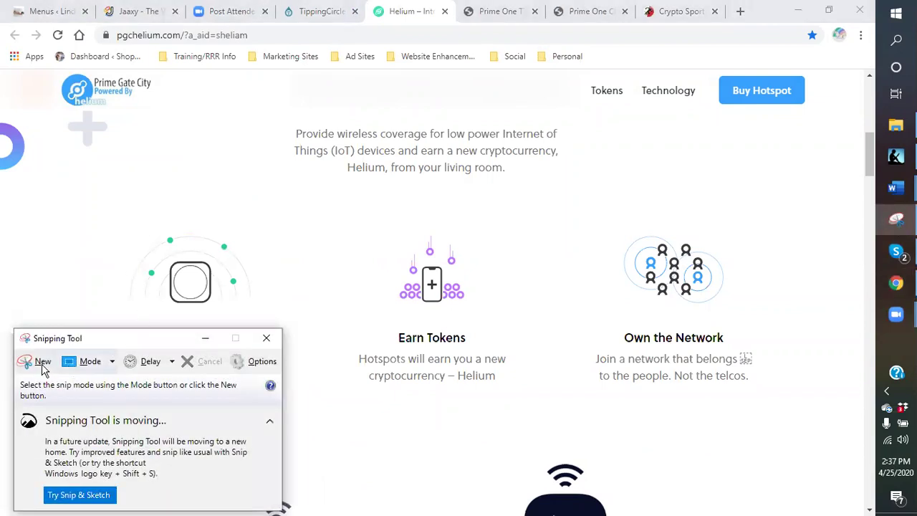
{"action": "left_click", "coordinate": [32, 361]}
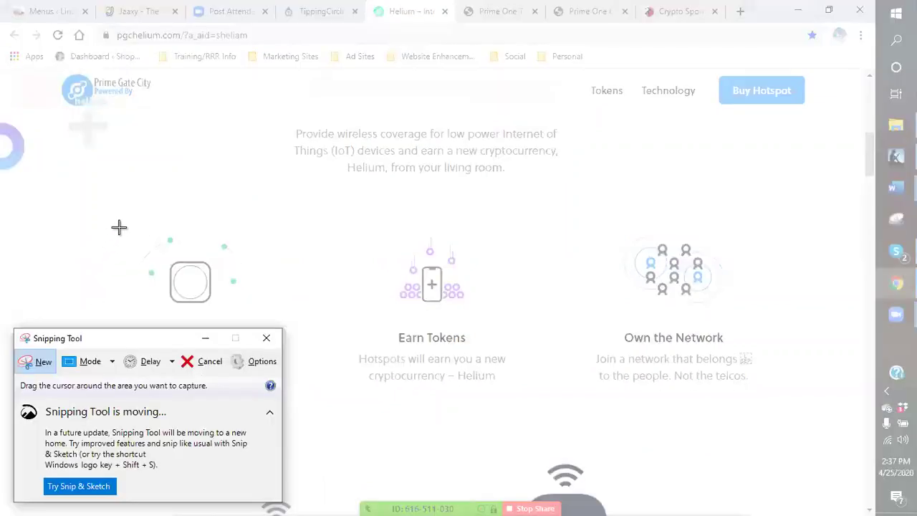
{"action": "left_click_drag", "start_coordinate": [127, 226], "coordinate": [254, 325]}
Step: Save the Connect Devices snip as a PNG named hub in the tipping circle folder and close Snipping Tool
{"action": "left_click", "coordinate": [75, 129]}
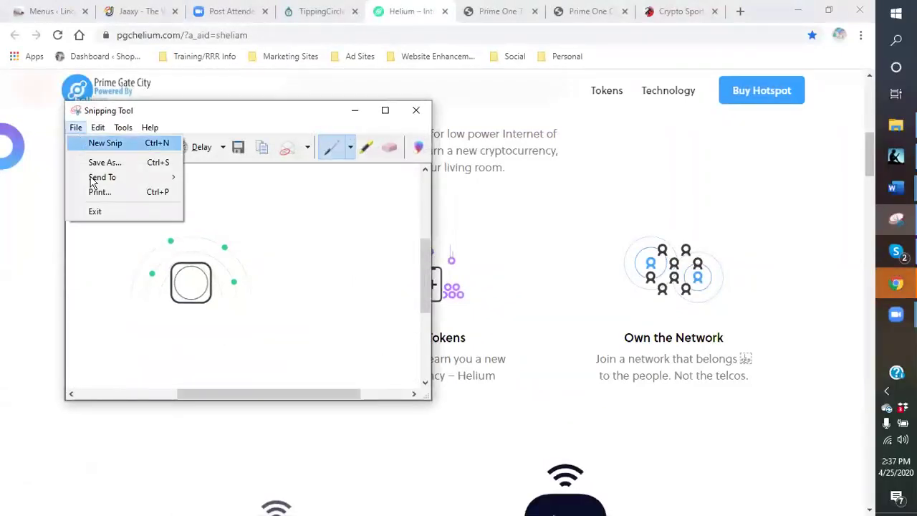
{"action": "left_click", "coordinate": [104, 162]}
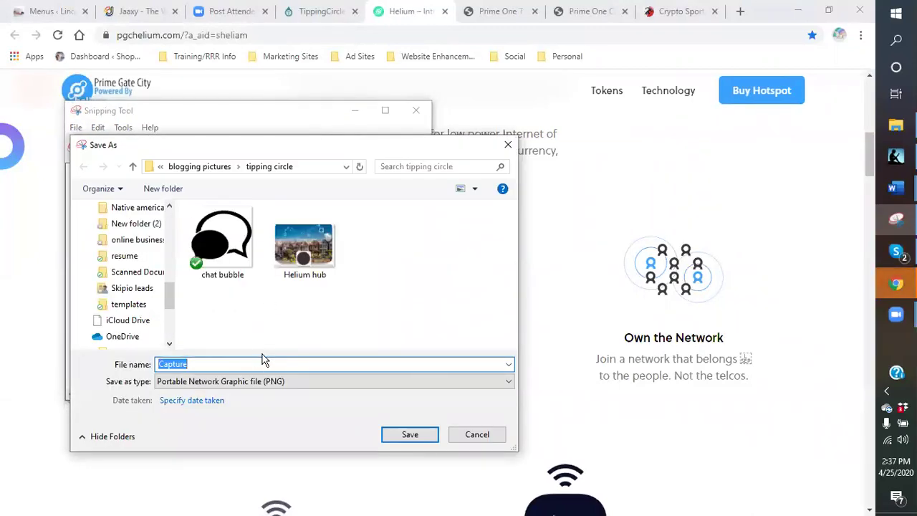
{"action": "type", "text": "hub"}
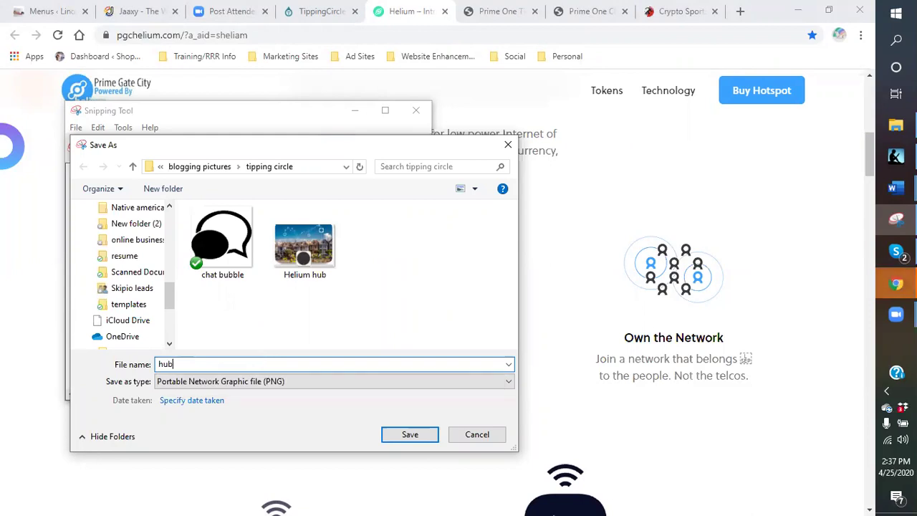
{"action": "key", "text": "Return"}
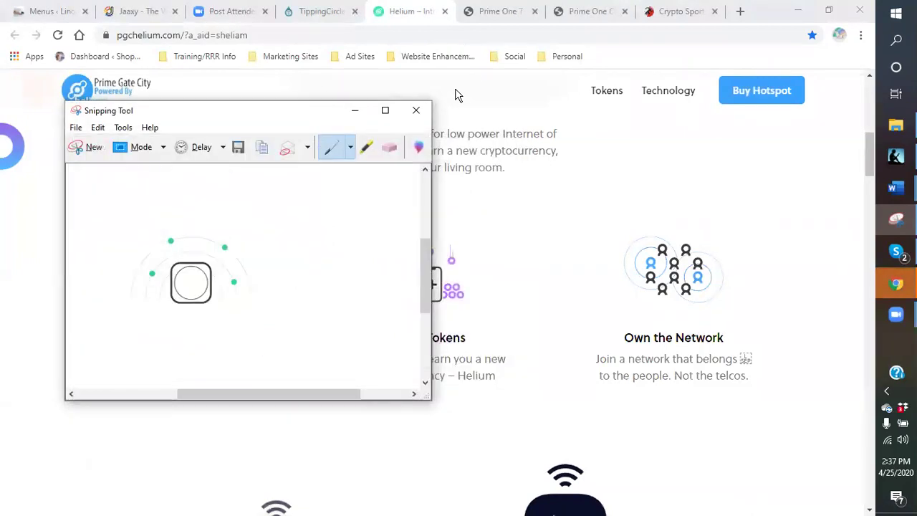
{"action": "left_click", "coordinate": [416, 110]}
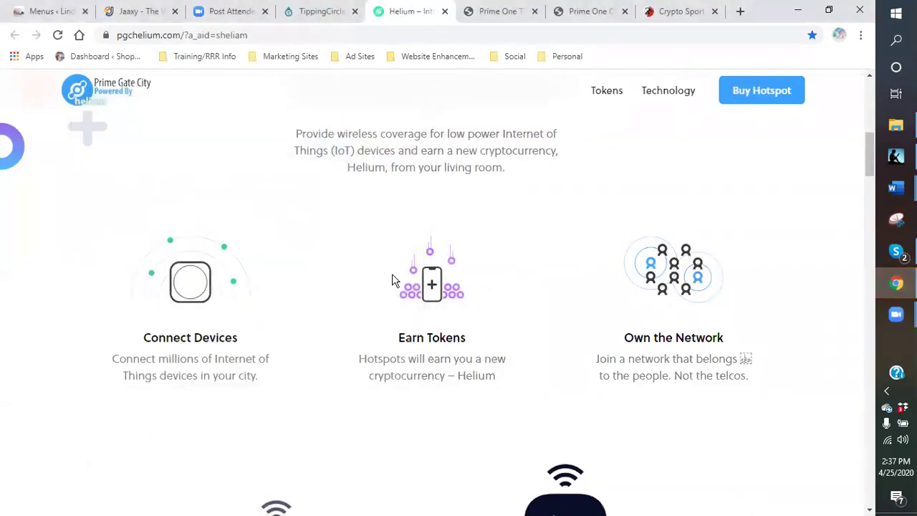
Step: Capture the Earn Tokens illustration on the Helium page with Snipping Tool
{"action": "left_click", "coordinate": [896, 219]}
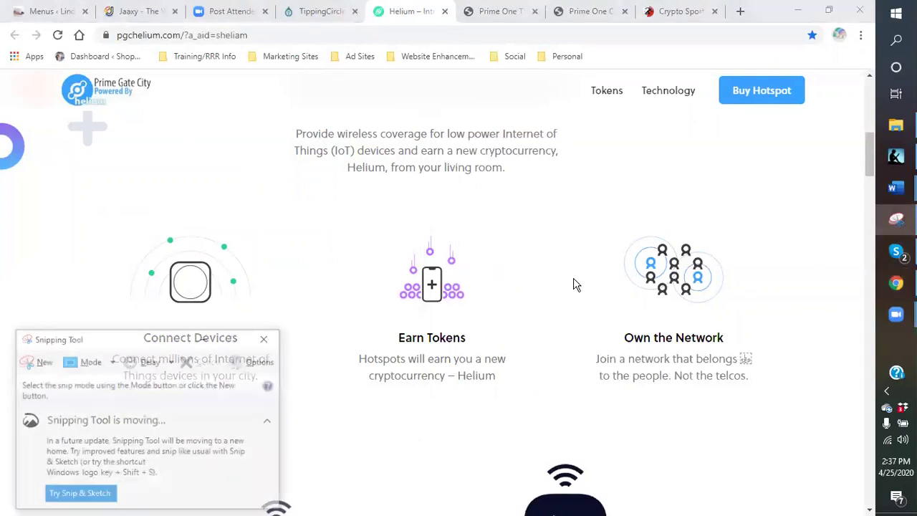
{"action": "left_click", "coordinate": [40, 361]}
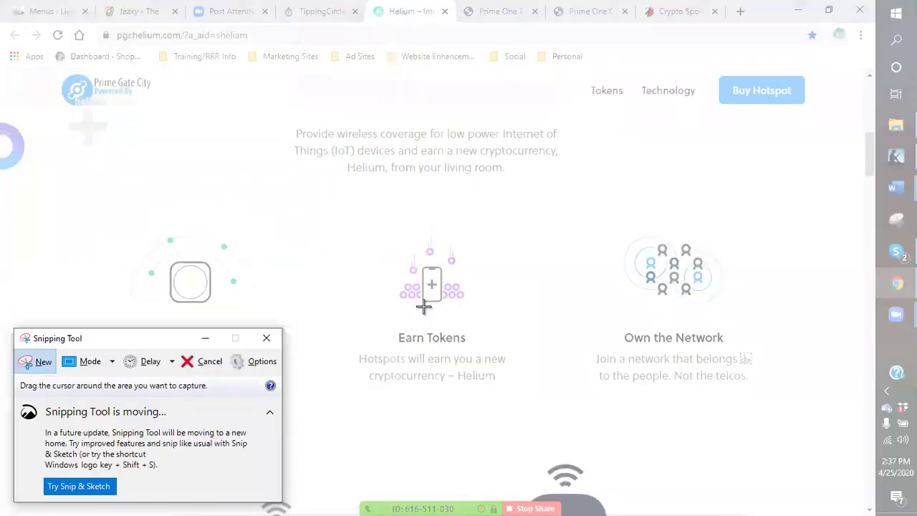
{"action": "left_click_drag", "start_coordinate": [380, 238], "coordinate": [477, 317]}
Step: Save the Earn Tokens snip as a PNG named bitcoin hub in the tipping circle folder and close Snipping Tool
{"action": "left_click", "coordinate": [332, 140]}
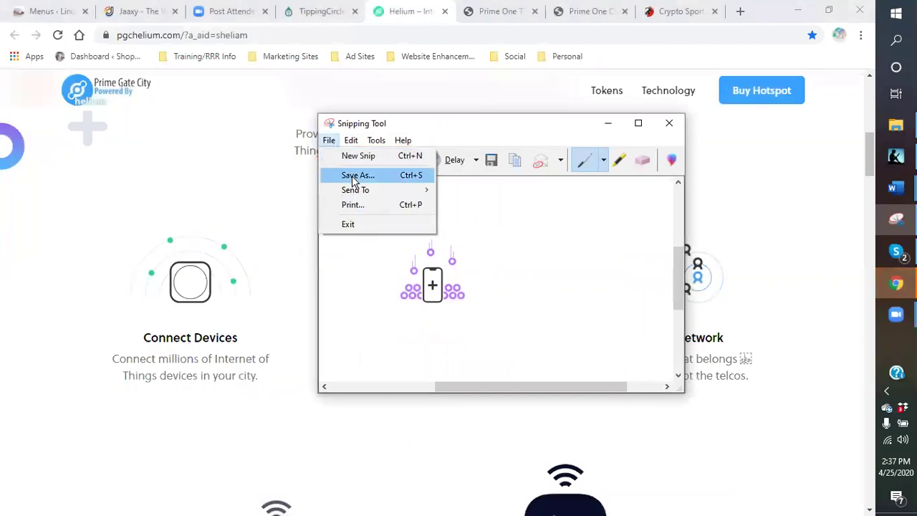
{"action": "left_click", "coordinate": [353, 178]}
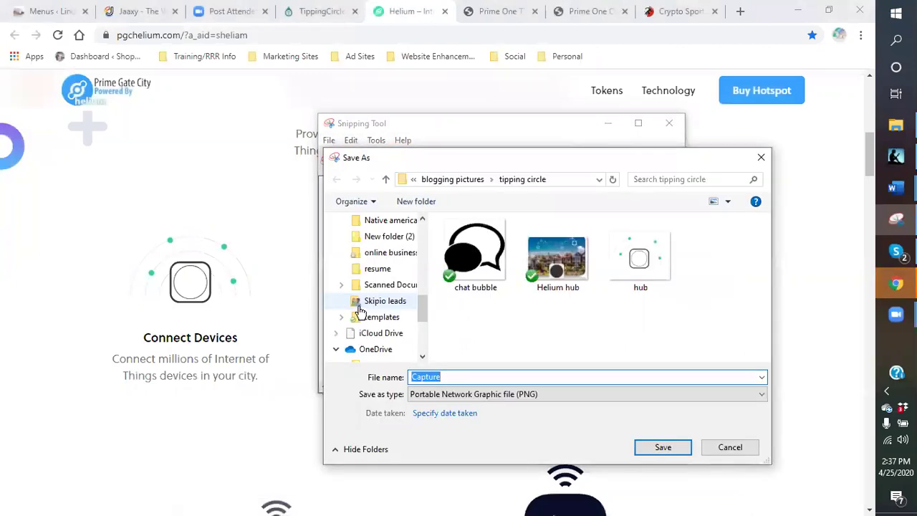
{"action": "type", "text": "bitcoin hub"}
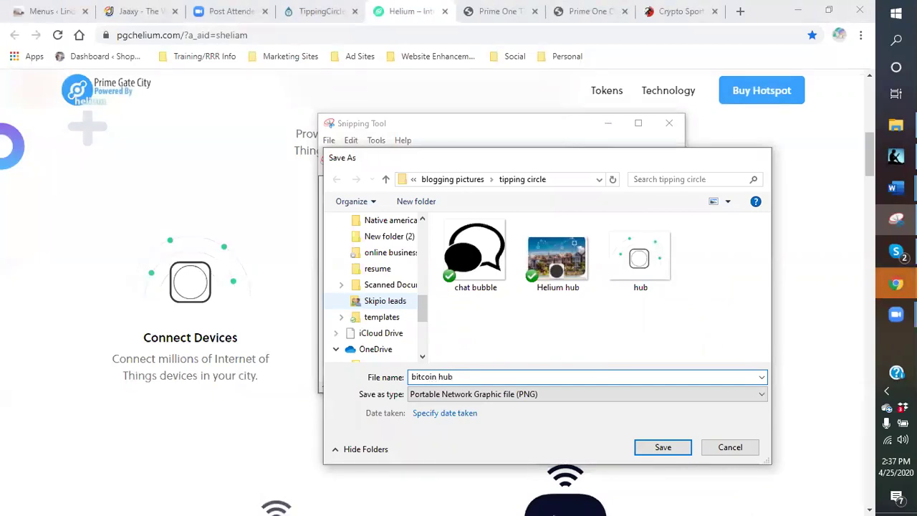
{"action": "key", "text": "Return"}
{"action": "left_click", "coordinate": [670, 122]}
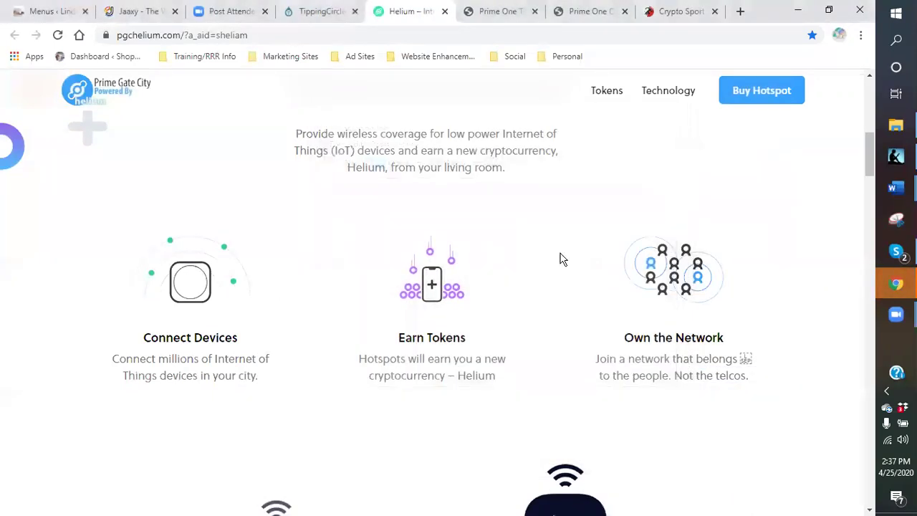
Step: Capture the Own the Network illustration on the Helium page with Snipping Tool
{"action": "left_click", "coordinate": [896, 220]}
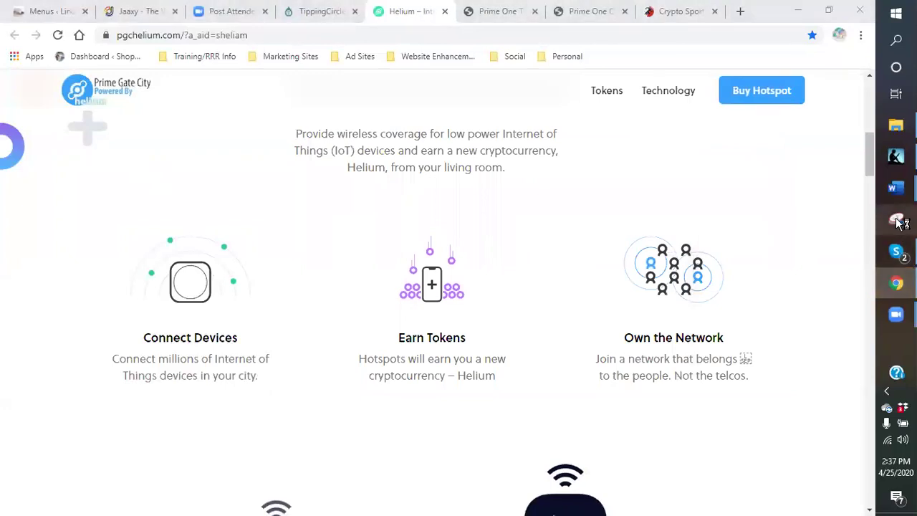
{"action": "left_click", "coordinate": [28, 362]}
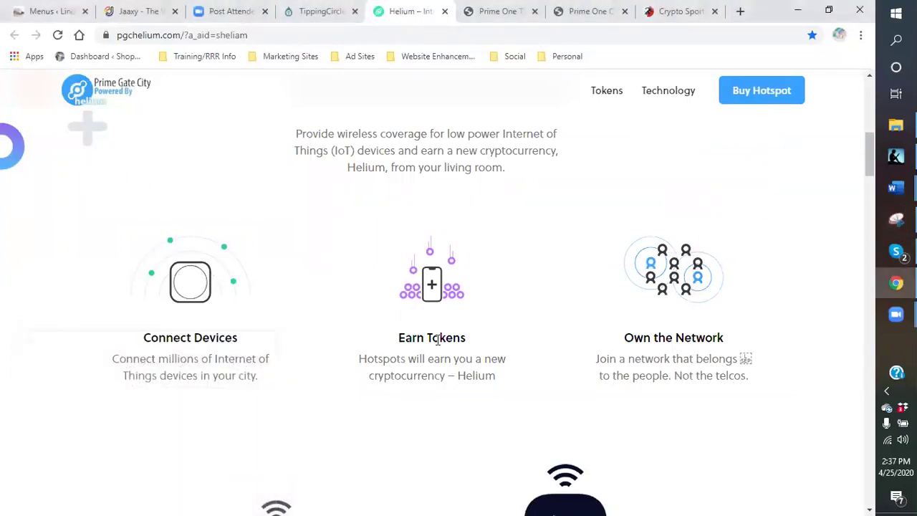
{"action": "left_click_drag", "start_coordinate": [609, 233], "coordinate": [740, 313]}
Step: Save the Own the Network snip as a PNG named network in the tipping circle folder and close Snipping Tool
{"action": "left_click", "coordinate": [514, 134]}
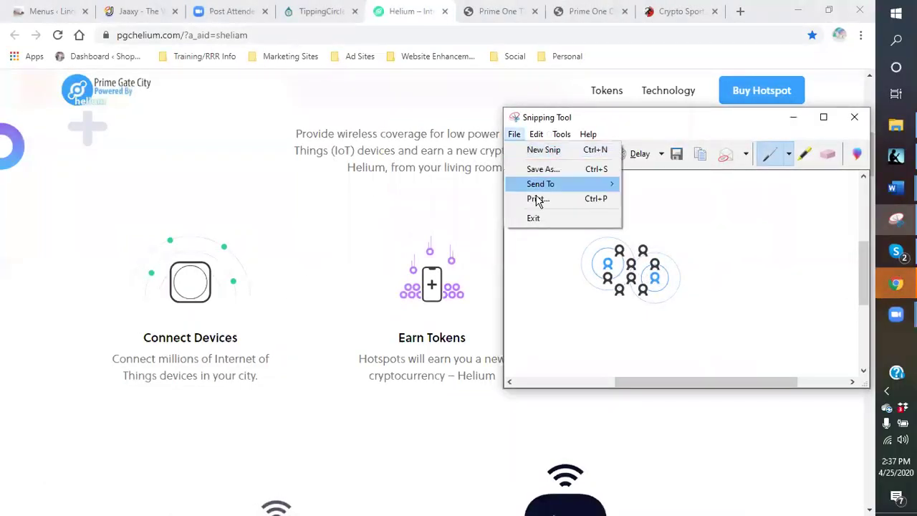
{"action": "left_click", "coordinate": [542, 169]}
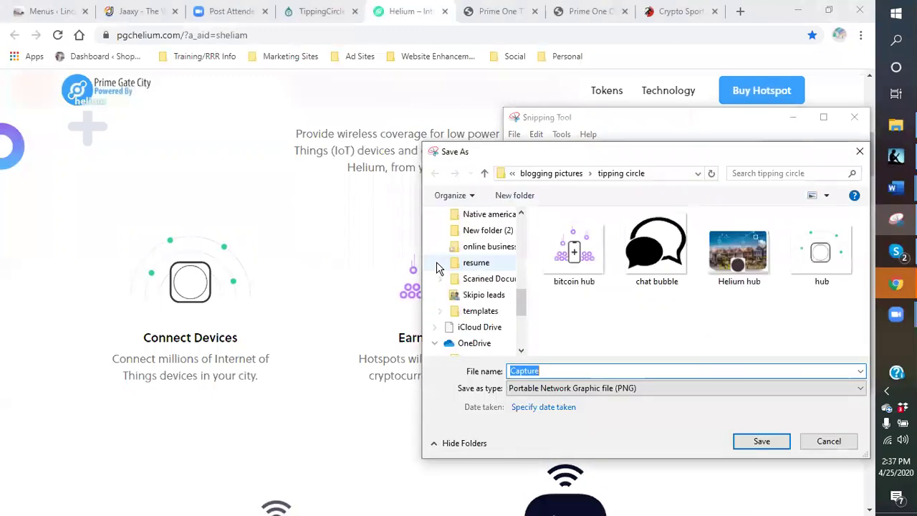
{"action": "type", "text": "network"}
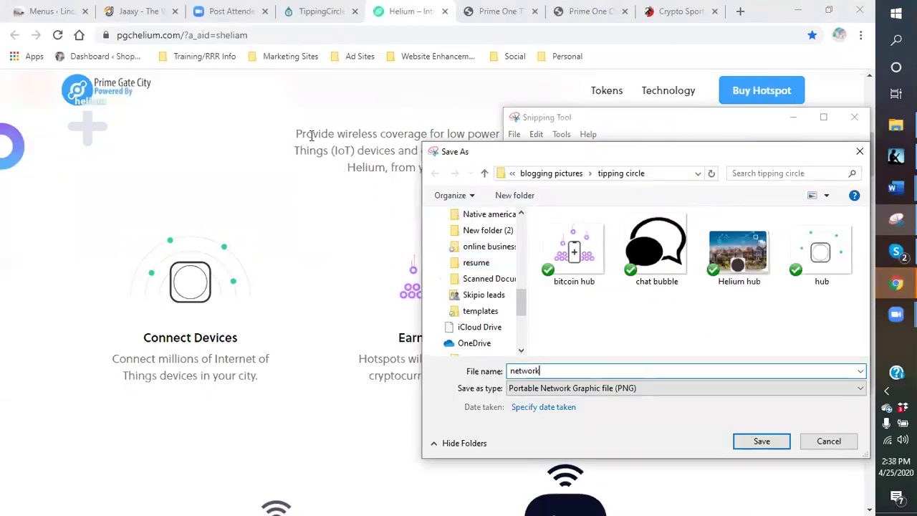
{"action": "left_click", "coordinate": [760, 442]}
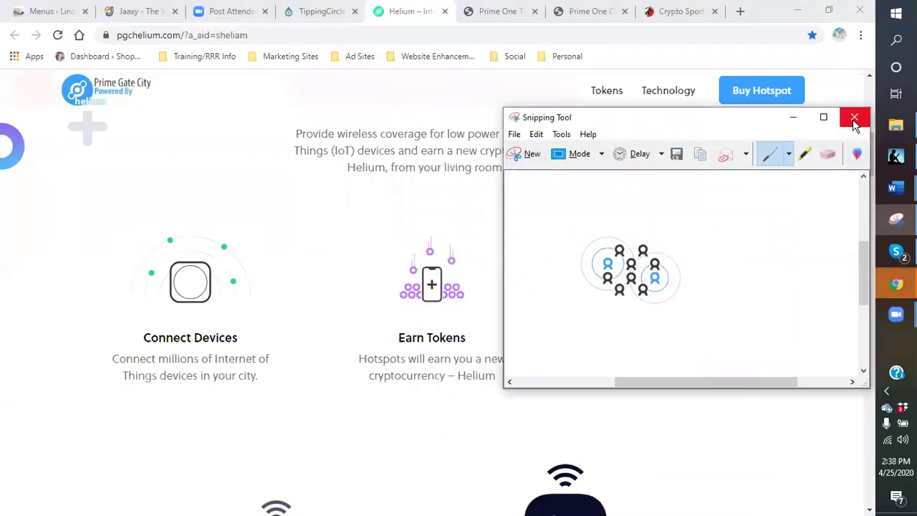
{"action": "left_click", "coordinate": [854, 120]}
Step: Try to capture the city skyline picture with the hotspot further down the Helium page with Snipping Tool
{"action": "scroll", "coordinate": [561, 266], "scroll_direction": "down", "scroll_amount": 4}
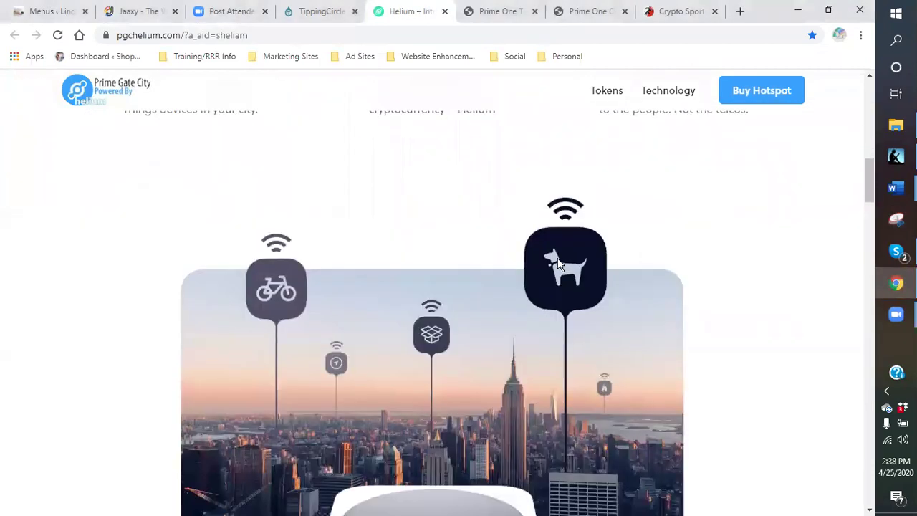
{"action": "scroll", "coordinate": [559, 265], "scroll_direction": "down", "scroll_amount": 1}
{"action": "scroll", "coordinate": [526, 269], "scroll_direction": "down", "scroll_amount": 1}
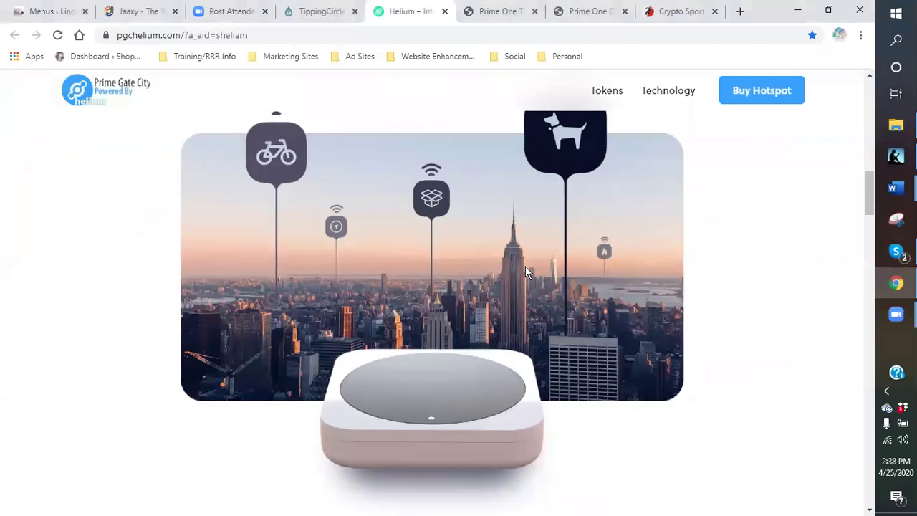
{"action": "scroll", "coordinate": [525, 267], "scroll_direction": "up", "scroll_amount": 1}
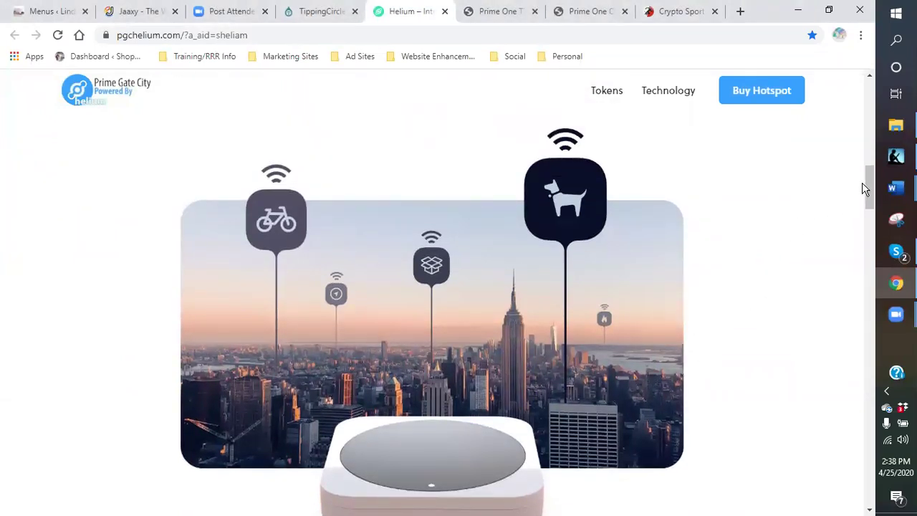
{"action": "left_click_drag", "start_coordinate": [864, 188], "coordinate": [866, 192]}
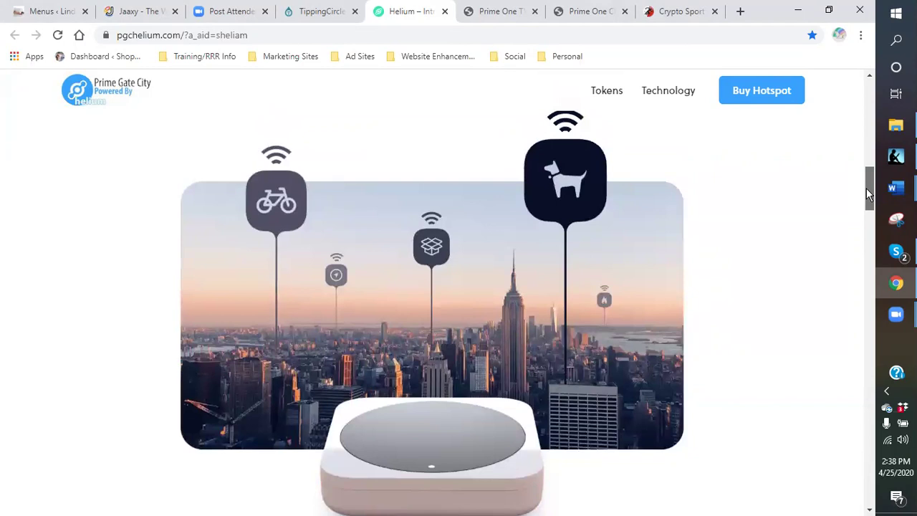
{"action": "left_click", "coordinate": [897, 223]}
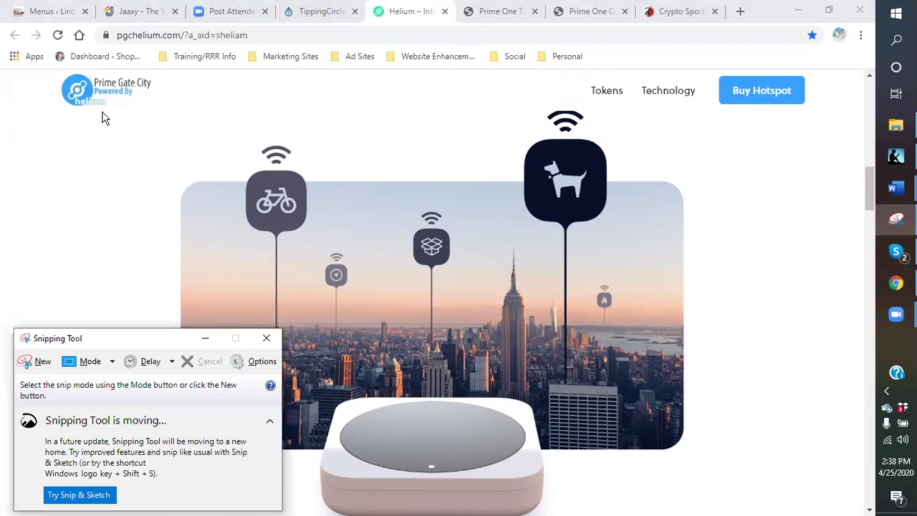
{"action": "mouse_move", "coordinate": [111, 109]}
{"action": "left_mouse_down"}
{"action": "mouse_move", "coordinate": [127, 105]}
{"action": "mouse_move", "coordinate": [120, 118]}
{"action": "left_mouse_up"}
{"action": "left_click", "coordinate": [896, 220]}
{"action": "left_click", "coordinate": [39, 368]}
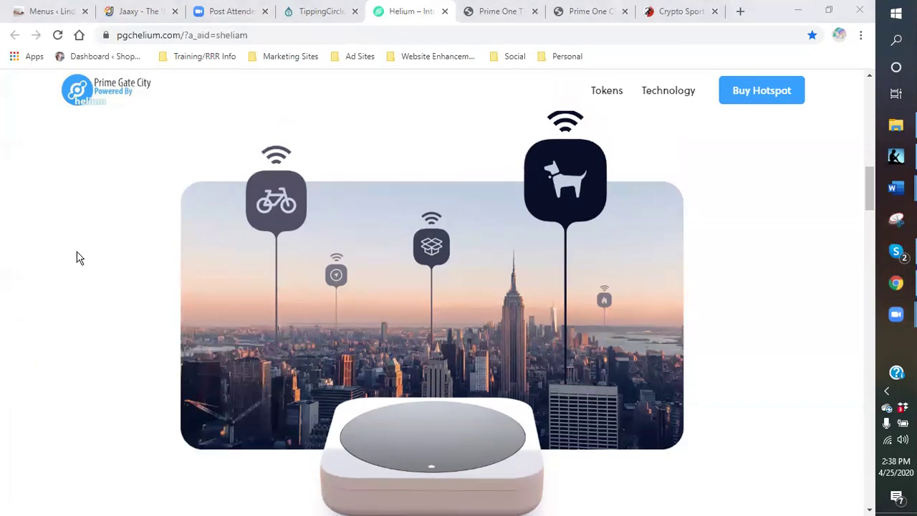
{"action": "left_click_drag", "start_coordinate": [105, 114], "coordinate": [737, 502]}
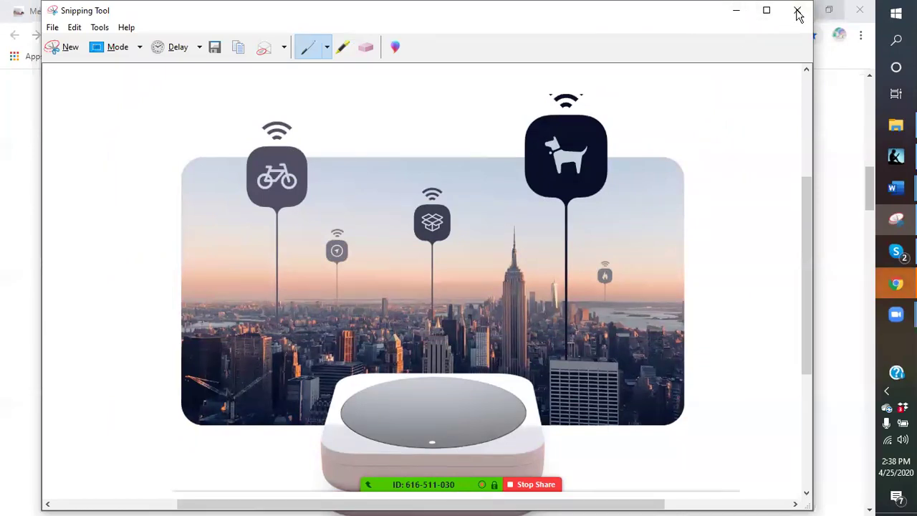
Step: Discard the skyline snip without saving it and close Snipping Tool
{"action": "left_click", "coordinate": [75, 28]}
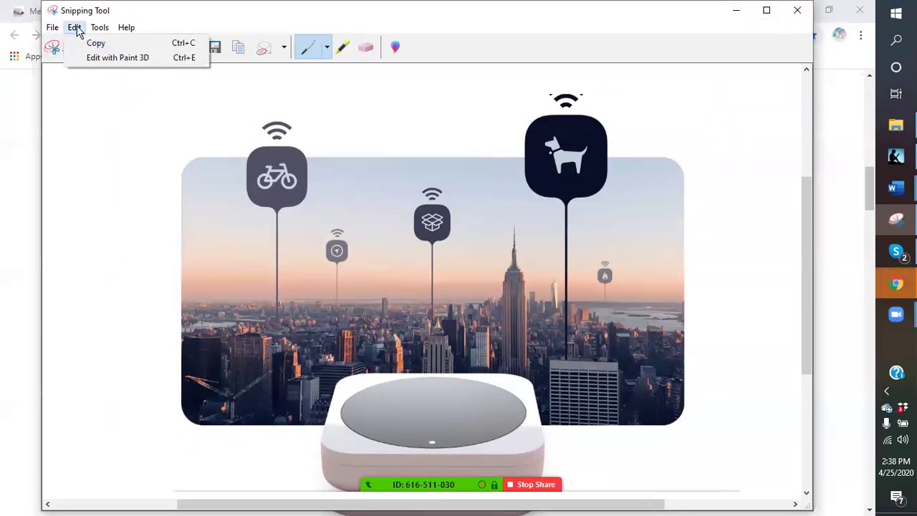
{"action": "mouse_move", "coordinate": [49, 33]}
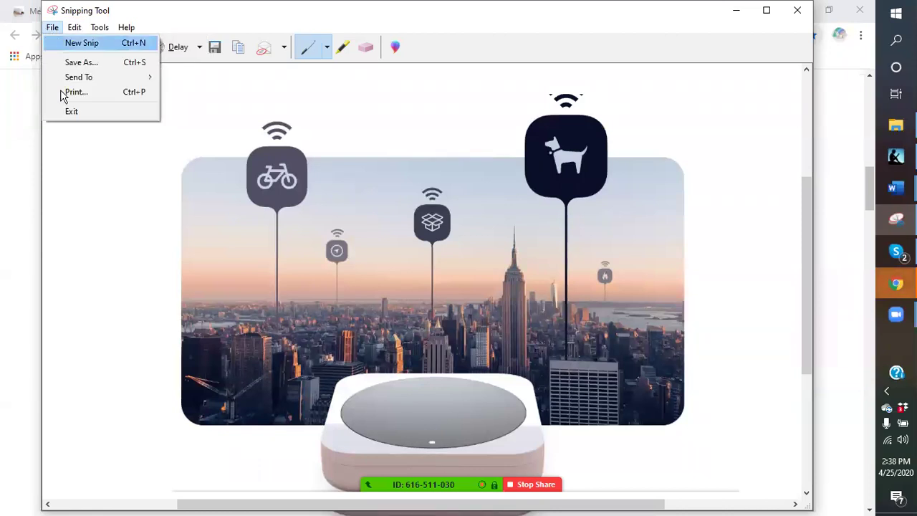
{"action": "left_click", "coordinate": [195, 86]}
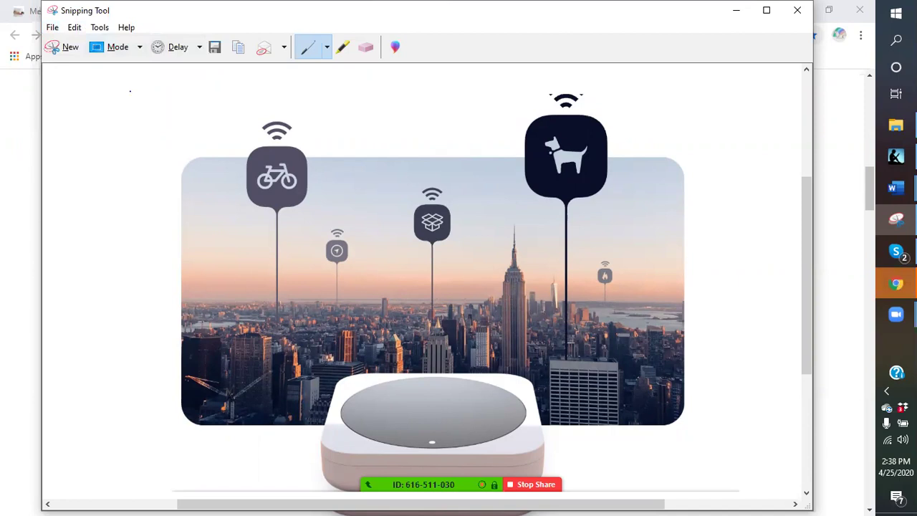
{"action": "left_click", "coordinate": [797, 10]}
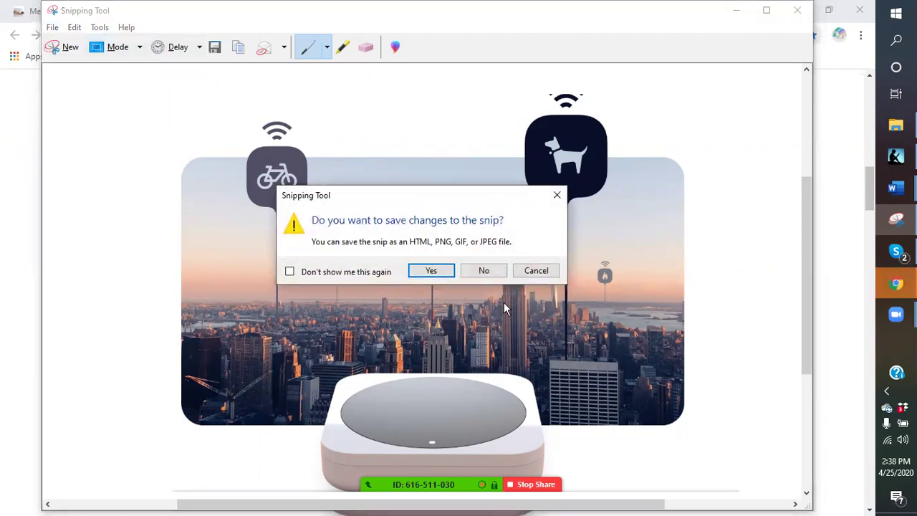
{"action": "left_click", "coordinate": [484, 270]}
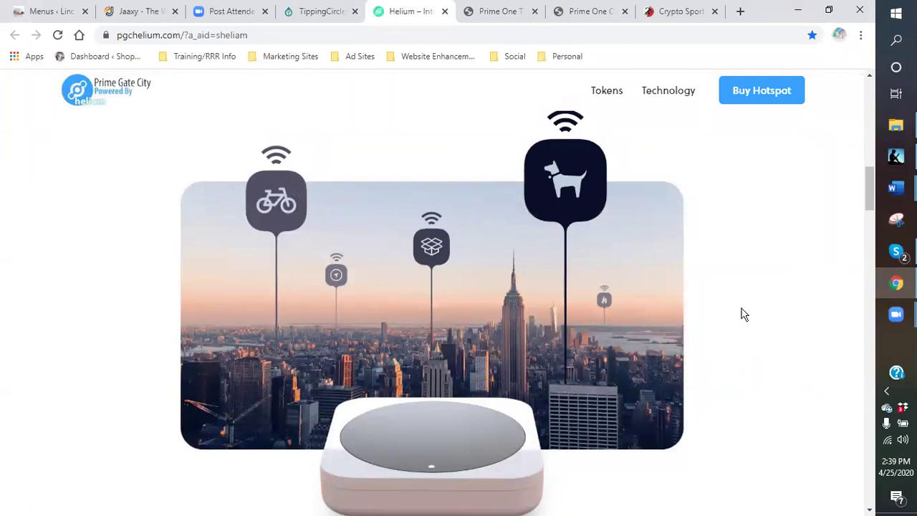
Step: Capture the city skyline picture again with Snipping Tool, including the whole hotspot device and the icons above it
{"action": "scroll", "coordinate": [750, 288], "scroll_direction": "down", "scroll_amount": 1}
{"action": "scroll", "coordinate": [745, 293], "scroll_direction": "up", "scroll_amount": 1}
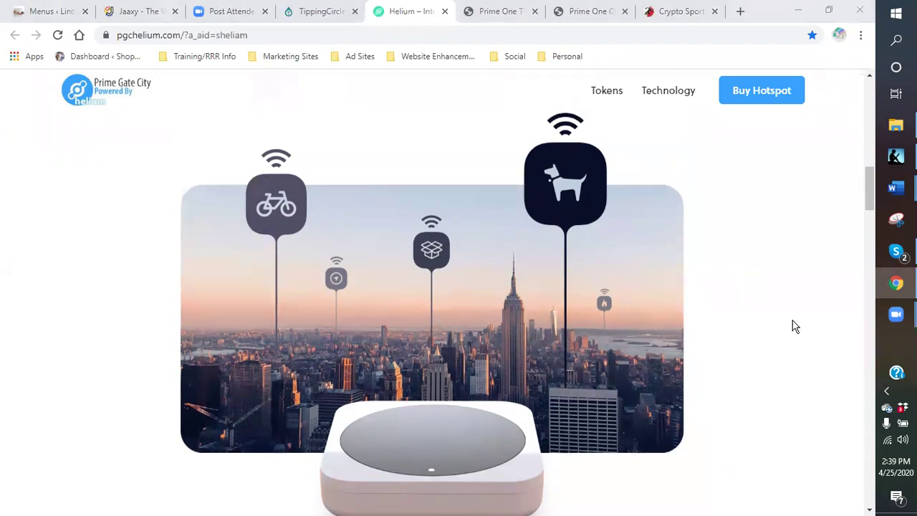
{"action": "scroll", "coordinate": [794, 323], "scroll_direction": "up", "scroll_amount": 1}
{"action": "scroll", "coordinate": [791, 315], "scroll_direction": "down", "scroll_amount": 1}
{"action": "scroll", "coordinate": [795, 301], "scroll_direction": "up", "scroll_amount": 1}
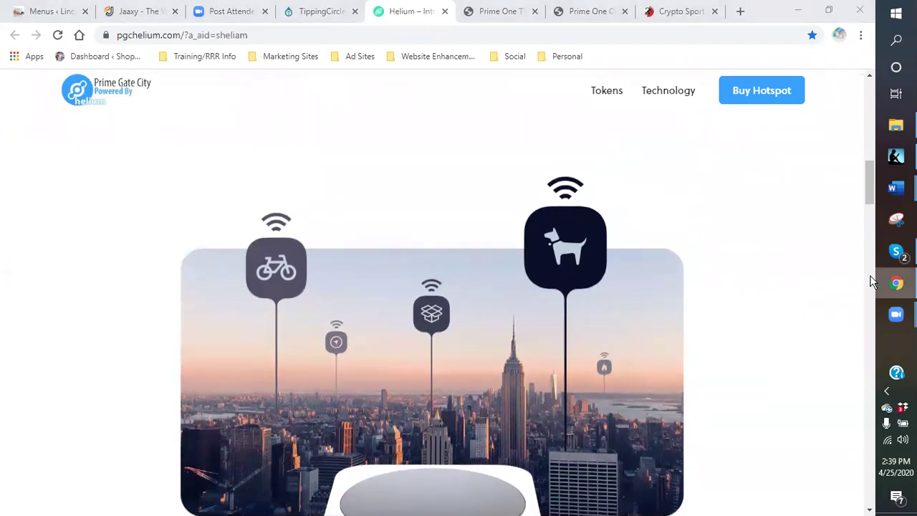
{"action": "scroll", "coordinate": [799, 285], "scroll_direction": "down", "scroll_amount": 1}
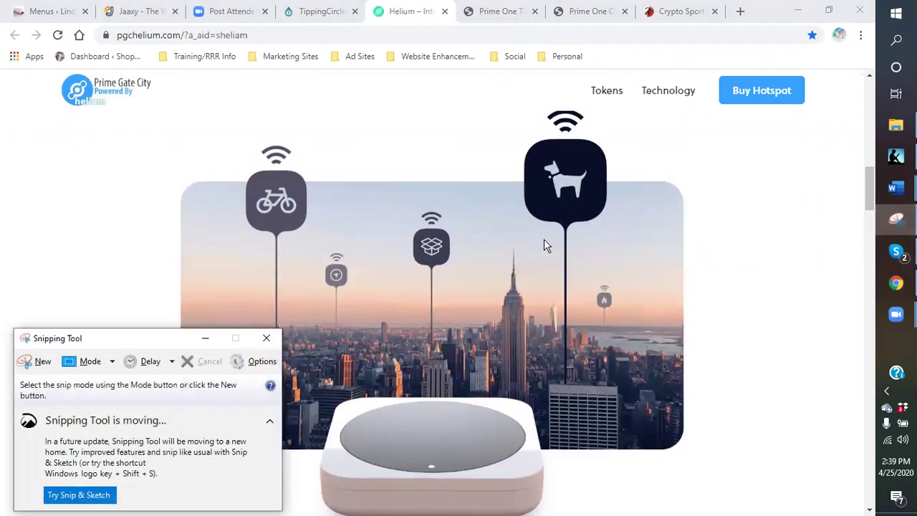
{"action": "left_click", "coordinate": [43, 362]}
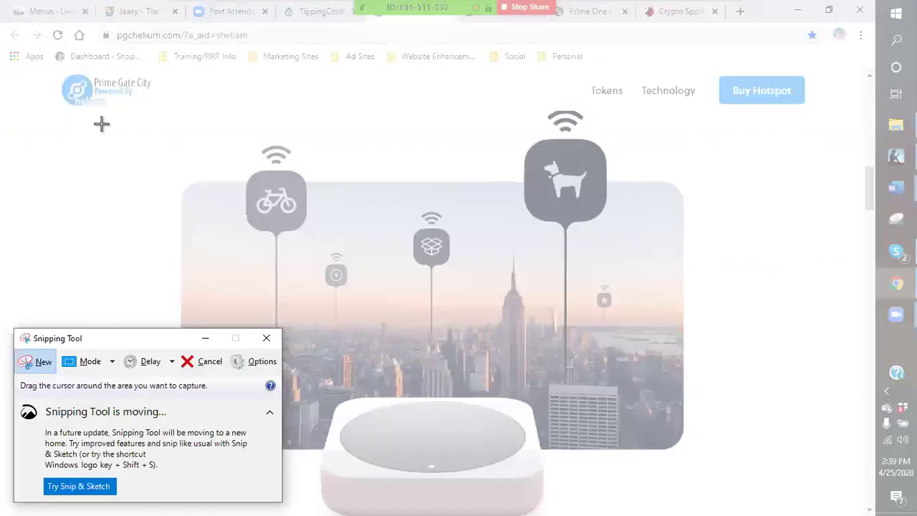
{"action": "left_click_drag", "start_coordinate": [104, 105], "coordinate": [761, 508]}
Step: Save the city skyline snip as a PNG named group hot spot in the tipping circle folder and close Snipping Tool
{"action": "left_click", "coordinate": [53, 28]}
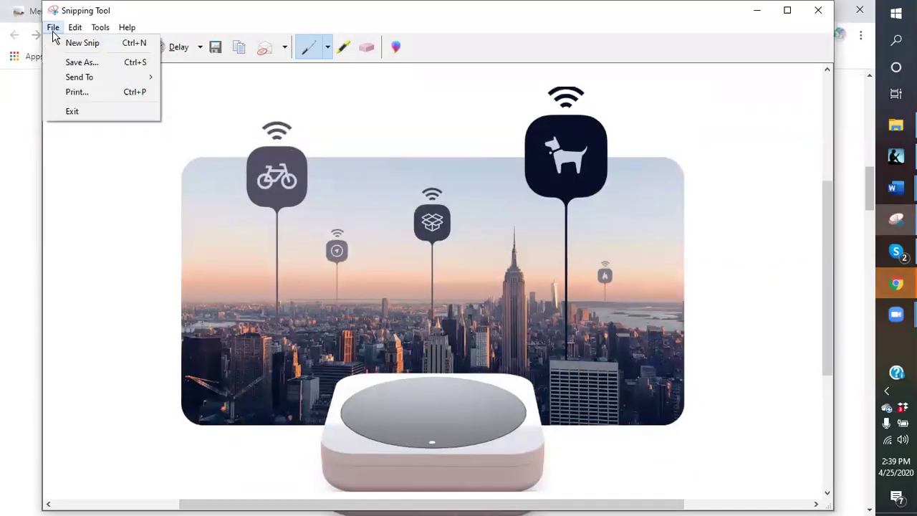
{"action": "left_click", "coordinate": [69, 63]}
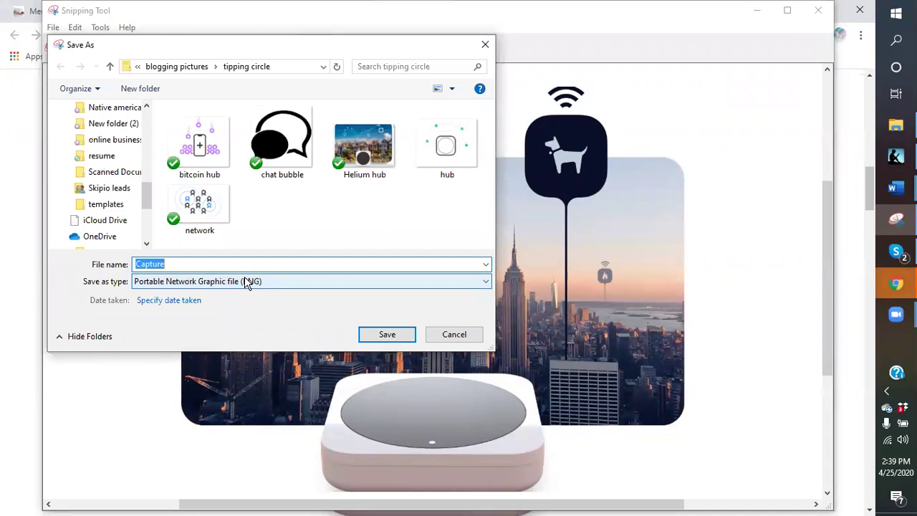
{"action": "type", "text": "group hot spot"}
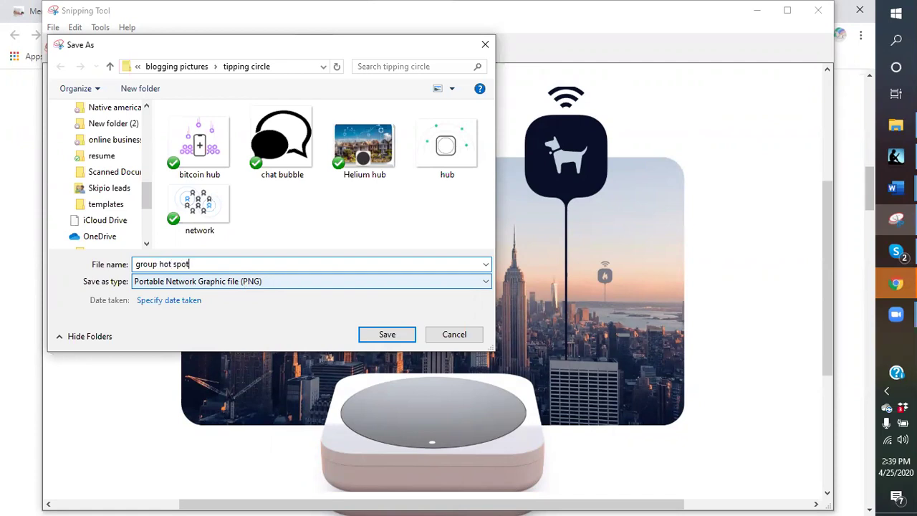
{"action": "key", "text": "Return"}
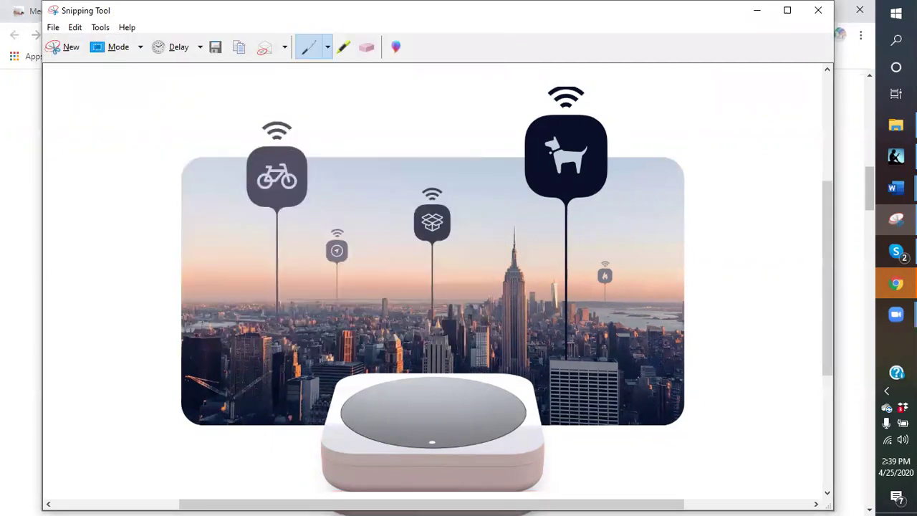
{"action": "left_click", "coordinate": [820, 12]}
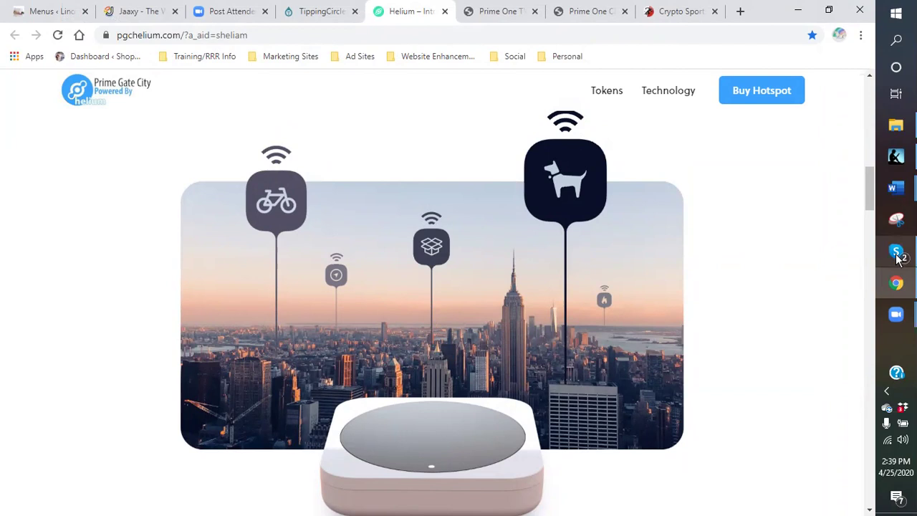
Step: Close the WordPress Menus page and log in to the Shop with MamaChief dashboard in a new tab with the saved username and password
{"action": "mouse_move", "coordinate": [898, 260]}
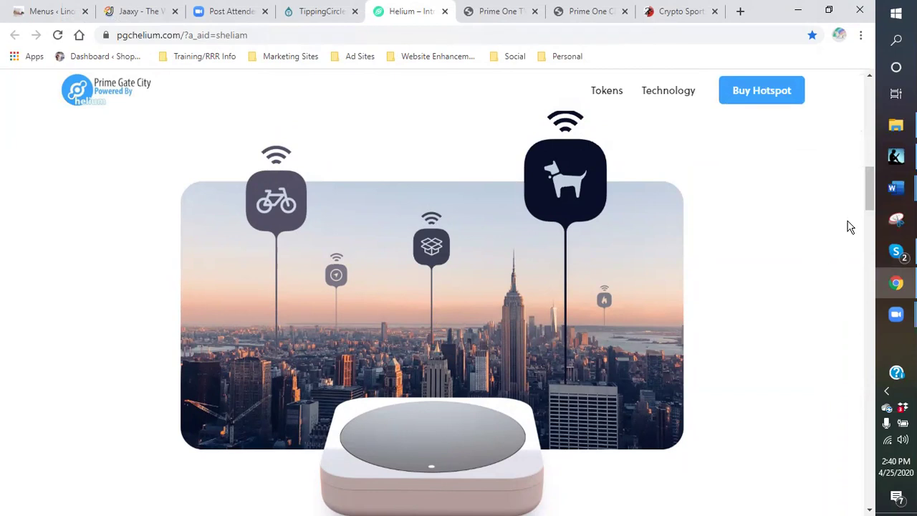
{"action": "left_click", "coordinate": [85, 11]}
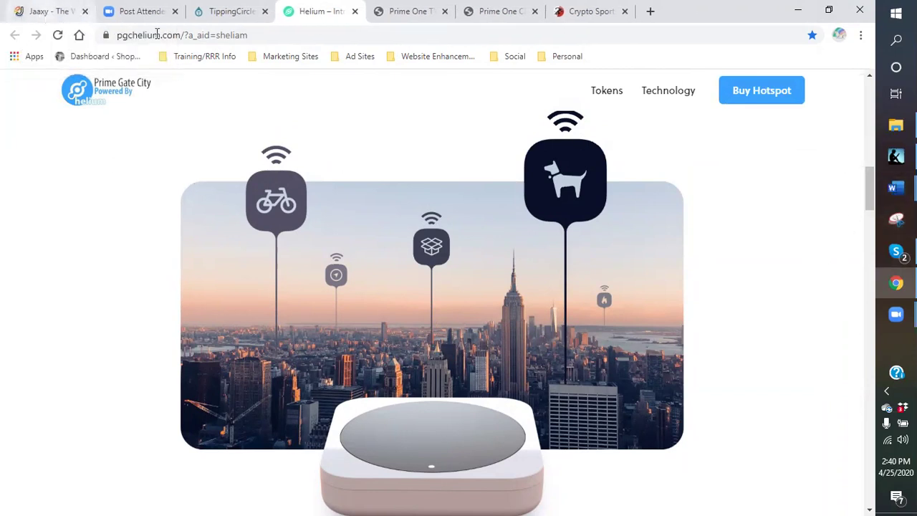
{"action": "left_click", "coordinate": [651, 11]}
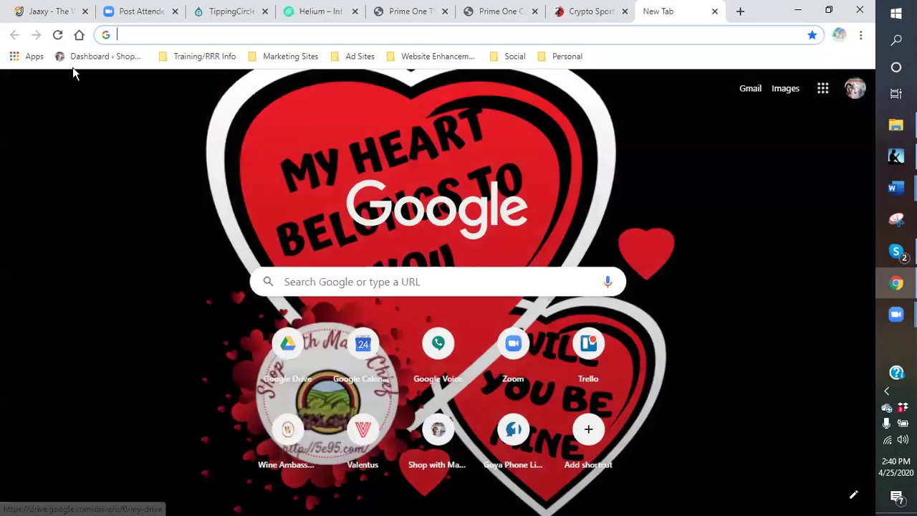
{"action": "left_click", "coordinate": [77, 58]}
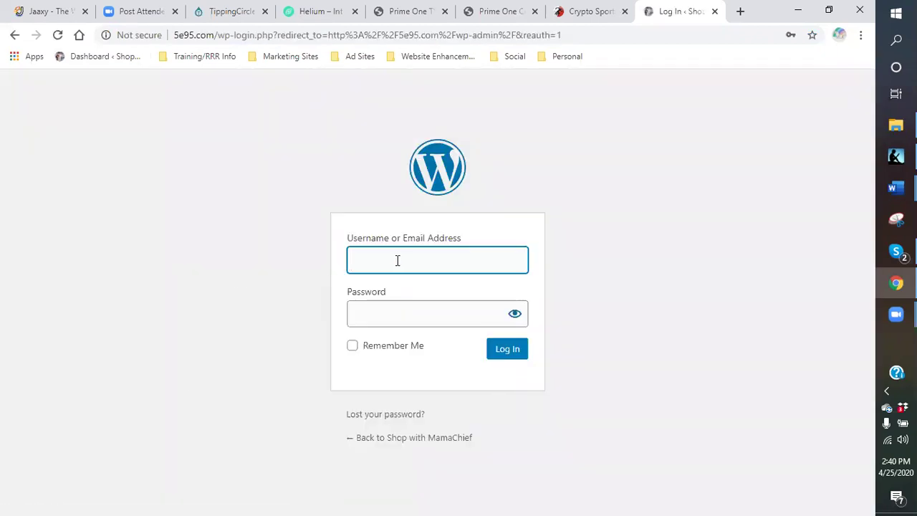
{"action": "left_click", "coordinate": [398, 260]}
{"action": "left_click", "coordinate": [393, 303]}
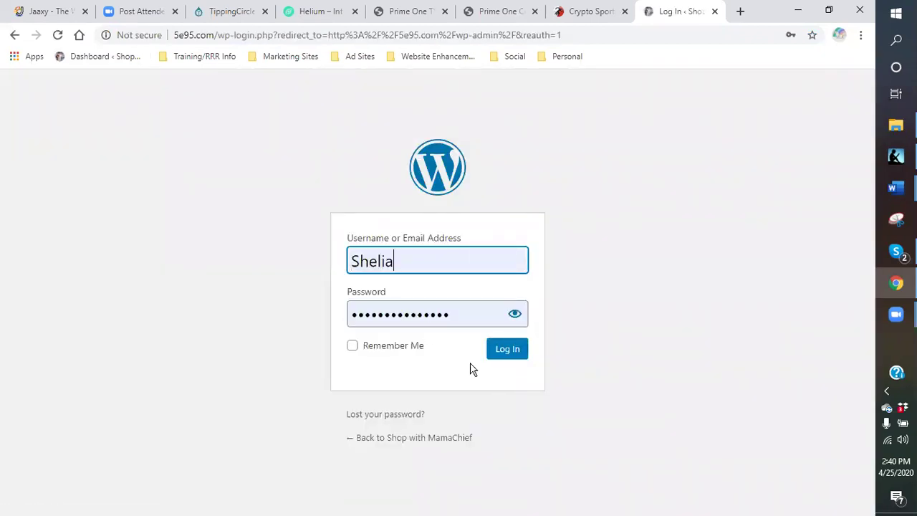
{"action": "left_click", "coordinate": [499, 356]}
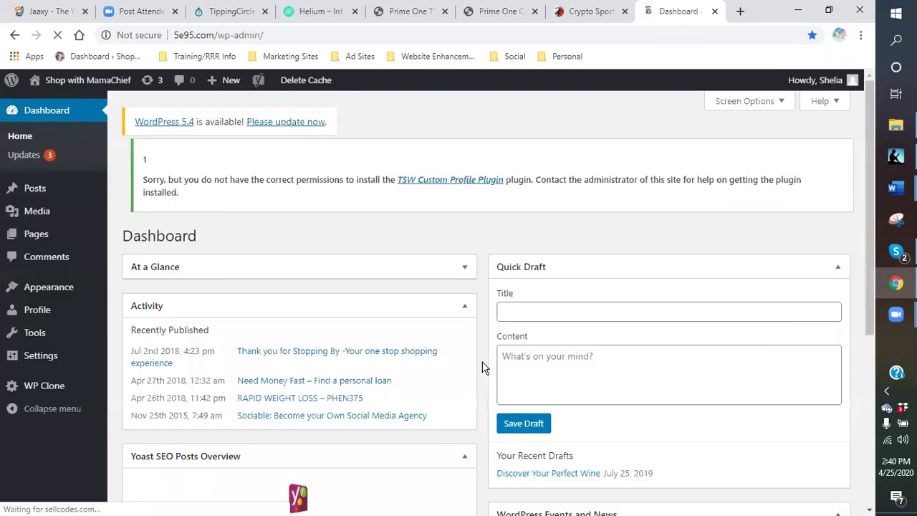
Step: List the draft pages and open PGN – PERFORMANCE GIVING NETWORK for editing
{"action": "mouse_move", "coordinate": [39, 203]}
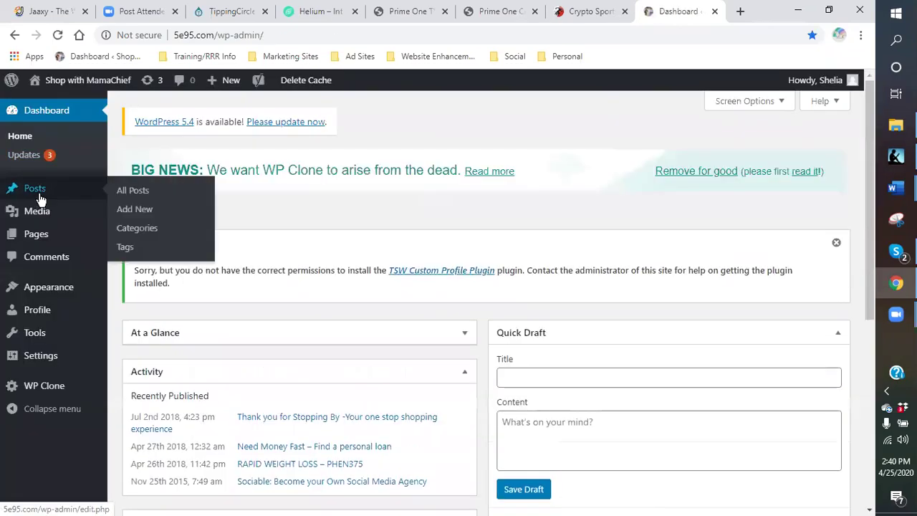
{"action": "mouse_move", "coordinate": [33, 243]}
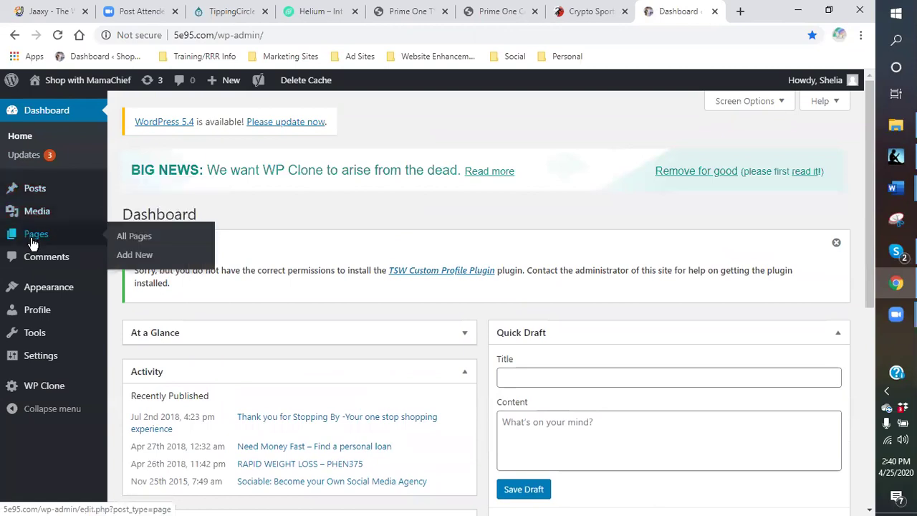
{"action": "left_click", "coordinate": [149, 241]}
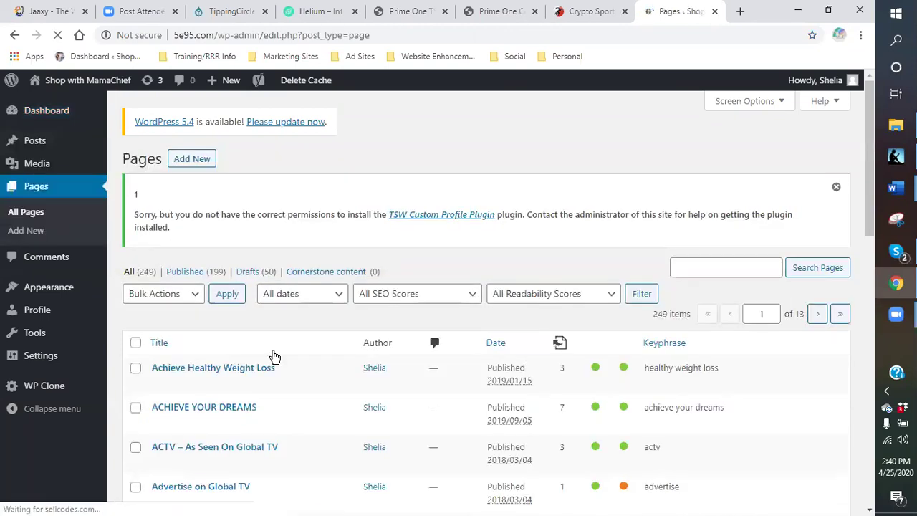
{"action": "left_click", "coordinate": [247, 273]}
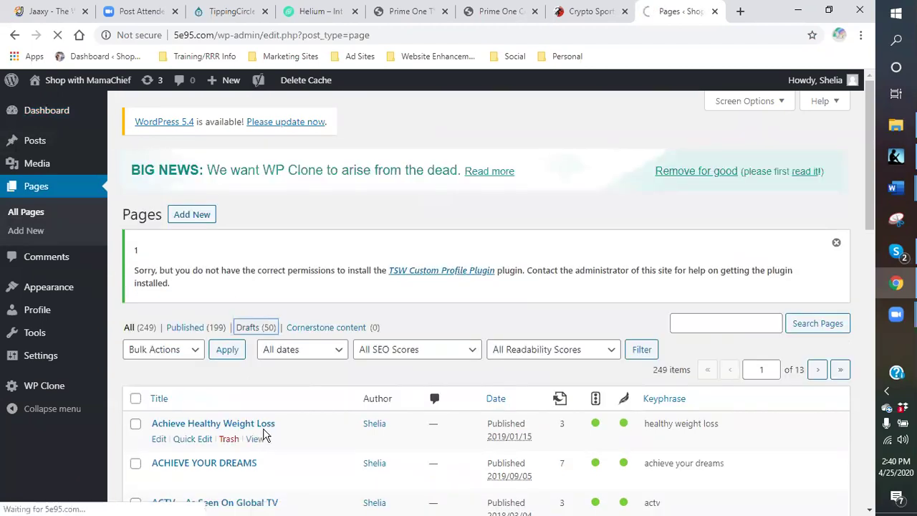
{"action": "scroll", "coordinate": [272, 422], "scroll_direction": "down", "scroll_amount": 4}
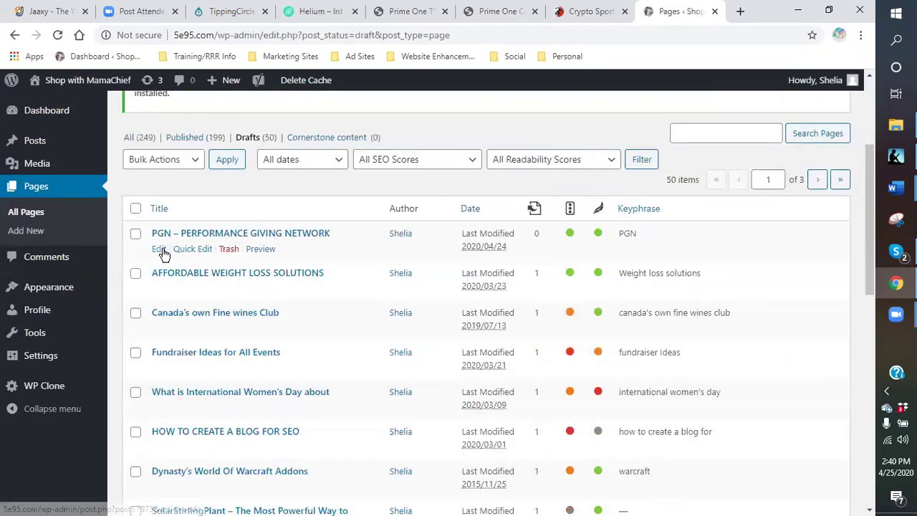
{"action": "left_click", "coordinate": [160, 249]}
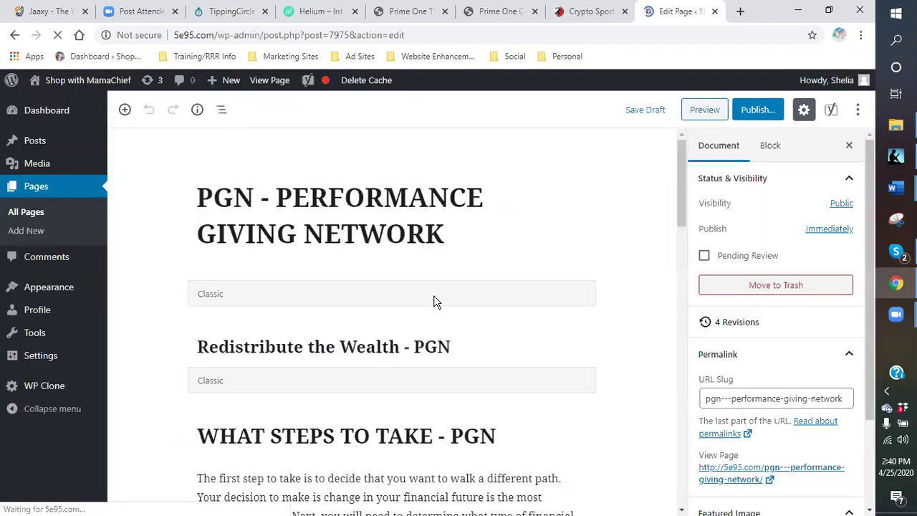
Step: Insert an image block above the paragraph starting "It all starts with giving the World Access" under Performance Giving Network Income Options
{"action": "scroll", "coordinate": [425, 315], "scroll_direction": "down", "scroll_amount": 7}
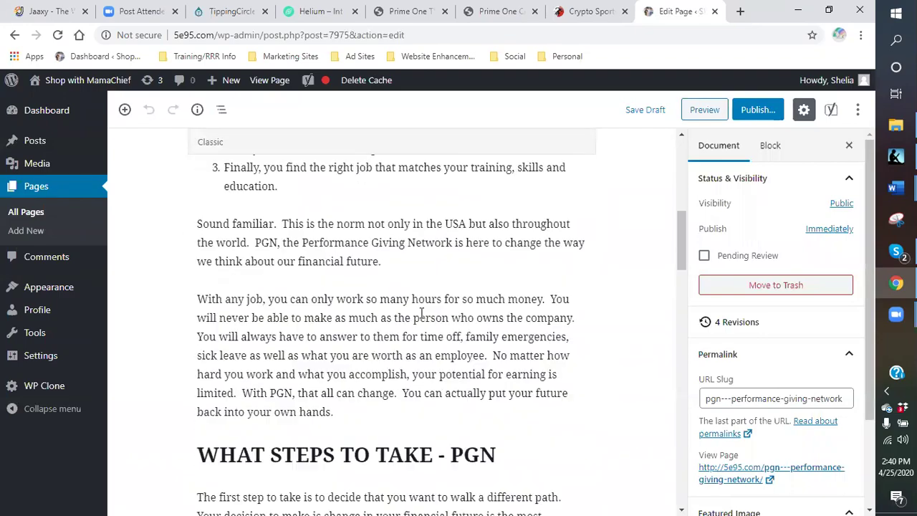
{"action": "scroll", "coordinate": [421, 313], "scroll_direction": "down", "scroll_amount": 9}
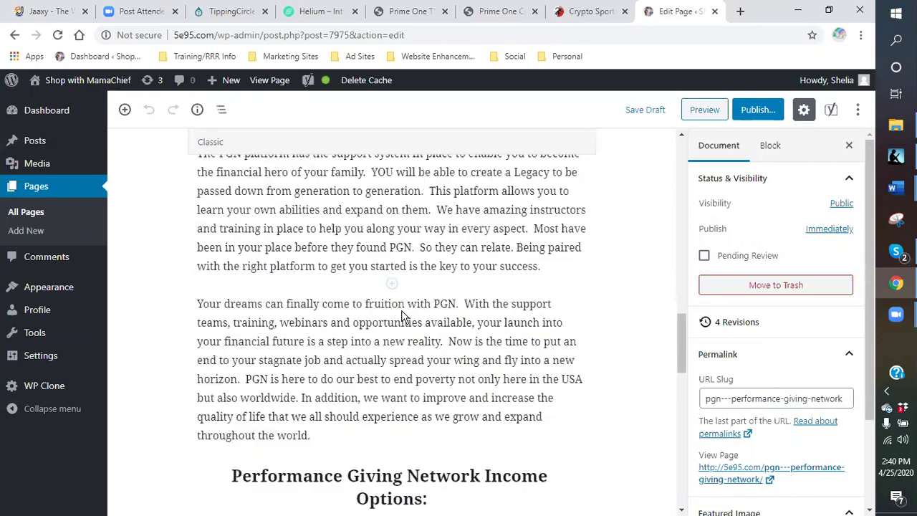
{"action": "scroll", "coordinate": [401, 315], "scroll_direction": "down", "scroll_amount": 10}
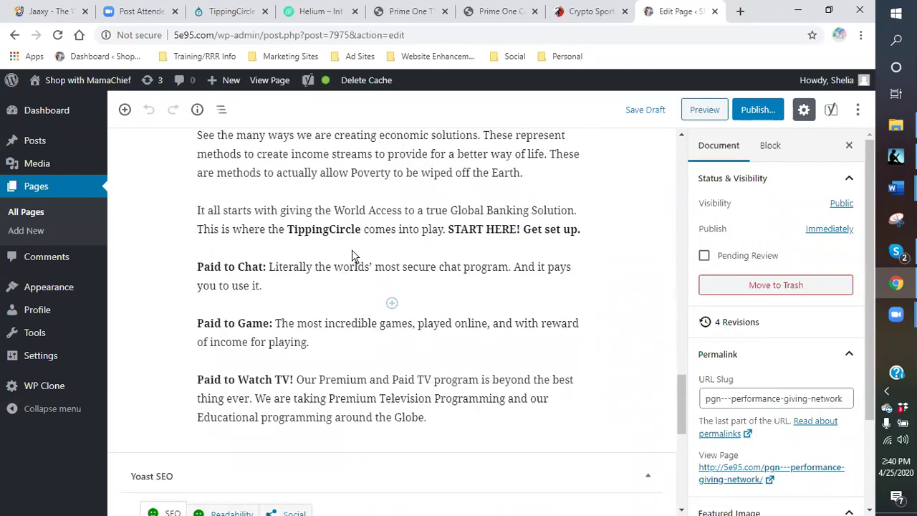
{"action": "scroll", "coordinate": [405, 287], "scroll_direction": "up", "scroll_amount": 2}
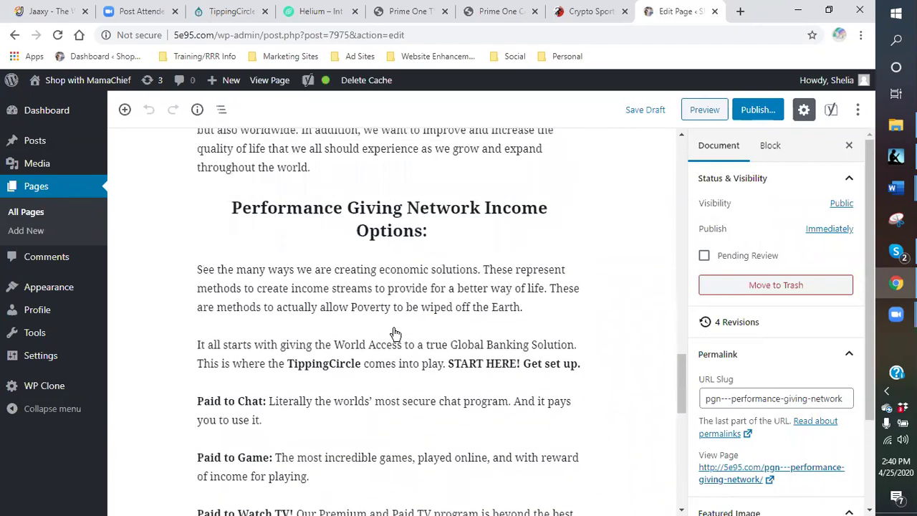
{"action": "left_click", "coordinate": [392, 325]}
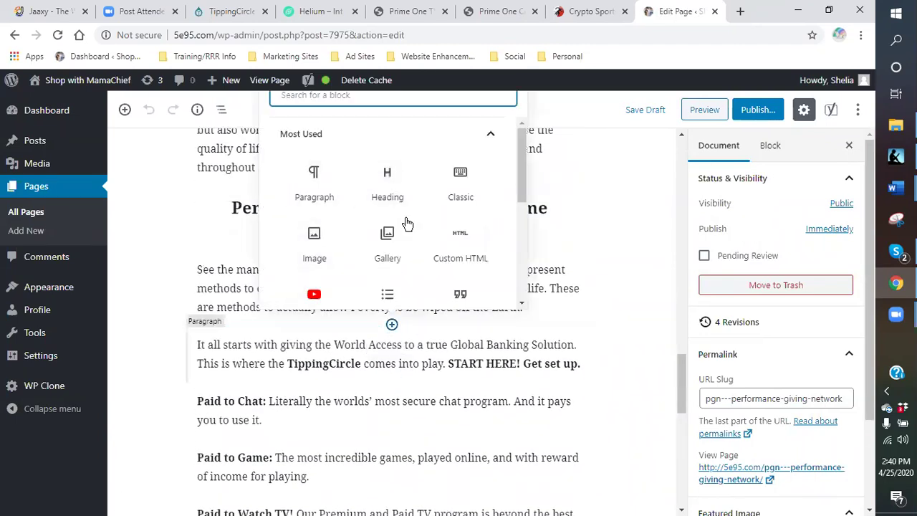
{"action": "left_click", "coordinate": [315, 243]}
Step: Start an upload for the new image block and browse to the blogging pictures folder
{"action": "left_click", "coordinate": [360, 420]}
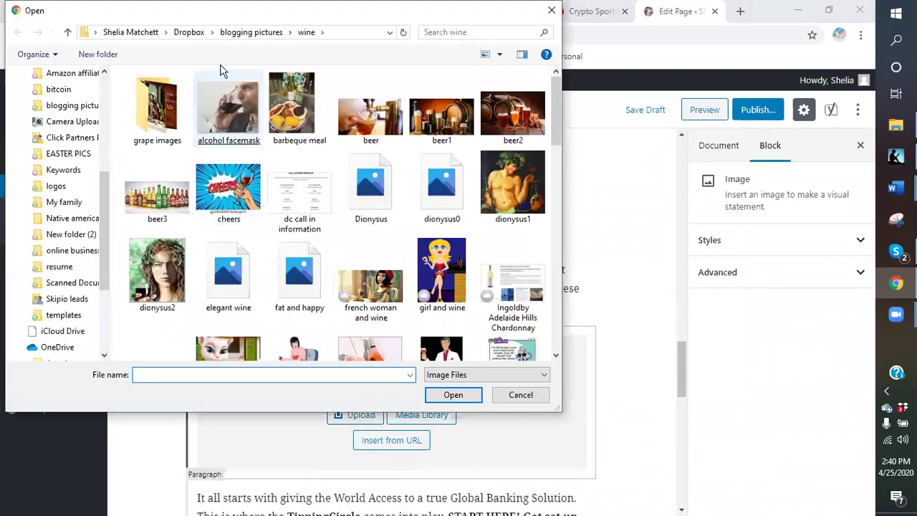
{"action": "left_click", "coordinate": [247, 36]}
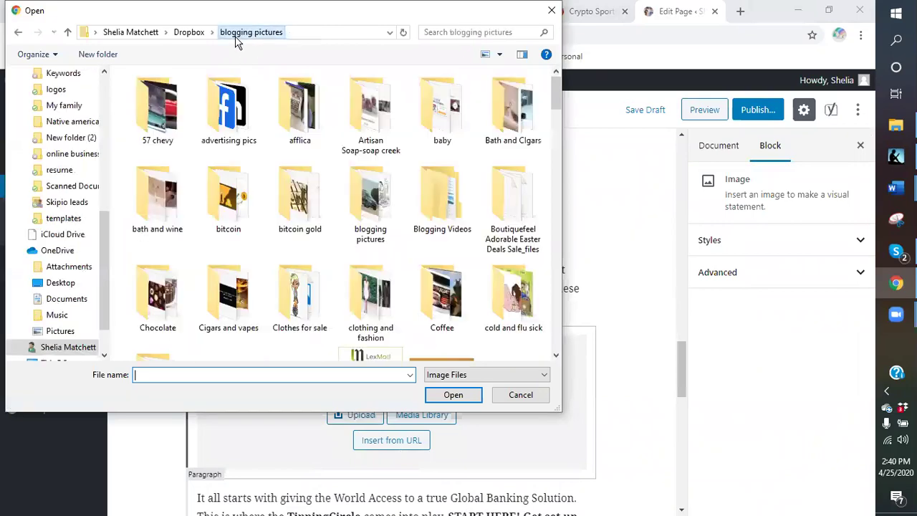
Step: Upload the "group hot spot" picture from the tipping circle folder inside blogging pictures into the empty image block
{"action": "scroll", "coordinate": [251, 265], "scroll_direction": "down", "scroll_amount": 10}
{"action": "scroll", "coordinate": [251, 265], "scroll_direction": "up", "scroll_amount": 2}
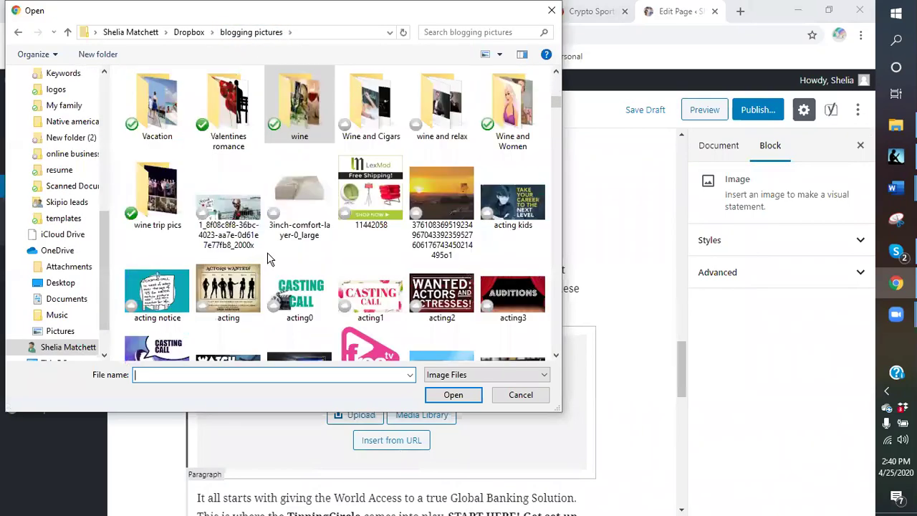
{"action": "scroll", "coordinate": [251, 262], "scroll_direction": "up", "scroll_amount": 2}
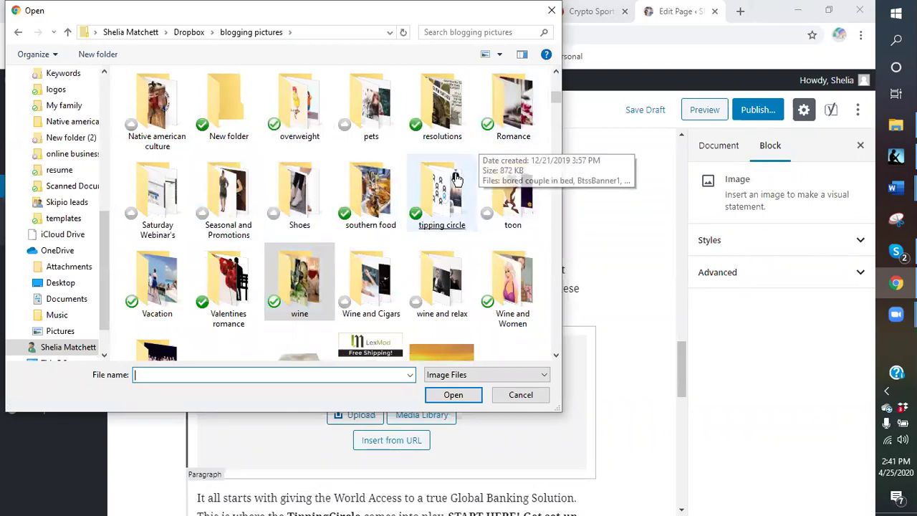
{"action": "double_click", "coordinate": [443, 192]}
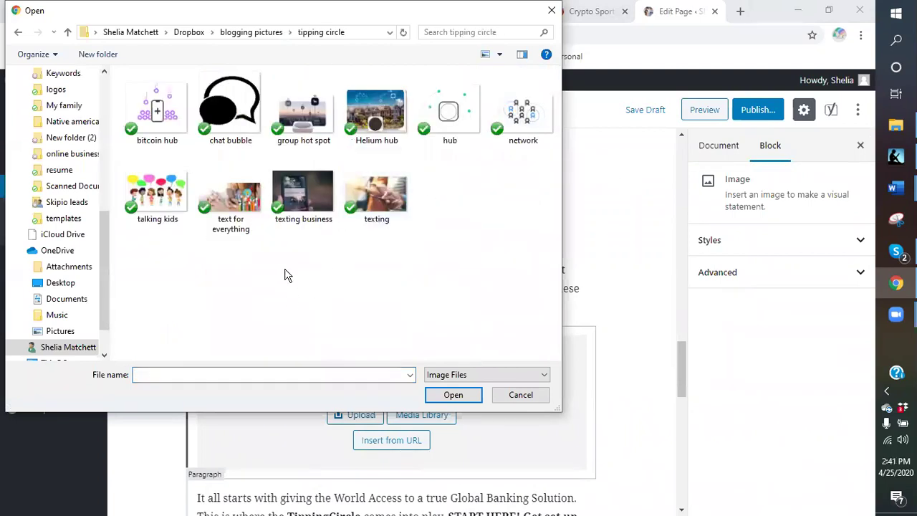
{"action": "left_click", "coordinate": [382, 134]}
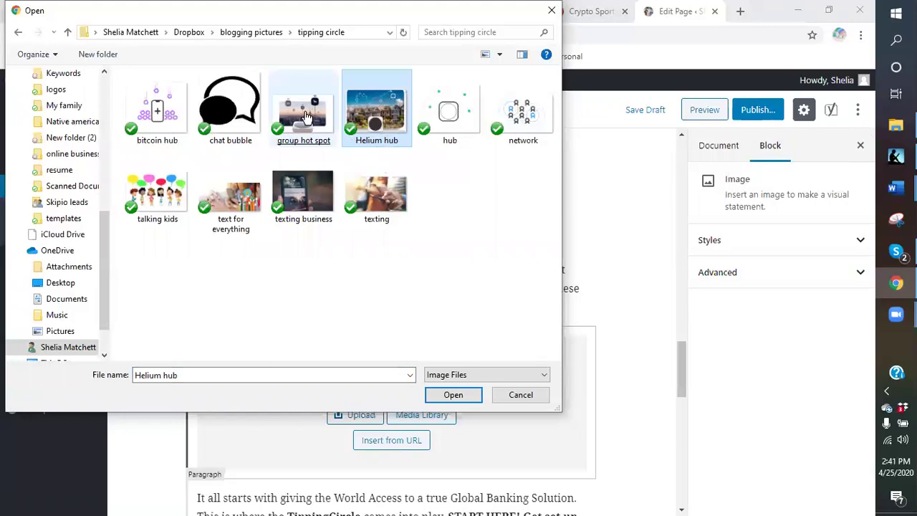
{"action": "left_click", "coordinate": [305, 115]}
{"action": "double_click", "coordinate": [375, 114]}
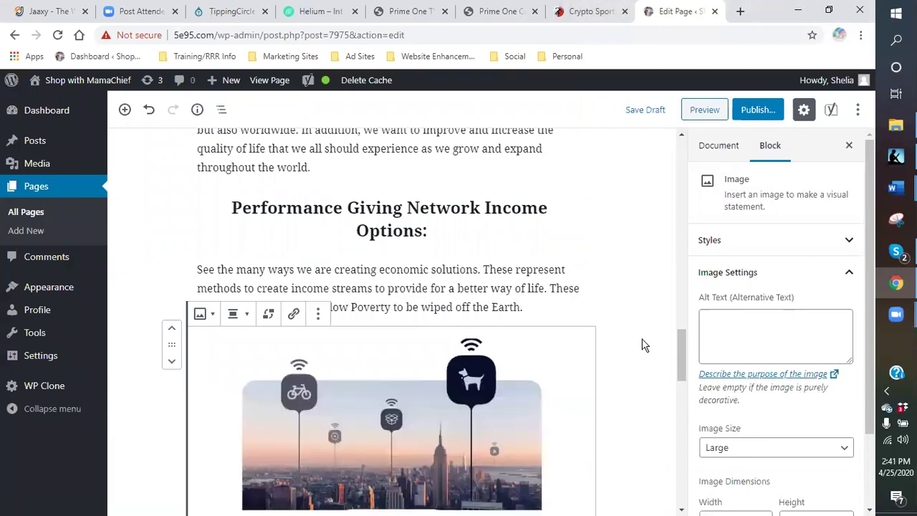
Step: Shrink the inserted city skyline image to under half the column width and align it left beside the TippingCircle text
{"action": "scroll", "coordinate": [637, 348], "scroll_direction": "down", "scroll_amount": 2}
{"action": "left_click_drag", "start_coordinate": [588, 326], "coordinate": [374, 320]}
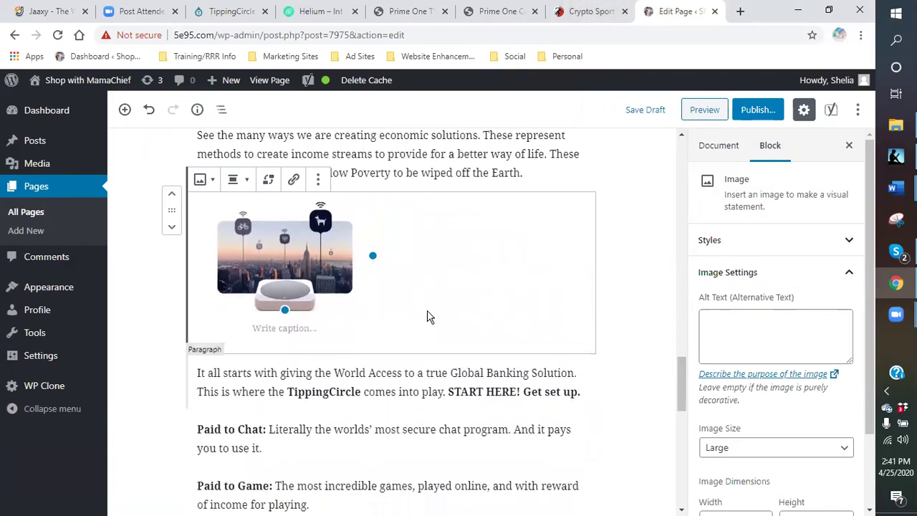
{"action": "left_click", "coordinate": [246, 183]}
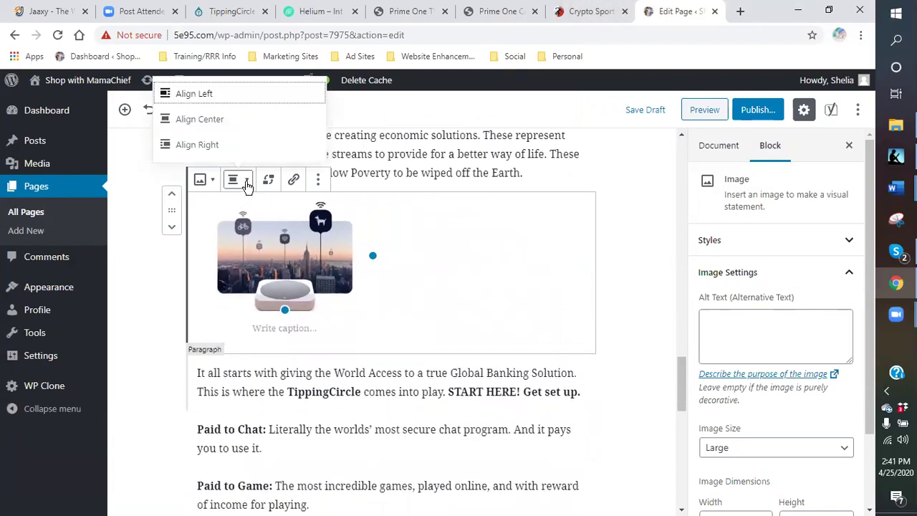
{"action": "left_click", "coordinate": [179, 94]}
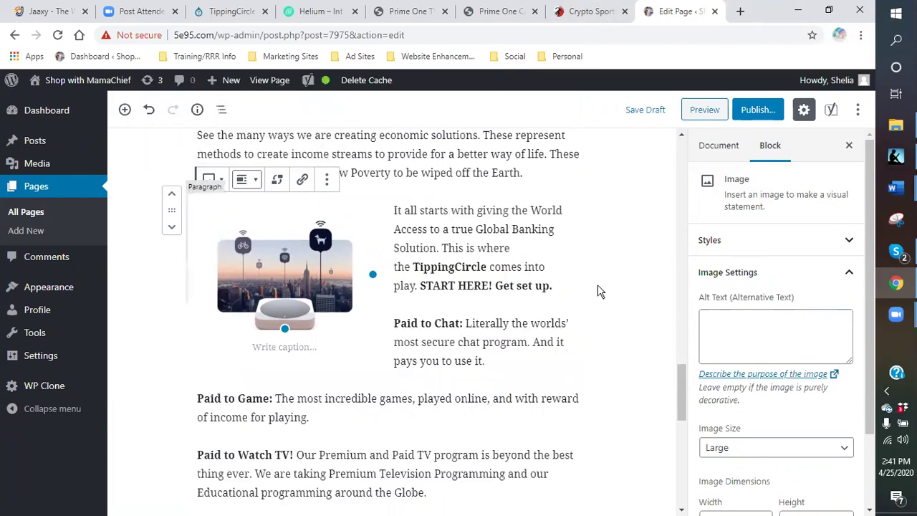
{"action": "left_click", "coordinate": [564, 289]}
{"action": "left_click", "coordinate": [347, 342]}
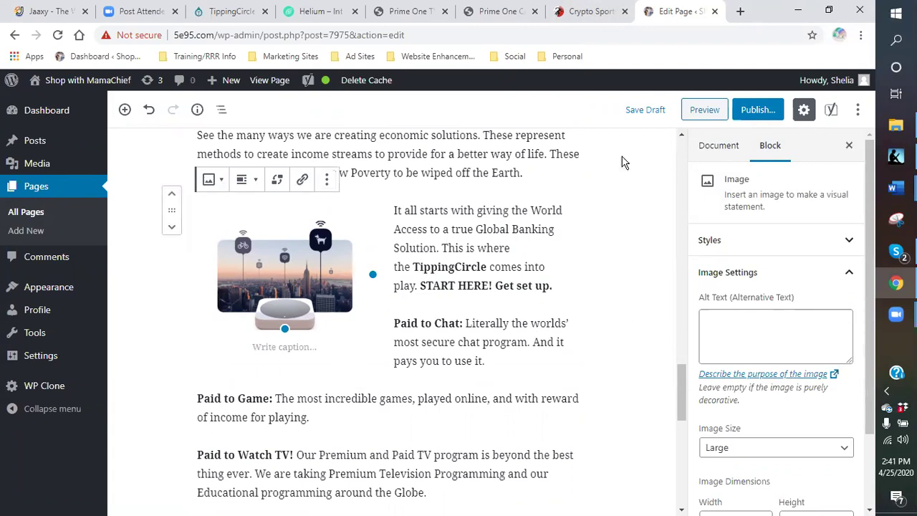
Step: Preview the page down to the image in the income options section, close the preview and save the draft
{"action": "left_click", "coordinate": [698, 117]}
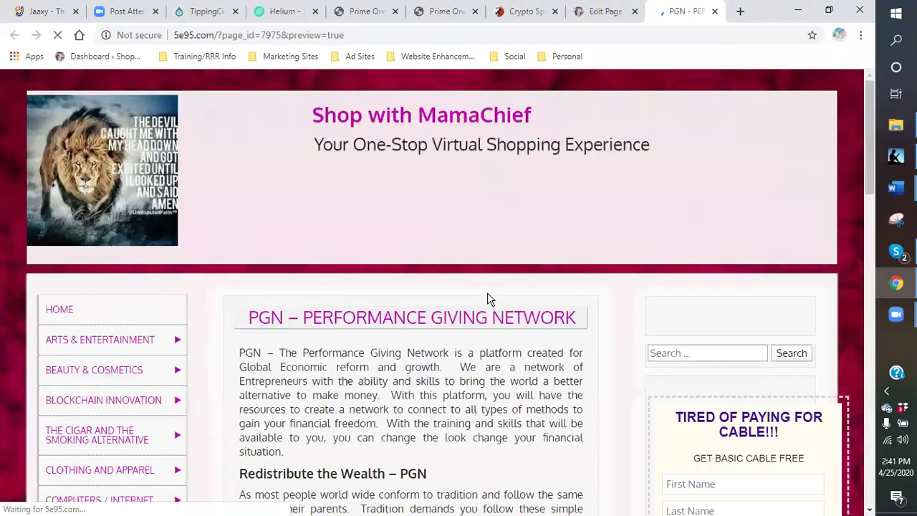
{"action": "scroll", "coordinate": [527, 366], "scroll_direction": "down", "scroll_amount": 12}
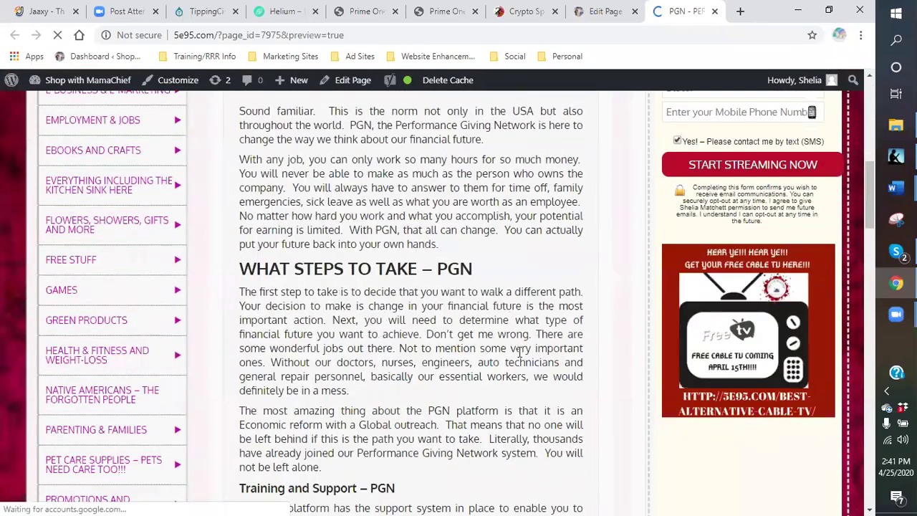
{"action": "scroll", "coordinate": [519, 351], "scroll_direction": "down", "scroll_amount": 4}
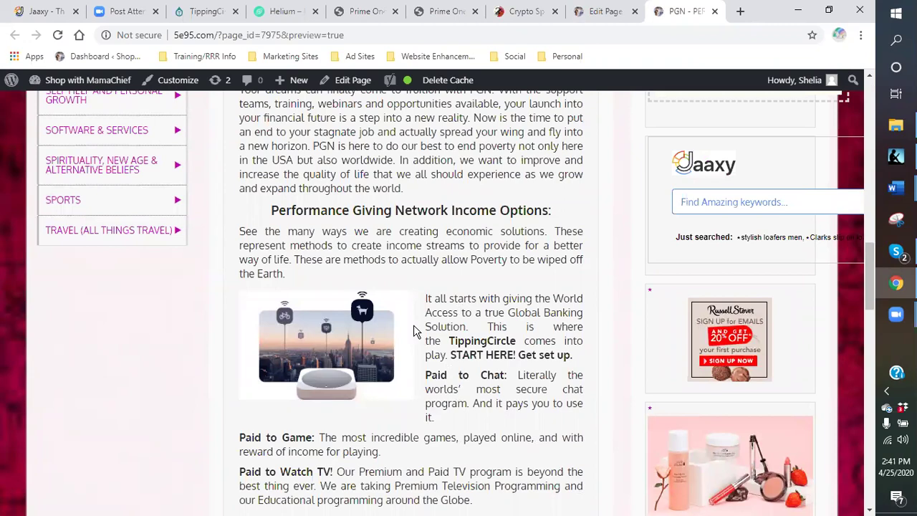
{"action": "scroll", "coordinate": [641, 96], "scroll_direction": "up", "scroll_amount": 3}
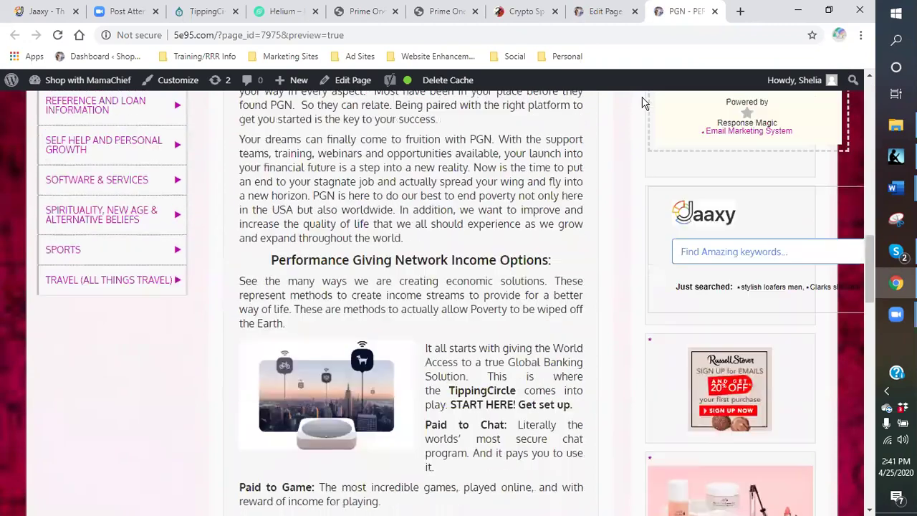
{"action": "left_click", "coordinate": [715, 11]}
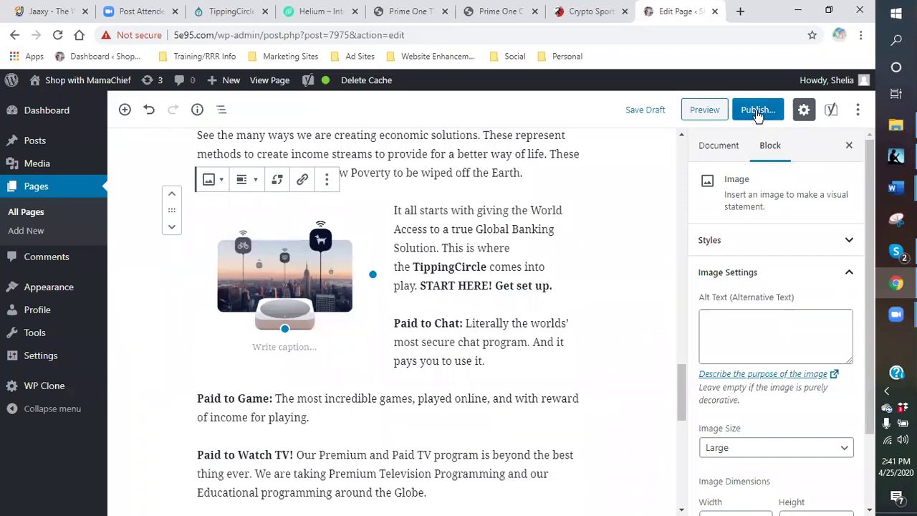
{"action": "left_click", "coordinate": [647, 114]}
Step: Switch to the Crypto Sports Network site and examine its overview from the newest games down to the newest match requests
{"action": "left_click", "coordinate": [593, 13]}
{"action": "scroll", "coordinate": [400, 324], "scroll_direction": "down", "scroll_amount": 5}
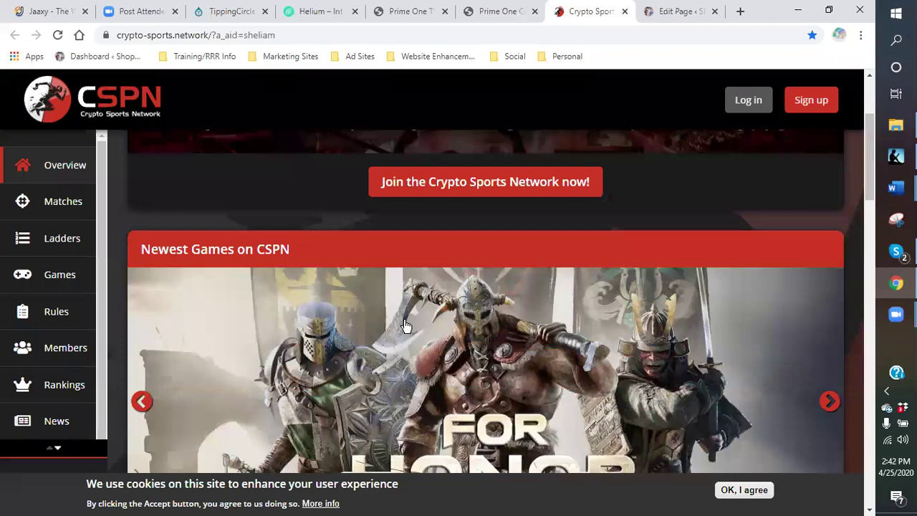
{"action": "scroll", "coordinate": [401, 329], "scroll_direction": "up", "scroll_amount": 1}
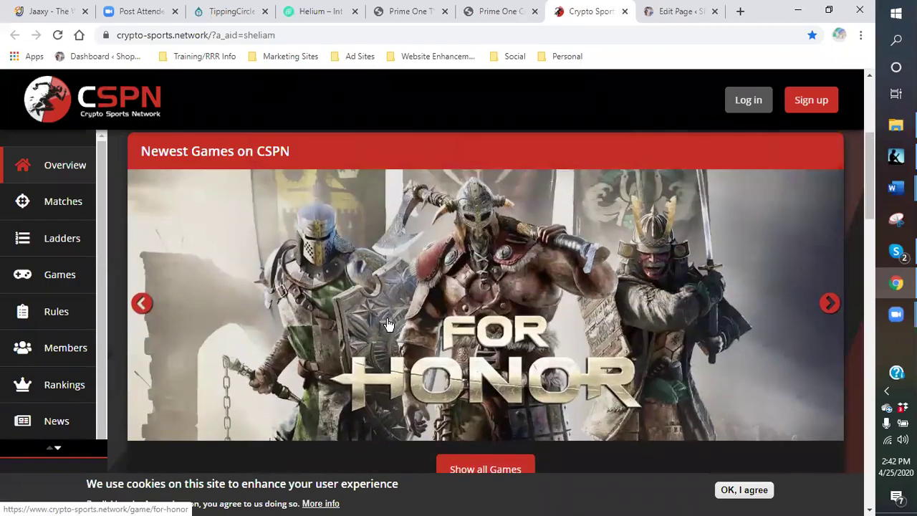
{"action": "scroll", "coordinate": [380, 326], "scroll_direction": "down", "scroll_amount": 5}
{"action": "scroll", "coordinate": [374, 327], "scroll_direction": "down", "scroll_amount": 2}
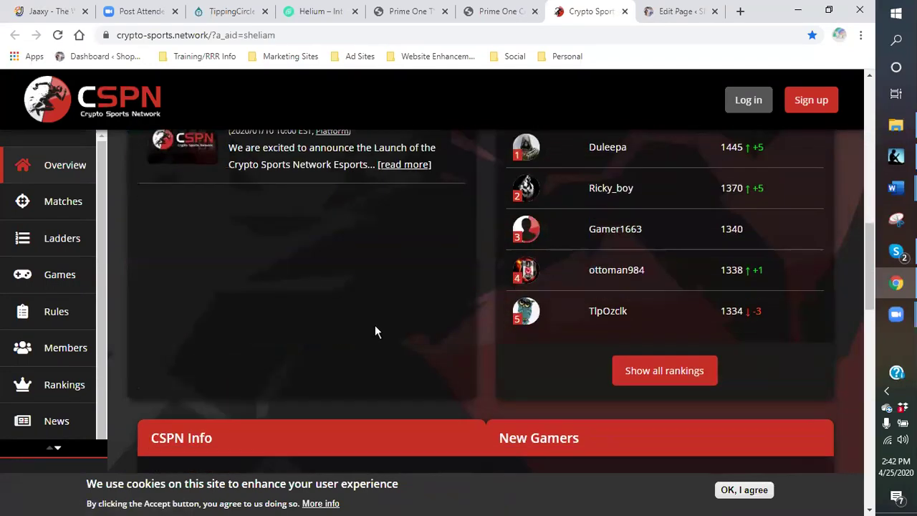
{"action": "scroll", "coordinate": [372, 327], "scroll_direction": "up", "scroll_amount": 2}
{"action": "scroll", "coordinate": [371, 331], "scroll_direction": "down", "scroll_amount": 6}
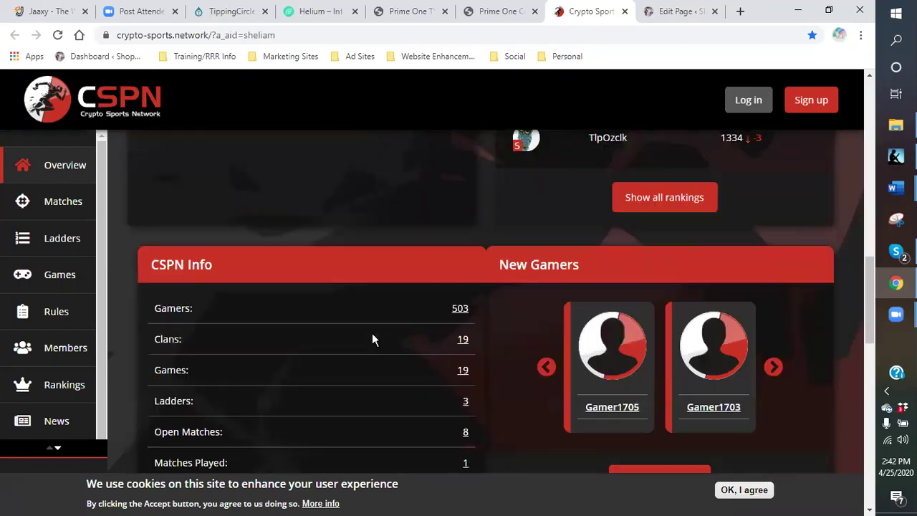
{"action": "scroll", "coordinate": [373, 333], "scroll_direction": "down", "scroll_amount": 8}
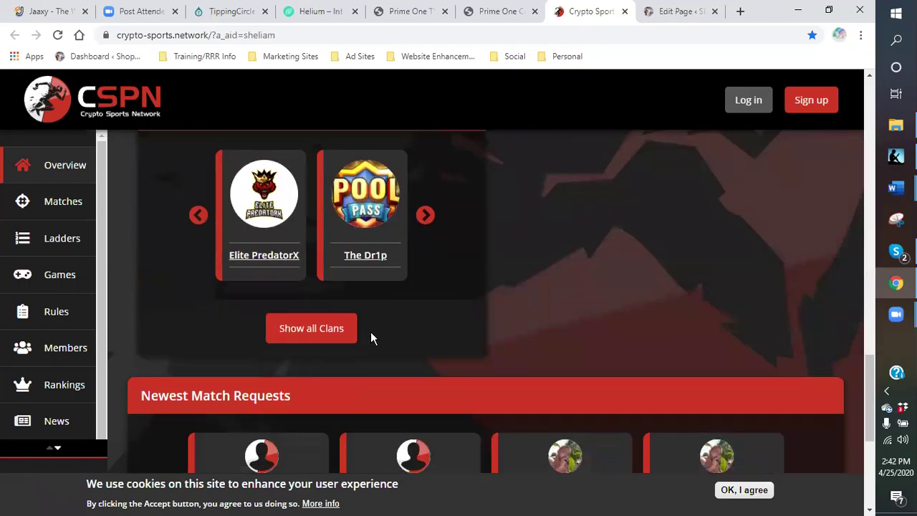
{"action": "scroll", "coordinate": [368, 330], "scroll_direction": "up", "scroll_amount": 4}
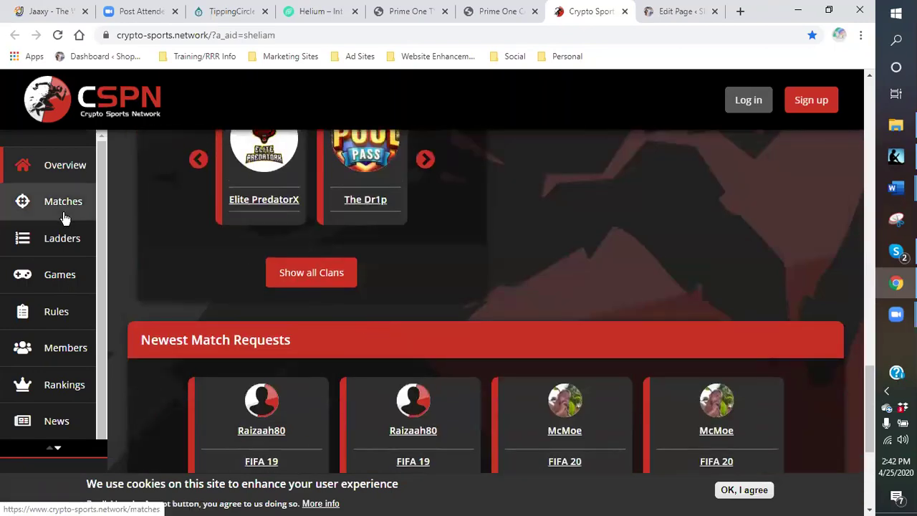
Step: View the Matches page and the Ladders page of the Crypto Sports Network
{"action": "left_click", "coordinate": [55, 216]}
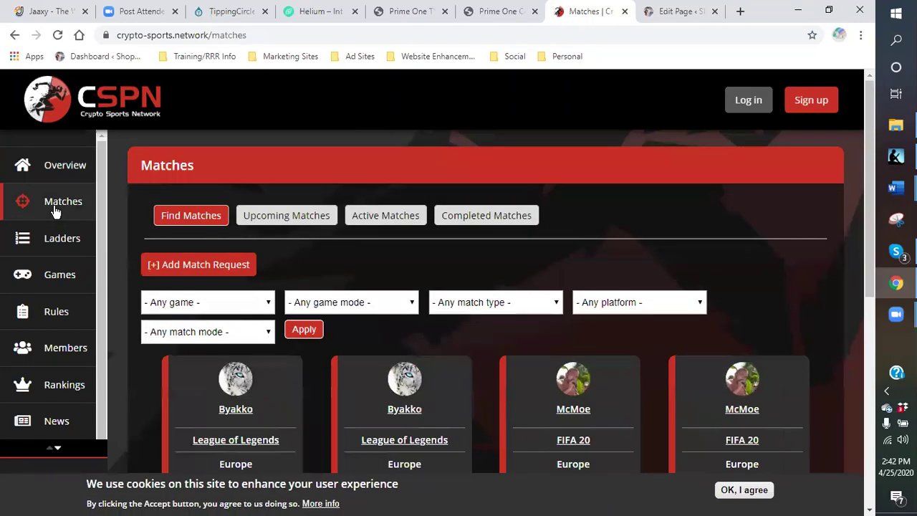
{"action": "left_click", "coordinate": [68, 245]}
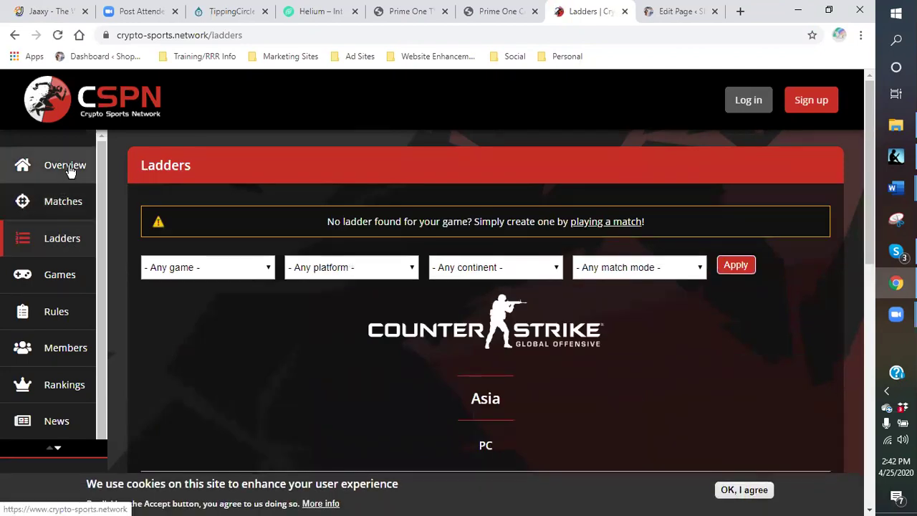
{"action": "scroll", "coordinate": [113, 260], "scroll_direction": "down", "scroll_amount": 2}
{"action": "scroll", "coordinate": [83, 272], "scroll_direction": "down", "scroll_amount": 1}
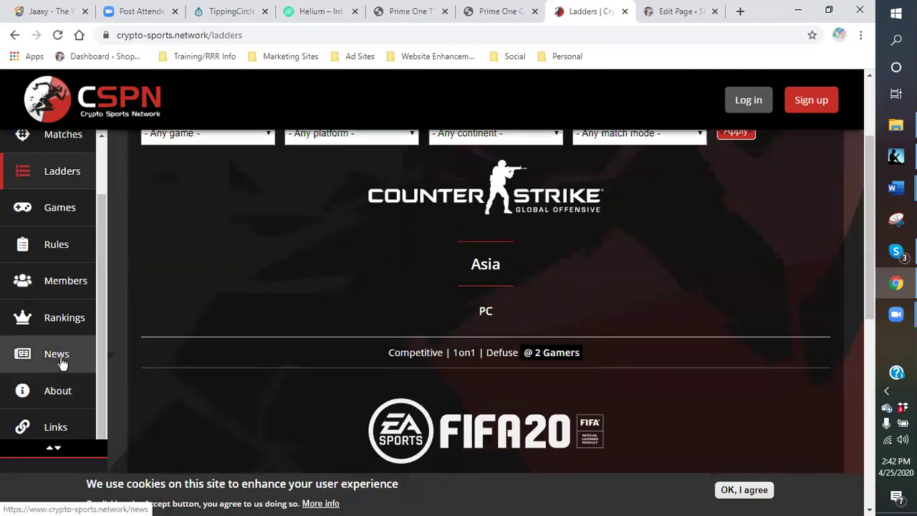
Step: Open the official Links page and read through its social, wallet, Buy CSPN and document links
{"action": "scroll", "coordinate": [86, 387], "scroll_direction": "down", "scroll_amount": 1}
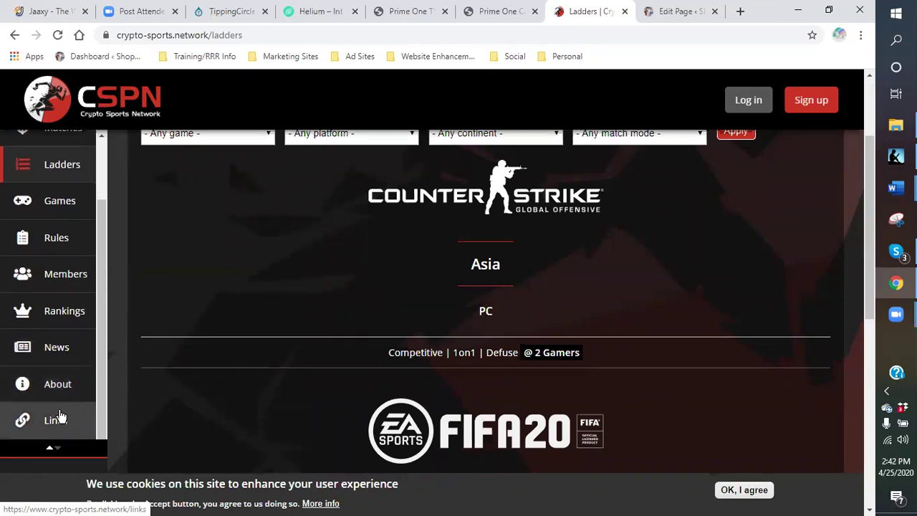
{"action": "left_click", "coordinate": [61, 422]}
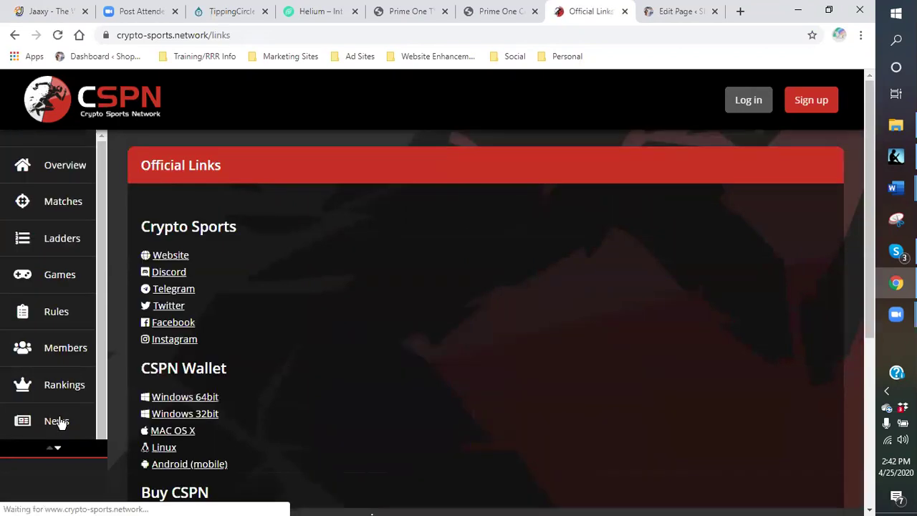
{"action": "scroll", "coordinate": [275, 233], "scroll_direction": "down", "scroll_amount": 1}
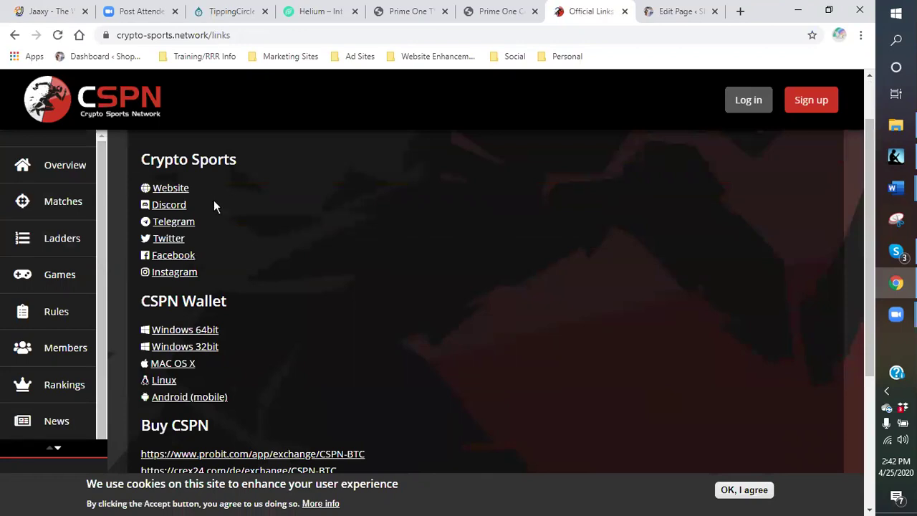
{"action": "scroll", "coordinate": [242, 272], "scroll_direction": "down", "scroll_amount": 1}
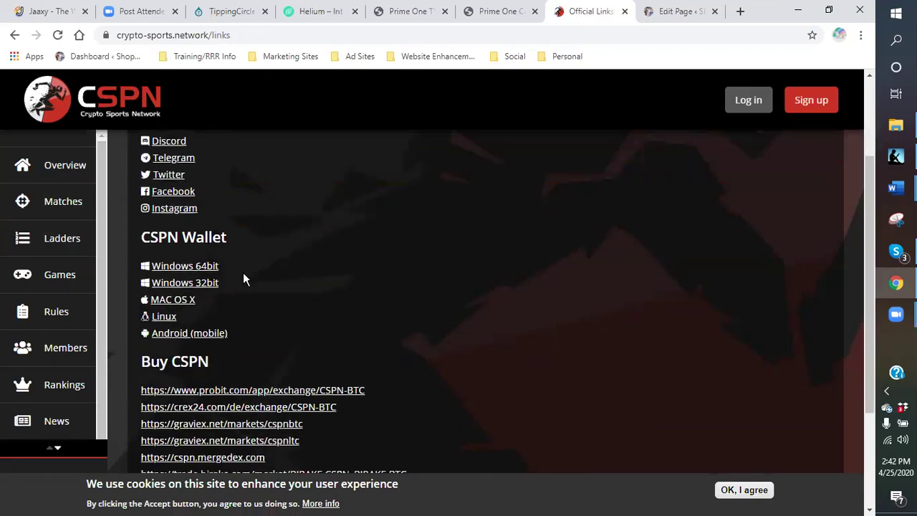
{"action": "scroll", "coordinate": [274, 283], "scroll_direction": "down", "scroll_amount": 1}
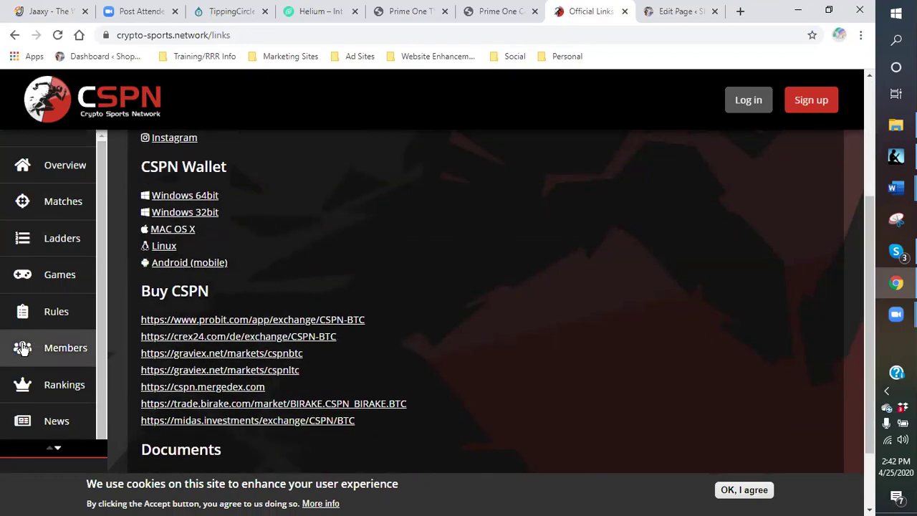
{"action": "scroll", "coordinate": [315, 290], "scroll_direction": "down", "scroll_amount": 1}
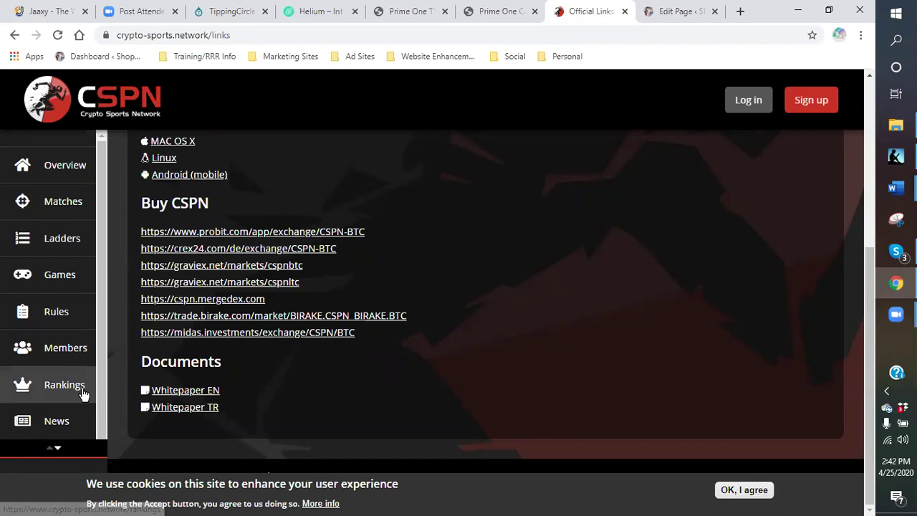
Step: View the Members page and the Rules page of the Crypto Sports Network
{"action": "left_click", "coordinate": [52, 363]}
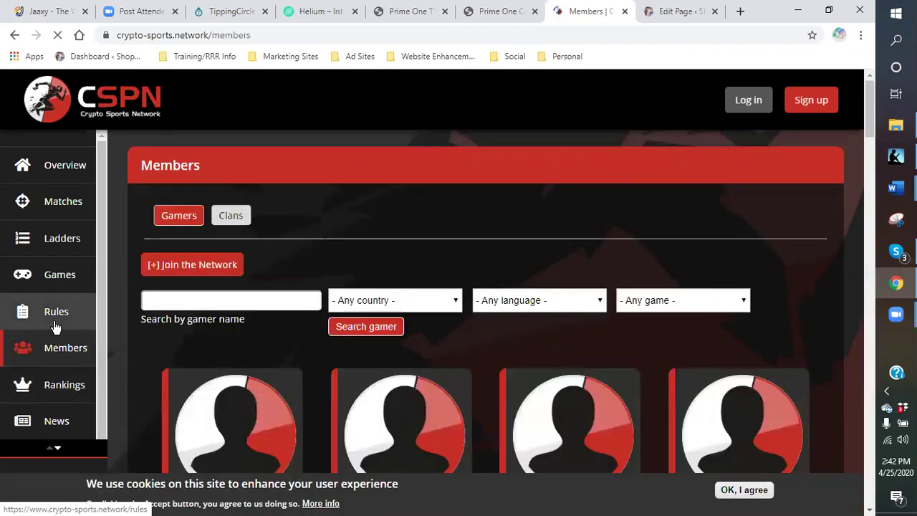
{"action": "left_click", "coordinate": [54, 325]}
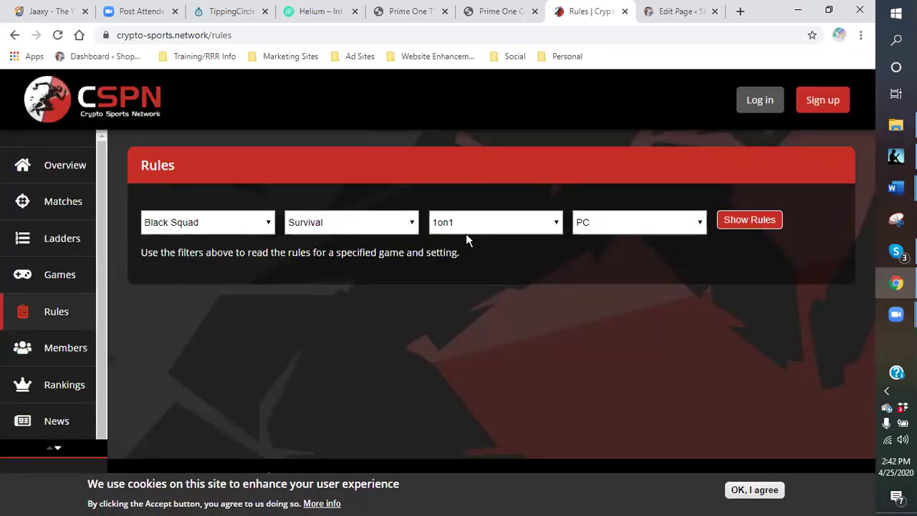
Step: Open the Games page and look through the catalogue of supported games and their platforms
{"action": "left_click", "coordinate": [71, 278]}
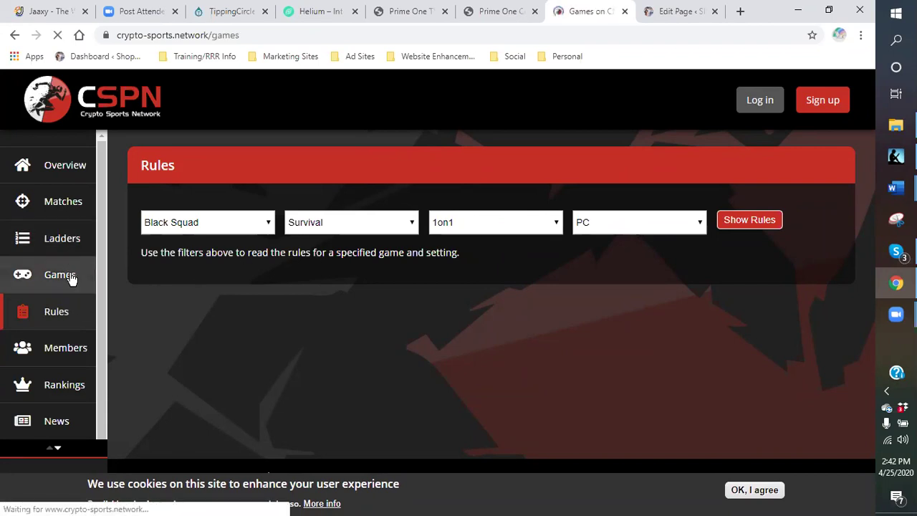
{"action": "scroll", "coordinate": [566, 307], "scroll_direction": "down", "scroll_amount": 2}
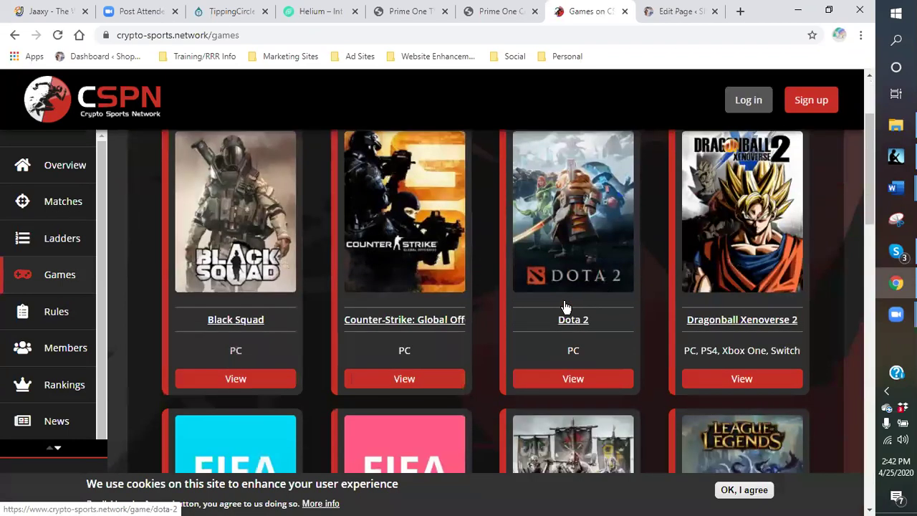
{"action": "scroll", "coordinate": [564, 300], "scroll_direction": "up", "scroll_amount": 1}
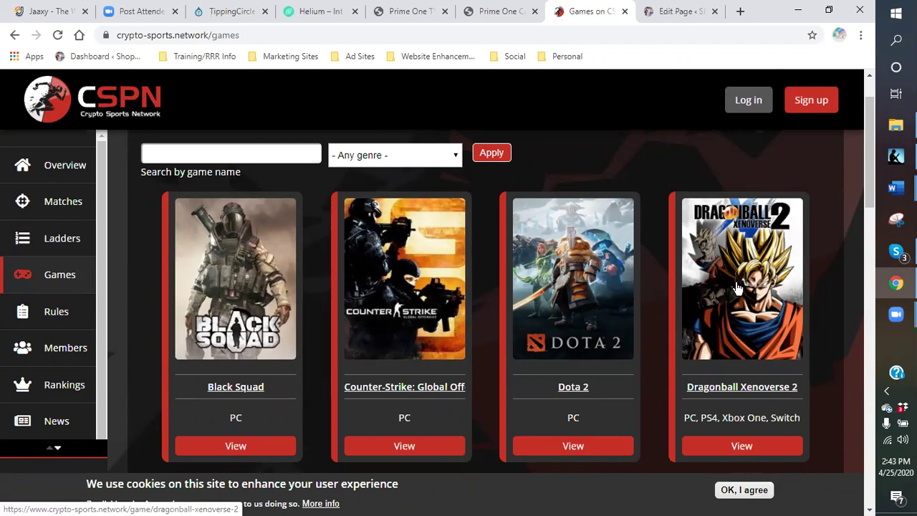
{"action": "scroll", "coordinate": [734, 291], "scroll_direction": "down", "scroll_amount": 4}
{"action": "scroll", "coordinate": [732, 295], "scroll_direction": "down", "scroll_amount": 5}
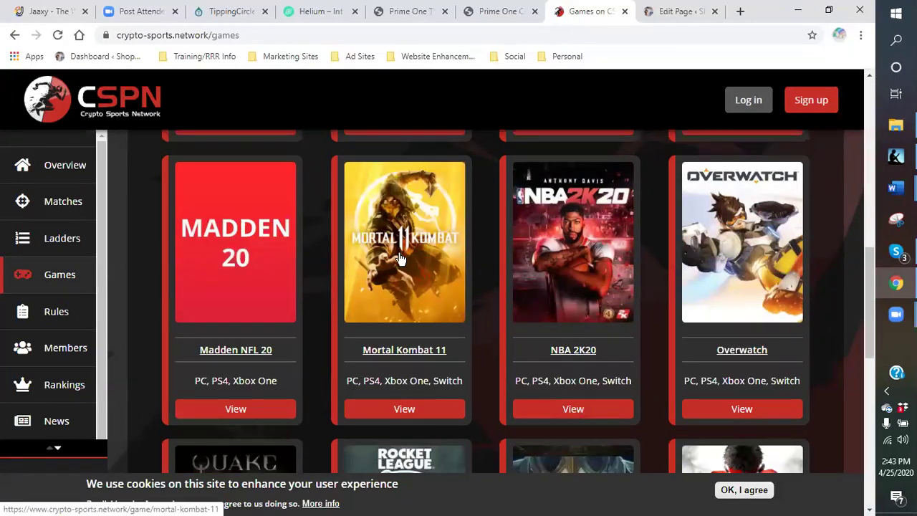
Step: Look through the rest of the game catalogue down to Unreal Tournament 4, and back over the FIFA, Dota 2 and Madden rows
{"action": "scroll", "coordinate": [401, 266], "scroll_direction": "down", "scroll_amount": 3}
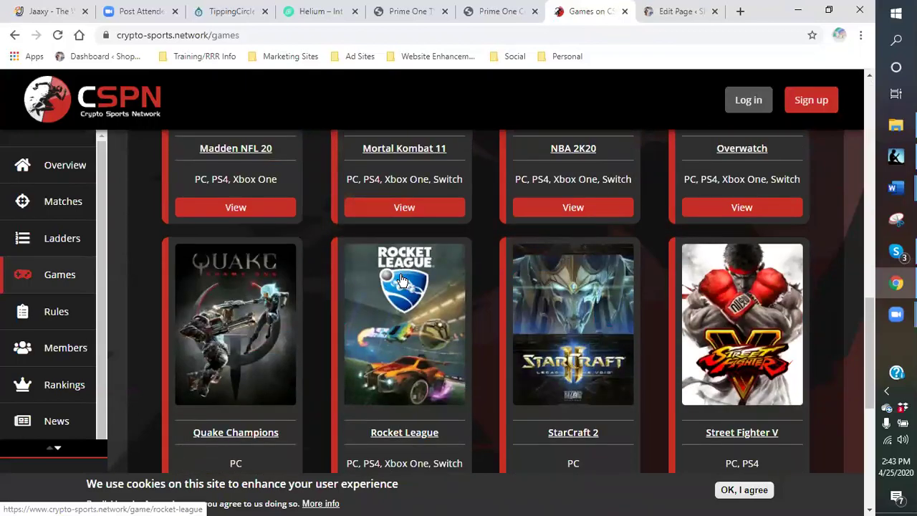
{"action": "scroll", "coordinate": [822, 301], "scroll_direction": "down", "scroll_amount": 1}
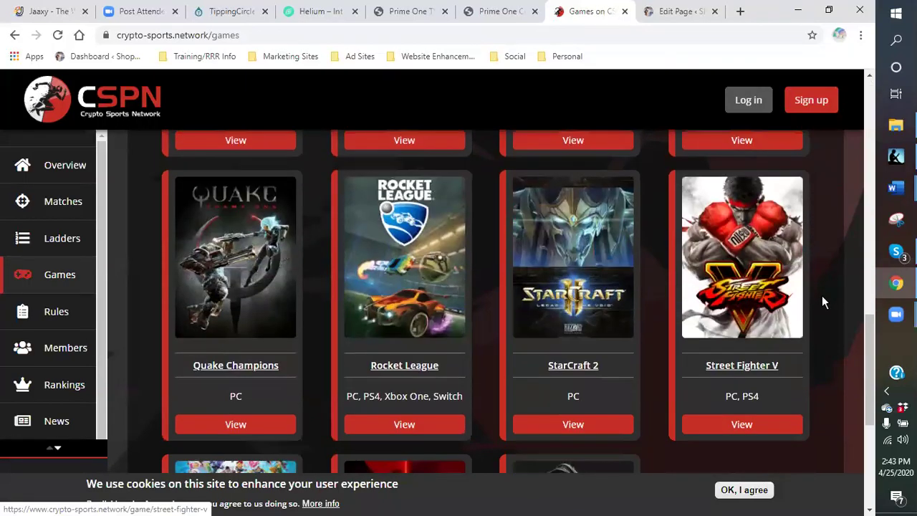
{"action": "scroll", "coordinate": [766, 294], "scroll_direction": "down", "scroll_amount": 5}
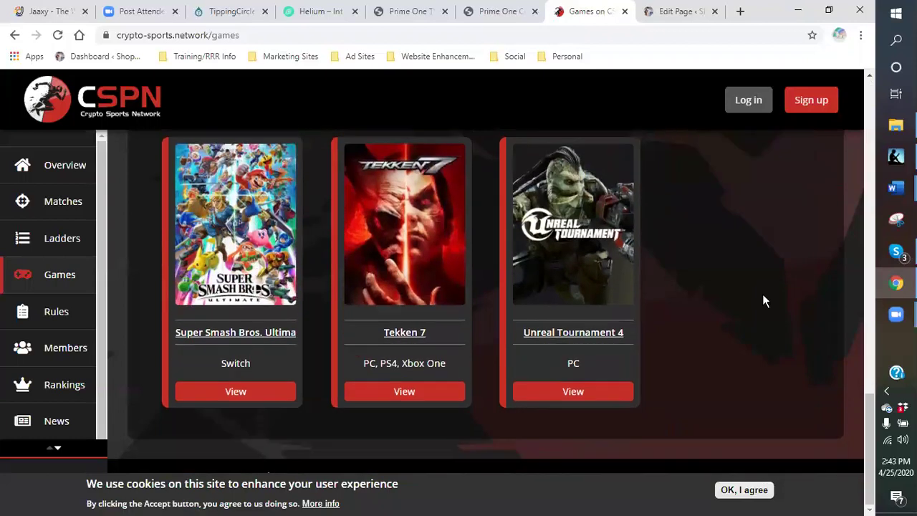
{"action": "scroll", "coordinate": [762, 301], "scroll_direction": "up", "scroll_amount": 1}
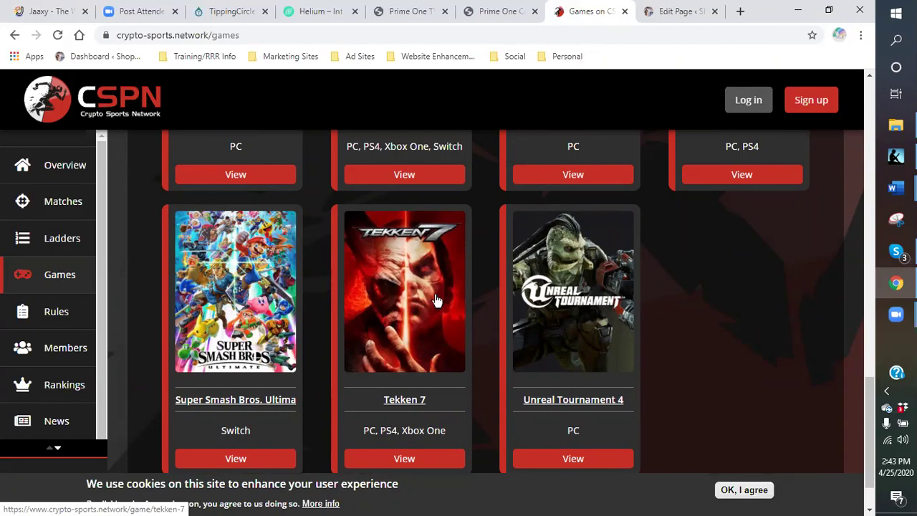
{"action": "scroll", "coordinate": [437, 301], "scroll_direction": "up", "scroll_amount": 9}
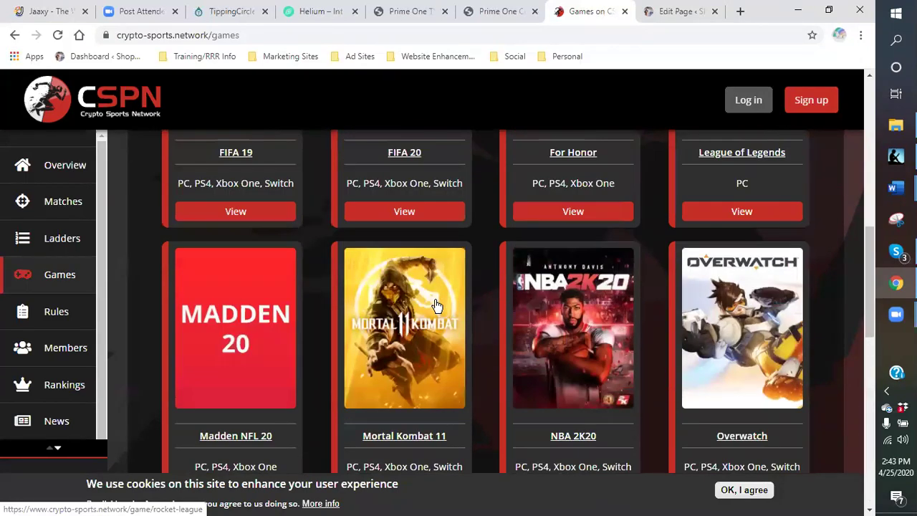
{"action": "scroll", "coordinate": [437, 306], "scroll_direction": "up", "scroll_amount": 3}
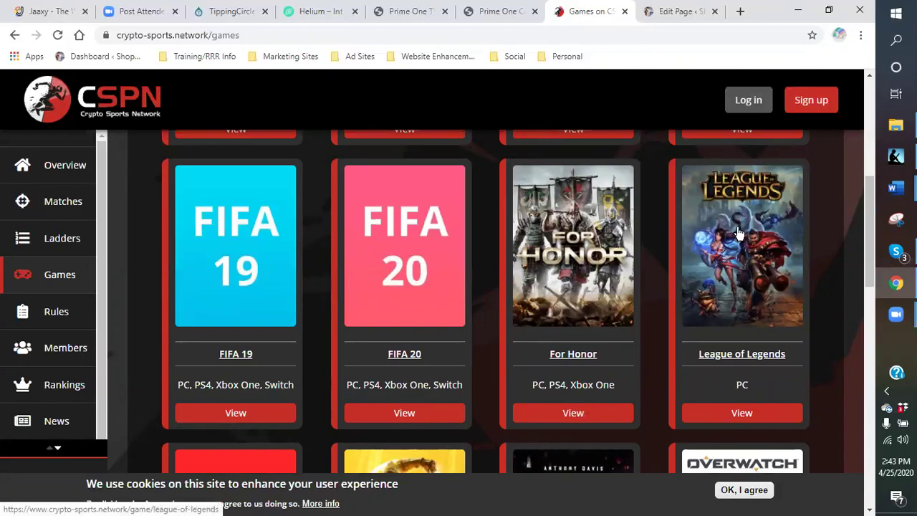
{"action": "scroll", "coordinate": [437, 335], "scroll_direction": "up", "scroll_amount": 1}
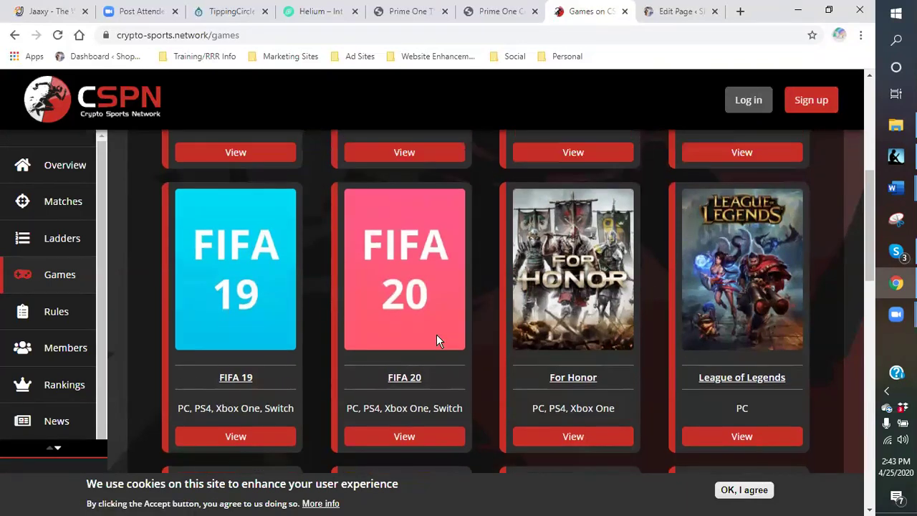
{"action": "scroll", "coordinate": [436, 333], "scroll_direction": "up", "scroll_amount": 3}
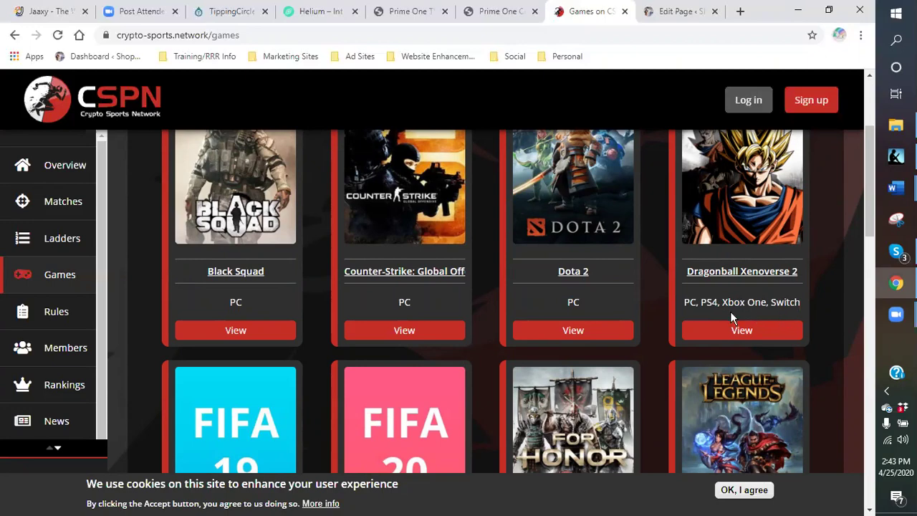
{"action": "scroll", "coordinate": [730, 315], "scroll_direction": "down", "scroll_amount": 6}
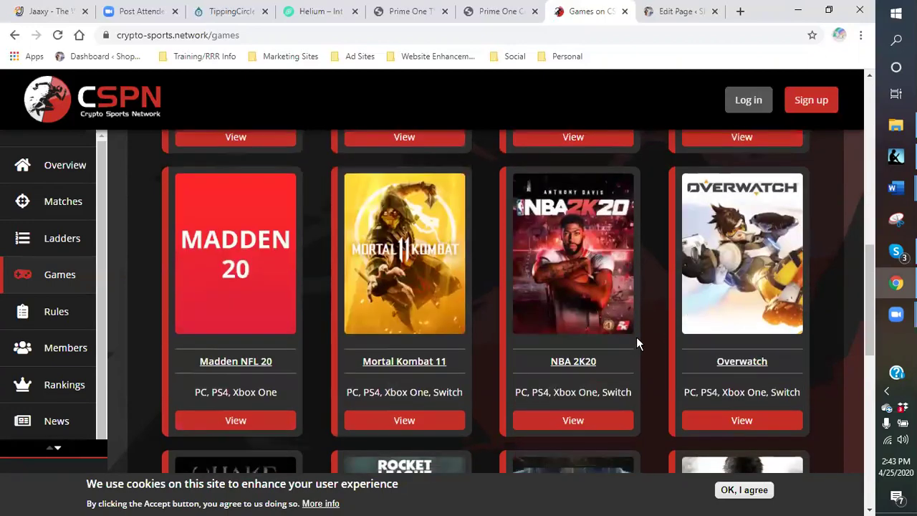
{"action": "scroll", "coordinate": [637, 344], "scroll_direction": "down", "scroll_amount": 3}
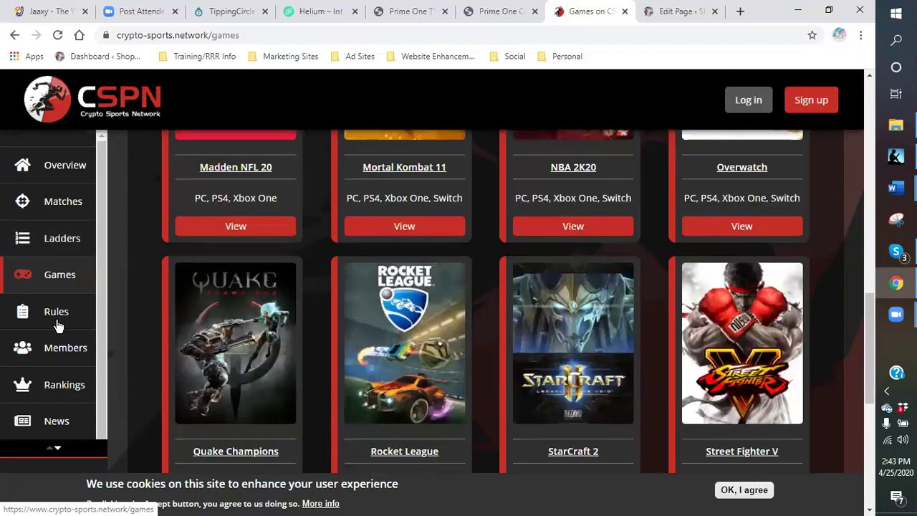
{"action": "scroll", "coordinate": [65, 391], "scroll_direction": "down", "scroll_amount": 1}
Step: Open the Crypto Sports Network's About page and read its definition, feature list and closing text on why the network was created
{"action": "left_click", "coordinate": [62, 384]}
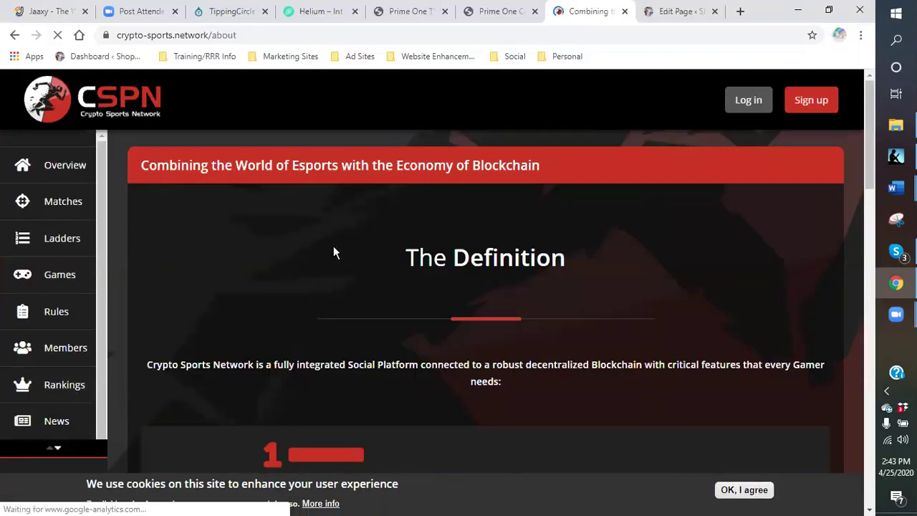
{"action": "scroll", "coordinate": [334, 252], "scroll_direction": "down", "scroll_amount": 8}
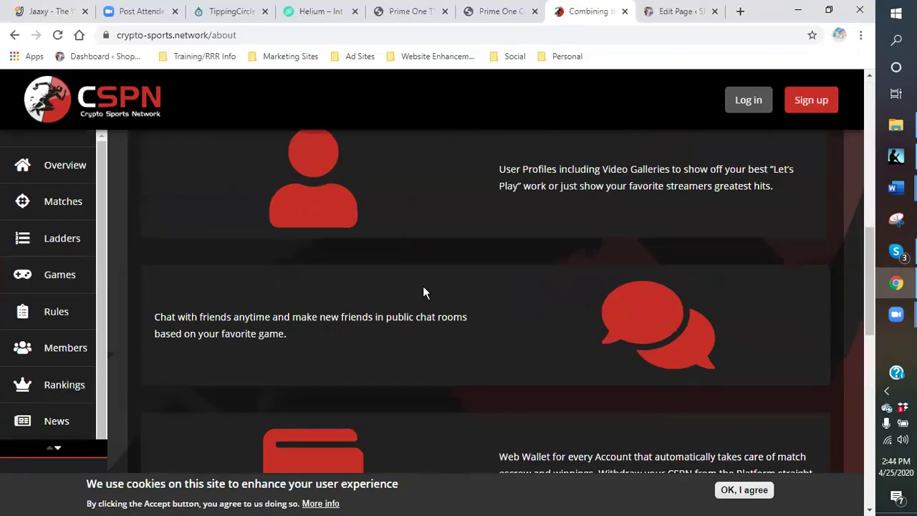
{"action": "scroll", "coordinate": [423, 292], "scroll_direction": "down", "scroll_amount": 9}
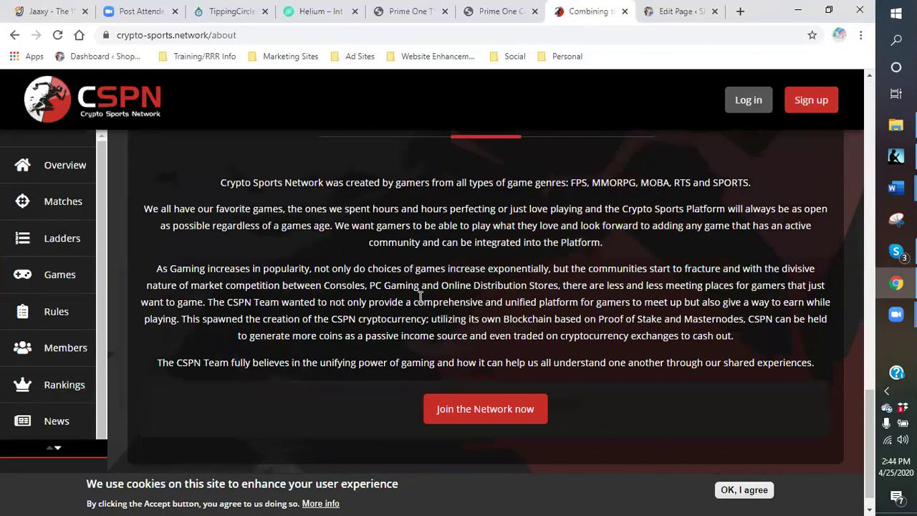
{"action": "scroll", "coordinate": [421, 296], "scroll_direction": "down", "scroll_amount": 2}
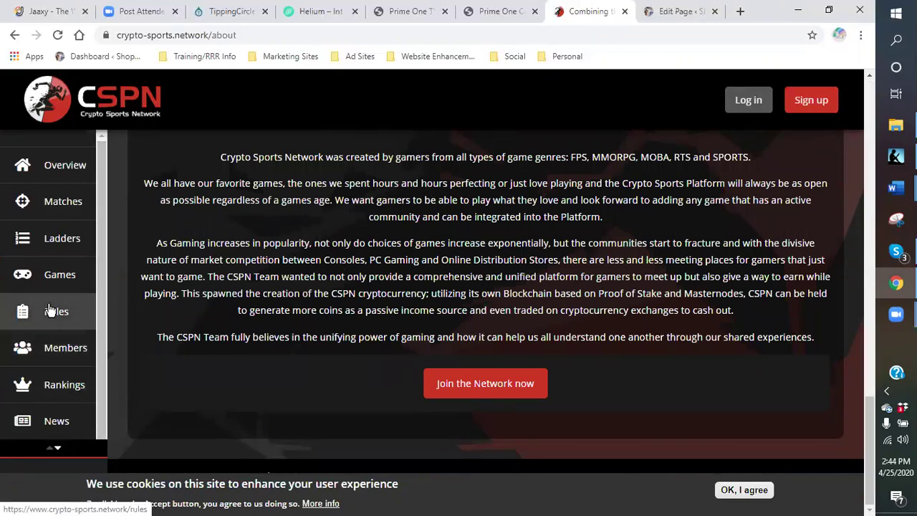
Step: Return to the Overview page and capture the Sign Up to Earn Crypto banner, including the join button, with Snipping Tool
{"action": "left_click", "coordinate": [72, 177]}
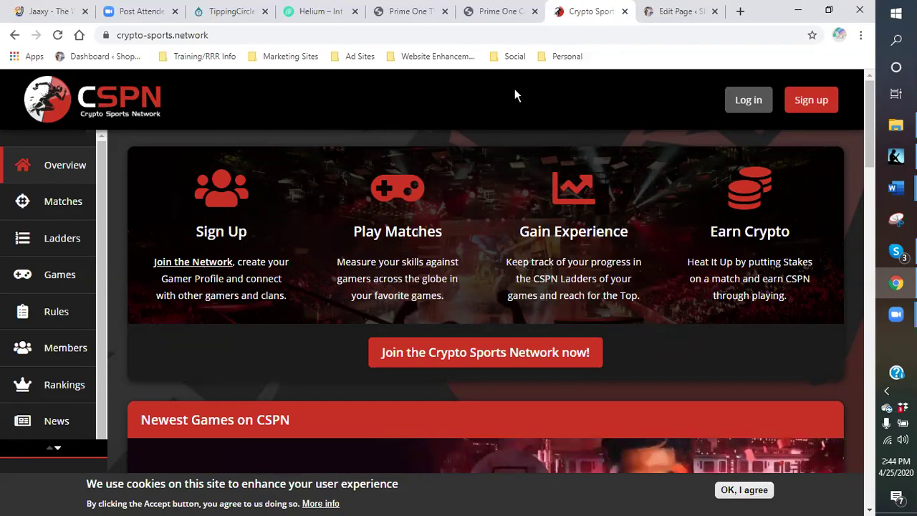
{"action": "left_click", "coordinate": [896, 221]}
{"action": "left_click", "coordinate": [35, 367]}
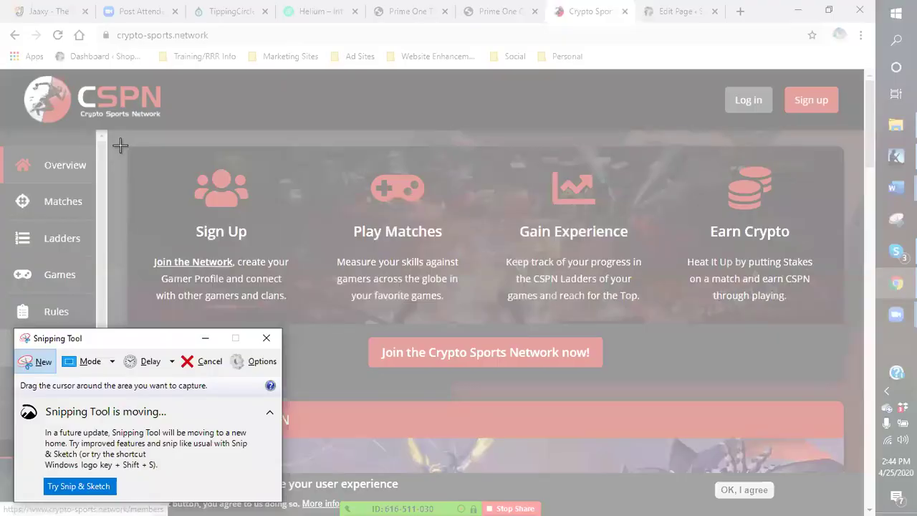
{"action": "left_click_drag", "start_coordinate": [119, 142], "coordinate": [853, 372]}
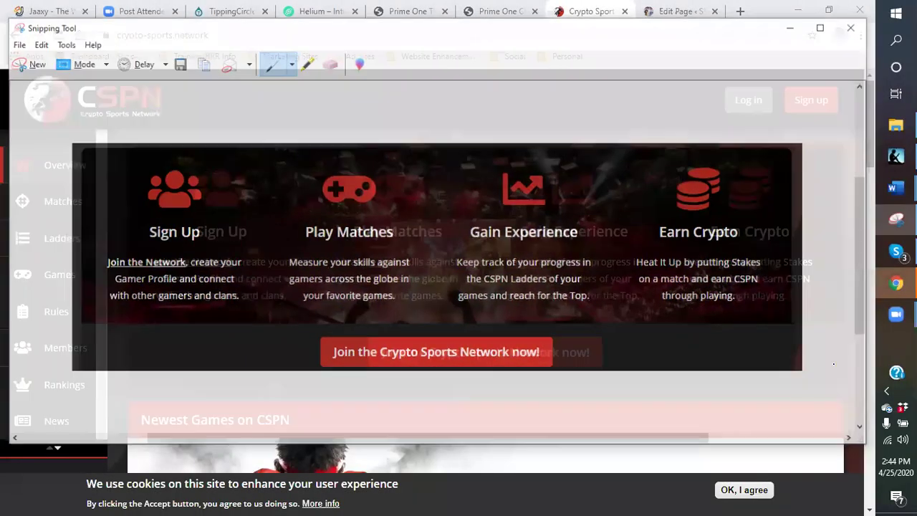
Step: Save the banner capture as a PNG named "gaming" in the tipping circle folder and close the capture
{"action": "left_click", "coordinate": [16, 44]}
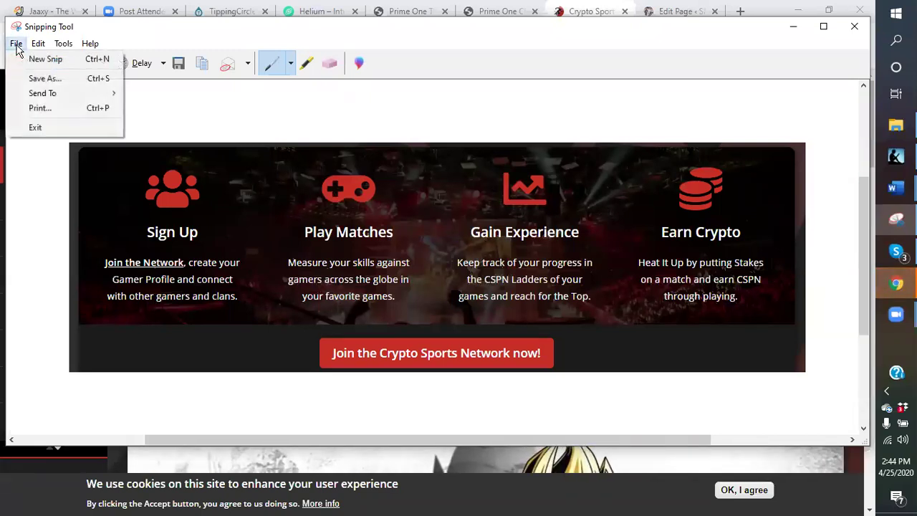
{"action": "left_click", "coordinate": [32, 77]}
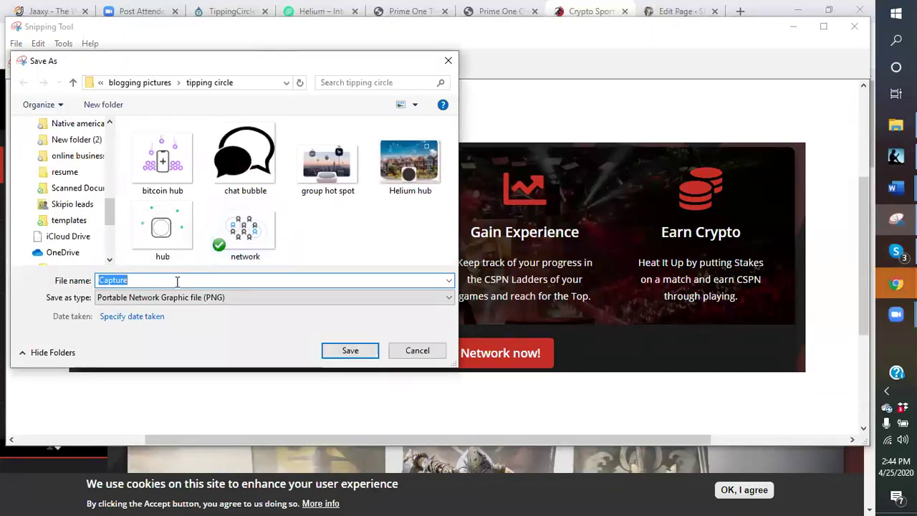
{"action": "type", "text": "gaming"}
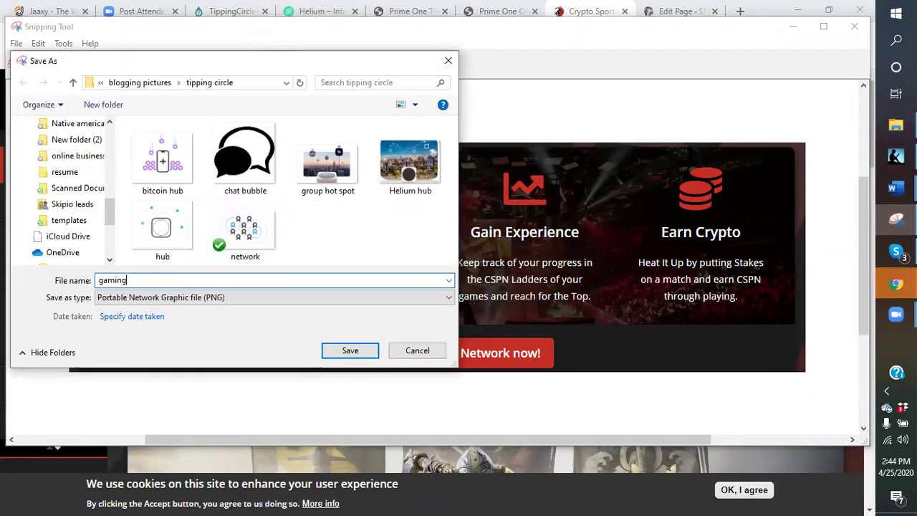
{"action": "left_click", "coordinate": [350, 351]}
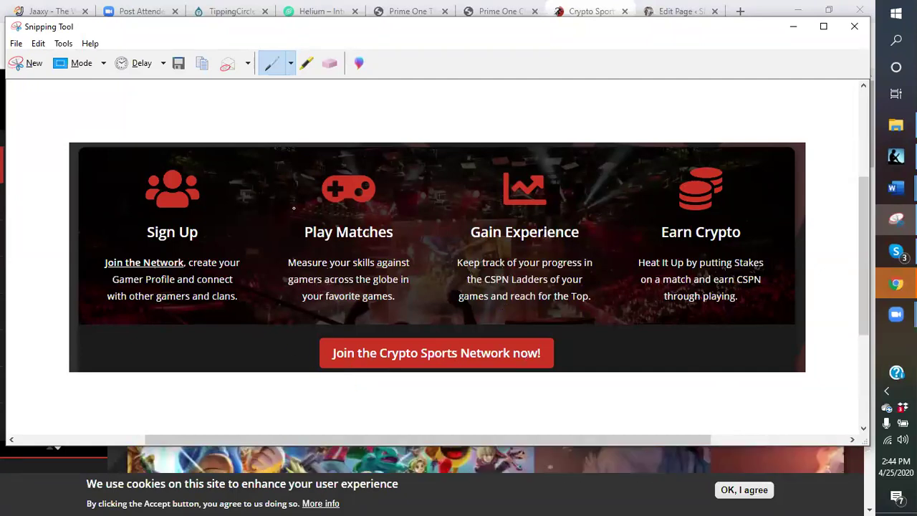
{"action": "left_click", "coordinate": [854, 29]}
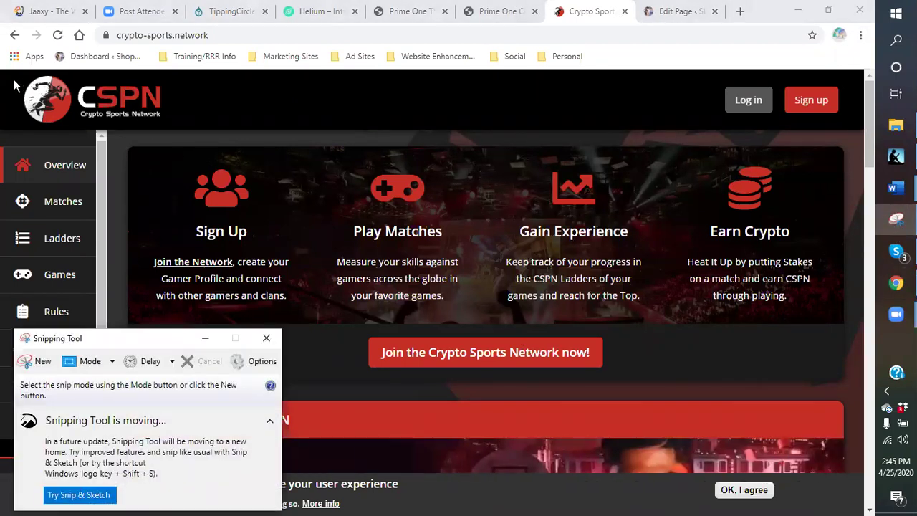
Step: Capture the CSPN logo in the site header and save it as a PNG named "gaming logo" in the tipping circle folder
{"action": "left_click", "coordinate": [35, 364]}
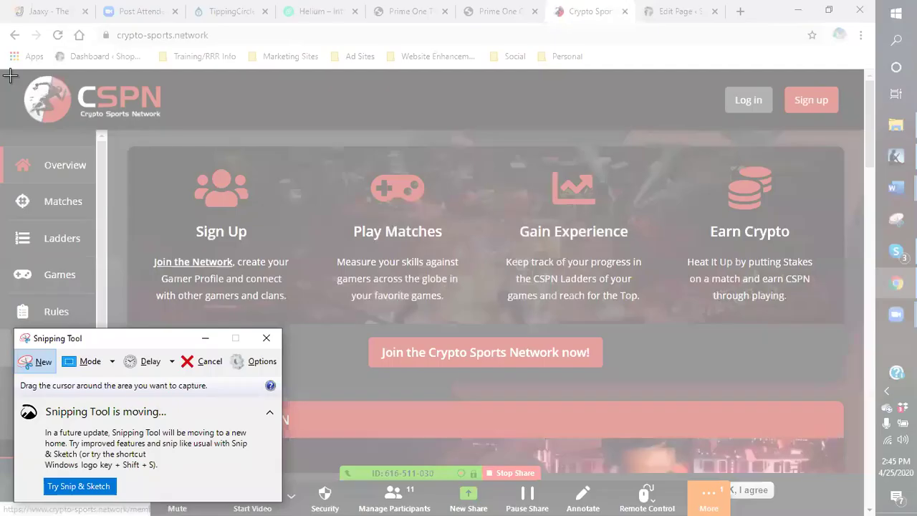
{"action": "left_click_drag", "start_coordinate": [9, 75], "coordinate": [185, 127]}
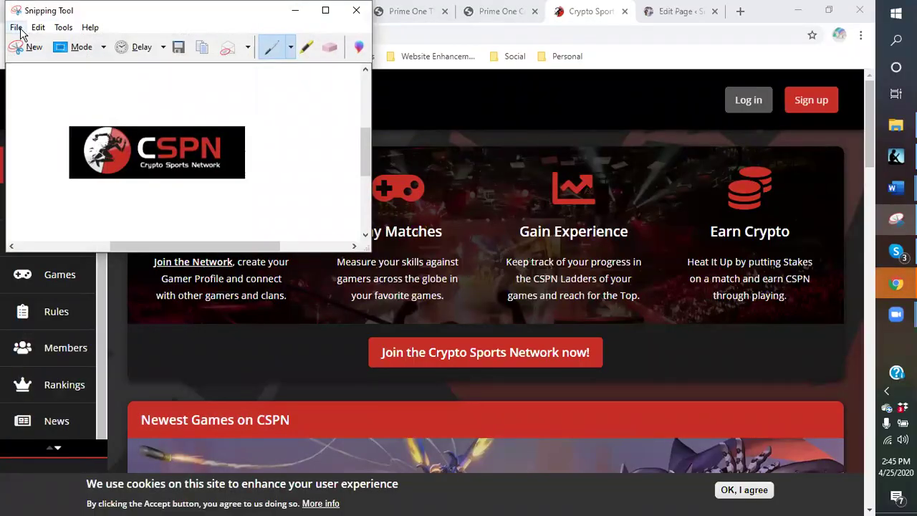
{"action": "left_click", "coordinate": [16, 27]}
{"action": "left_click", "coordinate": [37, 72]}
{"action": "left_click", "coordinate": [286, 297]}
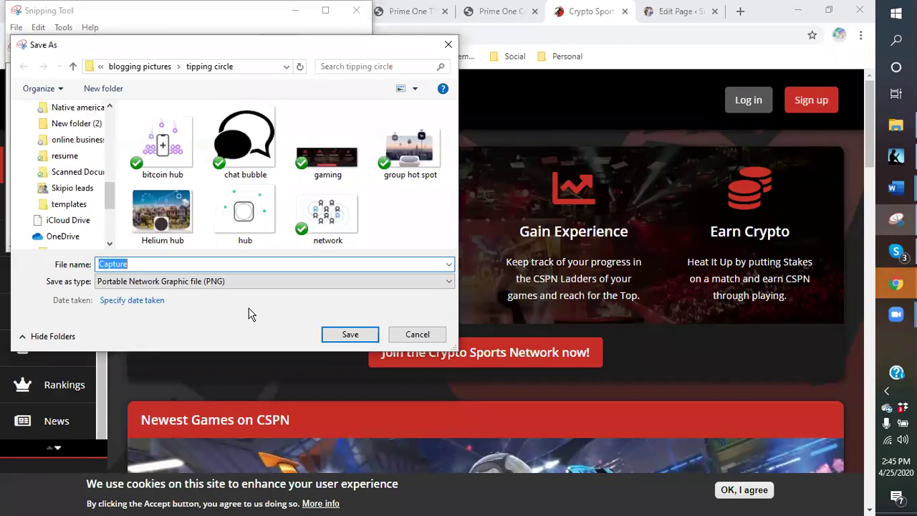
{"action": "type", "text": "gaming lo"}
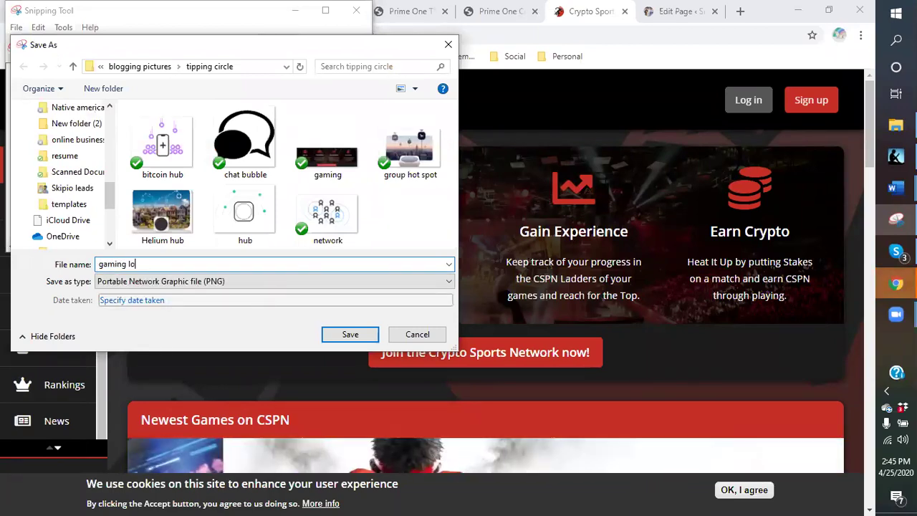
{"action": "type", "text": "go"}
{"action": "key", "text": "Return"}
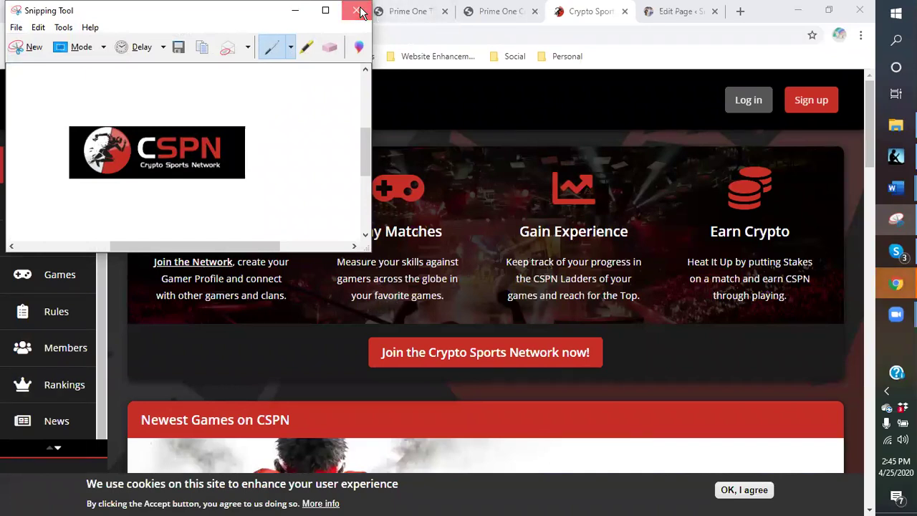
{"action": "left_click", "coordinate": [295, 10]}
Step: Capture the Newest Games on CSPN section of the Overview page while its slideshow shows Tekken 7
{"action": "scroll", "coordinate": [376, 298], "scroll_direction": "down", "scroll_amount": 3}
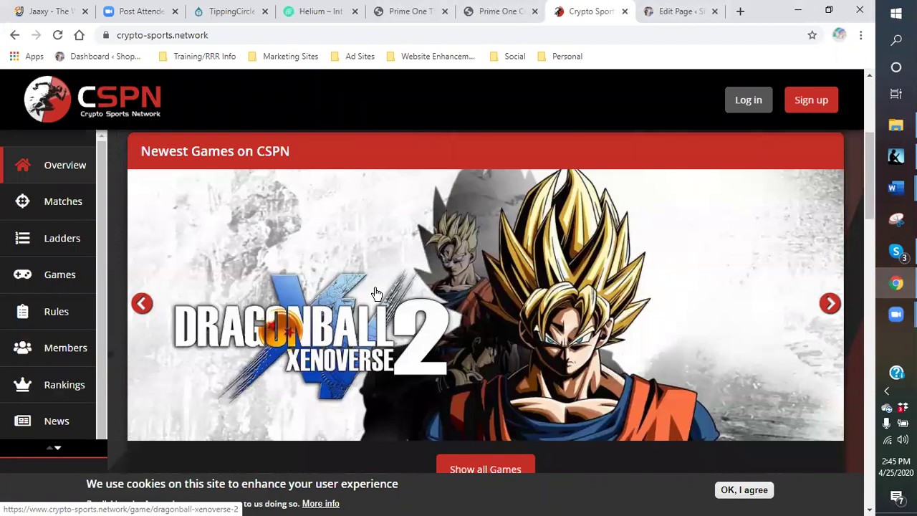
{"action": "scroll", "coordinate": [377, 293], "scroll_direction": "down", "scroll_amount": 1}
{"action": "scroll", "coordinate": [377, 294], "scroll_direction": "up", "scroll_amount": 1}
{"action": "scroll", "coordinate": [377, 294], "scroll_direction": "up", "scroll_amount": 1}
{"action": "scroll", "coordinate": [376, 294], "scroll_direction": "down", "scroll_amount": 1}
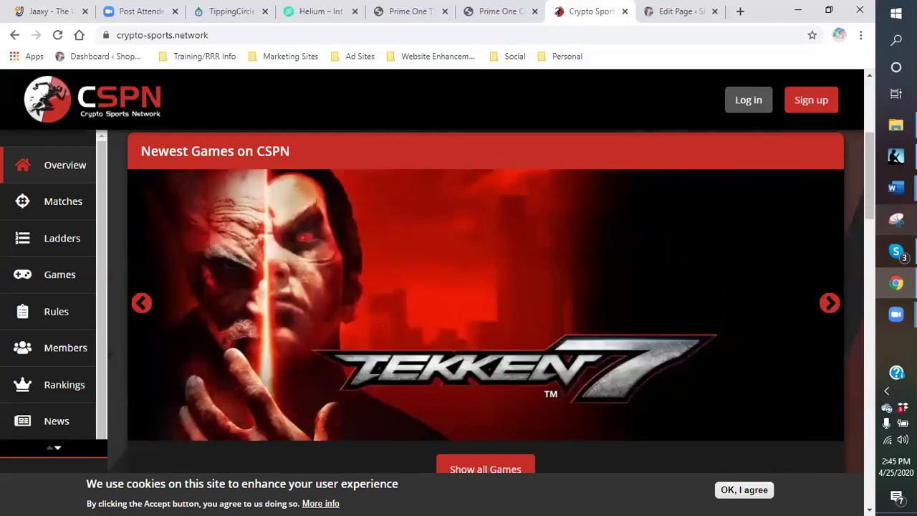
{"action": "left_click", "coordinate": [895, 219]}
{"action": "left_click", "coordinate": [41, 370]}
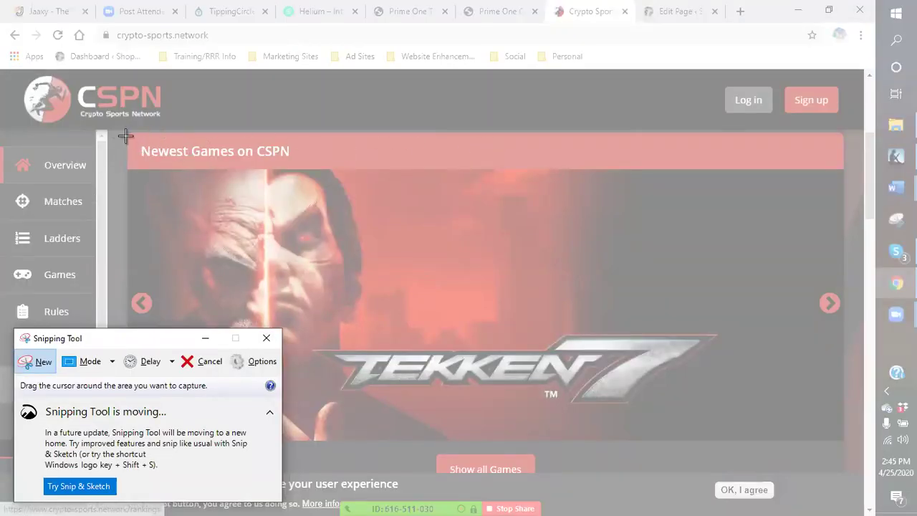
{"action": "left_click_drag", "start_coordinate": [116, 135], "coordinate": [852, 437]}
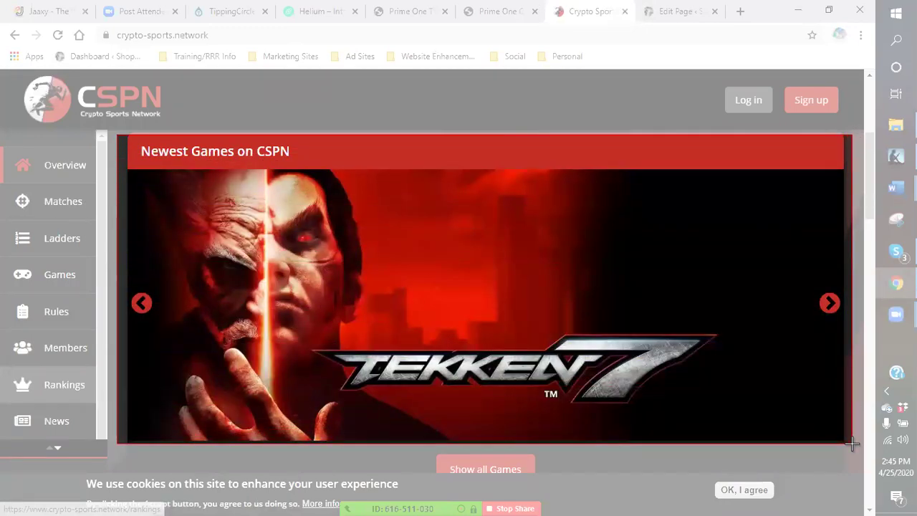
{"action": "left_click_drag", "start_coordinate": [851, 445], "coordinate": [857, 446]}
Step: Save the Tekken 7 capture as a PNG named "tekken game" in the tipping circle folder and close the capture
{"action": "left_click", "coordinate": [16, 27]}
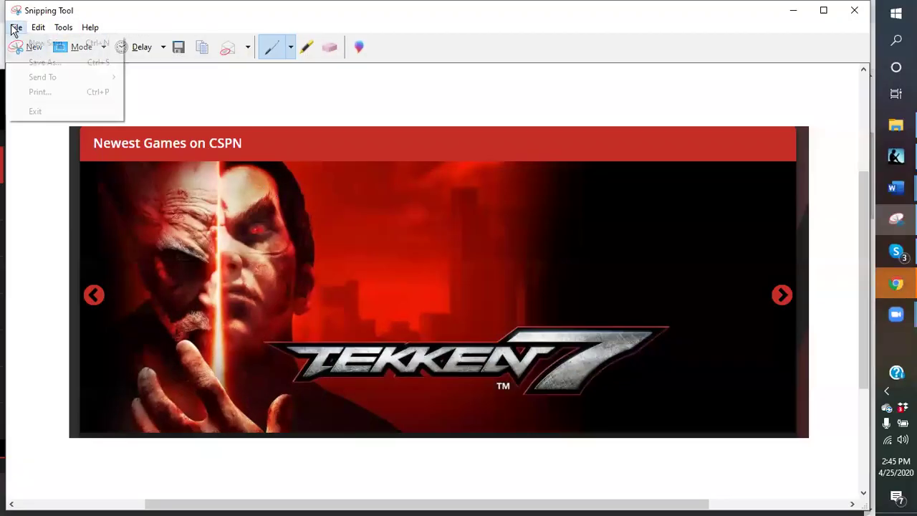
{"action": "left_click", "coordinate": [36, 63]}
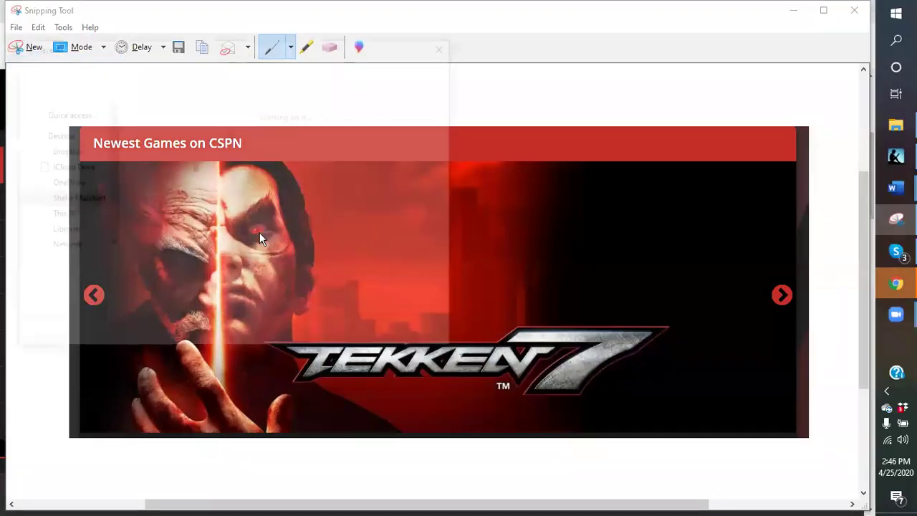
{"action": "type", "text": "tekken"}
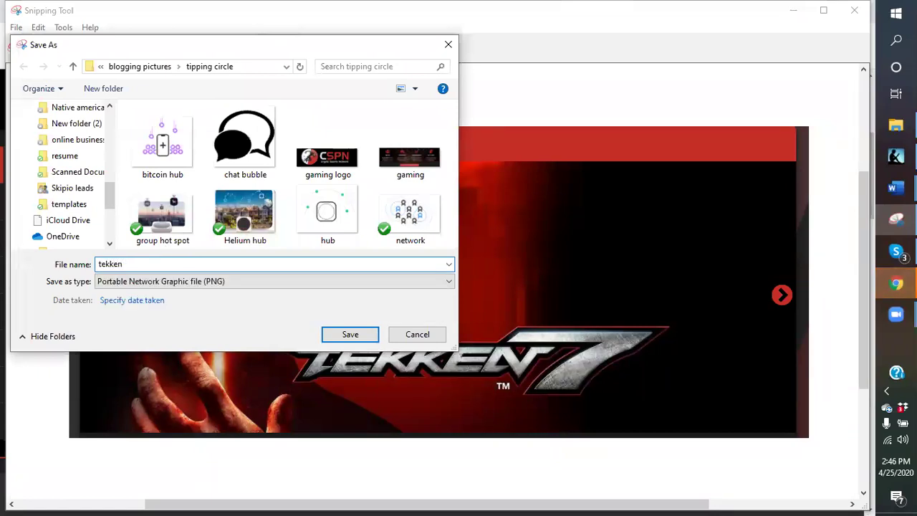
{"action": "type", "text": " game"}
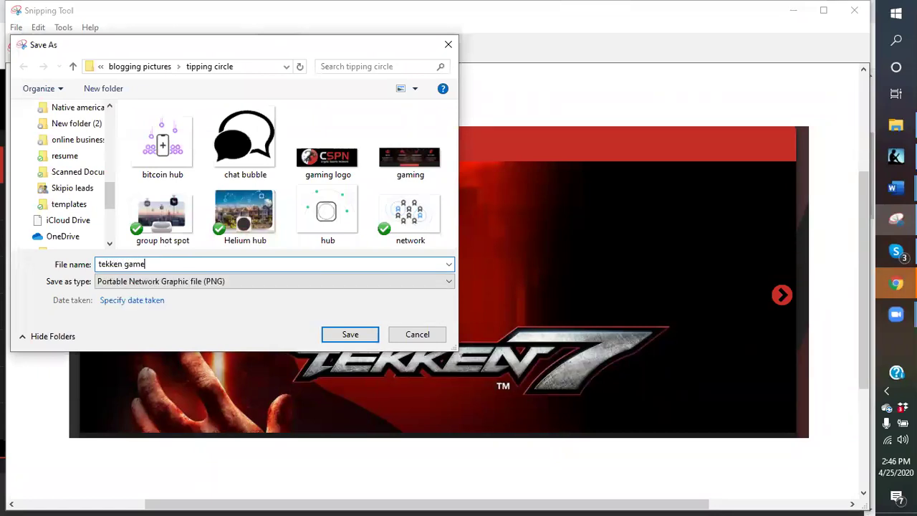
{"action": "left_click", "coordinate": [341, 337]}
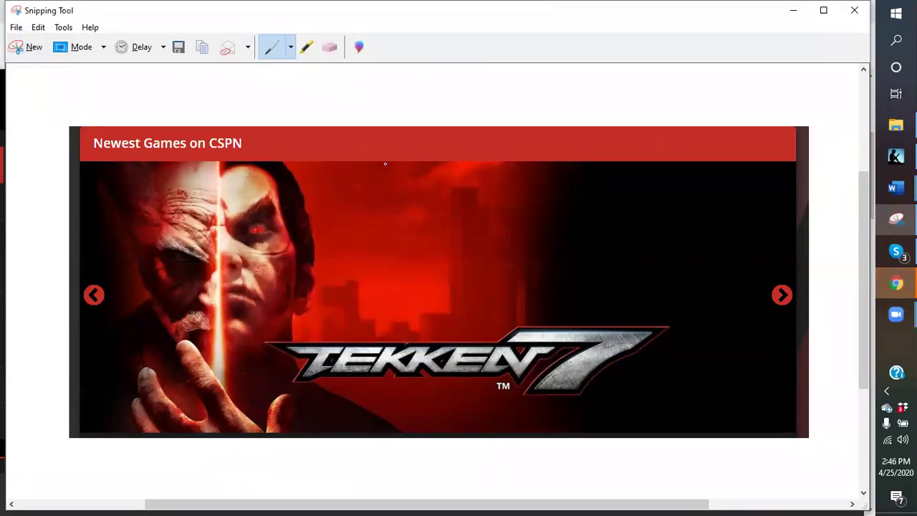
{"action": "left_click", "coordinate": [855, 10]}
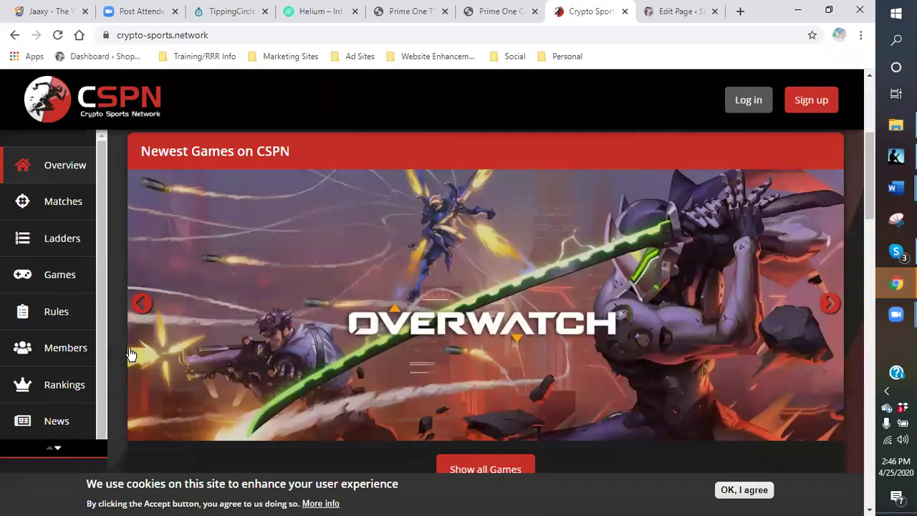
Step: Browse backward through the Newest Games on CSPN slideshow and close the Crypto Sports Network page
{"action": "left_click", "coordinate": [142, 306]}
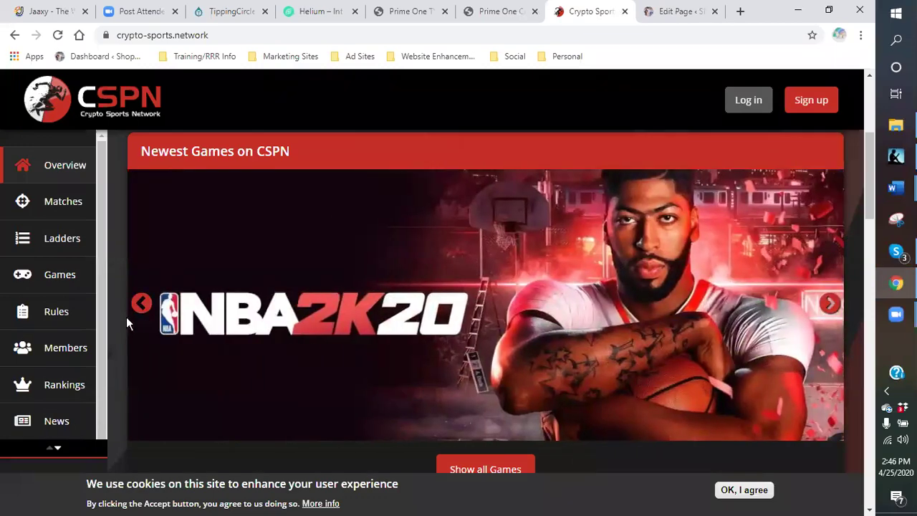
{"action": "left_click", "coordinate": [141, 313]}
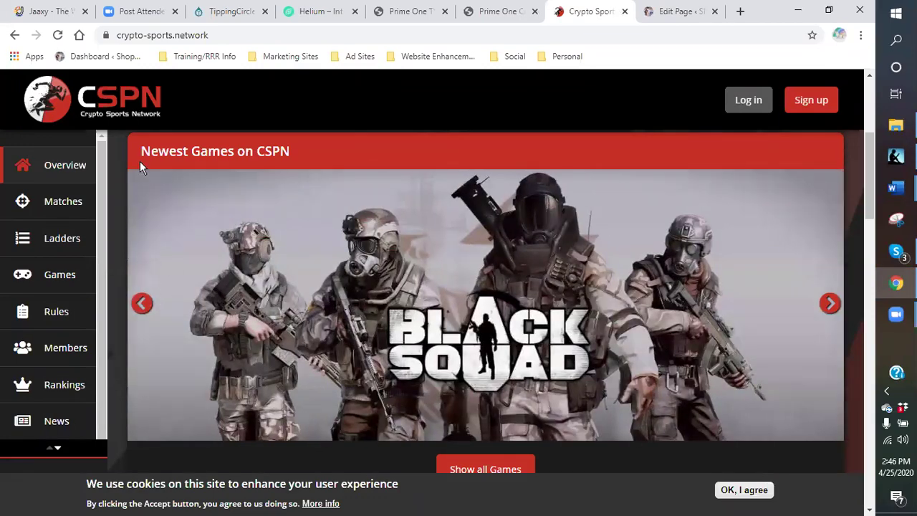
{"action": "left_click", "coordinate": [625, 13]}
Step: Return to TippingCircle and open PRIMEOne Play from the Integrated 3rd Party Apps page
{"action": "left_click", "coordinate": [220, 15]}
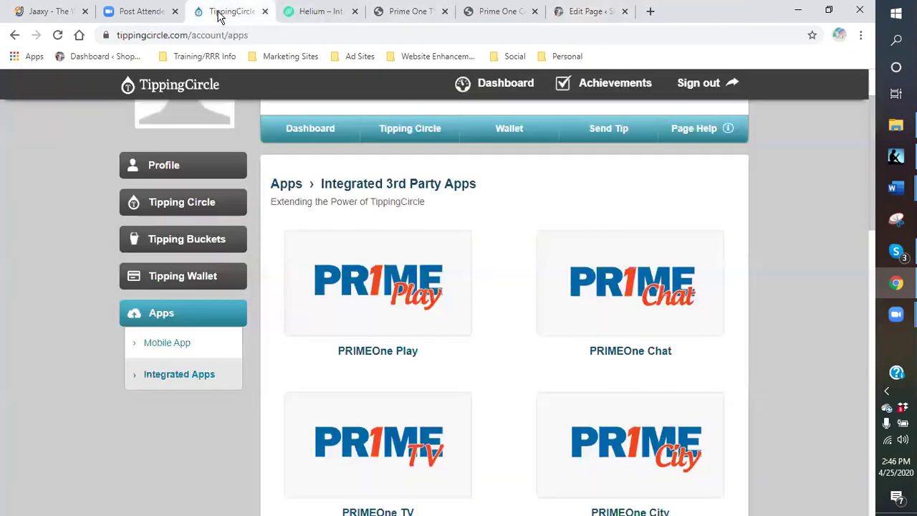
{"action": "left_click", "coordinate": [178, 319]}
{"action": "left_click", "coordinate": [178, 319]}
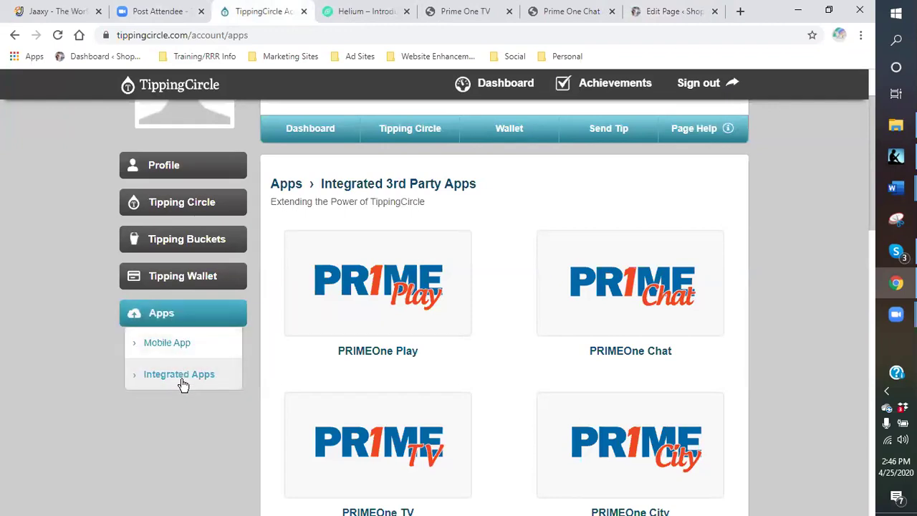
{"action": "left_click", "coordinate": [183, 384]}
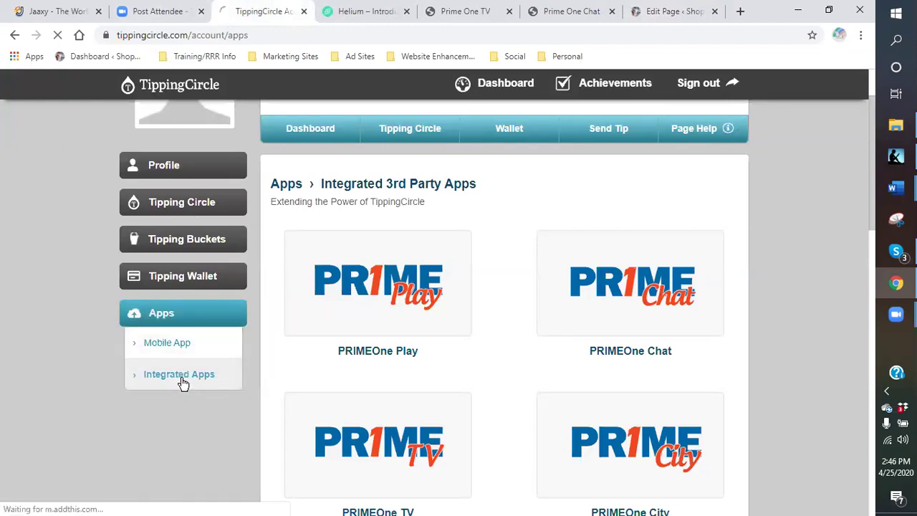
{"action": "scroll", "coordinate": [499, 345], "scroll_direction": "down", "scroll_amount": 2}
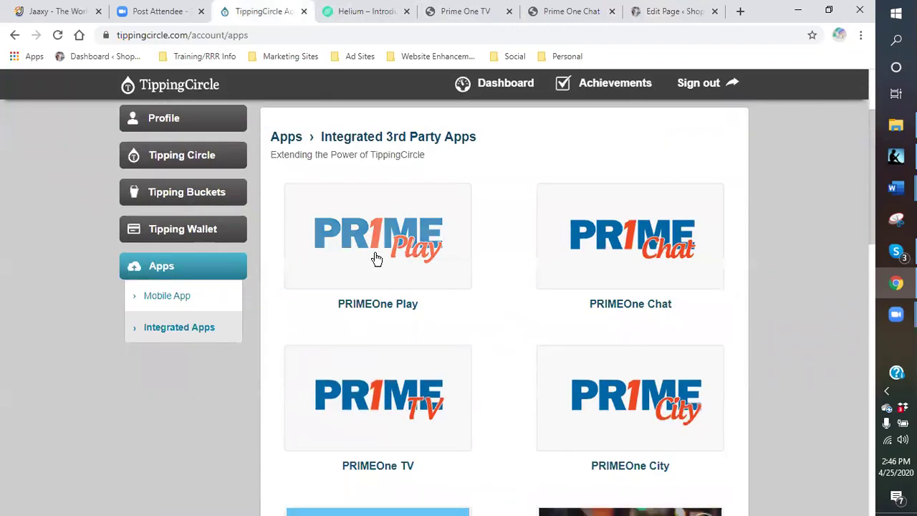
{"action": "left_click", "coordinate": [366, 240]}
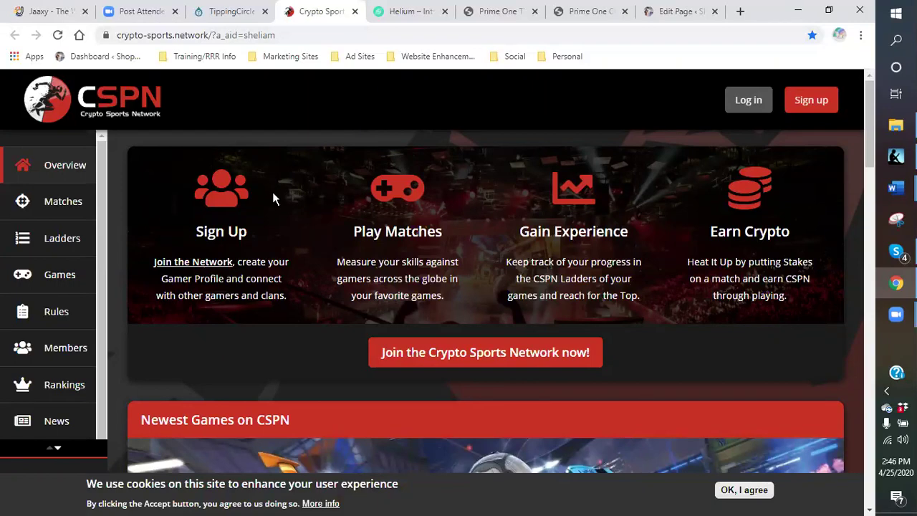
Step: Review the Crypto Sports Network overview sections from CSPN News down to Newest Match Requests and close the page
{"action": "scroll", "coordinate": [273, 199], "scroll_direction": "down", "scroll_amount": 7}
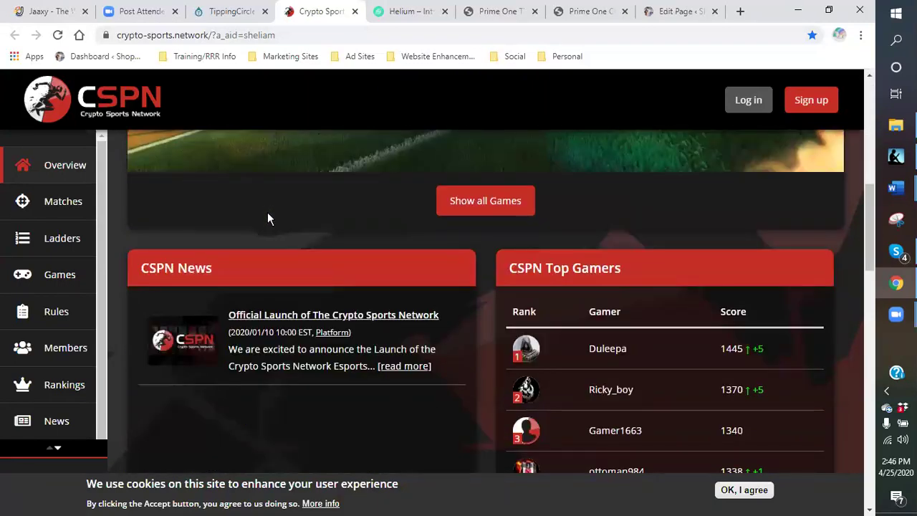
{"action": "scroll", "coordinate": [267, 218], "scroll_direction": "down", "scroll_amount": 3}
{"action": "scroll", "coordinate": [264, 308], "scroll_direction": "down", "scroll_amount": 1}
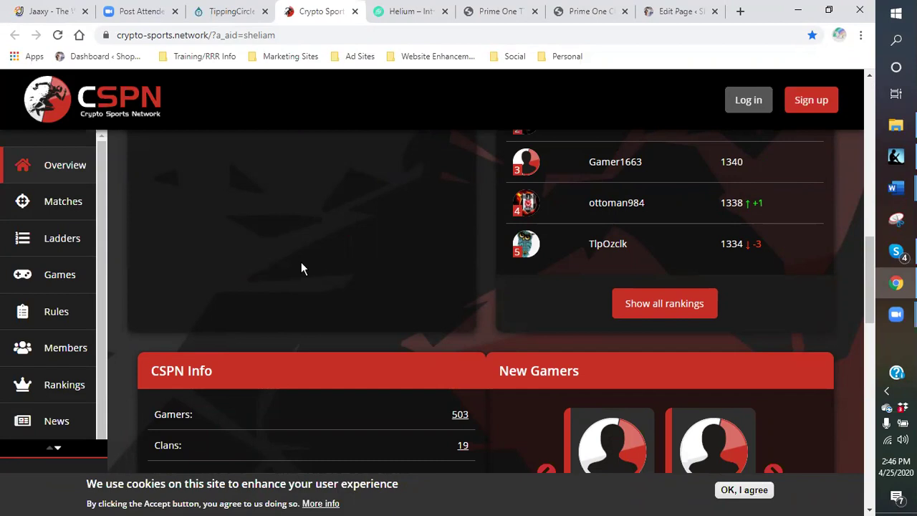
{"action": "scroll", "coordinate": [304, 272], "scroll_direction": "down", "scroll_amount": 5}
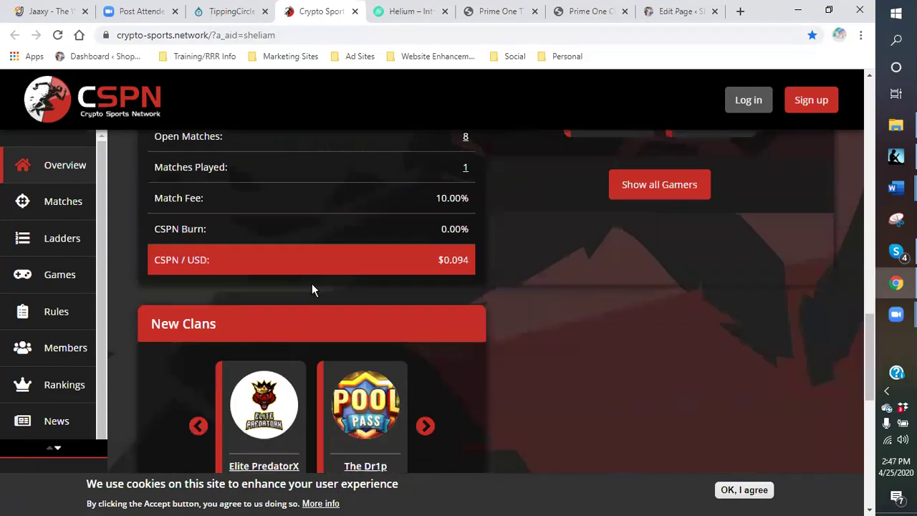
{"action": "scroll", "coordinate": [642, 370], "scroll_direction": "down", "scroll_amount": 4}
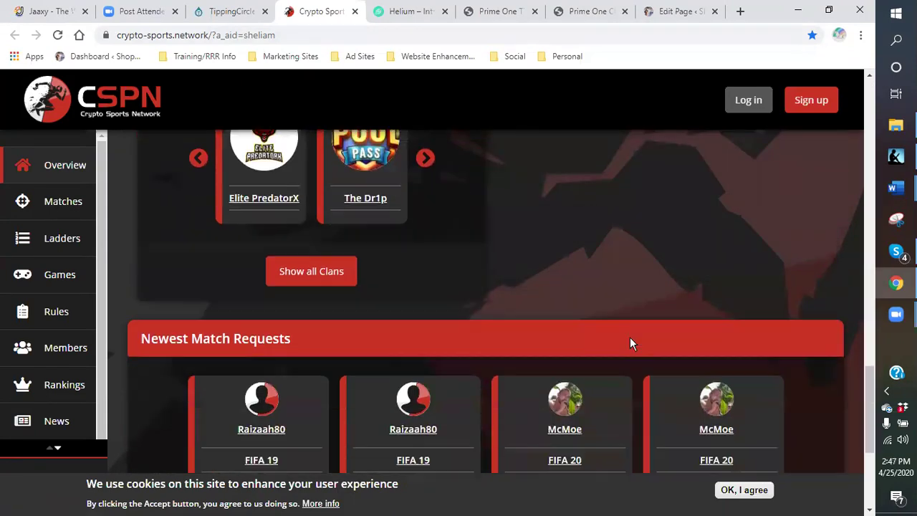
{"action": "scroll", "coordinate": [631, 342], "scroll_direction": "up", "scroll_amount": 4}
{"action": "scroll", "coordinate": [490, 318], "scroll_direction": "down", "scroll_amount": 5}
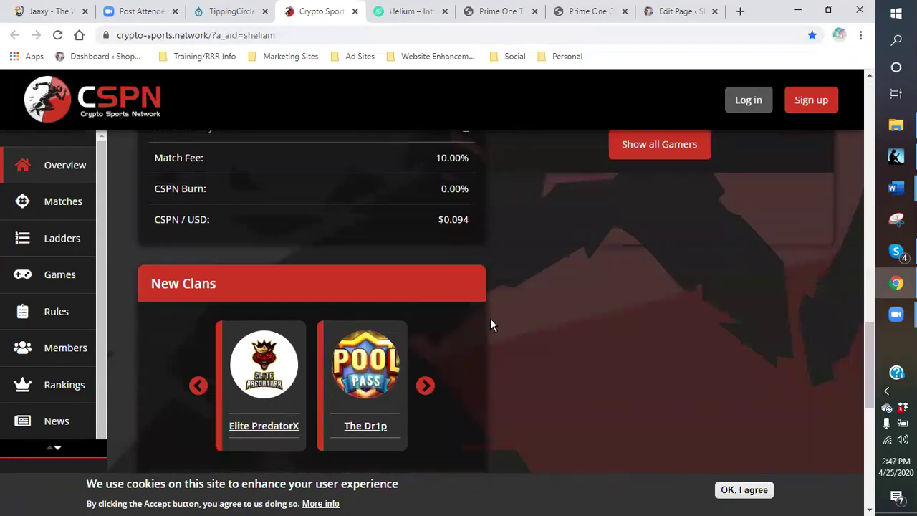
{"action": "scroll", "coordinate": [456, 320], "scroll_direction": "down", "scroll_amount": 2}
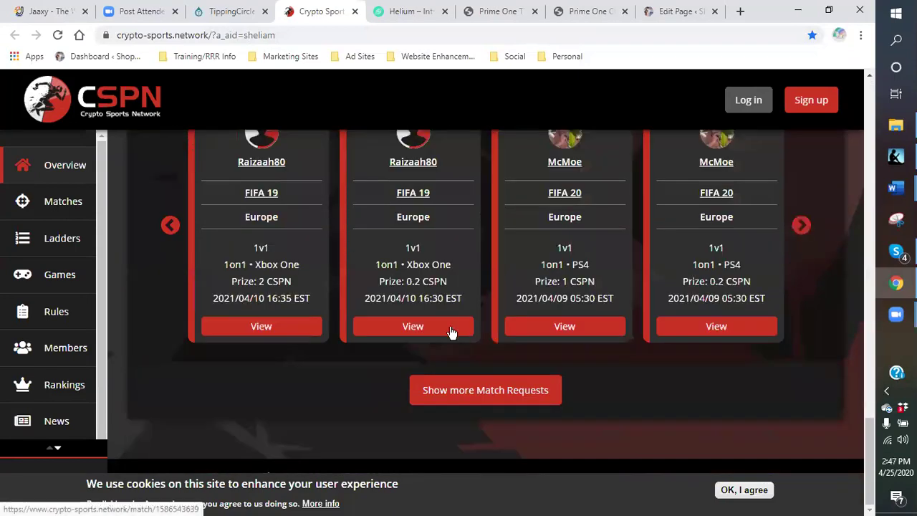
{"action": "scroll", "coordinate": [295, 389], "scroll_direction": "up", "scroll_amount": 2}
{"action": "scroll", "coordinate": [296, 389], "scroll_direction": "up", "scroll_amount": 4}
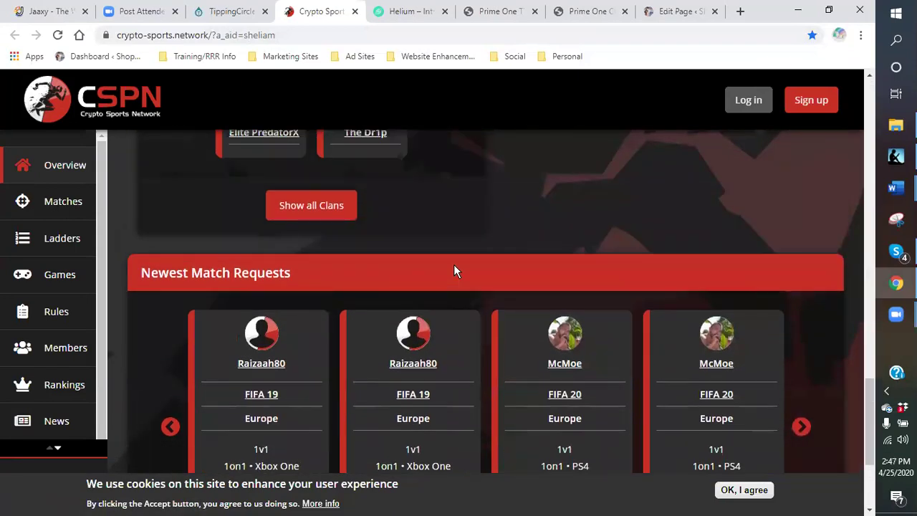
{"action": "scroll", "coordinate": [626, 310], "scroll_direction": "up", "scroll_amount": 4}
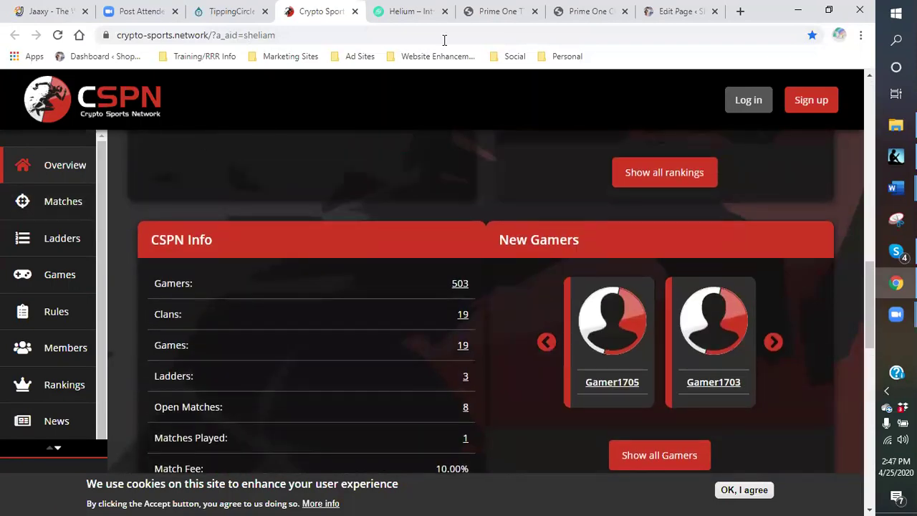
{"action": "left_click", "coordinate": [355, 13]}
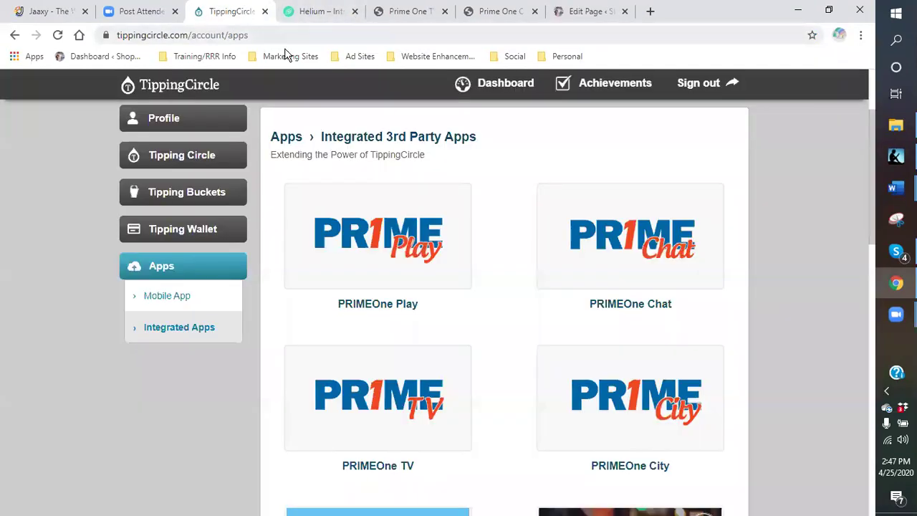
Step: Review the Prime Gate City Helium page, including the earning app, investors and View the Network sections
{"action": "left_click", "coordinate": [320, 12]}
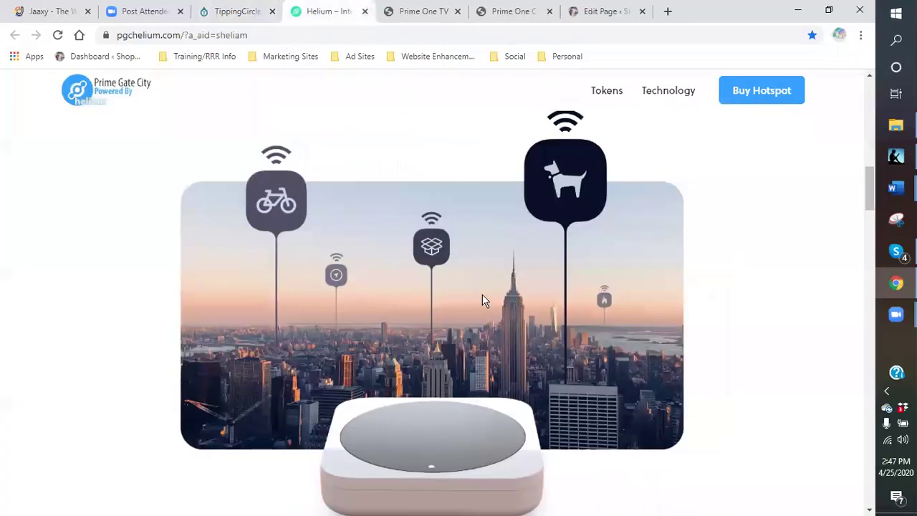
{"action": "scroll", "coordinate": [476, 291], "scroll_direction": "down", "scroll_amount": 10}
{"action": "scroll", "coordinate": [451, 281], "scroll_direction": "down", "scroll_amount": 5}
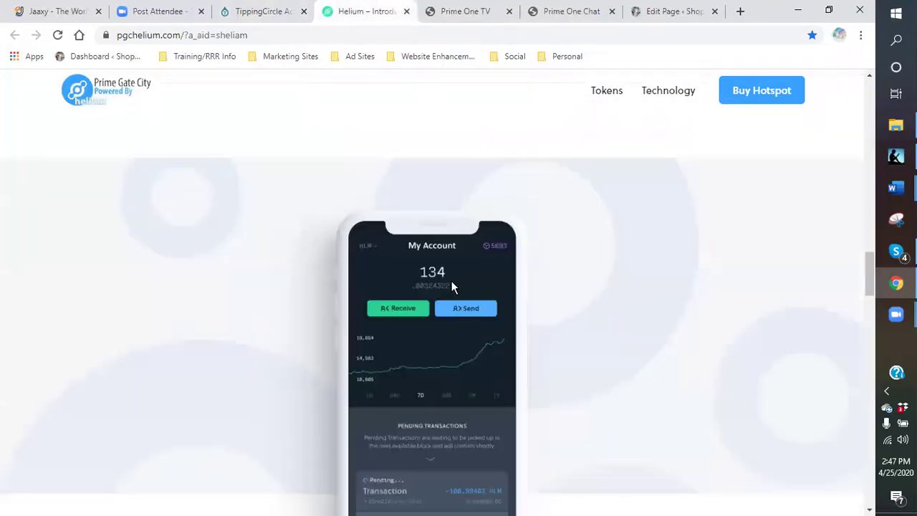
{"action": "scroll", "coordinate": [447, 280], "scroll_direction": "up", "scroll_amount": 1}
{"action": "scroll", "coordinate": [446, 283], "scroll_direction": "up", "scroll_amount": 1}
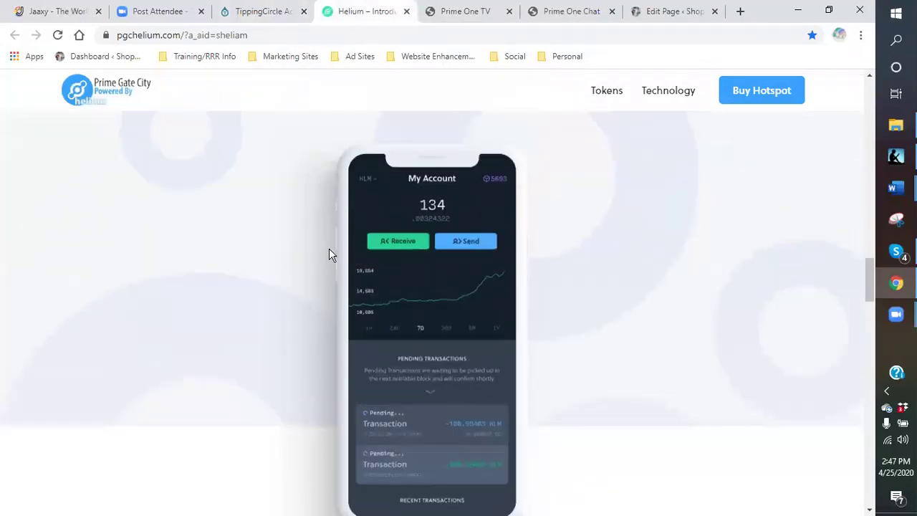
{"action": "scroll", "coordinate": [412, 245], "scroll_direction": "down", "scroll_amount": 8}
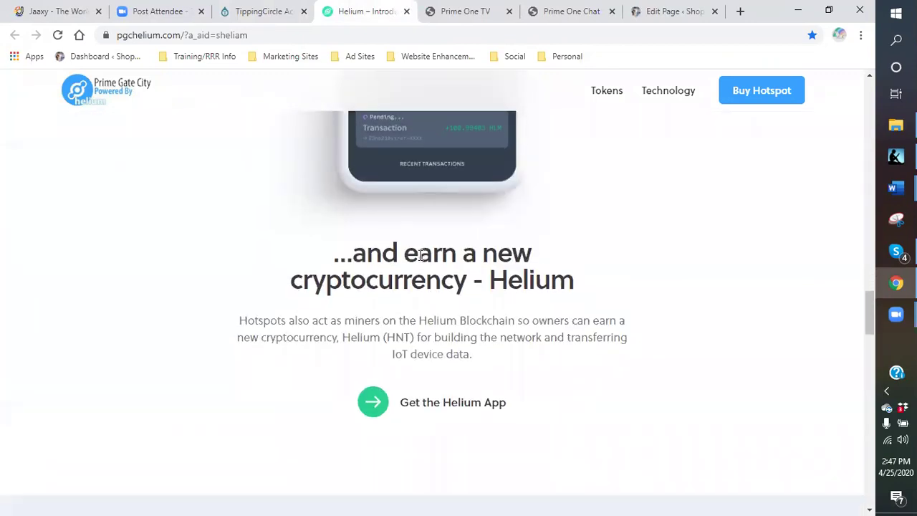
{"action": "scroll", "coordinate": [415, 266], "scroll_direction": "down", "scroll_amount": 10}
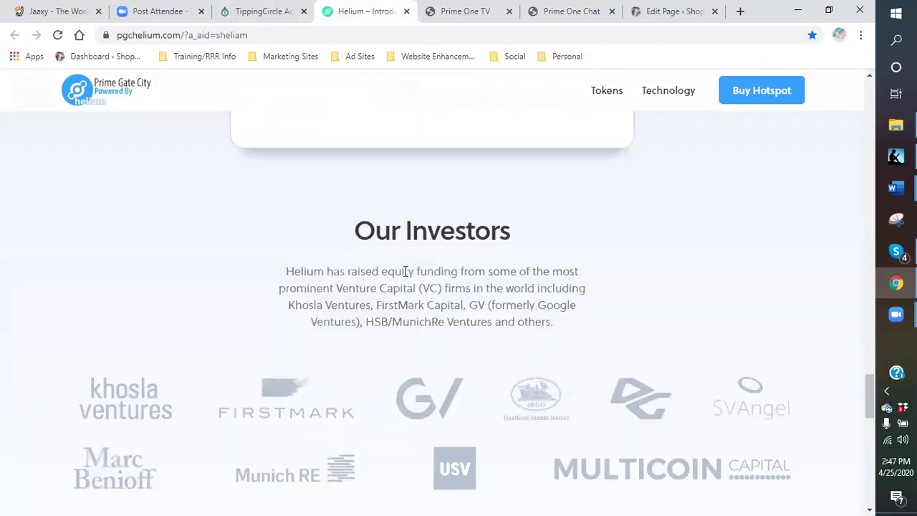
{"action": "scroll", "coordinate": [403, 278], "scroll_direction": "down", "scroll_amount": 4}
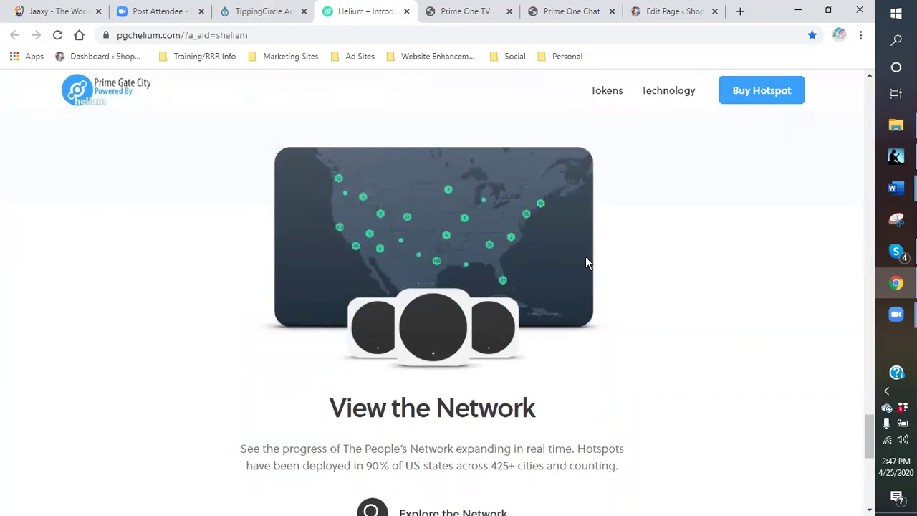
{"action": "scroll", "coordinate": [581, 250], "scroll_direction": "down", "scroll_amount": 4}
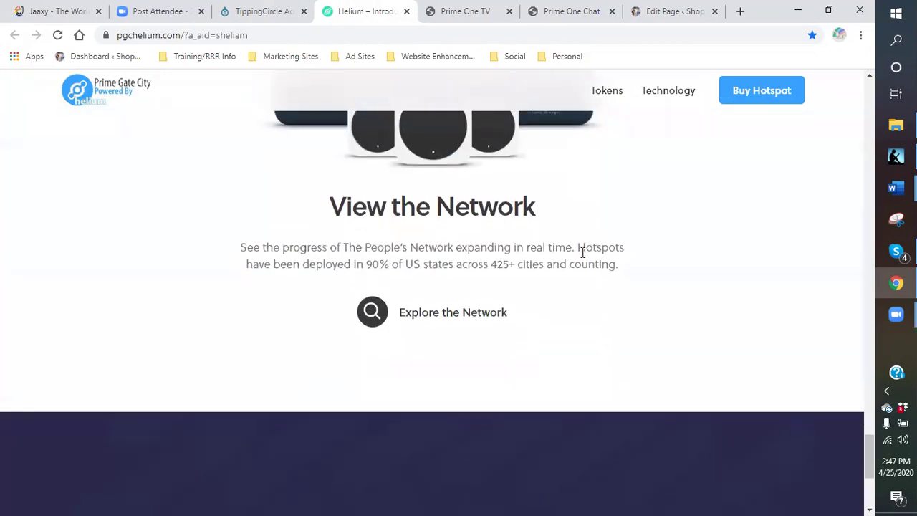
{"action": "scroll", "coordinate": [566, 215], "scroll_direction": "up", "scroll_amount": 3}
Step: Open the Prime One TV page and capture its Get Paid To Watch TV headline and benefits strip with Snipping Tool
{"action": "left_click", "coordinate": [460, 12]}
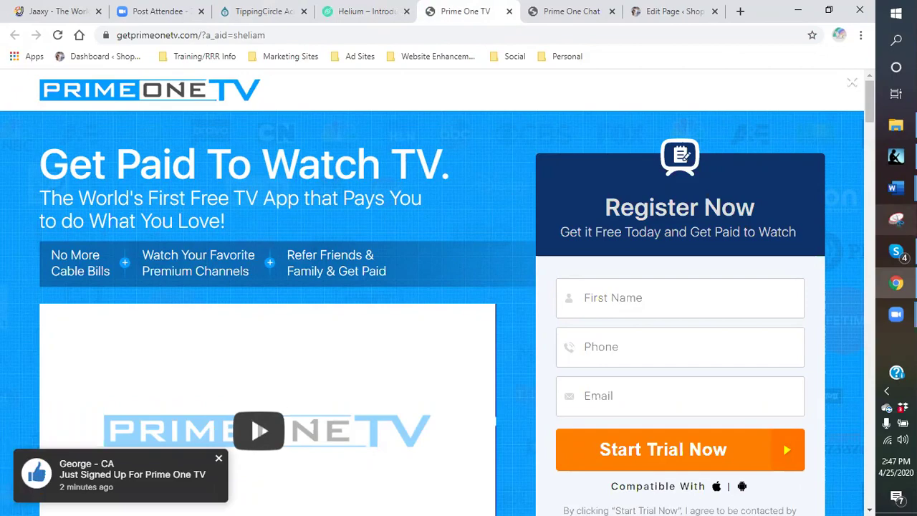
{"action": "left_click", "coordinate": [896, 219]}
{"action": "left_click", "coordinate": [37, 361]}
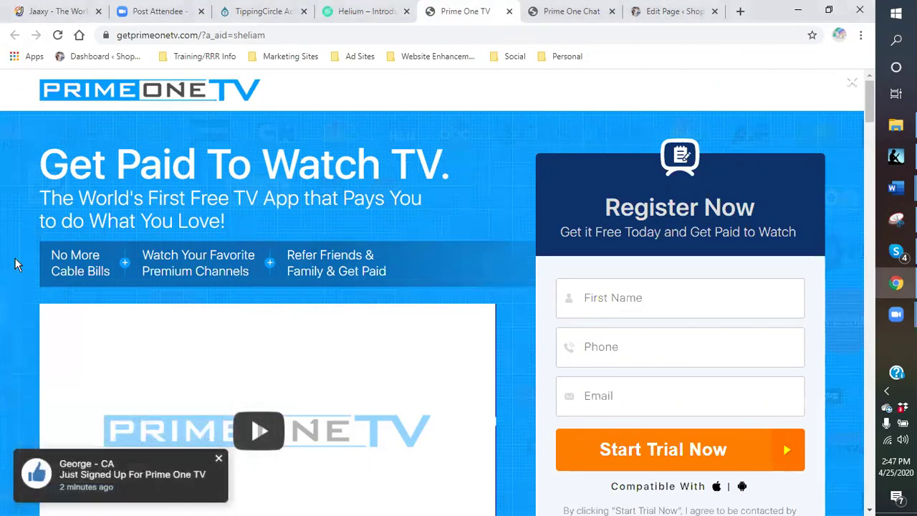
{"action": "left_click_drag", "start_coordinate": [16, 123], "coordinate": [523, 299]}
Step: Save the TV headline capture as a PNG named "paid tv" in the tipping circle folder
{"action": "left_click", "coordinate": [15, 28]}
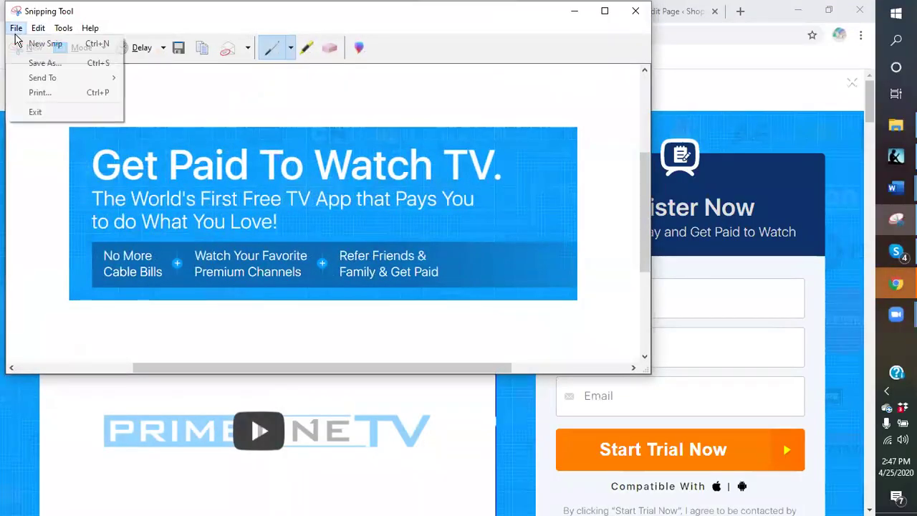
{"action": "left_click", "coordinate": [35, 64]}
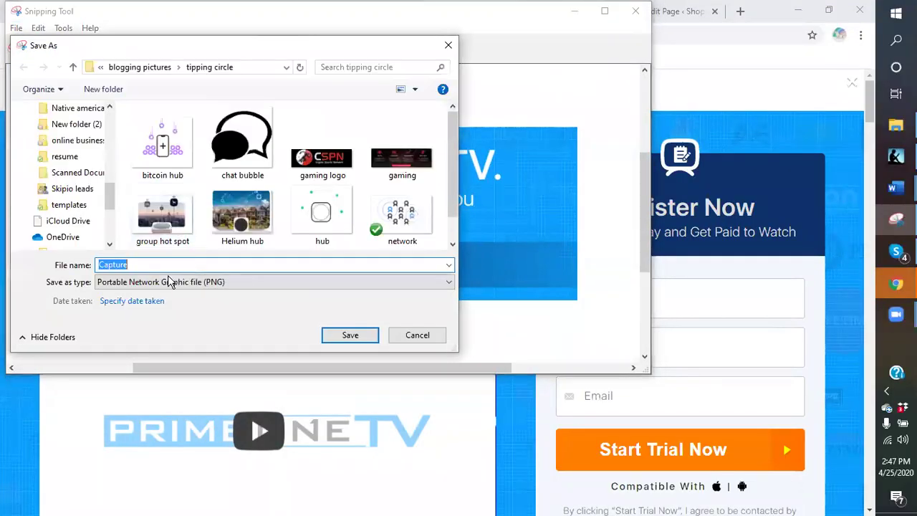
{"action": "type", "text": "paid tv"}
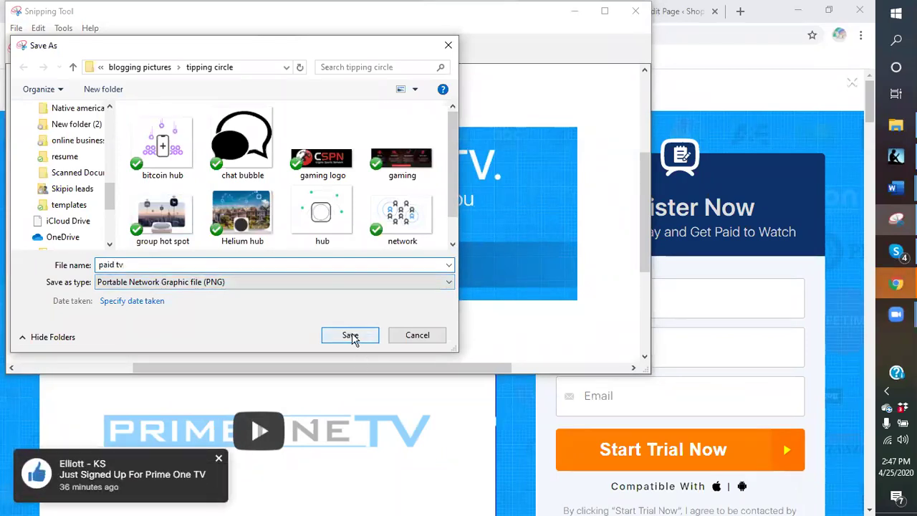
{"action": "left_click", "coordinate": [350, 336]}
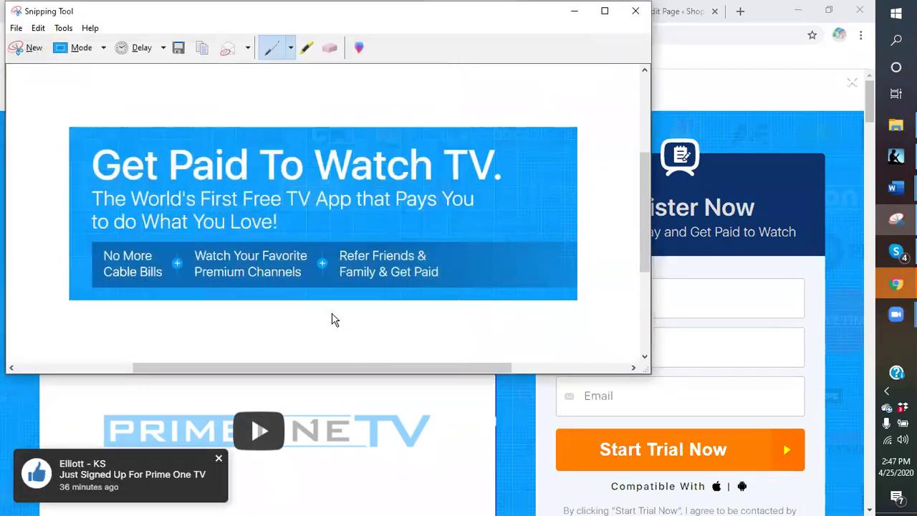
Step: Capture the Get FREE TV for 30 days banner and movie poster collage from the Prime One TV page with Snipping Tool
{"action": "left_click", "coordinate": [635, 13]}
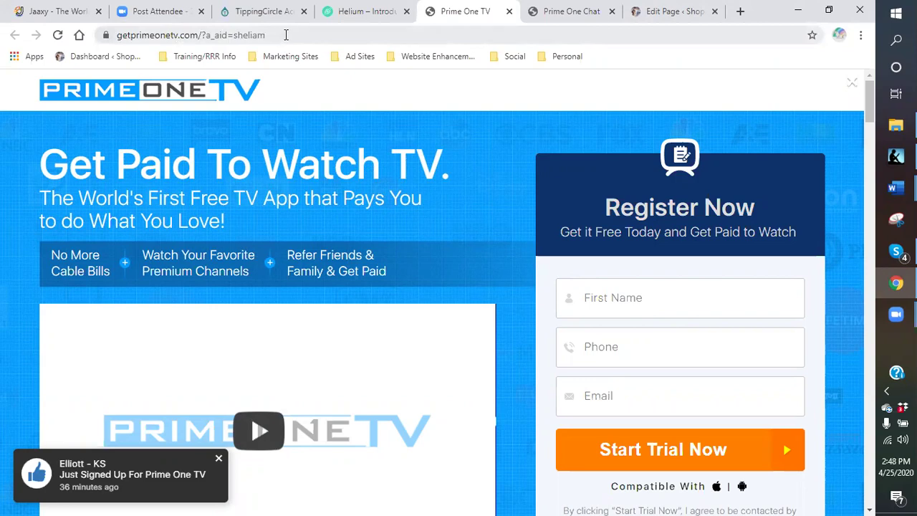
{"action": "scroll", "coordinate": [431, 221], "scroll_direction": "down", "scroll_amount": 6}
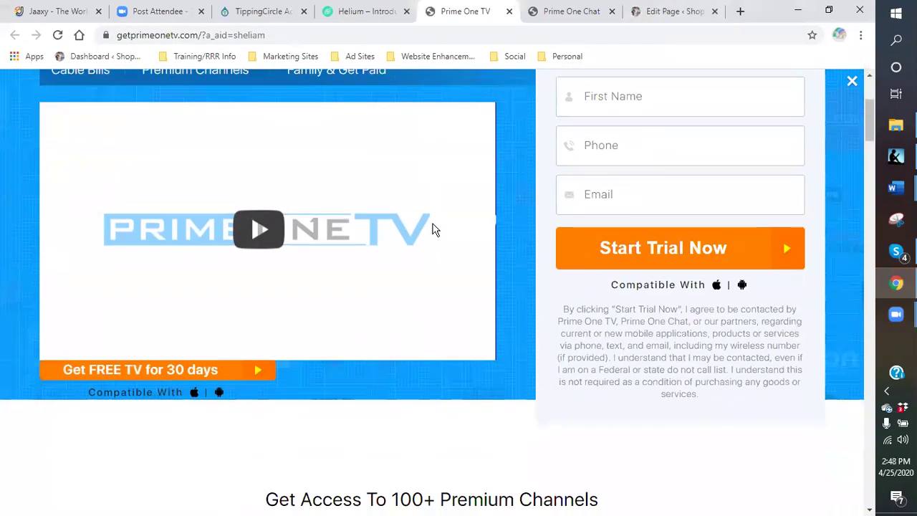
{"action": "scroll", "coordinate": [432, 232], "scroll_direction": "down", "scroll_amount": 5}
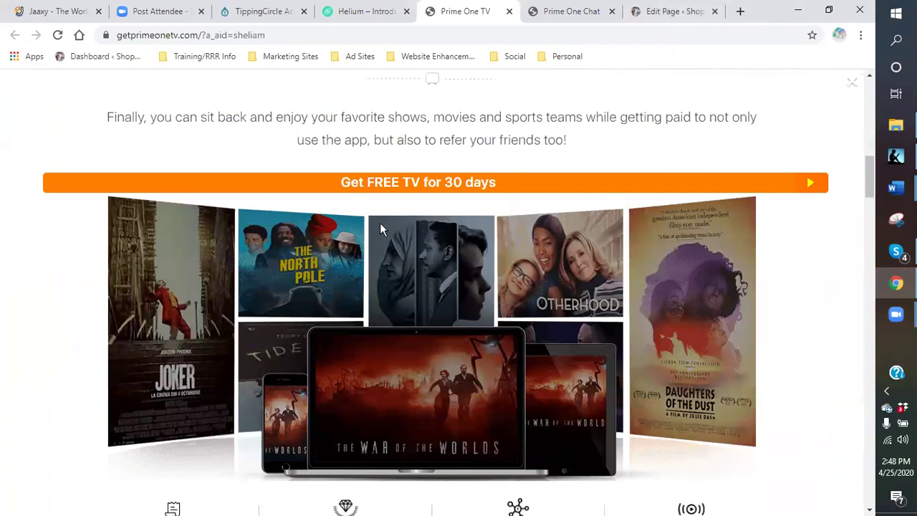
{"action": "scroll", "coordinate": [376, 223], "scroll_direction": "down", "scroll_amount": 1}
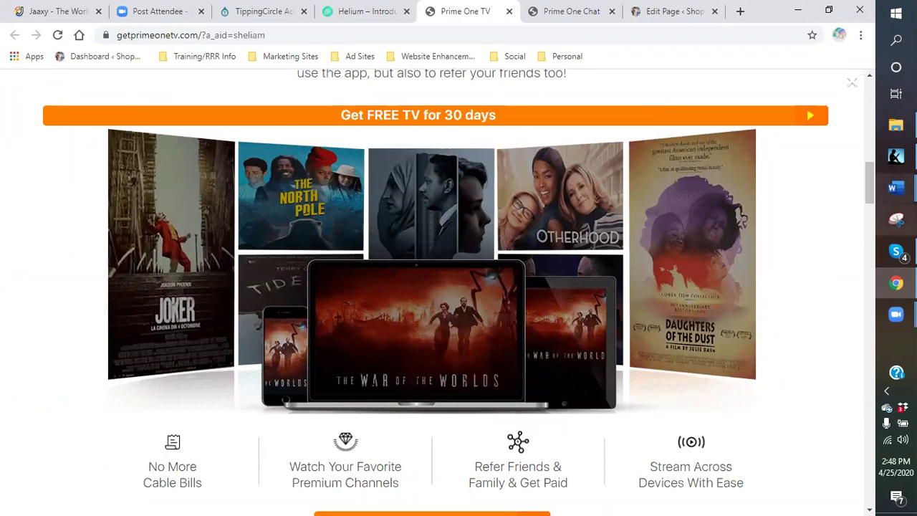
{"action": "left_click", "coordinate": [896, 220]}
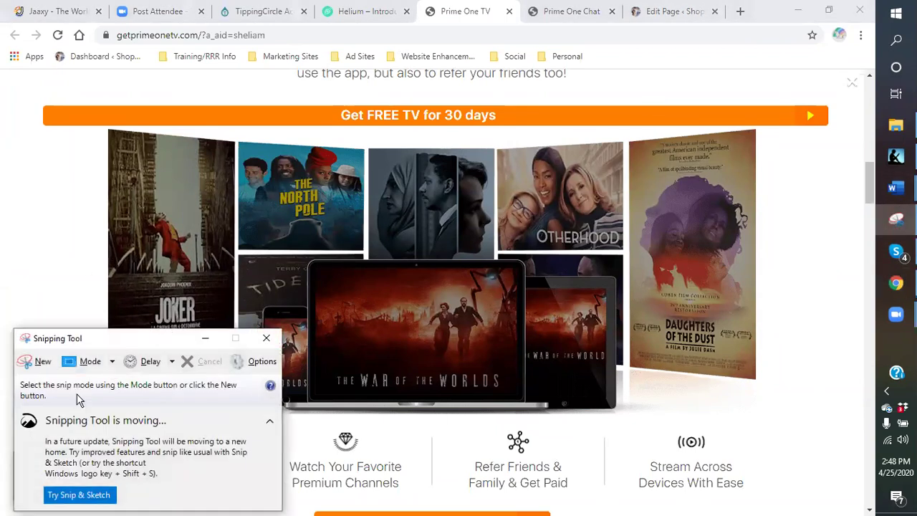
{"action": "left_click", "coordinate": [40, 363]}
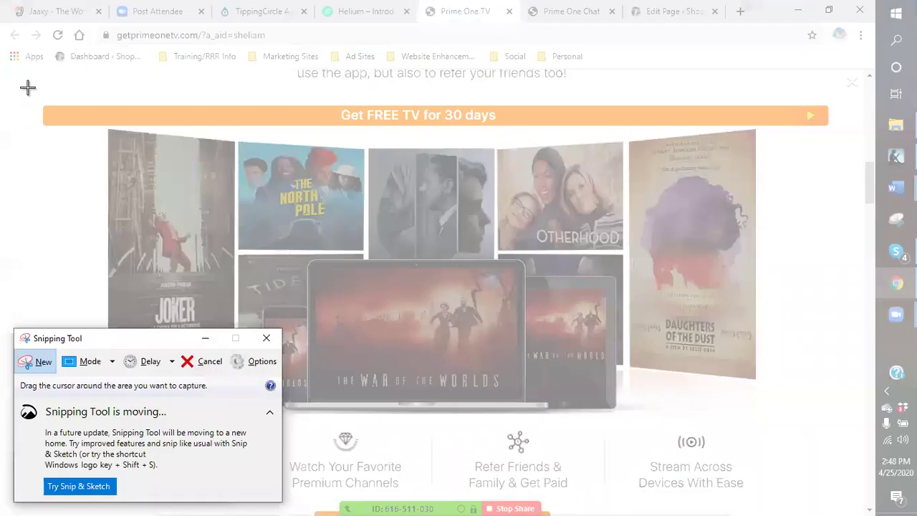
{"action": "left_click_drag", "start_coordinate": [25, 83], "coordinate": [800, 430]}
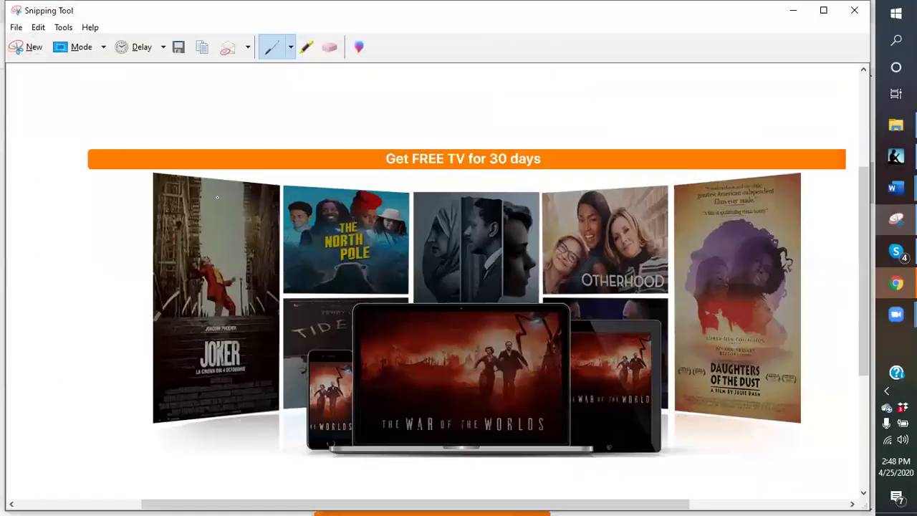
Step: Save the poster collage capture as a PNG named "free tv" in the tipping circle folder and close Snipping Tool
{"action": "left_click", "coordinate": [15, 28]}
{"action": "left_click", "coordinate": [36, 62]}
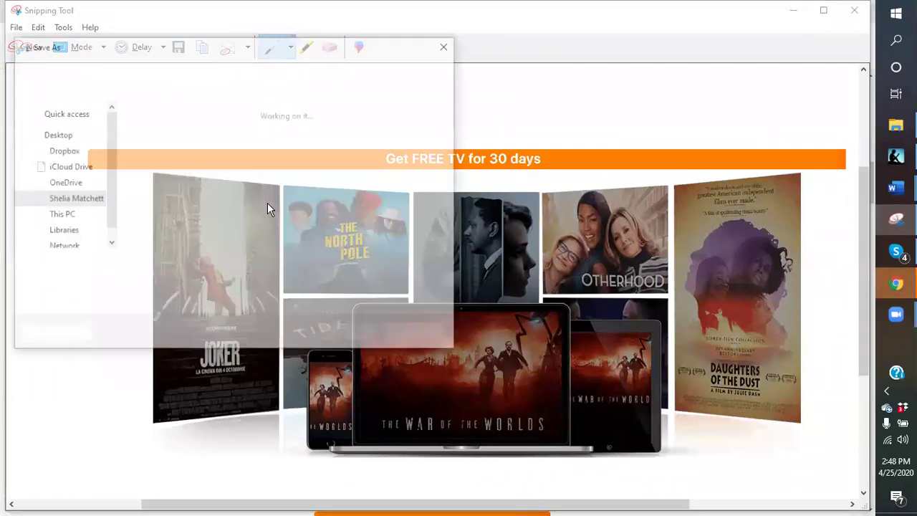
{"action": "type", "text": "f"}
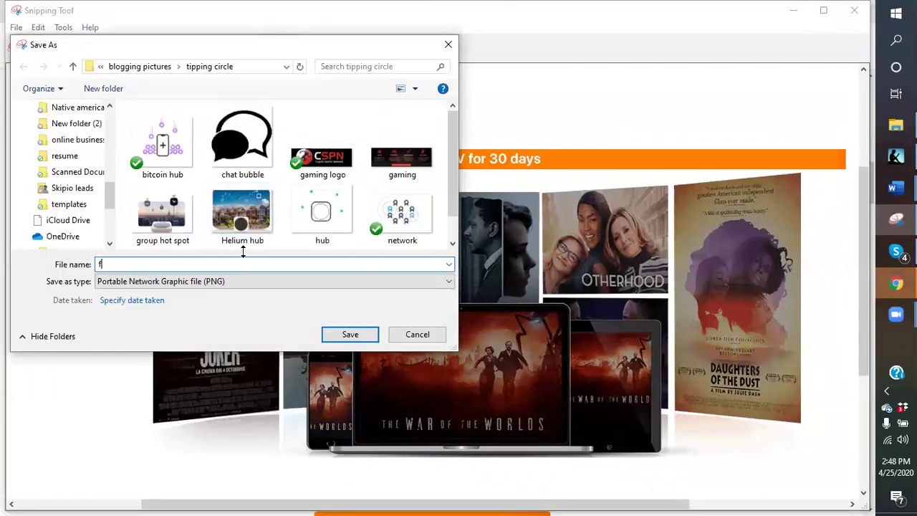
{"action": "type", "text": "ree tv"}
{"action": "left_click", "coordinate": [362, 332]}
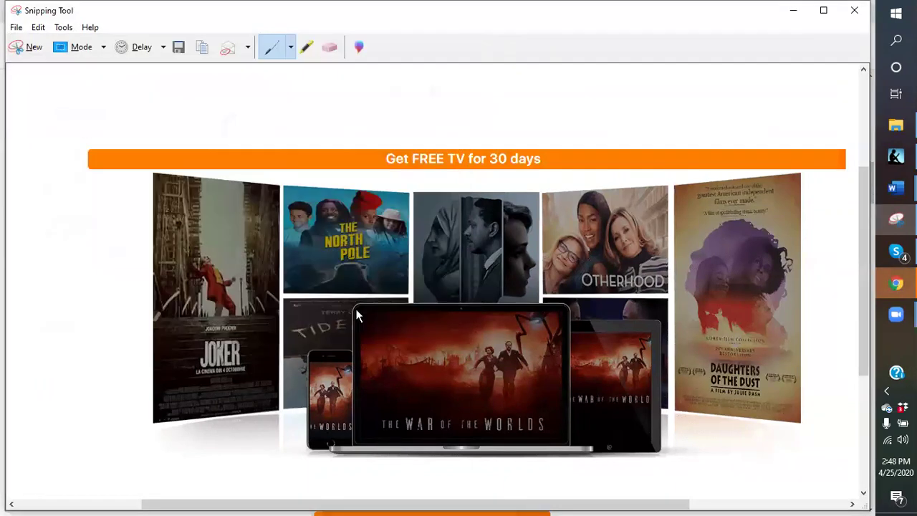
{"action": "left_click", "coordinate": [857, 12]}
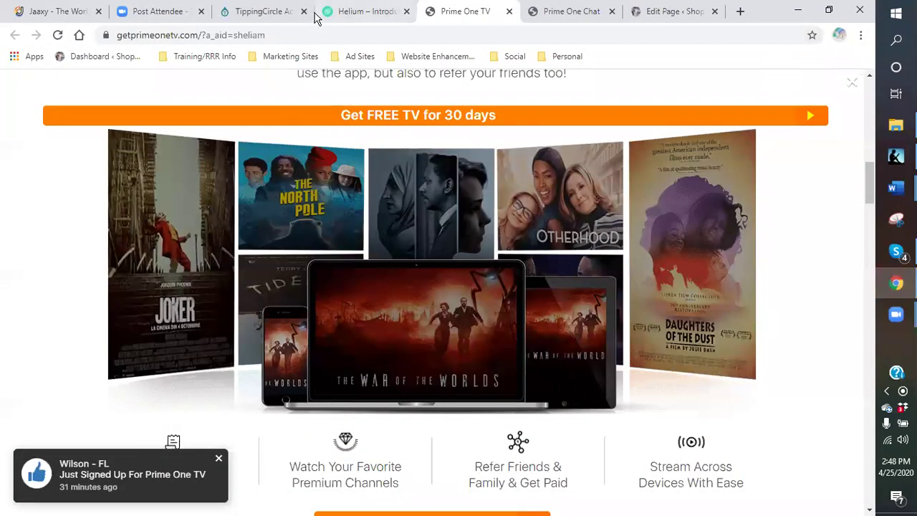
Step: Open the personal affiliate link from the TippingCircle apps page and review the PGN Apps listing
{"action": "left_click", "coordinate": [248, 12]}
{"action": "scroll", "coordinate": [487, 295], "scroll_direction": "down", "scroll_amount": 10}
{"action": "scroll", "coordinate": [478, 295], "scroll_direction": "down", "scroll_amount": 1}
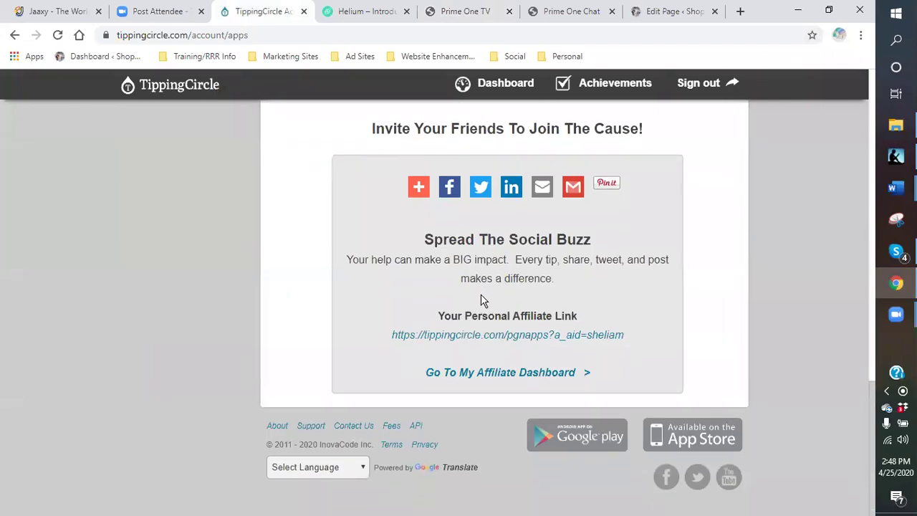
{"action": "left_click", "coordinate": [517, 338]}
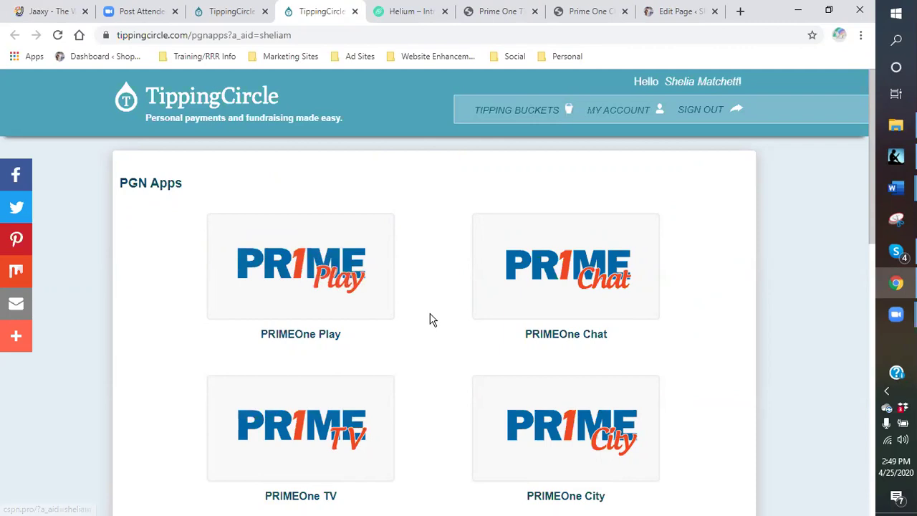
{"action": "scroll", "coordinate": [430, 319], "scroll_direction": "down", "scroll_amount": 2}
{"action": "scroll", "coordinate": [434, 320], "scroll_direction": "up", "scroll_amount": 2}
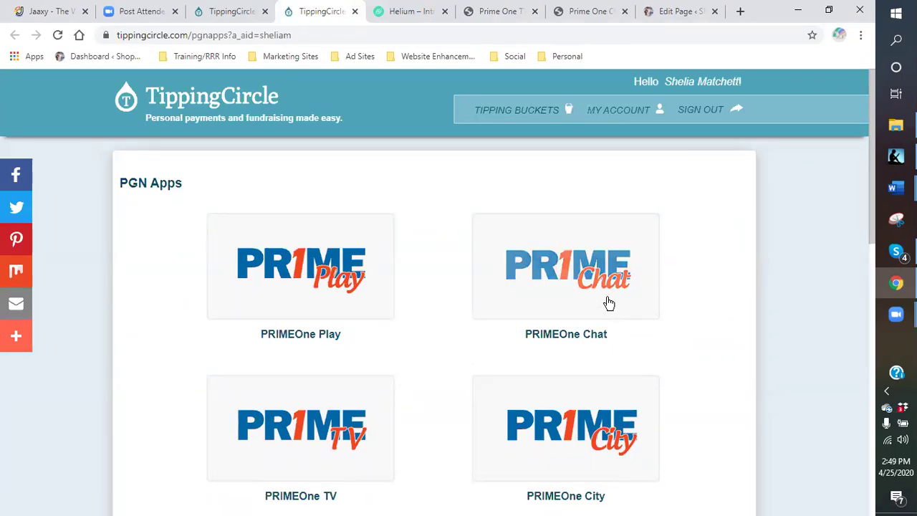
{"action": "scroll", "coordinate": [574, 344], "scroll_direction": "down", "scroll_amount": 1}
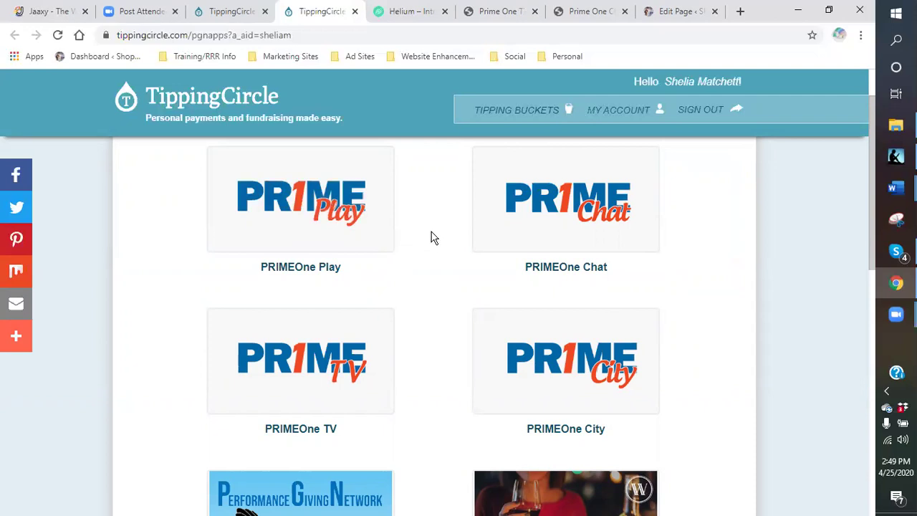
{"action": "scroll", "coordinate": [432, 242], "scroll_direction": "up", "scroll_amount": 1}
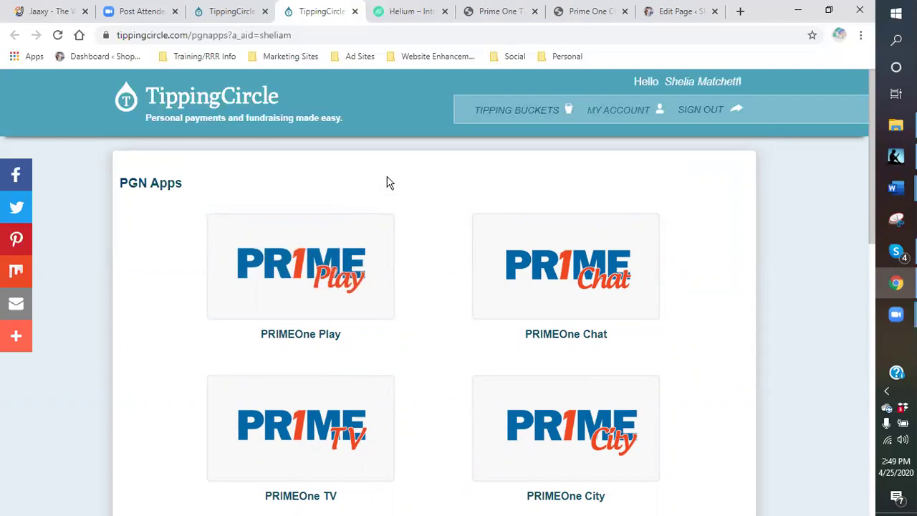
Step: Return to the Prime One TV page, review its benefits and trial section, and close the page
{"action": "left_click", "coordinate": [491, 17]}
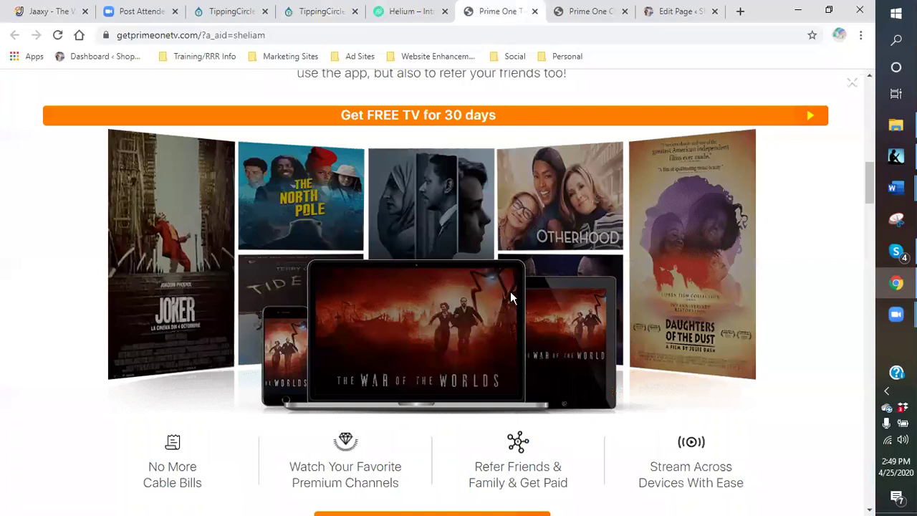
{"action": "scroll", "coordinate": [510, 291], "scroll_direction": "down", "scroll_amount": 3}
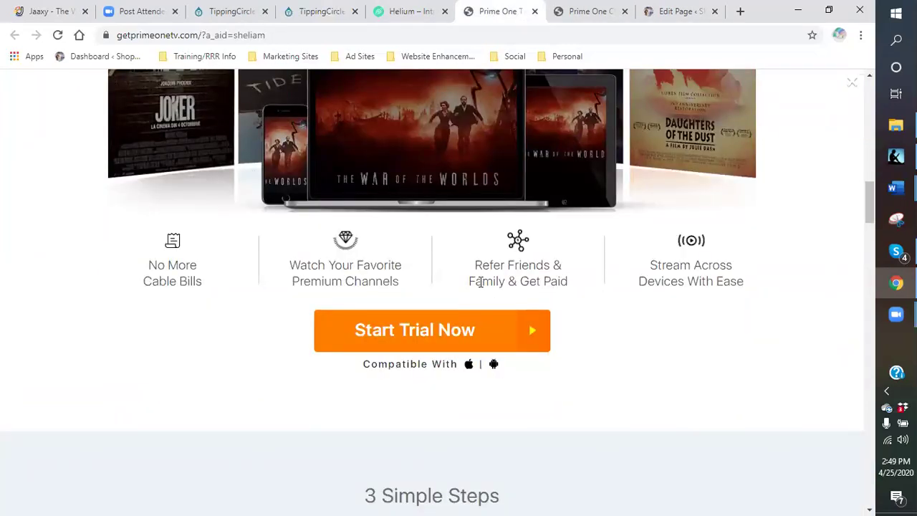
{"action": "scroll", "coordinate": [478, 278], "scroll_direction": "up", "scroll_amount": 5}
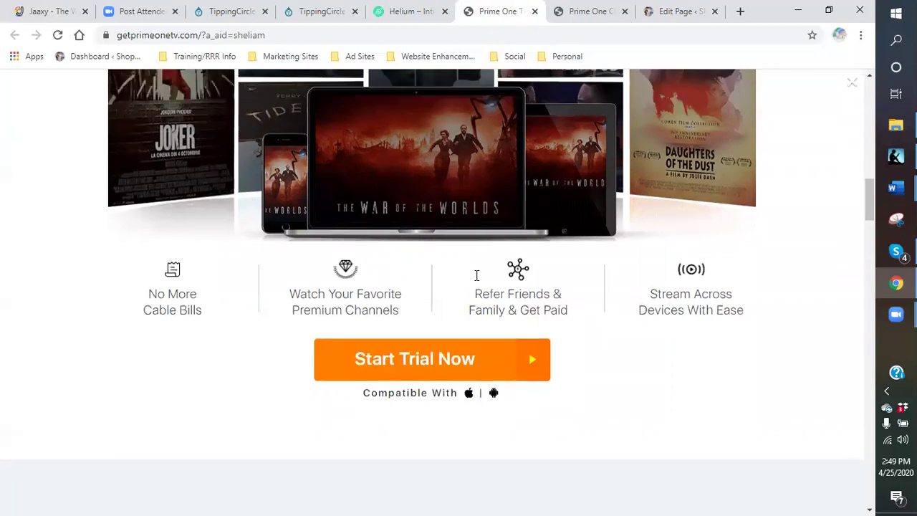
{"action": "left_click", "coordinate": [536, 12]}
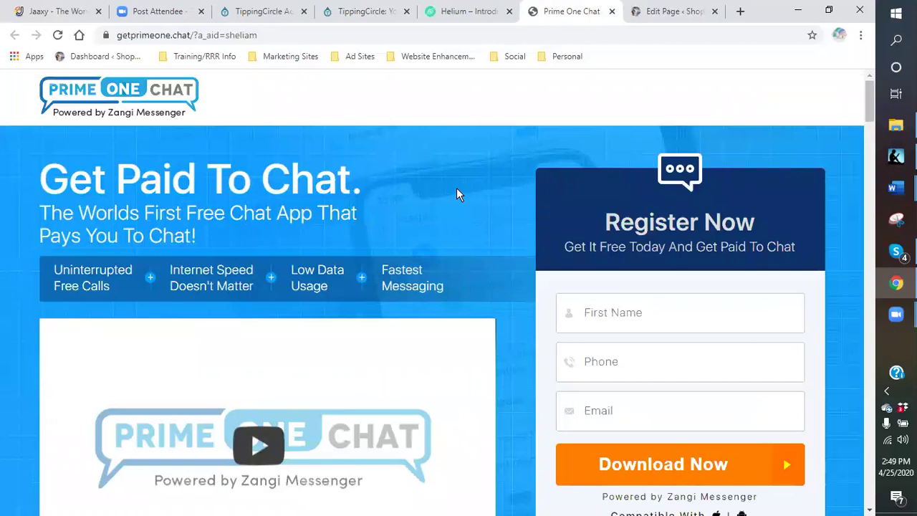
Step: Review the Prime One Chat page, including the 3 Simple Steps and New Approach to Security sections, and close it
{"action": "scroll", "coordinate": [456, 188], "scroll_direction": "down", "scroll_amount": 3}
{"action": "scroll", "coordinate": [494, 198], "scroll_direction": "up", "scroll_amount": 1}
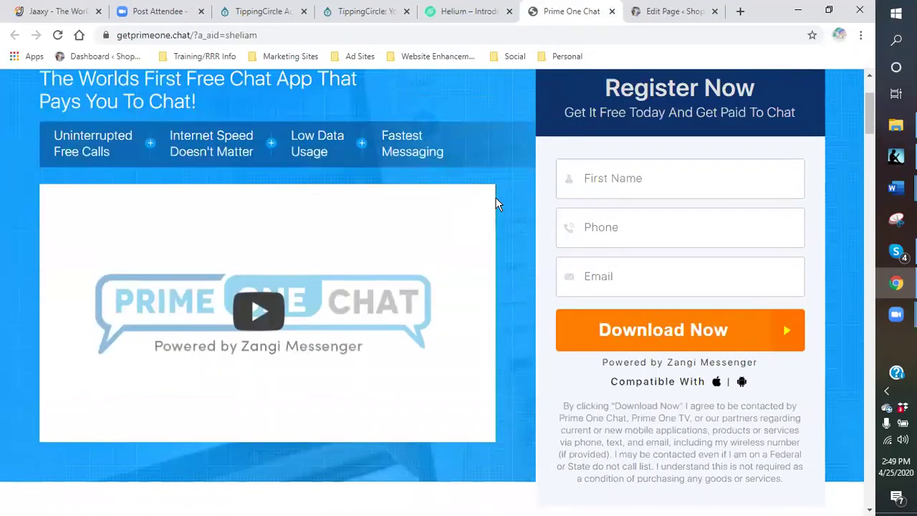
{"action": "scroll", "coordinate": [496, 199], "scroll_direction": "up", "scroll_amount": 2}
{"action": "scroll", "coordinate": [495, 198], "scroll_direction": "down", "scroll_amount": 3}
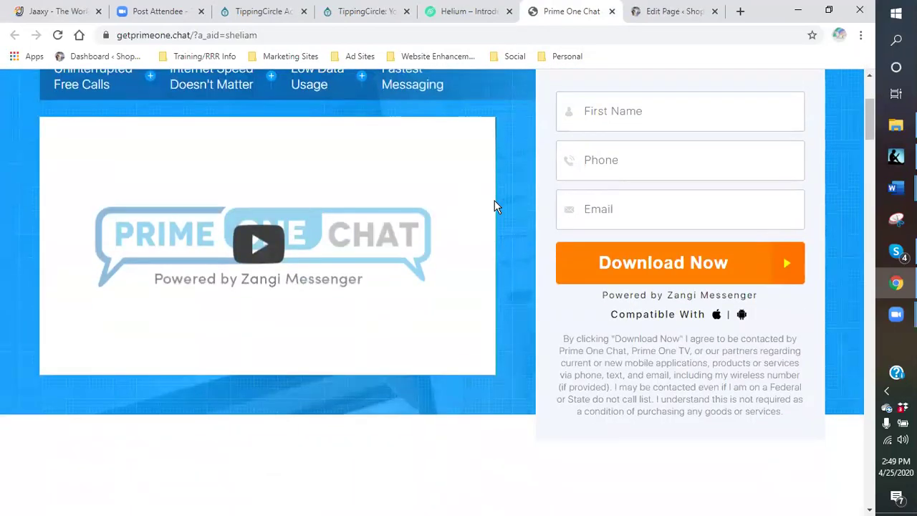
{"action": "scroll", "coordinate": [495, 205], "scroll_direction": "down", "scroll_amount": 5}
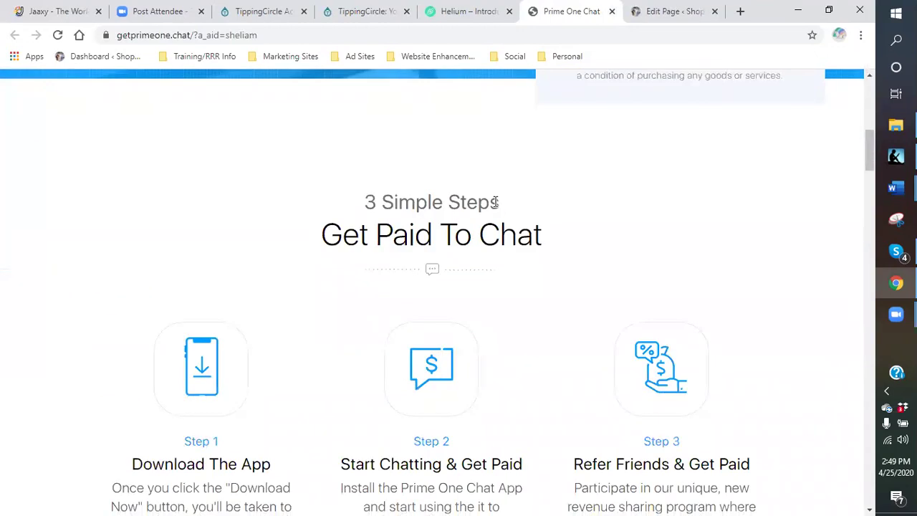
{"action": "scroll", "coordinate": [494, 203], "scroll_direction": "down", "scroll_amount": 2}
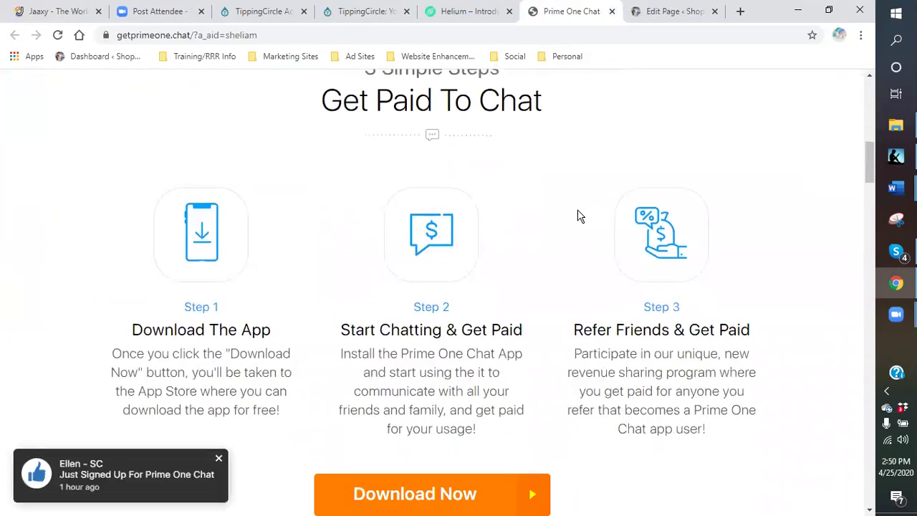
{"action": "scroll", "coordinate": [579, 217], "scroll_direction": "down", "scroll_amount": 4}
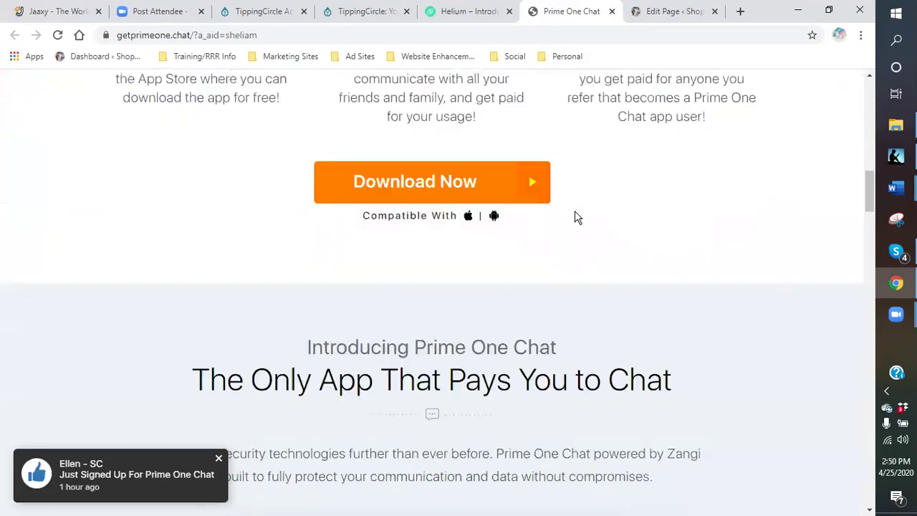
{"action": "scroll", "coordinate": [574, 215], "scroll_direction": "down", "scroll_amount": 10}
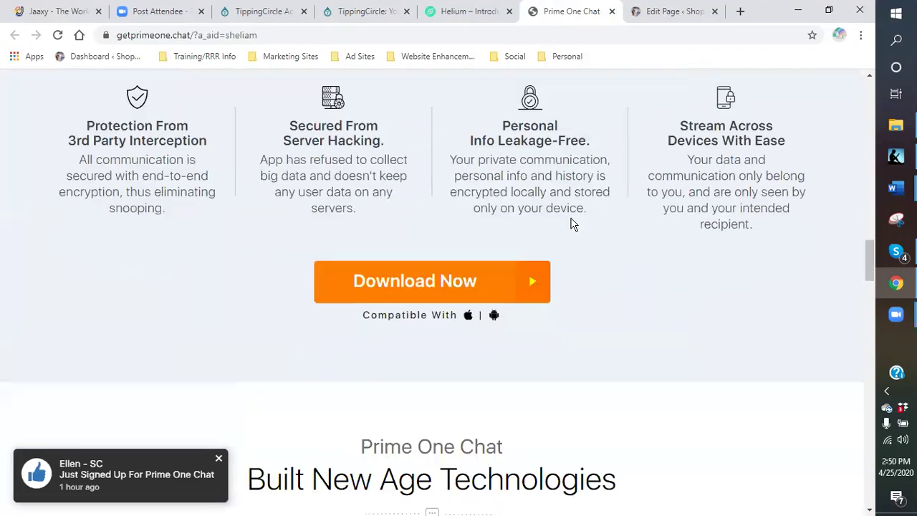
{"action": "scroll", "coordinate": [571, 223], "scroll_direction": "down", "scroll_amount": 1}
{"action": "scroll", "coordinate": [572, 224], "scroll_direction": "up", "scroll_amount": 6}
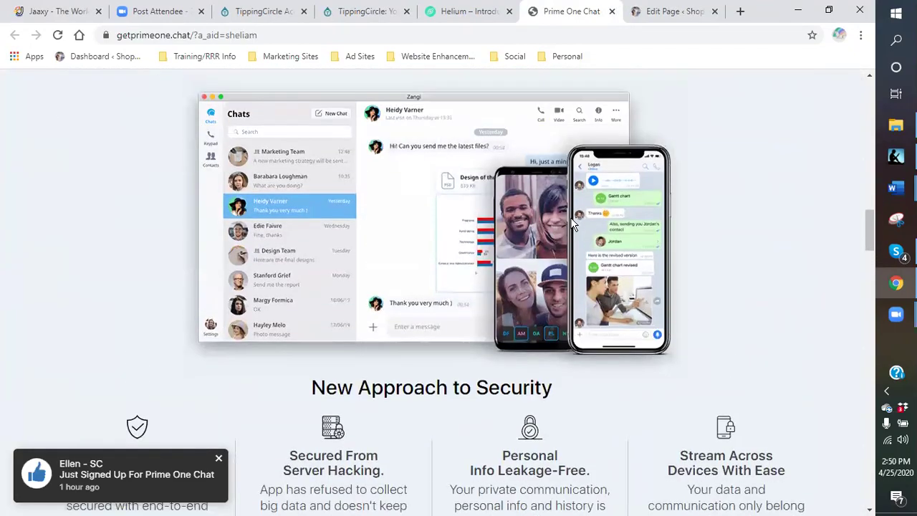
{"action": "scroll", "coordinate": [572, 223], "scroll_direction": "up", "scroll_amount": 1}
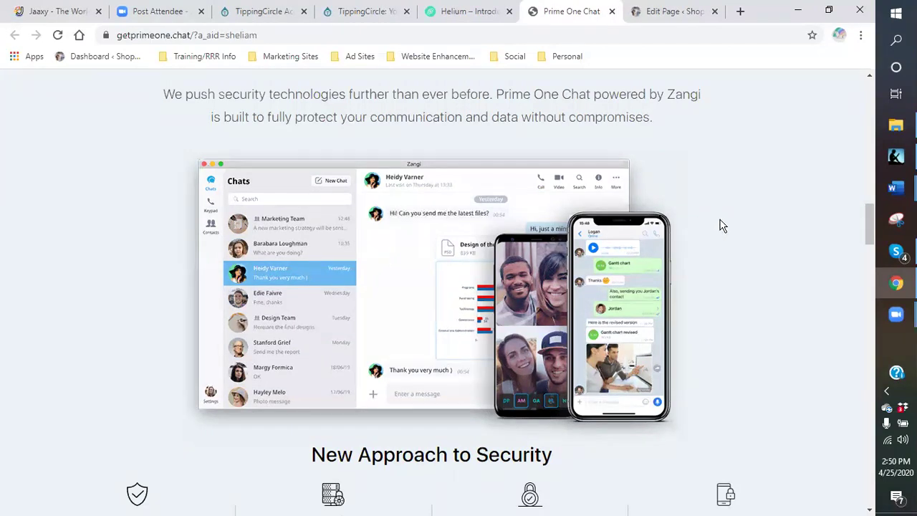
{"action": "scroll", "coordinate": [721, 226], "scroll_direction": "up", "scroll_amount": 18}
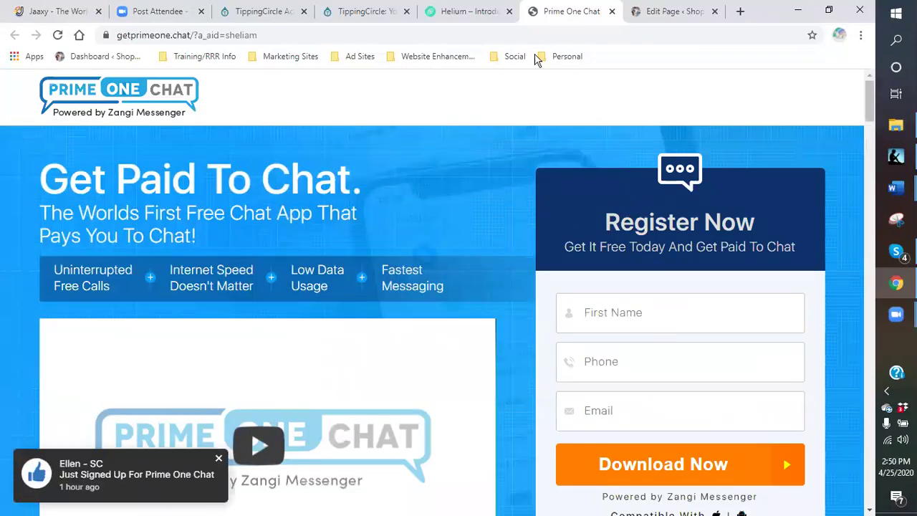
{"action": "left_click", "coordinate": [612, 12]}
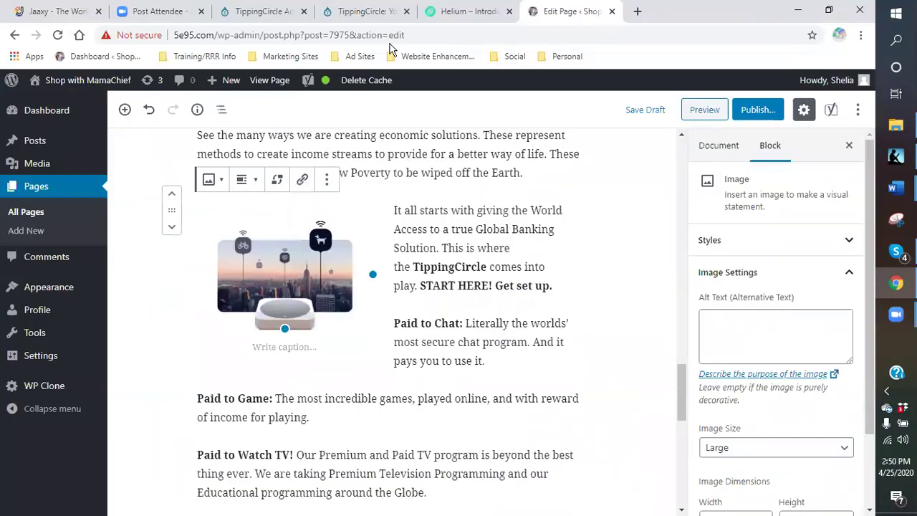
Step: Review the Prime Gate City Helium page from View the Network back up to Connect Devices, and close it
{"action": "left_click", "coordinate": [476, 13]}
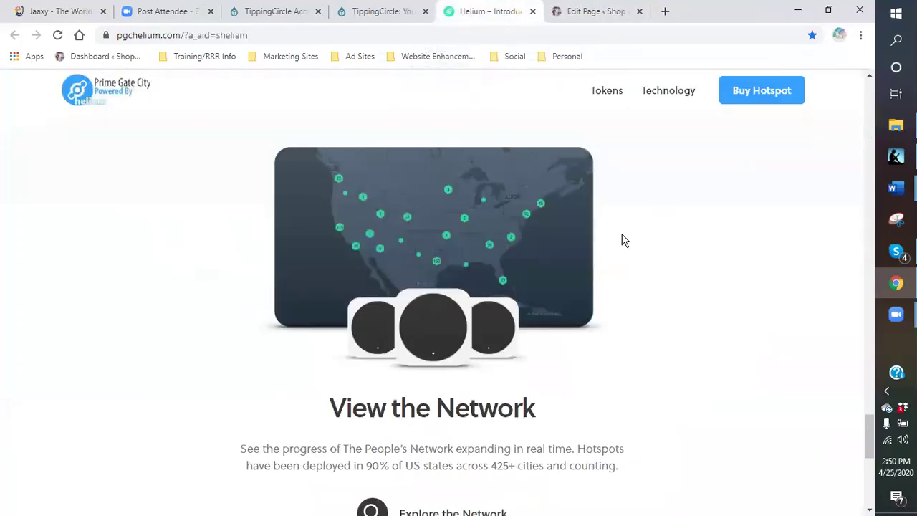
{"action": "scroll", "coordinate": [623, 248], "scroll_direction": "down", "scroll_amount": 5}
{"action": "scroll", "coordinate": [627, 244], "scroll_direction": "up", "scroll_amount": 15}
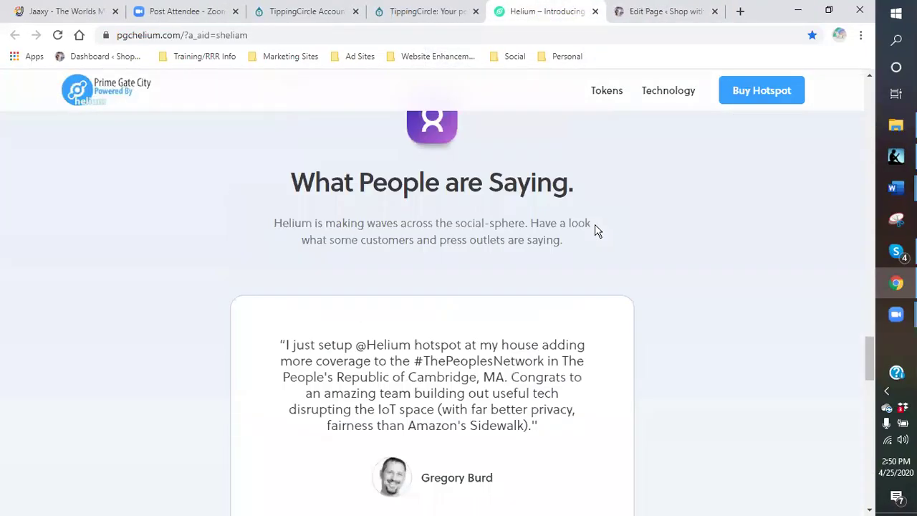
{"action": "scroll", "coordinate": [594, 228], "scroll_direction": "up", "scroll_amount": 15}
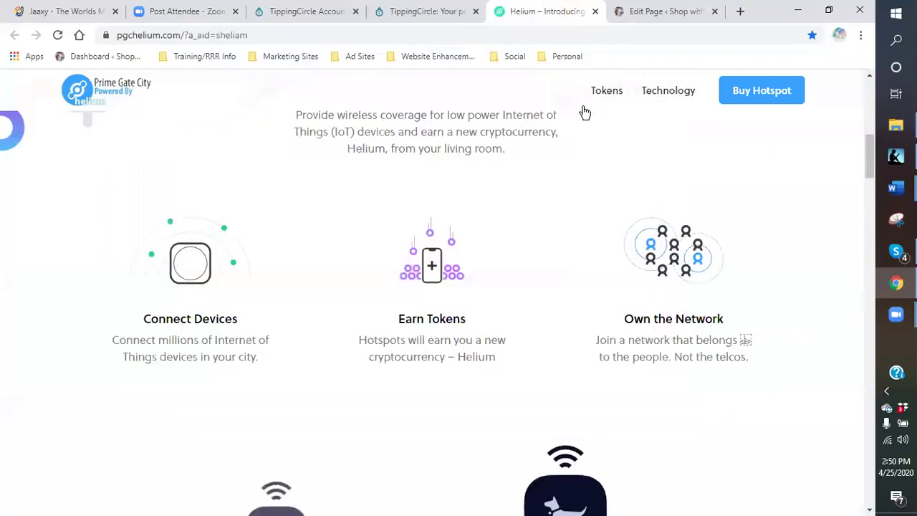
{"action": "left_click", "coordinate": [594, 11]}
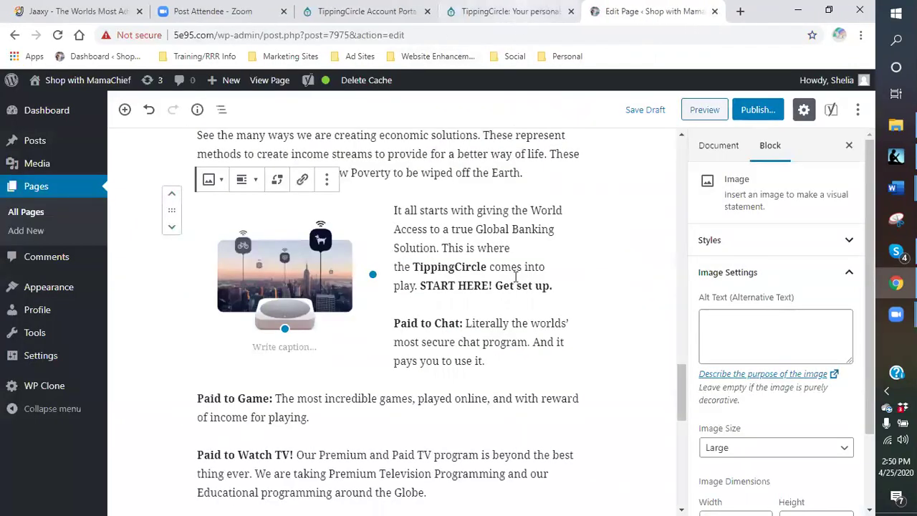
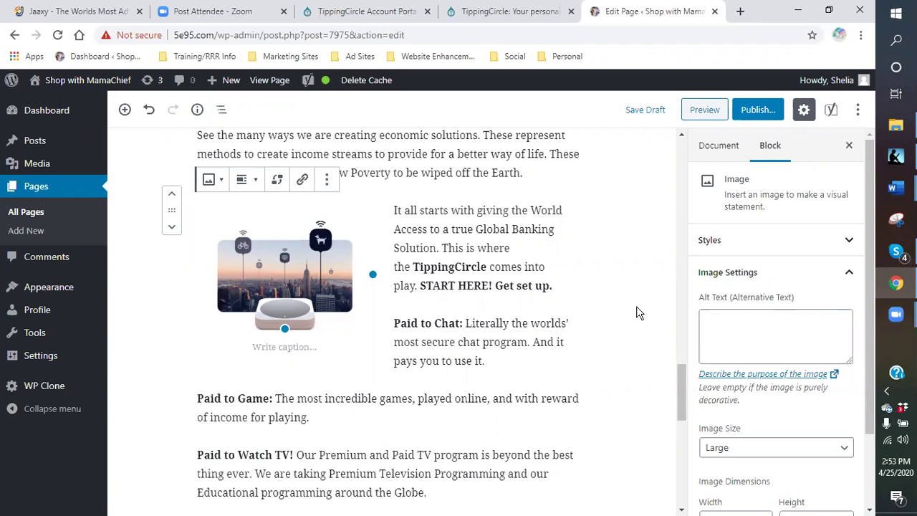
Step: Review the page draft's income options, the paragraphs above them and the Training and Support - PGN section
{"action": "scroll", "coordinate": [638, 313], "scroll_direction": "down", "scroll_amount": 4}
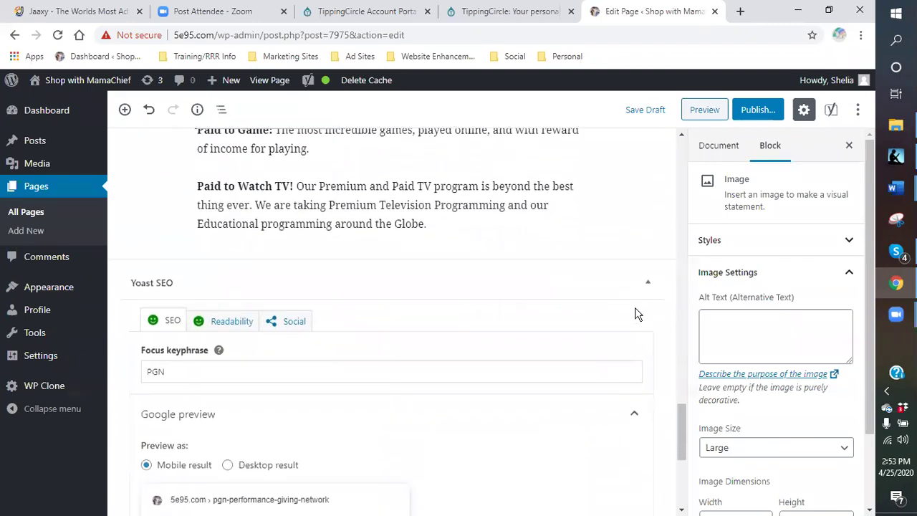
{"action": "scroll", "coordinate": [636, 314], "scroll_direction": "up", "scroll_amount": 2}
{"action": "scroll", "coordinate": [634, 313], "scroll_direction": "up", "scroll_amount": 3}
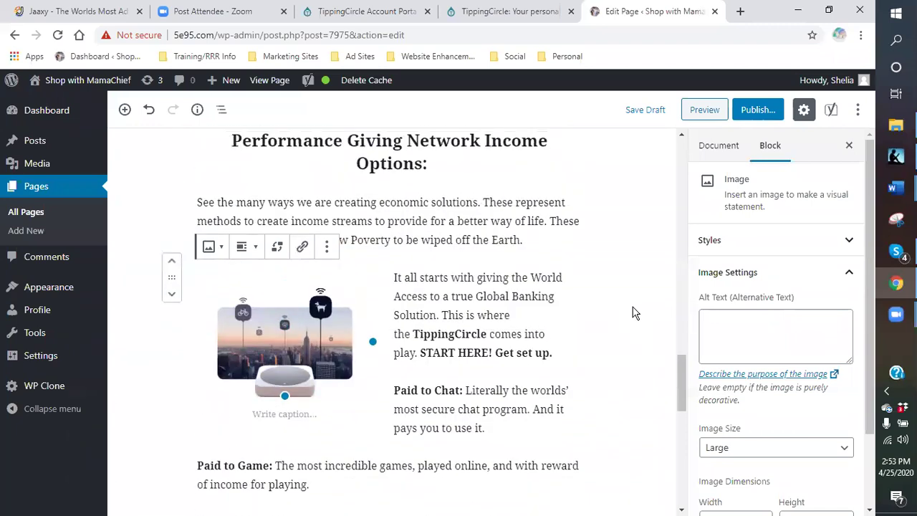
{"action": "scroll", "coordinate": [634, 313], "scroll_direction": "up", "scroll_amount": 4}
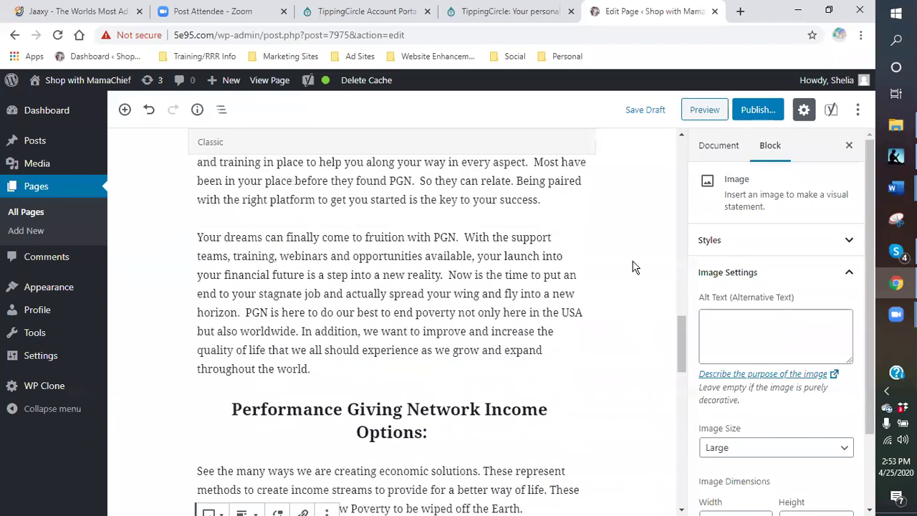
{"action": "scroll", "coordinate": [635, 267], "scroll_direction": "up", "scroll_amount": 4}
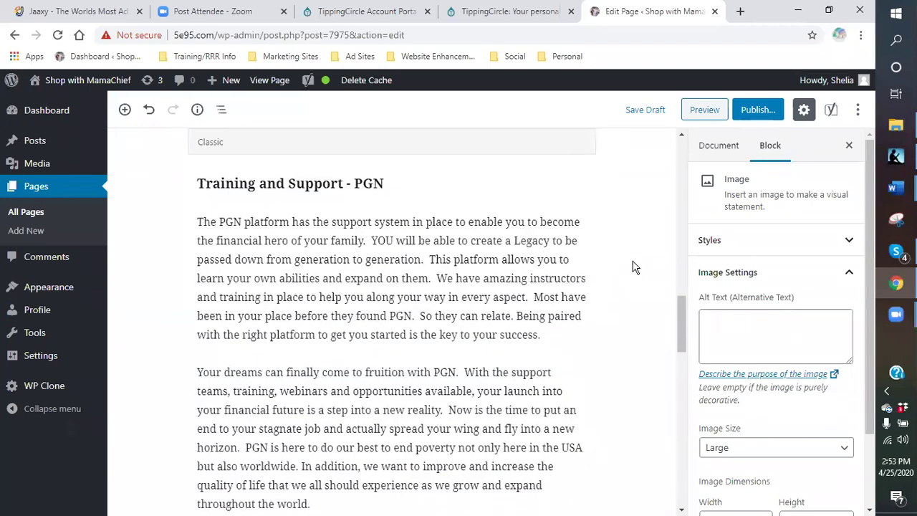
{"action": "scroll", "coordinate": [633, 267], "scroll_direction": "down", "scroll_amount": 1}
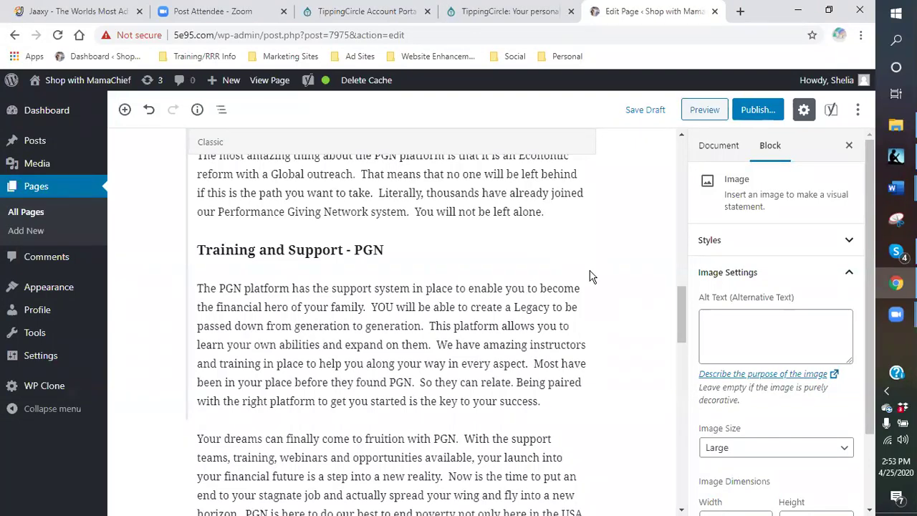
{"action": "scroll", "coordinate": [437, 276], "scroll_direction": "down", "scroll_amount": 3}
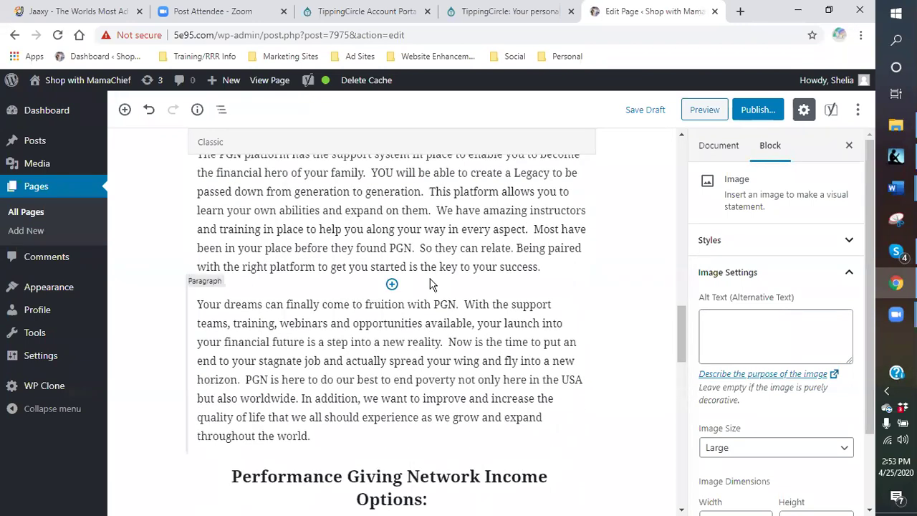
{"action": "scroll", "coordinate": [431, 281], "scroll_direction": "down", "scroll_amount": 3}
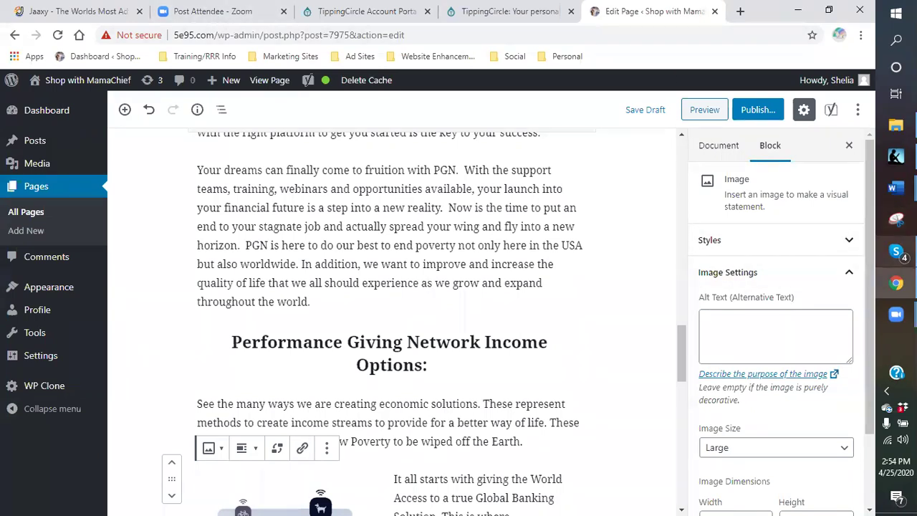
Step: Switch to Skype, open the 1f16.com/pgn link from the Student Classroom chat, and look through the sample page down to its end
{"action": "mouse_move", "coordinate": [895, 124]}
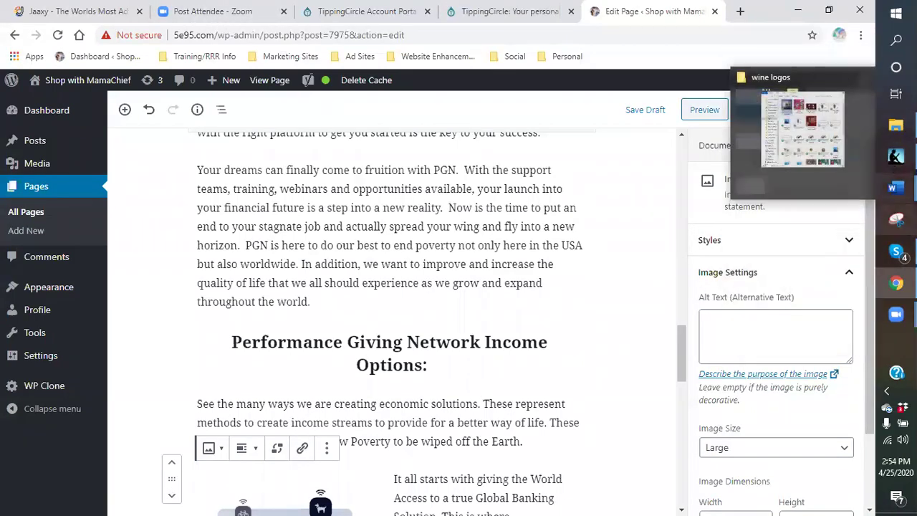
{"action": "left_click", "coordinate": [893, 249]}
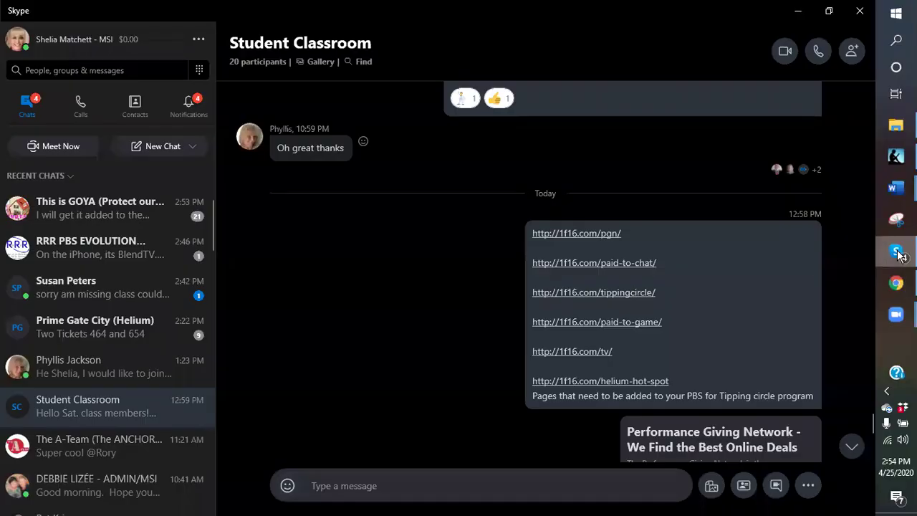
{"action": "left_click", "coordinate": [577, 242]}
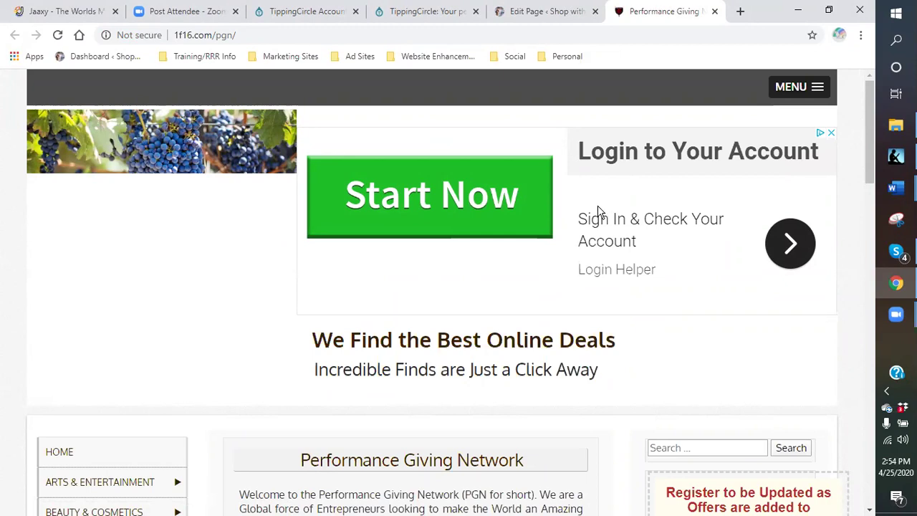
{"action": "scroll", "coordinate": [599, 209], "scroll_direction": "down", "scroll_amount": 1}
{"action": "scroll", "coordinate": [600, 216], "scroll_direction": "down", "scroll_amount": 2}
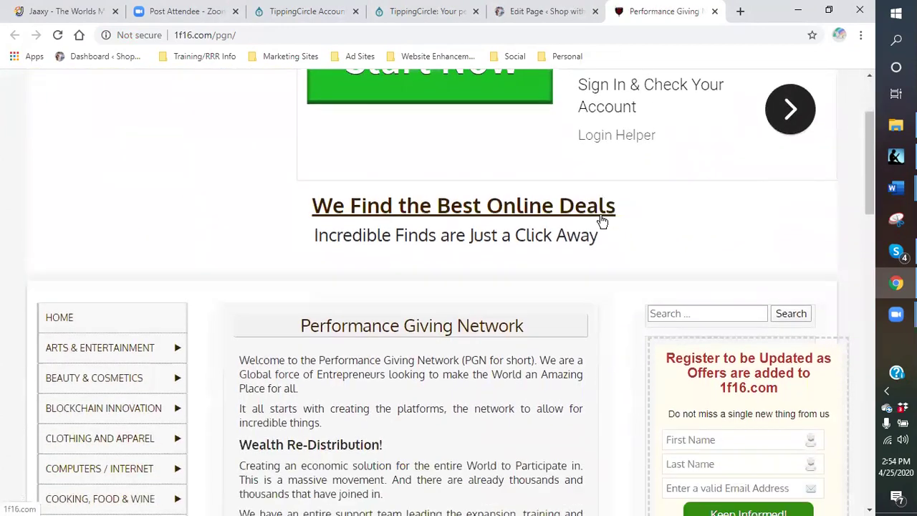
{"action": "scroll", "coordinate": [602, 224], "scroll_direction": "down", "scroll_amount": 7}
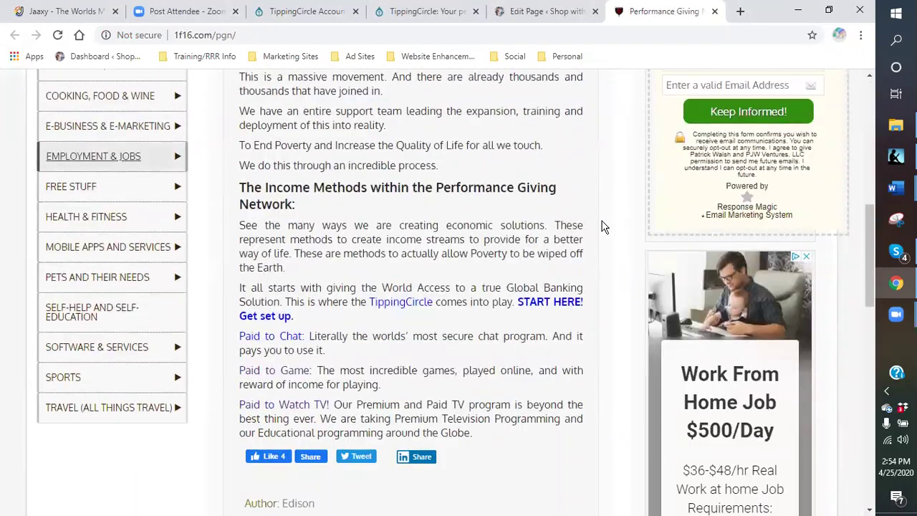
{"action": "scroll", "coordinate": [602, 228], "scroll_direction": "down", "scroll_amount": 3}
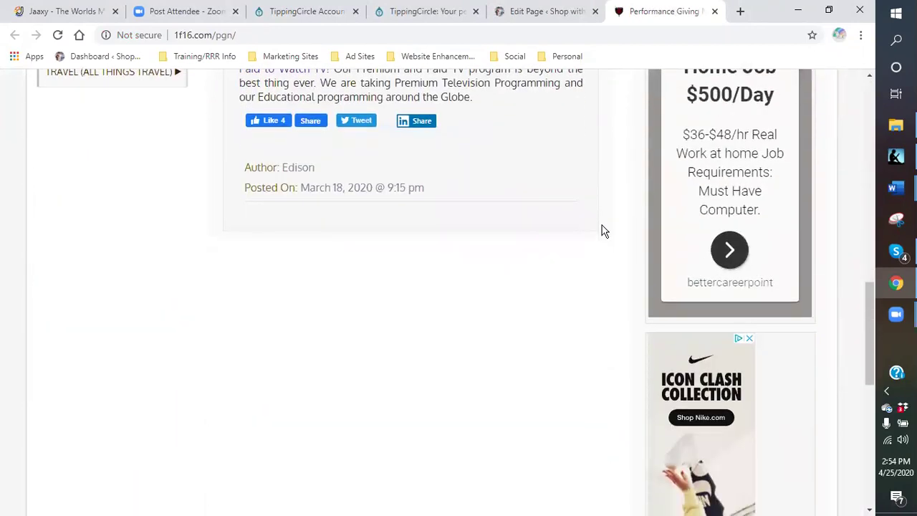
{"action": "scroll", "coordinate": [602, 230], "scroll_direction": "down", "scroll_amount": 2}
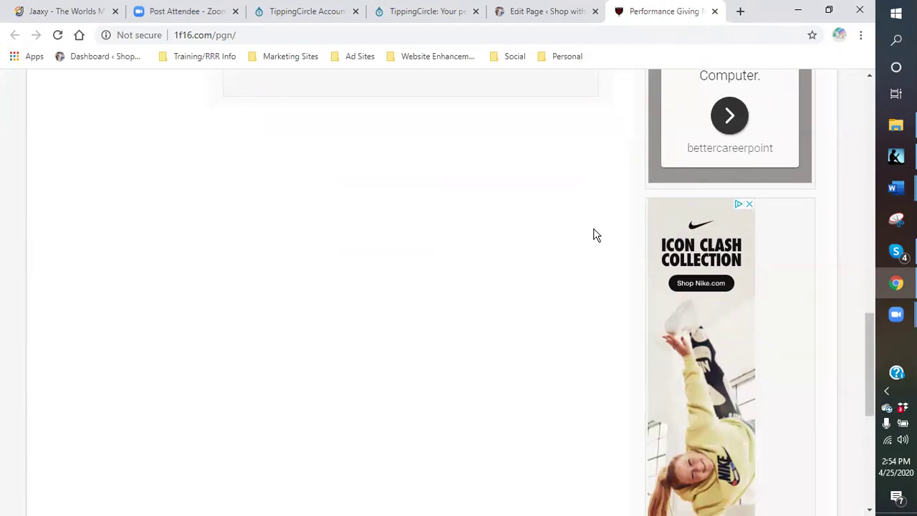
{"action": "scroll", "coordinate": [587, 240], "scroll_direction": "down", "scroll_amount": 1}
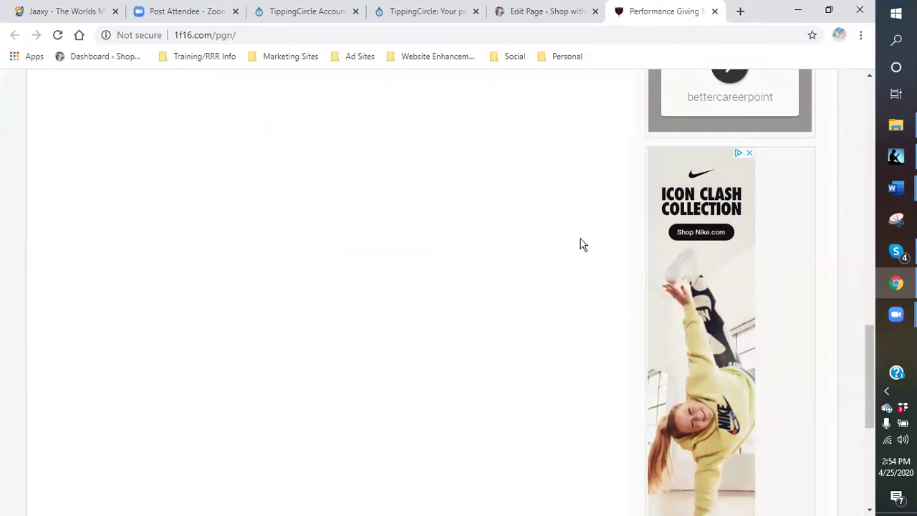
{"action": "scroll", "coordinate": [582, 245], "scroll_direction": "down", "scroll_amount": 1}
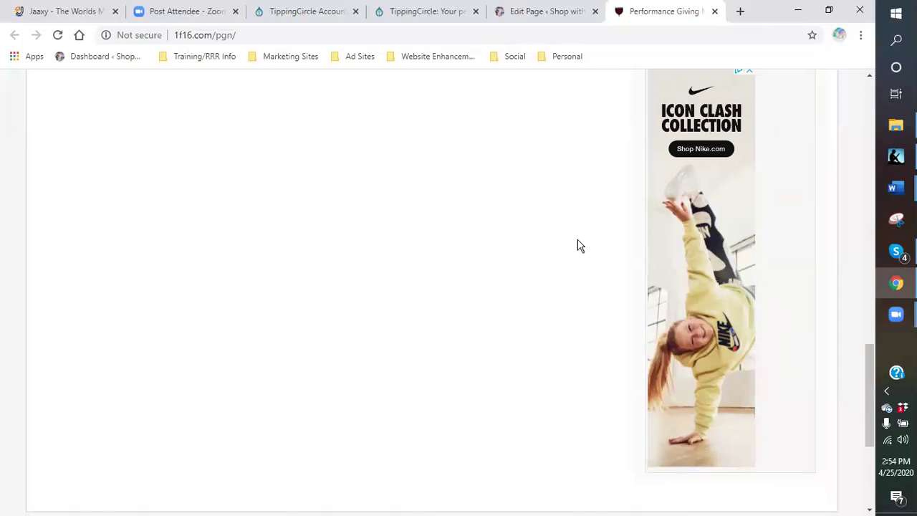
Step: Examine the sidebar advertisements, page header and income method links on the sample Performance Giving Network page
{"action": "scroll", "coordinate": [575, 247], "scroll_direction": "up", "scroll_amount": 6}
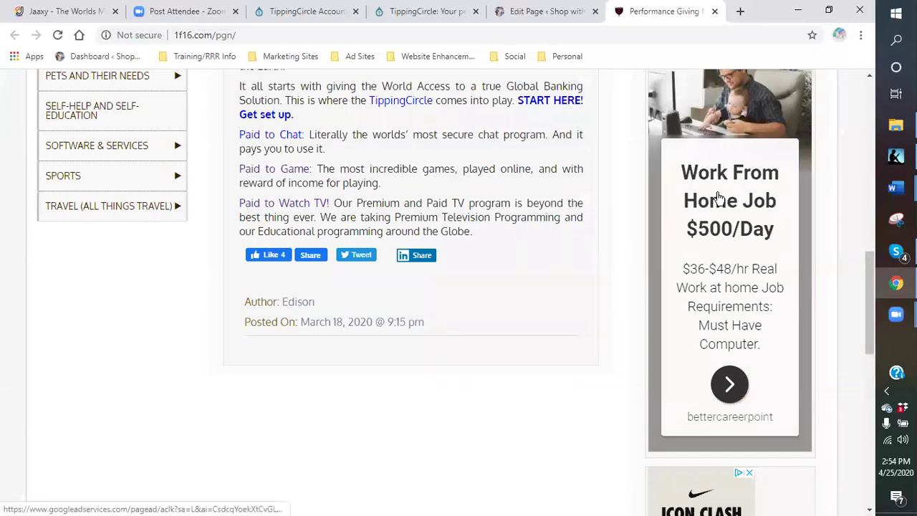
{"action": "scroll", "coordinate": [678, 205], "scroll_direction": "down", "scroll_amount": 2}
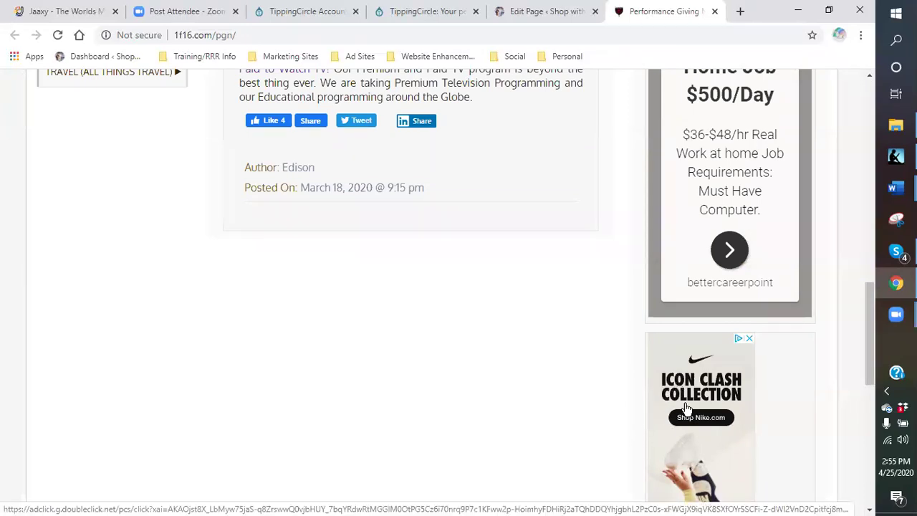
{"action": "scroll", "coordinate": [608, 412], "scroll_direction": "down", "scroll_amount": 1}
{"action": "scroll", "coordinate": [598, 392], "scroll_direction": "up", "scroll_amount": 5}
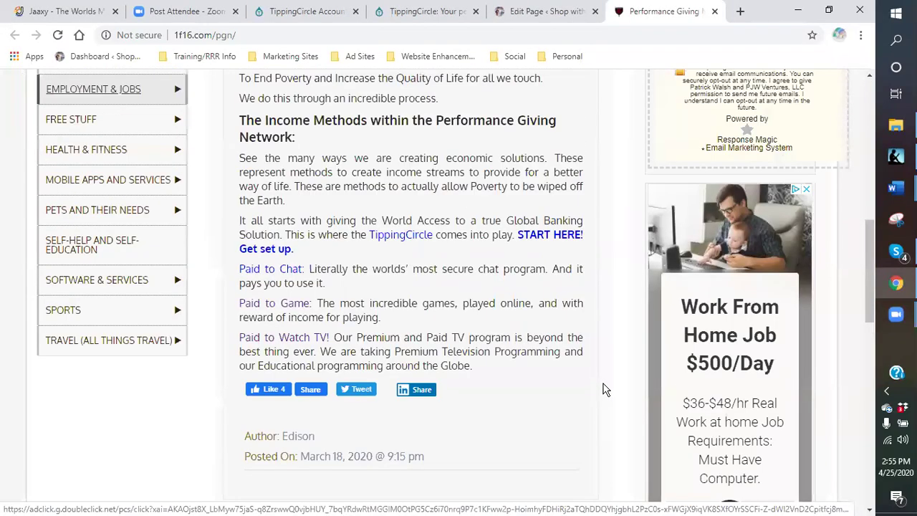
{"action": "scroll", "coordinate": [605, 389], "scroll_direction": "up", "scroll_amount": 10}
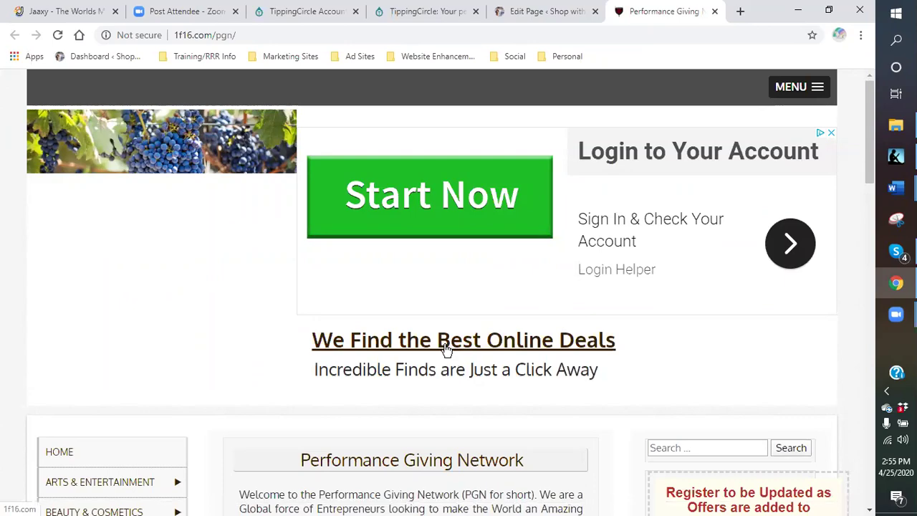
{"action": "scroll", "coordinate": [429, 362], "scroll_direction": "down", "scroll_amount": 3}
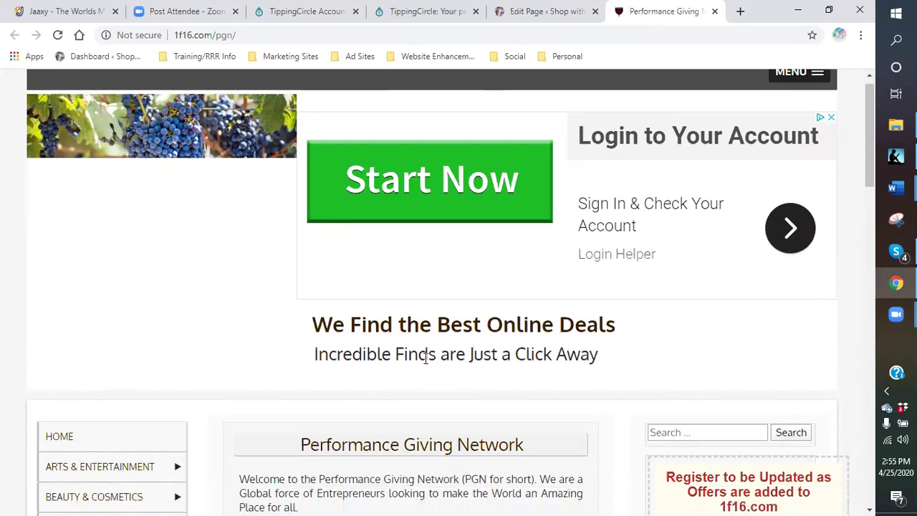
{"action": "scroll", "coordinate": [420, 369], "scroll_direction": "down", "scroll_amount": 8}
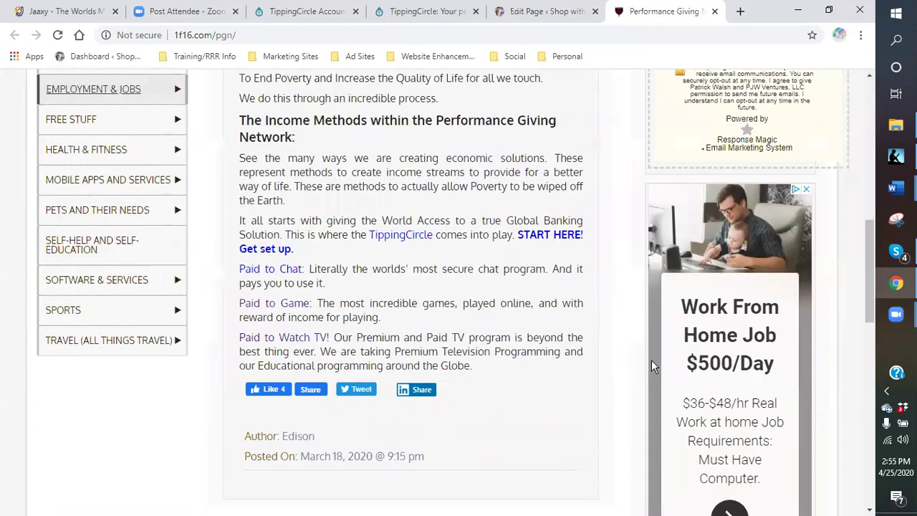
{"action": "scroll", "coordinate": [616, 387], "scroll_direction": "down", "scroll_amount": 3}
{"action": "scroll", "coordinate": [567, 389], "scroll_direction": "up", "scroll_amount": 6}
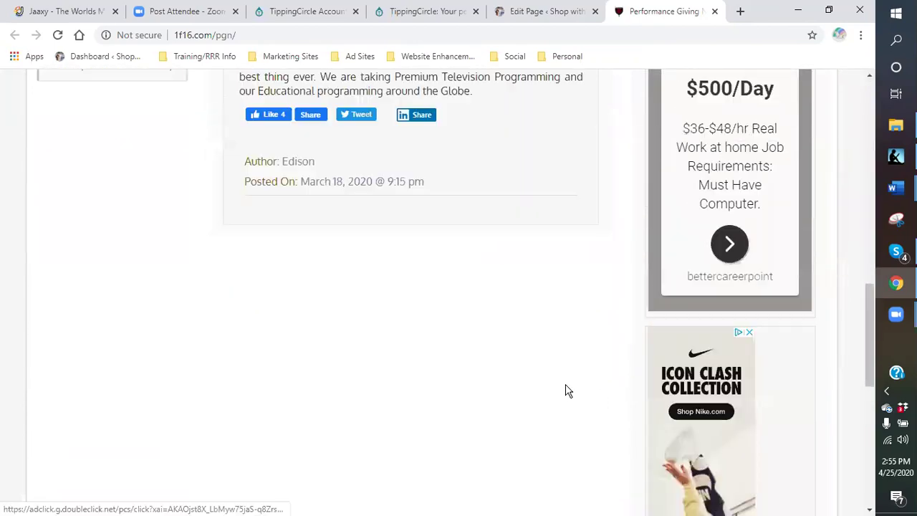
Step: Read the sample page's welcome text, Wealth Re-Distribution section and Income Methods section
{"action": "scroll", "coordinate": [352, 219], "scroll_direction": "up", "scroll_amount": 5}
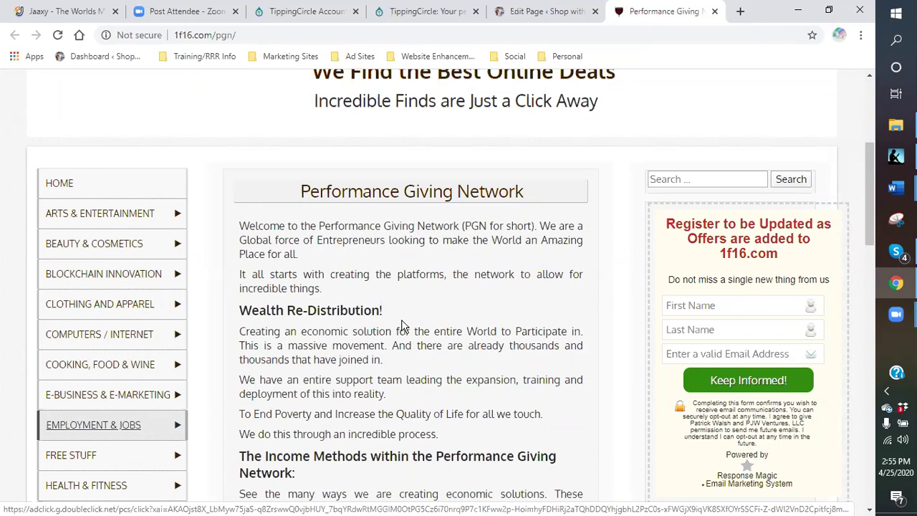
{"action": "scroll", "coordinate": [404, 326], "scroll_direction": "down", "scroll_amount": 4}
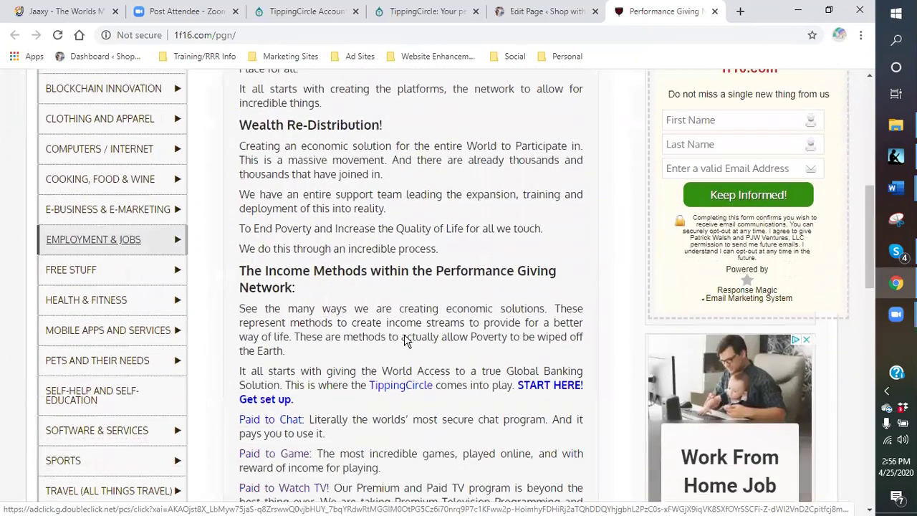
{"action": "scroll", "coordinate": [406, 334], "scroll_direction": "up", "scroll_amount": 4}
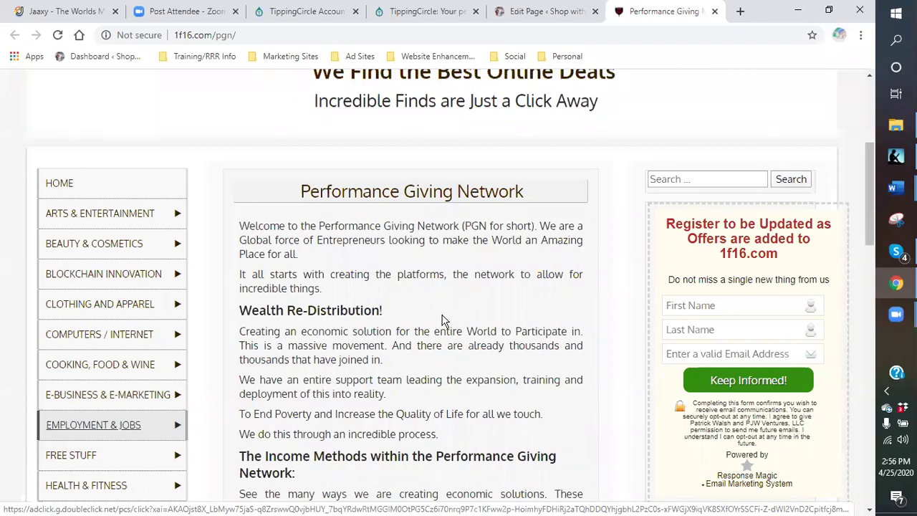
{"action": "scroll", "coordinate": [441, 315], "scroll_direction": "down", "scroll_amount": 2}
{"action": "scroll", "coordinate": [423, 327], "scroll_direction": "down", "scroll_amount": 2}
{"action": "scroll", "coordinate": [423, 327], "scroll_direction": "up", "scroll_amount": 3}
{"action": "scroll", "coordinate": [423, 329], "scroll_direction": "up", "scroll_amount": 2}
{"action": "scroll", "coordinate": [405, 309], "scroll_direction": "down", "scroll_amount": 2}
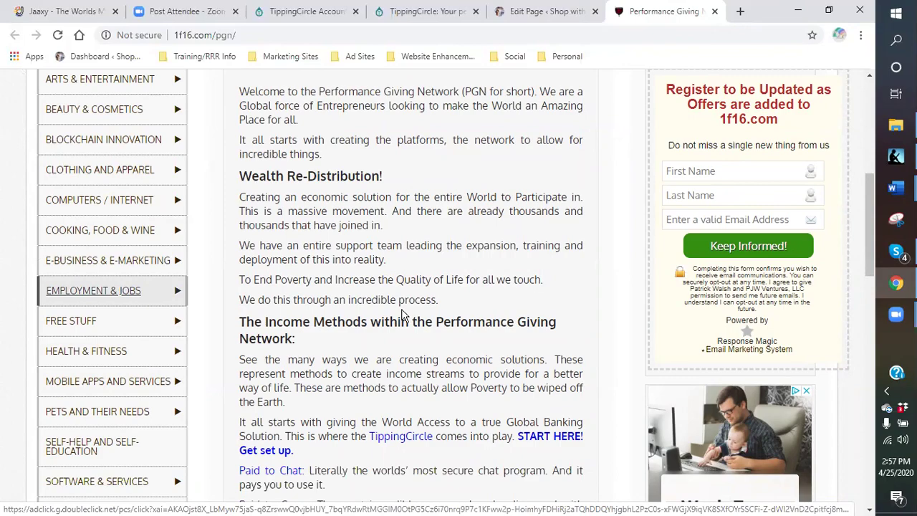
{"action": "scroll", "coordinate": [395, 322], "scroll_direction": "down", "scroll_amount": 2}
{"action": "scroll", "coordinate": [392, 326], "scroll_direction": "up", "scroll_amount": 4}
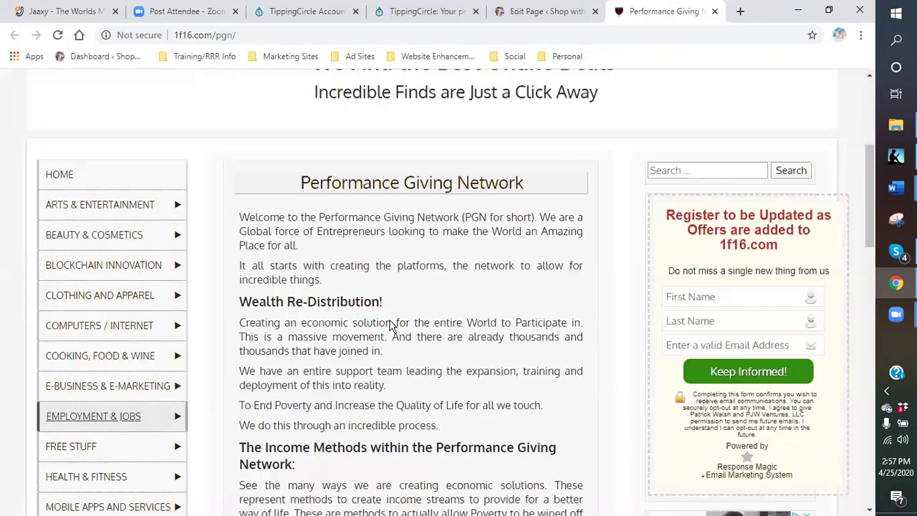
{"action": "scroll", "coordinate": [392, 326], "scroll_direction": "up", "scroll_amount": 1}
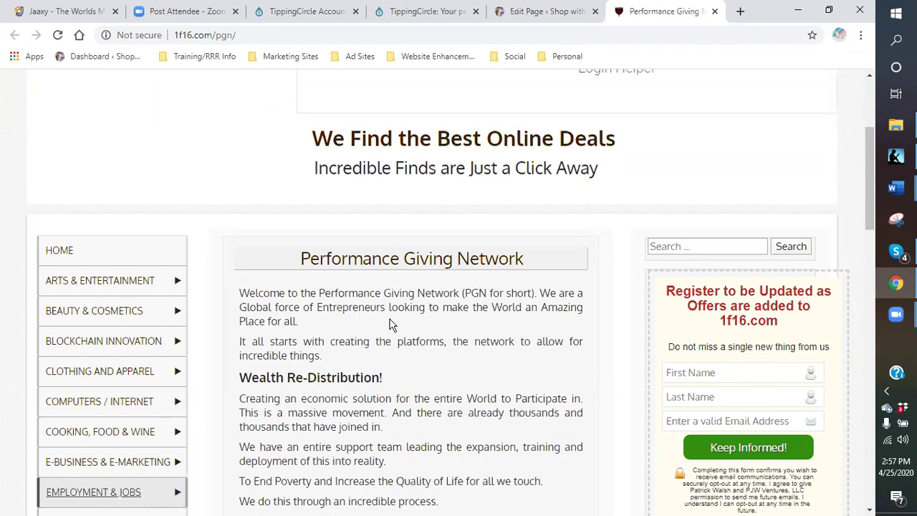
Step: Return to the WordPress page editor and review the draft from the income options up to the opening PGN paragraph
{"action": "left_click", "coordinate": [536, 12]}
{"action": "scroll", "coordinate": [444, 215], "scroll_direction": "down", "scroll_amount": 3}
{"action": "scroll", "coordinate": [448, 225], "scroll_direction": "up", "scroll_amount": 1}
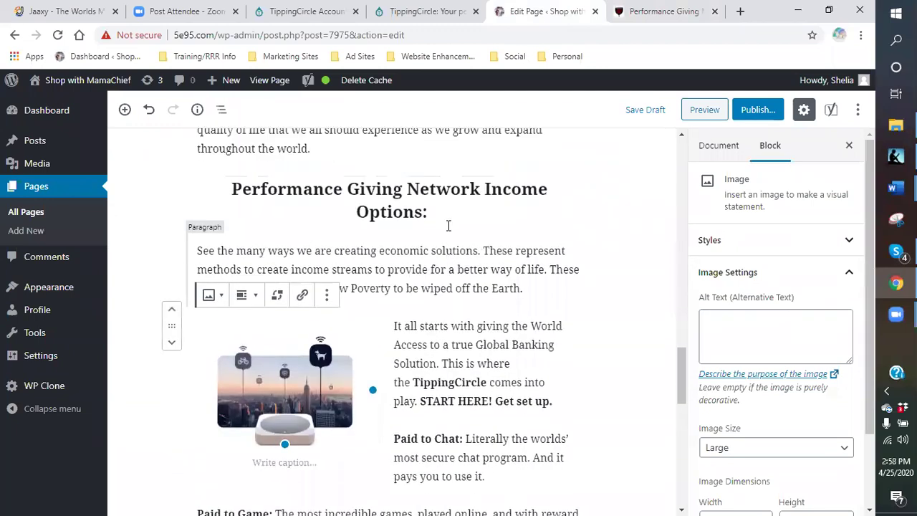
{"action": "scroll", "coordinate": [449, 225], "scroll_direction": "down", "scroll_amount": 2}
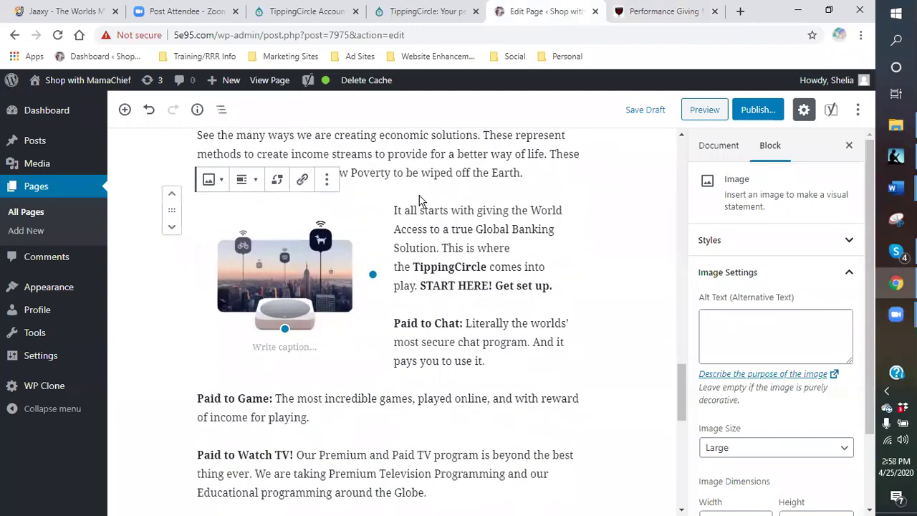
{"action": "scroll", "coordinate": [419, 202], "scroll_direction": "up", "scroll_amount": 2}
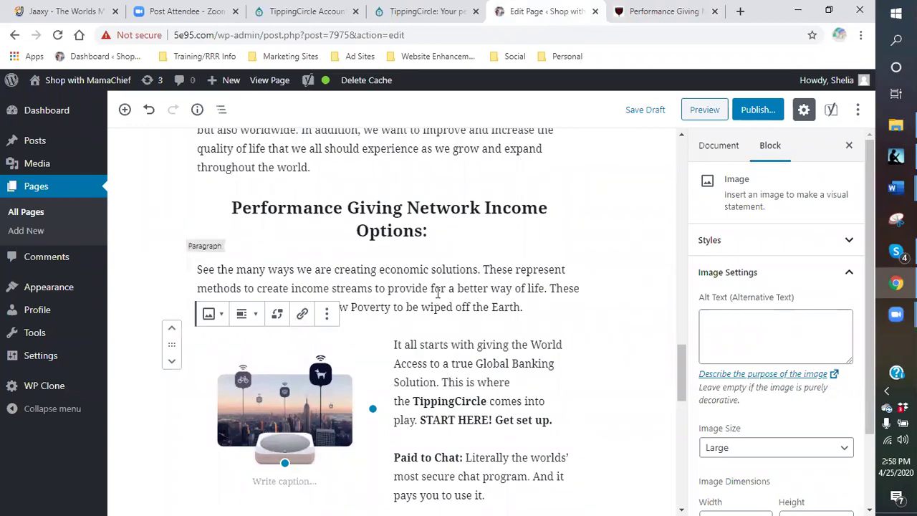
{"action": "scroll", "coordinate": [466, 380], "scroll_direction": "down", "scroll_amount": 2}
{"action": "scroll", "coordinate": [458, 373], "scroll_direction": "down", "scroll_amount": 3}
{"action": "scroll", "coordinate": [426, 332], "scroll_direction": "up", "scroll_amount": 2}
{"action": "scroll", "coordinate": [438, 297], "scroll_direction": "up", "scroll_amount": 10}
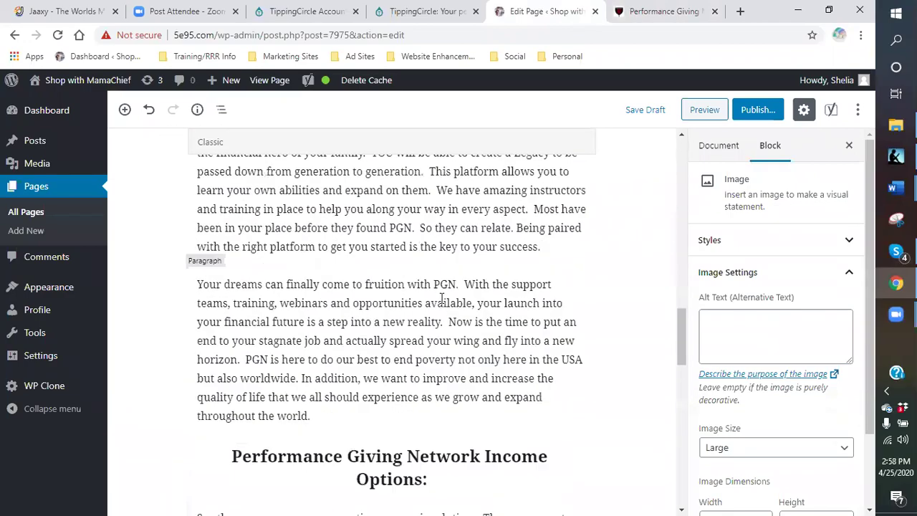
{"action": "scroll", "coordinate": [425, 297], "scroll_direction": "up", "scroll_amount": 5}
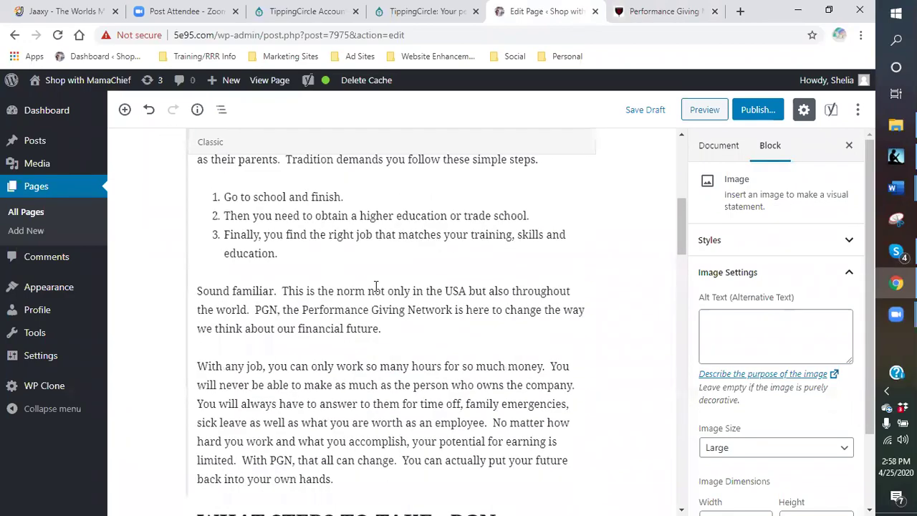
{"action": "scroll", "coordinate": [353, 279], "scroll_direction": "up", "scroll_amount": 3}
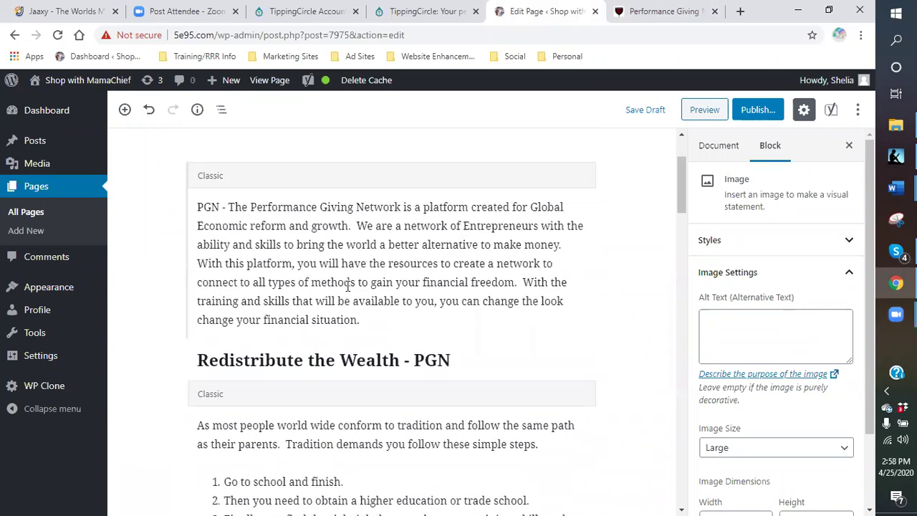
Step: Review the draft PGN page from the opening paragraph through the Paid to Watch TV entry in the income options
{"action": "scroll", "coordinate": [342, 285], "scroll_direction": "down", "scroll_amount": 1}
{"action": "scroll", "coordinate": [364, 323], "scroll_direction": "down", "scroll_amount": 4}
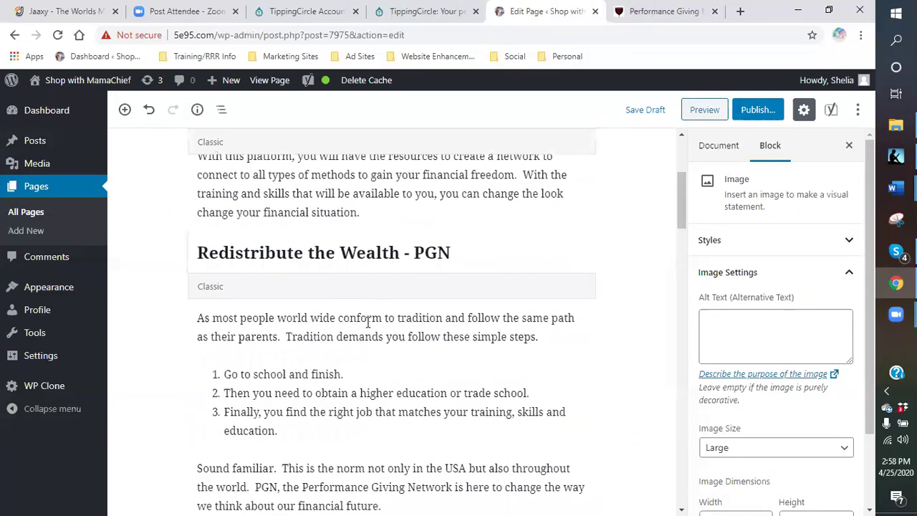
{"action": "scroll", "coordinate": [364, 326], "scroll_direction": "down", "scroll_amount": 5}
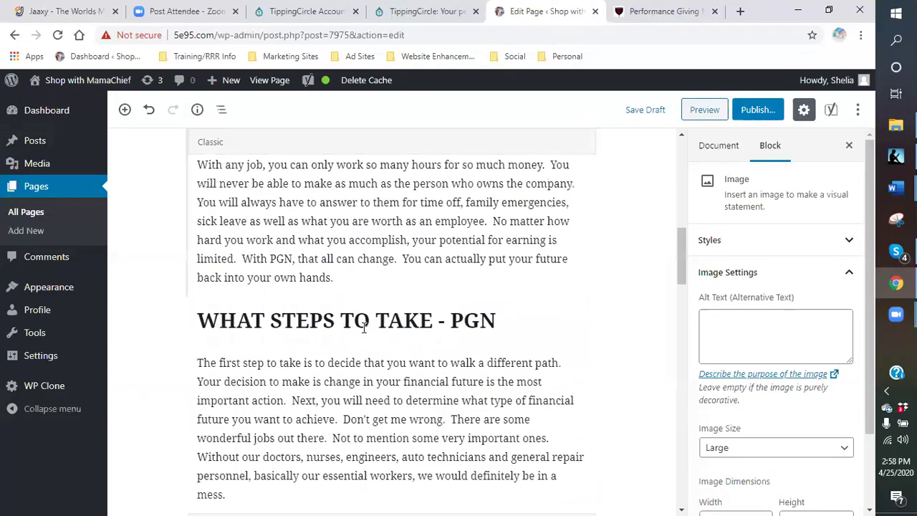
{"action": "scroll", "coordinate": [360, 323], "scroll_direction": "down", "scroll_amount": 4}
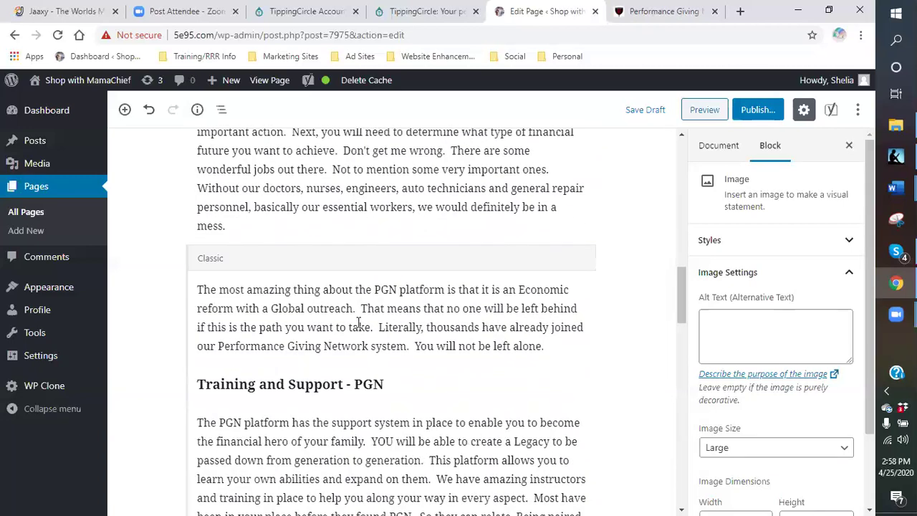
{"action": "scroll", "coordinate": [358, 323], "scroll_direction": "down", "scroll_amount": 3}
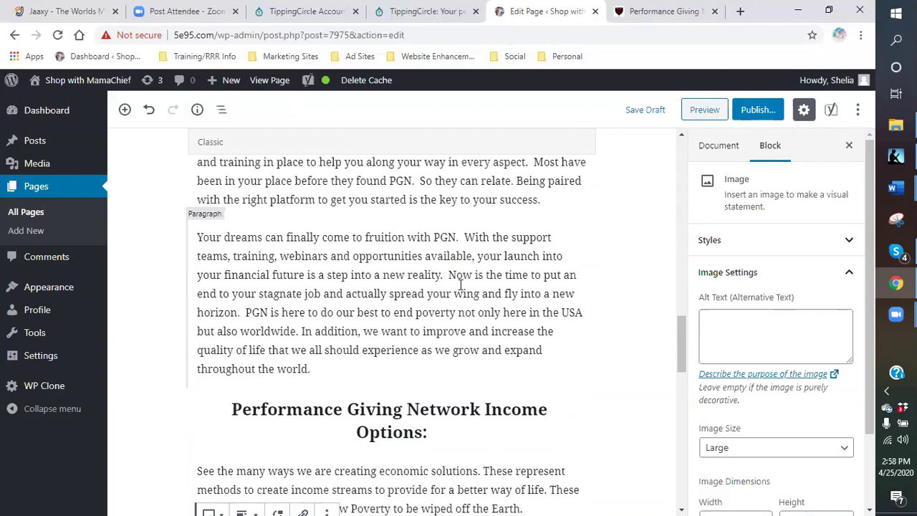
{"action": "scroll", "coordinate": [461, 285], "scroll_direction": "down", "scroll_amount": 5}
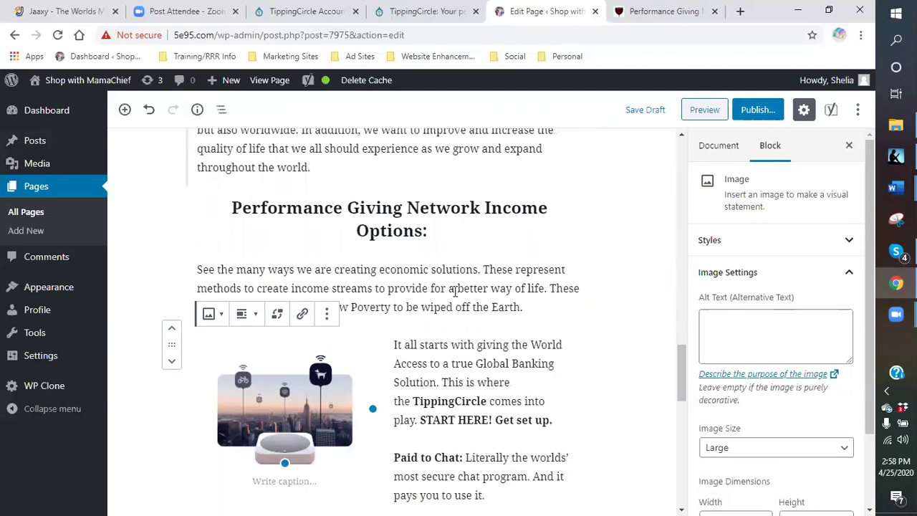
{"action": "scroll", "coordinate": [455, 292], "scroll_direction": "down", "scroll_amount": 2}
{"action": "scroll", "coordinate": [454, 293], "scroll_direction": "up", "scroll_amount": 4}
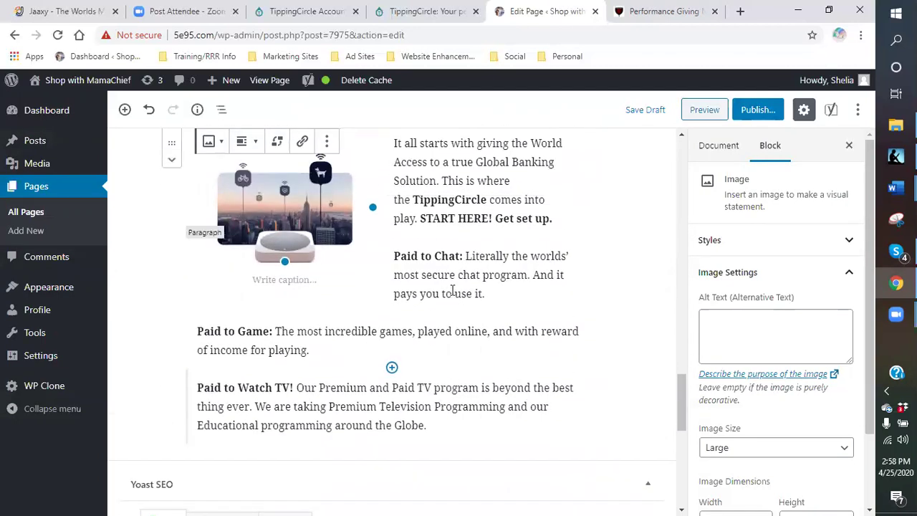
{"action": "scroll", "coordinate": [473, 351], "scroll_direction": "down", "scroll_amount": 2}
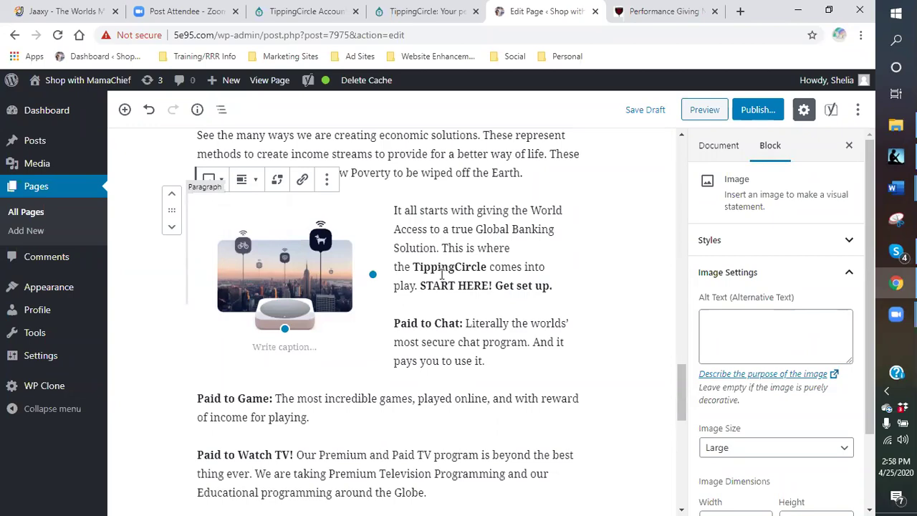
{"action": "scroll", "coordinate": [474, 309], "scroll_direction": "up", "scroll_amount": 1}
{"action": "scroll", "coordinate": [471, 301], "scroll_direction": "up", "scroll_amount": 3}
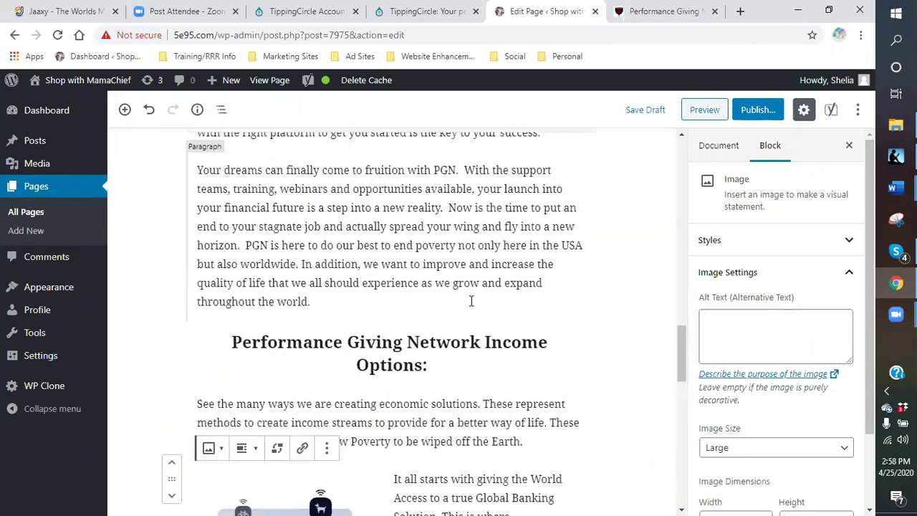
Step: Check the Yoast SEO focus keyphrase and Google preview below the page content
{"action": "scroll", "coordinate": [466, 307], "scroll_direction": "down", "scroll_amount": 6}
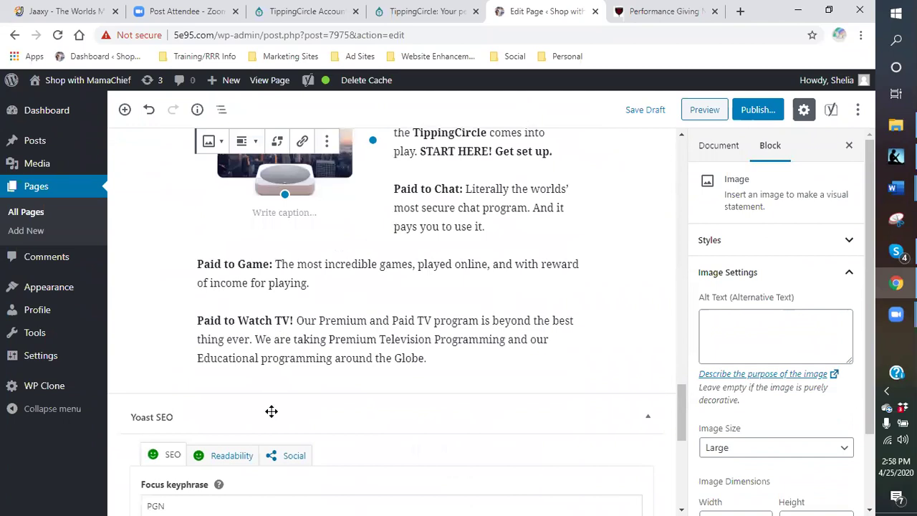
{"action": "scroll", "coordinate": [270, 409], "scroll_direction": "down", "scroll_amount": 5}
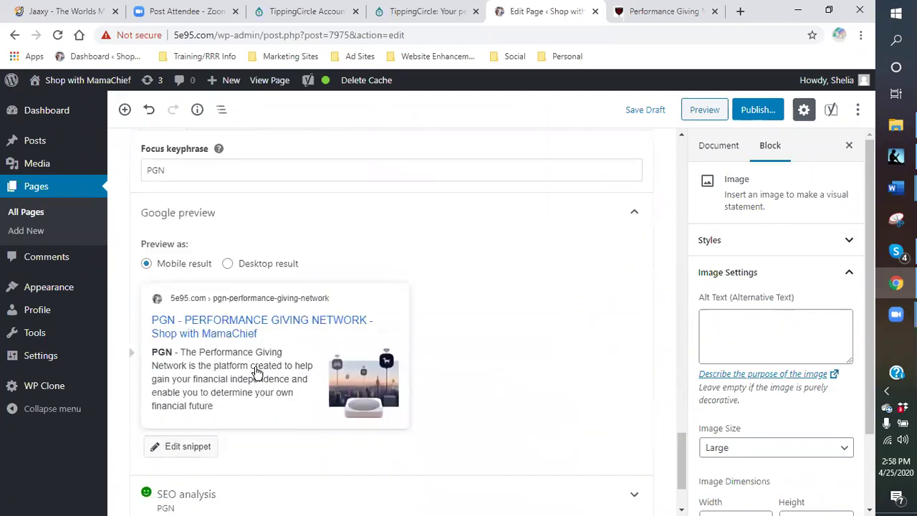
{"action": "scroll", "coordinate": [273, 332], "scroll_direction": "up", "scroll_amount": 3}
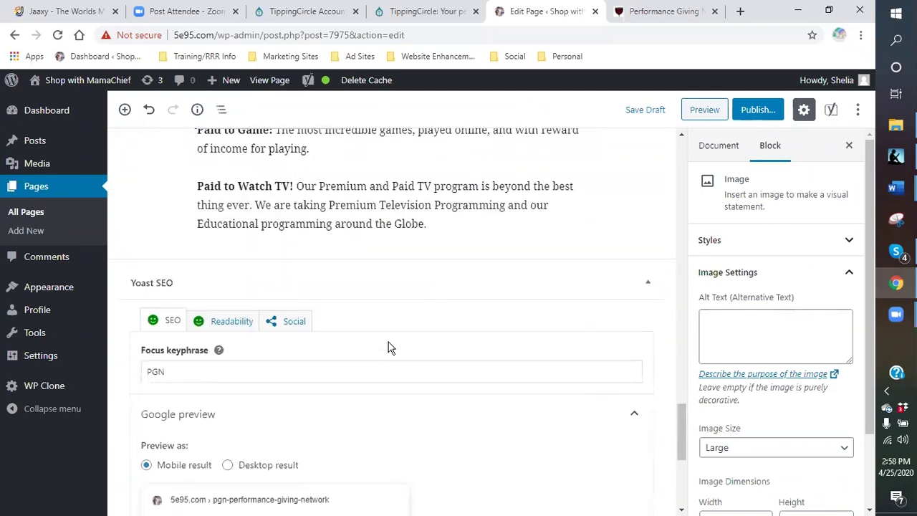
{"action": "scroll", "coordinate": [385, 343], "scroll_direction": "up", "scroll_amount": 1}
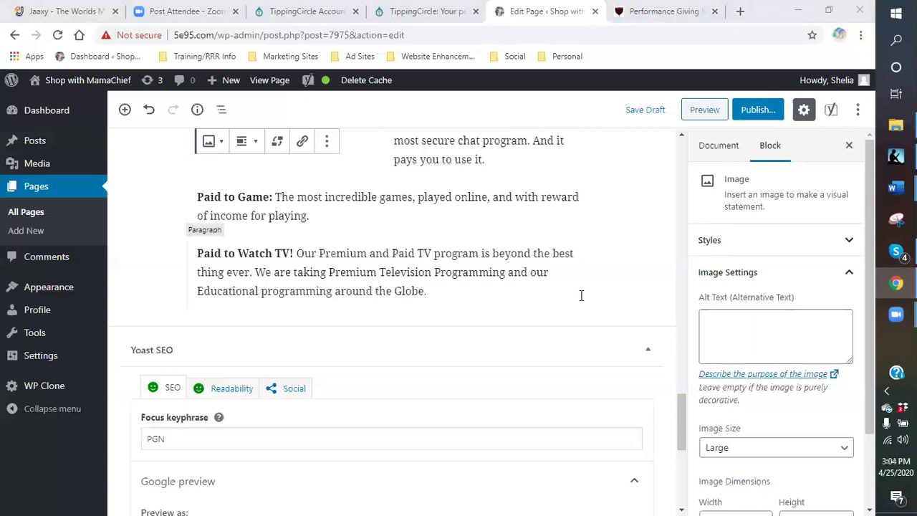
Step: Dismiss the Facebook message notifications and look back over the draft from the Paid to Watch TV paragraph up to Redistribute the Wealth - PGN
{"action": "left_click", "coordinate": [490, 294]}
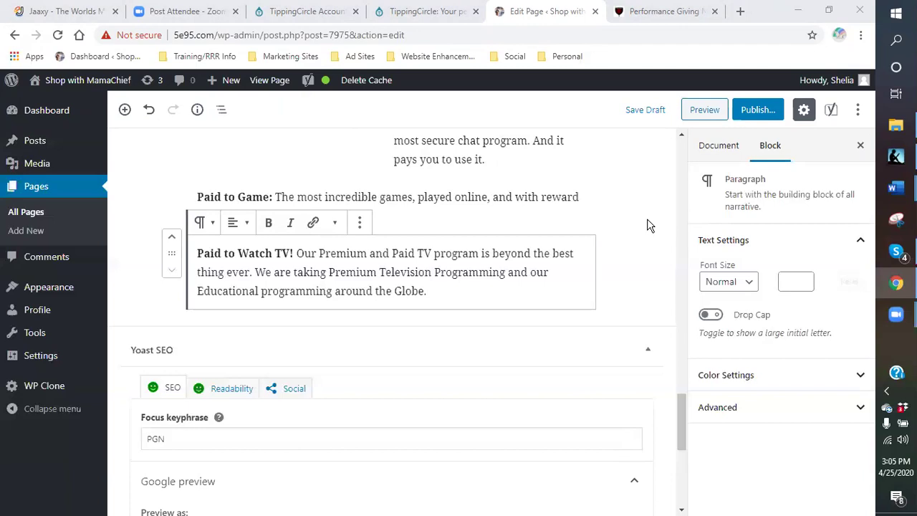
{"action": "left_click", "coordinate": [851, 441]}
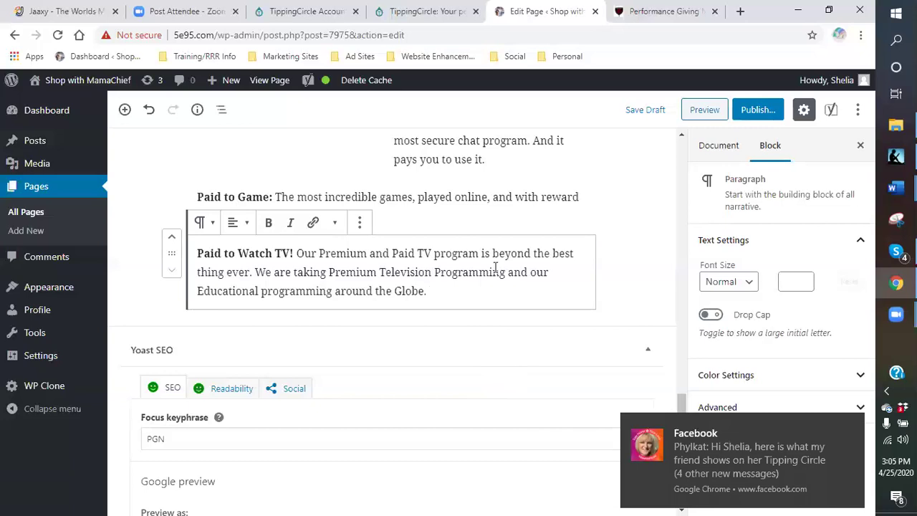
{"action": "left_click", "coordinate": [853, 423]}
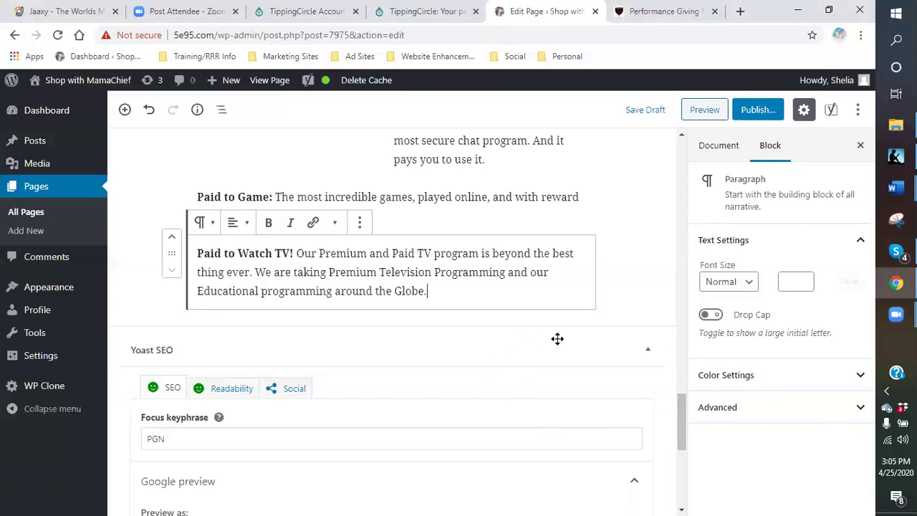
{"action": "scroll", "coordinate": [618, 331], "scroll_direction": "up", "scroll_amount": 3}
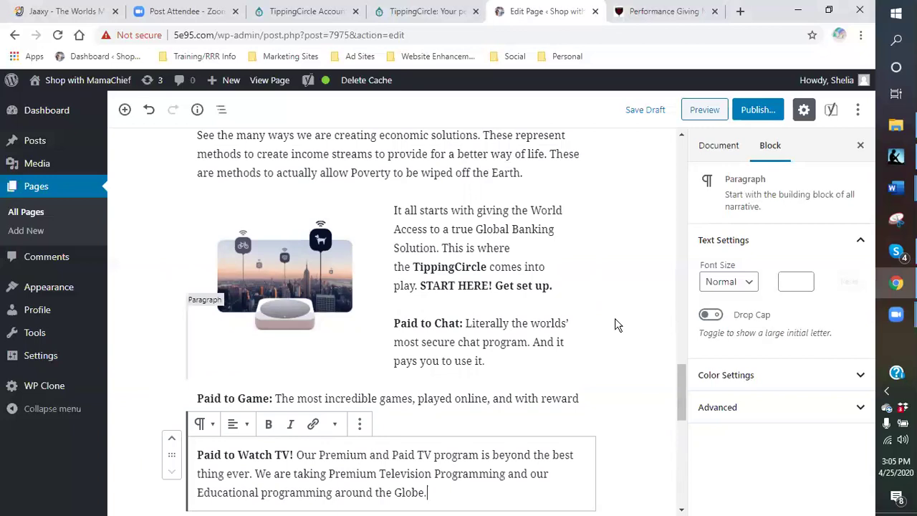
{"action": "scroll", "coordinate": [615, 325], "scroll_direction": "up", "scroll_amount": 7}
{"action": "scroll", "coordinate": [615, 324], "scroll_direction": "up", "scroll_amount": 4}
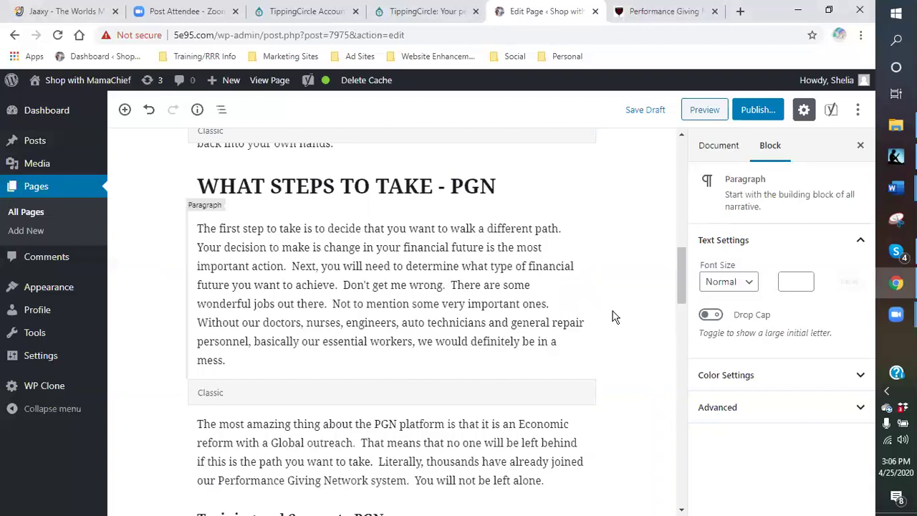
{"action": "scroll", "coordinate": [613, 319], "scroll_direction": "up", "scroll_amount": 6}
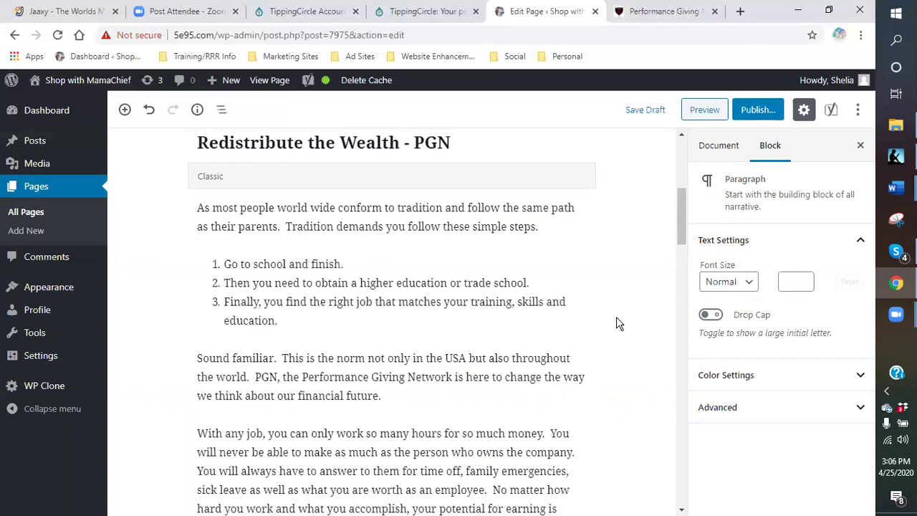
Step: Close the sample Performance Giving Network page and both TippingCircle pages, keeping the WordPress page editor open
{"action": "left_click", "coordinate": [713, 12]}
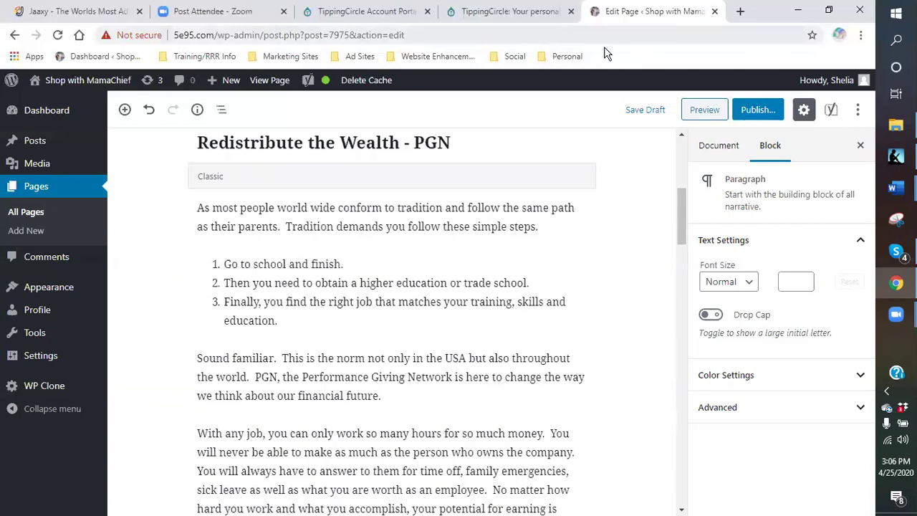
{"action": "left_click", "coordinate": [571, 12]}
{"action": "left_click", "coordinate": [427, 13]}
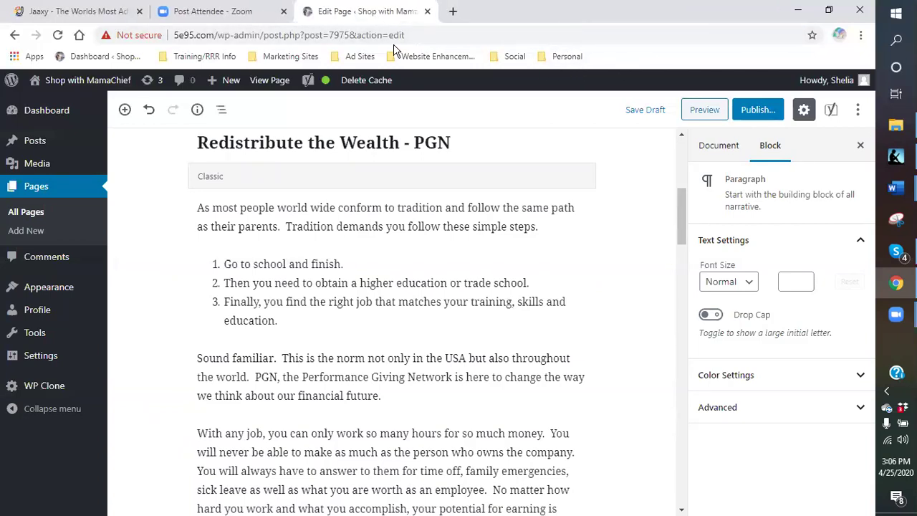
Step: Open the Canva home page in a new browser tab from the Website Enhancement bookmarks
{"action": "left_click", "coordinate": [453, 11]}
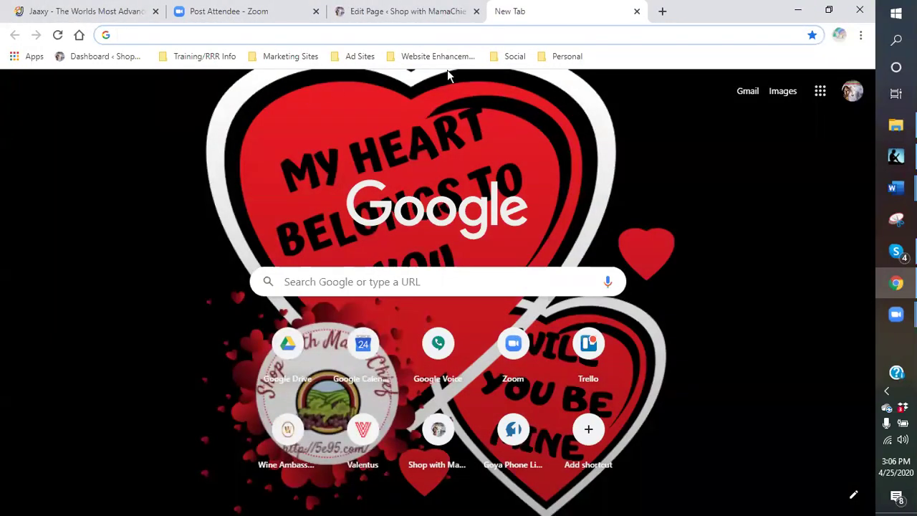
{"action": "left_click", "coordinate": [428, 62]}
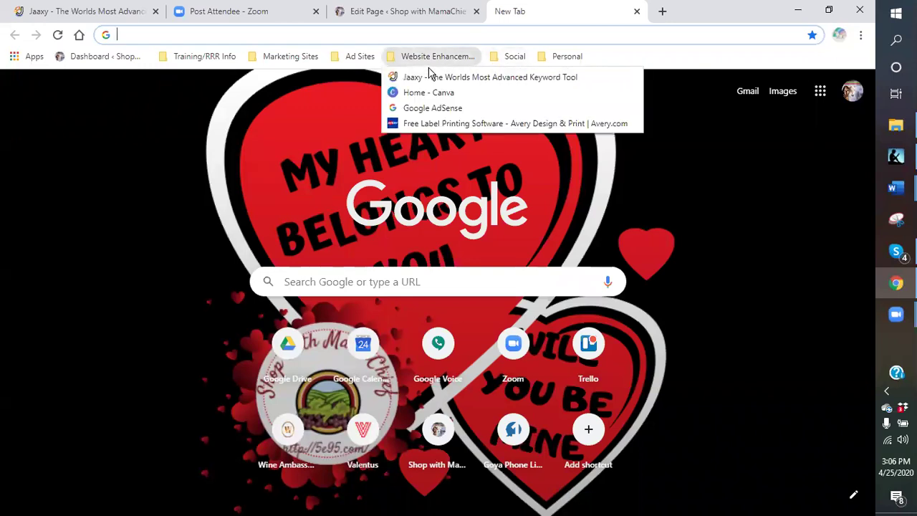
{"action": "left_click", "coordinate": [432, 93]}
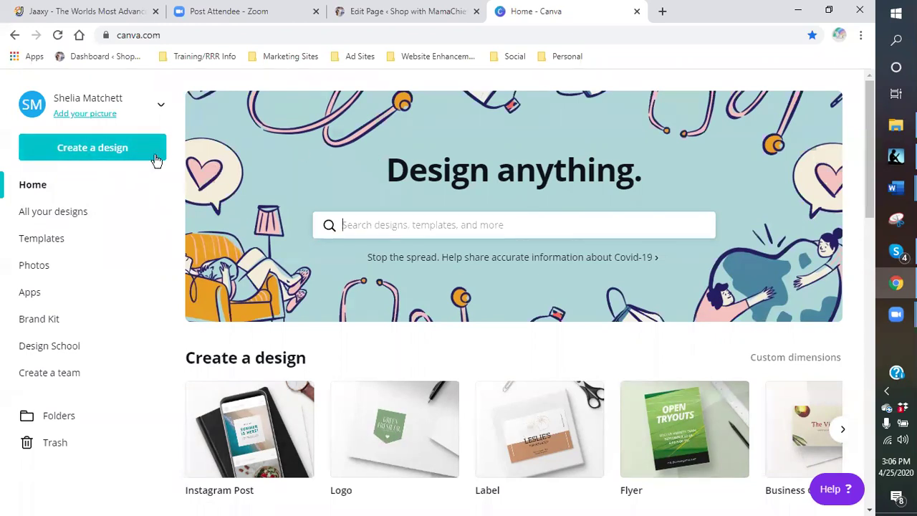
Step: Look through the suggested design types and create a new blank Instagram Post design
{"action": "left_click", "coordinate": [87, 151]}
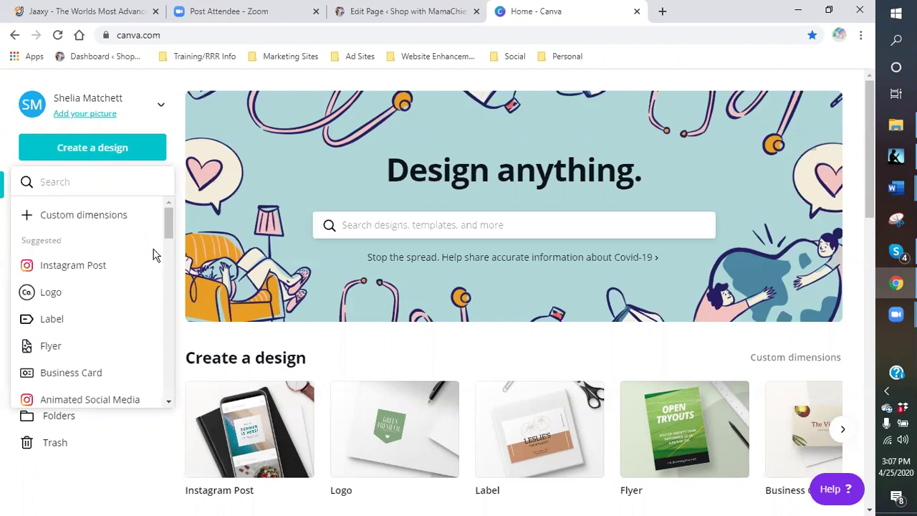
{"action": "scroll", "coordinate": [158, 256], "scroll_direction": "down", "scroll_amount": 2}
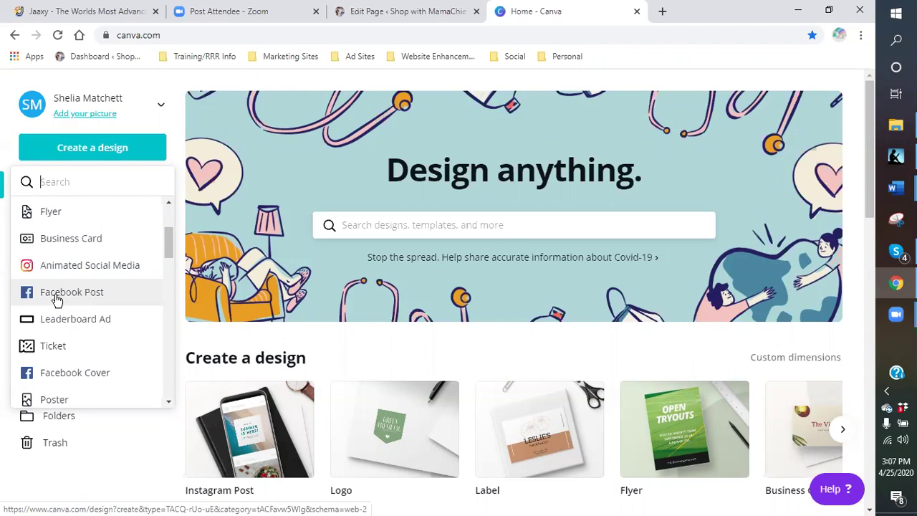
{"action": "scroll", "coordinate": [57, 299], "scroll_direction": "up", "scroll_amount": 3}
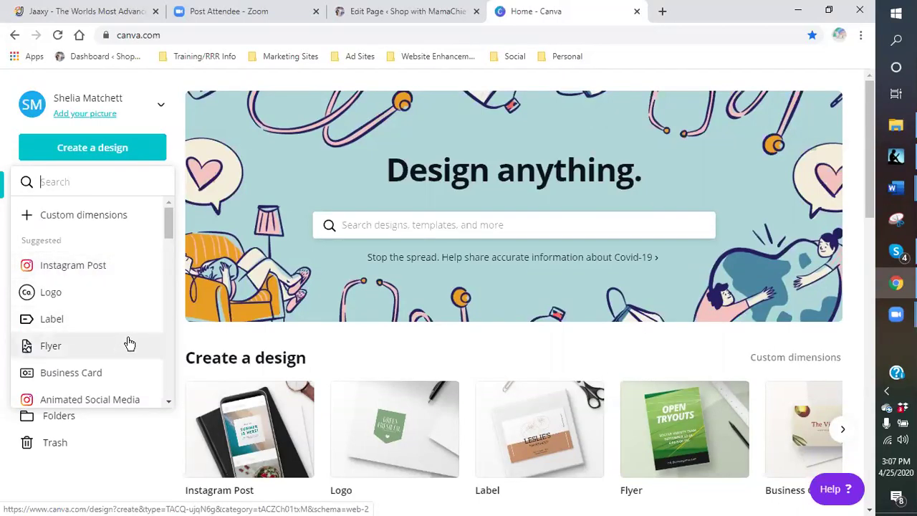
{"action": "scroll", "coordinate": [117, 275], "scroll_direction": "down", "scroll_amount": 2}
{"action": "scroll", "coordinate": [114, 280], "scroll_direction": "up", "scroll_amount": 2}
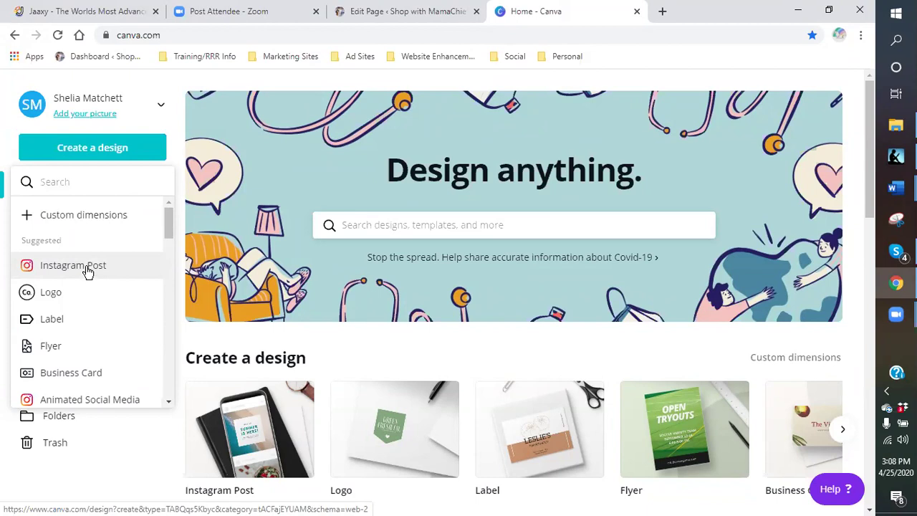
{"action": "left_click", "coordinate": [86, 271]}
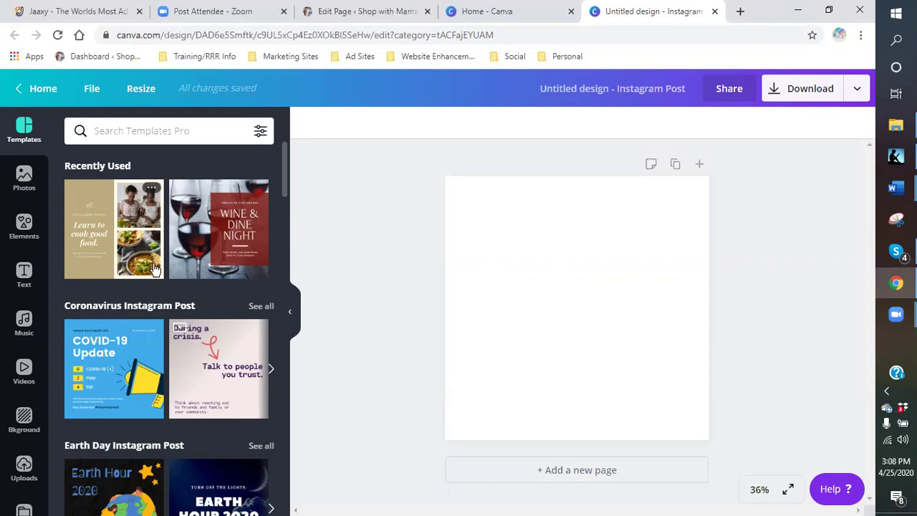
Step: Look through the Instagram Post template categories from Coronavirus down to Chinese New Year and All results
{"action": "scroll", "coordinate": [154, 272], "scroll_direction": "down", "scroll_amount": 2}
{"action": "scroll", "coordinate": [155, 274], "scroll_direction": "down", "scroll_amount": 2}
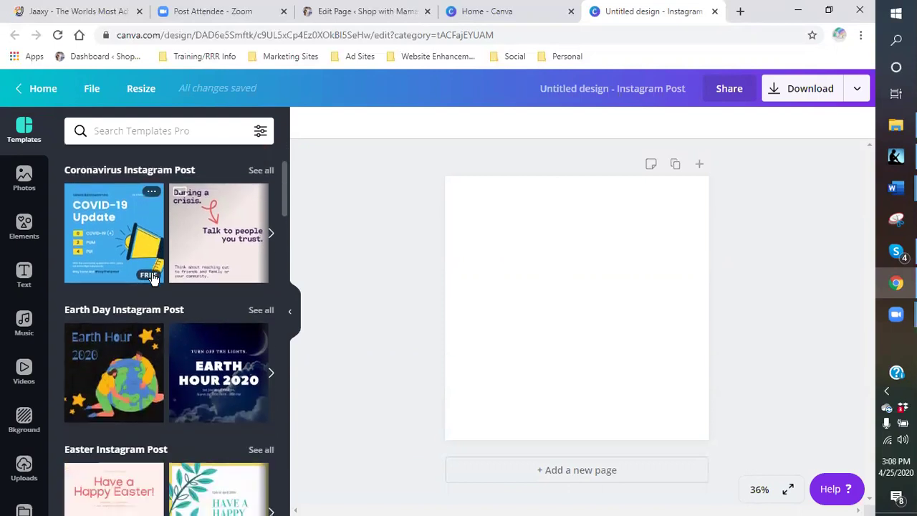
{"action": "scroll", "coordinate": [144, 297], "scroll_direction": "down", "scroll_amount": 2}
{"action": "scroll", "coordinate": [143, 297], "scroll_direction": "down", "scroll_amount": 2}
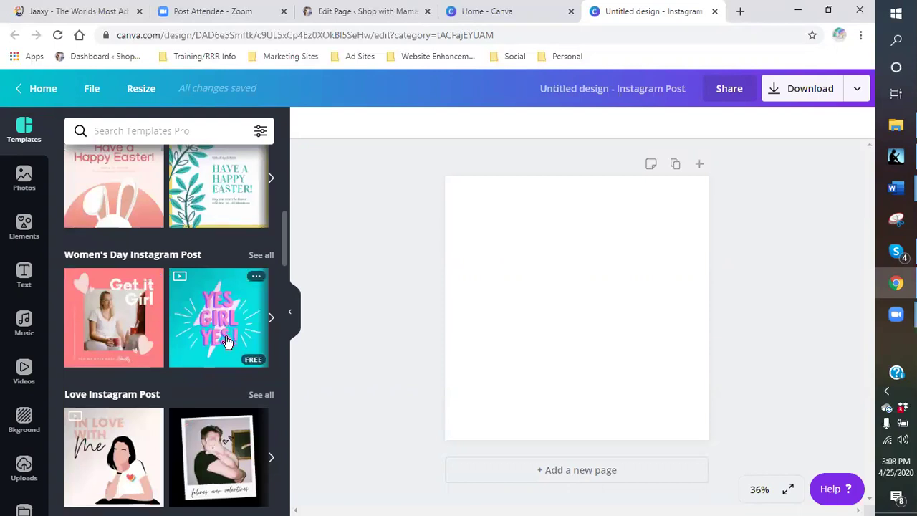
{"action": "scroll", "coordinate": [119, 351], "scroll_direction": "down", "scroll_amount": 1}
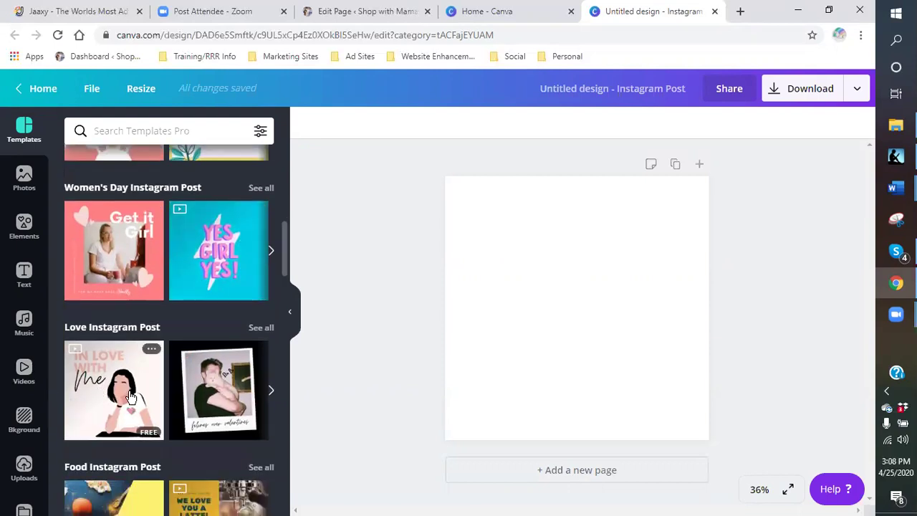
{"action": "scroll", "coordinate": [209, 383], "scroll_direction": "down", "scroll_amount": 2}
{"action": "scroll", "coordinate": [209, 387], "scroll_direction": "down", "scroll_amount": 1}
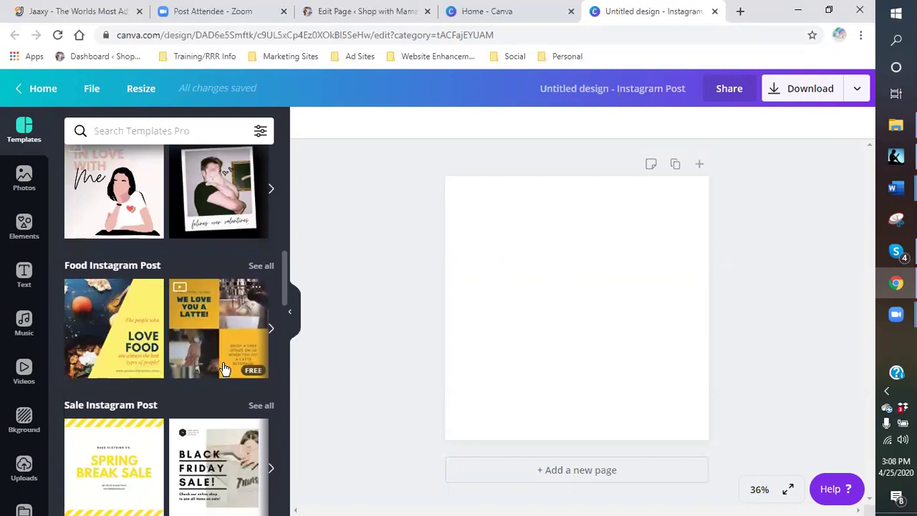
{"action": "scroll", "coordinate": [241, 351], "scroll_direction": "down", "scroll_amount": 1}
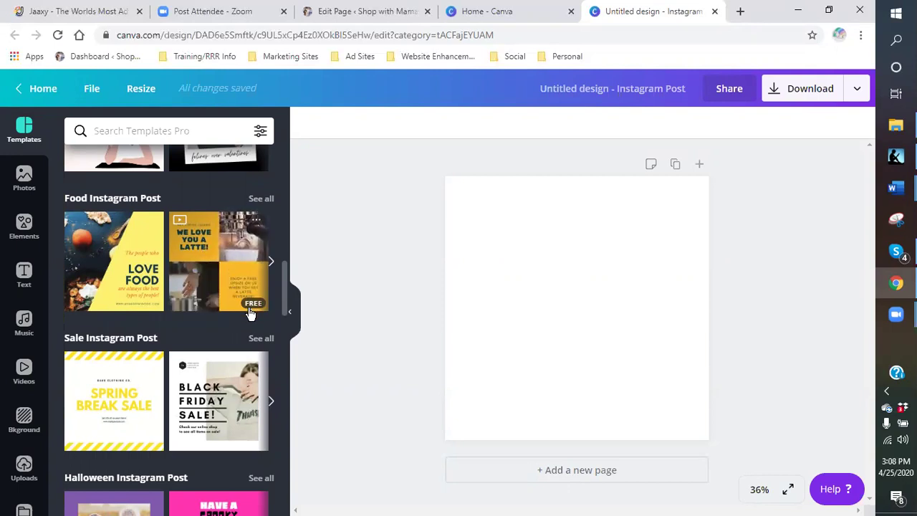
{"action": "scroll", "coordinate": [147, 330], "scroll_direction": "down", "scroll_amount": 1}
{"action": "scroll", "coordinate": [139, 327], "scroll_direction": "down", "scroll_amount": 3}
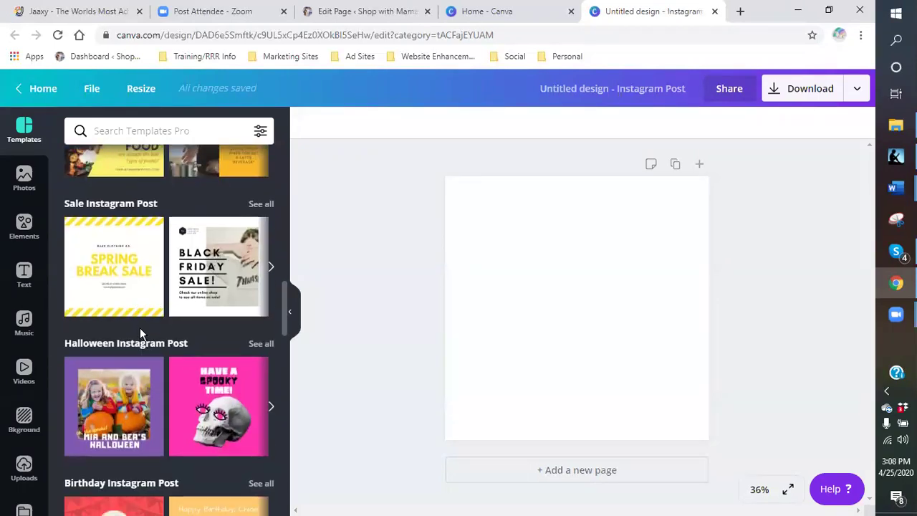
{"action": "scroll", "coordinate": [237, 324], "scroll_direction": "down", "scroll_amount": 3}
{"action": "mouse_move", "coordinate": [240, 322]}
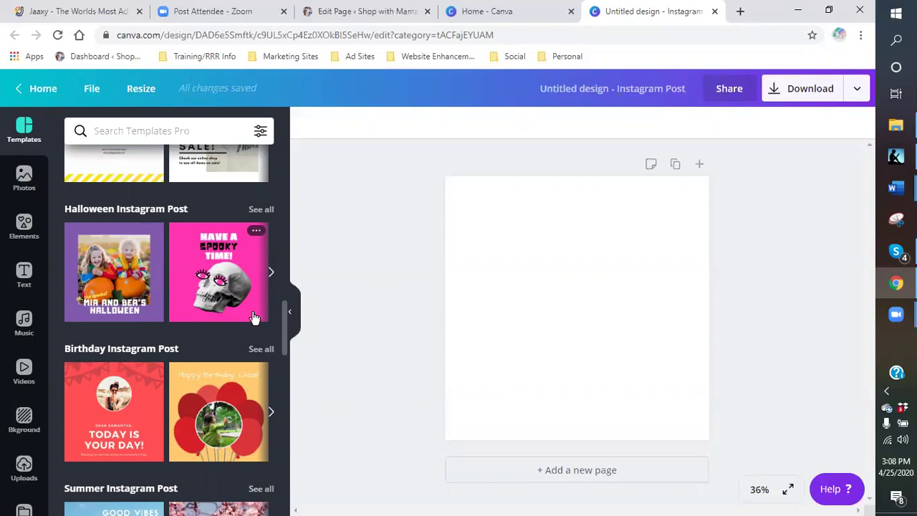
{"action": "mouse_move", "coordinate": [131, 310]}
{"action": "scroll", "coordinate": [194, 342], "scroll_direction": "down", "scroll_amount": 2}
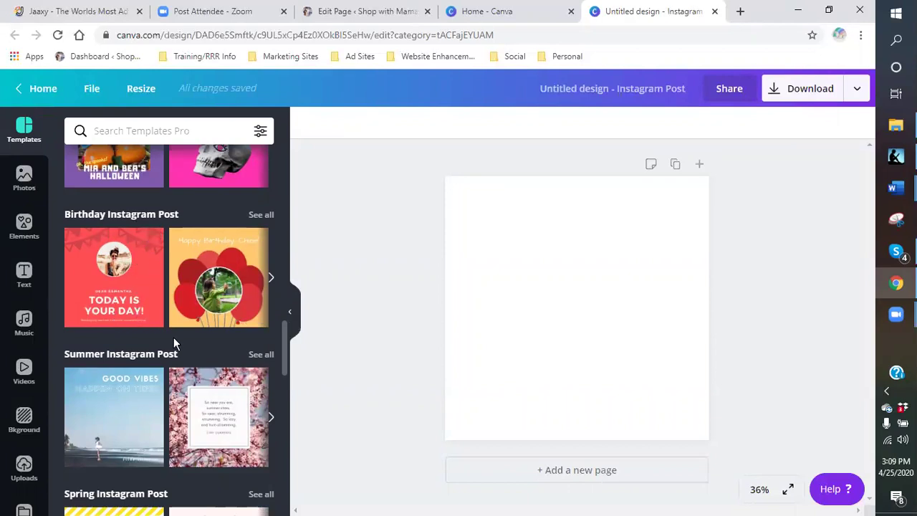
{"action": "scroll", "coordinate": [173, 337], "scroll_direction": "down", "scroll_amount": 2}
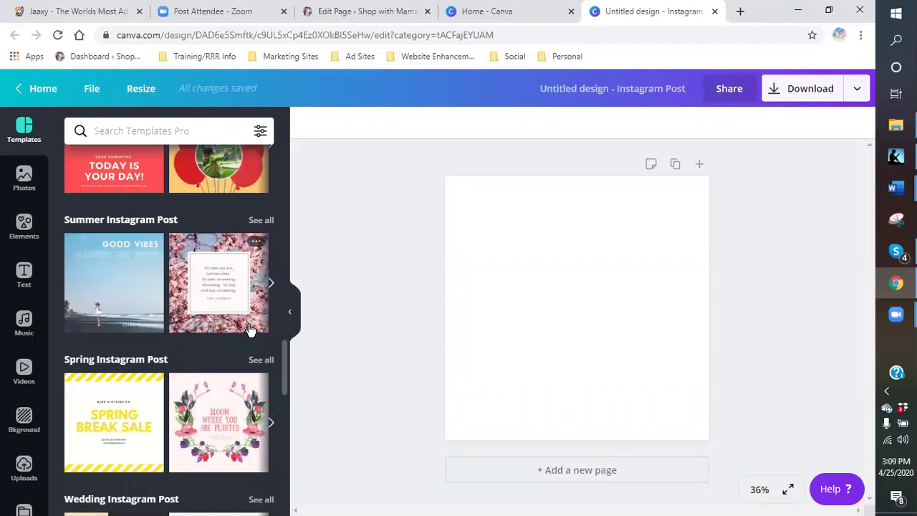
{"action": "scroll", "coordinate": [247, 359], "scroll_direction": "down", "scroll_amount": 2}
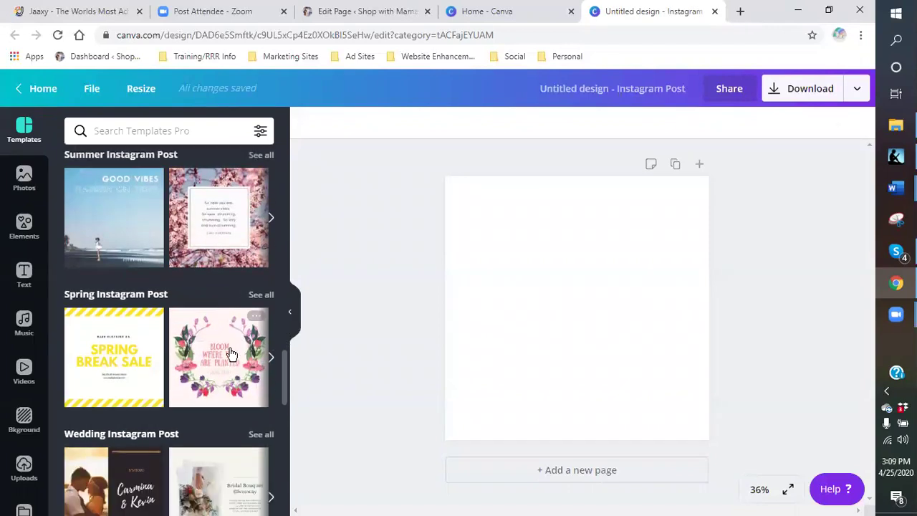
{"action": "scroll", "coordinate": [247, 387], "scroll_direction": "down", "scroll_amount": 1}
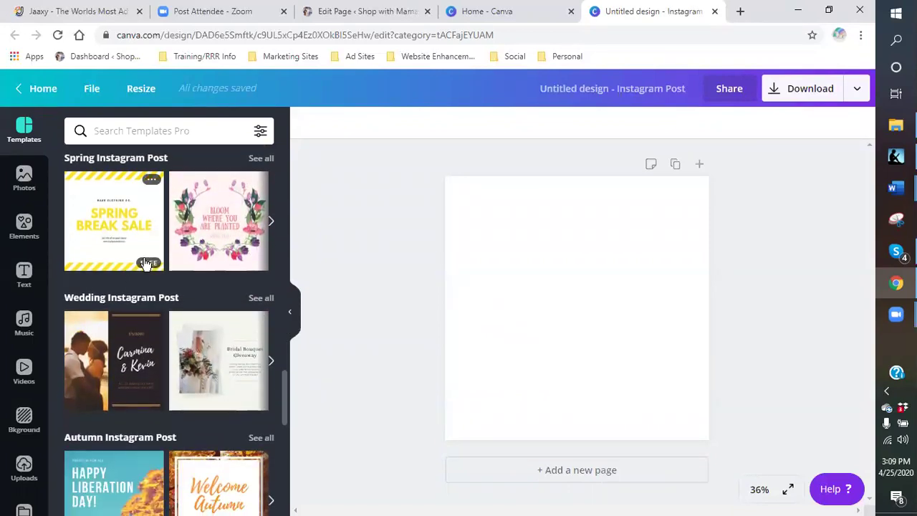
{"action": "scroll", "coordinate": [243, 376], "scroll_direction": "down", "scroll_amount": 1}
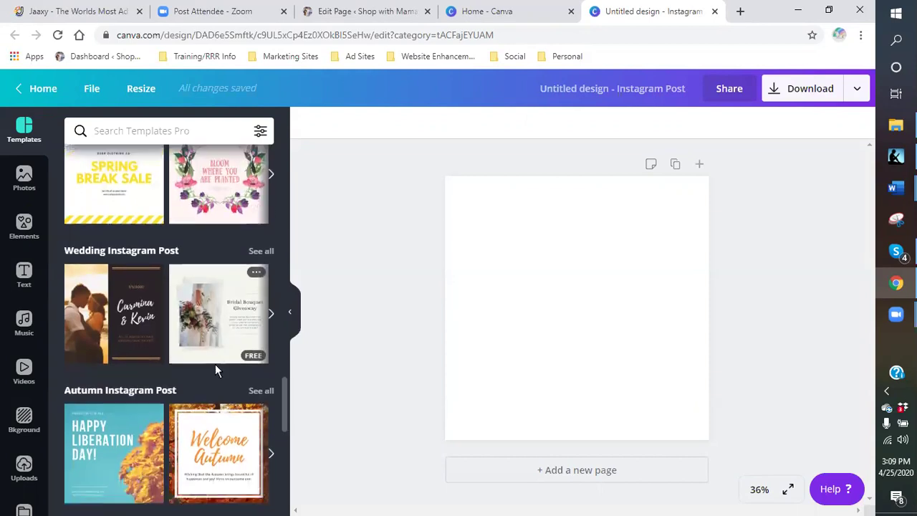
{"action": "scroll", "coordinate": [138, 342], "scroll_direction": "down", "scroll_amount": 2}
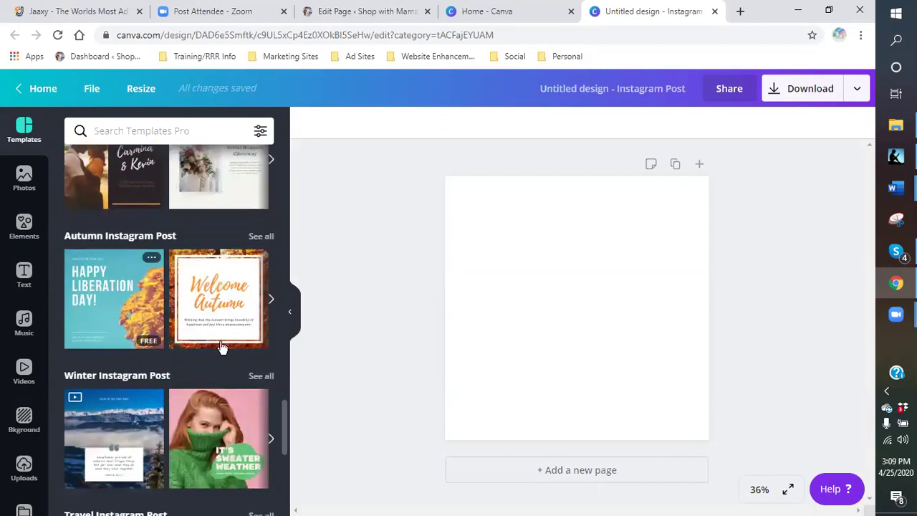
{"action": "scroll", "coordinate": [237, 351], "scroll_direction": "down", "scroll_amount": 2}
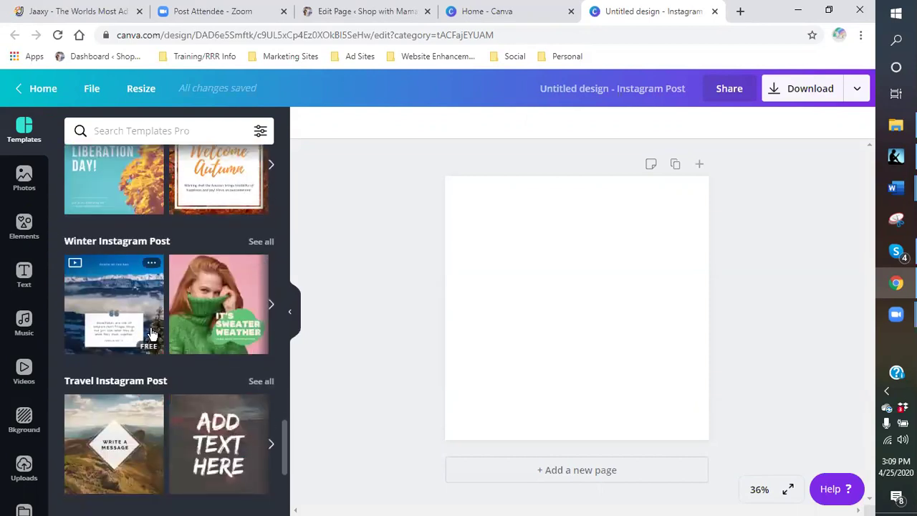
{"action": "scroll", "coordinate": [158, 358], "scroll_direction": "down", "scroll_amount": 2}
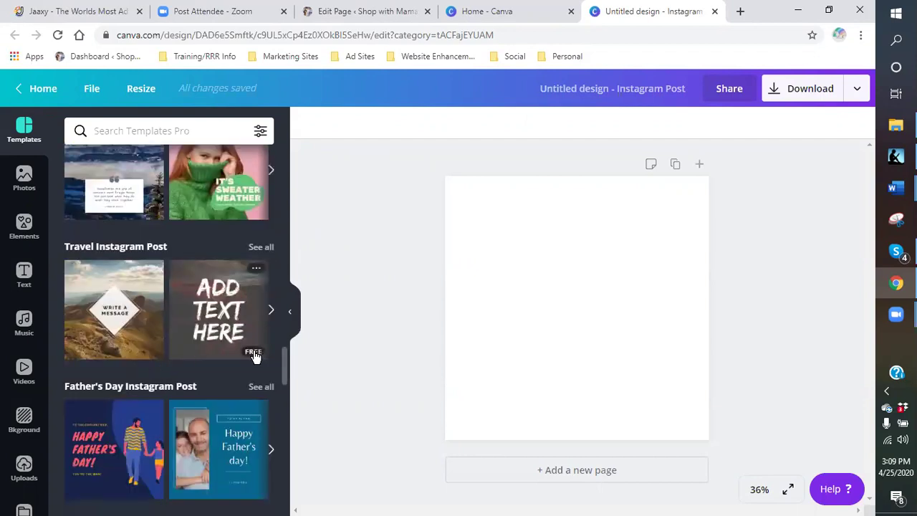
{"action": "scroll", "coordinate": [254, 357], "scroll_direction": "down", "scroll_amount": 2}
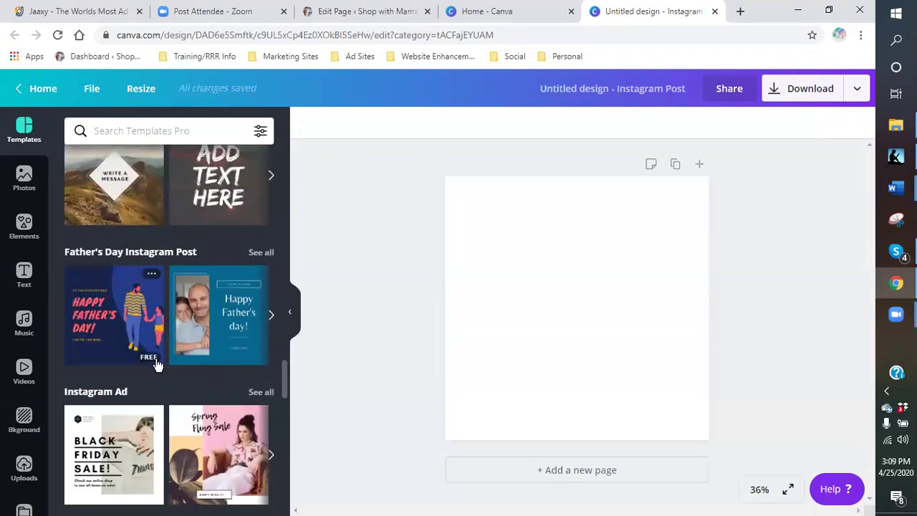
{"action": "scroll", "coordinate": [156, 364], "scroll_direction": "down", "scroll_amount": 2}
{"action": "scroll", "coordinate": [247, 376], "scroll_direction": "down", "scroll_amount": 1}
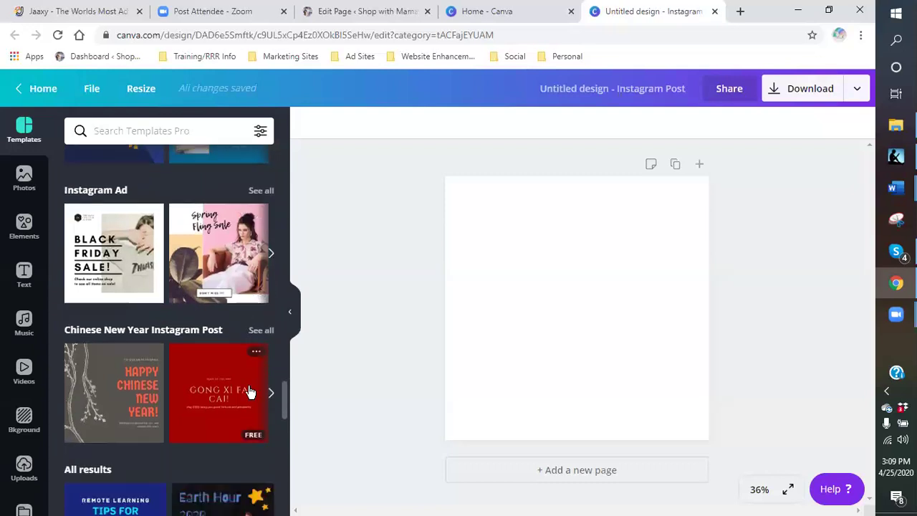
{"action": "scroll", "coordinate": [134, 418], "scroll_direction": "down", "scroll_amount": 1}
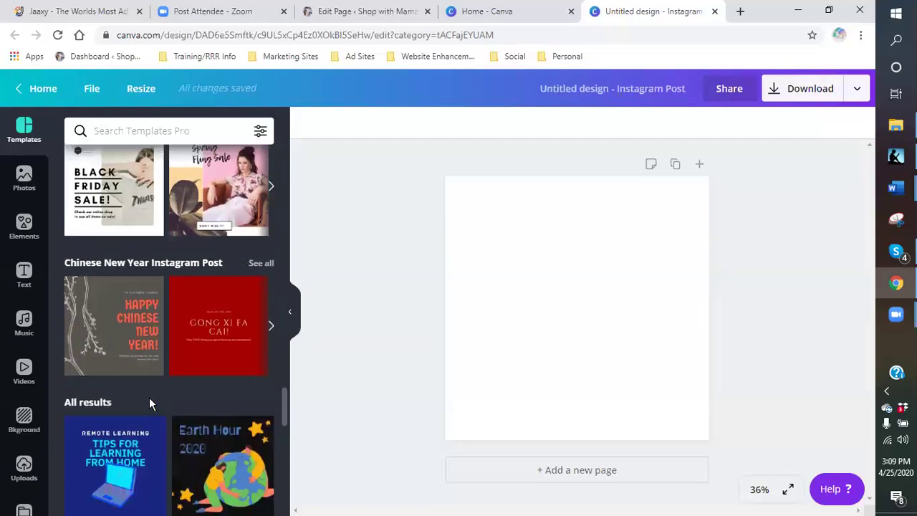
Step: Return to the start of the template list and search the templates for "mothers day"
{"action": "scroll", "coordinate": [149, 397], "scroll_direction": "up", "scroll_amount": 4}
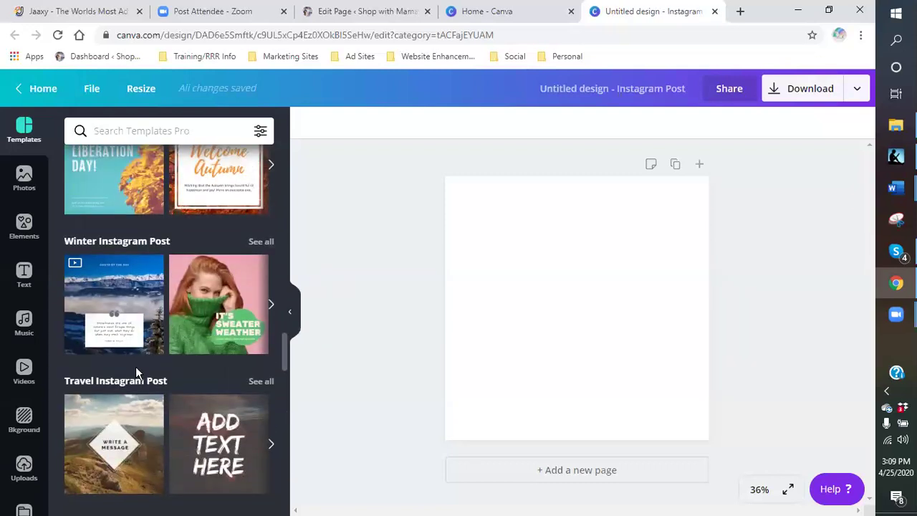
{"action": "scroll", "coordinate": [136, 372], "scroll_direction": "up", "scroll_amount": 4}
{"action": "scroll", "coordinate": [132, 365], "scroll_direction": "up", "scroll_amount": 7}
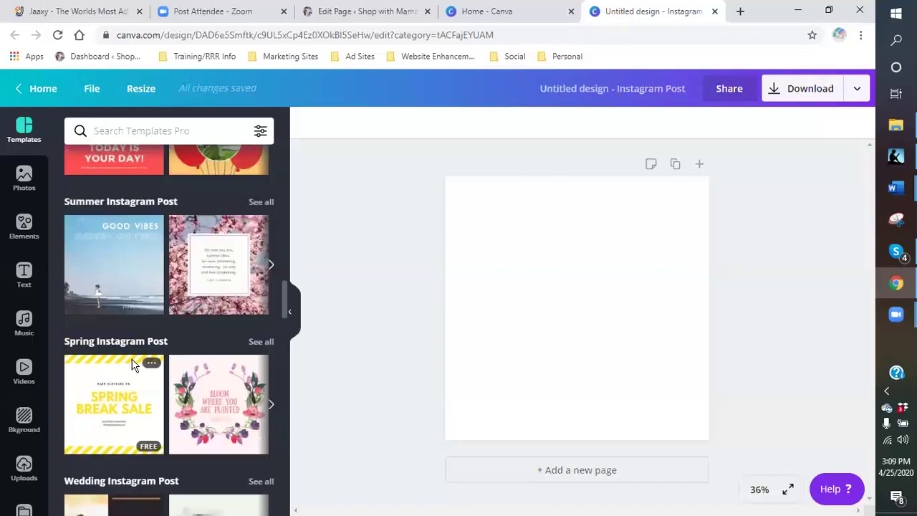
{"action": "scroll", "coordinate": [133, 364], "scroll_direction": "up", "scroll_amount": 5}
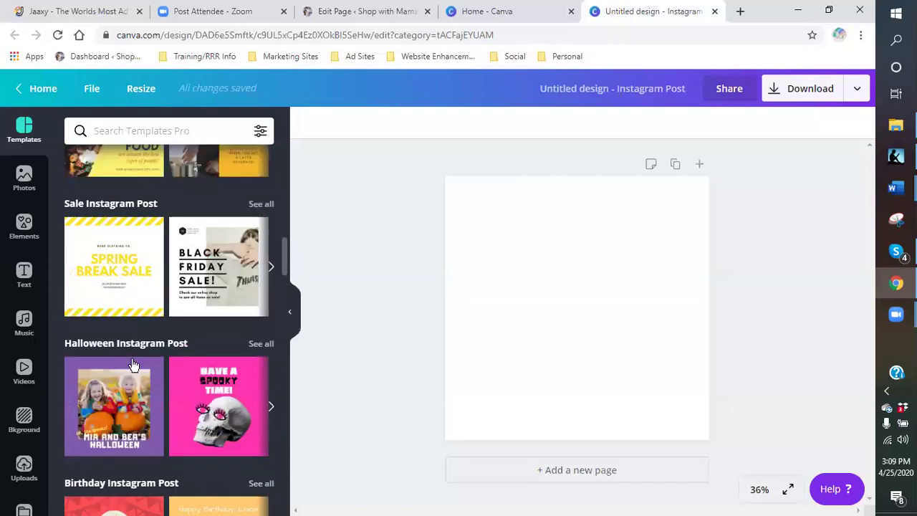
{"action": "scroll", "coordinate": [107, 276], "scroll_direction": "up", "scroll_amount": 6}
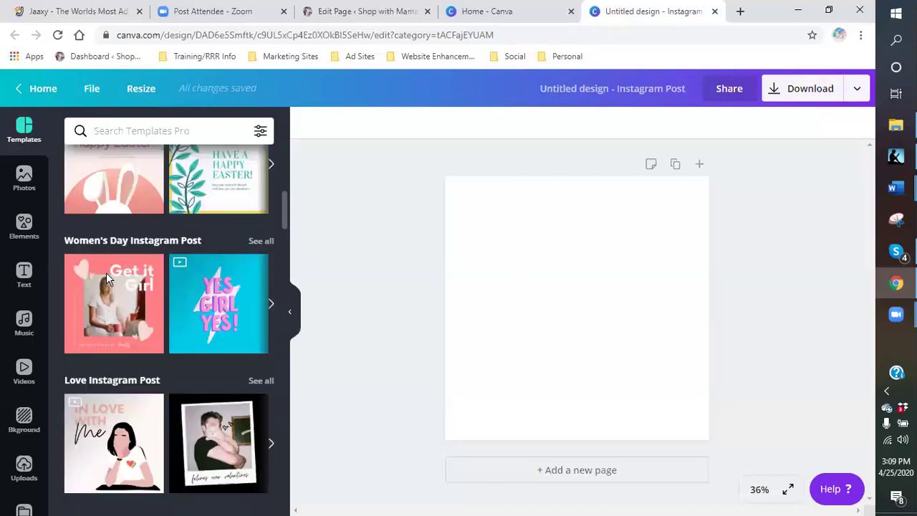
{"action": "scroll", "coordinate": [110, 281], "scroll_direction": "up", "scroll_amount": 5}
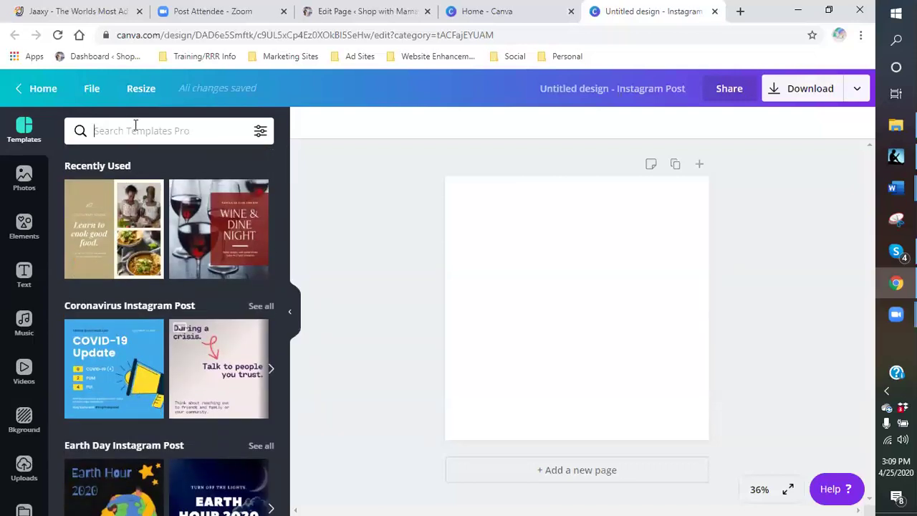
{"action": "left_click", "coordinate": [135, 124]}
{"action": "type", "text": "mothers day"}
{"action": "key", "text": "Return"}
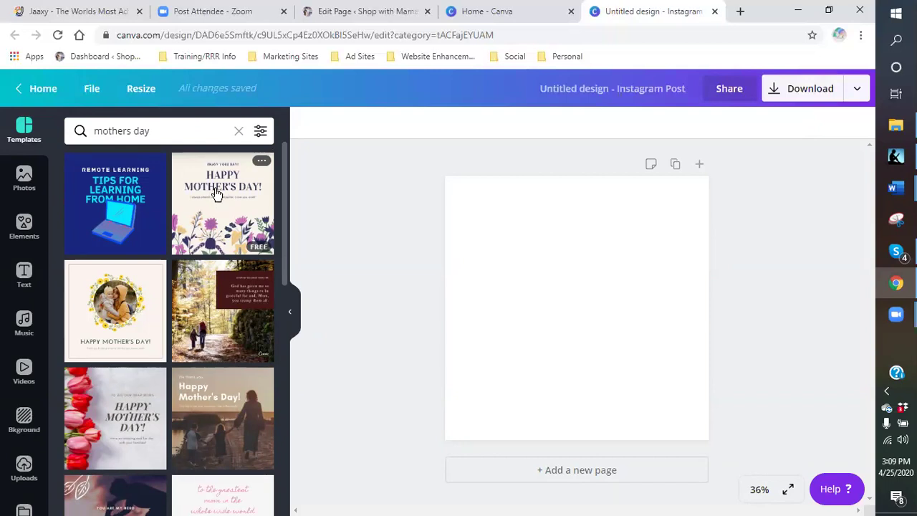
Step: Upload the "texting business" image from the tipping circle folder and place it on the blank page
{"action": "left_click", "coordinate": [23, 467]}
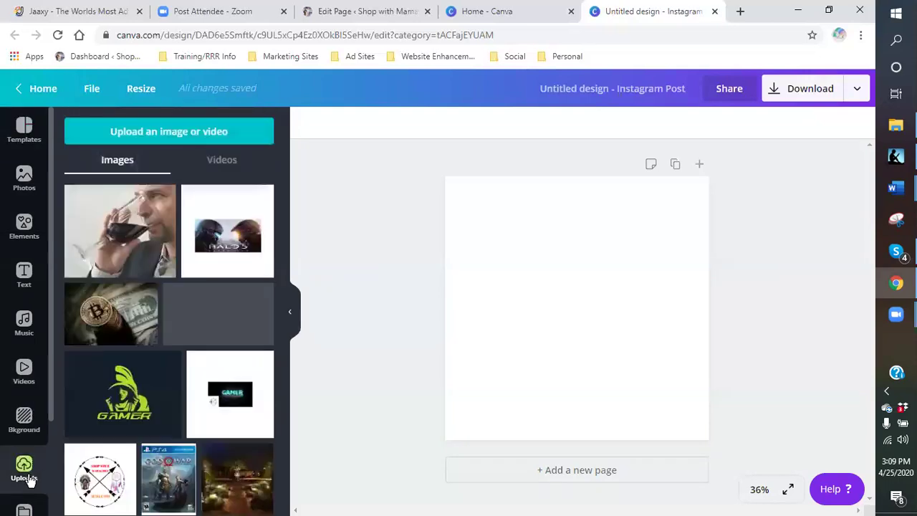
{"action": "left_click", "coordinate": [161, 131]}
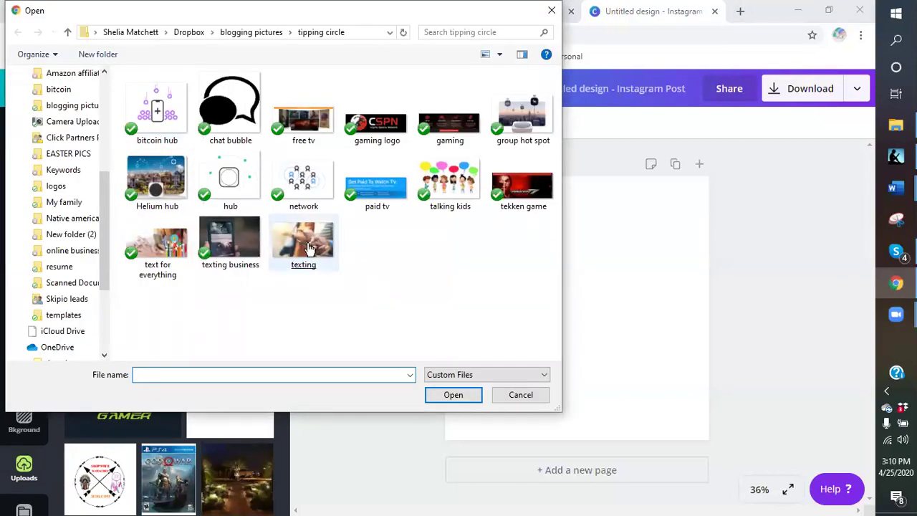
{"action": "double_click", "coordinate": [240, 247]}
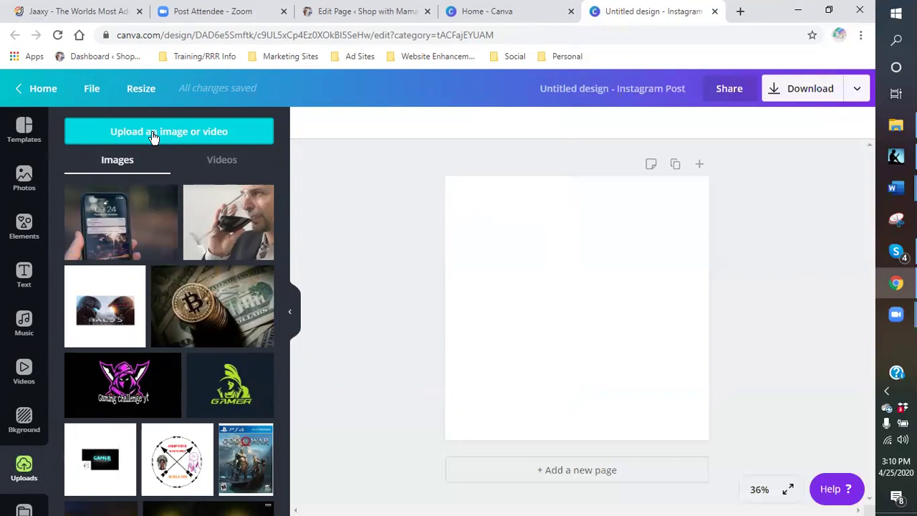
{"action": "left_click", "coordinate": [134, 209]}
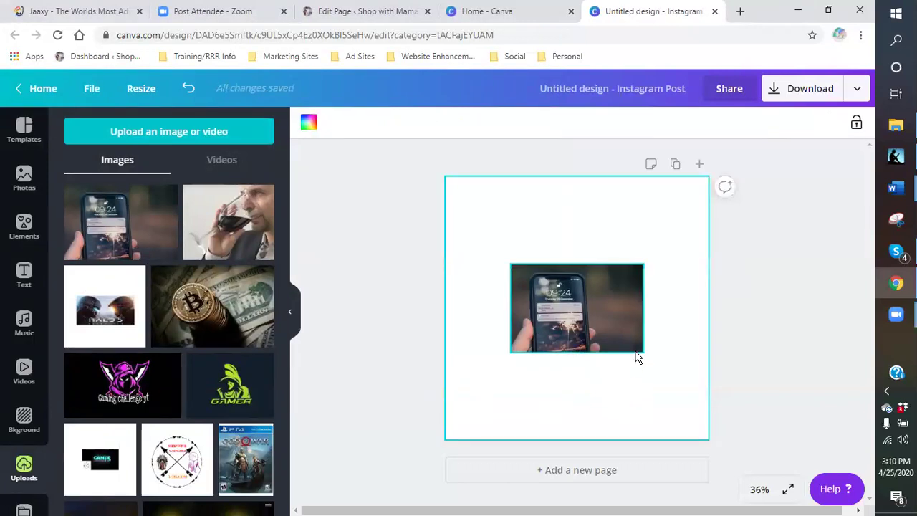
Step: Widen the phone photo and enlarge it from two opposite corners so it fills most of the page's width
{"action": "left_click_drag", "start_coordinate": [660, 309], "coordinate": [674, 309]}
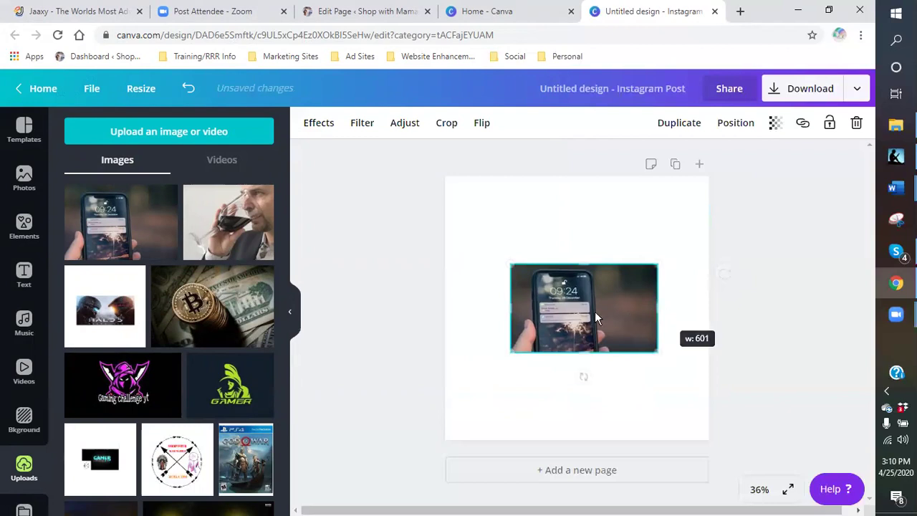
{"action": "left_click_drag", "start_coordinate": [508, 261], "coordinate": [467, 239]}
{"action": "left_click_drag", "start_coordinate": [654, 351], "coordinate": [679, 366]}
{"action": "left_click", "coordinate": [622, 392]}
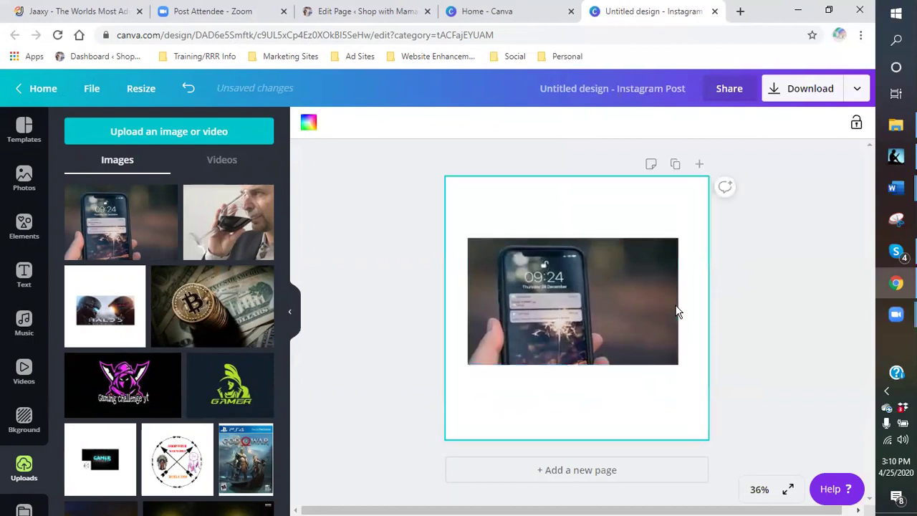
Step: Enlarge the phone photo to about 921 × 554 and centre it horizontally, slightly above the middle of the page
{"action": "left_click", "coordinate": [596, 298]}
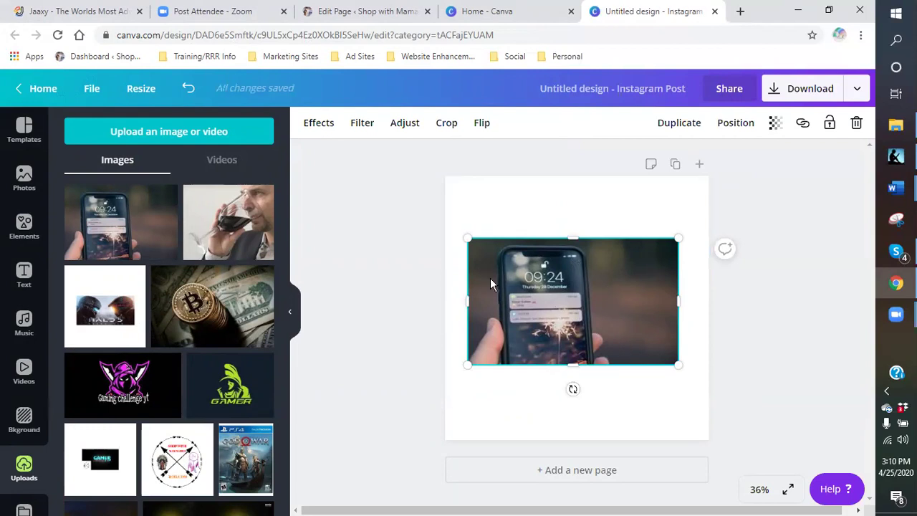
{"action": "left_click_drag", "start_coordinate": [681, 368], "coordinate": [683, 373]}
{"action": "left_click_drag", "start_coordinate": [469, 366], "coordinate": [460, 372]}
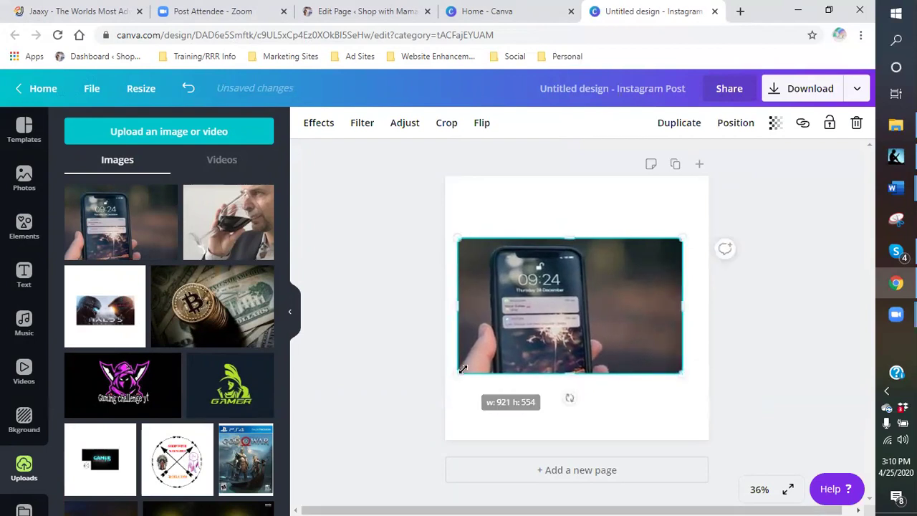
{"action": "left_click", "coordinate": [595, 398]}
{"action": "mouse_move", "coordinate": [584, 297]}
{"action": "left_mouse_down"}
{"action": "mouse_move", "coordinate": [593, 298]}
{"action": "mouse_move", "coordinate": [589, 289]}
{"action": "left_mouse_up"}
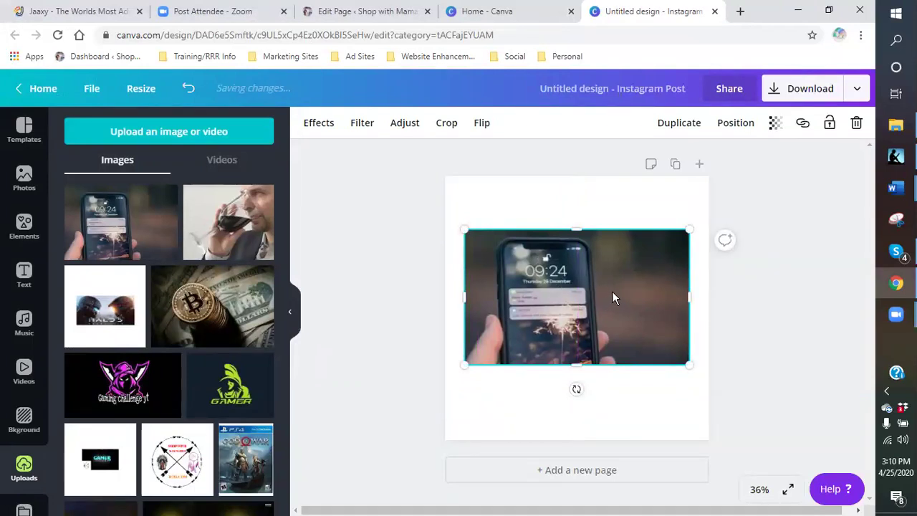
{"action": "left_click", "coordinate": [604, 390]}
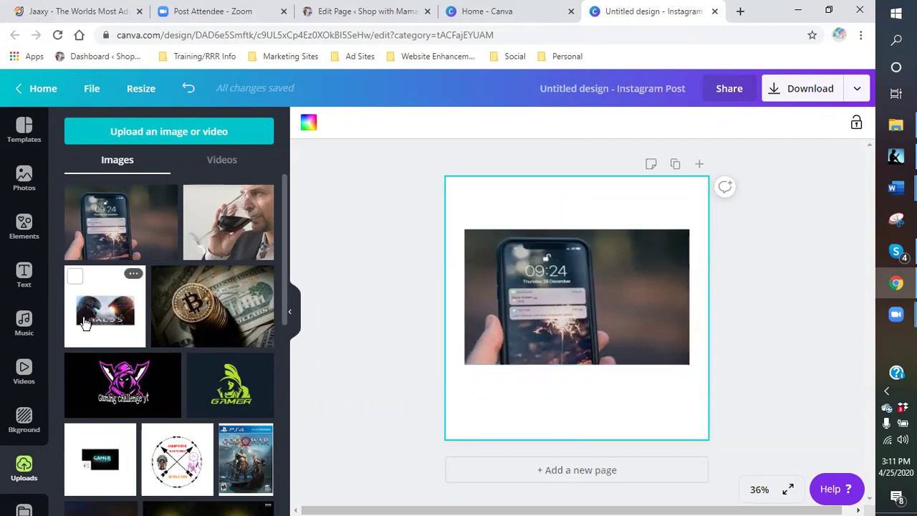
Step: Browse the Abstract background category from start to end for a suitable page background, then leave that category
{"action": "left_click", "coordinate": [29, 427]}
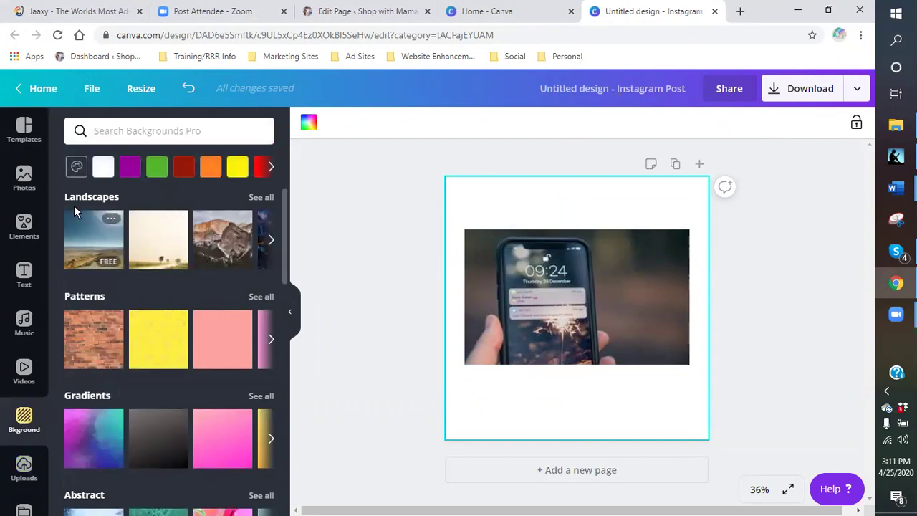
{"action": "scroll", "coordinate": [90, 315], "scroll_direction": "down", "scroll_amount": 2}
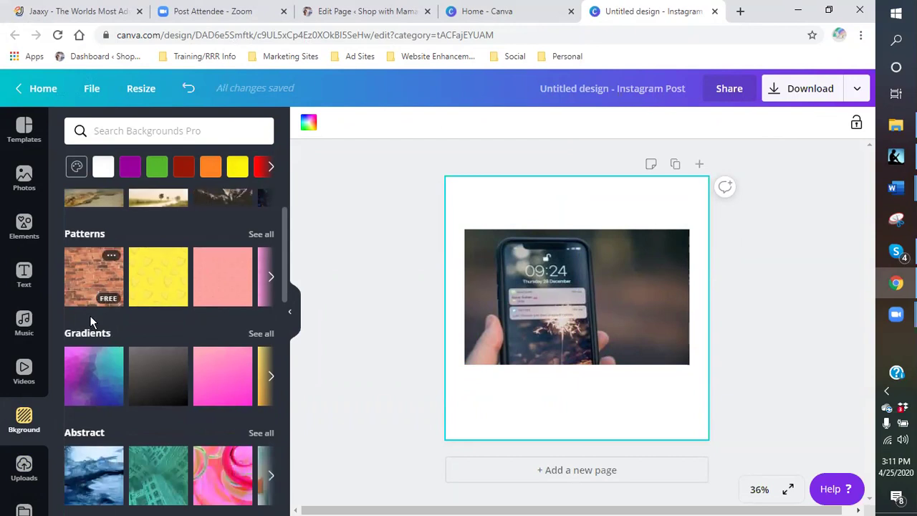
{"action": "scroll", "coordinate": [90, 319], "scroll_direction": "down", "scroll_amount": 2}
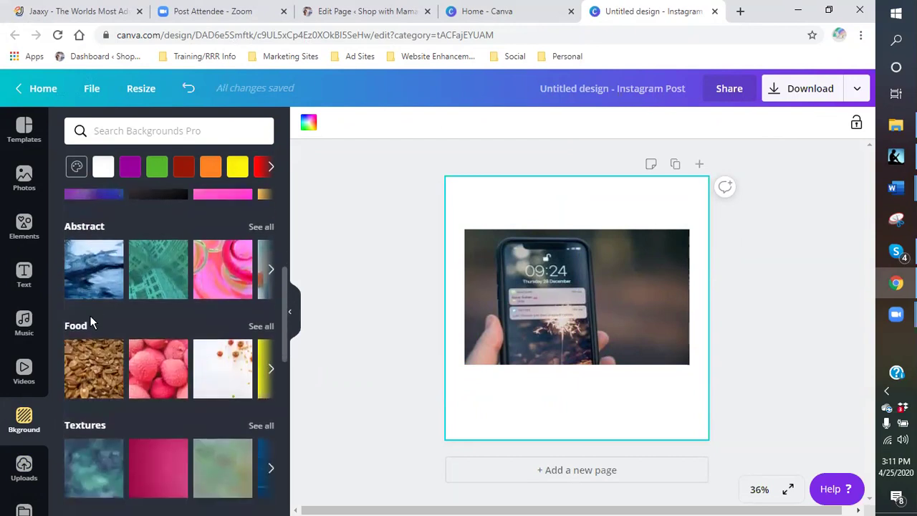
{"action": "left_click", "coordinate": [78, 227]}
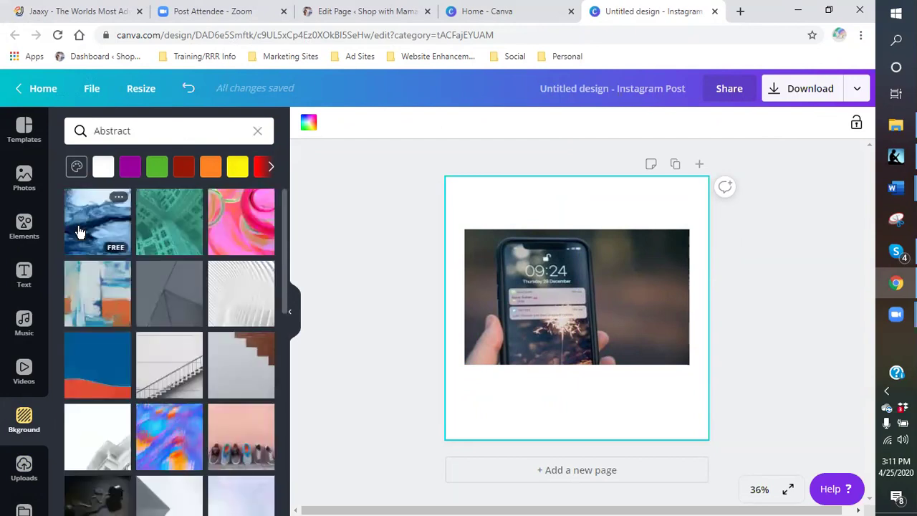
{"action": "scroll", "coordinate": [140, 338], "scroll_direction": "down", "scroll_amount": 1}
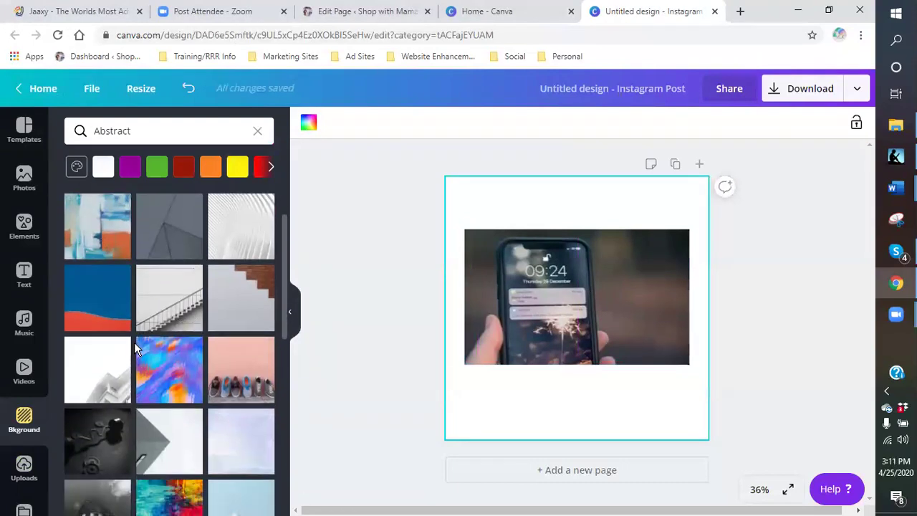
{"action": "scroll", "coordinate": [134, 339], "scroll_direction": "down", "scroll_amount": 3}
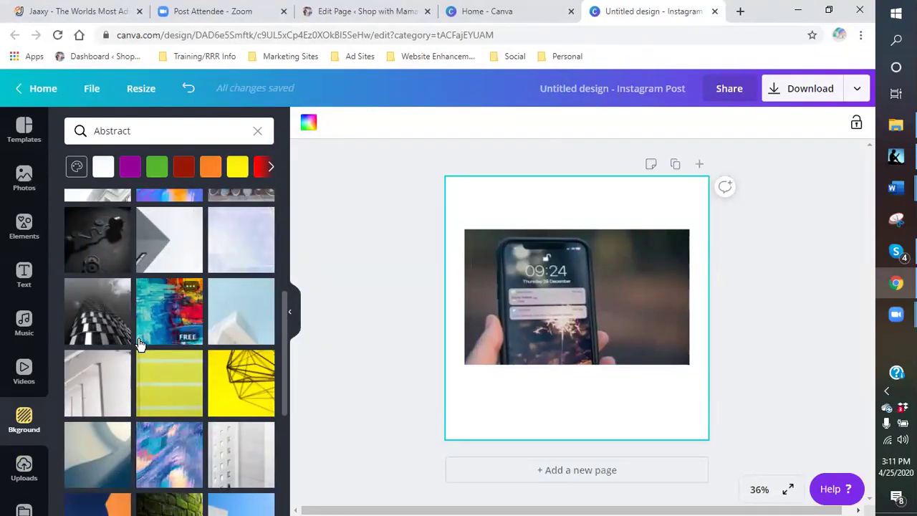
{"action": "scroll", "coordinate": [136, 340], "scroll_direction": "down", "scroll_amount": 1}
{"action": "scroll", "coordinate": [142, 348], "scroll_direction": "down", "scroll_amount": 6}
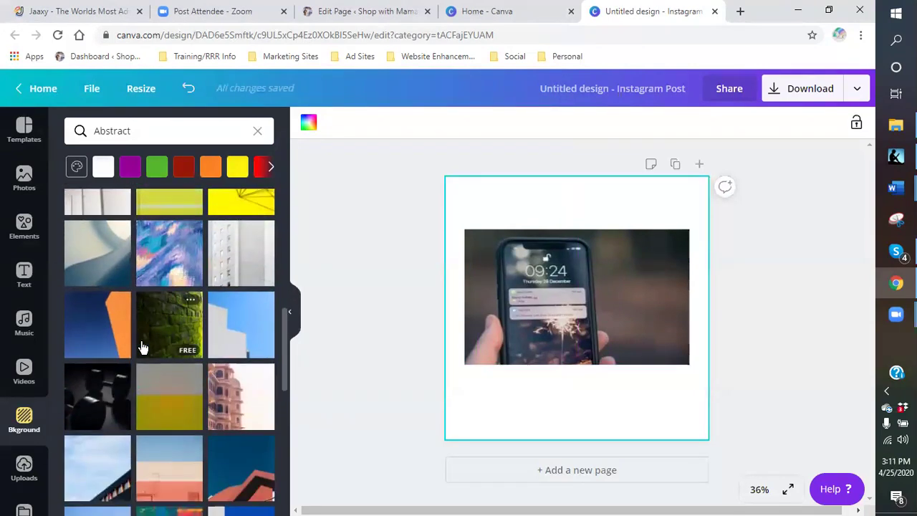
{"action": "scroll", "coordinate": [142, 348], "scroll_direction": "down", "scroll_amount": 8}
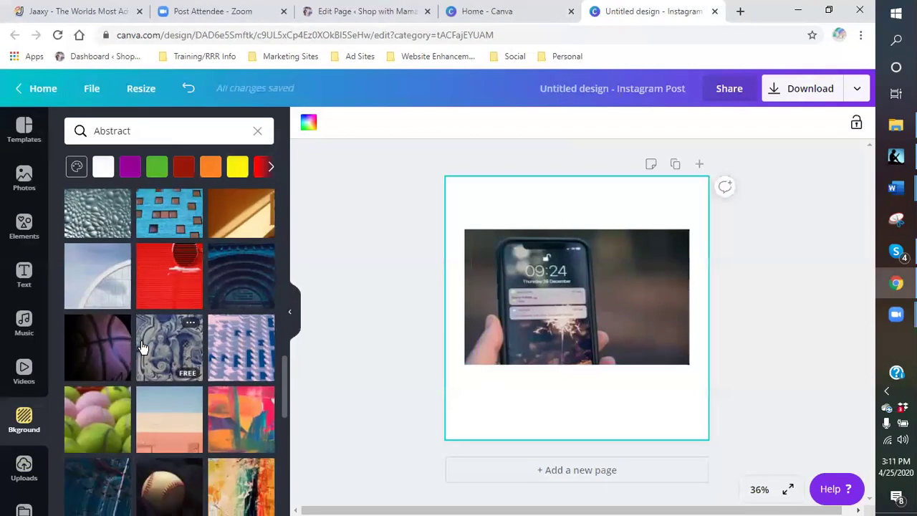
{"action": "scroll", "coordinate": [141, 351], "scroll_direction": "down", "scroll_amount": 8}
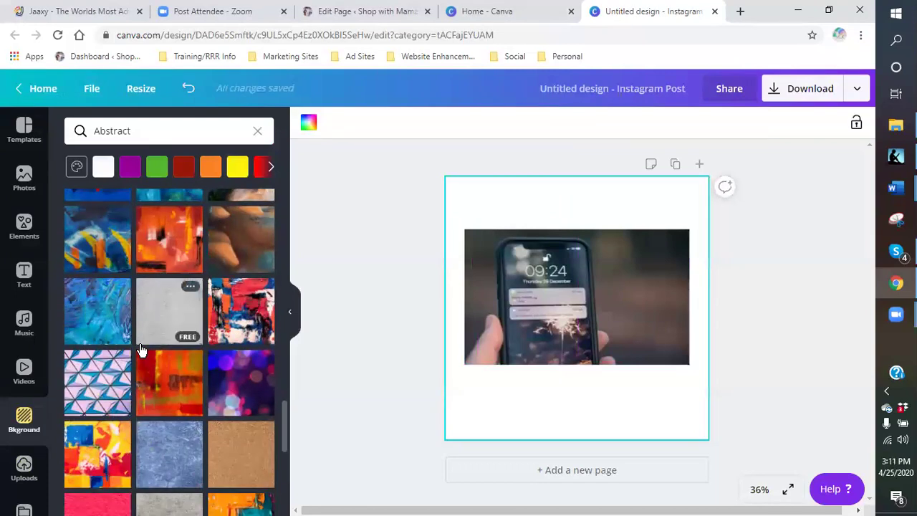
{"action": "scroll", "coordinate": [141, 351], "scroll_direction": "down", "scroll_amount": 3}
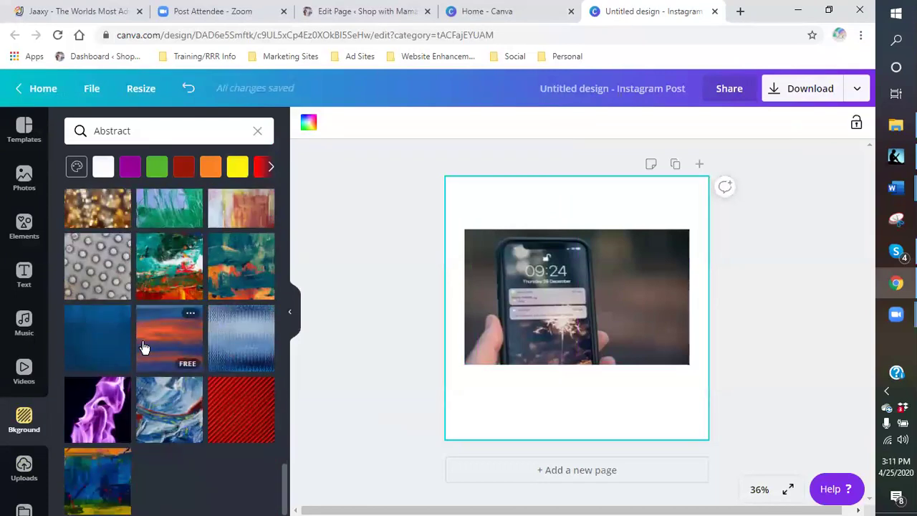
{"action": "scroll", "coordinate": [143, 348], "scroll_direction": "up", "scroll_amount": 4}
{"action": "left_click", "coordinate": [255, 135]}
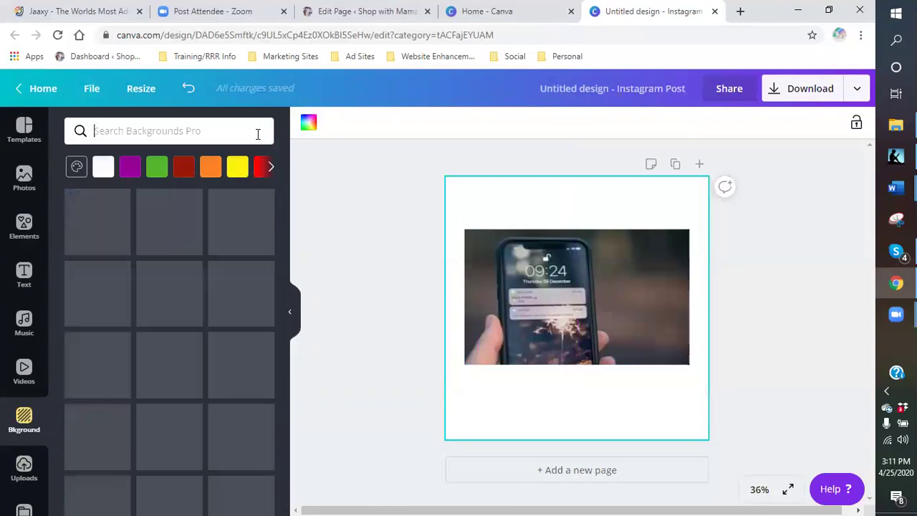
Step: Look through the background categories and open the Textures collection
{"action": "scroll", "coordinate": [131, 325], "scroll_direction": "down", "scroll_amount": 5}
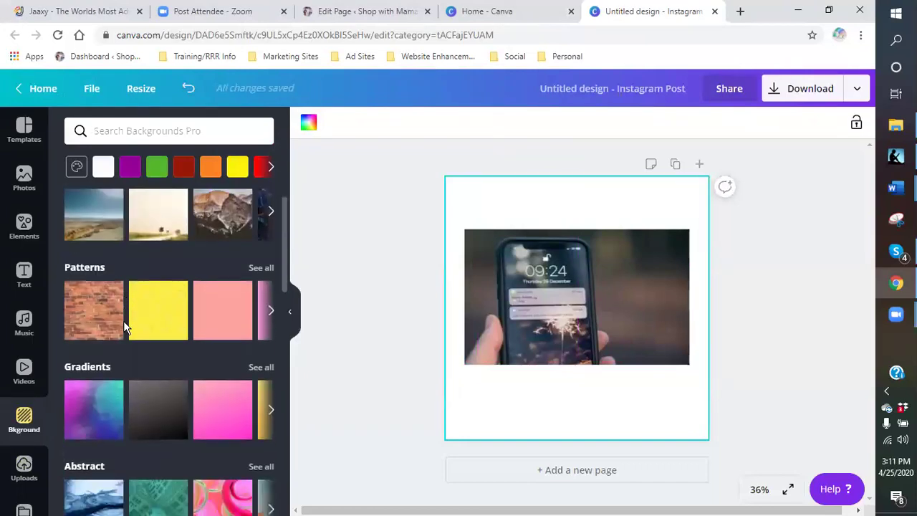
{"action": "scroll", "coordinate": [121, 330], "scroll_direction": "down", "scroll_amount": 2}
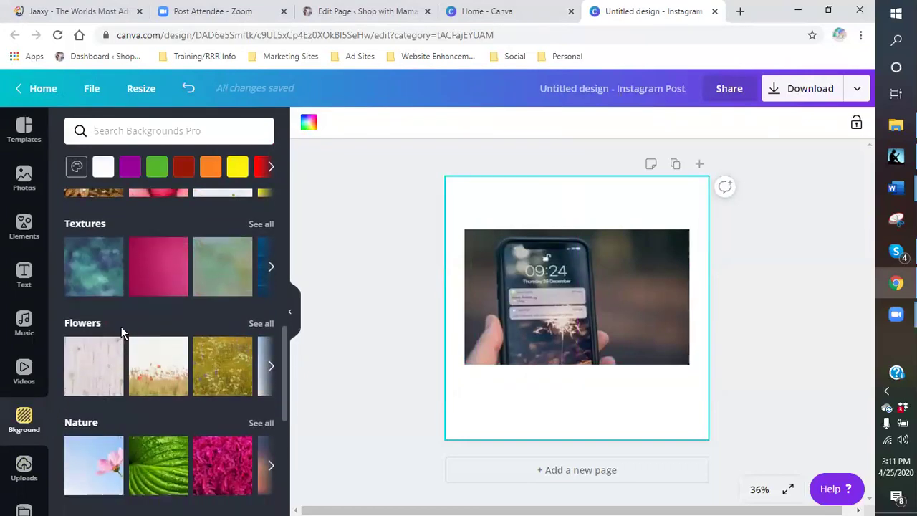
{"action": "scroll", "coordinate": [122, 329], "scroll_direction": "down", "scroll_amount": 2}
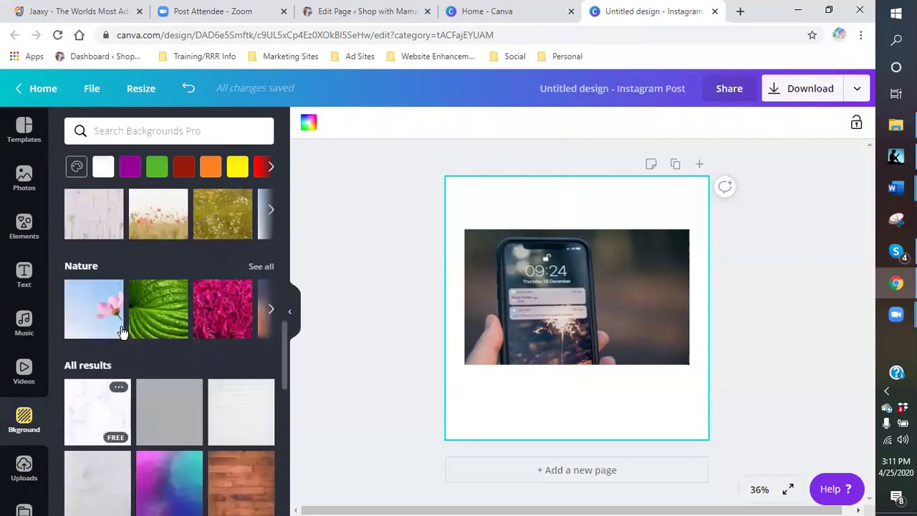
{"action": "scroll", "coordinate": [115, 315], "scroll_direction": "up", "scroll_amount": 1}
{"action": "scroll", "coordinate": [86, 294], "scroll_direction": "up", "scroll_amount": 2}
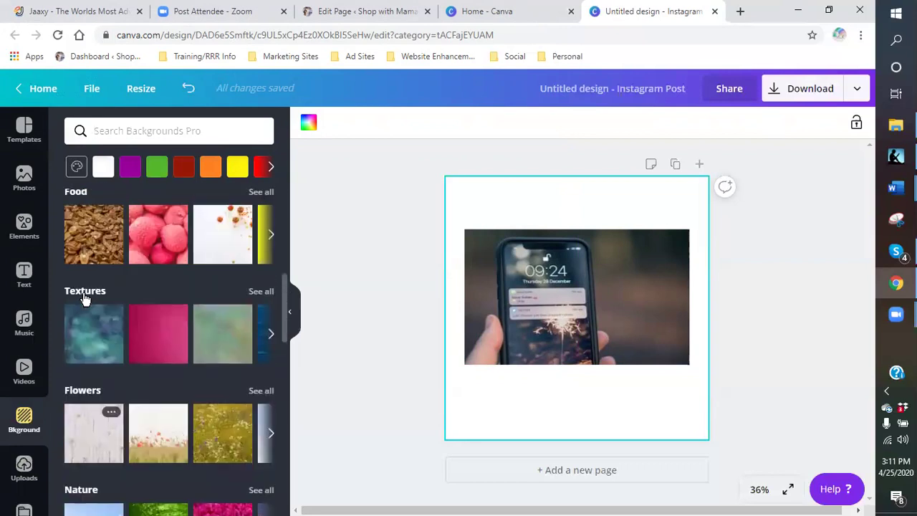
{"action": "left_click", "coordinate": [86, 294]}
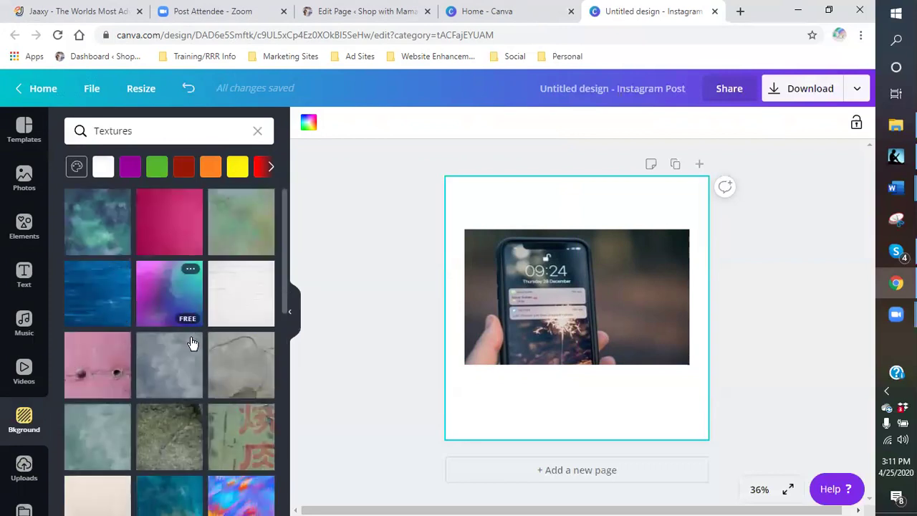
Step: Try the teal, the mottled green and the streaked multicolour paint textures in turn as the page background
{"action": "left_click", "coordinate": [91, 236]}
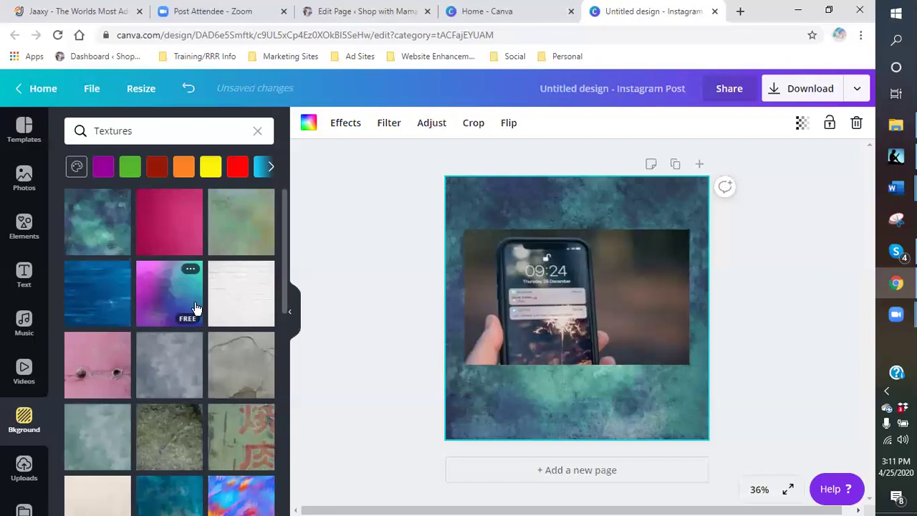
{"action": "left_click", "coordinate": [237, 230]}
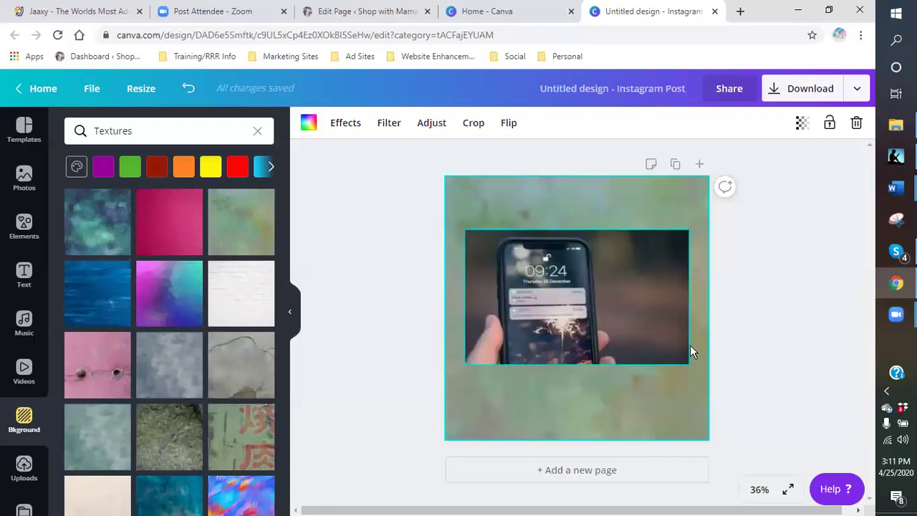
{"action": "scroll", "coordinate": [230, 382], "scroll_direction": "down", "scroll_amount": 2}
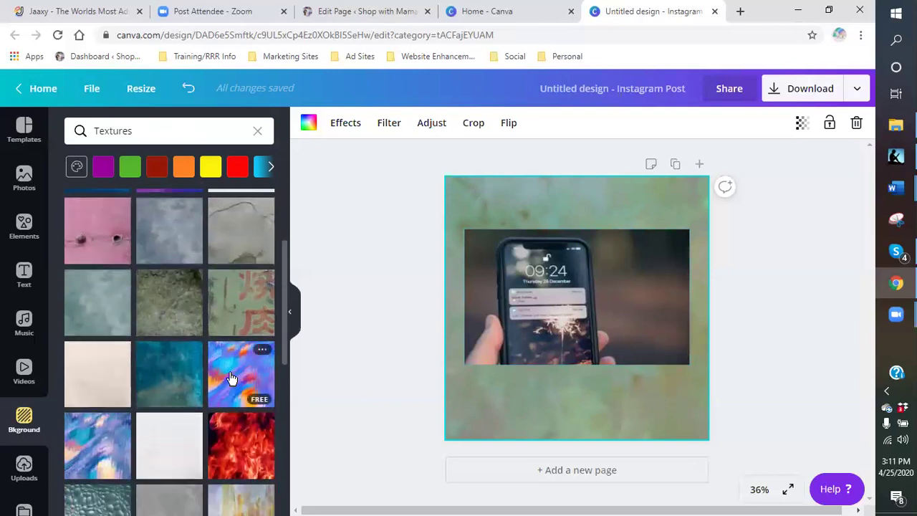
{"action": "scroll", "coordinate": [230, 378], "scroll_direction": "down", "scroll_amount": 2}
{"action": "left_click", "coordinate": [225, 374]}
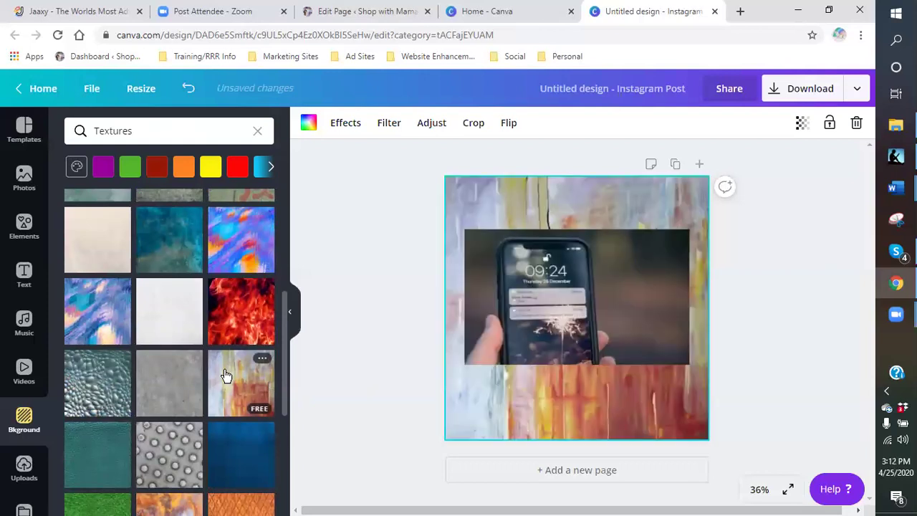
Step: Set the free texture of yellow flames on black as the page background
{"action": "scroll", "coordinate": [225, 374], "scroll_direction": "down", "scroll_amount": 3}
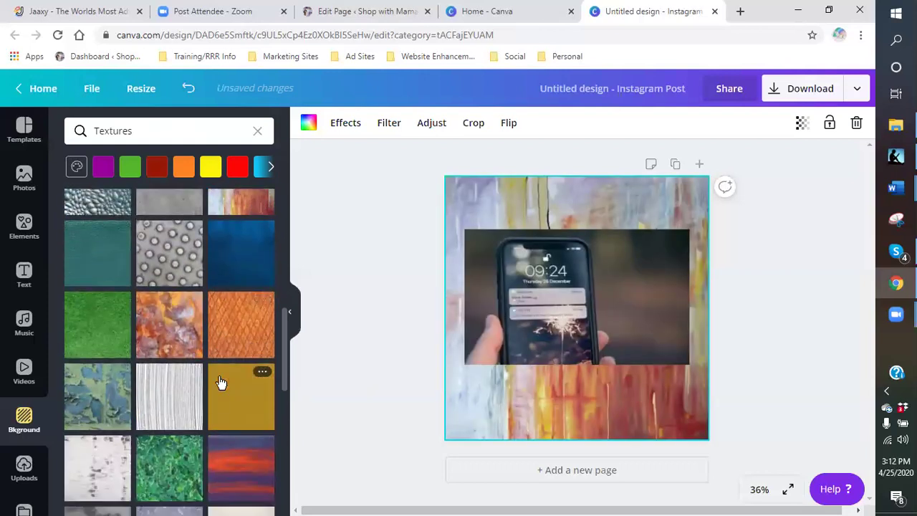
{"action": "scroll", "coordinate": [220, 383], "scroll_direction": "down", "scroll_amount": 10}
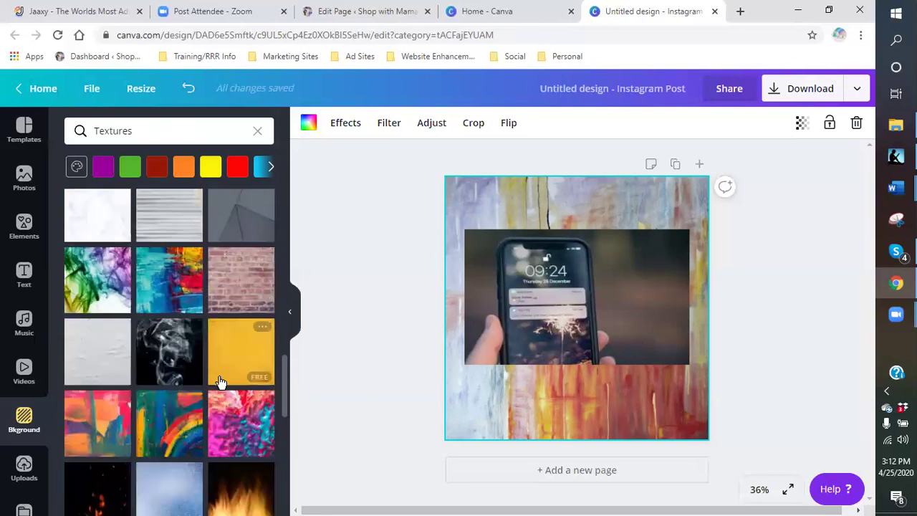
{"action": "scroll", "coordinate": [221, 379], "scroll_direction": "down", "scroll_amount": 2}
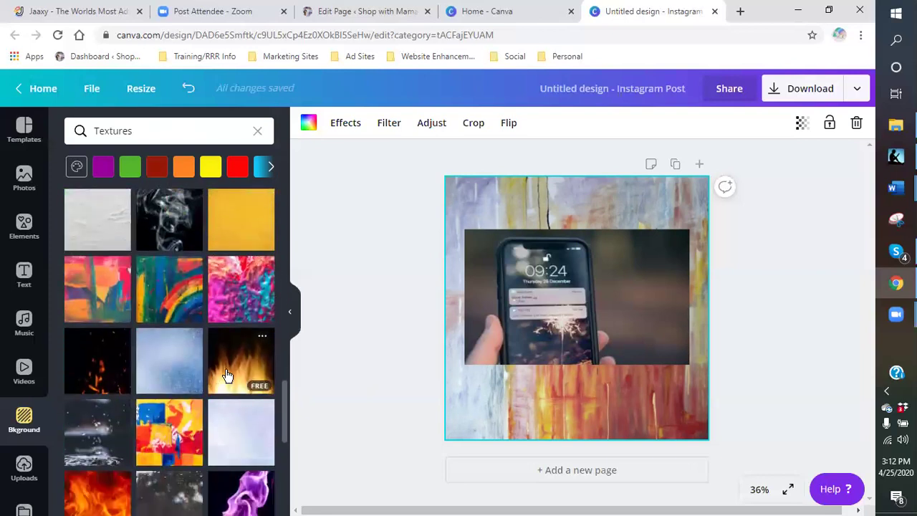
{"action": "left_click", "coordinate": [226, 376]}
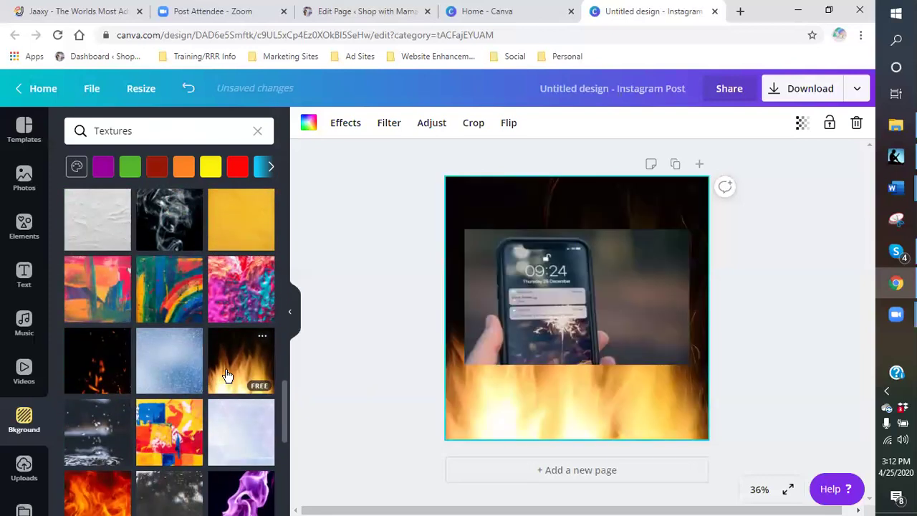
Step: Move the phone photo down so it sits centred vertically on the page
{"action": "mouse_move", "coordinate": [581, 294]}
{"action": "left_mouse_down"}
{"action": "mouse_move", "coordinate": [642, 301]}
{"action": "mouse_move", "coordinate": [599, 322]}
{"action": "mouse_move", "coordinate": [585, 322]}
{"action": "mouse_move", "coordinate": [589, 308]}
{"action": "left_mouse_up"}
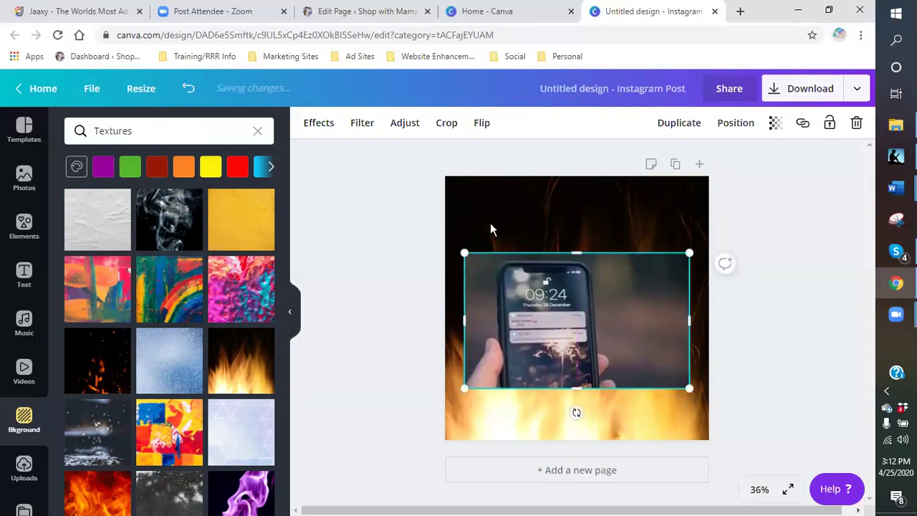
{"action": "left_click", "coordinate": [513, 229]}
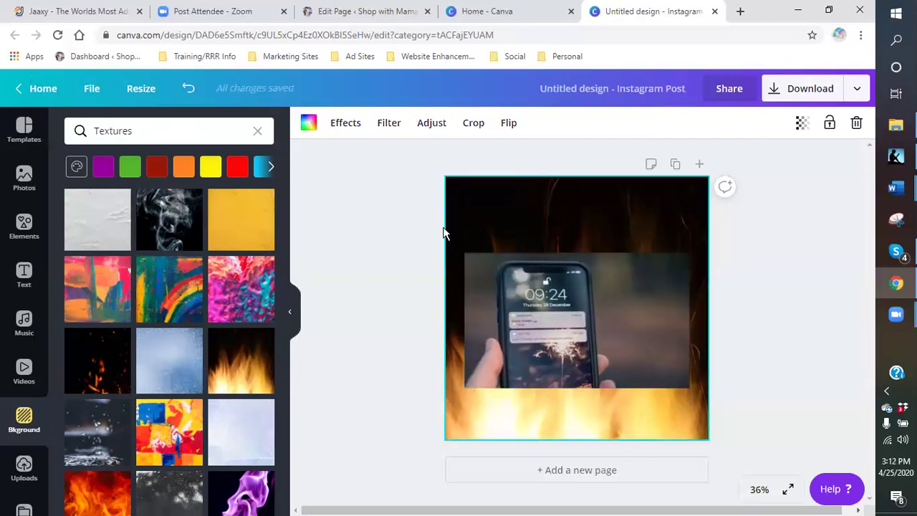
{"action": "left_click_drag", "start_coordinate": [612, 325], "coordinate": [614, 312]}
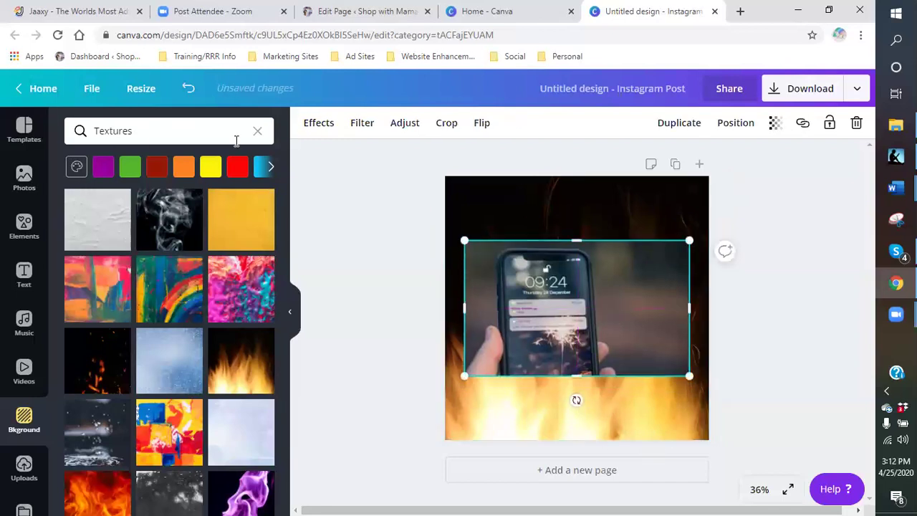
Step: Add the heading "GET FIRED UP!!! TIME TO GET PAID TO CHAT" and place it on the dark area above the phone photo
{"action": "left_click", "coordinate": [258, 134]}
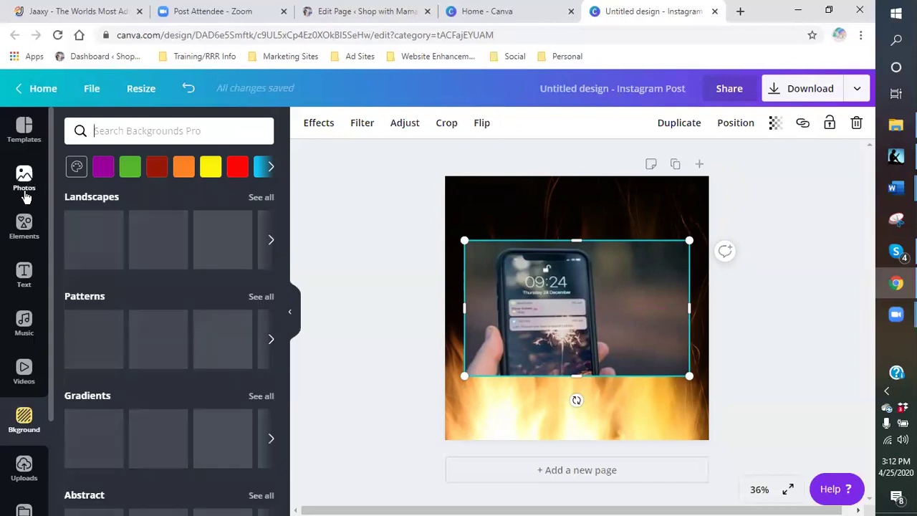
{"action": "left_click", "coordinate": [24, 286]}
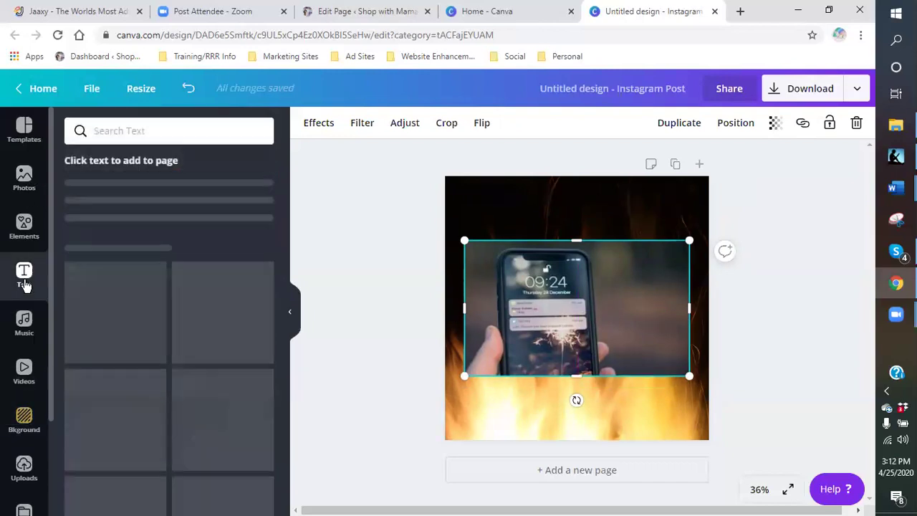
{"action": "left_click", "coordinate": [134, 197]}
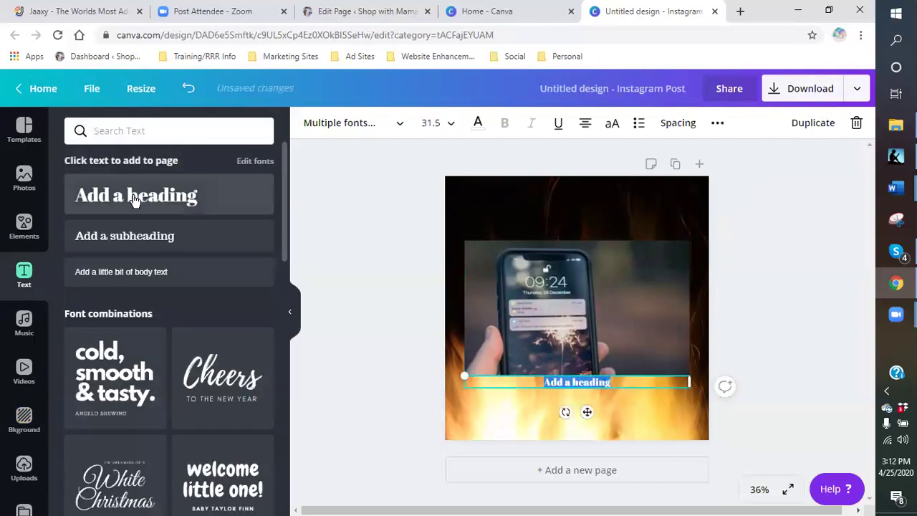
{"action": "left_click_drag", "start_coordinate": [633, 385], "coordinate": [548, 387]}
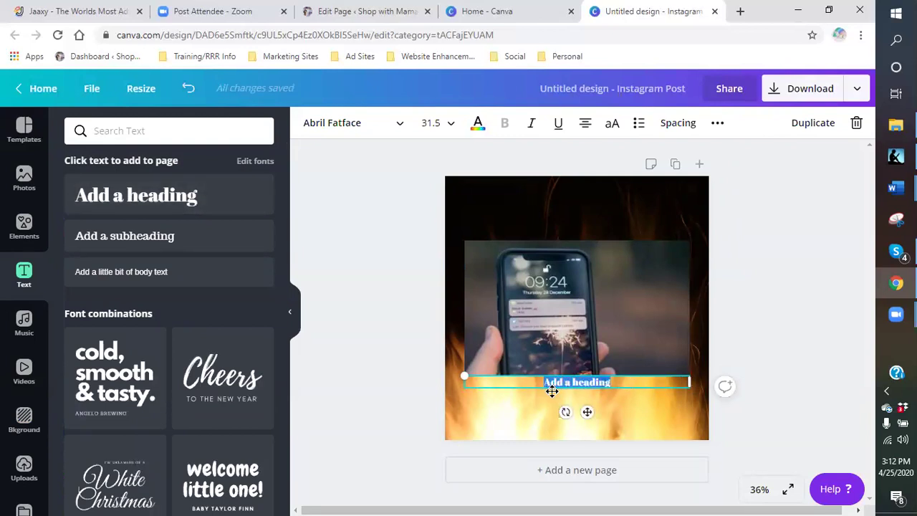
{"action": "type", "text": "G"}
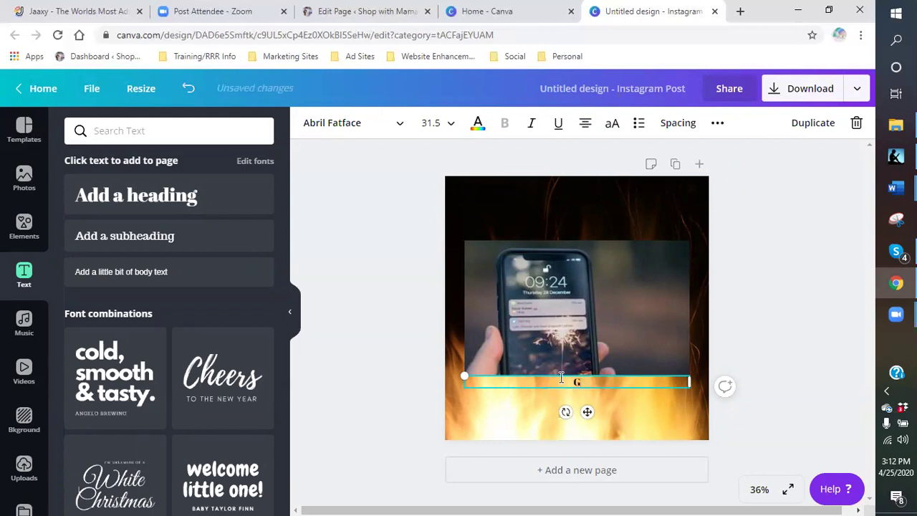
{"action": "type", "text": "ET FIRED UP!!! TIME TO GET PAID TO CHAT"}
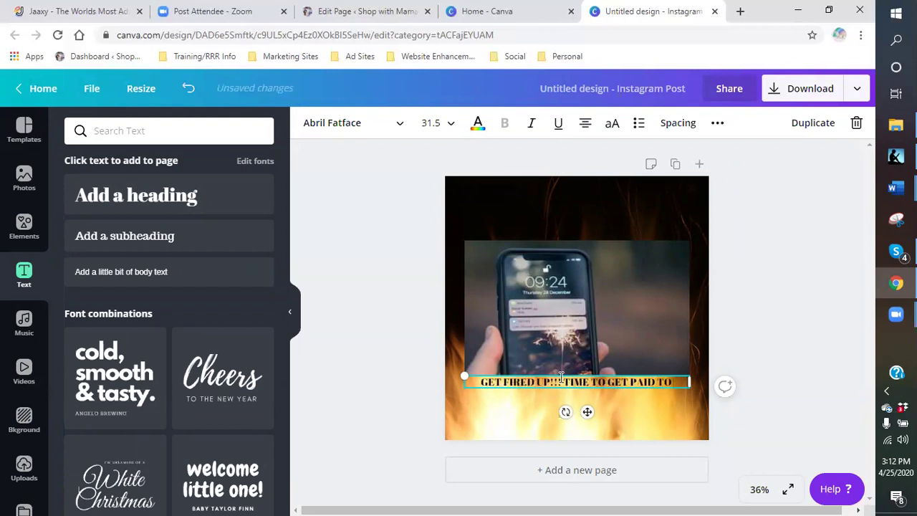
{"action": "left_click", "coordinate": [613, 401]}
{"action": "left_click_drag", "start_coordinate": [622, 385], "coordinate": [614, 200]}
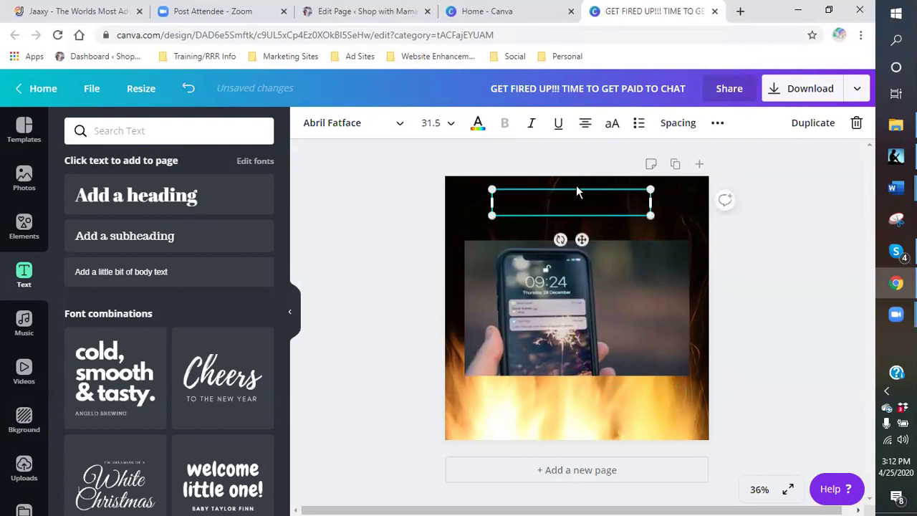
Step: Colour the top heading bright red after comparing pink, orange and the off-white #ede8e7 on it
{"action": "left_click", "coordinate": [450, 125]}
{"action": "left_click", "coordinate": [477, 126]}
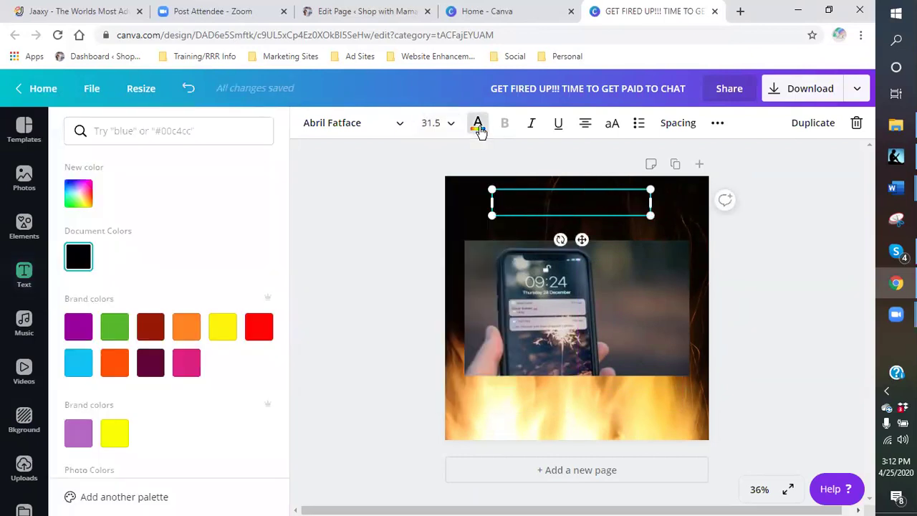
{"action": "left_click", "coordinate": [258, 328]}
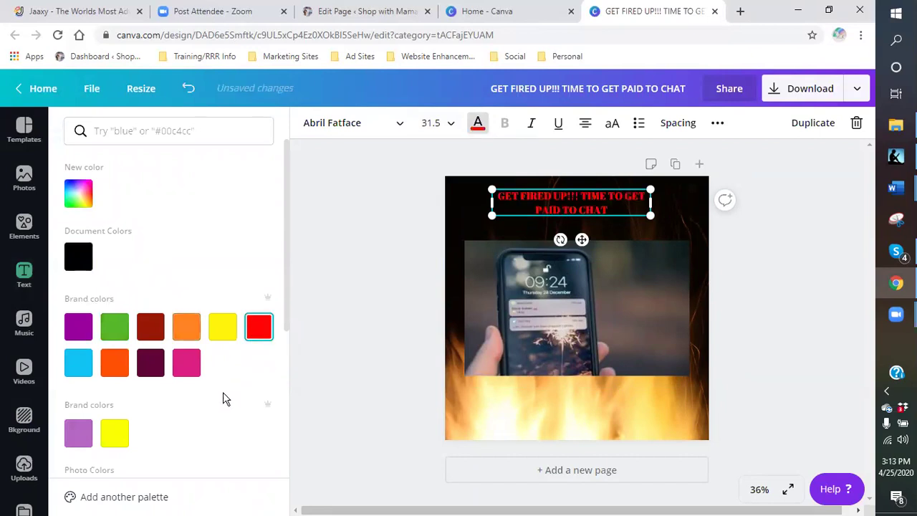
{"action": "left_click", "coordinate": [197, 367]}
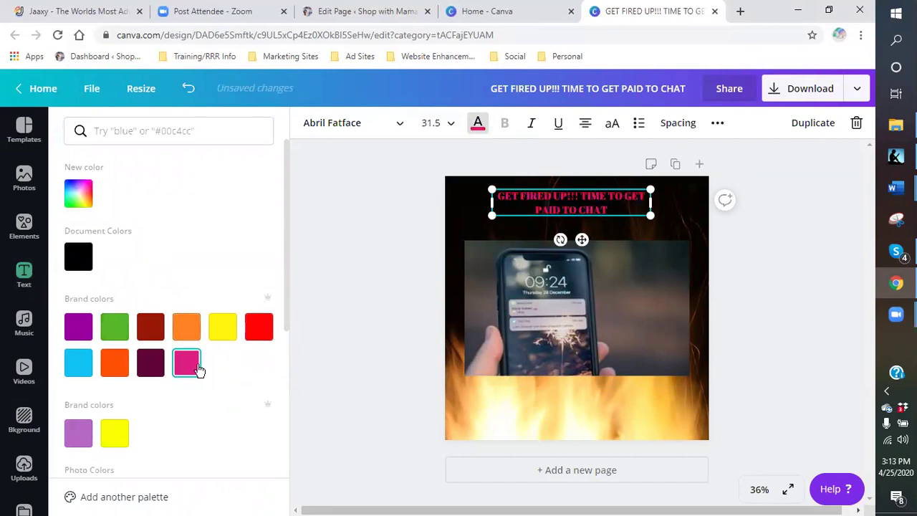
{"action": "left_click", "coordinate": [121, 370]}
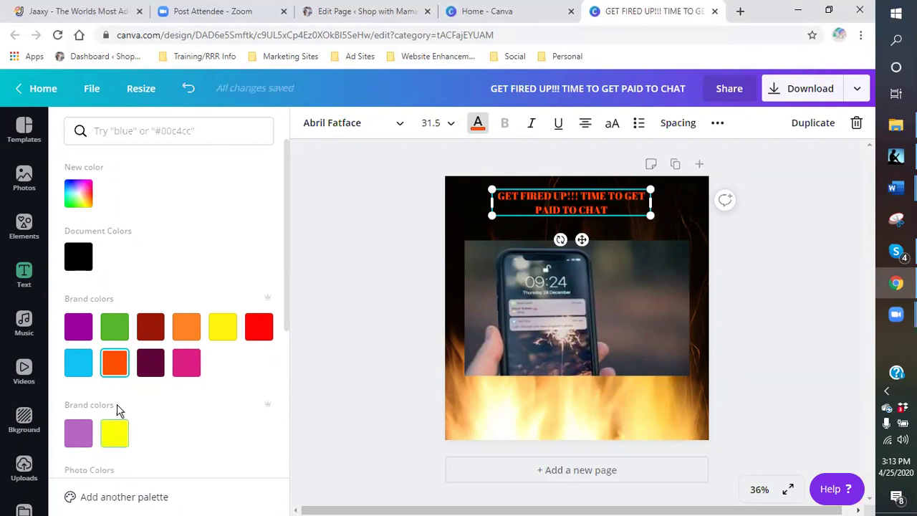
{"action": "left_click", "coordinate": [78, 194]}
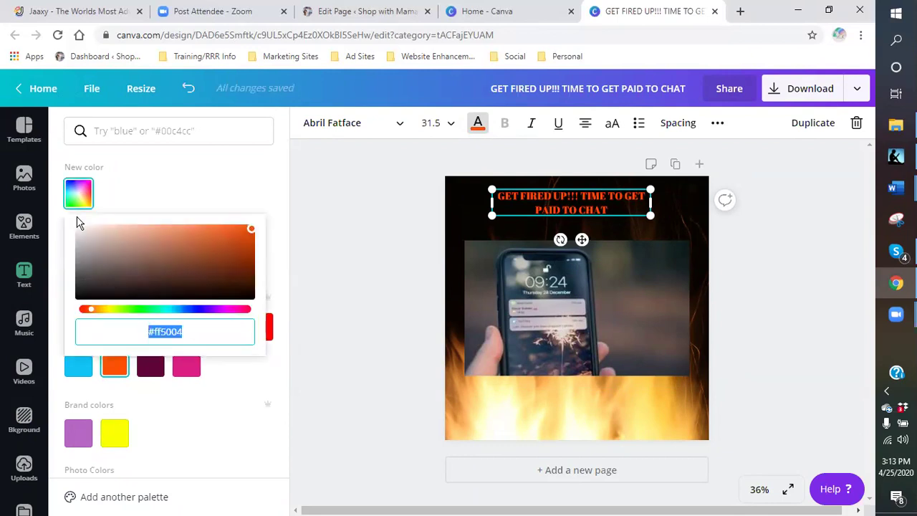
{"action": "left_click", "coordinate": [80, 232]}
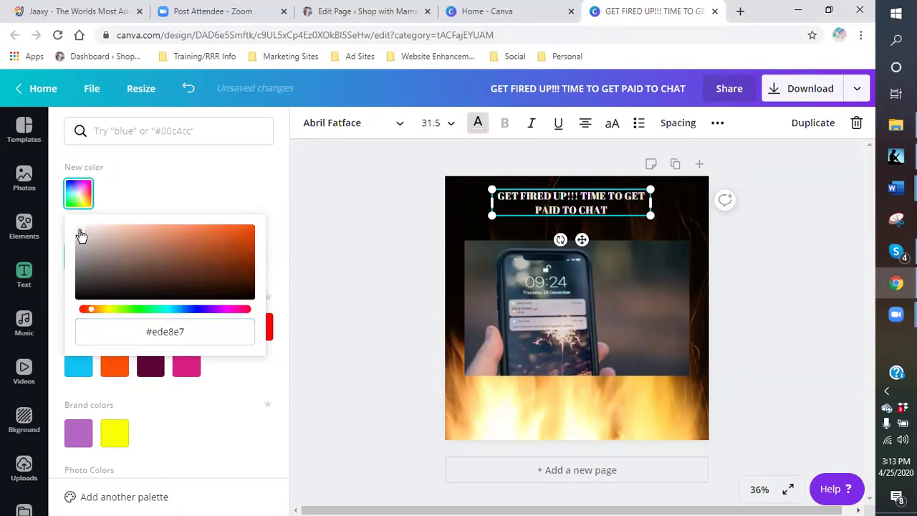
{"action": "left_click", "coordinate": [166, 198]}
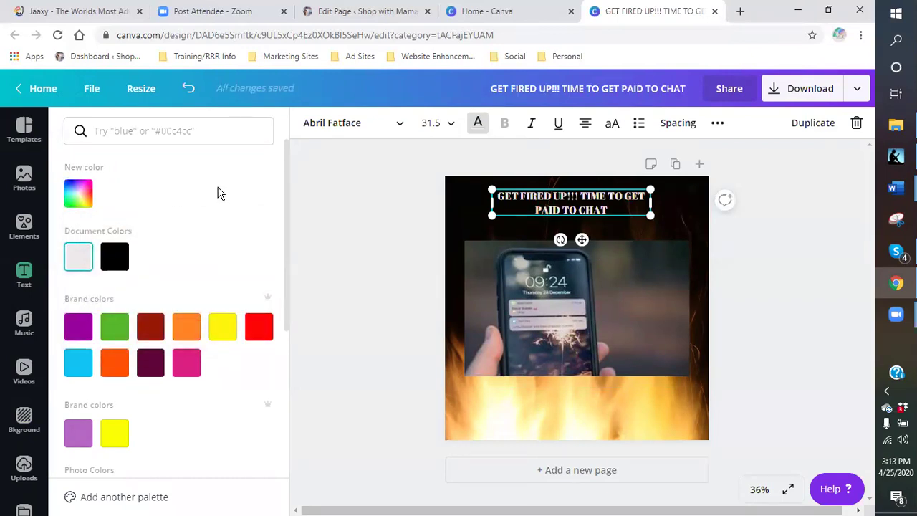
{"action": "left_click", "coordinate": [267, 333]}
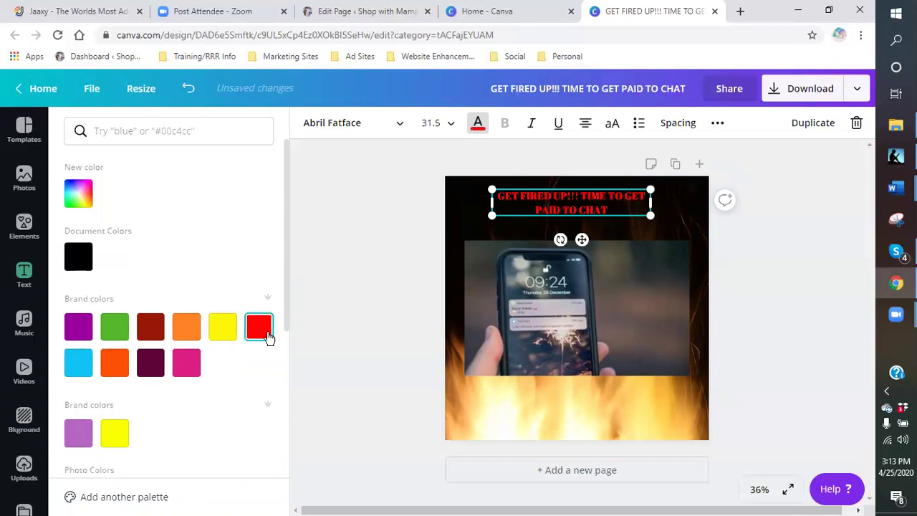
Step: Widen the top heading's text box on both sides to about 775 and set its font size to 56
{"action": "mouse_move", "coordinate": [650, 204]}
{"action": "left_mouse_down"}
{"action": "mouse_move", "coordinate": [720, 198]}
{"action": "mouse_move", "coordinate": [665, 205]}
{"action": "left_mouse_up"}
{"action": "left_click_drag", "start_coordinate": [492, 202], "coordinate": [476, 202]}
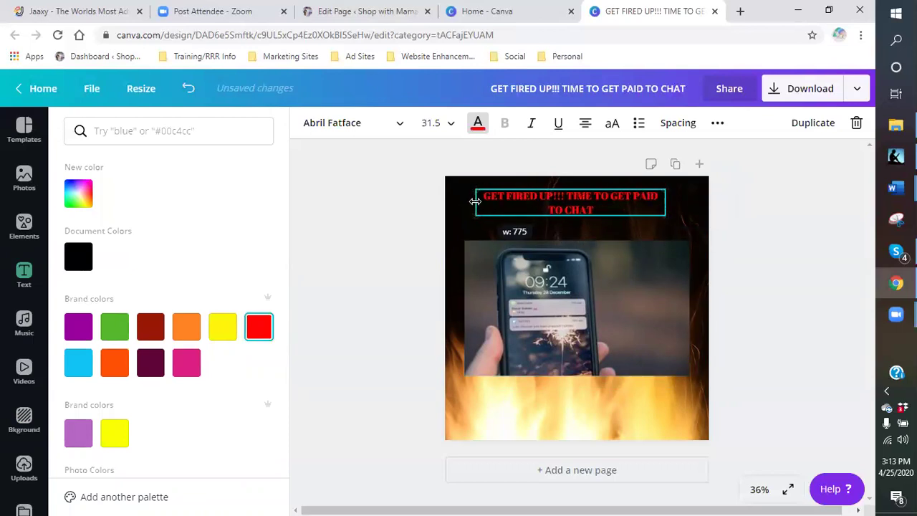
{"action": "left_click", "coordinate": [445, 126]}
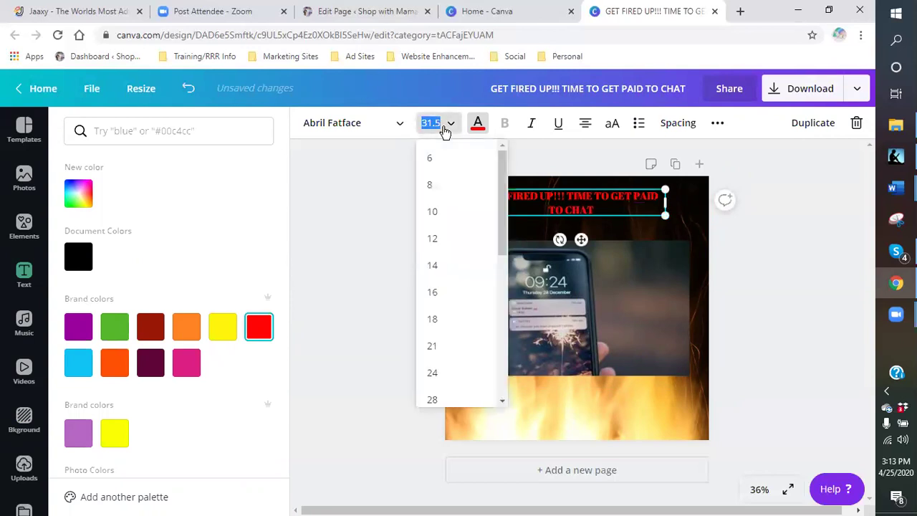
{"action": "scroll", "coordinate": [445, 343], "scroll_direction": "down", "scroll_amount": 3}
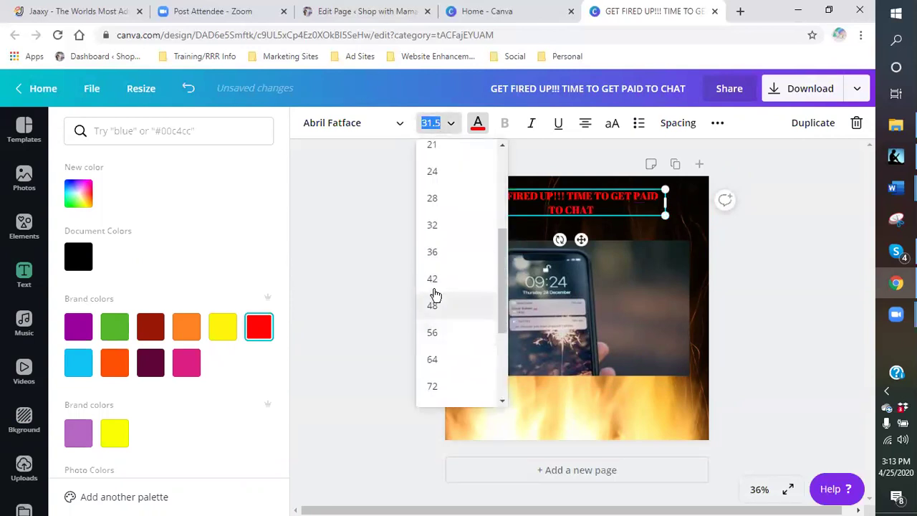
{"action": "left_click", "coordinate": [433, 253]}
{"action": "left_click", "coordinate": [453, 129]}
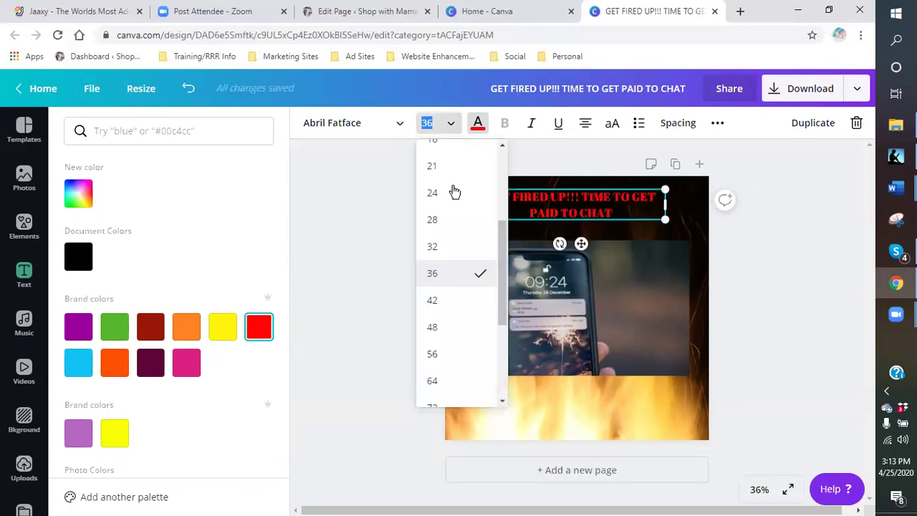
{"action": "left_click", "coordinate": [435, 355]}
Step: Move the phone photo directly below the enlarged heading and add "!!!" after "CHAT" in the heading
{"action": "left_click_drag", "start_coordinate": [613, 312], "coordinate": [620, 340]}
{"action": "left_click", "coordinate": [612, 251]}
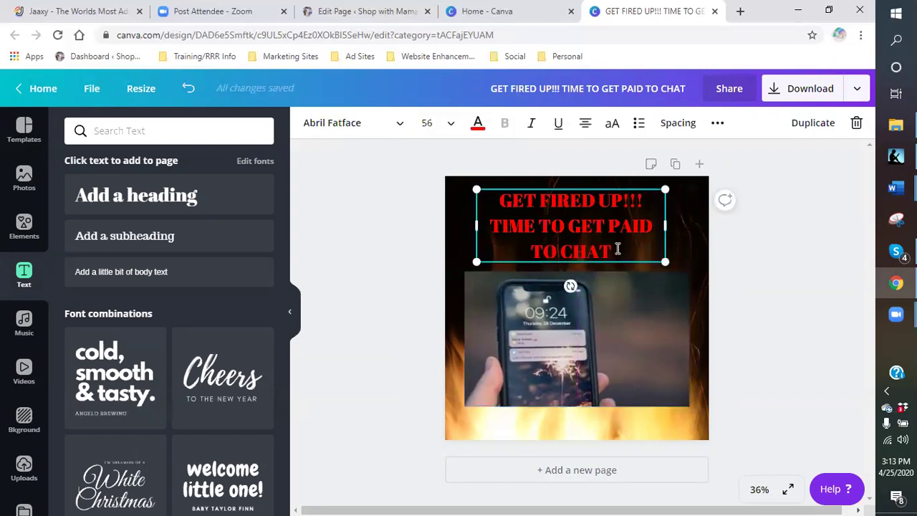
{"action": "type", "text": "!!!"}
{"action": "mouse_move", "coordinate": [646, 339]}
{"action": "left_mouse_down"}
{"action": "mouse_move", "coordinate": [643, 320]}
{"action": "mouse_move", "coordinate": [648, 339]}
{"action": "left_mouse_up"}
{"action": "left_click", "coordinate": [594, 428]}
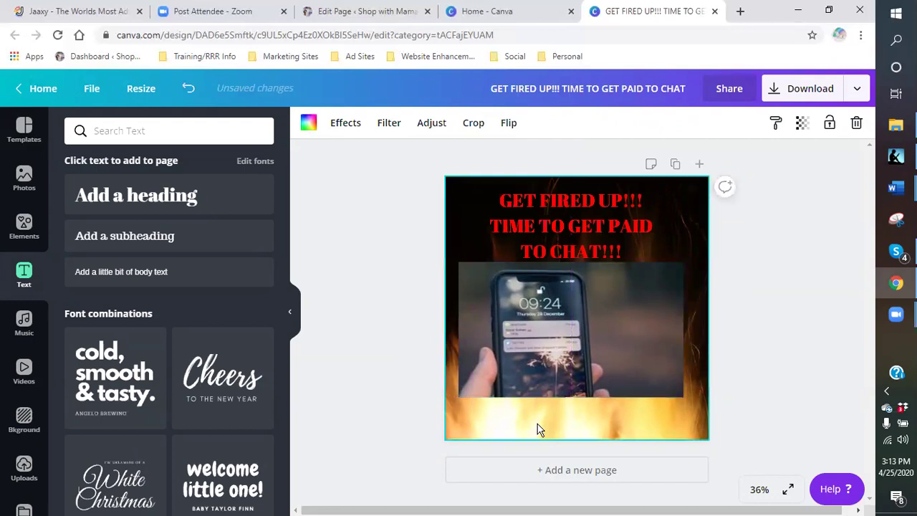
Step: Add a second heading on the flames below the phone photo, enlarge it to size 63.2 and widen its text box
{"action": "left_click", "coordinate": [145, 237]}
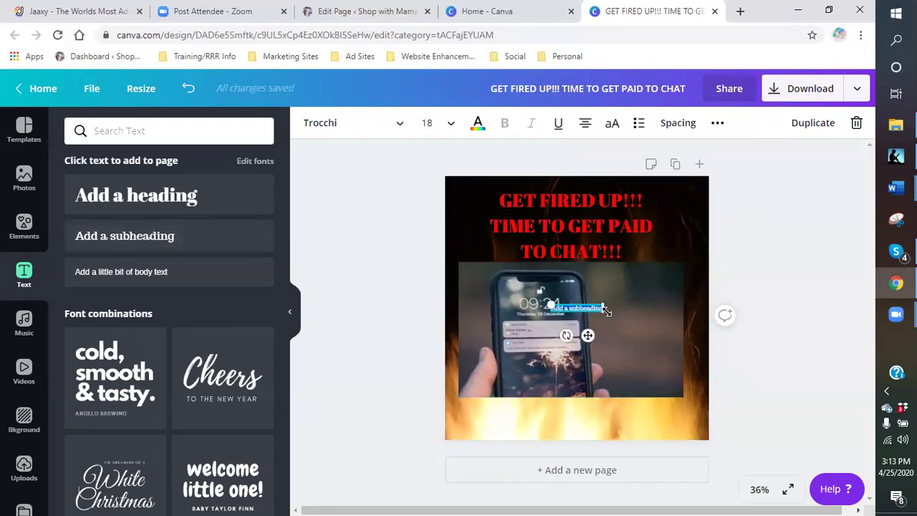
{"action": "left_click", "coordinate": [857, 123]}
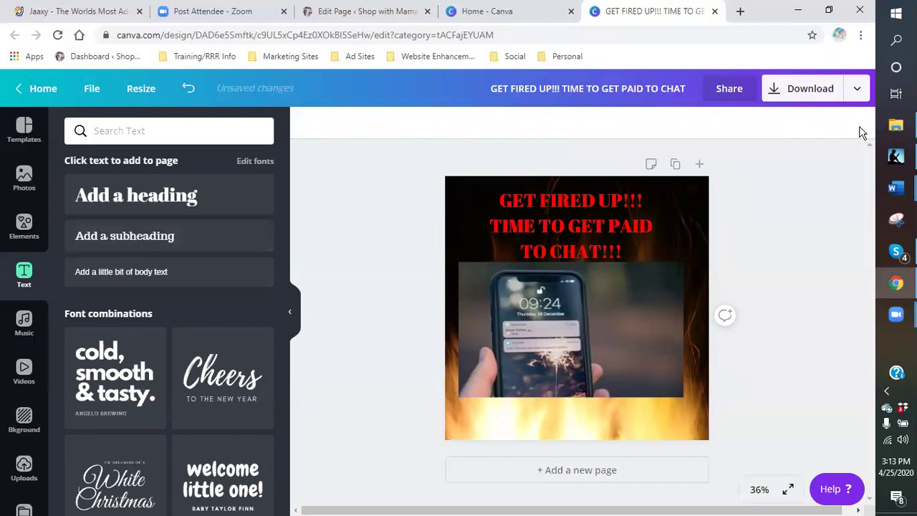
{"action": "left_click", "coordinate": [188, 195]}
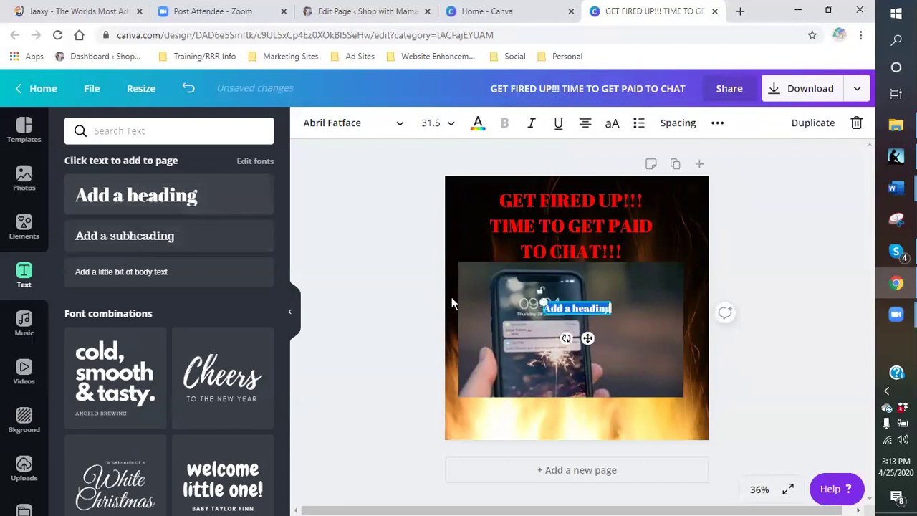
{"action": "left_click", "coordinate": [609, 329]}
{"action": "left_click_drag", "start_coordinate": [596, 307], "coordinate": [647, 436]}
{"action": "left_click_drag", "start_coordinate": [561, 443], "coordinate": [467, 422]}
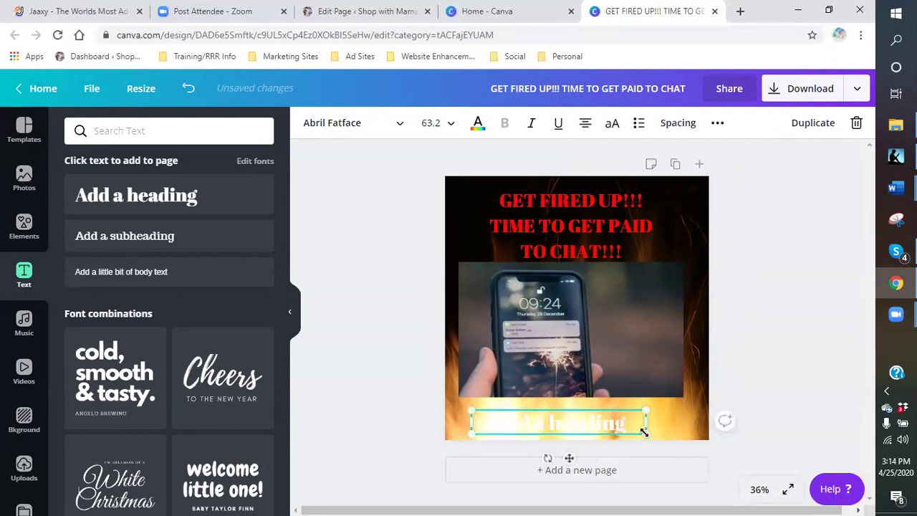
{"action": "mouse_move", "coordinate": [649, 423]}
{"action": "left_mouse_down"}
{"action": "mouse_move", "coordinate": [675, 424]}
{"action": "mouse_move", "coordinate": [647, 423]}
{"action": "left_mouse_up"}
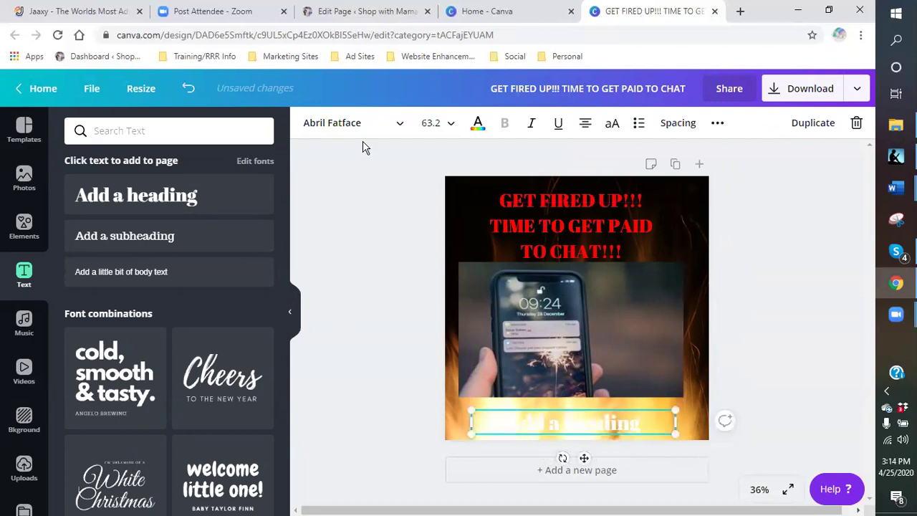
Step: Set the lower heading's text colour to the near-black #120000
{"action": "left_click", "coordinate": [478, 124]}
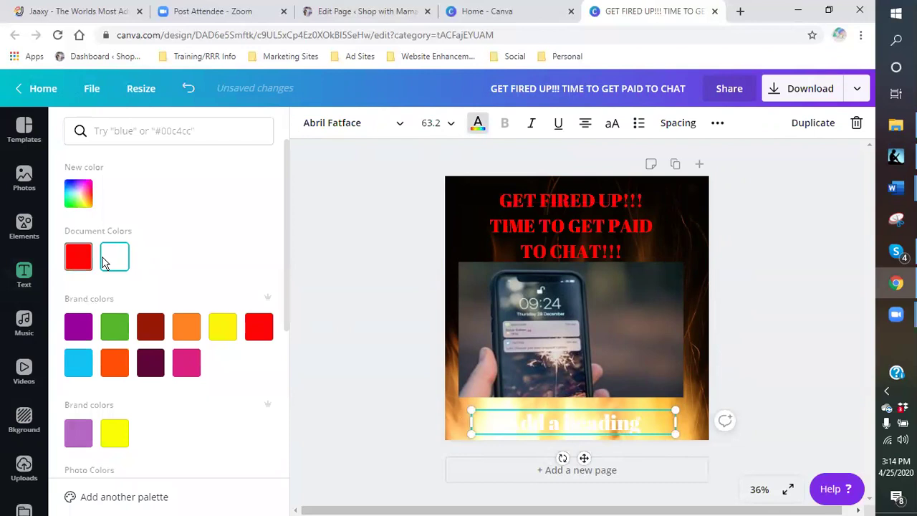
{"action": "left_click", "coordinate": [79, 193]}
{"action": "left_click", "coordinate": [252, 298]}
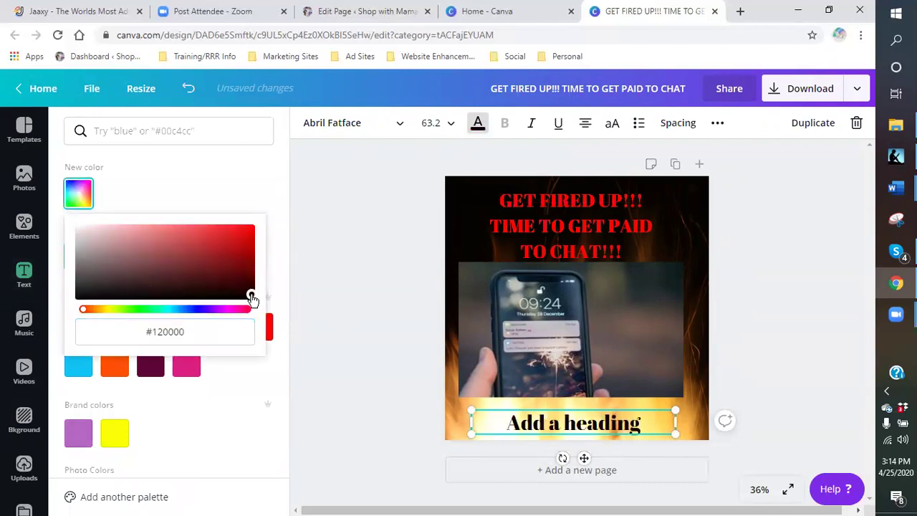
Step: Replace the lower heading's placeholder text with "WE ALL DO IT NOW GET PAID FOR IT"
{"action": "left_click", "coordinate": [643, 425]}
{"action": "left_click_drag", "start_coordinate": [645, 426], "coordinate": [510, 422]}
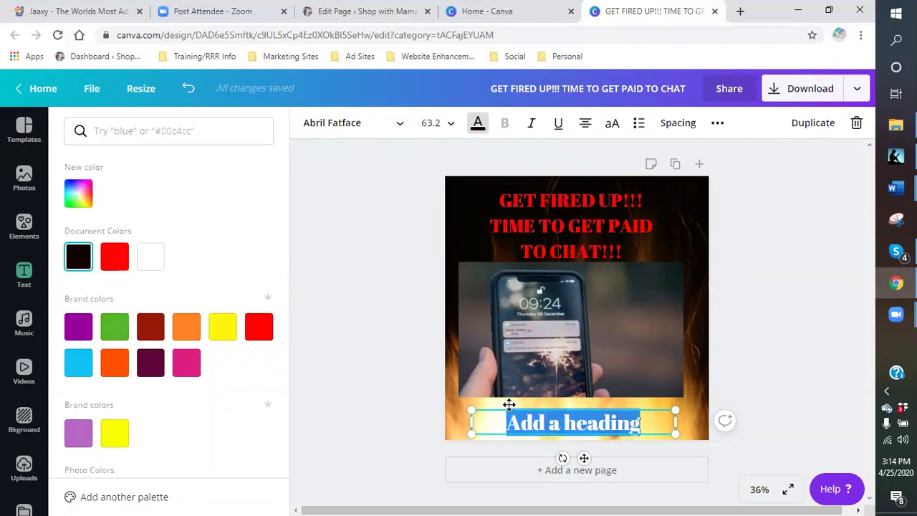
{"action": "type", "text": "W"}
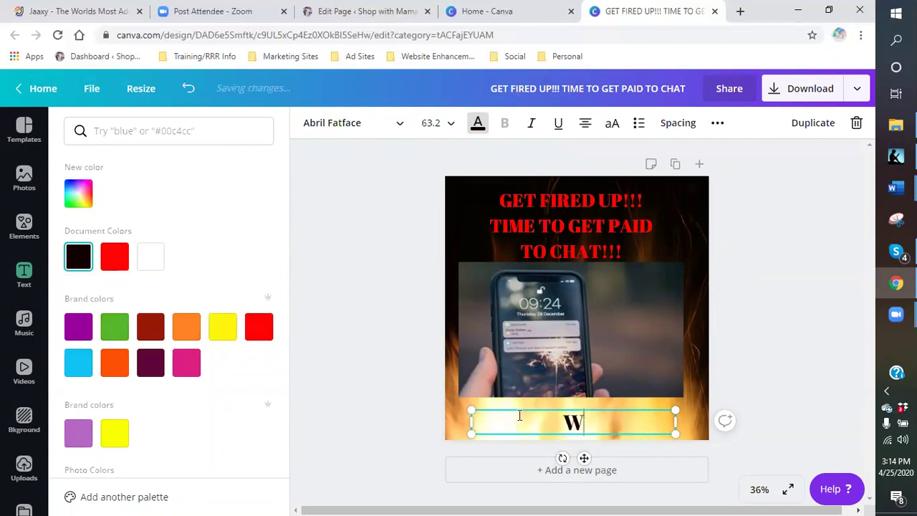
{"action": "type", "text": "E ALL DO IT"}
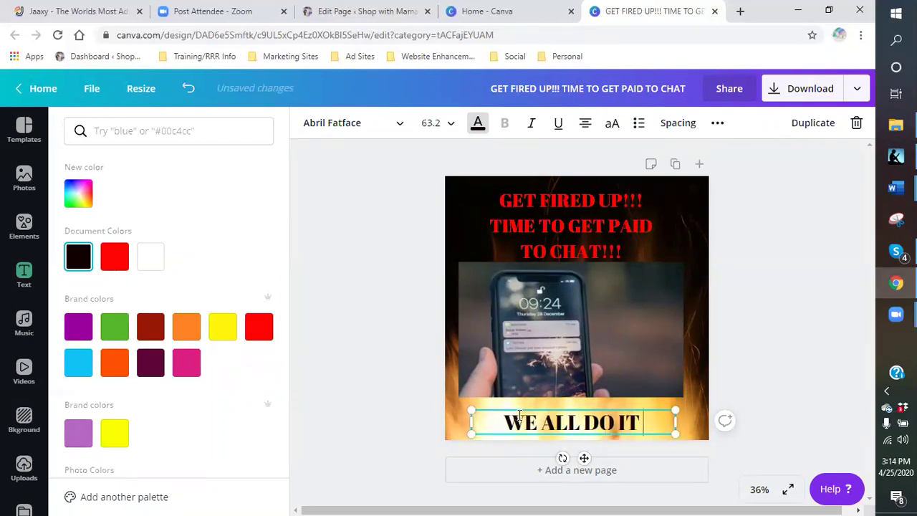
{"action": "type", "text": " NOW"}
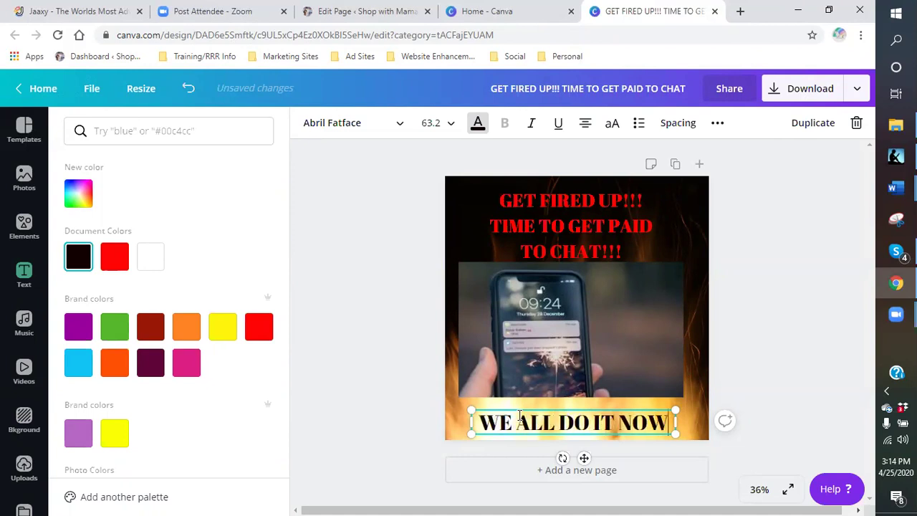
{"action": "type", "text": " GET PAID F"}
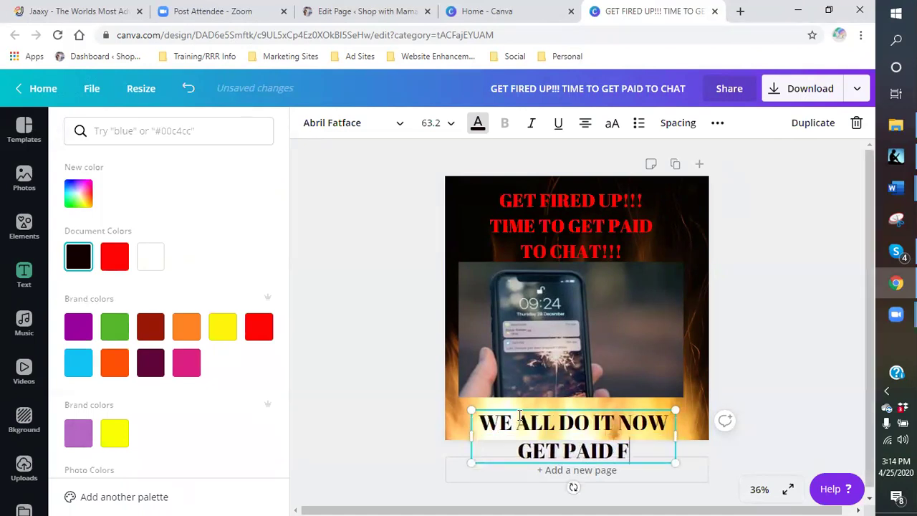
{"action": "type", "text": "OR IT"}
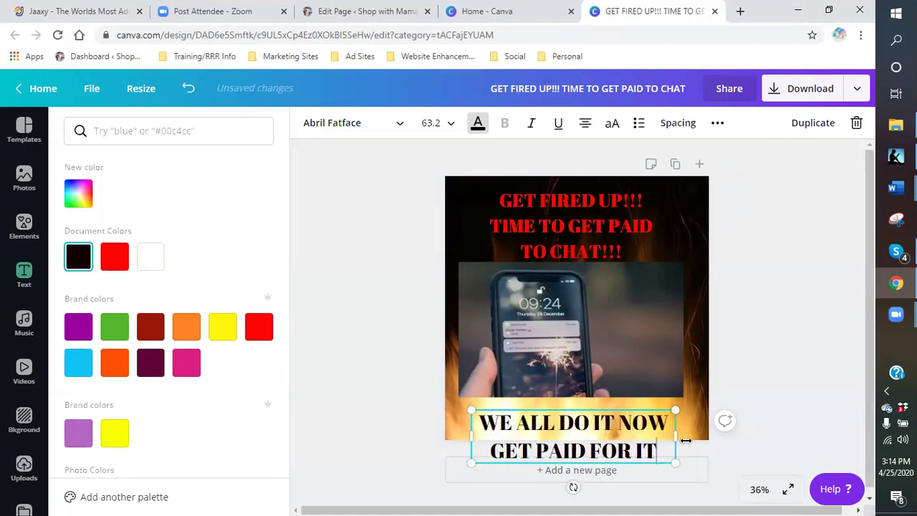
Step: Widen the lower heading's text box to nearly the page width and set its font size to 48
{"action": "left_click_drag", "start_coordinate": [688, 435], "coordinate": [709, 435]}
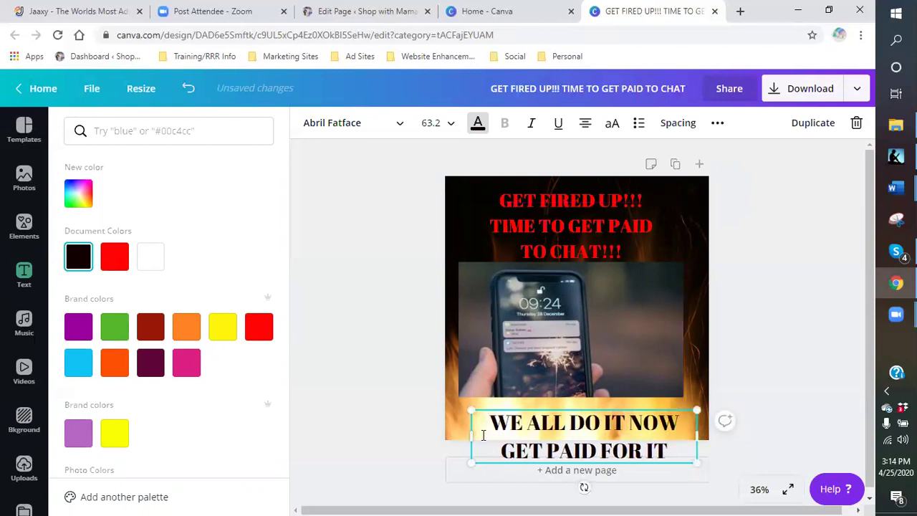
{"action": "left_click_drag", "start_coordinate": [470, 435], "coordinate": [458, 437]}
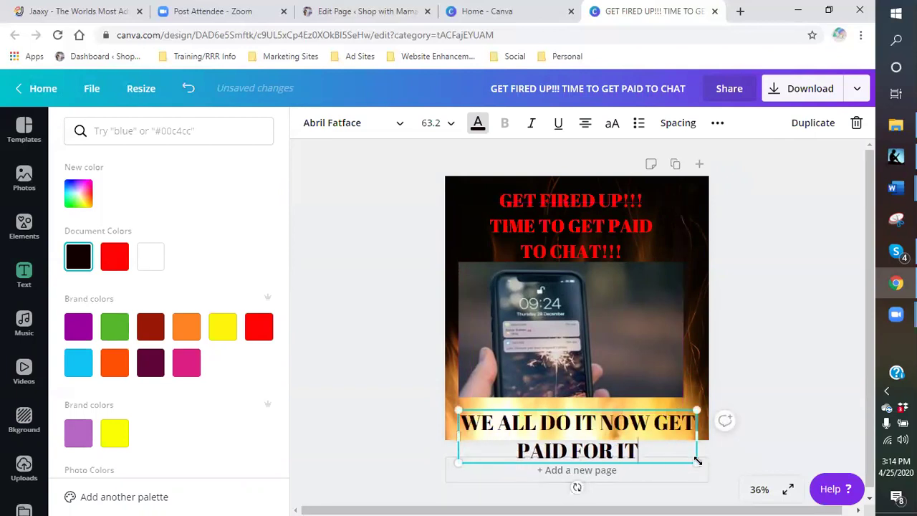
{"action": "left_click", "coordinate": [444, 125]}
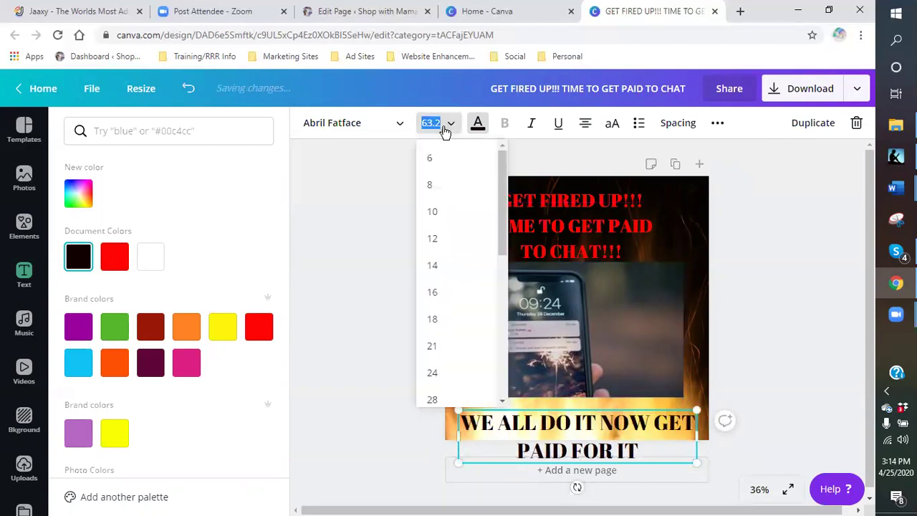
{"action": "scroll", "coordinate": [447, 365], "scroll_direction": "down", "scroll_amount": 5}
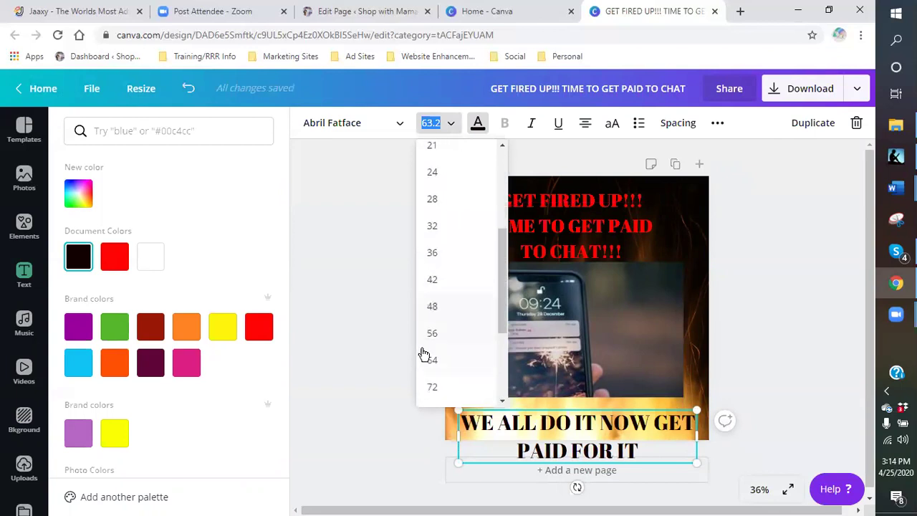
{"action": "left_click", "coordinate": [432, 306]}
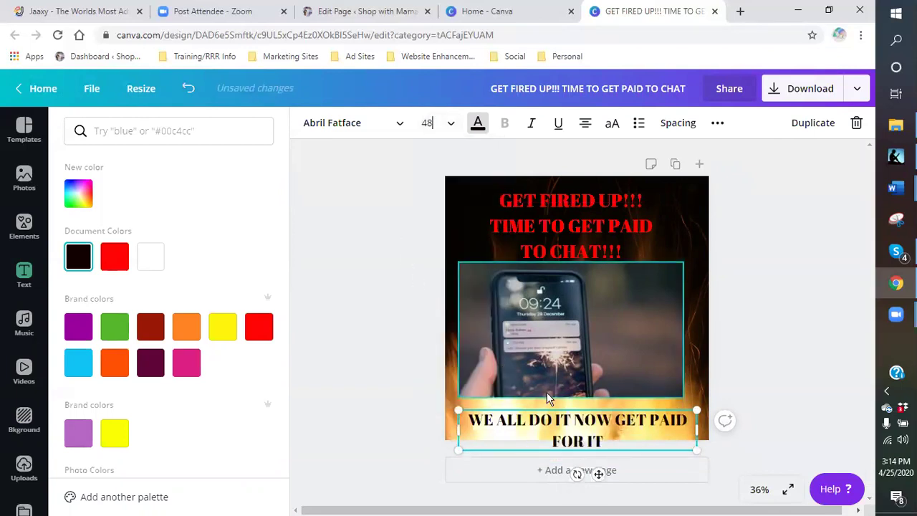
Step: Move the lower heading up so both lines fit on the page, and centre the phone photo horizontally between the two headings
{"action": "left_click", "coordinate": [658, 437]}
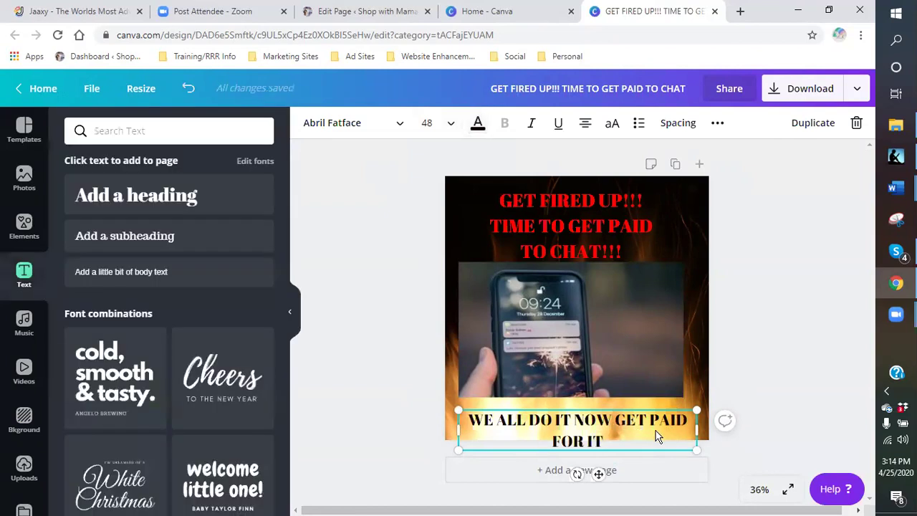
{"action": "left_click", "coordinate": [516, 381]}
{"action": "left_click_drag", "start_coordinate": [539, 421], "coordinate": [540, 410]}
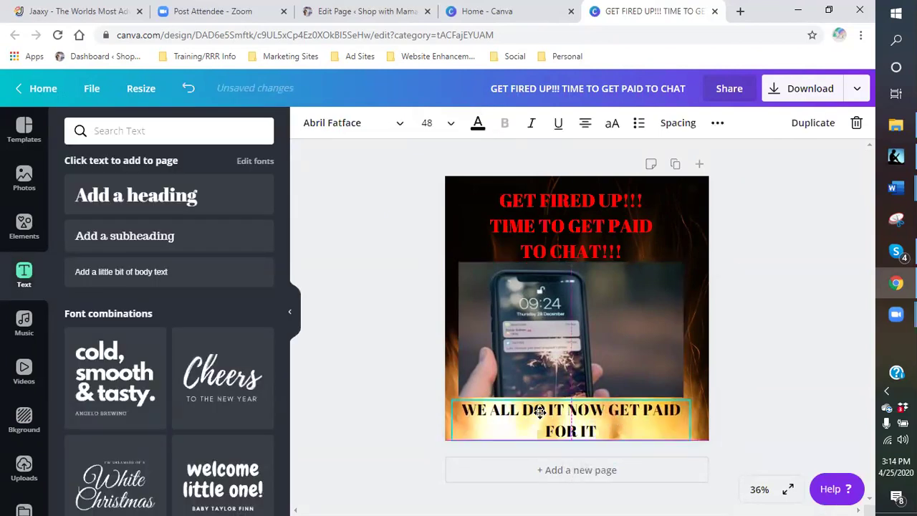
{"action": "left_click", "coordinate": [617, 336]}
{"action": "left_click_drag", "start_coordinate": [618, 341], "coordinate": [647, 324]}
{"action": "left_click", "coordinate": [619, 257]}
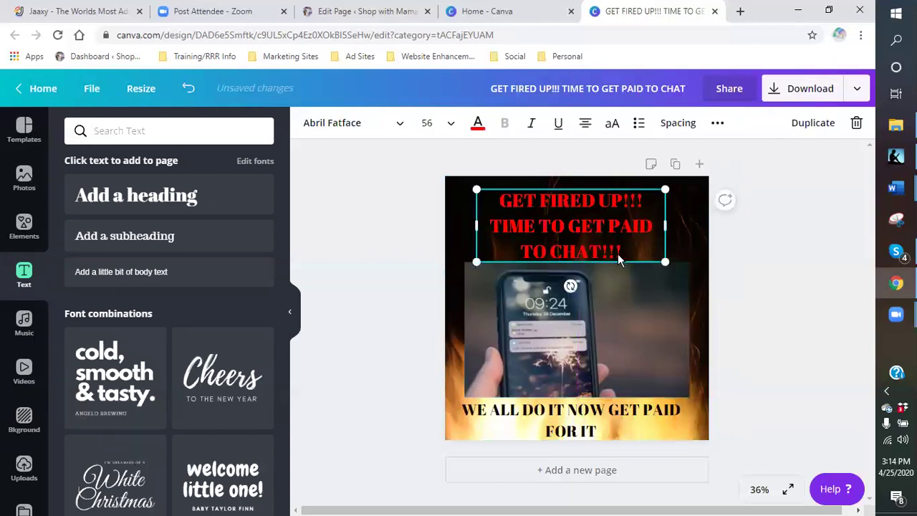
Step: Set the upper heading's font size to 48, and move the phone photo and the lower heading up
{"action": "left_click", "coordinate": [451, 122]}
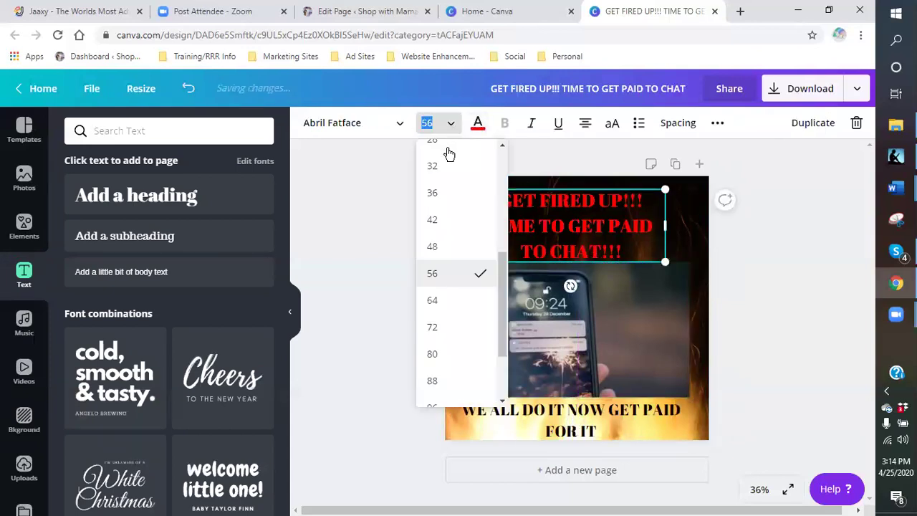
{"action": "left_click", "coordinate": [433, 248]}
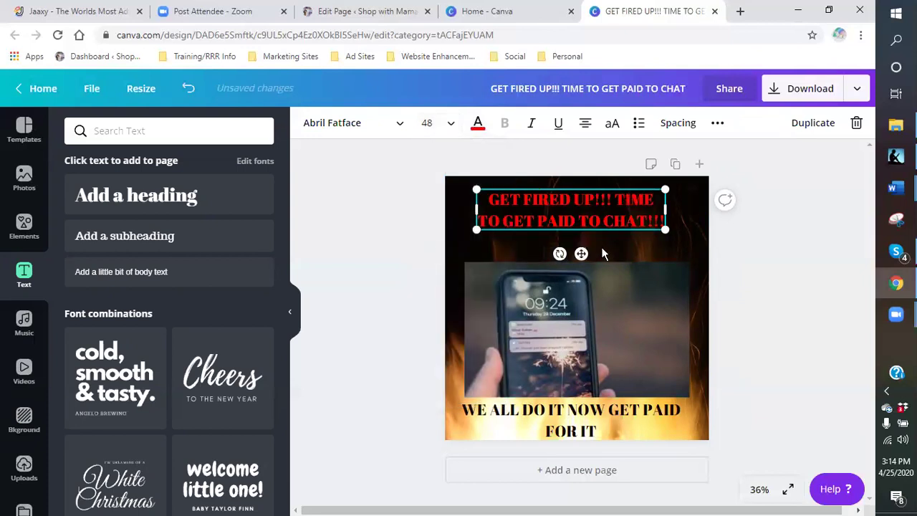
{"action": "left_click", "coordinate": [610, 287]}
{"action": "left_click_drag", "start_coordinate": [610, 287], "coordinate": [603, 267]}
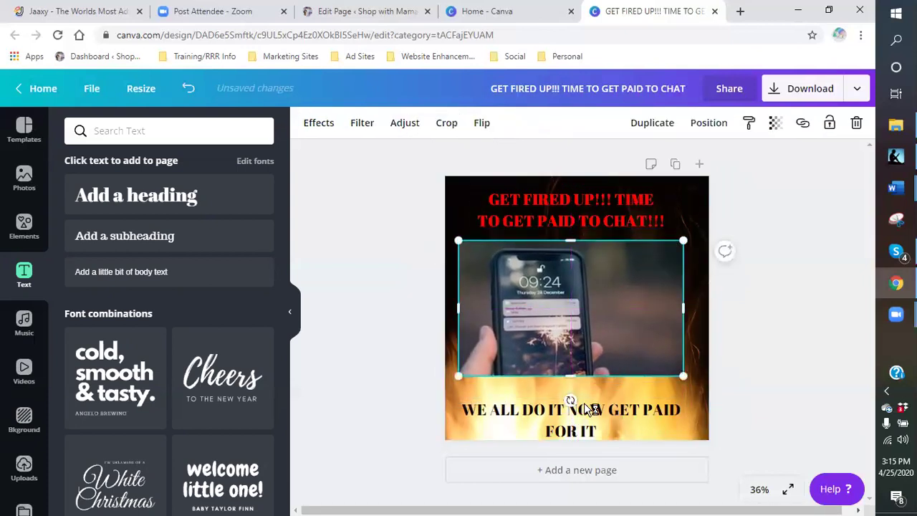
{"action": "left_click_drag", "start_coordinate": [588, 413], "coordinate": [587, 407]}
{"action": "left_click", "coordinate": [615, 345]}
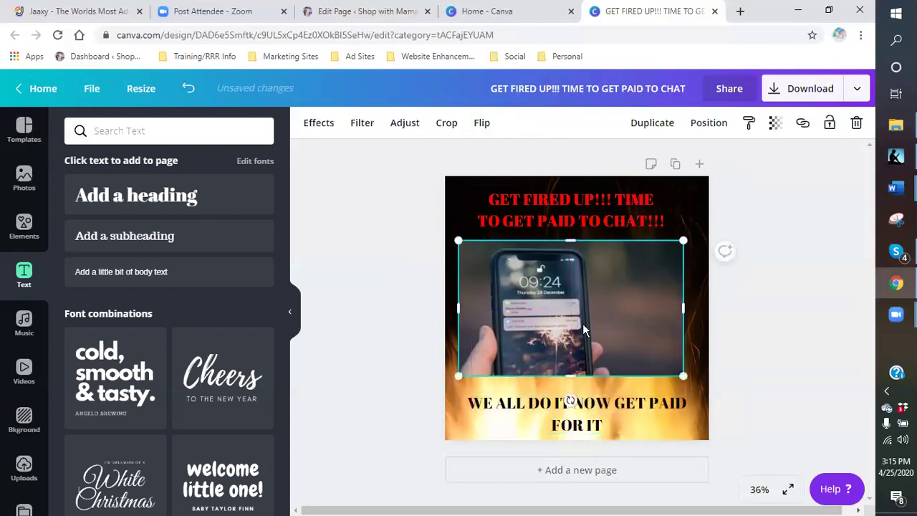
{"action": "left_click", "coordinate": [381, 333]}
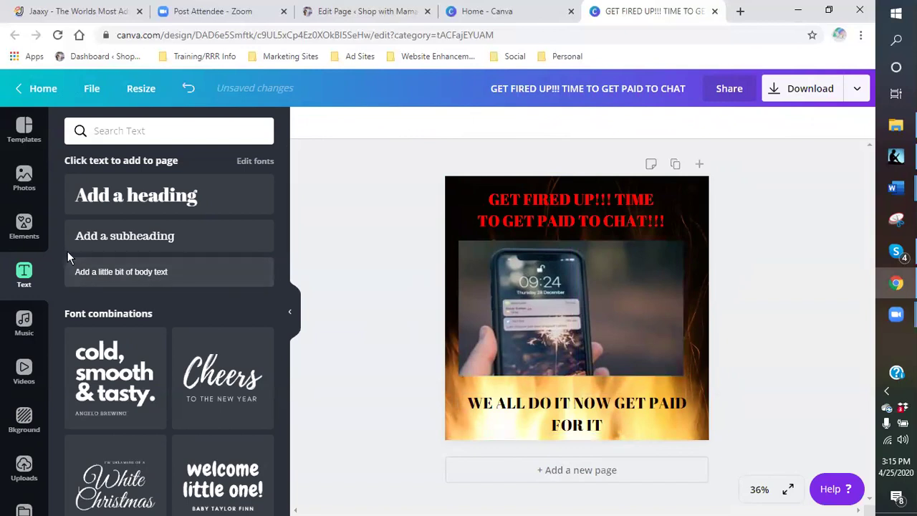
Step: Add a subheading over the phone photo, enlarge it to font size 38.1, and select its placeholder text
{"action": "left_click", "coordinate": [93, 241]}
{"action": "left_click", "coordinate": [632, 307]}
{"action": "left_click", "coordinate": [599, 308]}
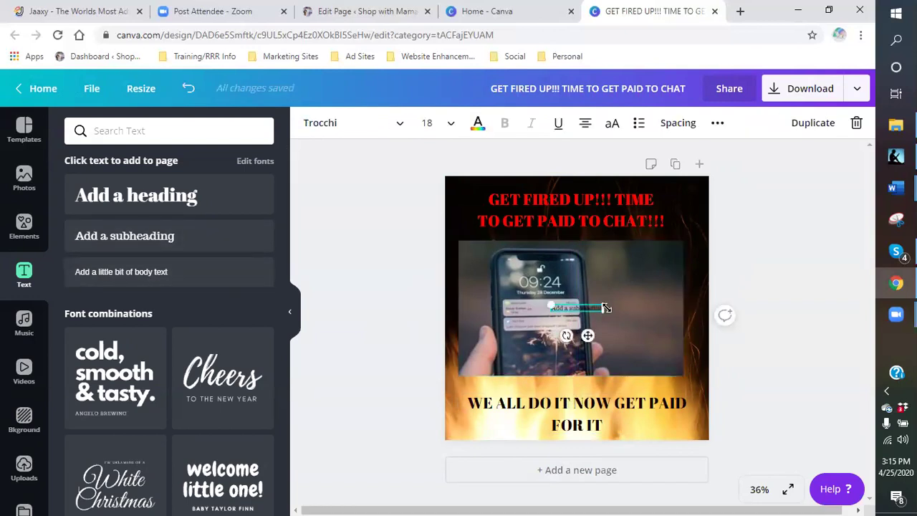
{"action": "left_click_drag", "start_coordinate": [621, 309], "coordinate": [580, 310]}
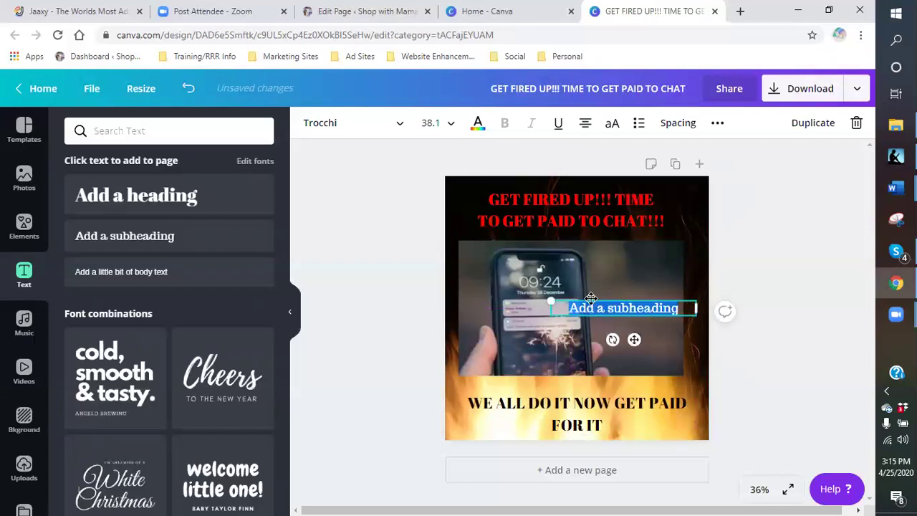
Step: Replace the subheading's placeholder text with "5E95.COM/PAID-TO-CHAT/"
{"action": "type", "text": "5R9"}
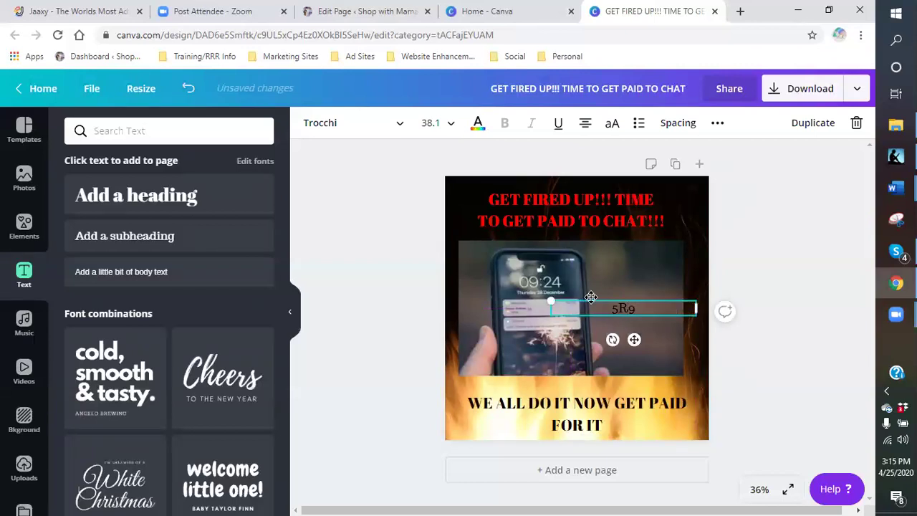
{"action": "type", "text": "5.COM/PAID-T"}
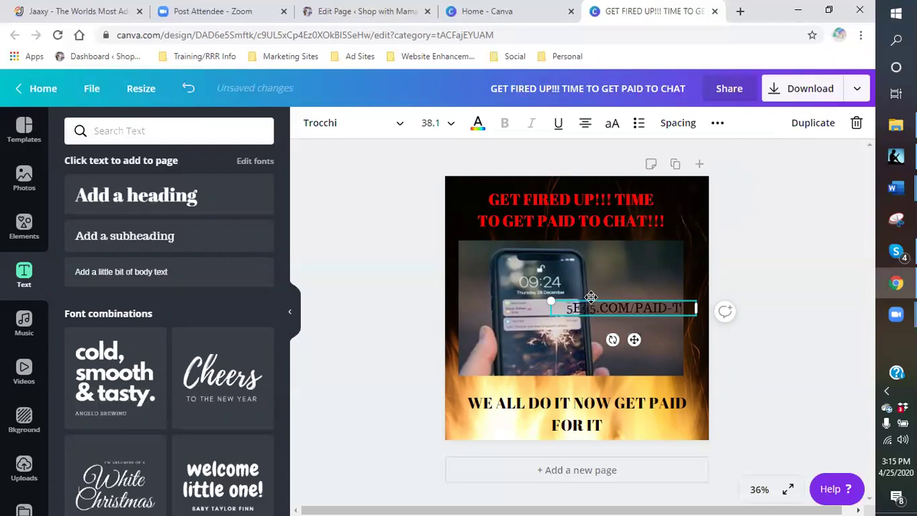
{"action": "type", "text": "OPCHAT"}
{"action": "key", "text": "BackSpace"}
{"action": "key", "text": "BackSpace"}
{"action": "key", "text": "BackSpace"}
{"action": "key", "text": "BackSpace"}
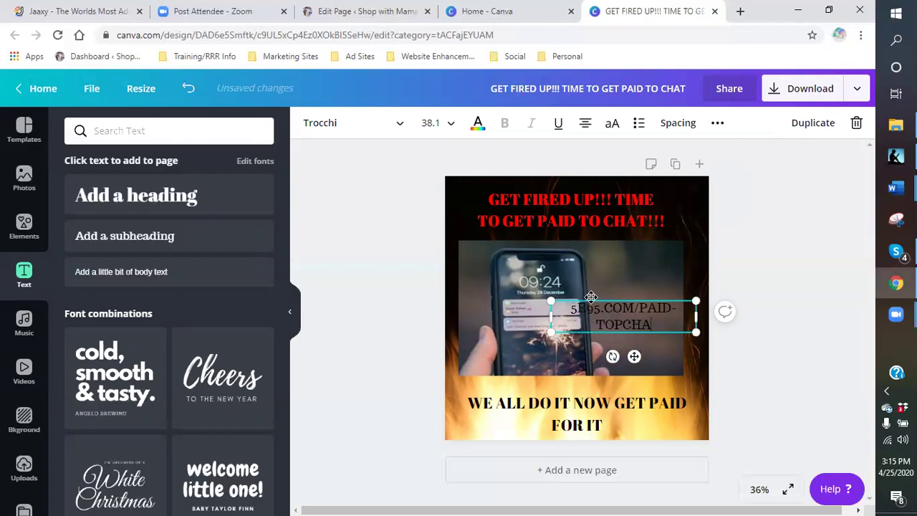
{"action": "type", "text": "C-"}
{"action": "key", "text": "BackSpace"}
{"action": "key", "text": "BackSpace"}
{"action": "key", "text": "BackSpace"}
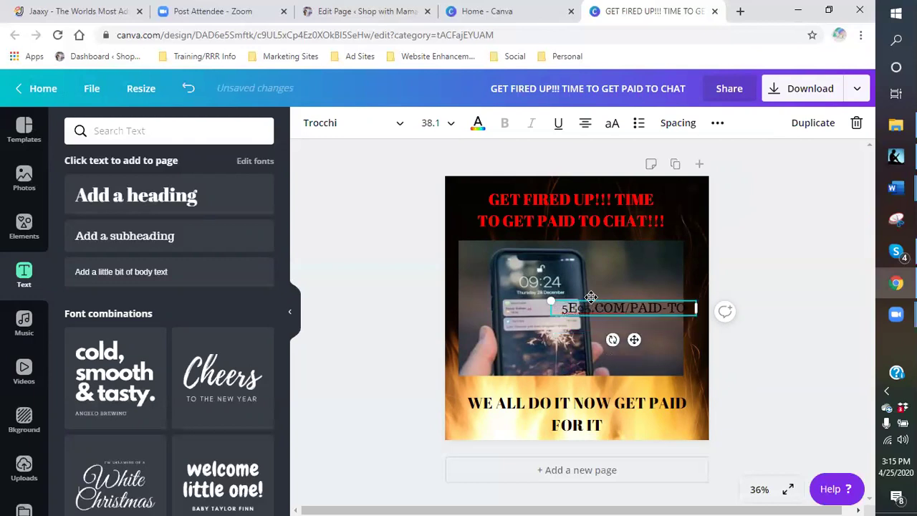
{"action": "type", "text": "CHAT/"}
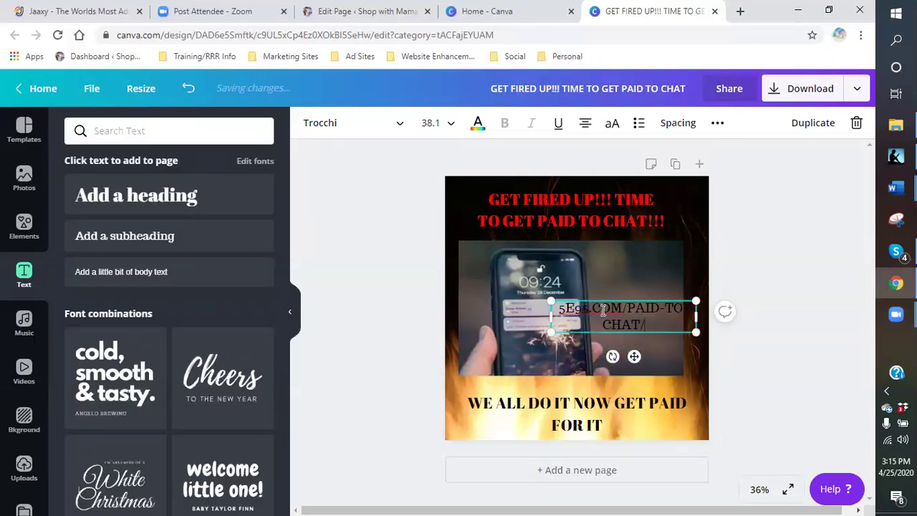
Step: Widen the web address text box, set its font size to 24, and select the whole address
{"action": "left_click_drag", "start_coordinate": [551, 318], "coordinate": [536, 318]}
{"action": "left_click", "coordinate": [452, 125]}
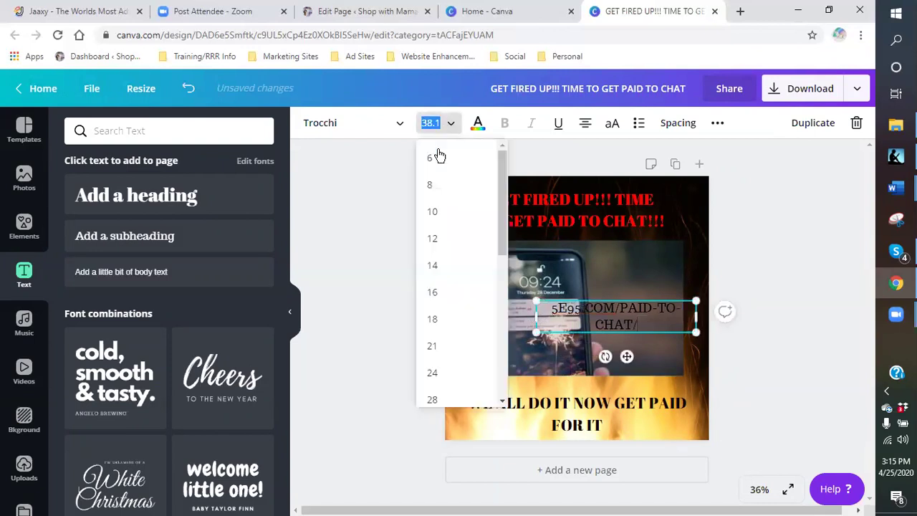
{"action": "left_click", "coordinate": [432, 375]}
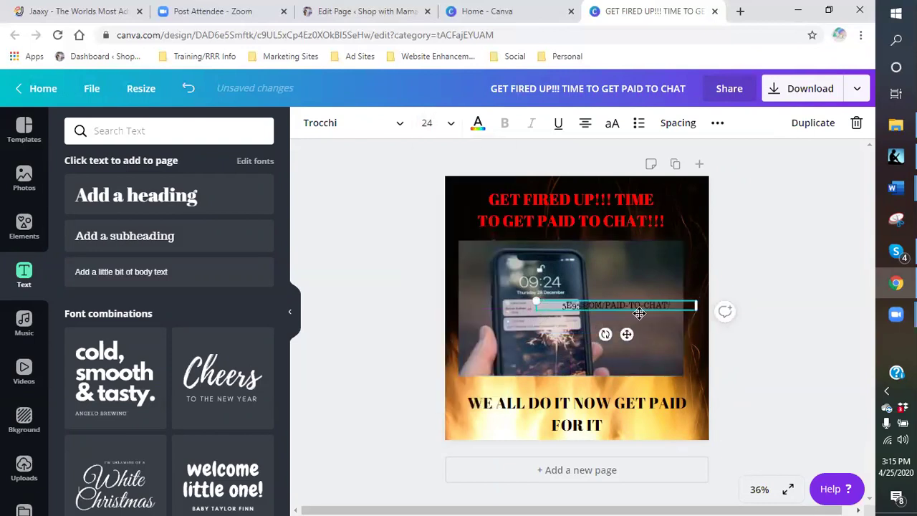
{"action": "left_click", "coordinate": [630, 315]}
{"action": "left_click", "coordinate": [623, 306]}
{"action": "left_click_drag", "start_coordinate": [655, 306], "coordinate": [552, 304]}
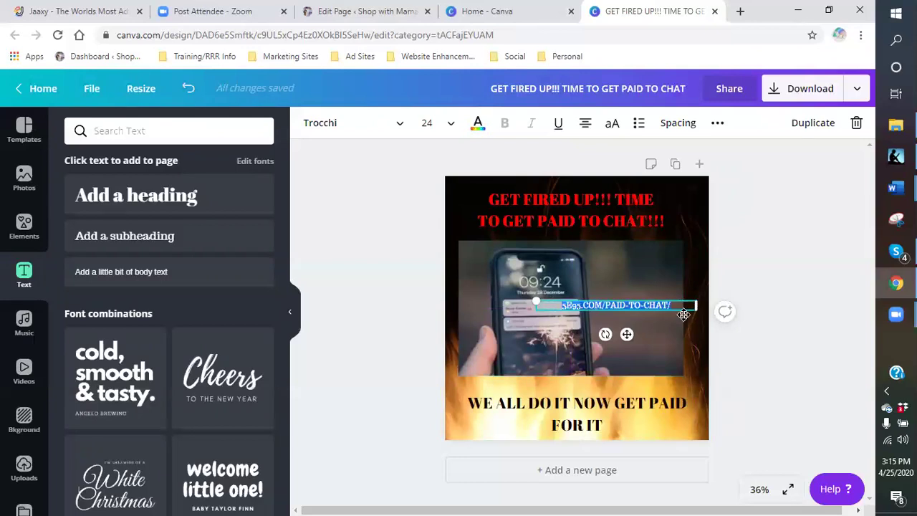
Step: Narrow the web address text box to about 408 wide and set its font size to 56
{"action": "left_click_drag", "start_coordinate": [698, 303], "coordinate": [665, 306]}
{"action": "left_click_drag", "start_coordinate": [556, 301], "coordinate": [566, 305]}
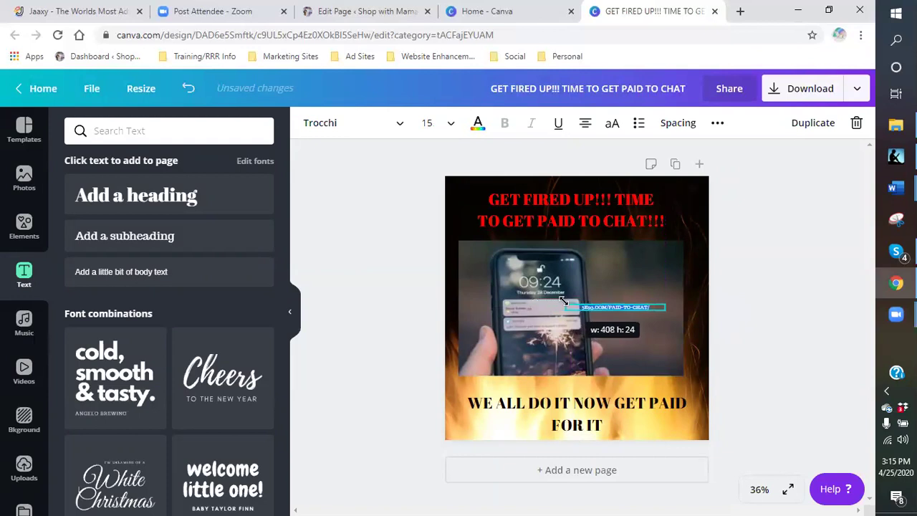
{"action": "left_click", "coordinate": [445, 126]}
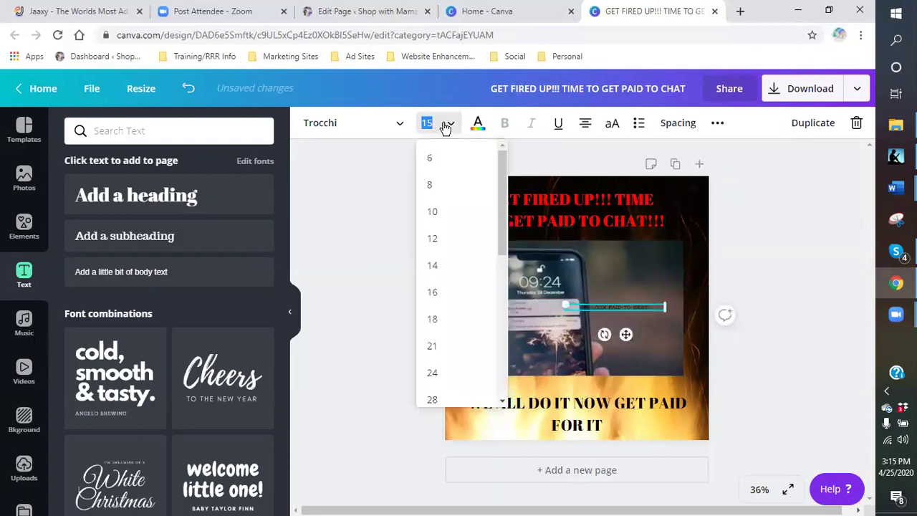
{"action": "left_click", "coordinate": [432, 374]}
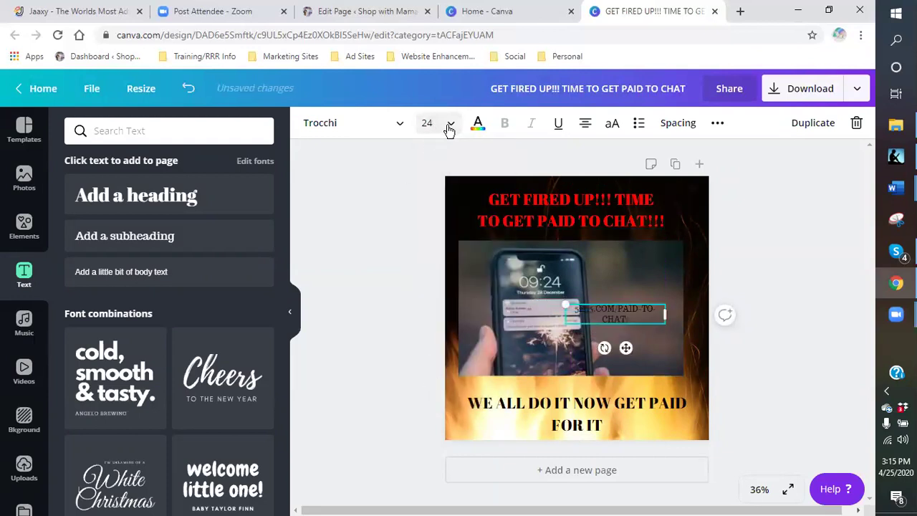
{"action": "left_click", "coordinate": [447, 124]}
{"action": "left_click", "coordinate": [430, 355]}
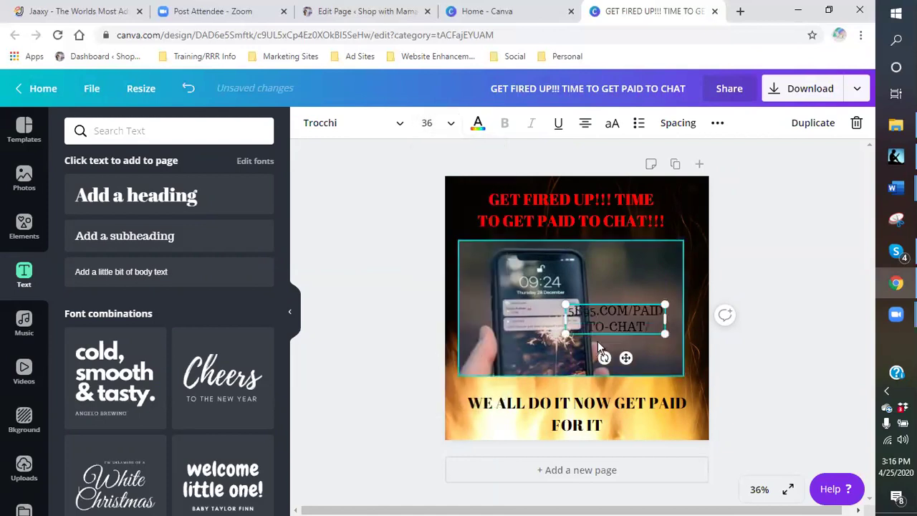
{"action": "left_click", "coordinate": [450, 127]}
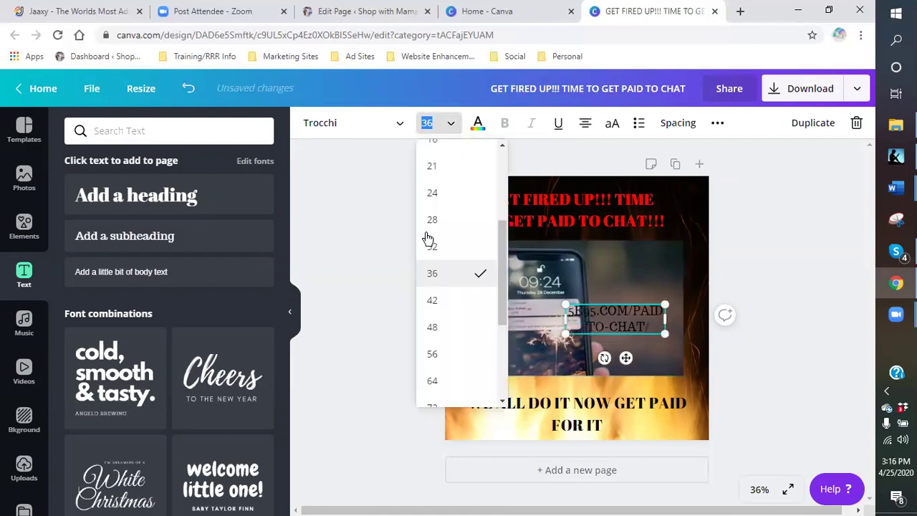
{"action": "left_click", "coordinate": [435, 362]}
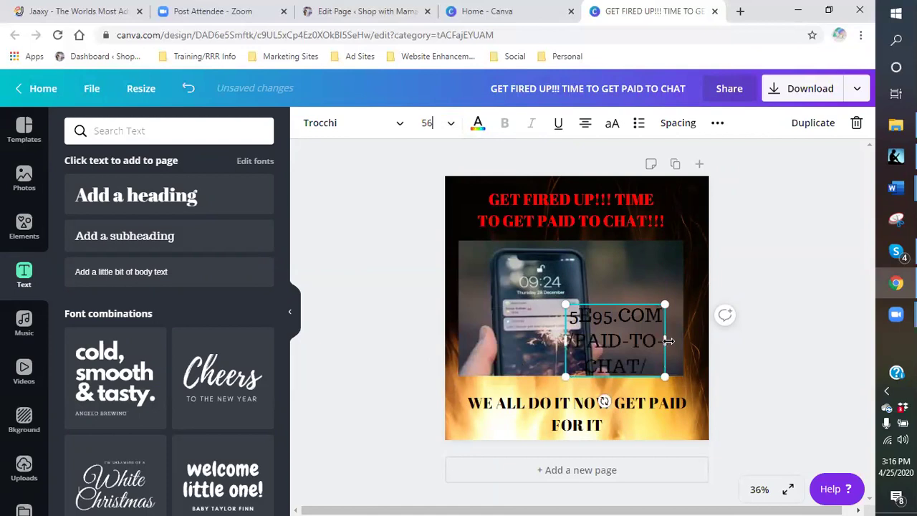
Step: Resize the web address text box, scaling its font to 59.5, and move it to the photo's upper right area
{"action": "left_click_drag", "start_coordinate": [671, 341], "coordinate": [684, 344]}
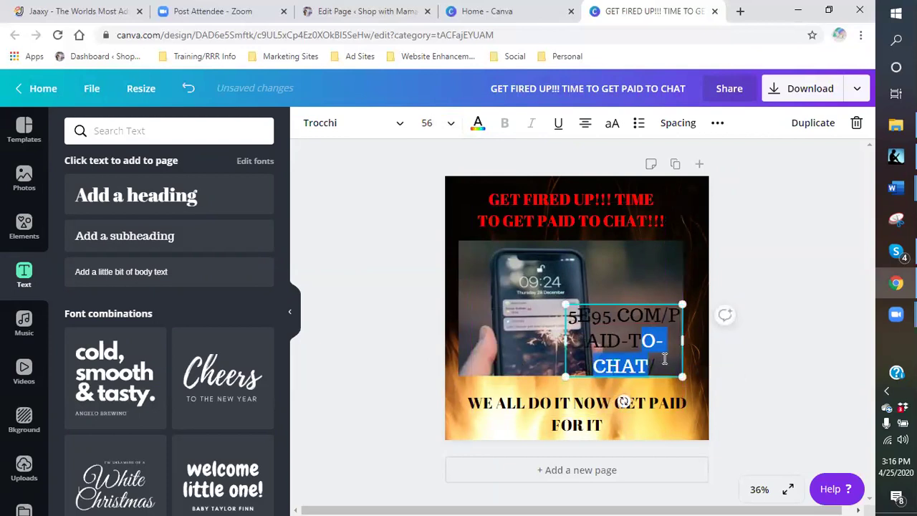
{"action": "left_click_drag", "start_coordinate": [561, 300], "coordinate": [557, 297]}
{"action": "left_click_drag", "start_coordinate": [558, 338], "coordinate": [578, 337]}
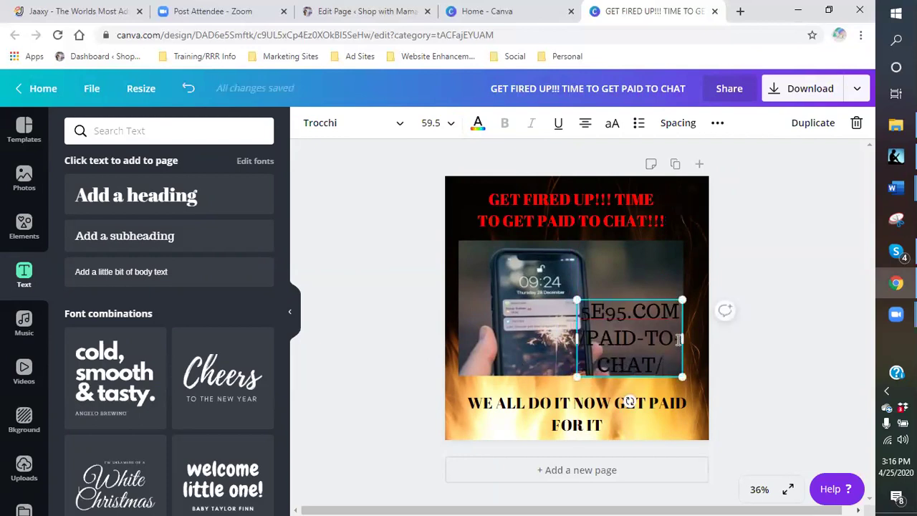
{"action": "left_click", "coordinate": [616, 281]}
{"action": "left_click", "coordinate": [627, 290]}
{"action": "left_click_drag", "start_coordinate": [631, 337], "coordinate": [675, 286]}
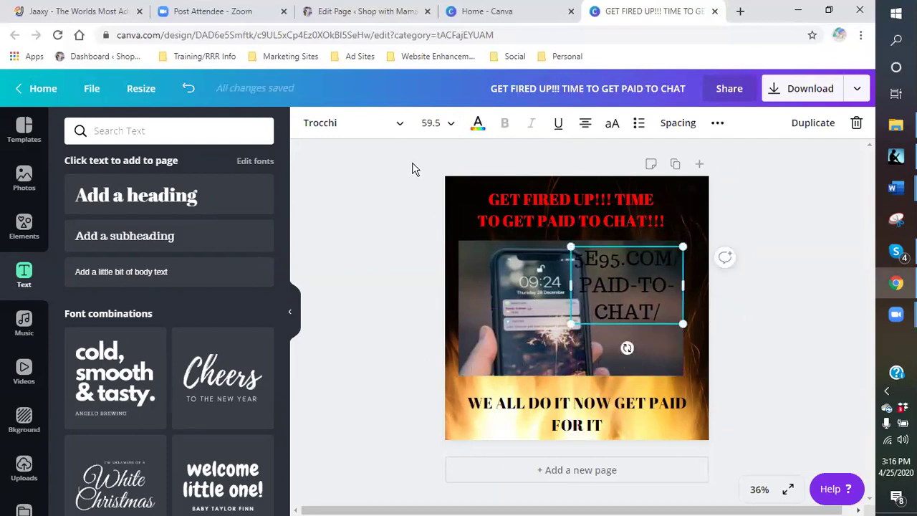
Step: Try red and orange on the web address text, and settle on the yellow brand colour
{"action": "left_click", "coordinate": [478, 123]}
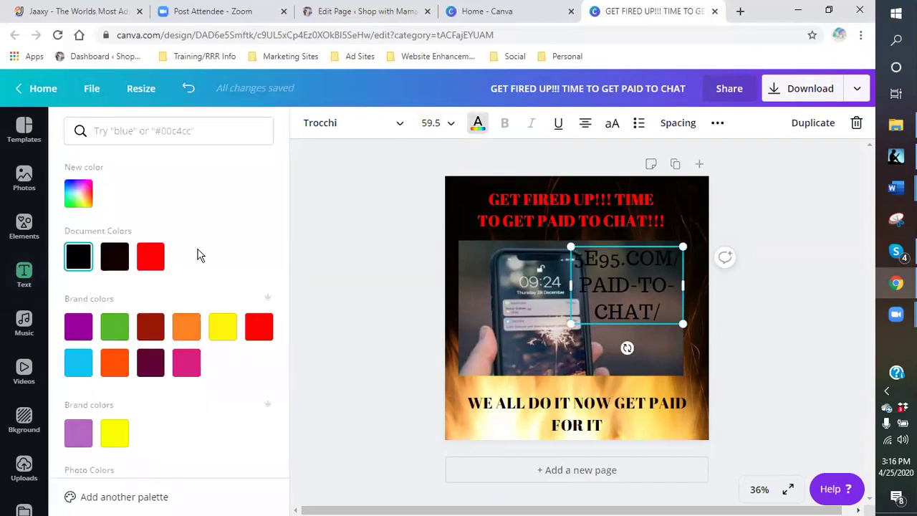
{"action": "left_click", "coordinate": [157, 262]}
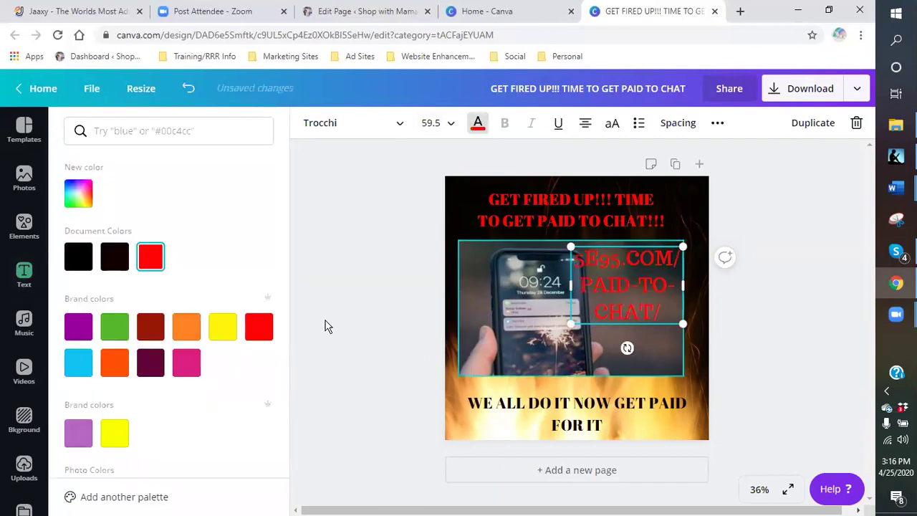
{"action": "left_click", "coordinate": [113, 362]}
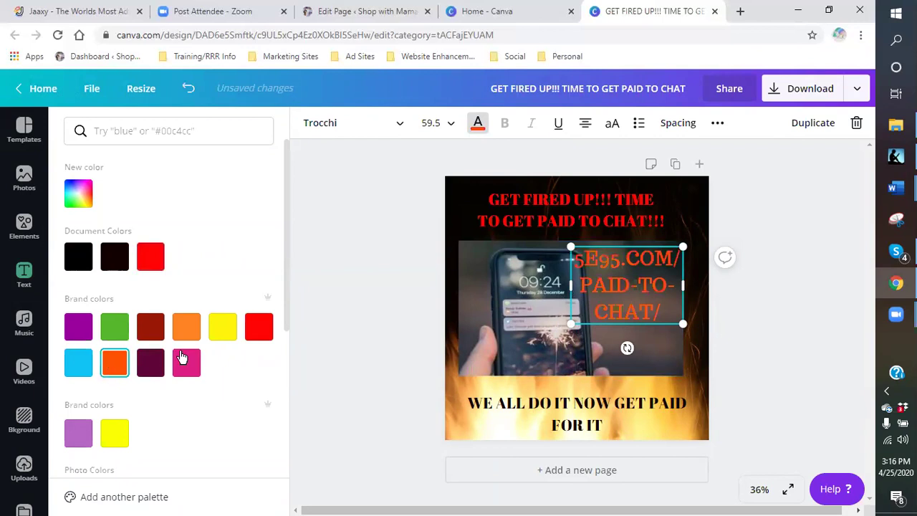
{"action": "left_click", "coordinate": [222, 330]}
Step: Widen the phone photo to about 950 and move the web address text to the photo's lower right area
{"action": "left_click", "coordinate": [649, 371]}
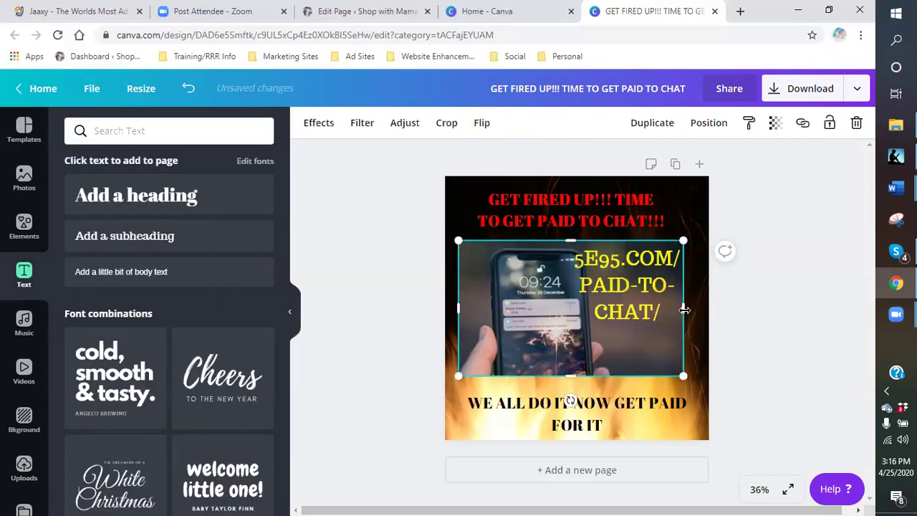
{"action": "left_click_drag", "start_coordinate": [682, 241], "coordinate": [690, 273]}
{"action": "left_click_drag", "start_coordinate": [683, 308], "coordinate": [690, 333]}
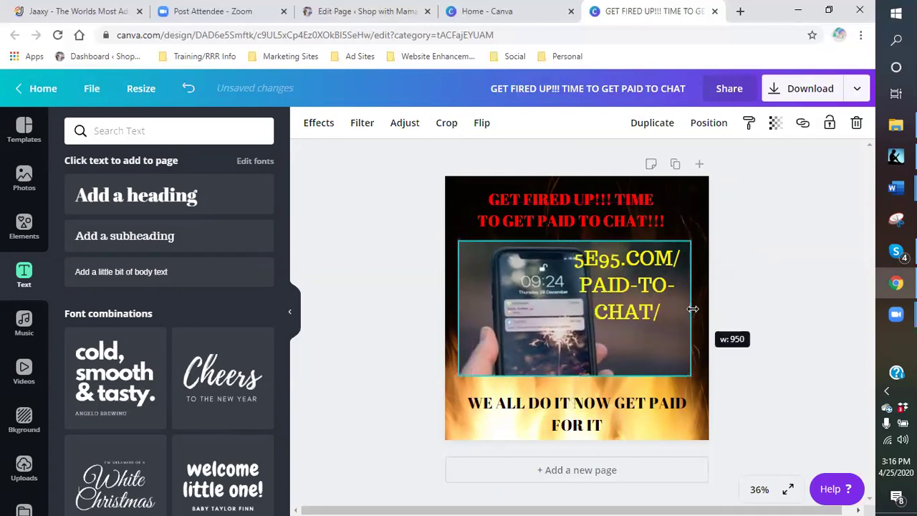
{"action": "left_click", "coordinate": [652, 287]}
{"action": "left_click_drag", "start_coordinate": [651, 288], "coordinate": [630, 332]}
{"action": "left_click", "coordinate": [664, 344]}
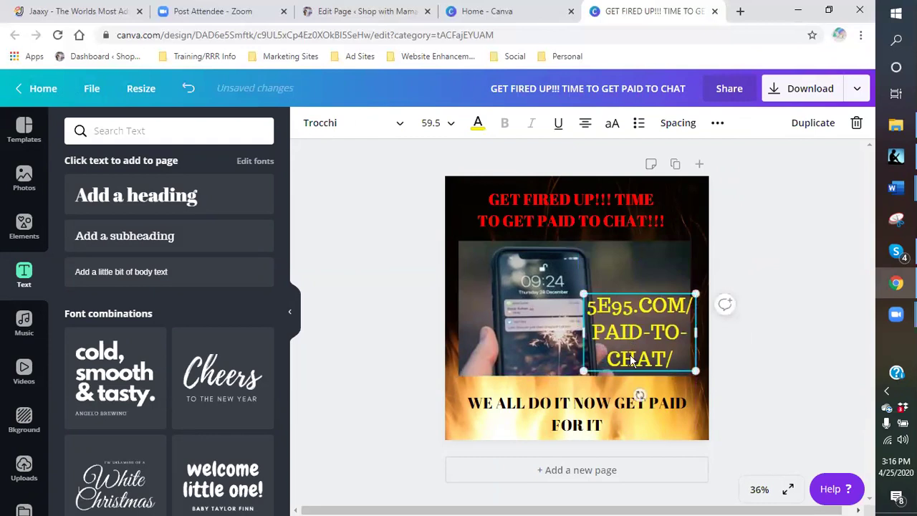
Step: Swap the headings by moving "GET FIRED UP" to the page bottom and "WE ALL DO IT" to the top, coloured red
{"action": "left_click", "coordinate": [586, 426]}
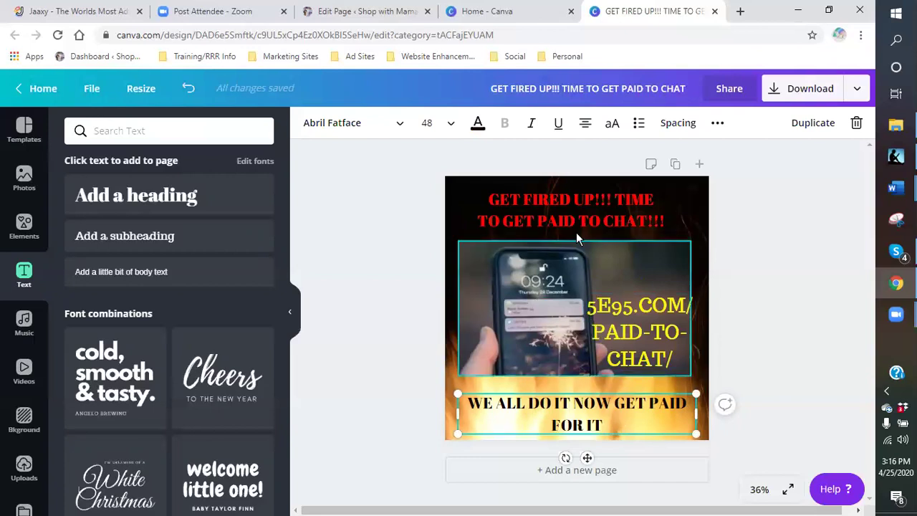
{"action": "left_click", "coordinate": [559, 199]}
{"action": "left_click_drag", "start_coordinate": [558, 199], "coordinate": [554, 445]}
{"action": "left_click_drag", "start_coordinate": [566, 218], "coordinate": [566, 206]}
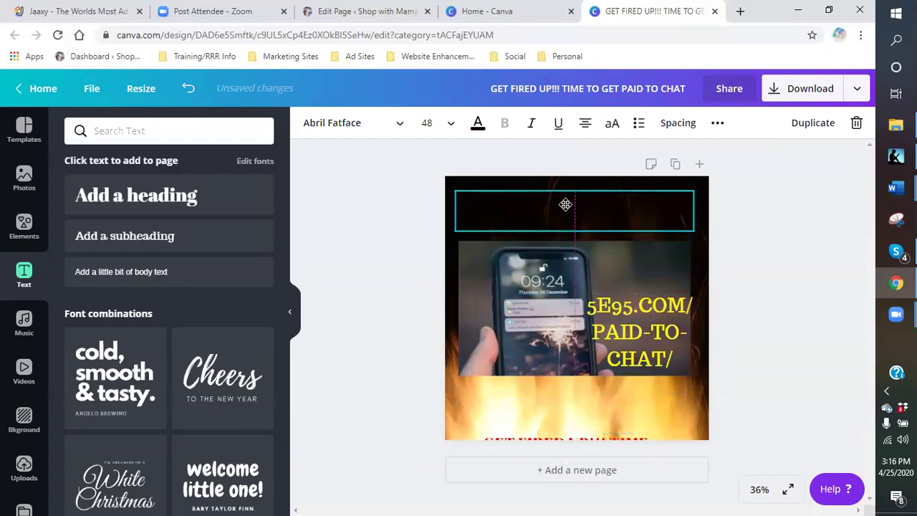
{"action": "left_click", "coordinate": [479, 124]}
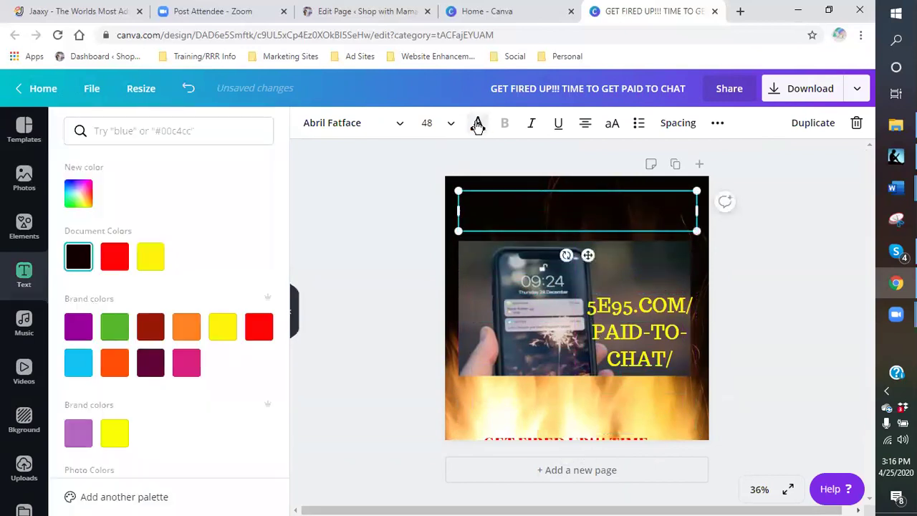
{"action": "left_click", "coordinate": [115, 257]}
Step: Move the web address below the phone photo and widen its text box, and place the "GET FIRED UP" heading beside the phone
{"action": "left_click_drag", "start_coordinate": [582, 441], "coordinate": [577, 434]}
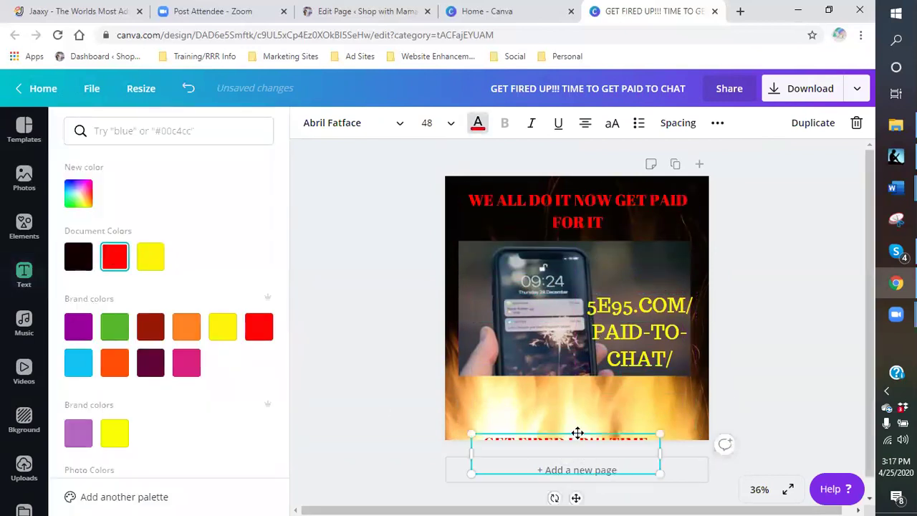
{"action": "left_click_drag", "start_coordinate": [697, 326], "coordinate": [683, 423]}
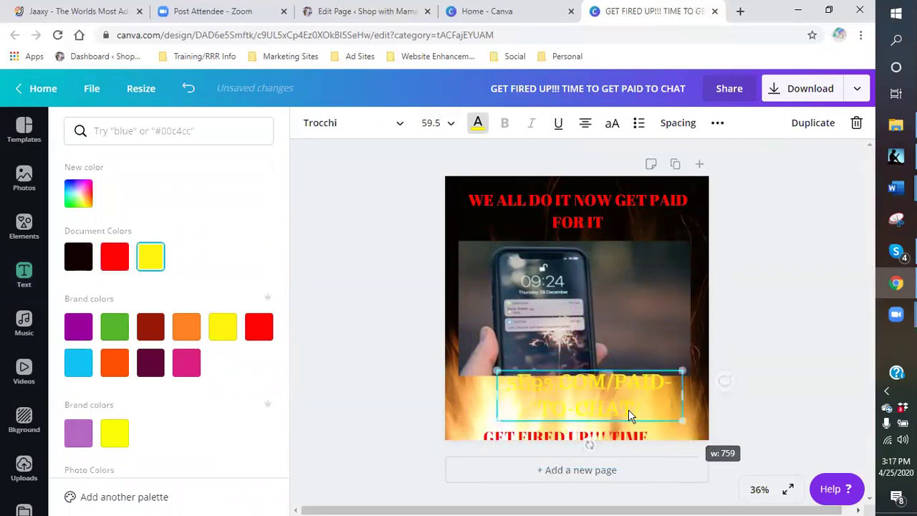
{"action": "left_click_drag", "start_coordinate": [492, 403], "coordinate": [470, 402]}
{"action": "left_click", "coordinate": [610, 407]}
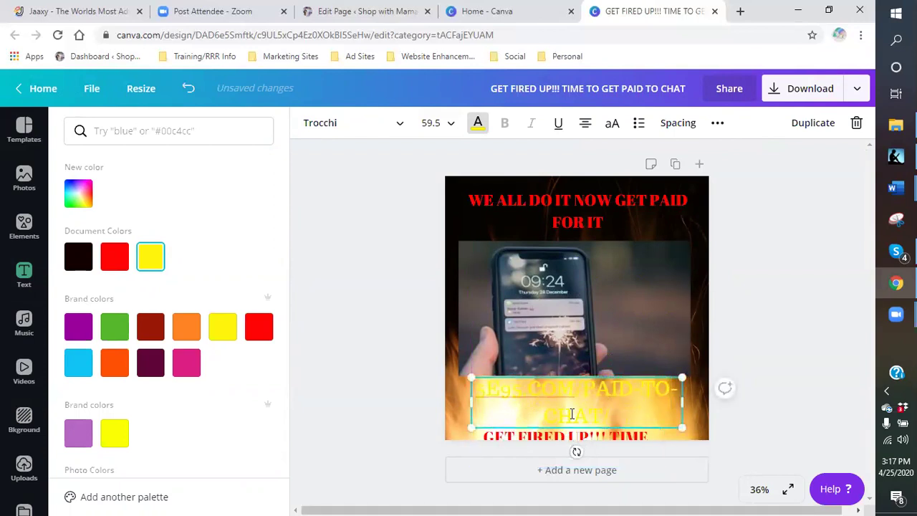
{"action": "left_click_drag", "start_coordinate": [501, 442], "coordinate": [623, 330]}
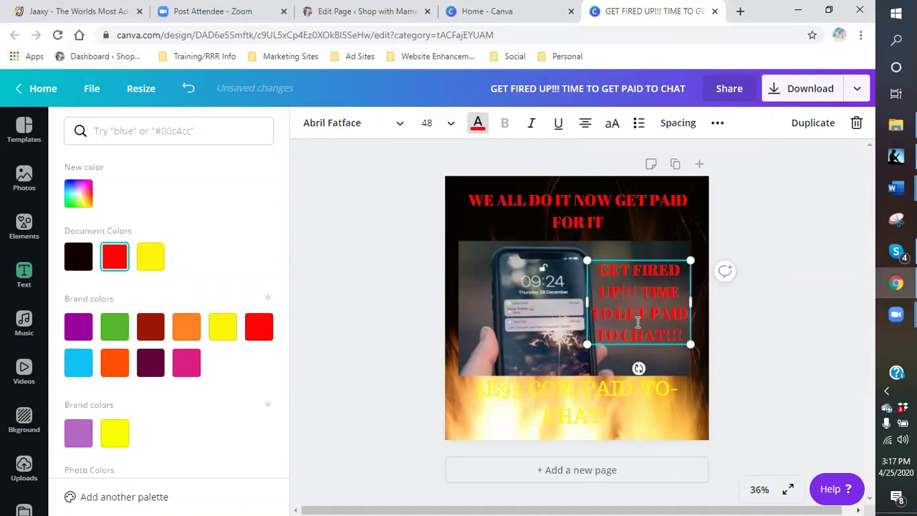
Step: Recolour the web address text red and the "GET FIRED UP" heading yellow, using the document colours
{"action": "left_click", "coordinate": [583, 409]}
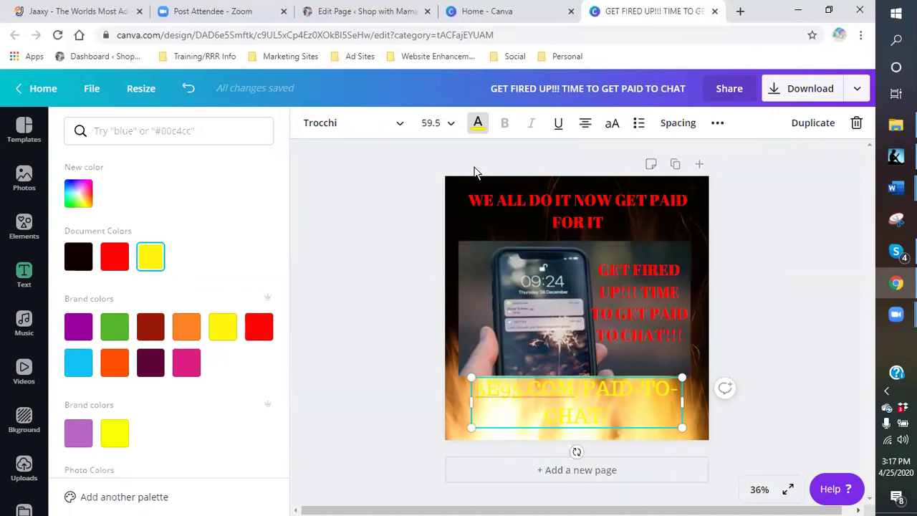
{"action": "left_click", "coordinate": [478, 126]}
{"action": "left_click", "coordinate": [478, 127]}
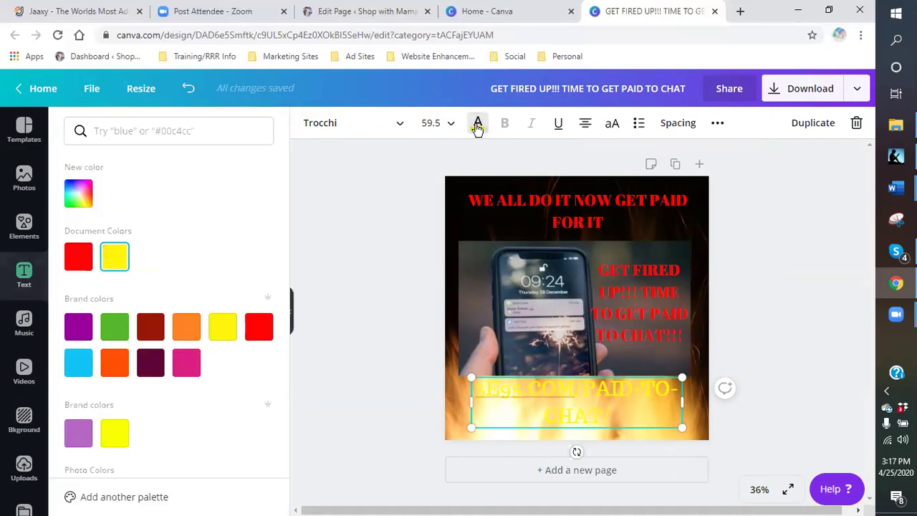
{"action": "left_click", "coordinate": [78, 256]}
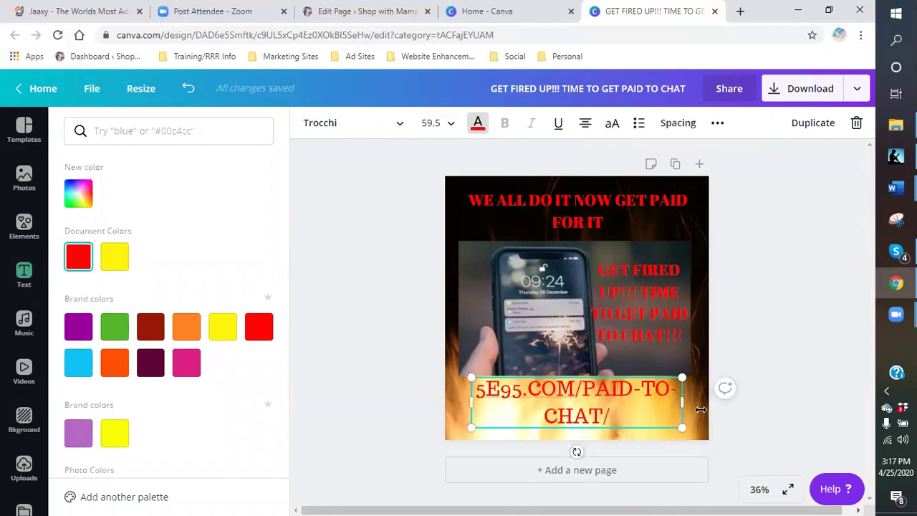
{"action": "left_click", "coordinate": [633, 280]}
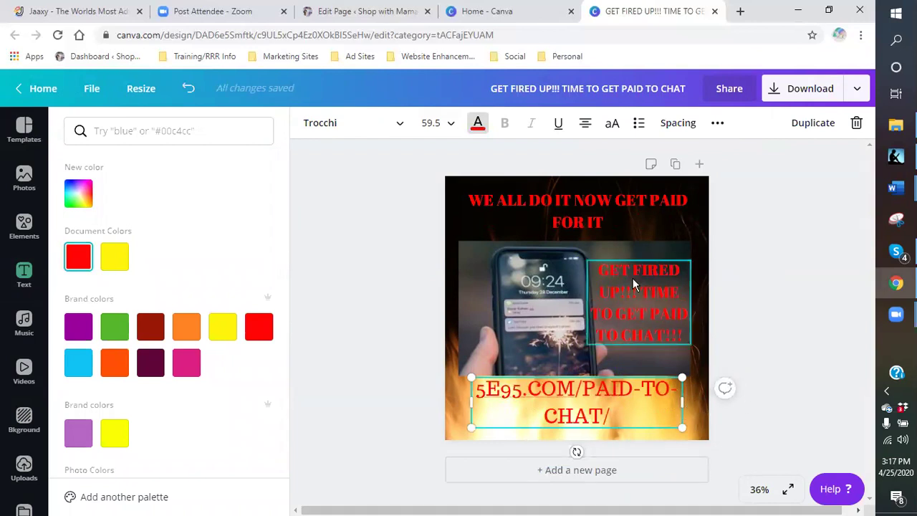
{"action": "left_click", "coordinate": [116, 258]}
{"action": "left_click", "coordinate": [781, 389]}
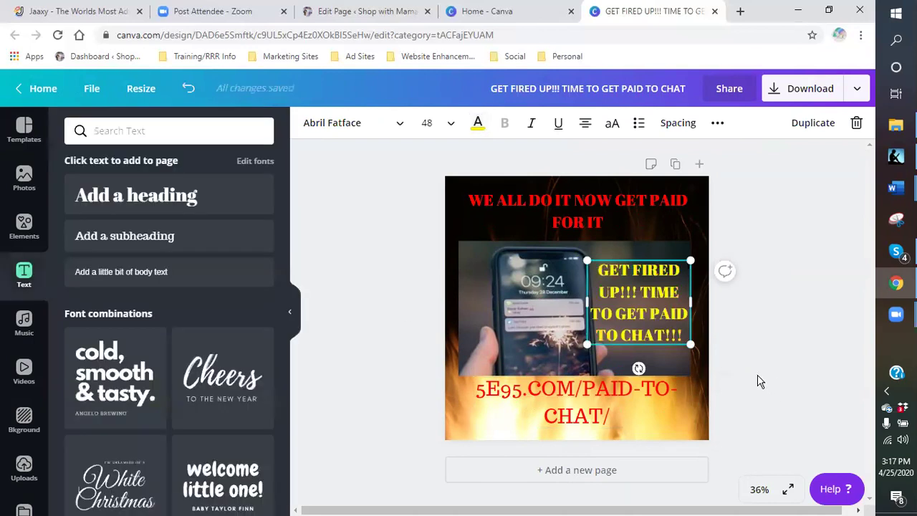
{"action": "left_click", "coordinate": [749, 390]}
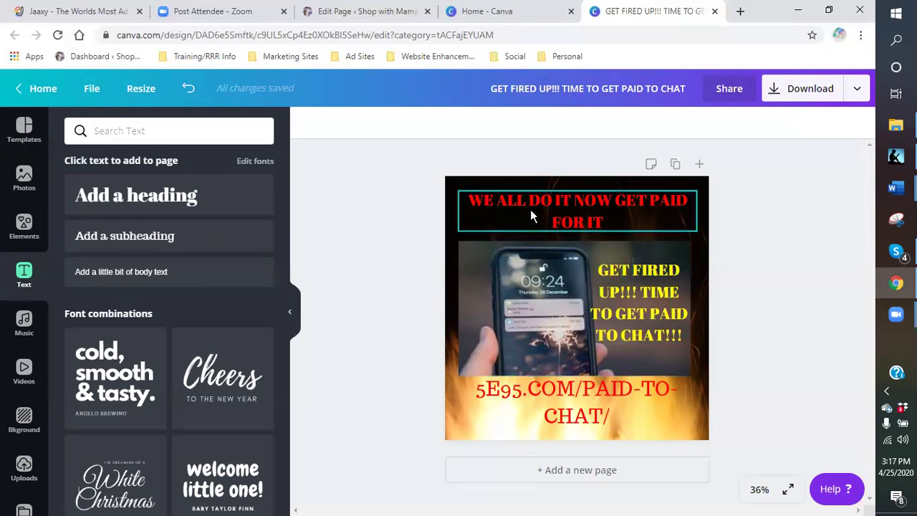
Step: Edit the top heading to read "WE ALL DO IT!! NOW GET PAID FOR IT!!!"
{"action": "left_click", "coordinate": [571, 201]}
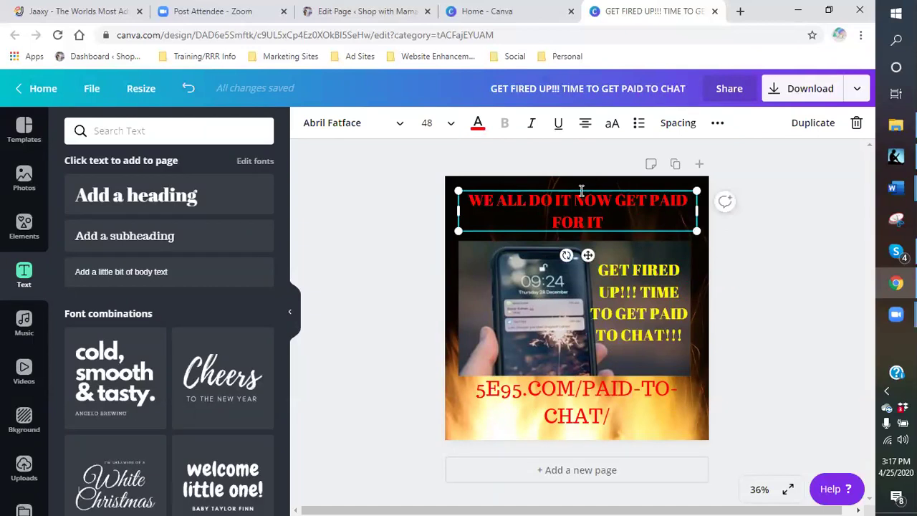
{"action": "left_click", "coordinate": [581, 190]}
{"action": "type", "text": "!!"}
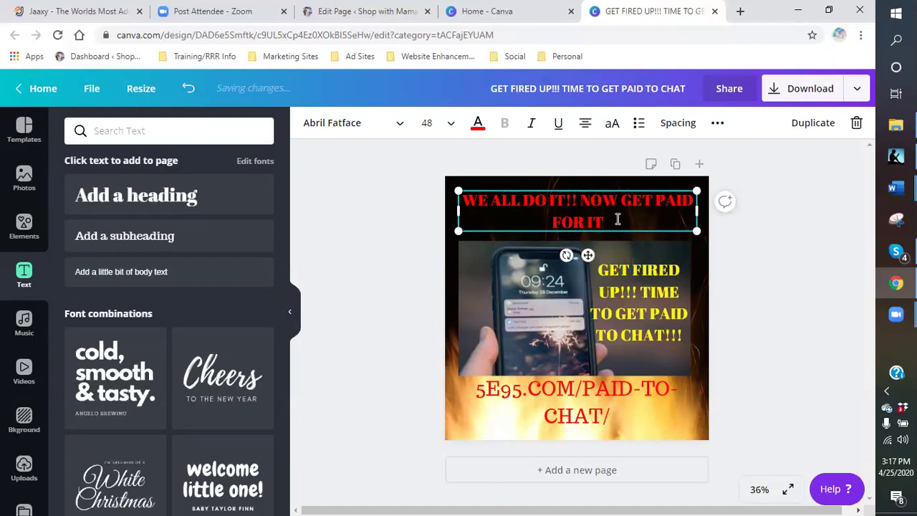
{"action": "left_click", "coordinate": [618, 219]}
{"action": "type", "text": "!!!"}
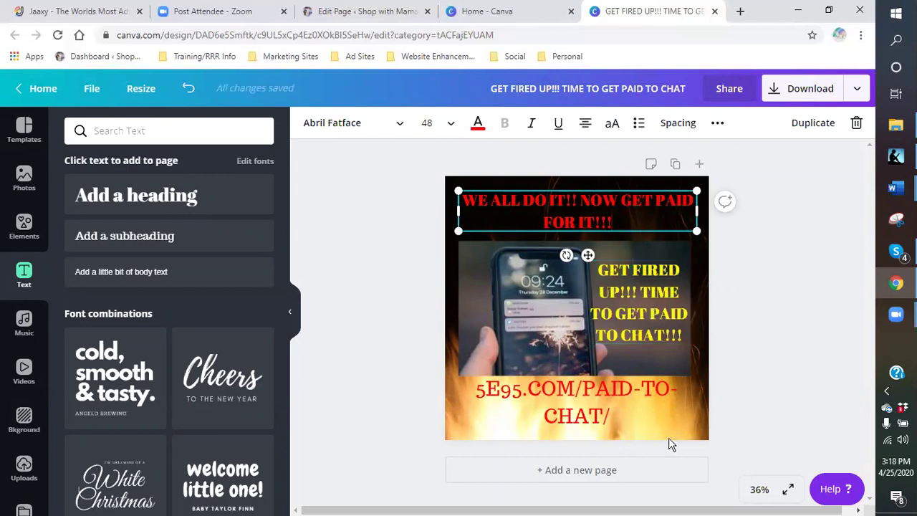
Step: Download the design as a PNG and open the downloaded image file
{"action": "left_click", "coordinate": [626, 411]}
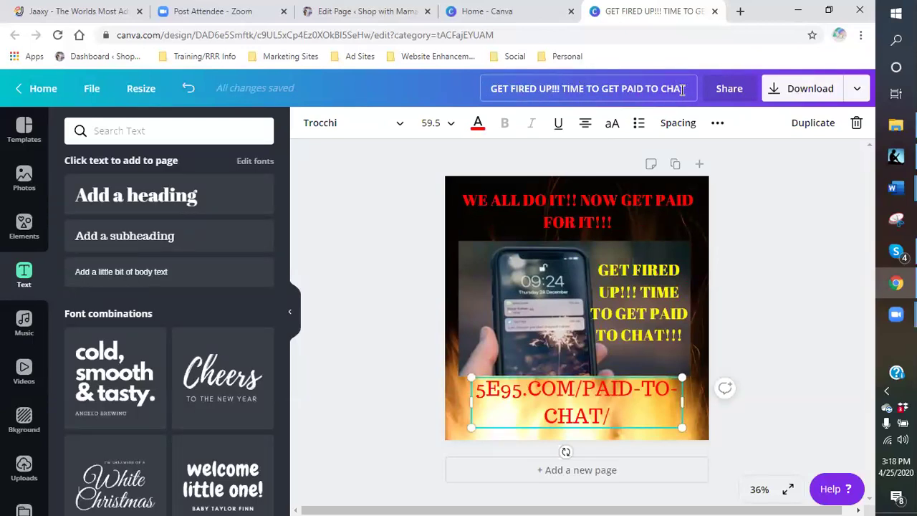
{"action": "left_click", "coordinate": [858, 92]}
{"action": "left_click", "coordinate": [738, 164]}
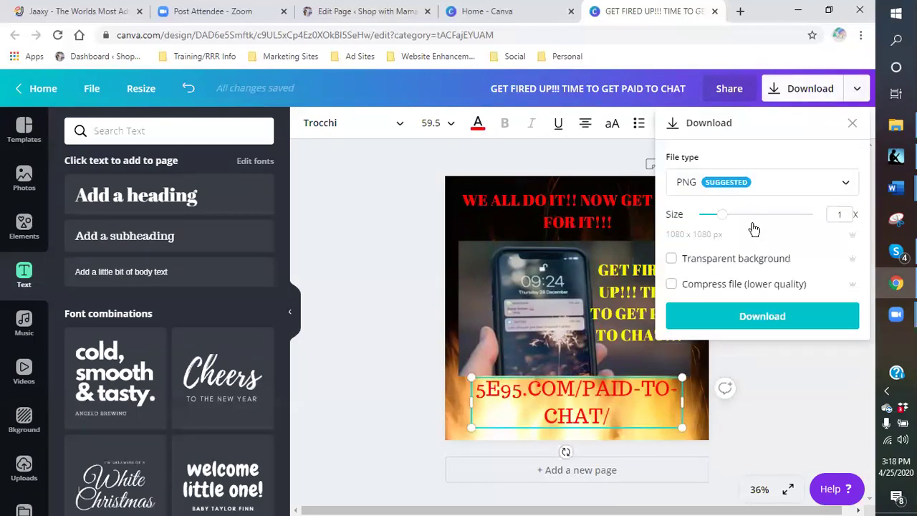
{"action": "left_click", "coordinate": [768, 323]}
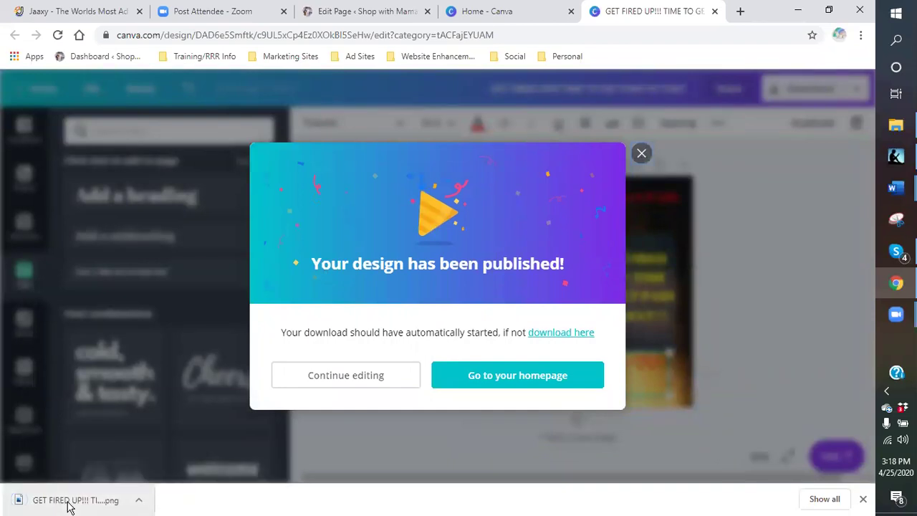
{"action": "left_click", "coordinate": [641, 152]}
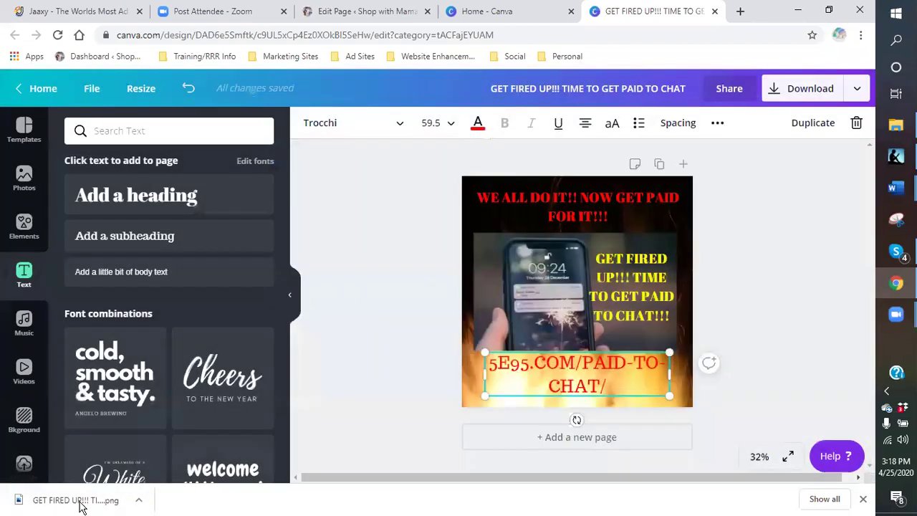
{"action": "left_click", "coordinate": [75, 499]}
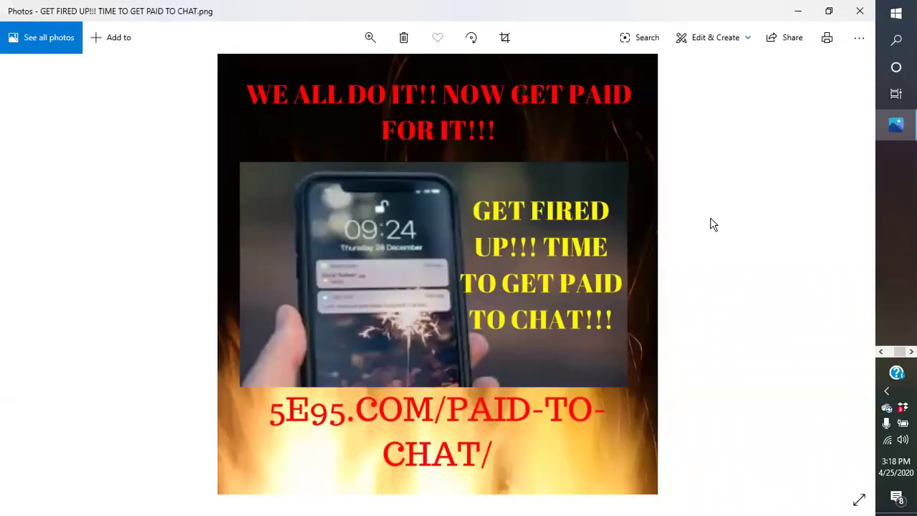
Step: Start saving a copy of the image, choosing the "tipping circle-freetv" folder inside the Dropbox logos folder
{"action": "left_click", "coordinate": [859, 39]}
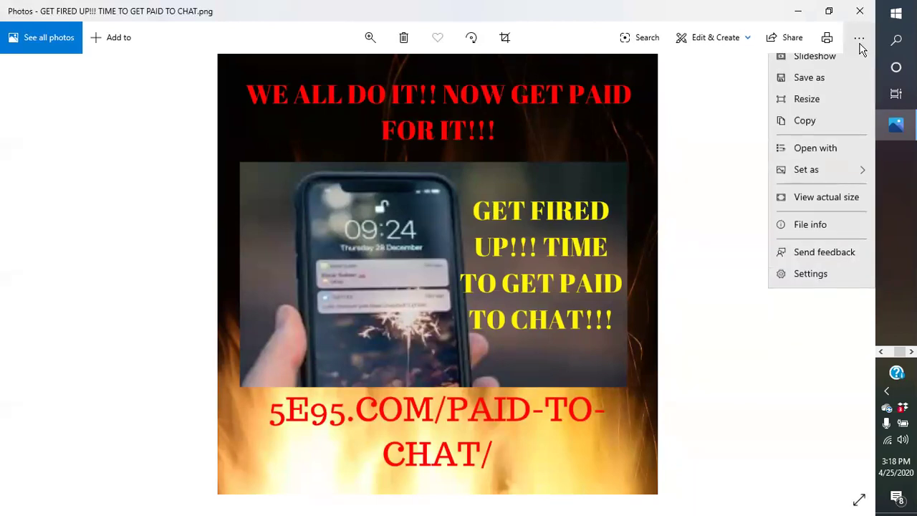
{"action": "left_click", "coordinate": [809, 89]}
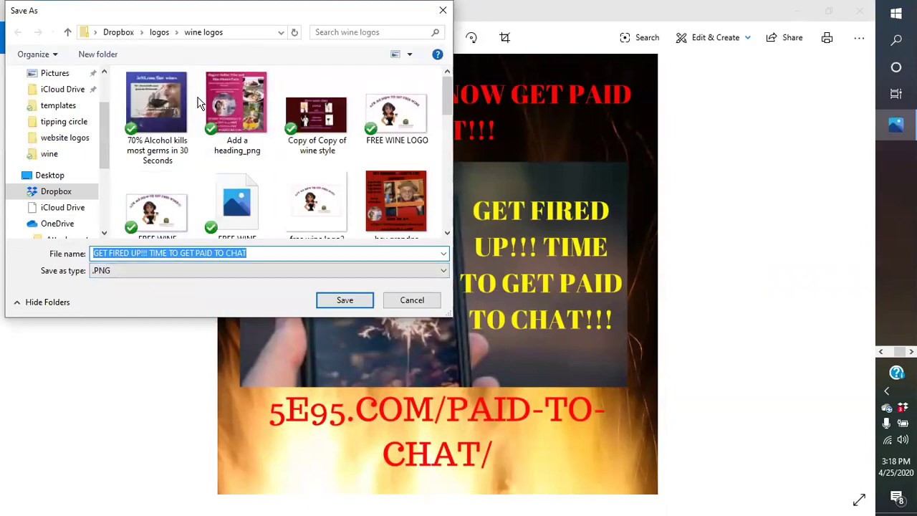
{"action": "left_click", "coordinate": [159, 32]}
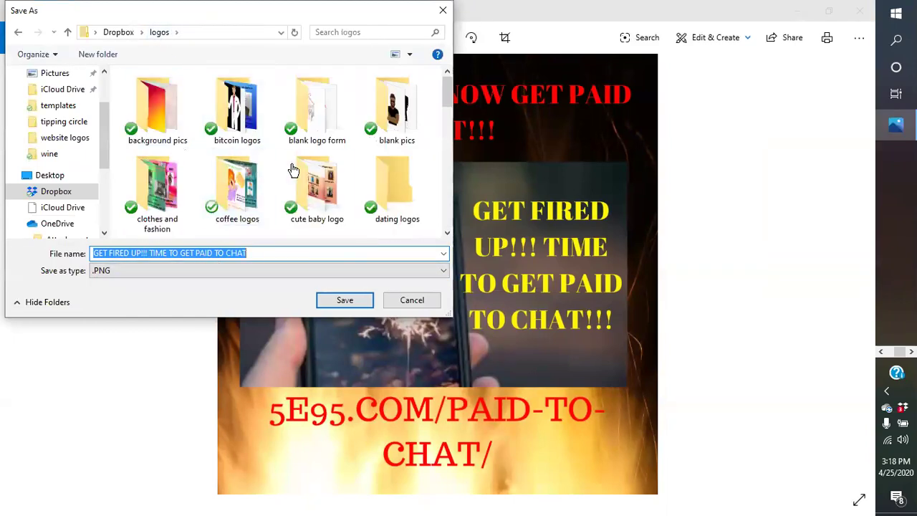
{"action": "scroll", "coordinate": [293, 170], "scroll_direction": "down", "scroll_amount": 1}
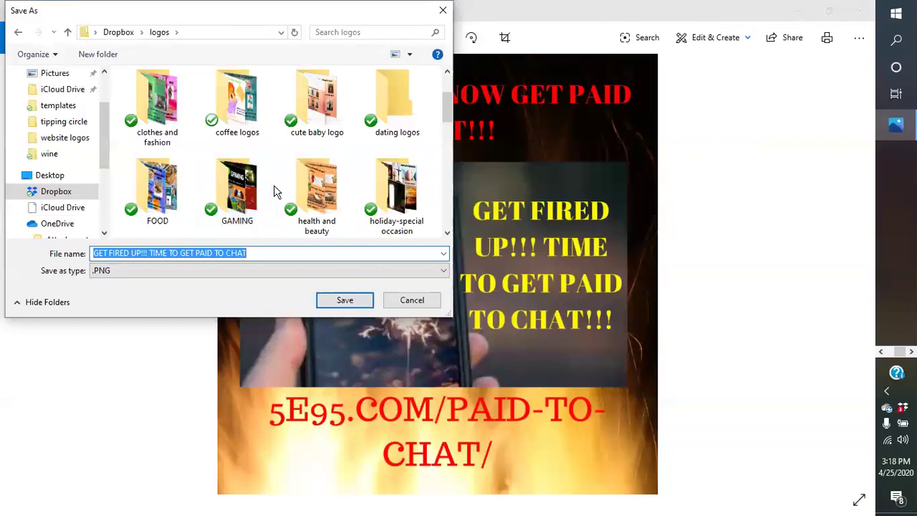
{"action": "scroll", "coordinate": [275, 189], "scroll_direction": "down", "scroll_amount": 1}
{"action": "scroll", "coordinate": [277, 195], "scroll_direction": "down", "scroll_amount": 1}
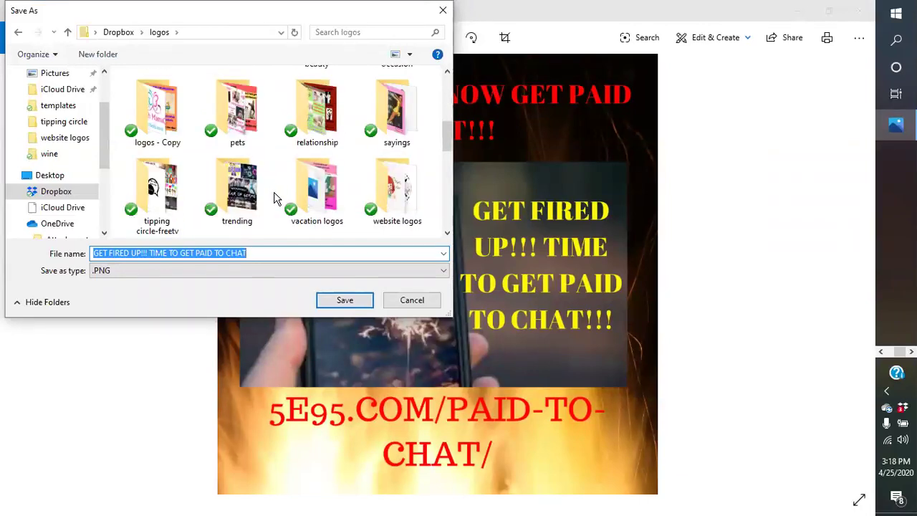
{"action": "double_click", "coordinate": [165, 206]}
{"action": "left_click", "coordinate": [157, 183]}
{"action": "left_click", "coordinate": [335, 301]}
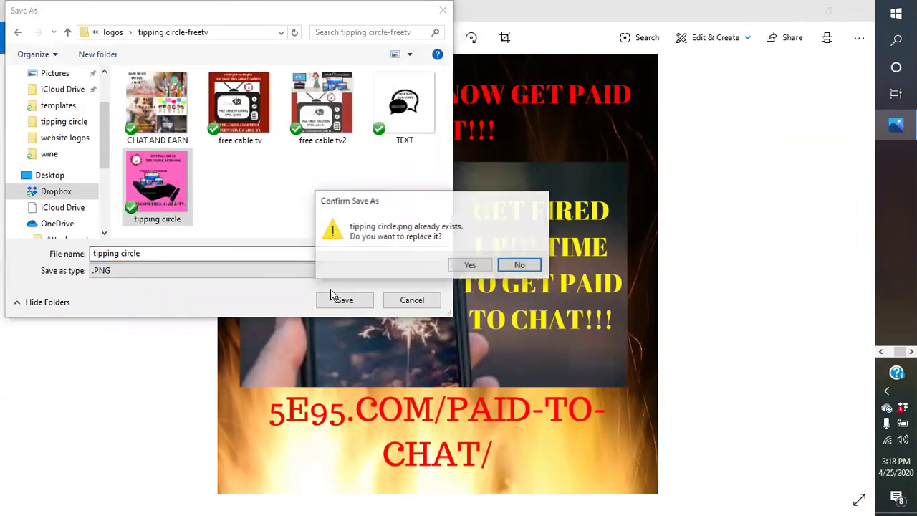
{"action": "left_click", "coordinate": [521, 265]}
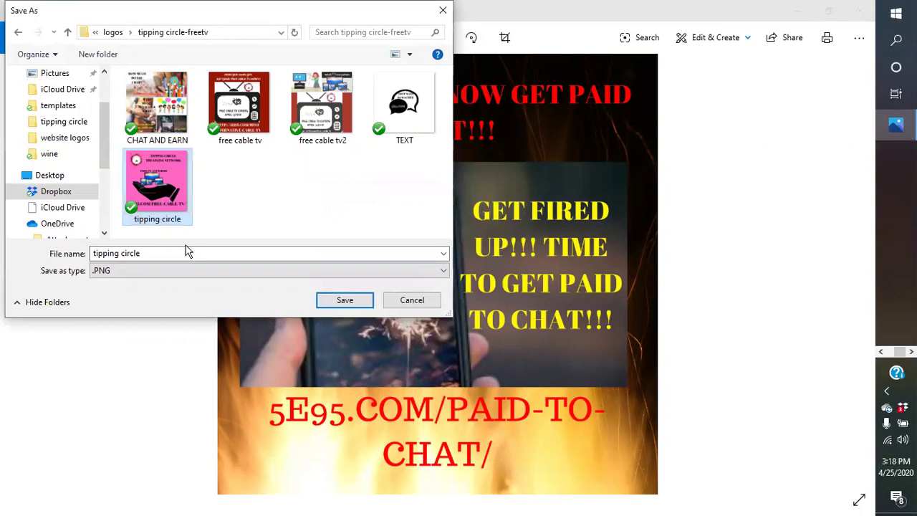
Step: Name the image copy "GET PAID TO CHAT" and save it as PNG
{"action": "left_click", "coordinate": [162, 252]}
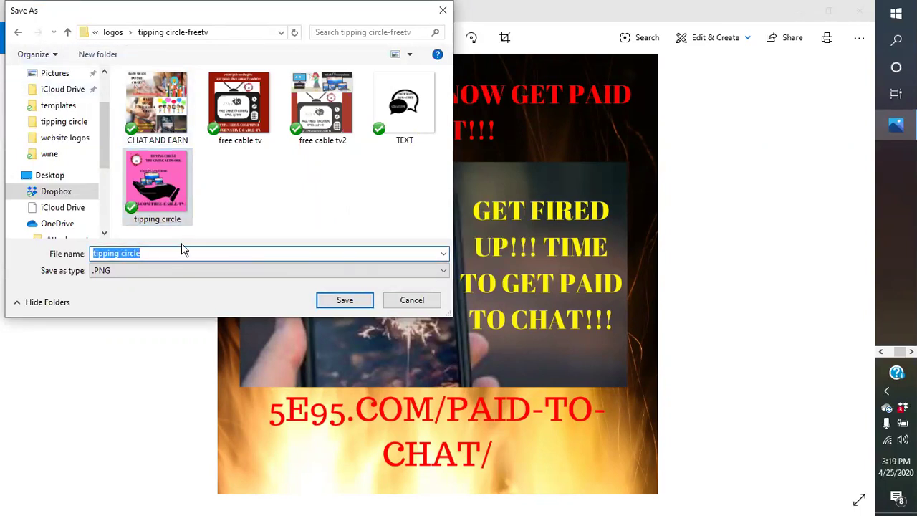
{"action": "type", "text": "GET PAID TO CHAT"}
{"action": "left_click", "coordinate": [362, 303]}
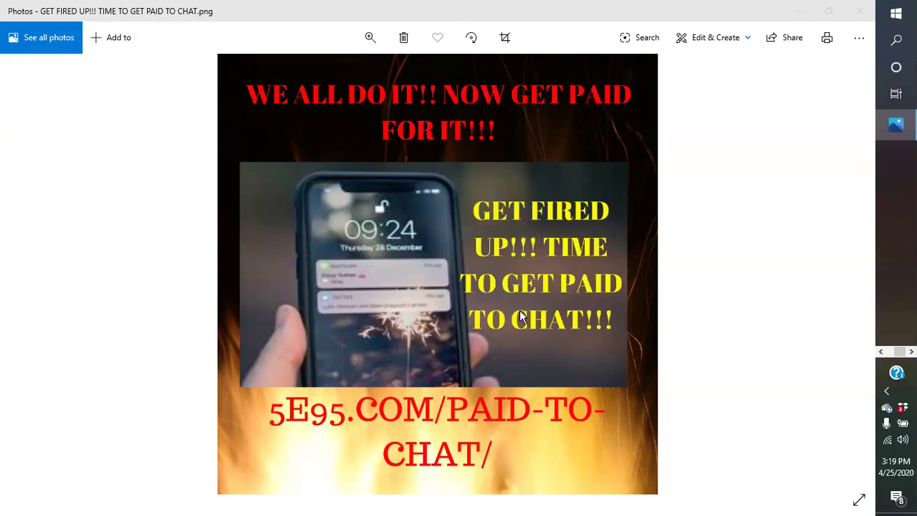
{"action": "left_click", "coordinate": [859, 39]}
{"action": "left_click", "coordinate": [822, 88]}
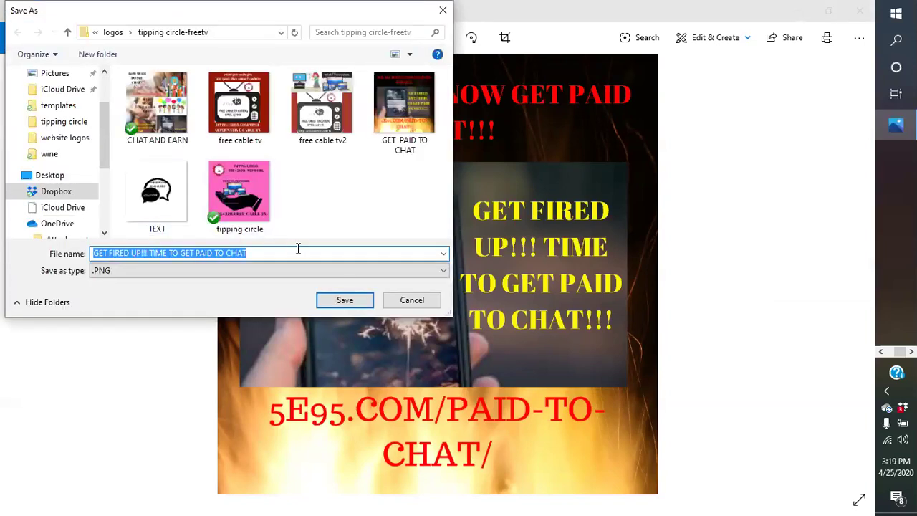
{"action": "left_click", "coordinate": [414, 302]}
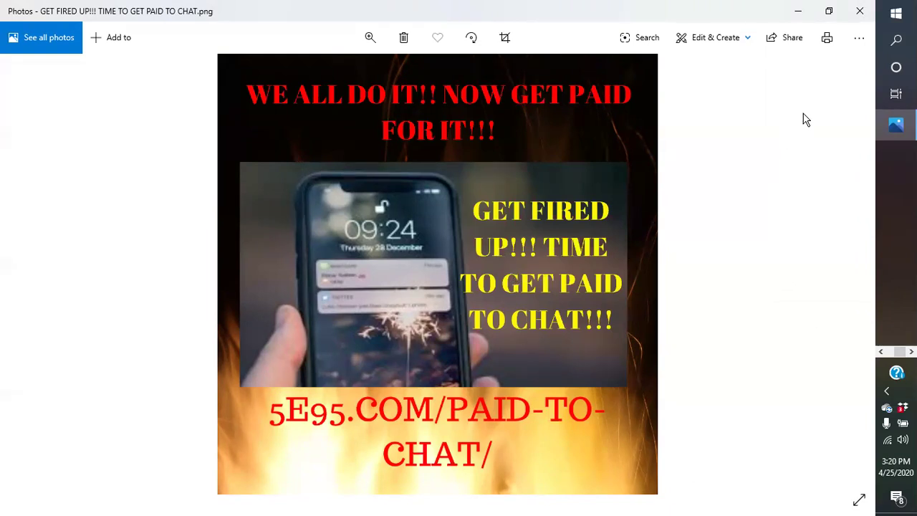
Step: Close the image viewer, return to the Canva design and remove the phone photo's background with an image effect
{"action": "left_click", "coordinate": [861, 12]}
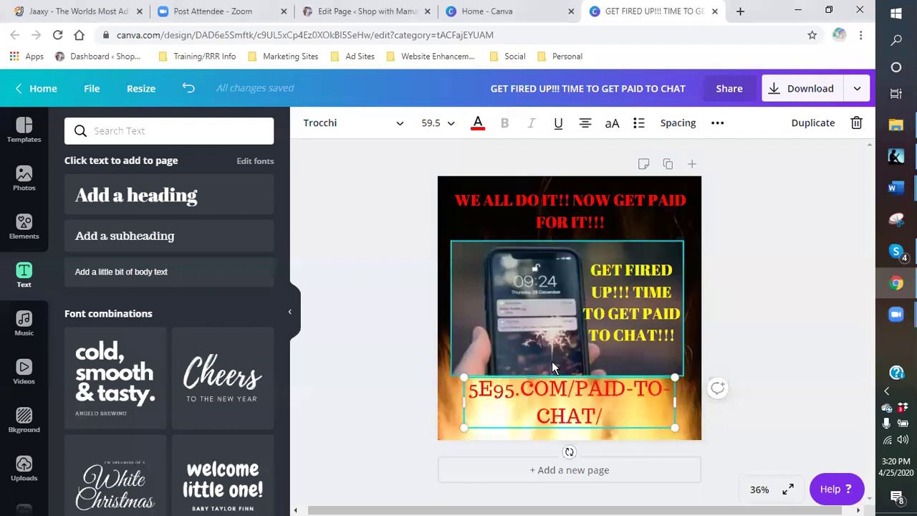
{"action": "left_click", "coordinate": [538, 286]}
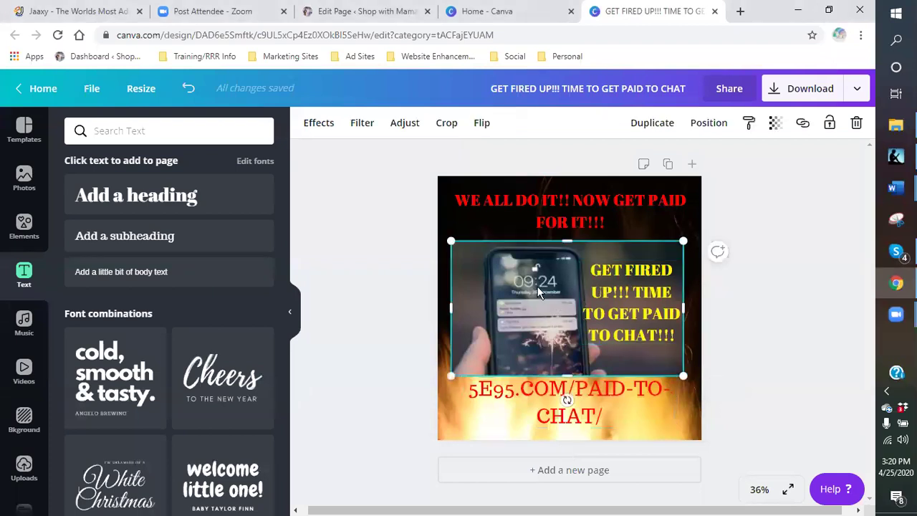
{"action": "left_click", "coordinate": [322, 128]}
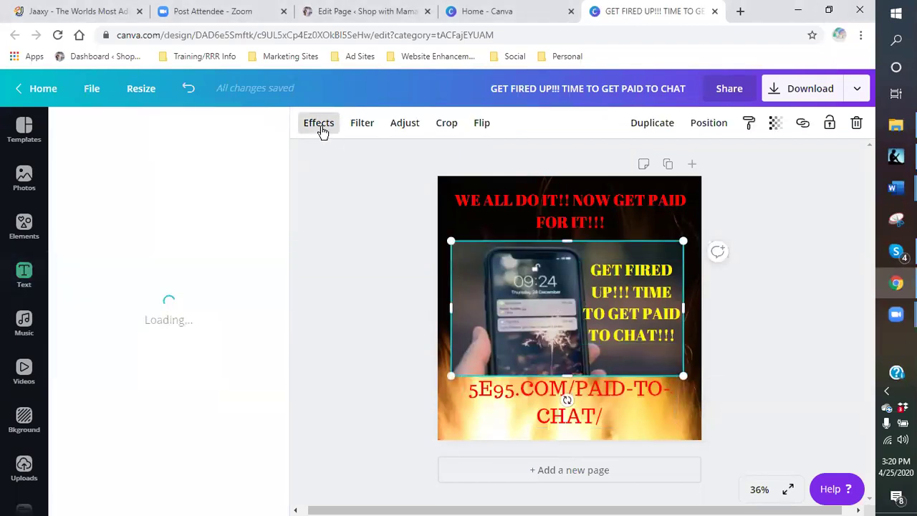
{"action": "left_click", "coordinate": [158, 178]}
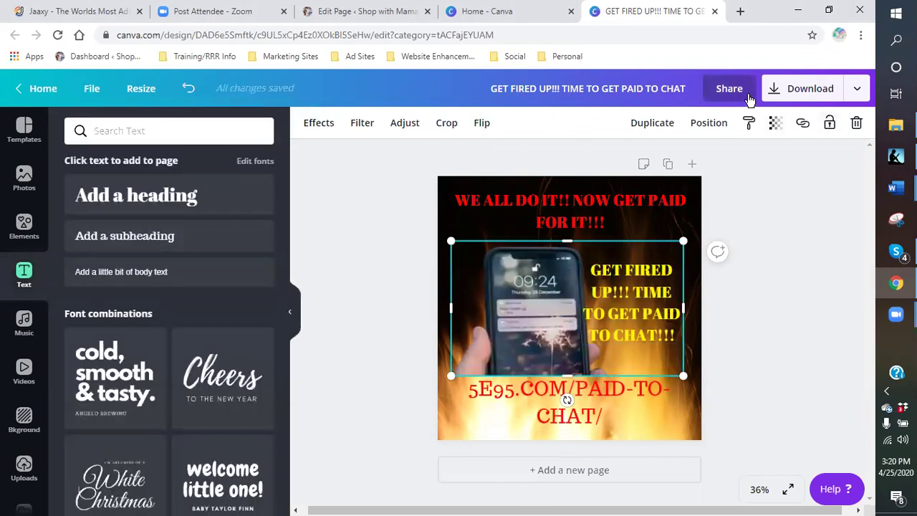
Step: Download the version with the cut-out phone photo as a PNG and open the downloaded image
{"action": "left_click", "coordinate": [858, 91]}
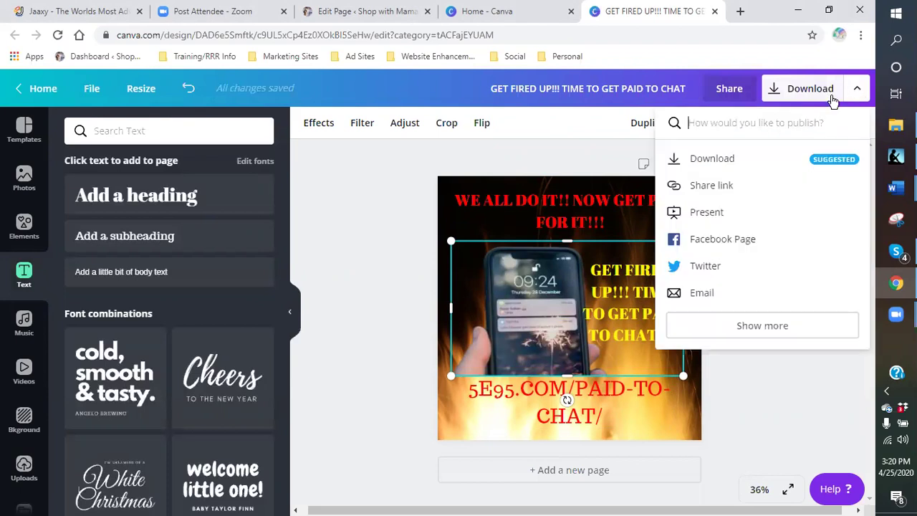
{"action": "left_click", "coordinate": [712, 160]}
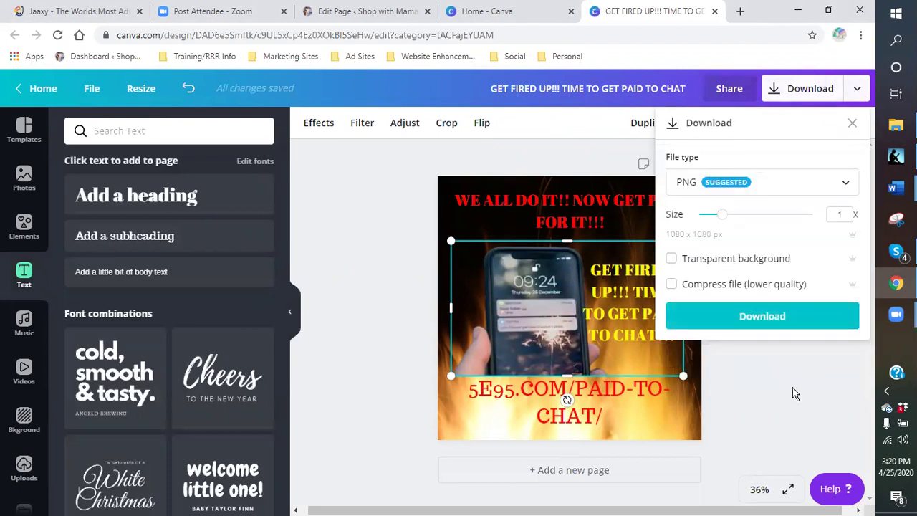
{"action": "left_click", "coordinate": [774, 328]}
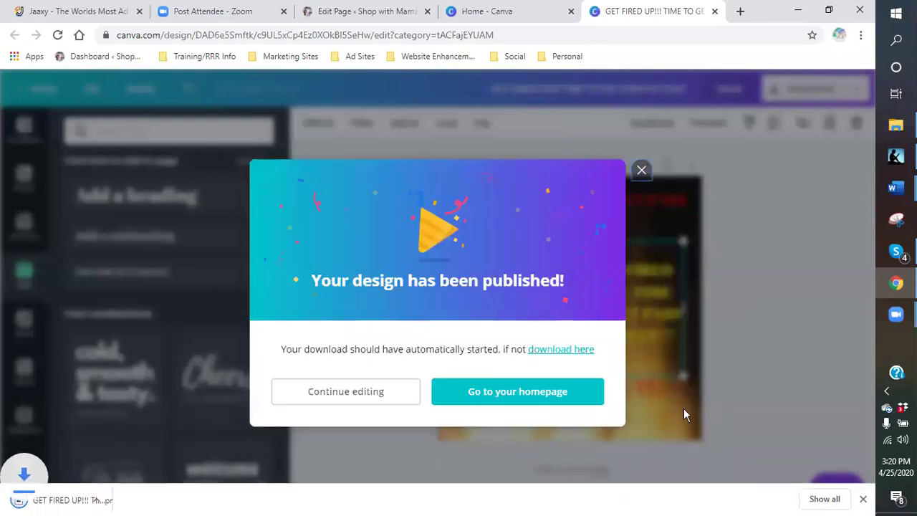
{"action": "left_click", "coordinate": [642, 156]}
{"action": "left_click", "coordinate": [58, 505]}
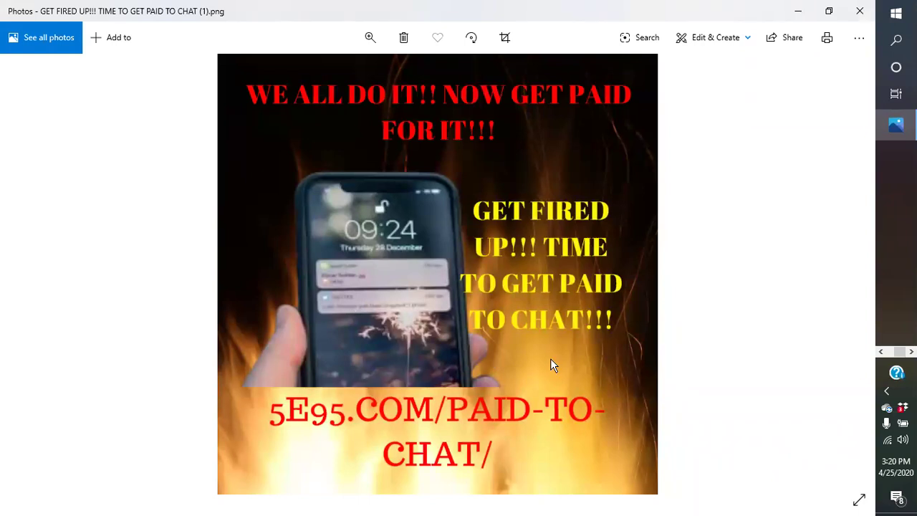
Step: Save a PNG copy of the image in the "tipping circle-freetv" folder and close the image viewer
{"action": "left_click", "coordinate": [859, 37]}
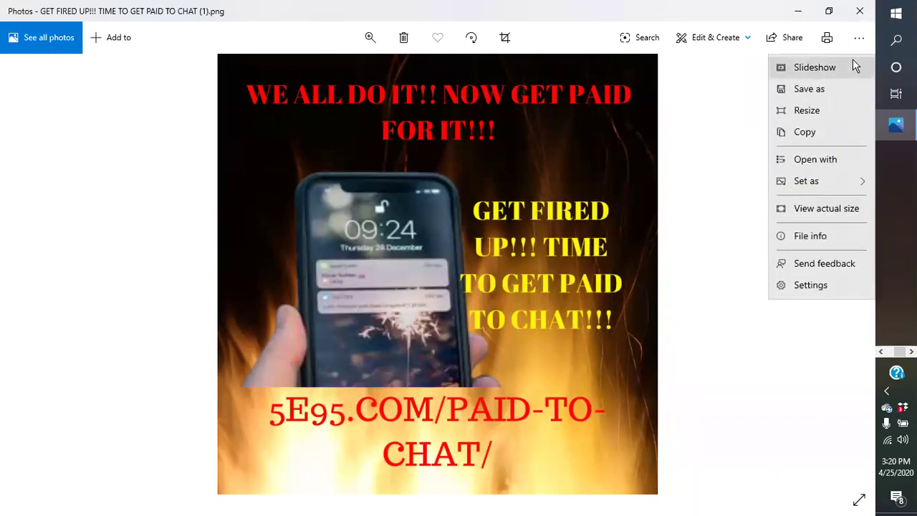
{"action": "left_click", "coordinate": [818, 88]}
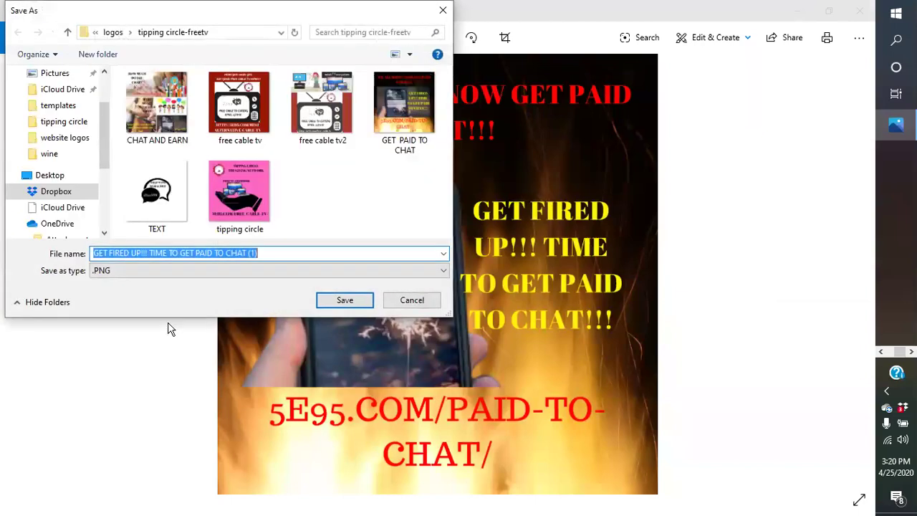
{"action": "left_click", "coordinate": [342, 301]}
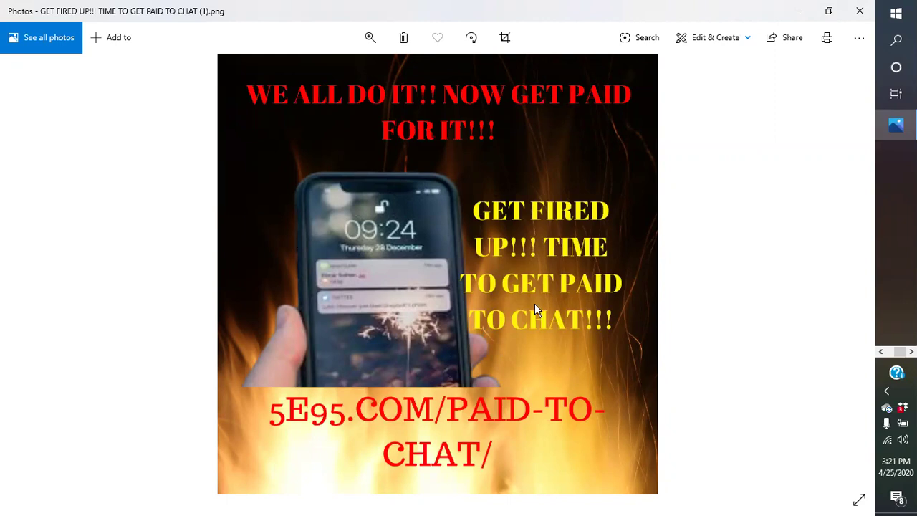
{"action": "left_click", "coordinate": [862, 15]}
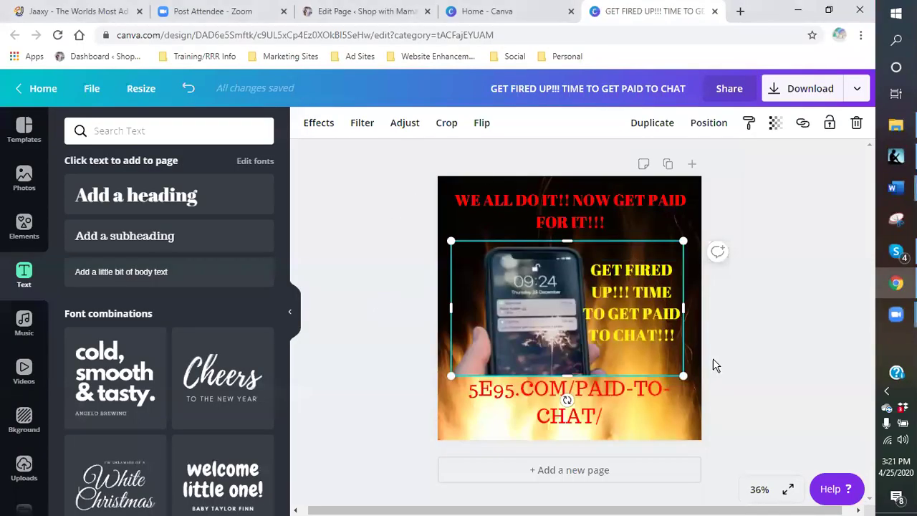
Step: Deselect the phone photo, display the uploaded images and close the get-paid-to-chat design
{"action": "left_click", "coordinate": [749, 359]}
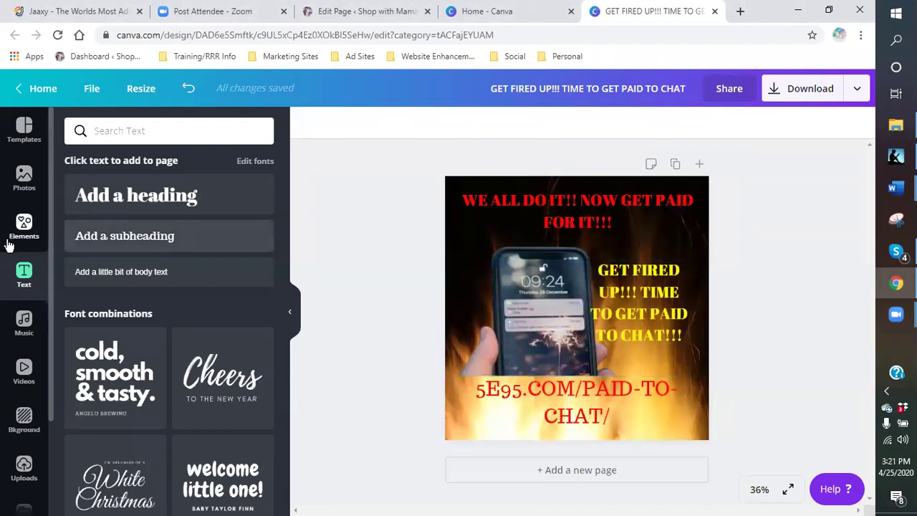
{"action": "left_click", "coordinate": [29, 473]}
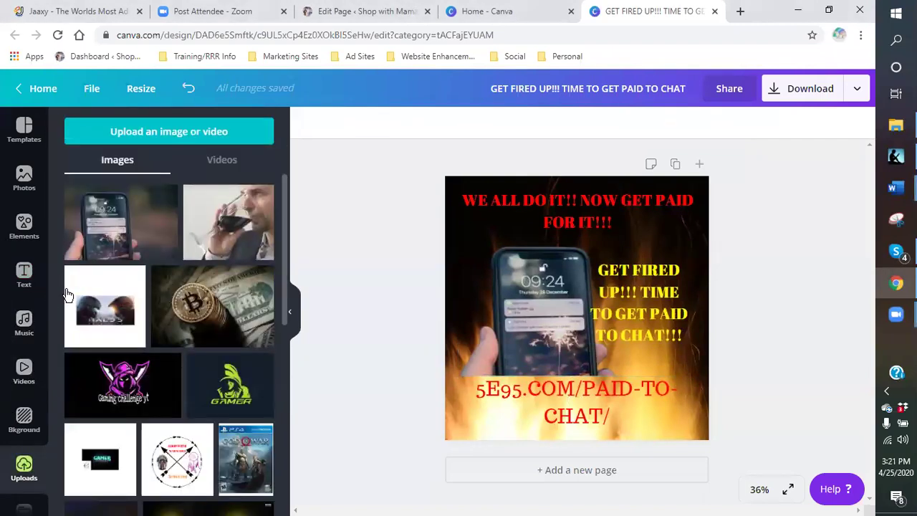
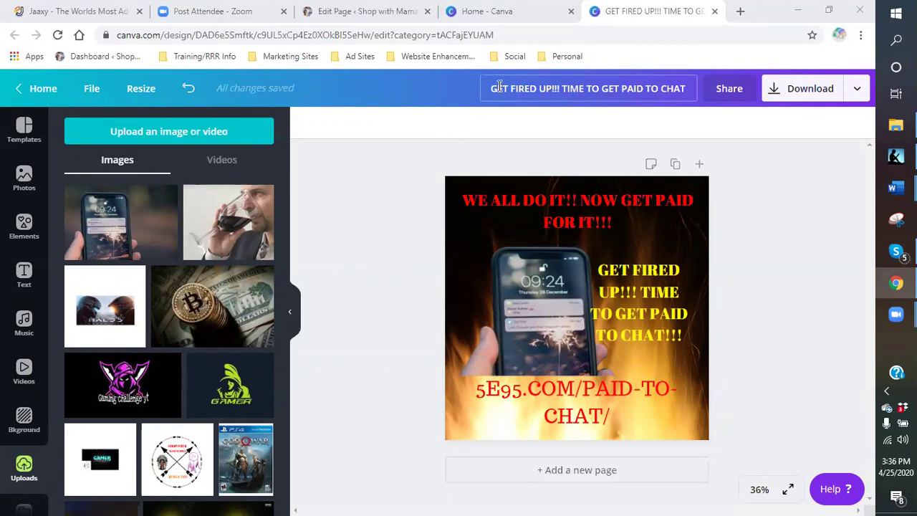
{"action": "left_click", "coordinate": [714, 11]}
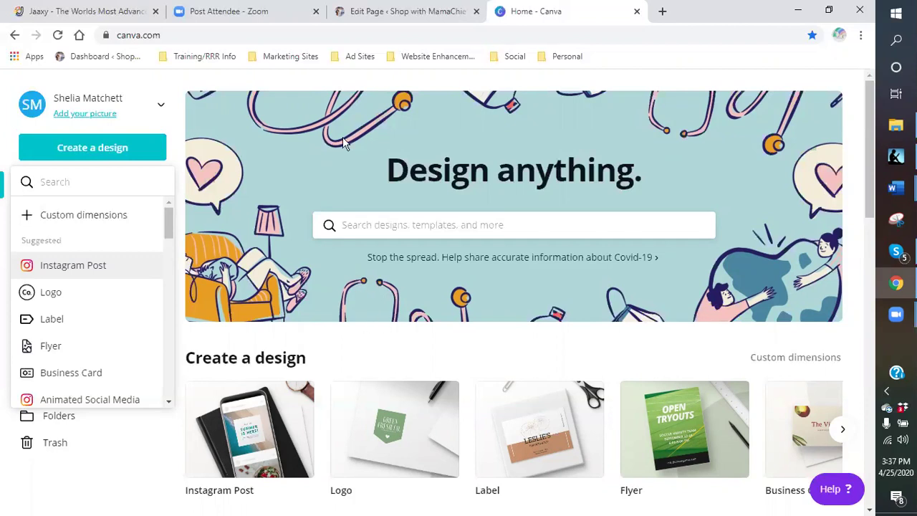
Step: Open the TippingCircle account portal in a new tab from the bookmarked marketing sites
{"action": "left_click", "coordinate": [663, 13]}
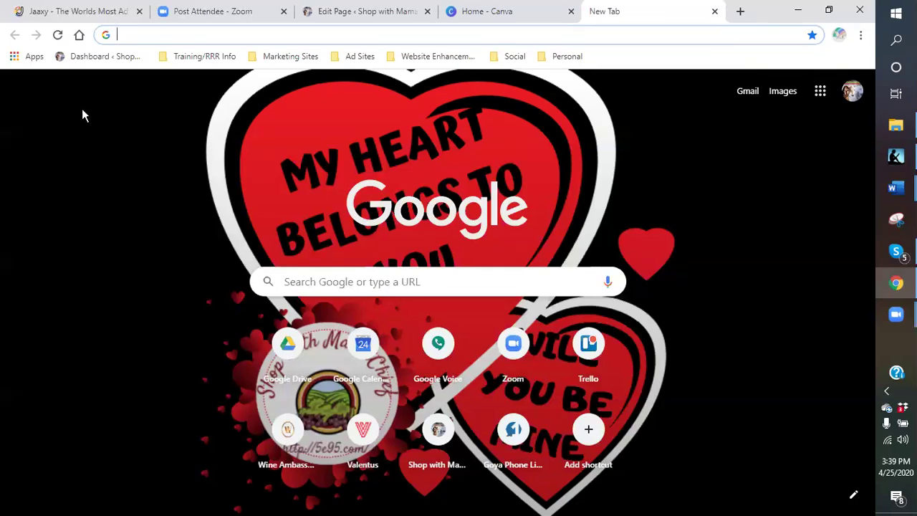
{"action": "left_click", "coordinate": [210, 60]}
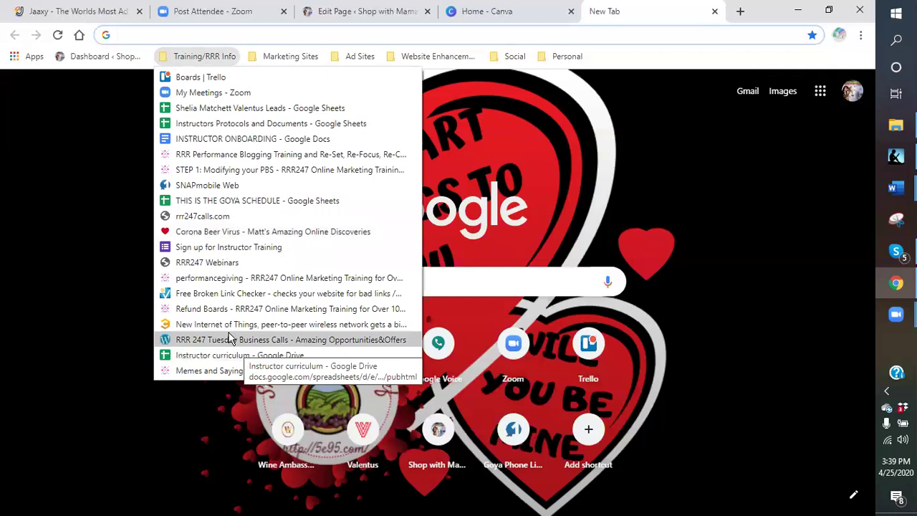
{"action": "mouse_move", "coordinate": [290, 56]}
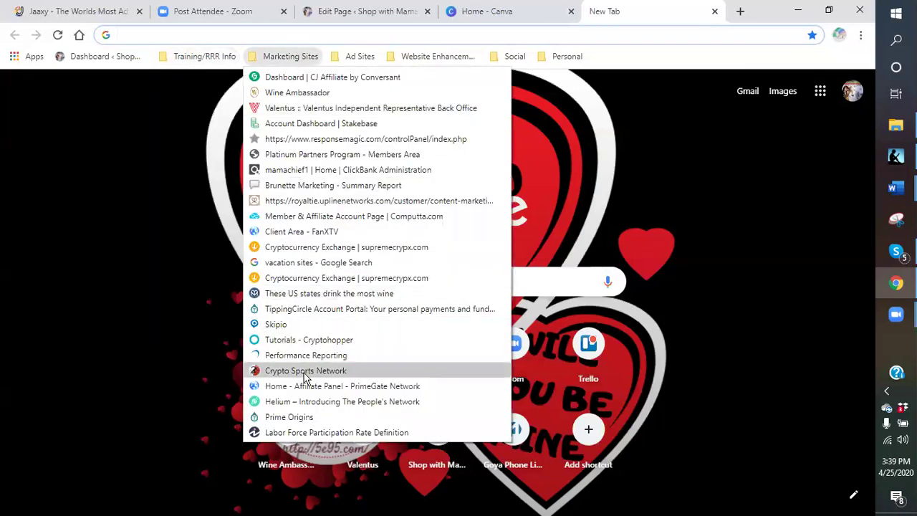
{"action": "left_click", "coordinate": [308, 312]}
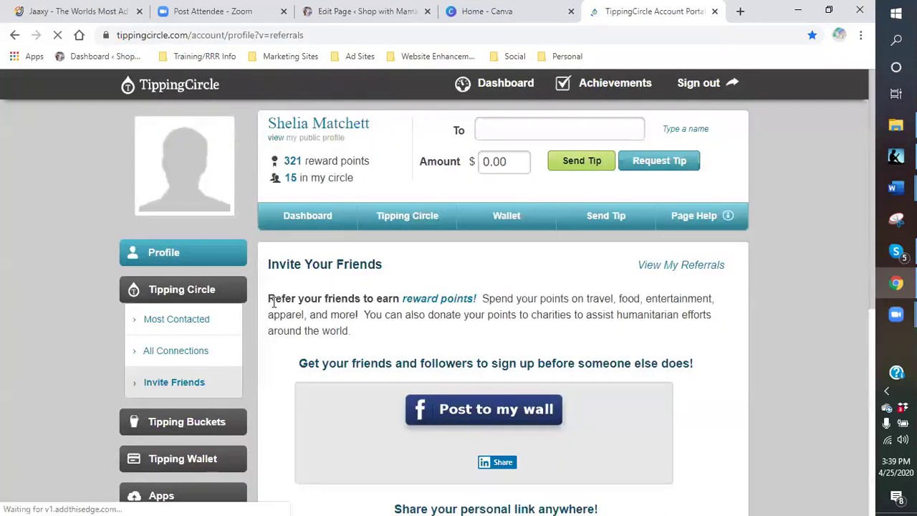
Step: Go to the TippingCircle integrated apps page and follow the personal affiliate link at its end
{"action": "scroll", "coordinate": [265, 308], "scroll_direction": "down", "scroll_amount": 3}
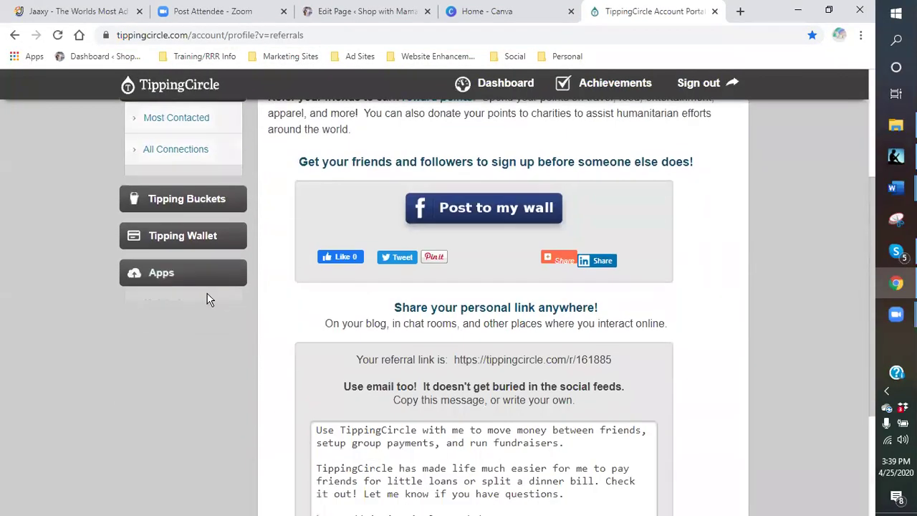
{"action": "left_click", "coordinate": [189, 264]}
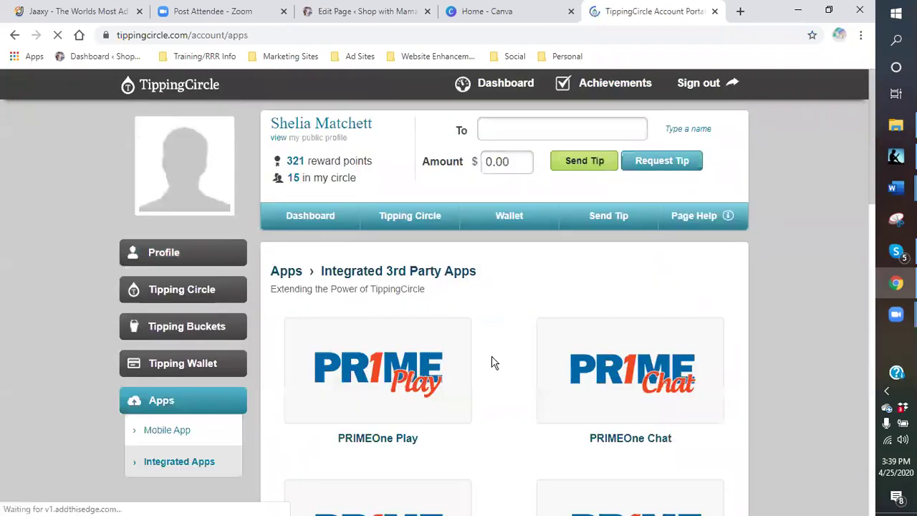
{"action": "scroll", "coordinate": [492, 362], "scroll_direction": "down", "scroll_amount": 15}
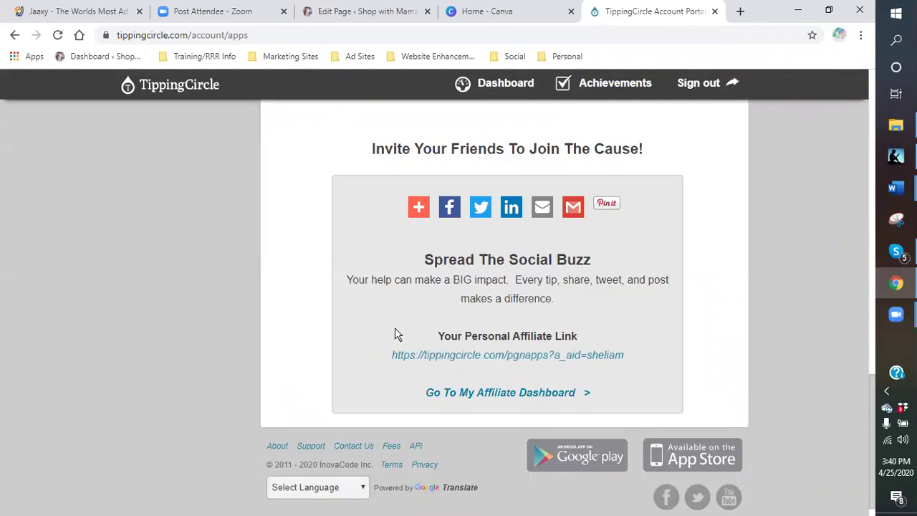
{"action": "left_click", "coordinate": [474, 363]}
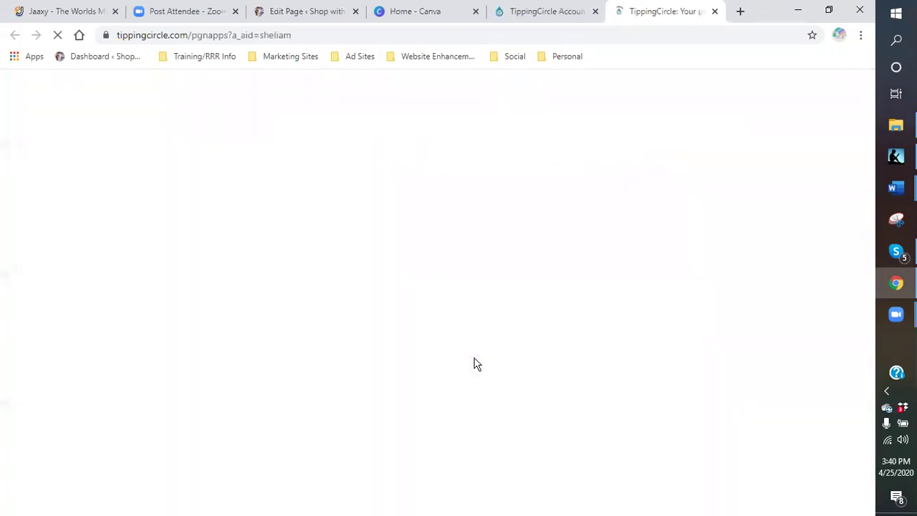
Step: Look through the PGN Apps page, from the PRIMEOne apps down to the health and wellness offer
{"action": "scroll", "coordinate": [429, 236], "scroll_direction": "down", "scroll_amount": 2}
{"action": "scroll", "coordinate": [428, 235], "scroll_direction": "up", "scroll_amount": 2}
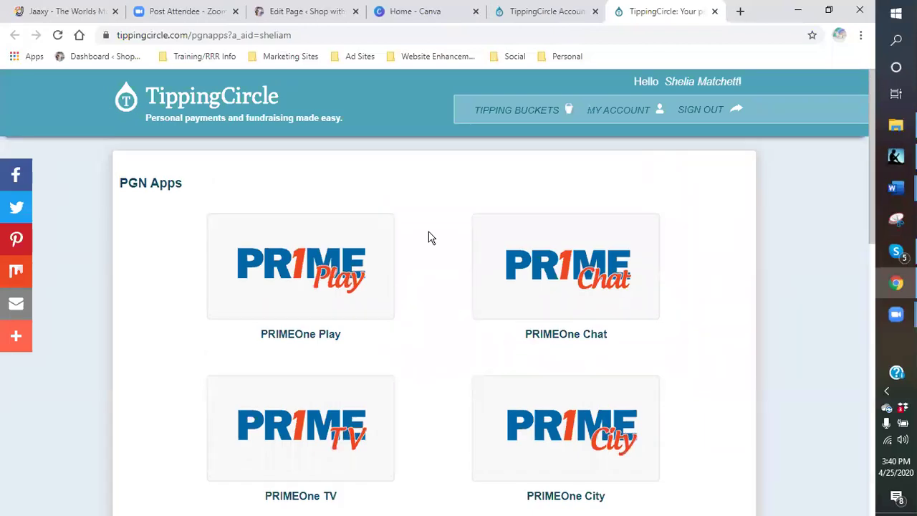
{"action": "scroll", "coordinate": [434, 248], "scroll_direction": "down", "scroll_amount": 4}
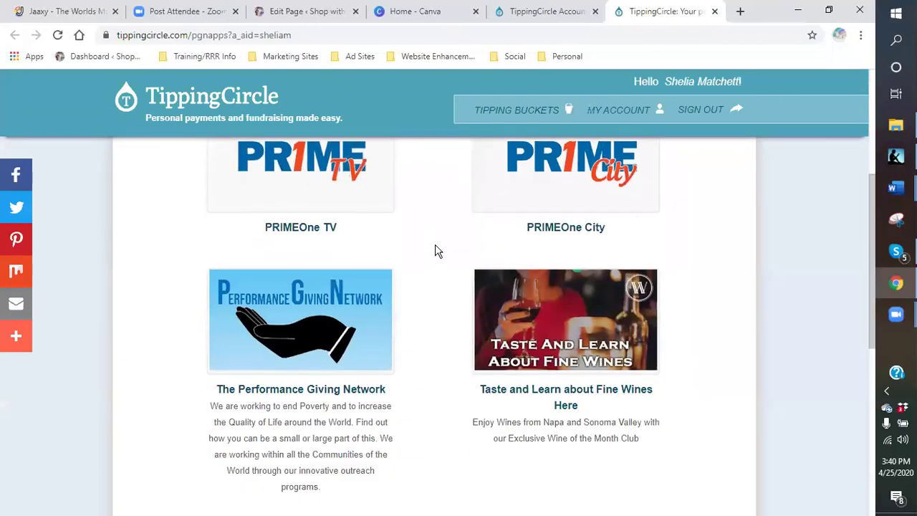
{"action": "scroll", "coordinate": [439, 251], "scroll_direction": "up", "scroll_amount": 4}
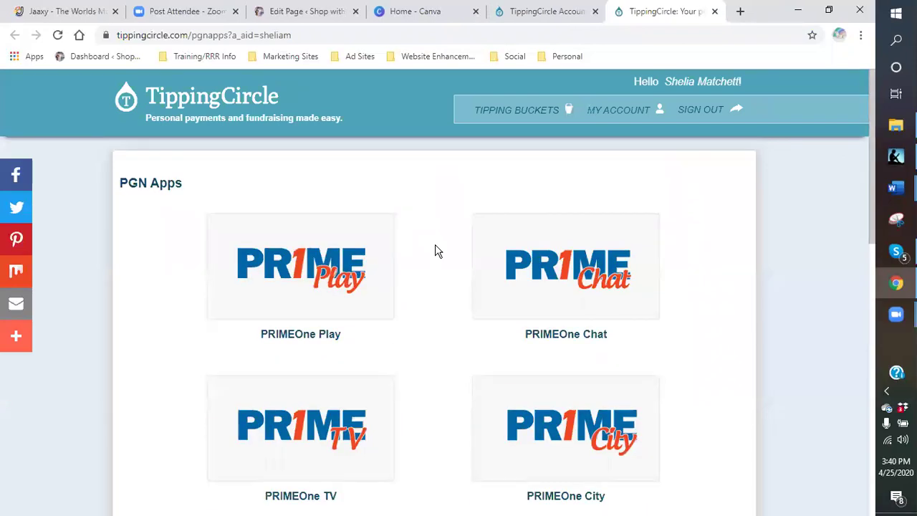
{"action": "scroll", "coordinate": [436, 247], "scroll_direction": "down", "scroll_amount": 12}
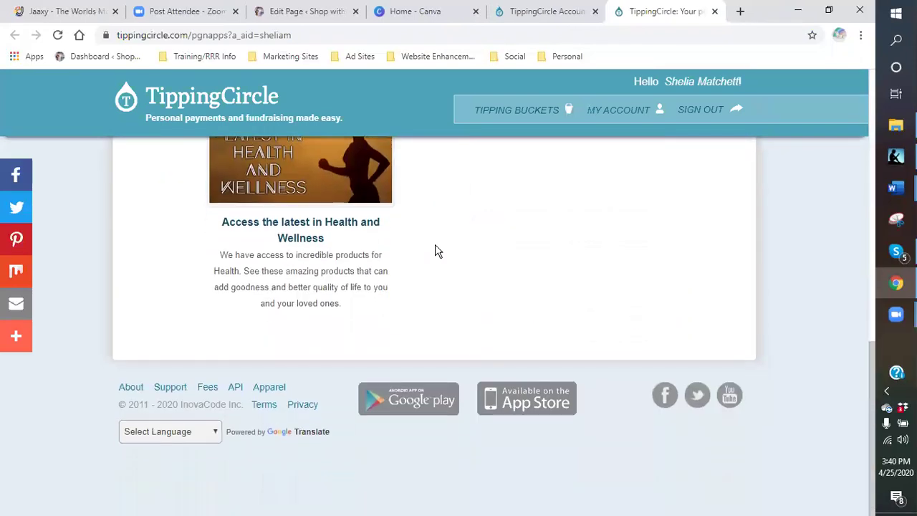
{"action": "scroll", "coordinate": [437, 251], "scroll_direction": "up", "scroll_amount": 12}
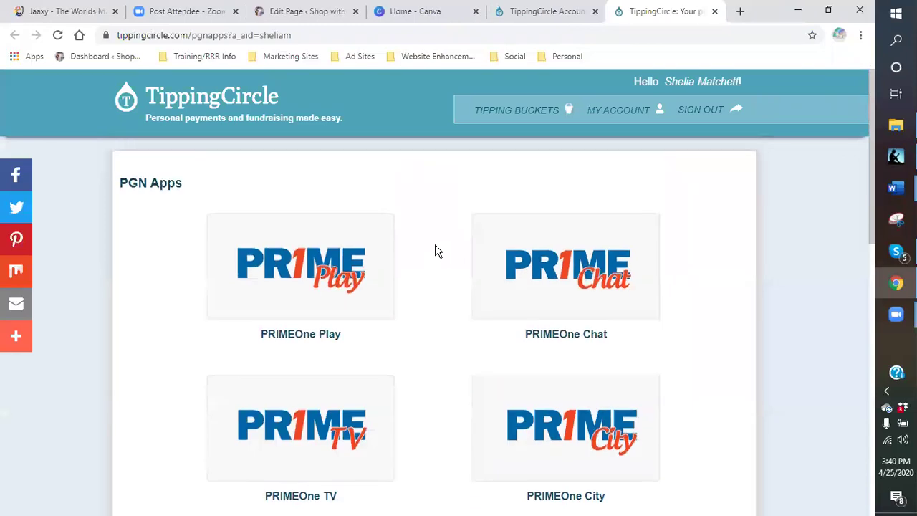
{"action": "scroll", "coordinate": [439, 251], "scroll_direction": "down", "scroll_amount": 1}
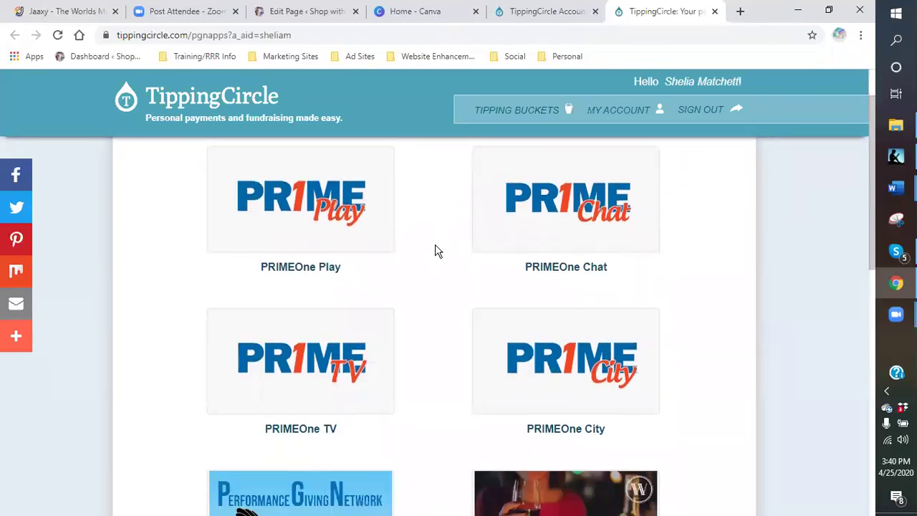
Step: Close both TippingCircle pages and return to the list of design types on the Canva home page
{"action": "left_click", "coordinate": [716, 12]}
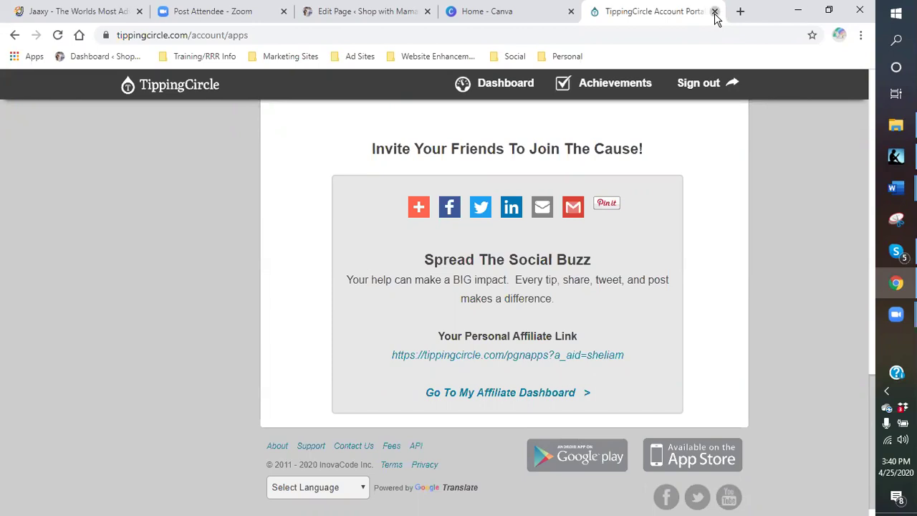
{"action": "left_click", "coordinate": [715, 12]}
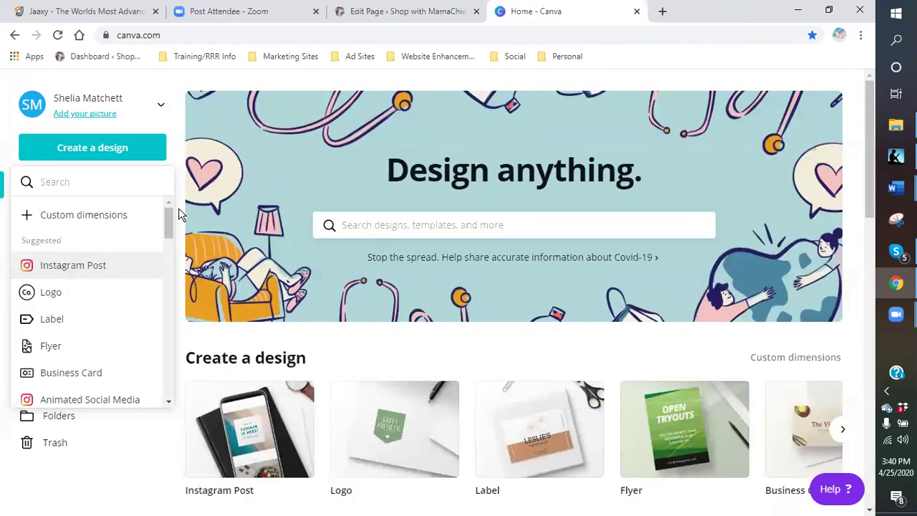
{"action": "mouse_move", "coordinate": [171, 224]}
{"action": "left_mouse_down"}
{"action": "mouse_move", "coordinate": [162, 341]}
{"action": "mouse_move", "coordinate": [170, 241]}
{"action": "left_mouse_up"}
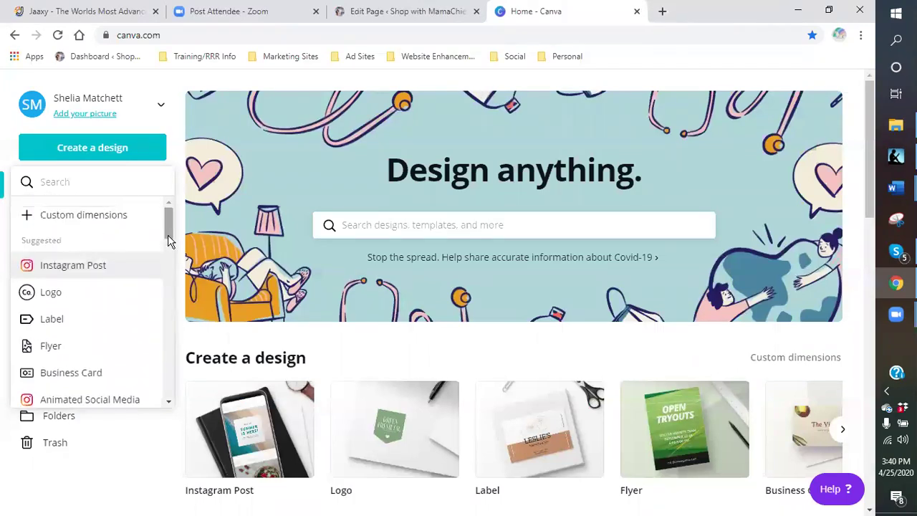